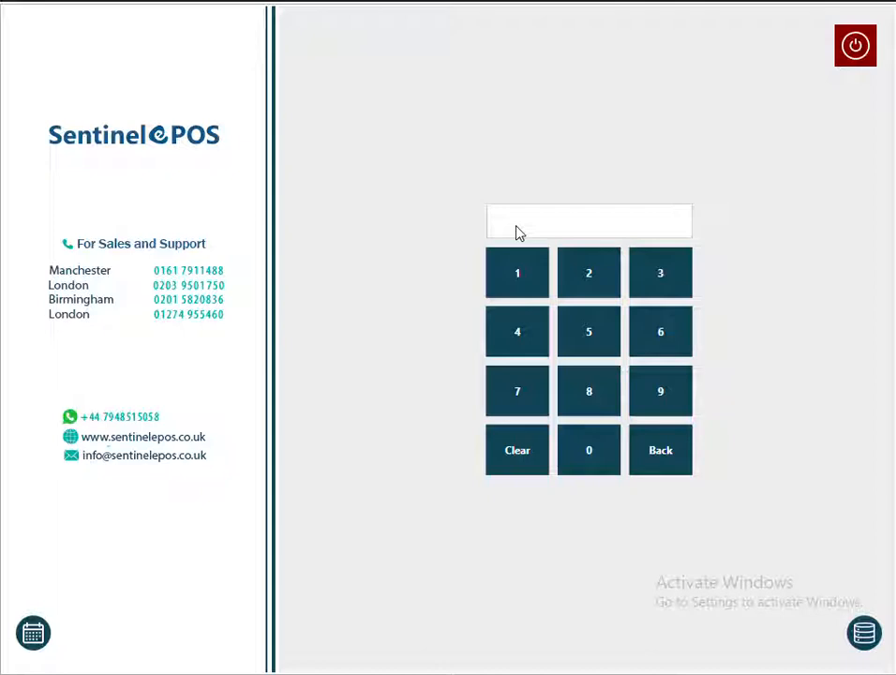
Log in as admin with the PIN, then open and close an empty Take-Away order screen.
left_click(526, 285)
left_click(527, 285)
left_click(530, 284)
left_click(530, 284)
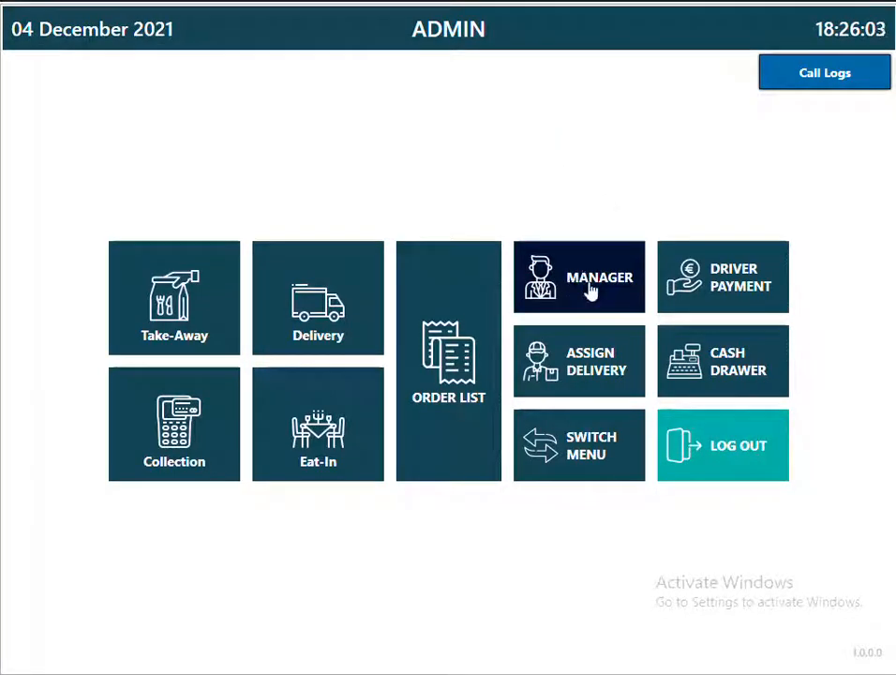
left_click(186, 278)
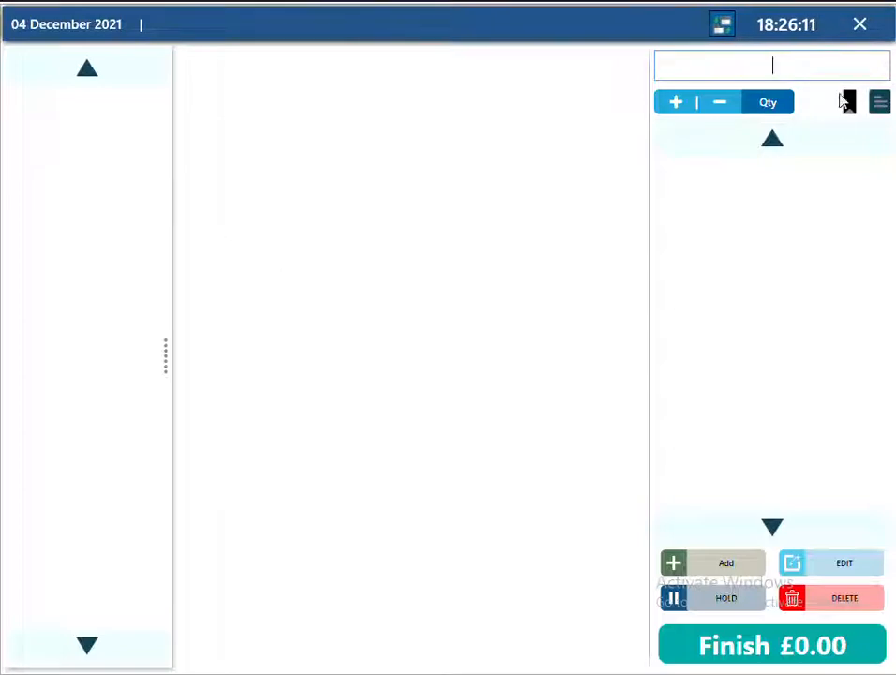
left_click(860, 27)
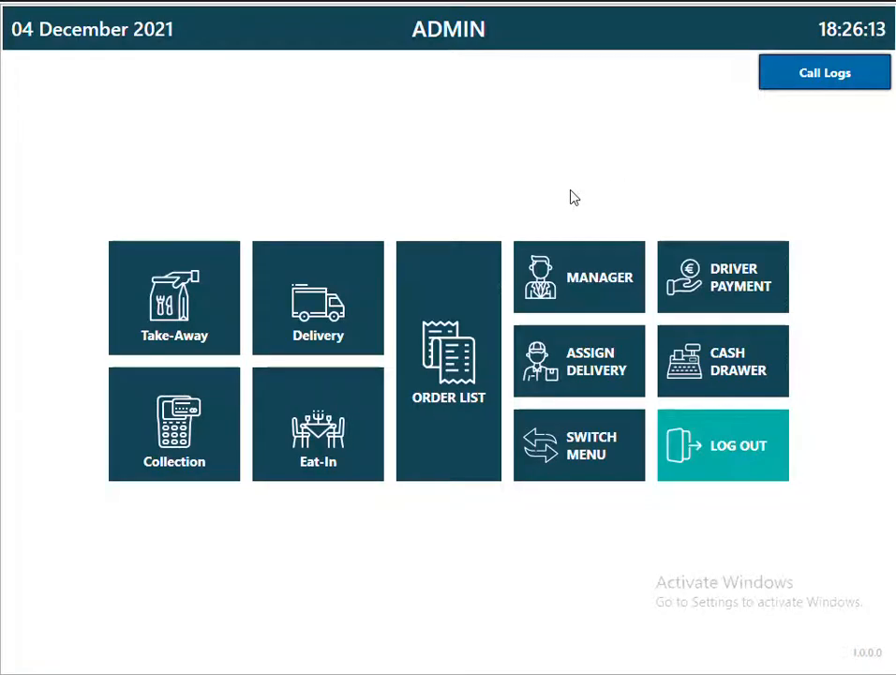
In Manager's General Store Info, enter the store name SENTINEL EPOS DEMO.
left_click(618, 302)
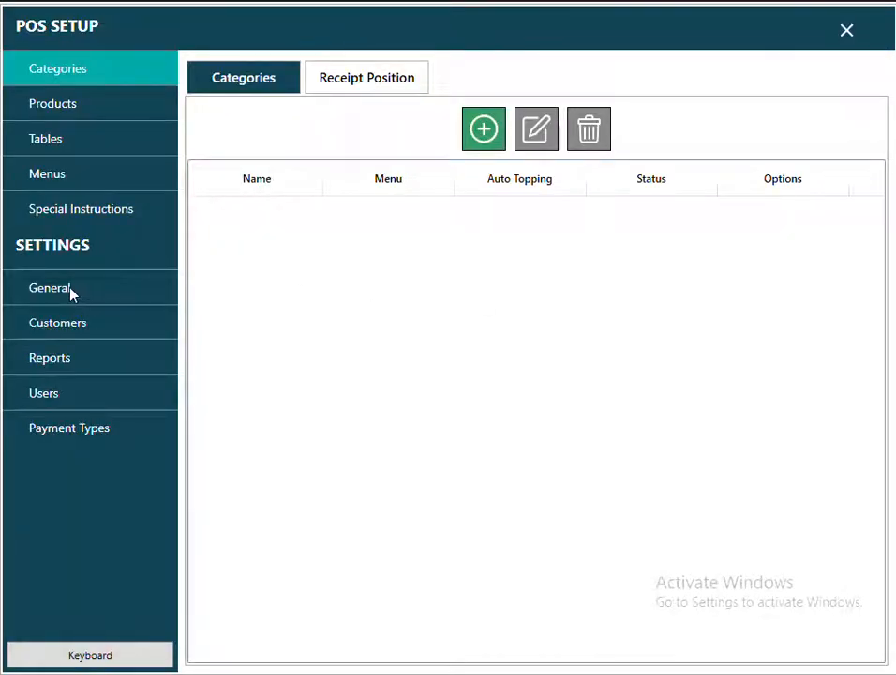
left_click(75, 293)
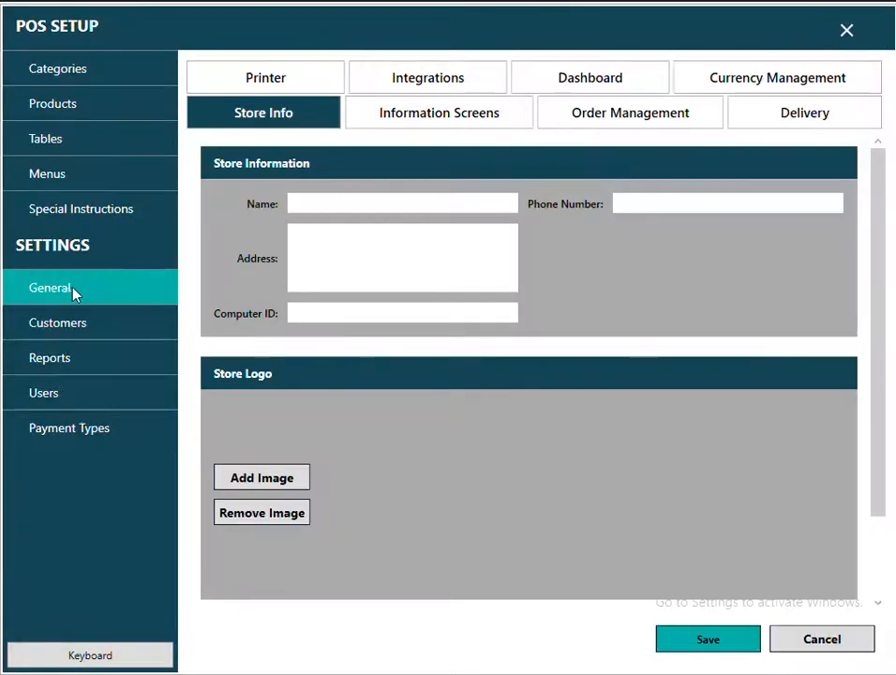
left_click(316, 204)
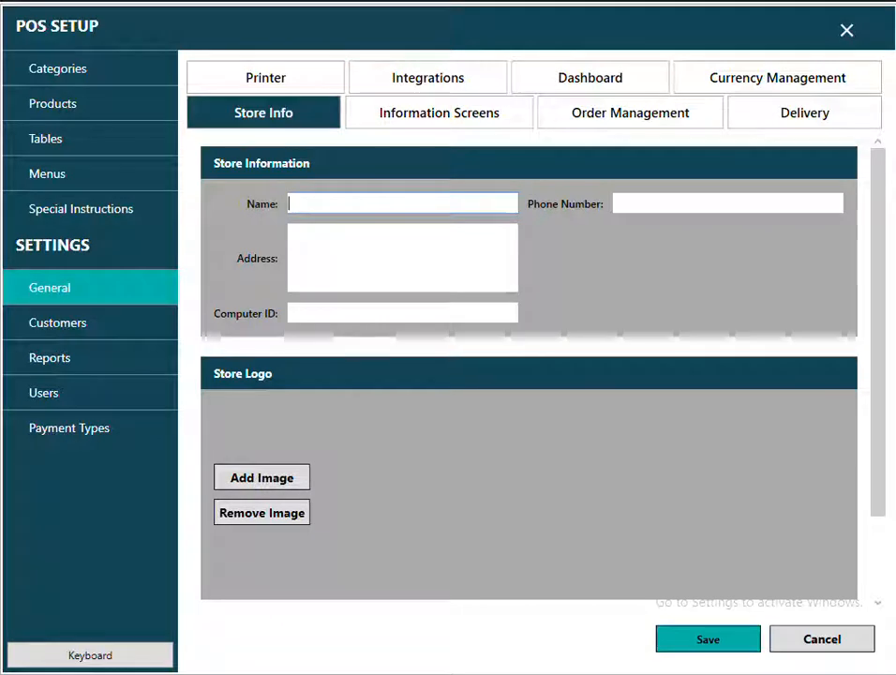
type("s")
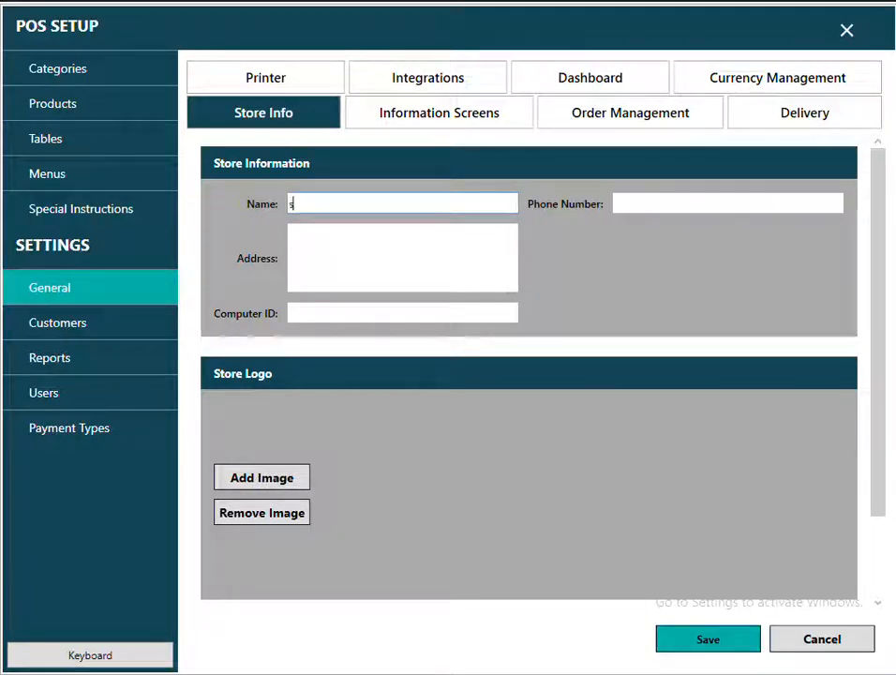
key("BackSpace")
type("SENT")
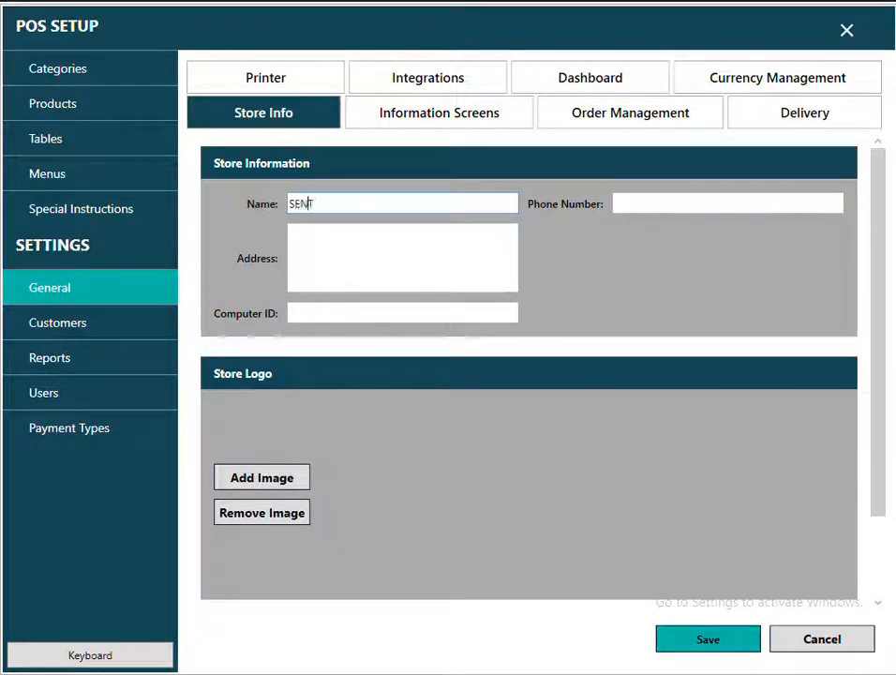
type("INEL EPOS ")
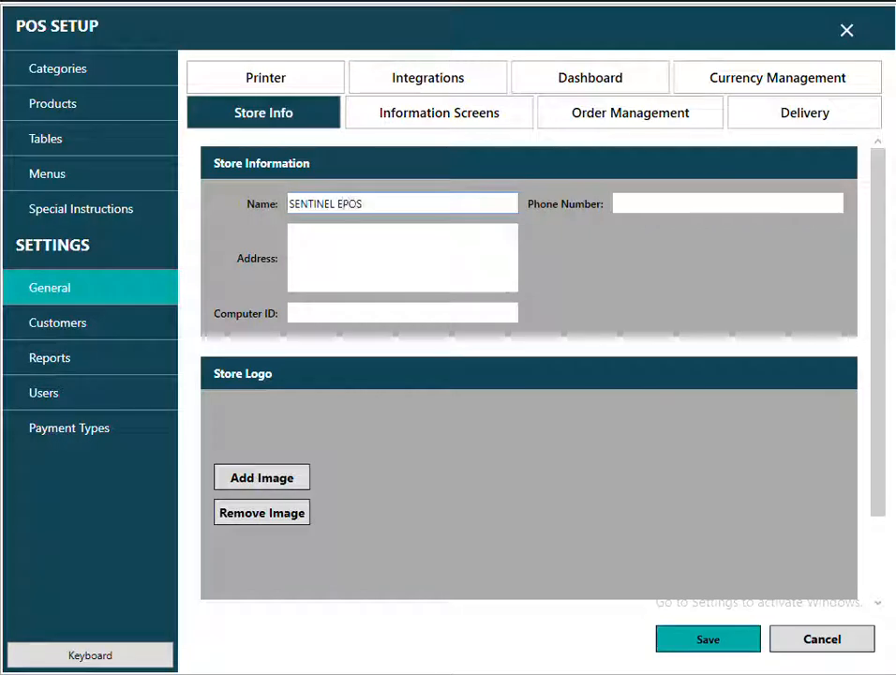
type("DEMO")
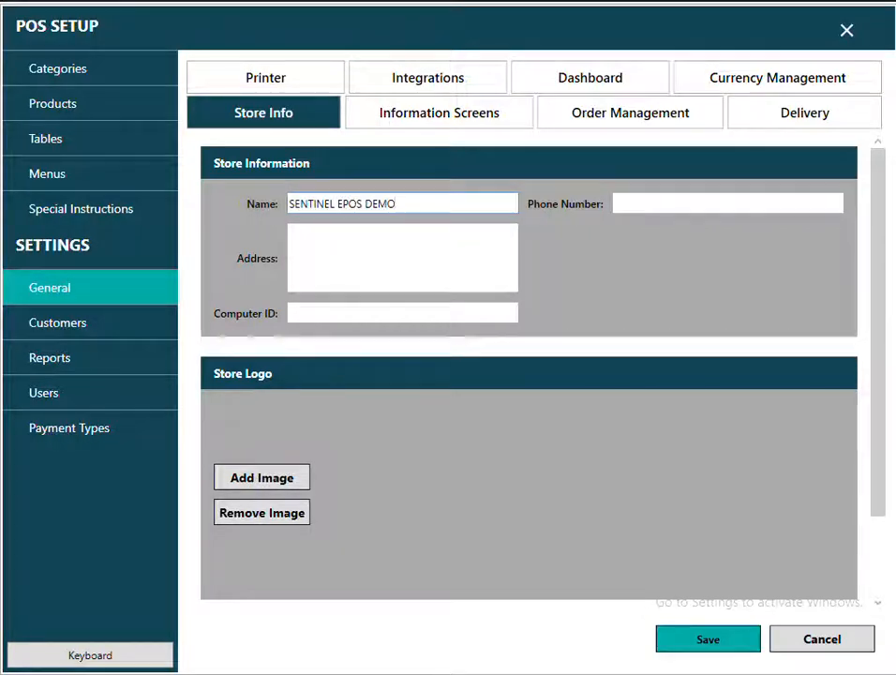
Enter the store's four-line postal address and its phone number.
left_click(350, 262)
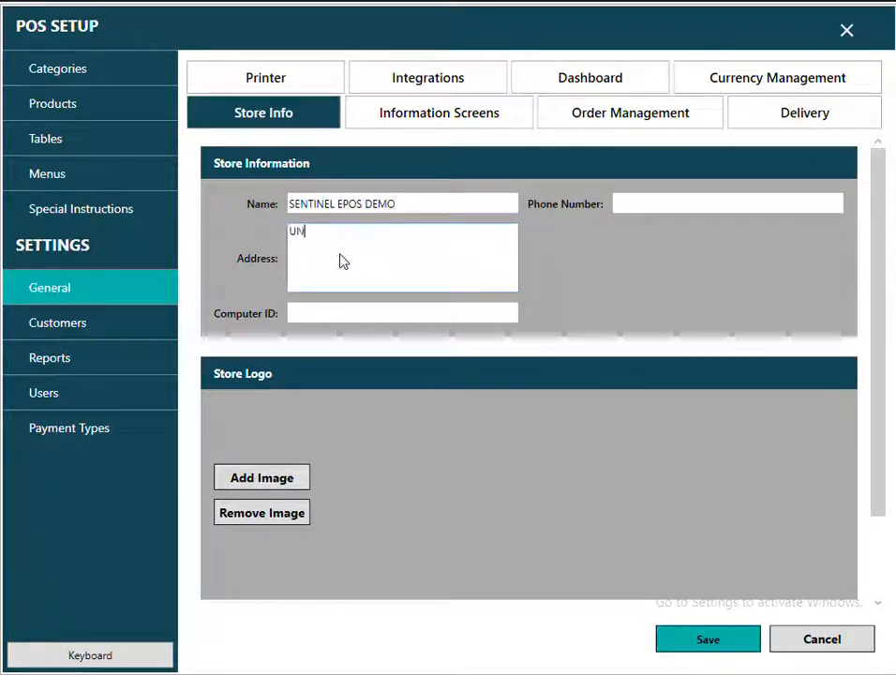
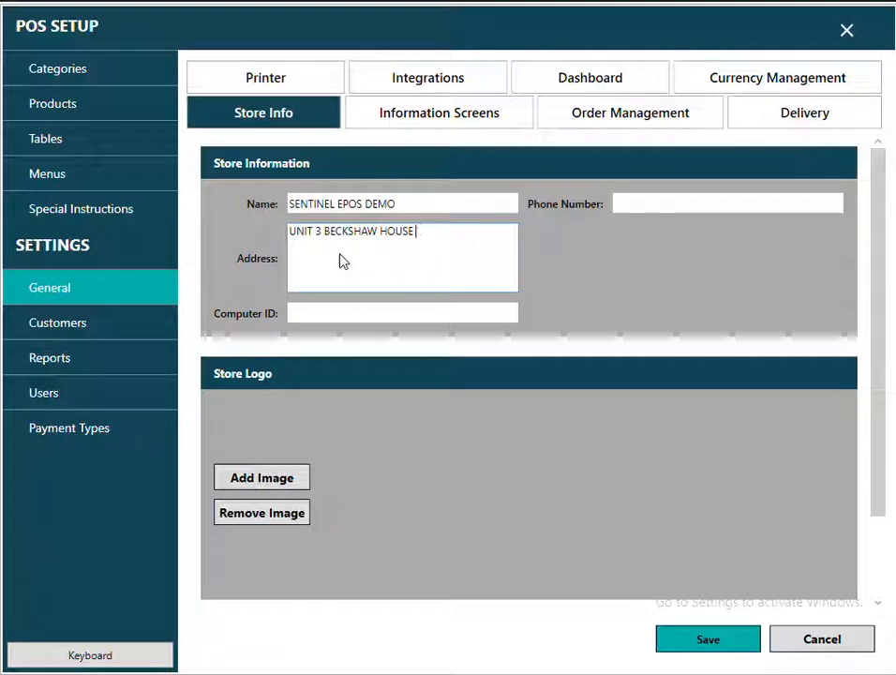
key("Return")
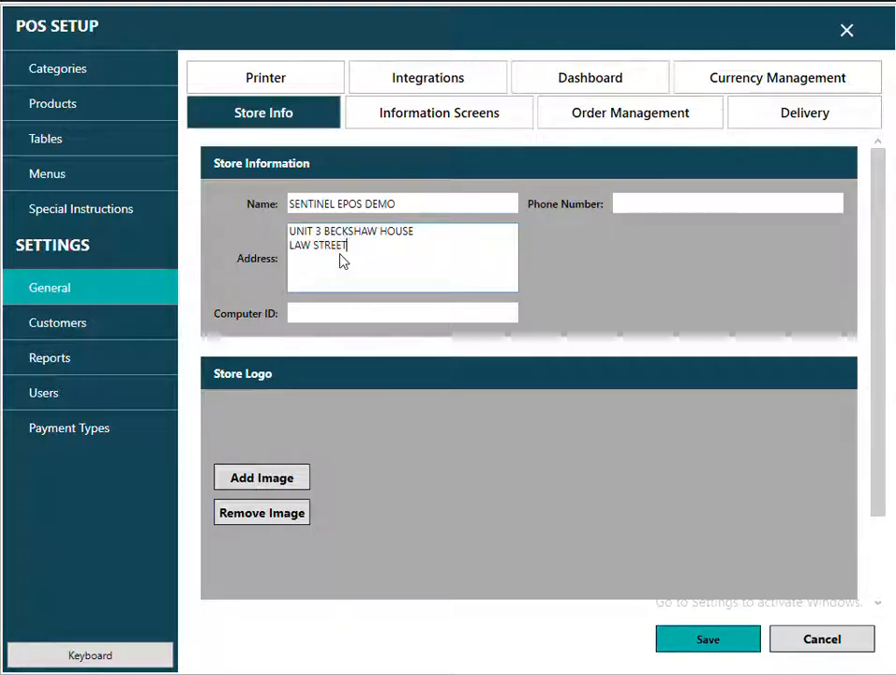
key("Return")
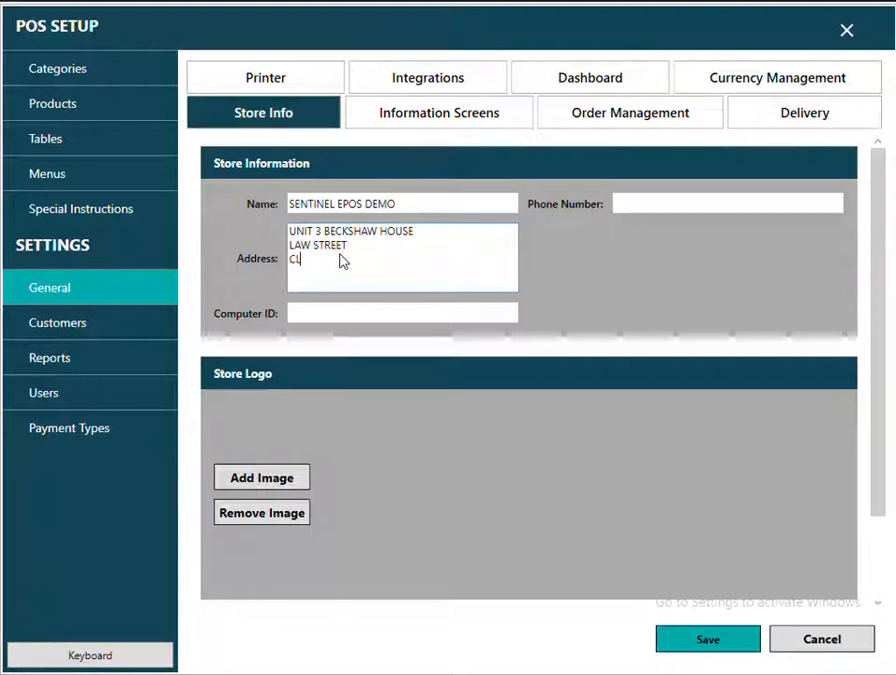
key("Return")
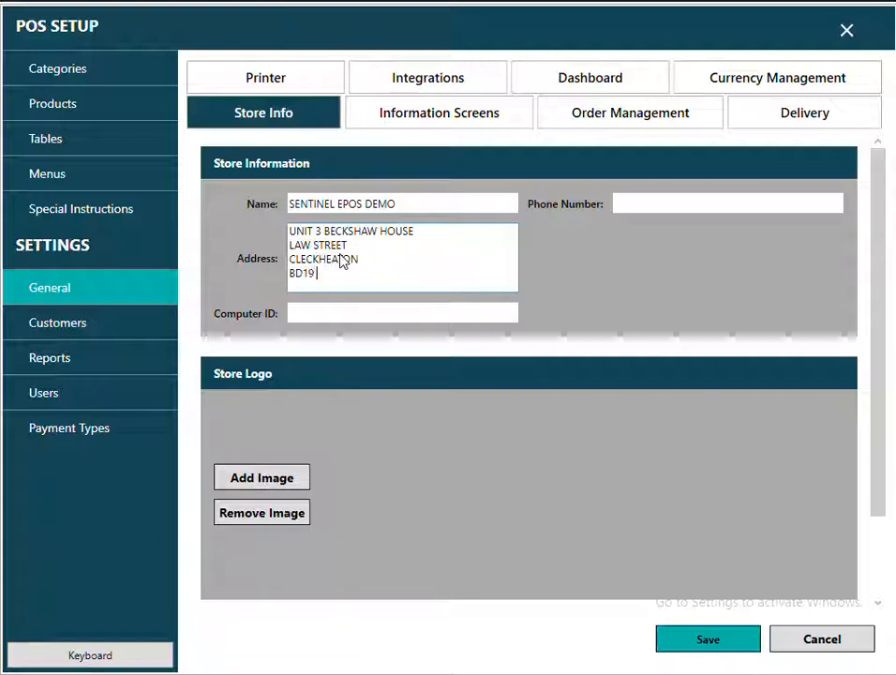
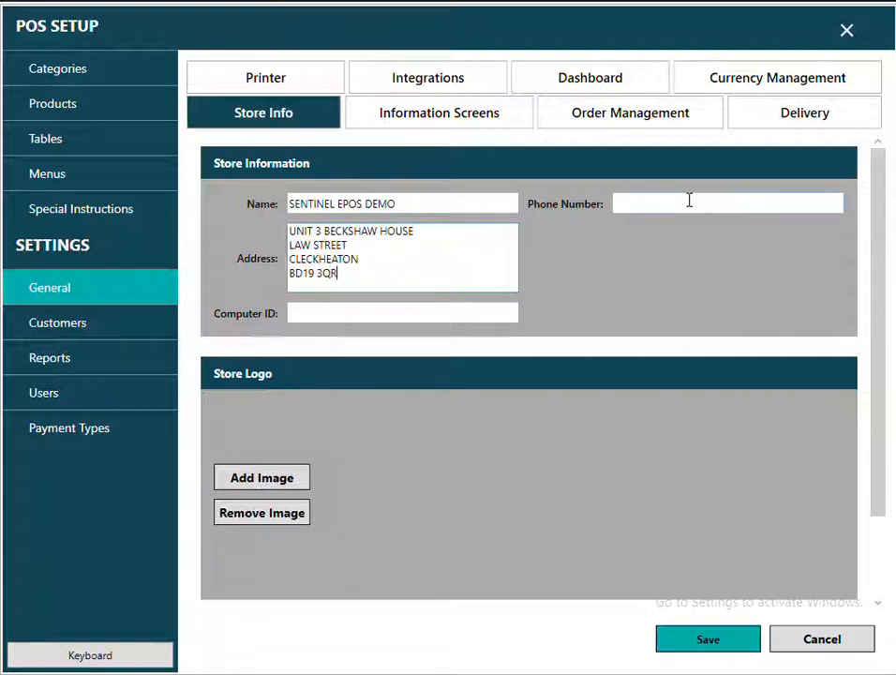
left_click(674, 203)
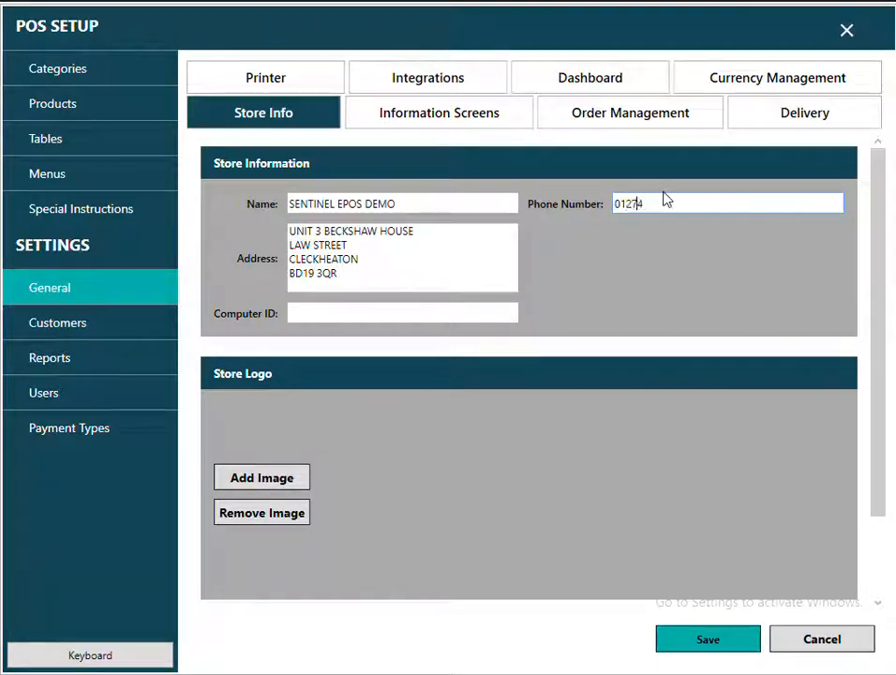
Set the store logo to the 'logo black' image from the Desktop.
left_click(327, 314)
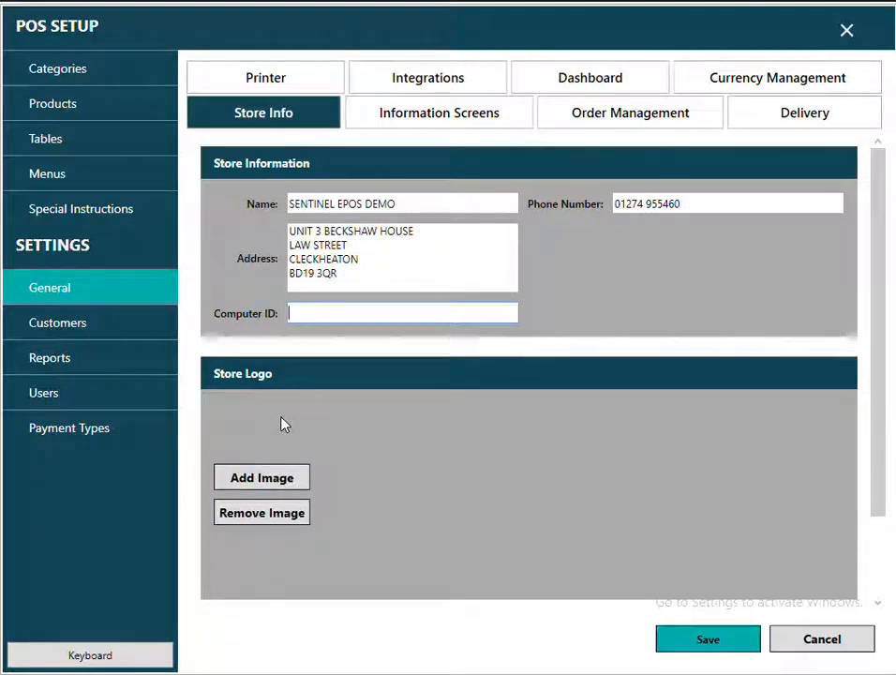
left_click(275, 484)
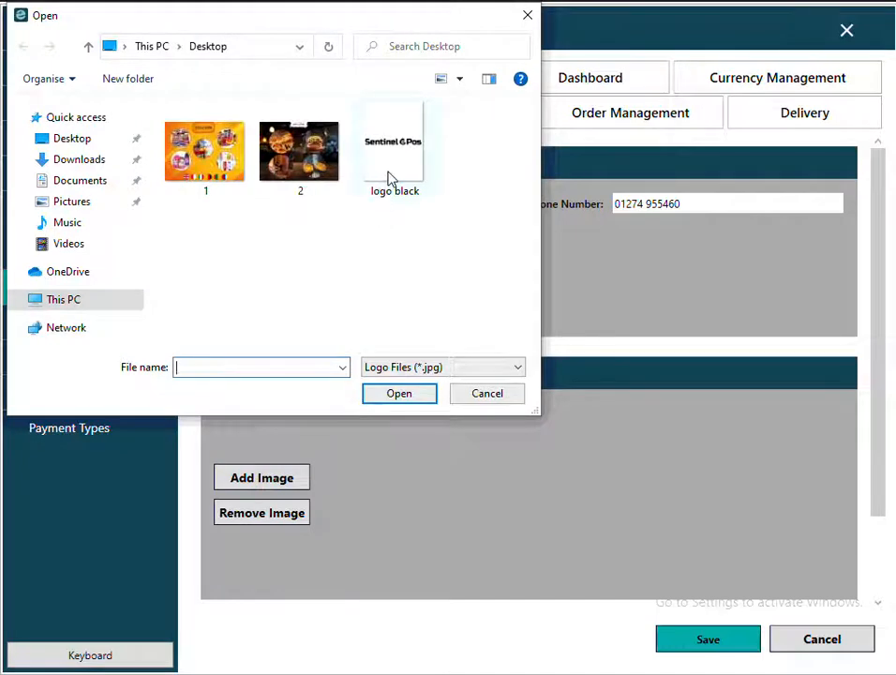
double_click(390, 176)
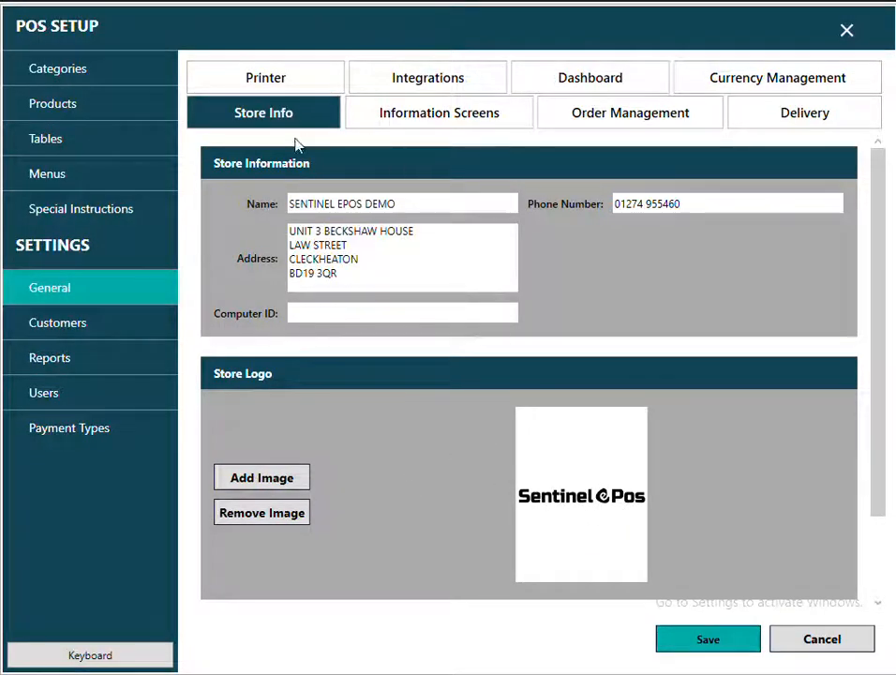
left_click(260, 83)
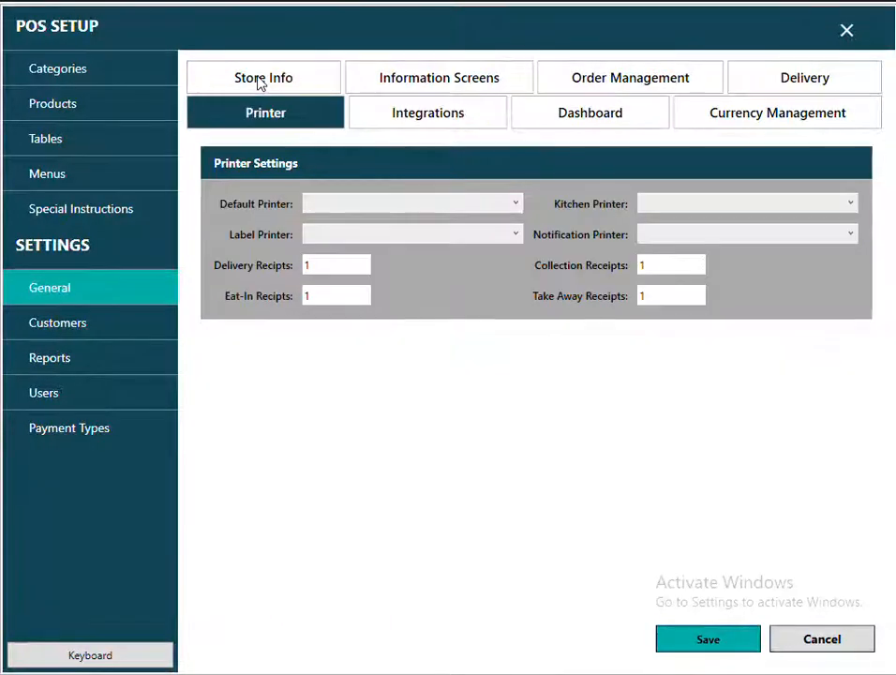
Set the default, kitchen, label and notification printers to Microsoft Print to PDF.
left_click(517, 205)
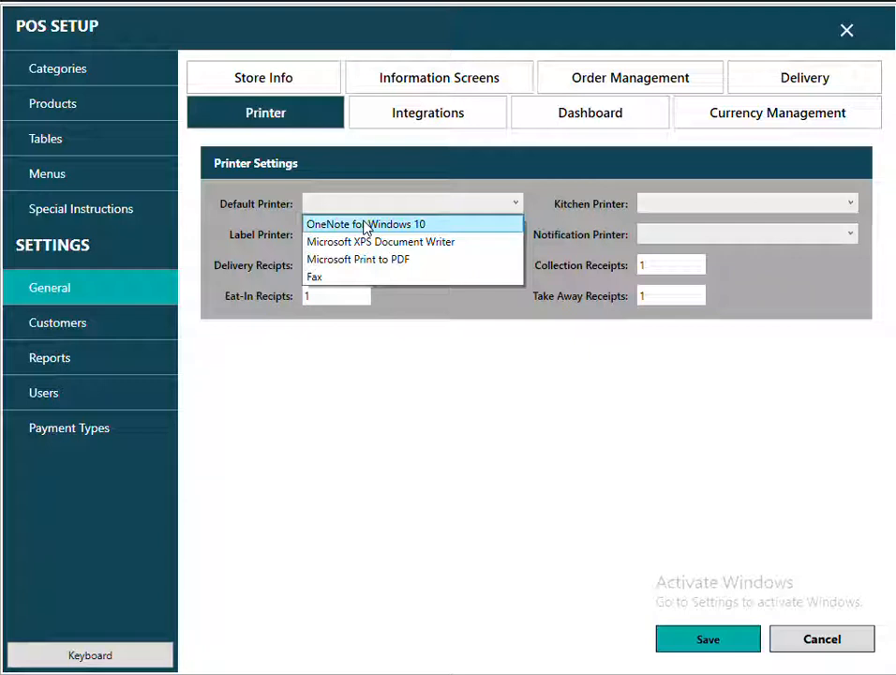
left_click(392, 261)
left_click(660, 204)
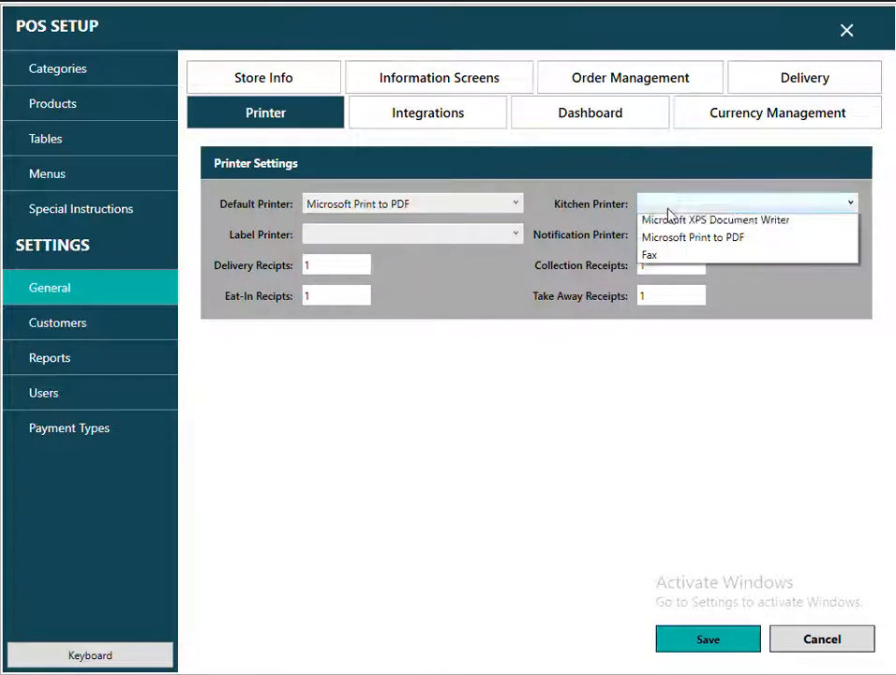
left_click(674, 260)
left_click(460, 242)
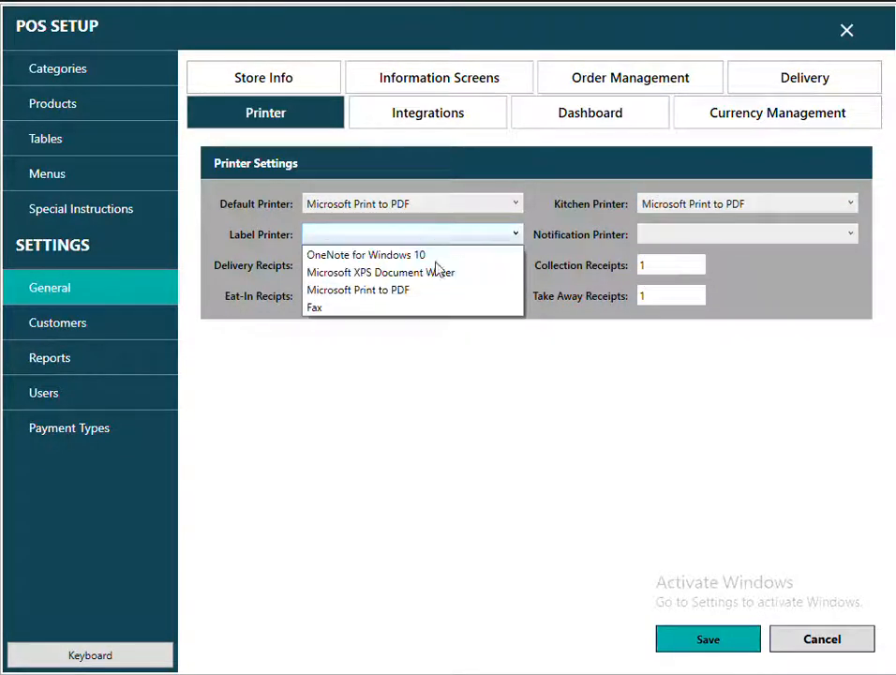
left_click(404, 289)
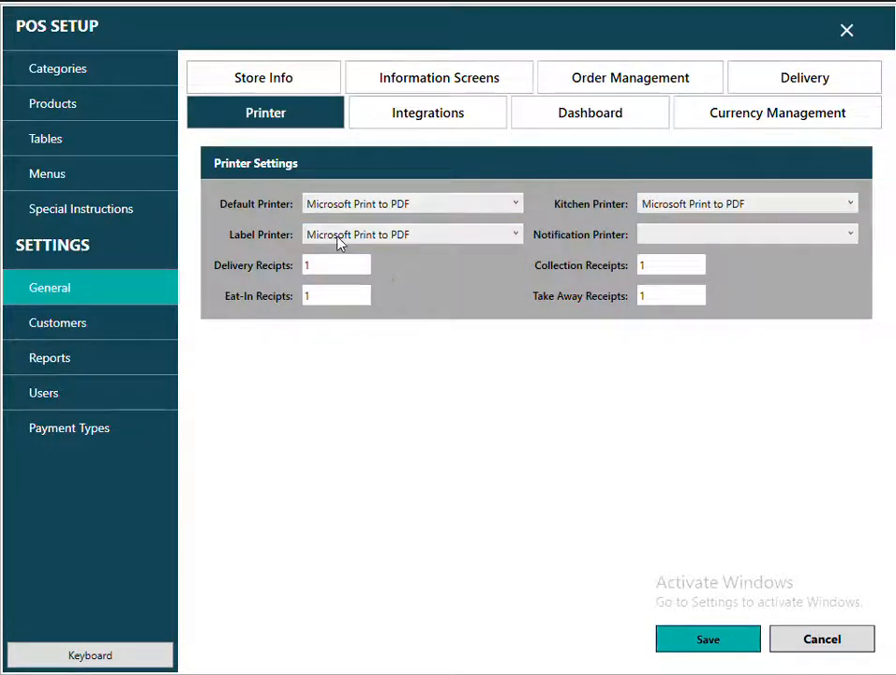
left_click(710, 236)
left_click(690, 289)
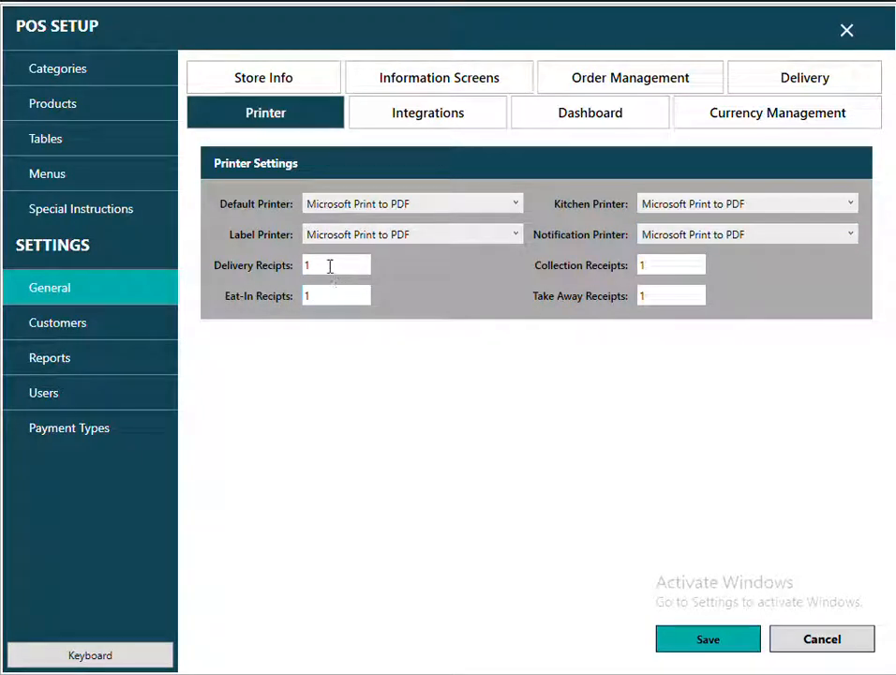
Confirm each order type's receipt count is 1 and save the printer settings.
left_click(330, 266)
left_click(315, 295)
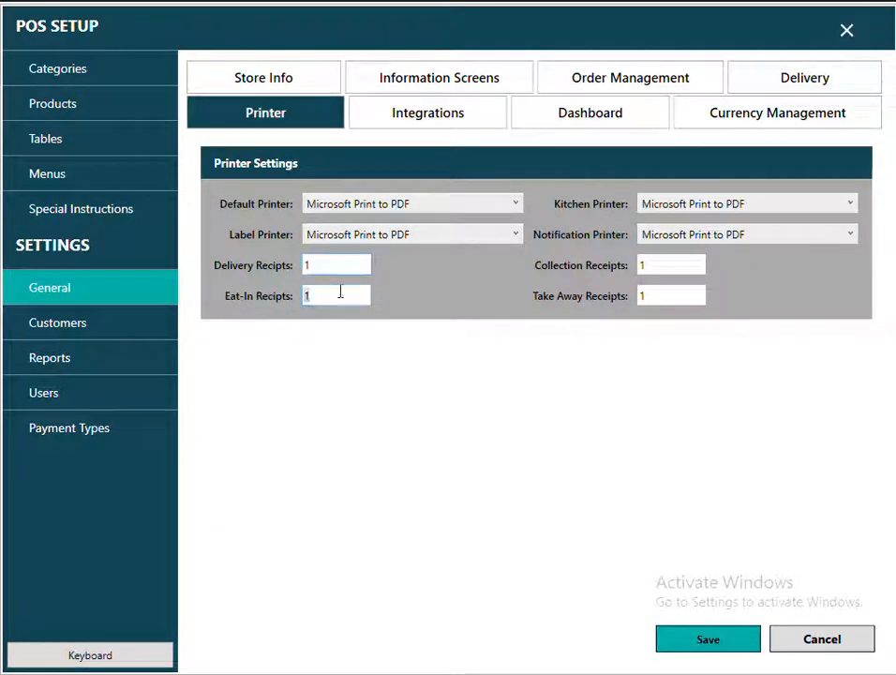
left_click(319, 265)
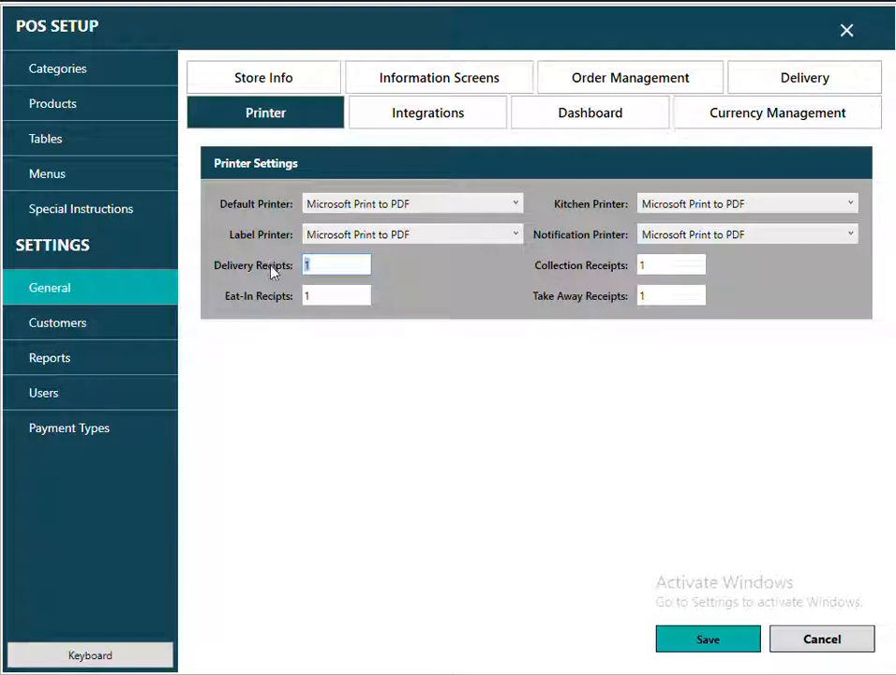
left_click(305, 296)
left_click(658, 270)
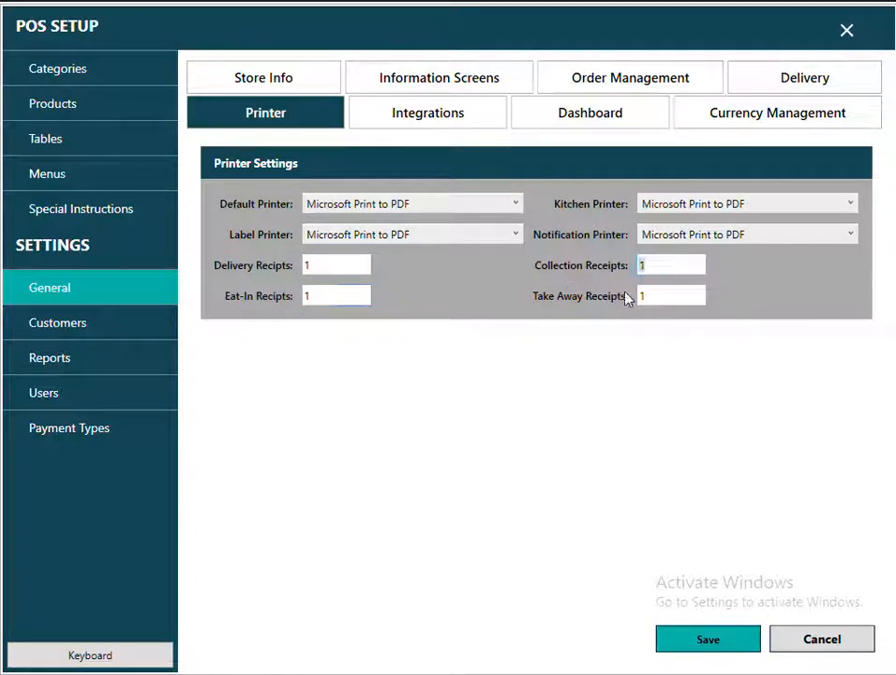
left_click(655, 295)
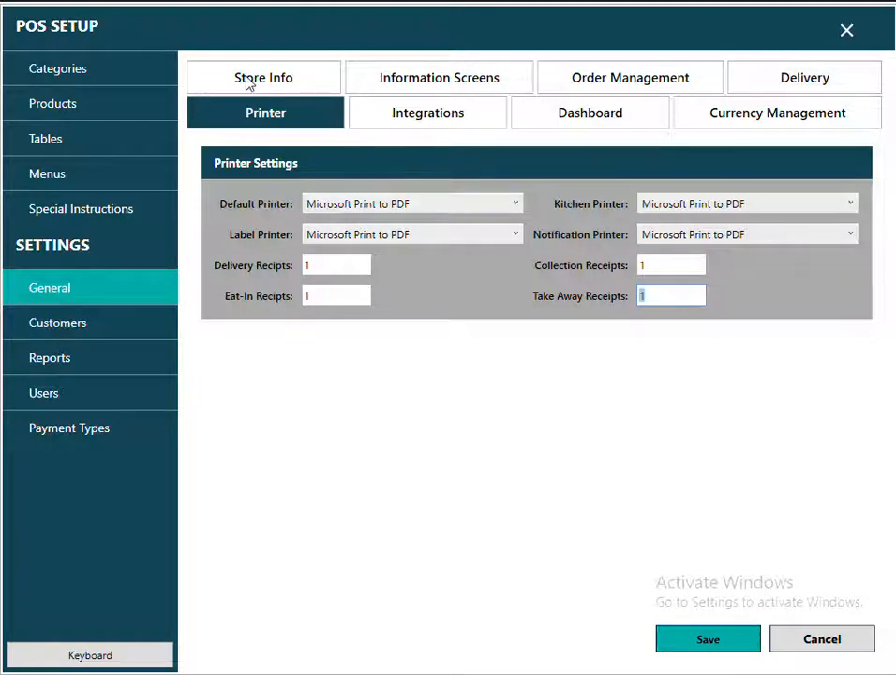
left_click(696, 638)
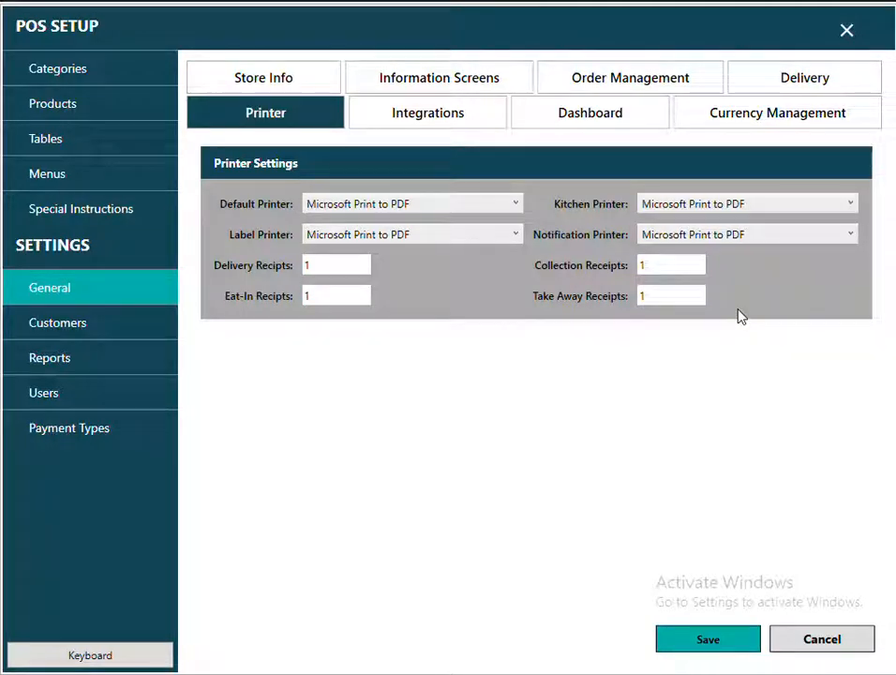
Start a new category named PIZZAS on the Categories page.
left_click(55, 79)
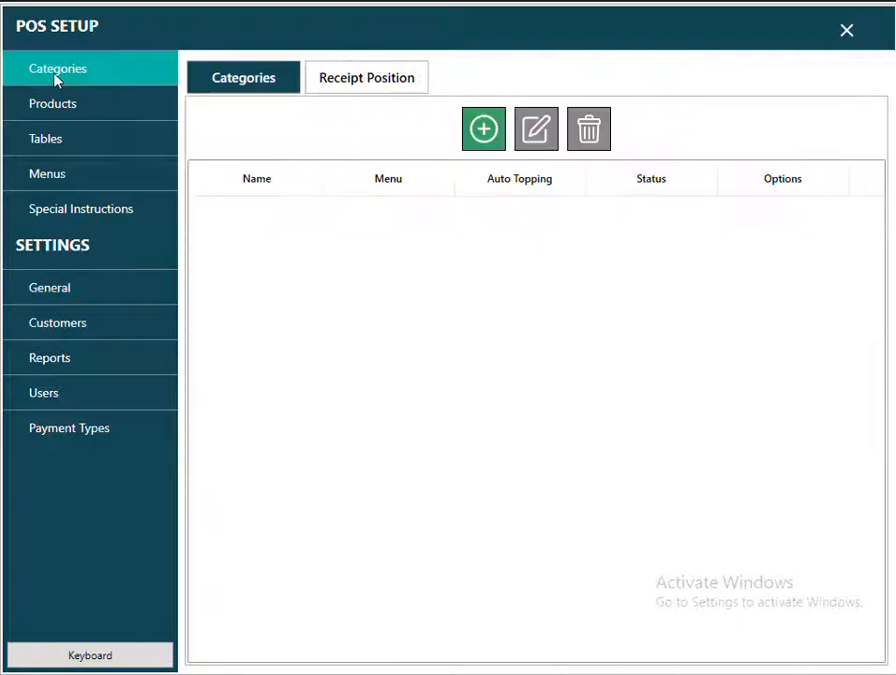
left_click(478, 141)
left_click(360, 176)
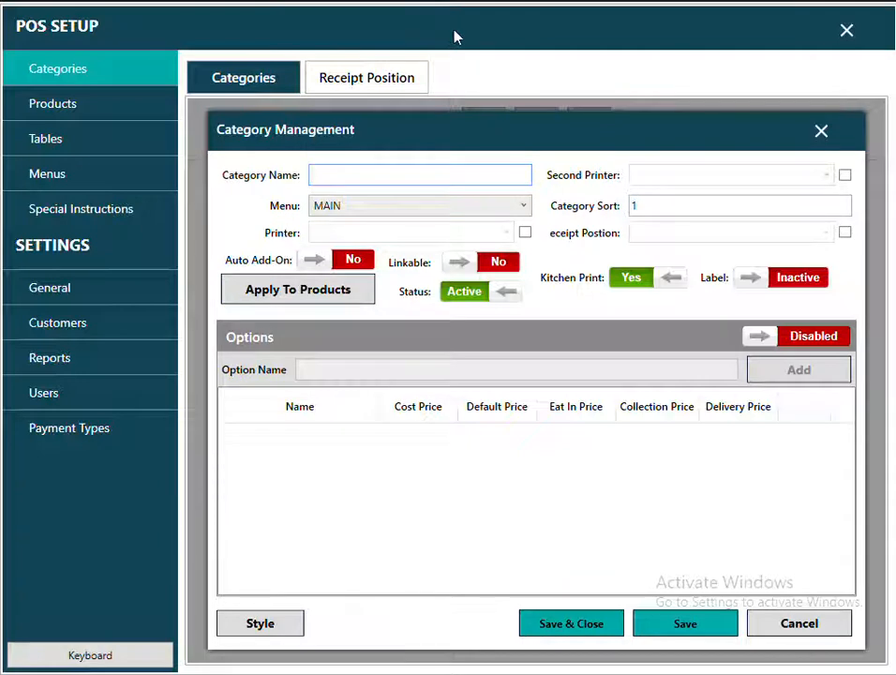
type("PIZZAS")
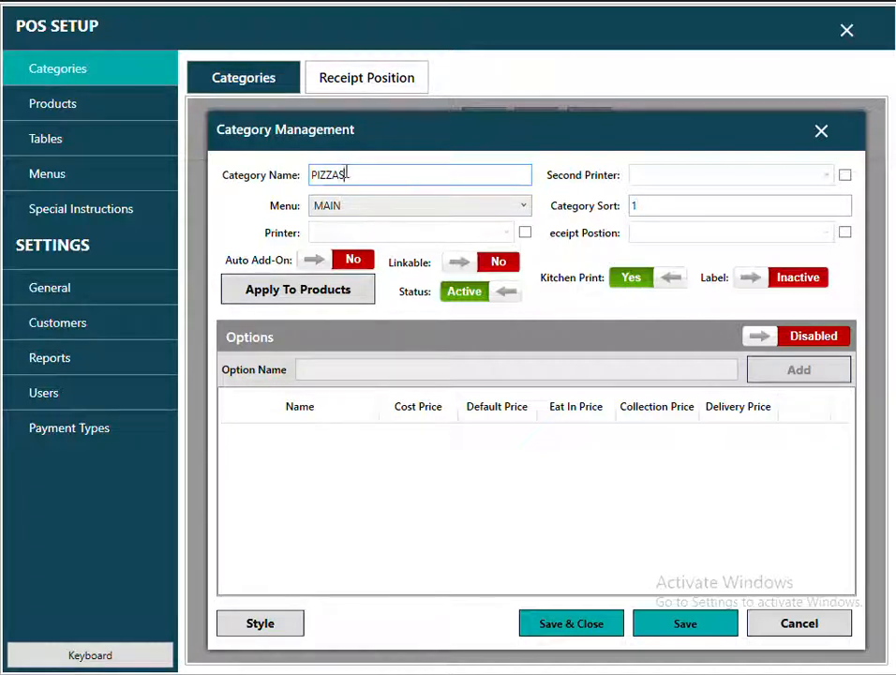
Leave kitchen printing on for PIZZAS with no separate category printer.
left_click_drag(350, 174, 302, 181)
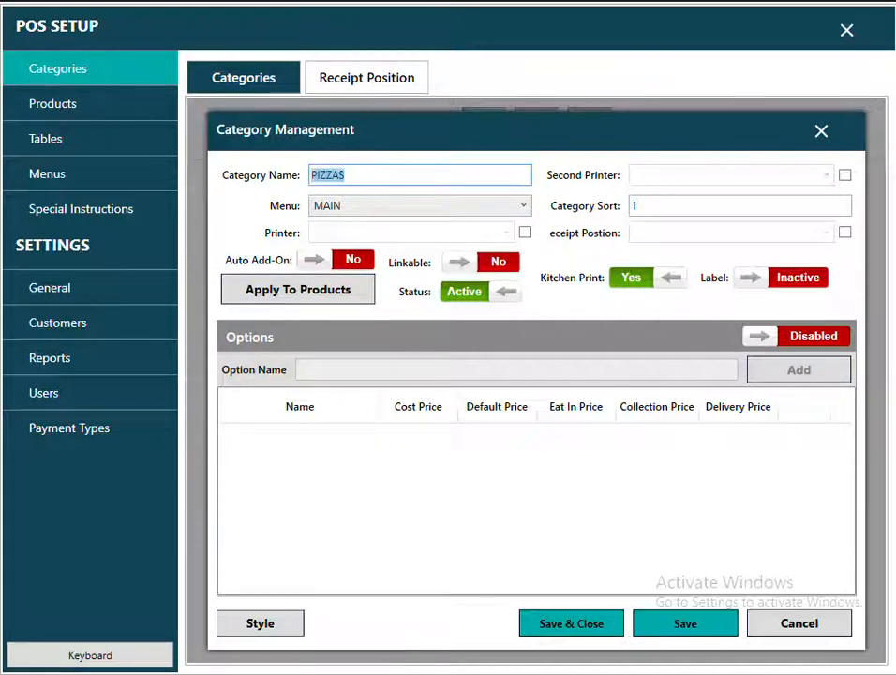
left_click(628, 278)
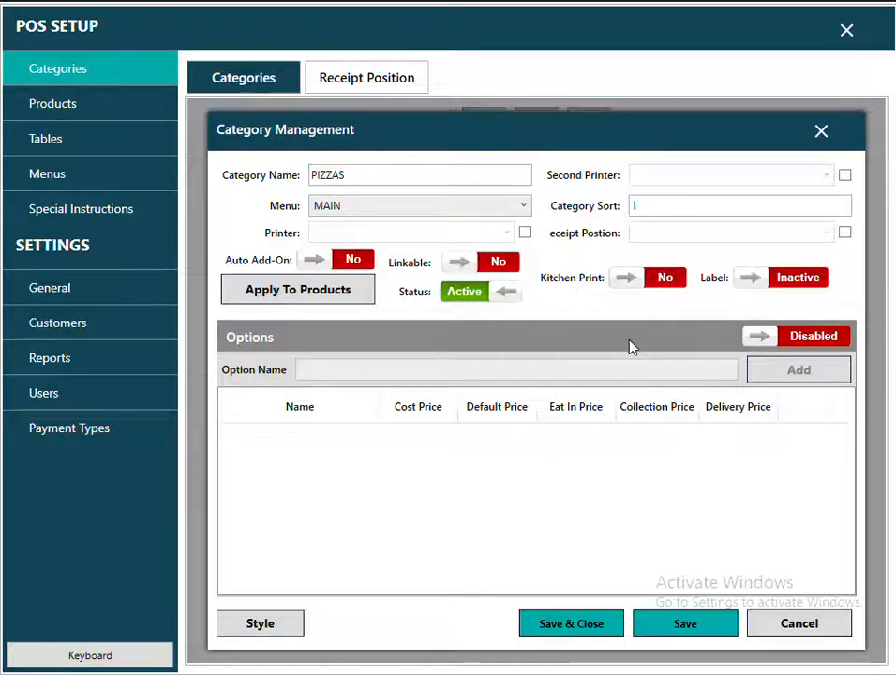
left_click(660, 280)
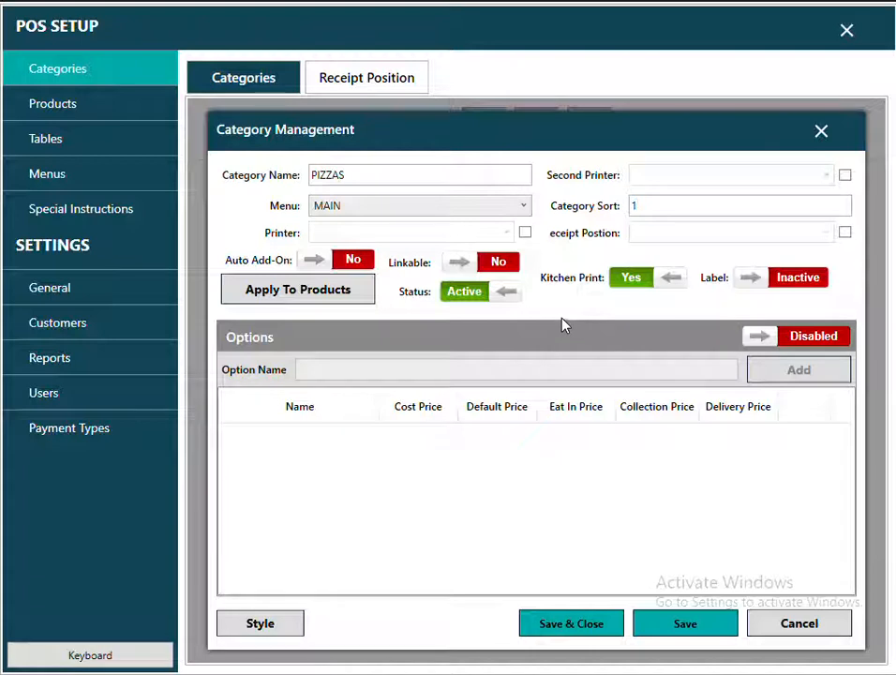
left_click(525, 232)
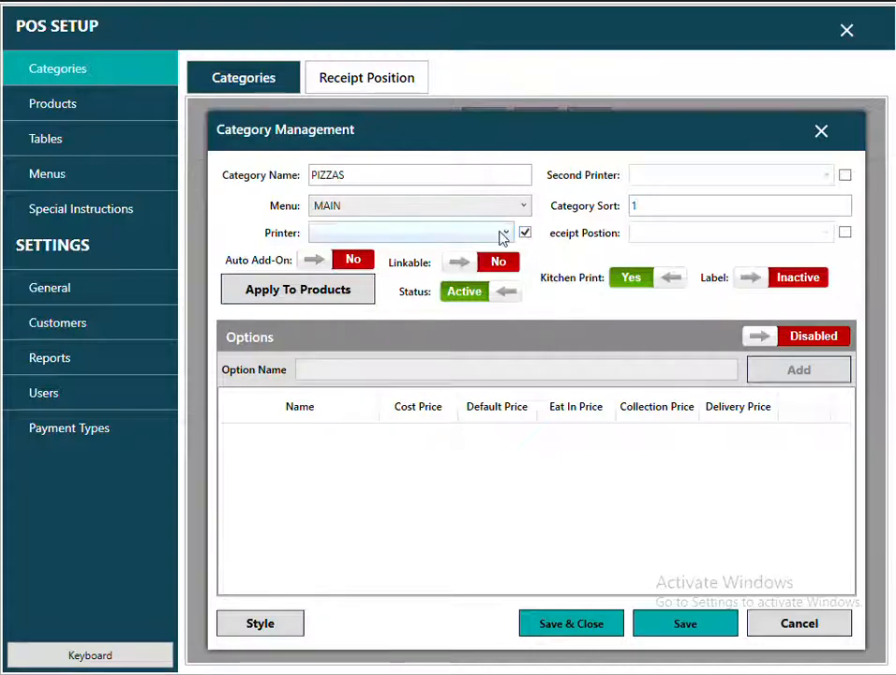
left_click(505, 235)
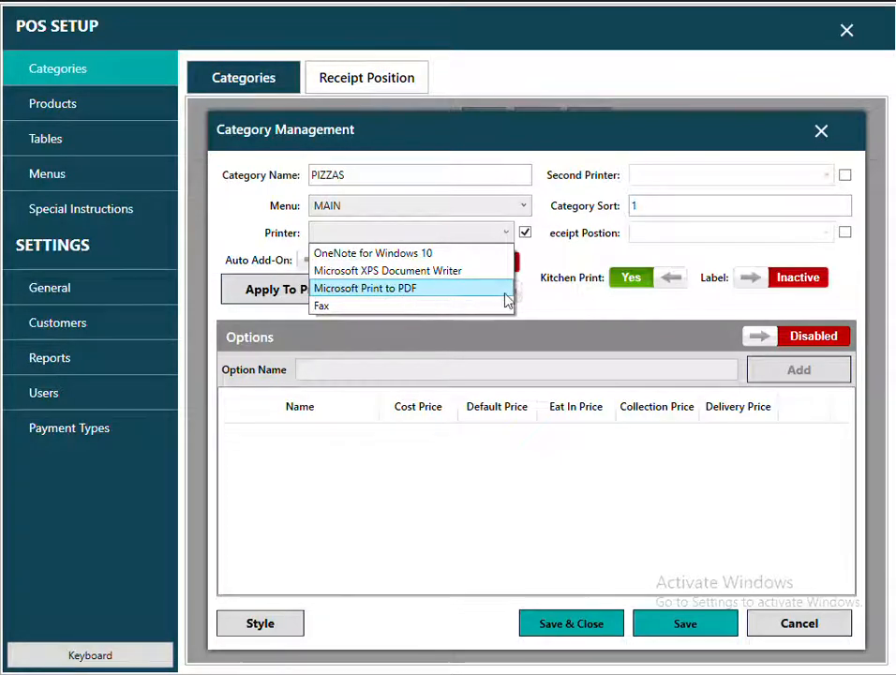
left_click(528, 241)
left_click(525, 233)
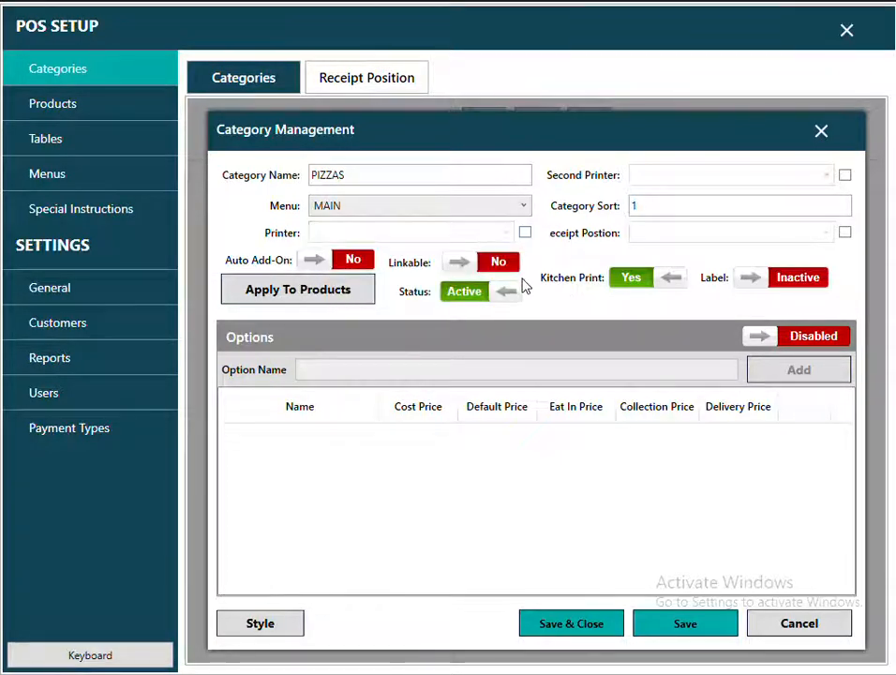
left_click(659, 206)
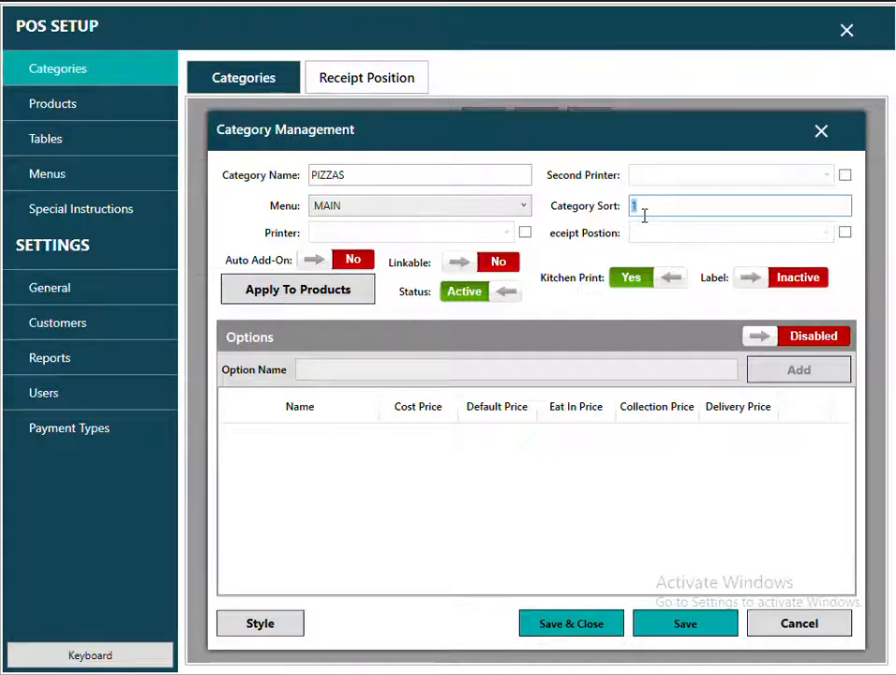
Clear the sort value, enable options, add sizes 10", 12" and 16", and save PIZZAS.
type("2")
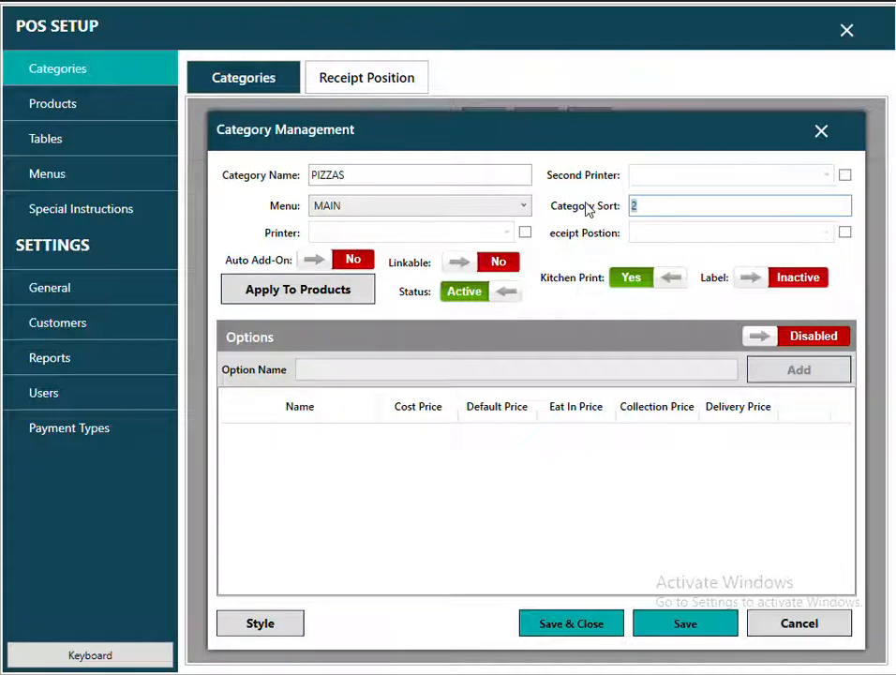
key("BackSpace")
left_click(801, 336)
left_click(588, 368)
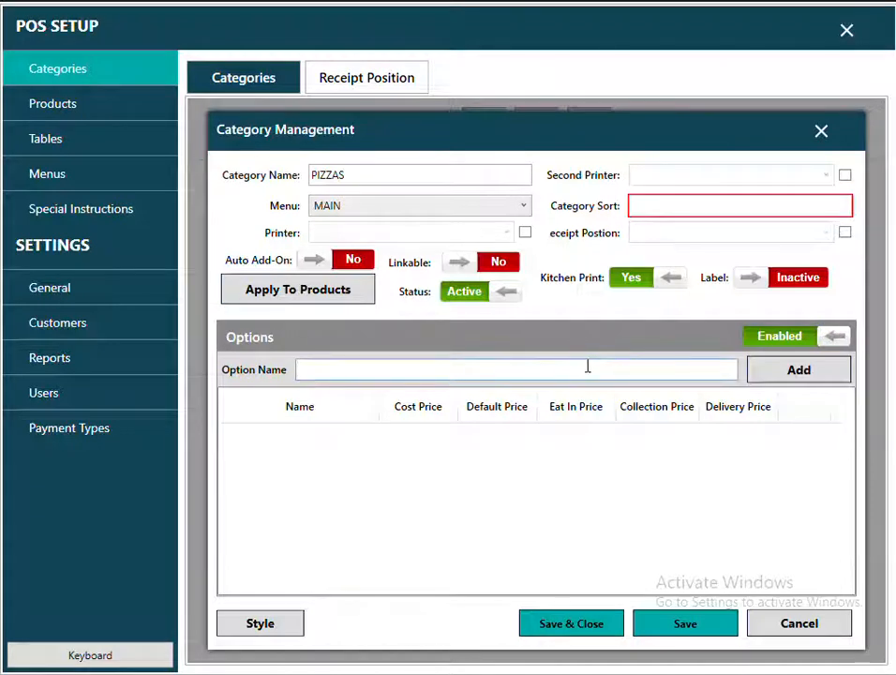
type("10\"")
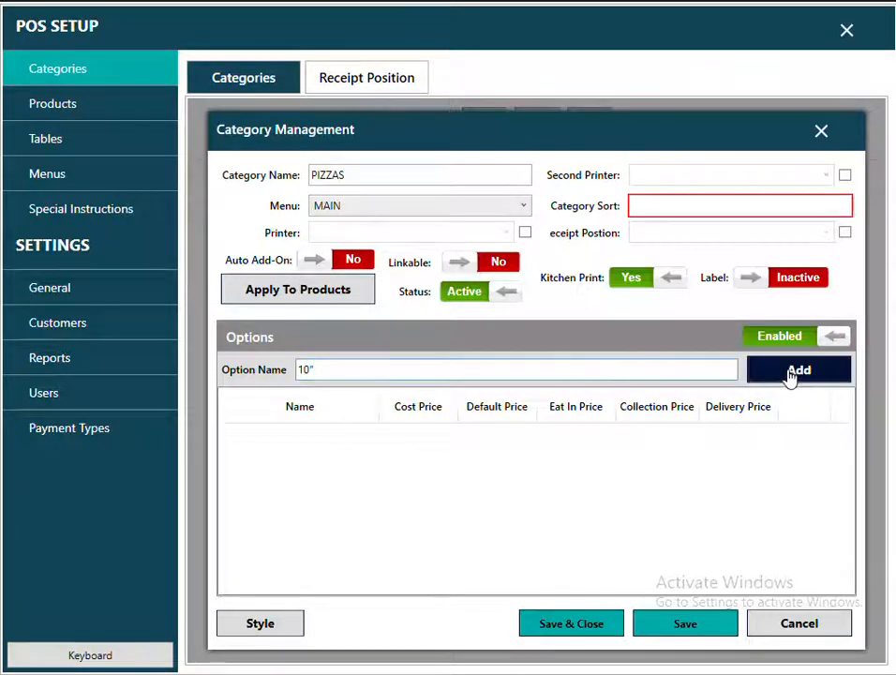
left_click(792, 373)
left_click(390, 366)
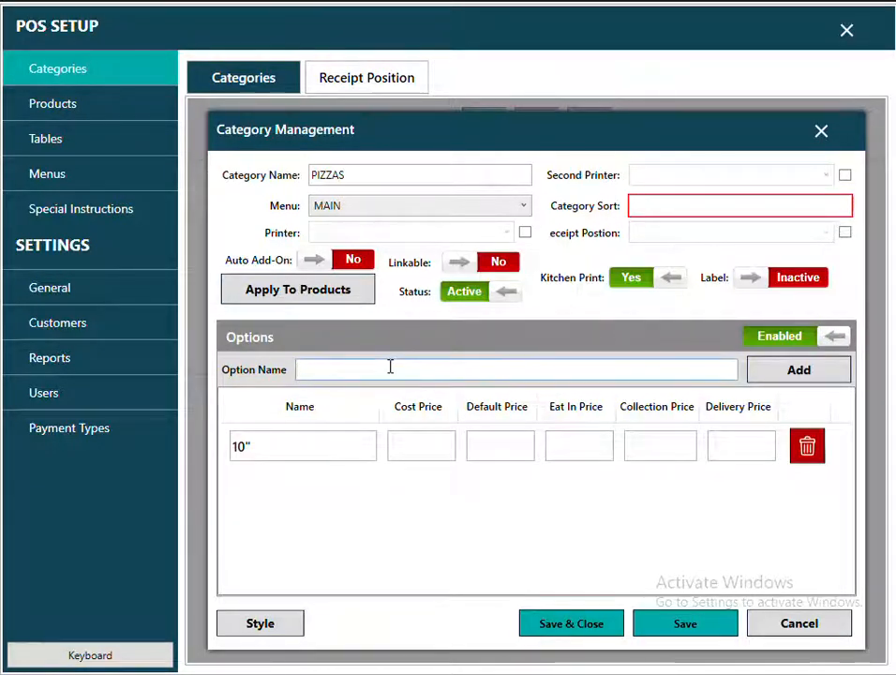
type("12\"")
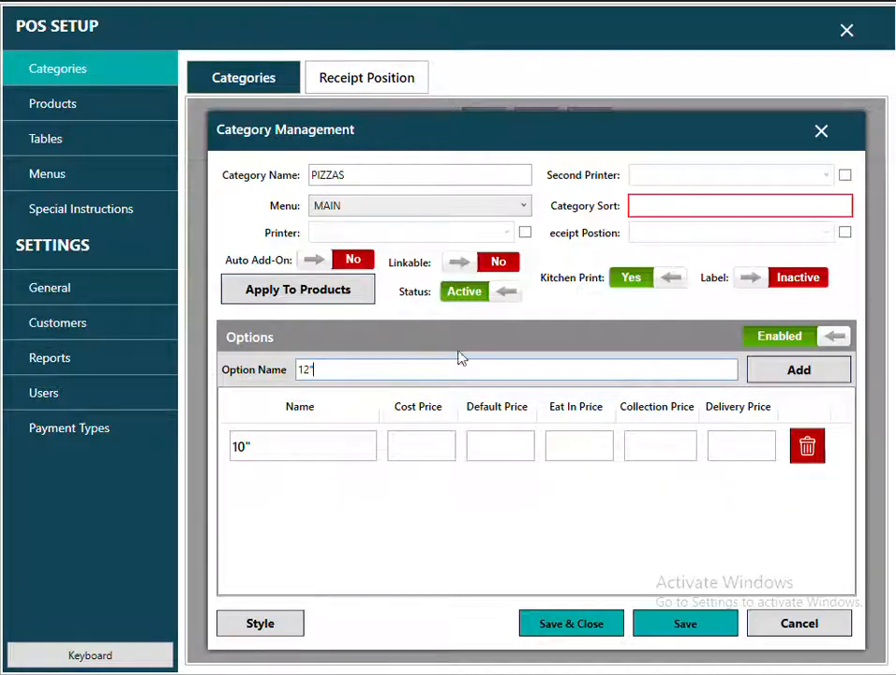
left_click(796, 374)
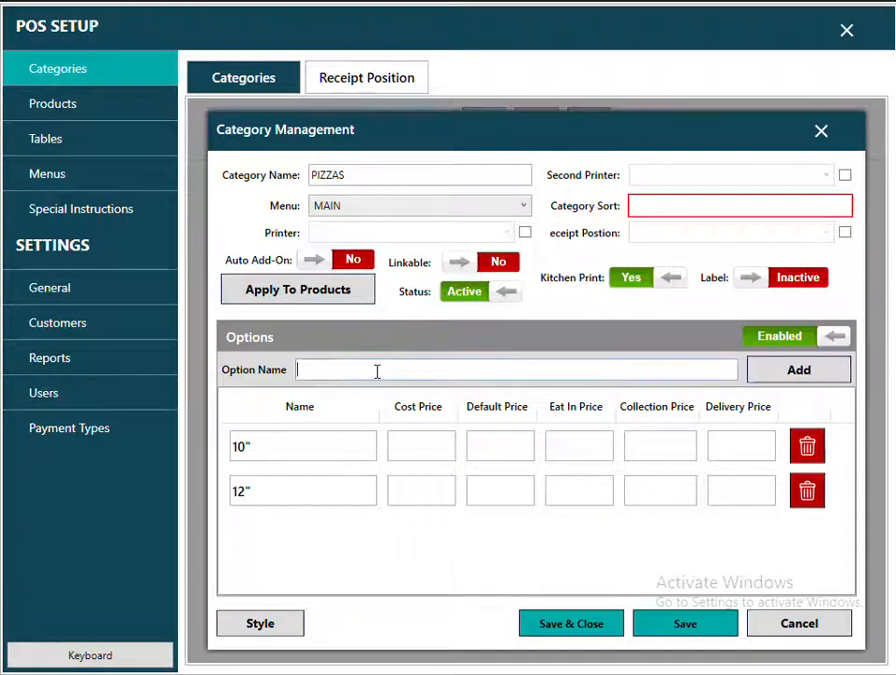
type("16")
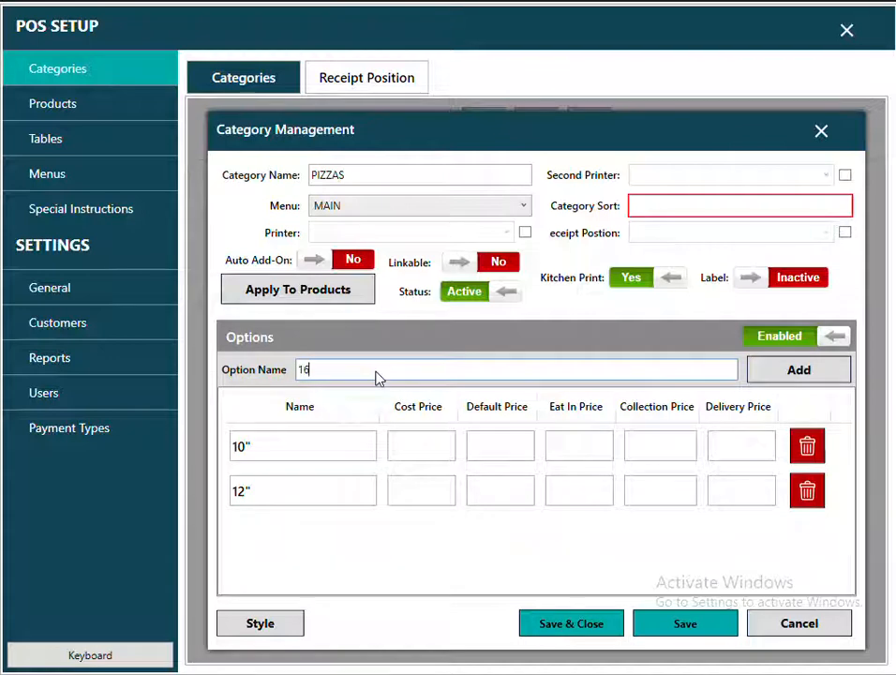
type("\"")
left_click(801, 383)
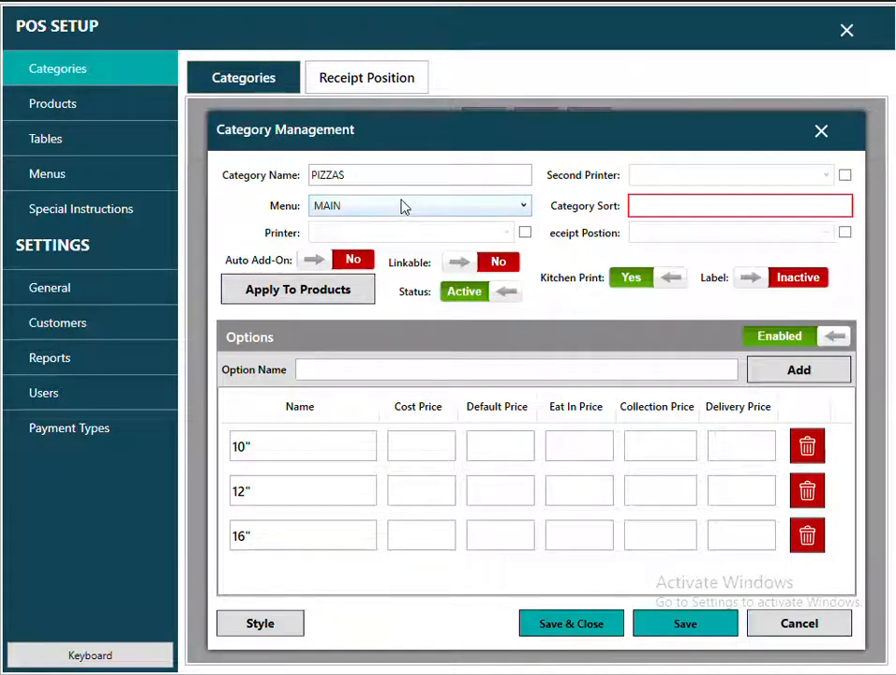
left_click(571, 624)
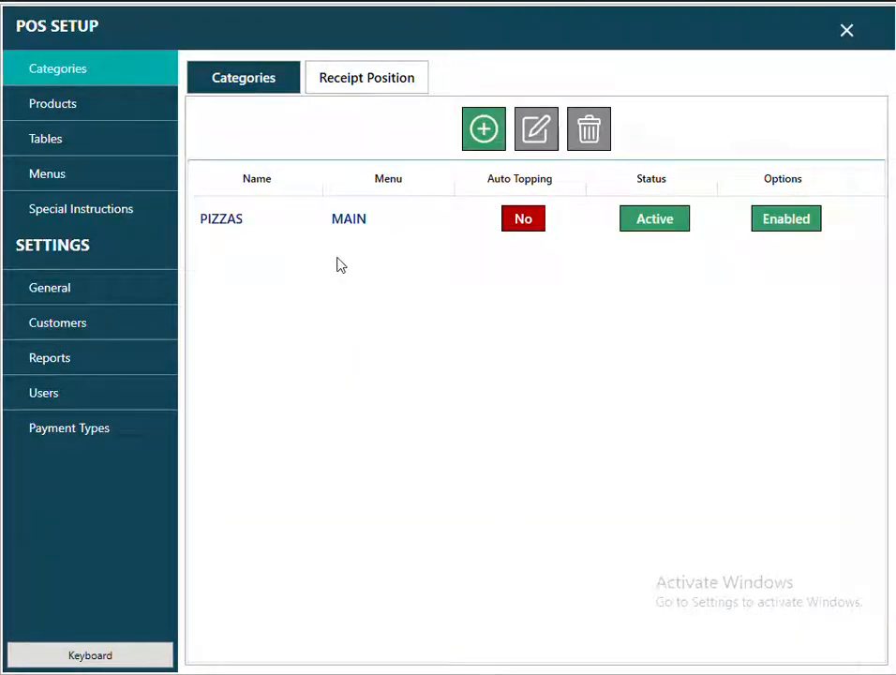
Add and save the categories BURGERS, SIDE ORDERS and DRINKS, then close the category form.
left_click(480, 145)
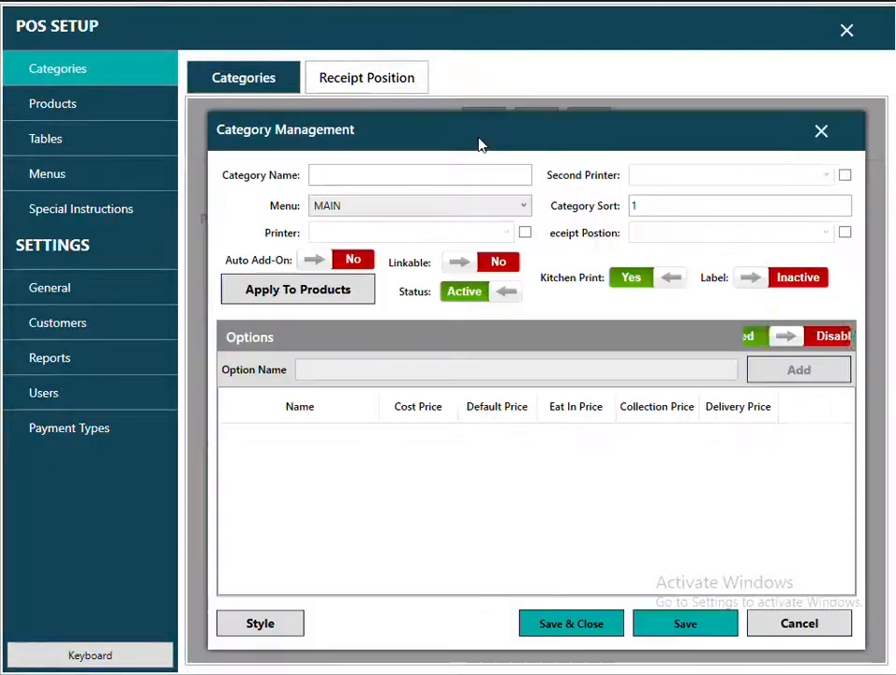
left_click(337, 172)
type("BURGERS")
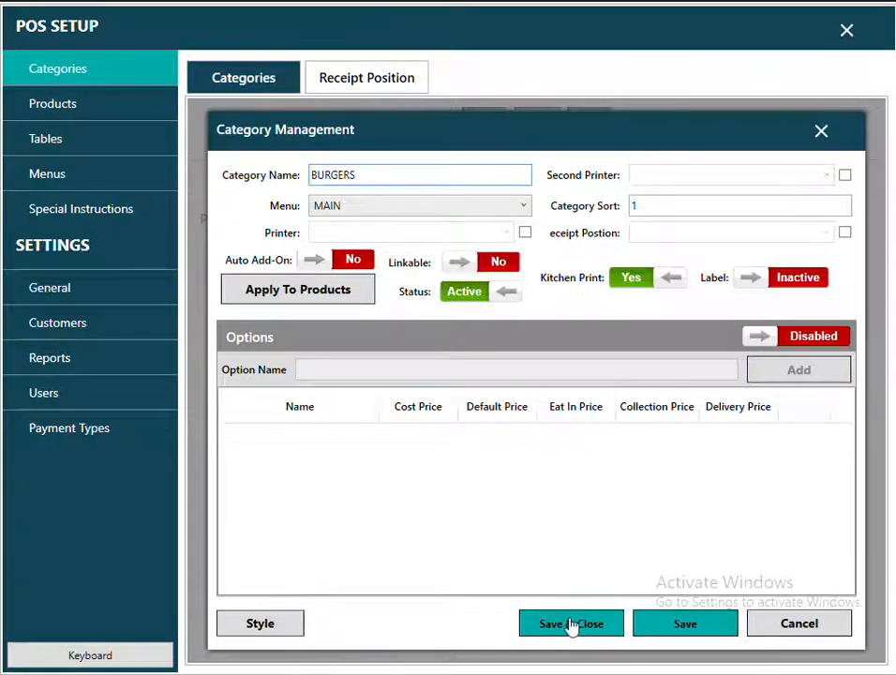
left_click(679, 626)
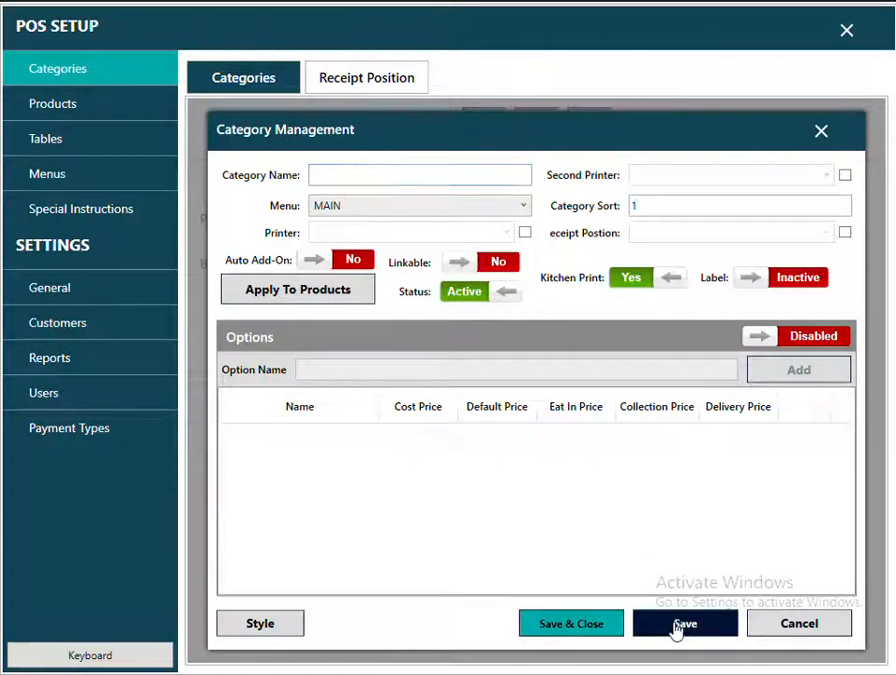
left_click(386, 176)
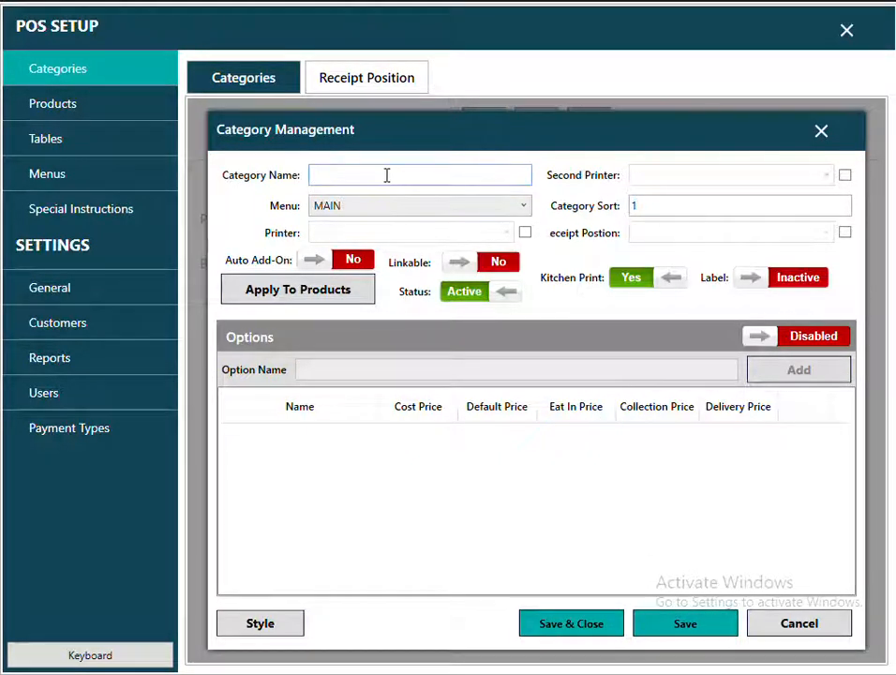
type("SIDE")
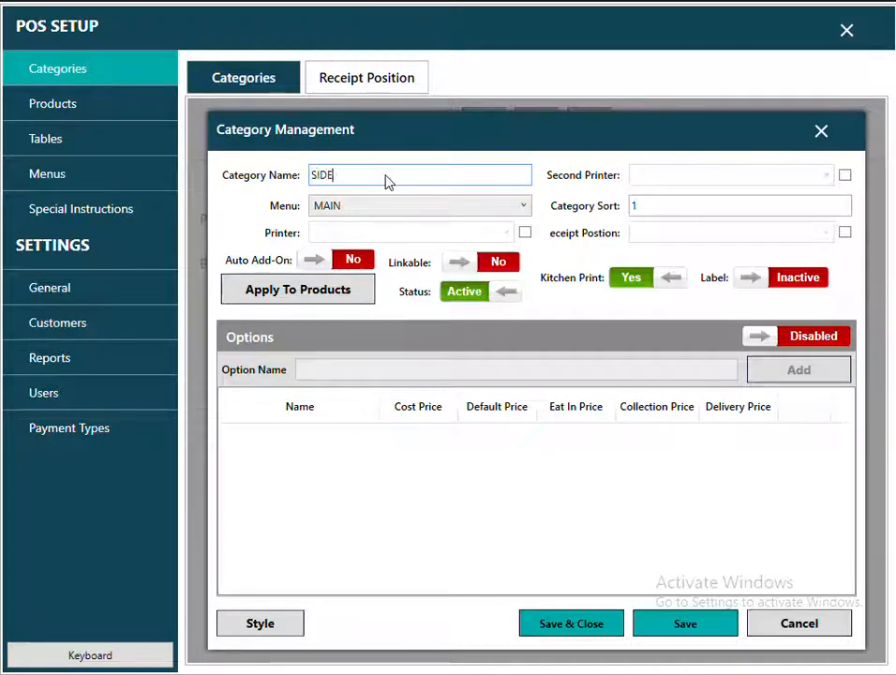
type(" ORDERS")
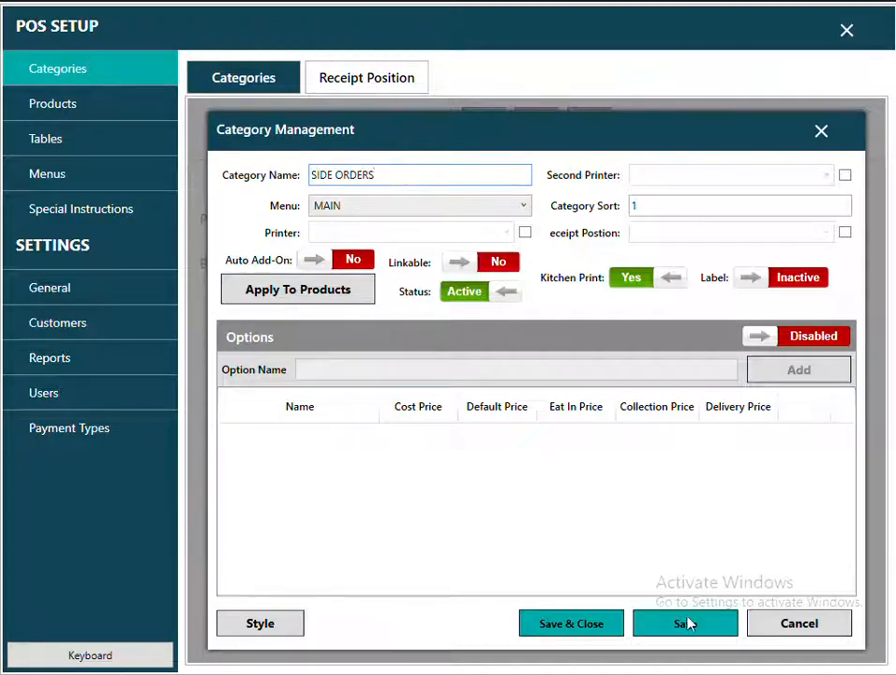
left_click(689, 628)
type("DRINK")
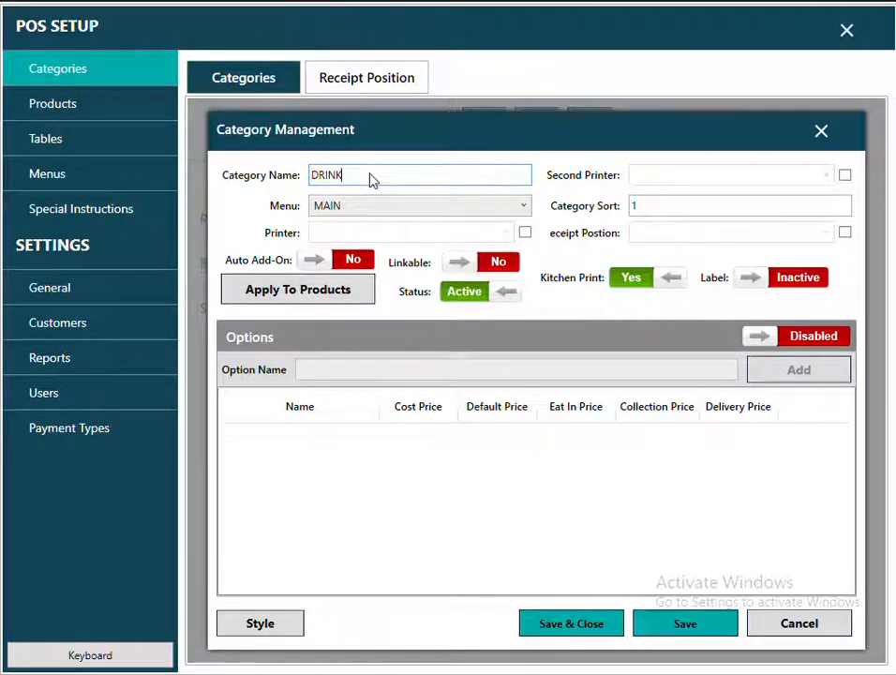
type("S")
left_click(683, 626)
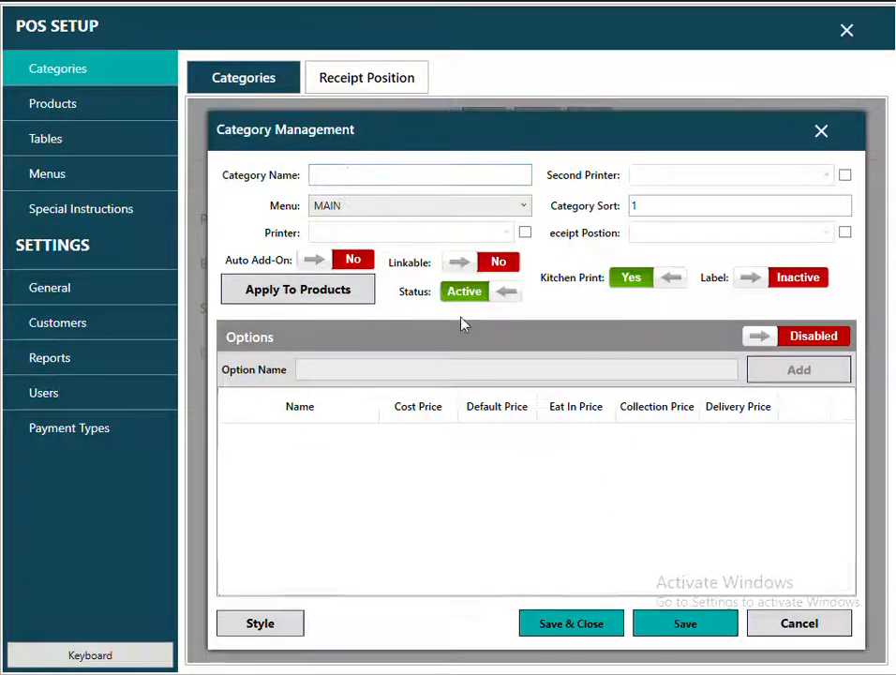
left_click(822, 134)
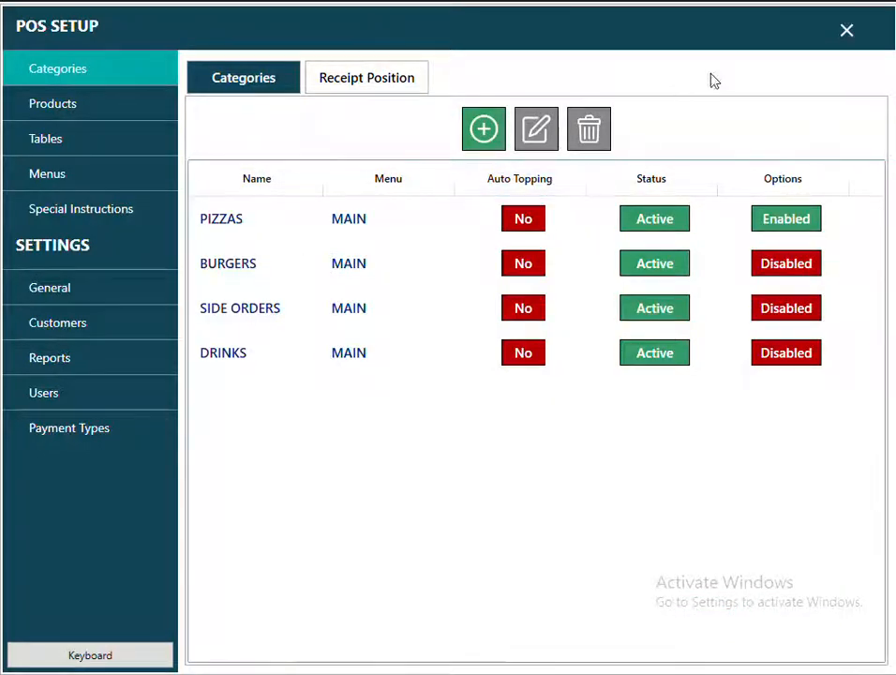
left_click(847, 36)
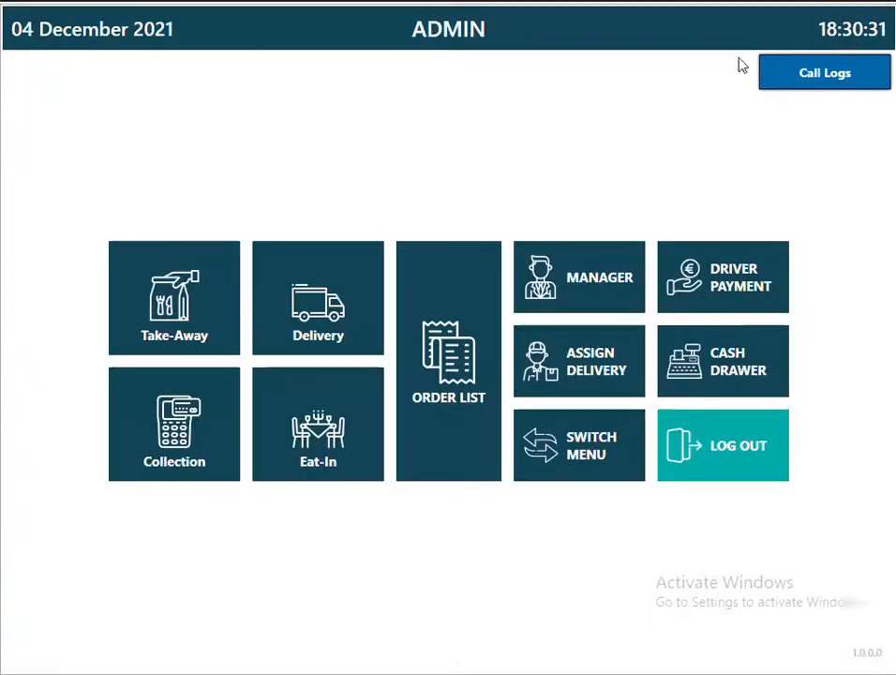
left_click(184, 303)
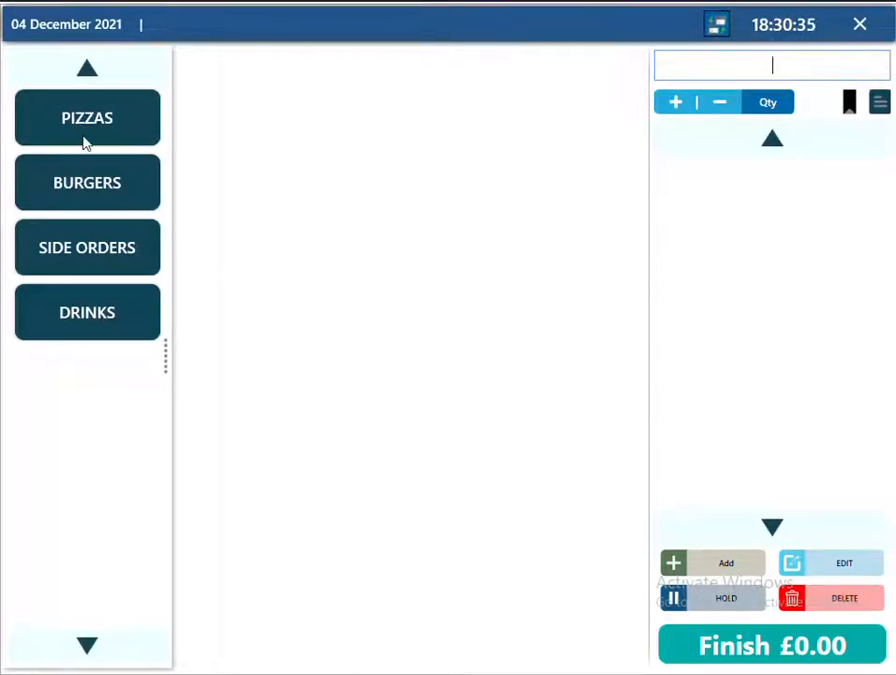
left_click(864, 30)
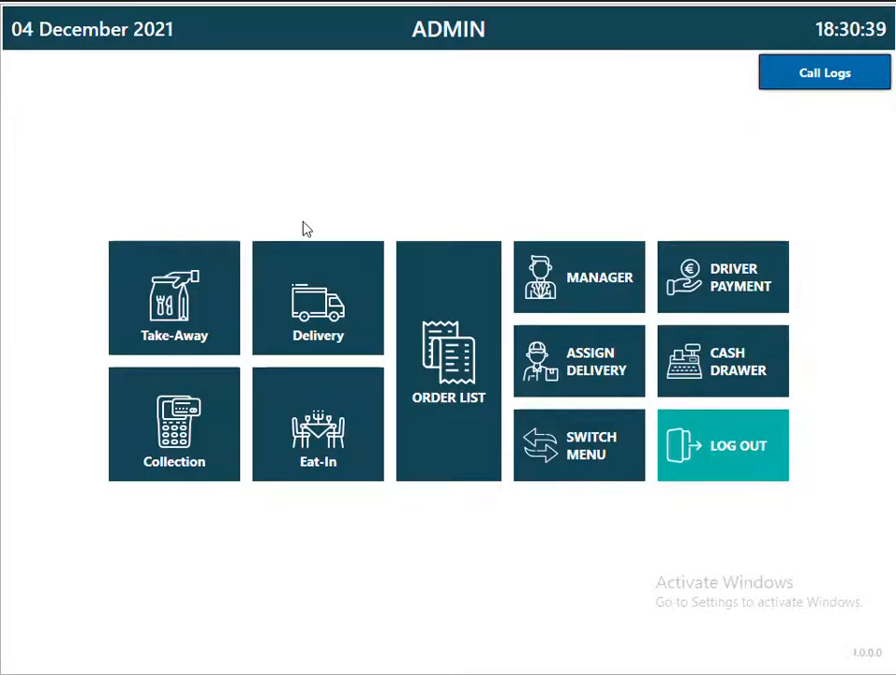
left_click(568, 290)
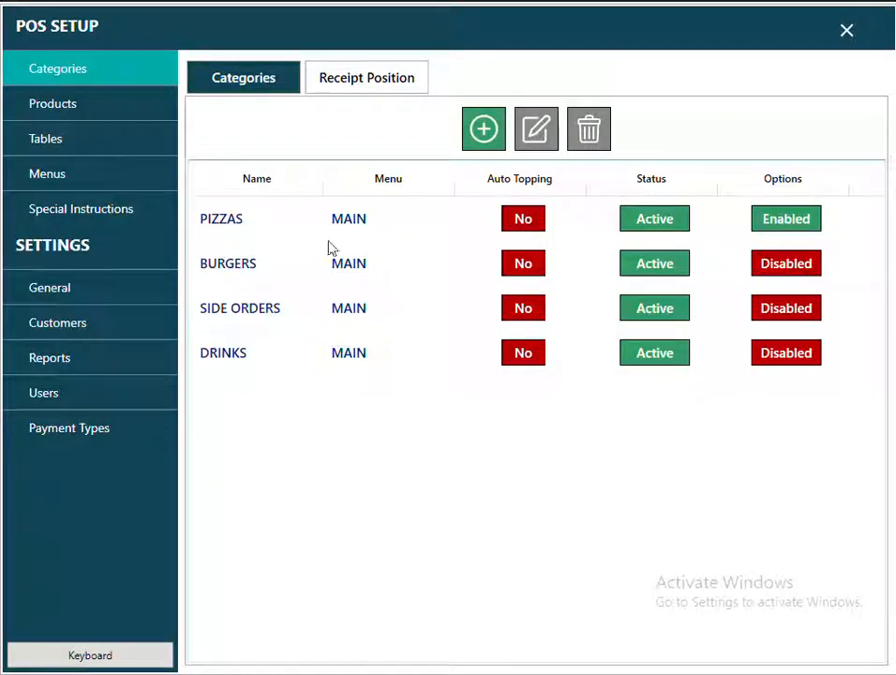
Filter Products to PIZZAS and start a new product named MARGHERITA.
left_click(54, 110)
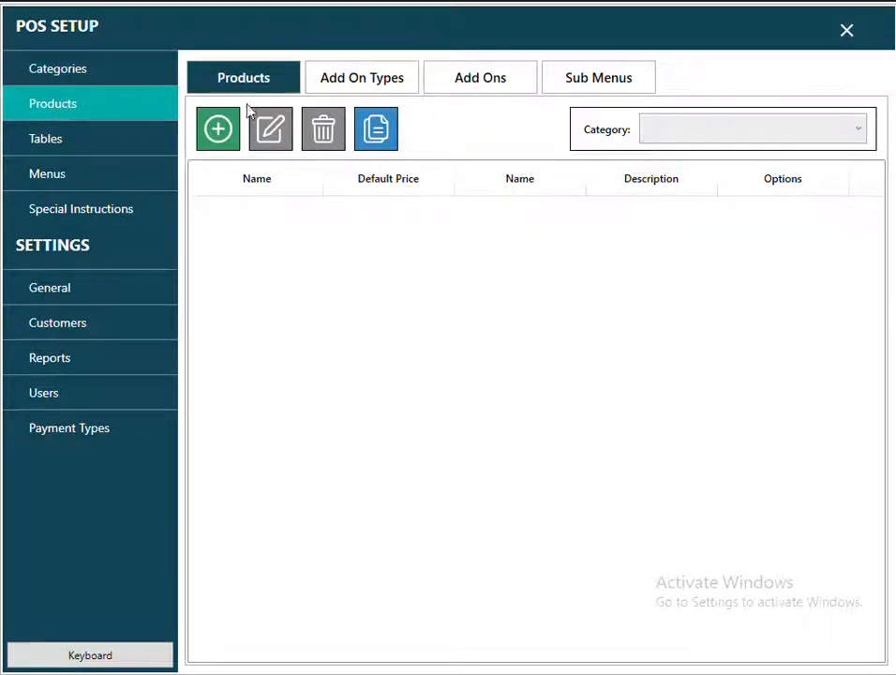
left_click(670, 139)
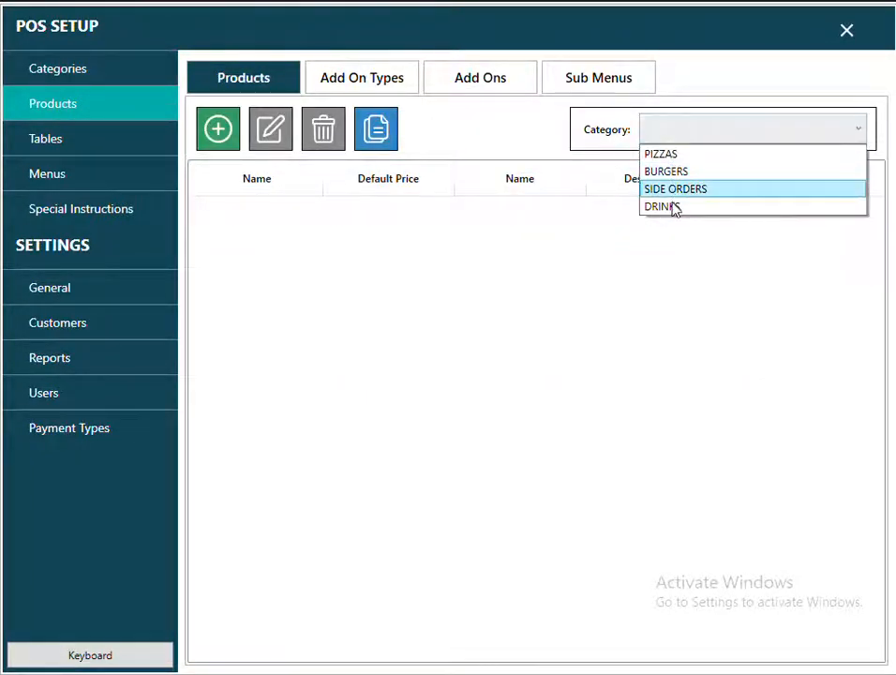
left_click(670, 156)
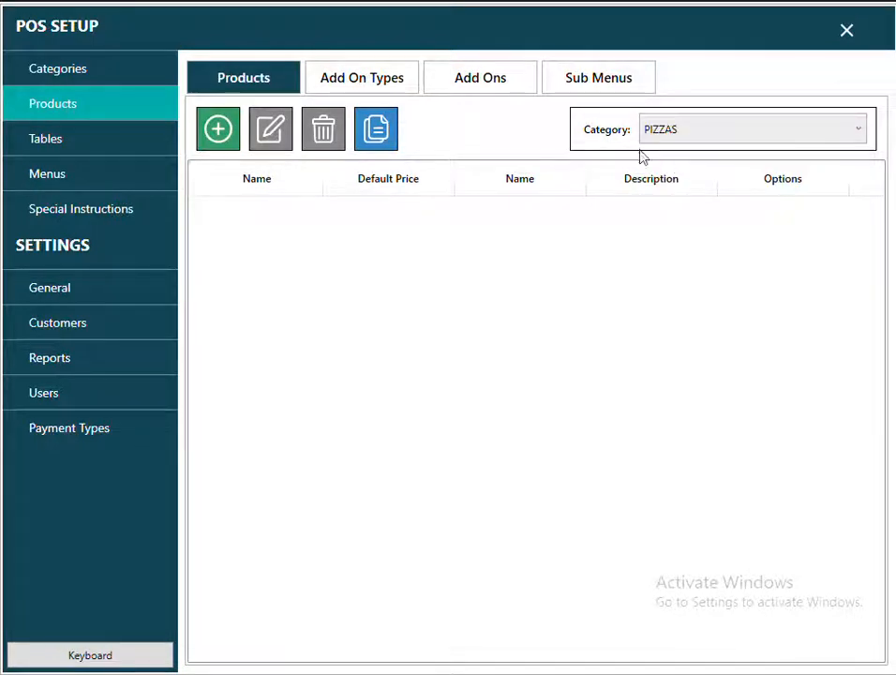
left_click(219, 143)
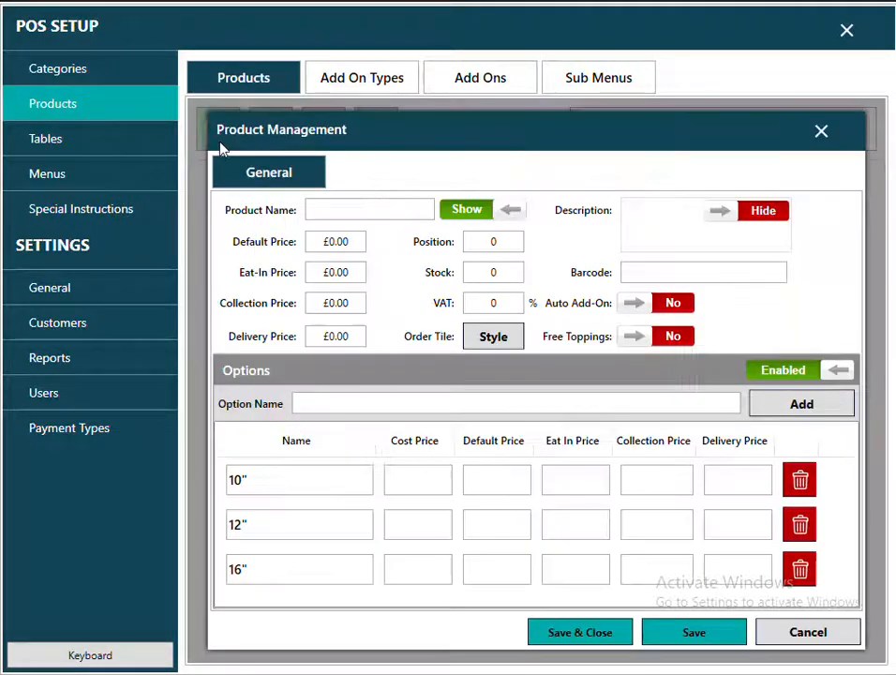
left_click(330, 209)
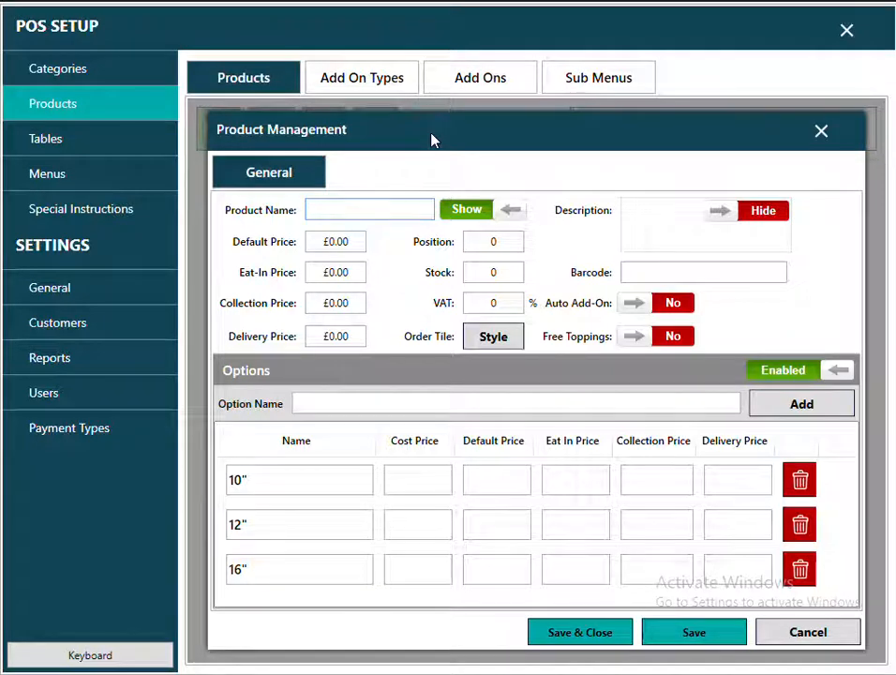
type("MARGH")
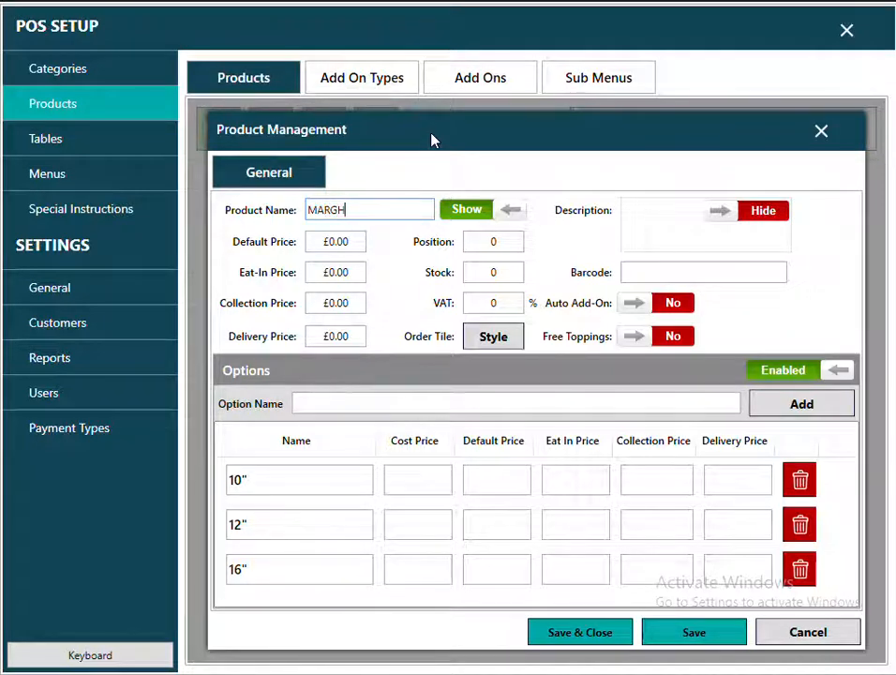
type("ERITA")
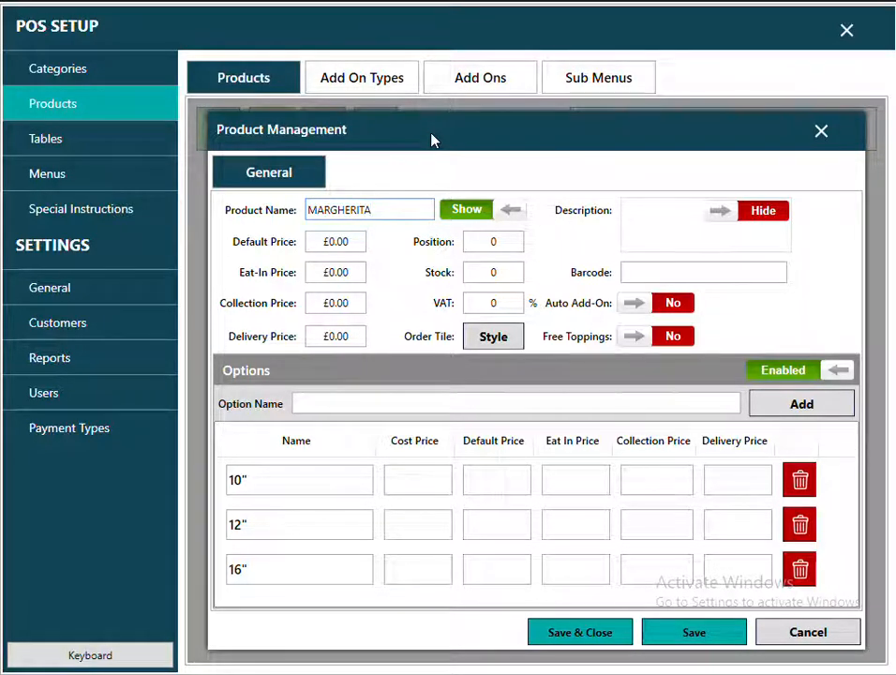
Give MARGHERITA default prices 2.99, 3.99 and 4.99 for 10", 12" and 16", then save.
left_click(494, 483)
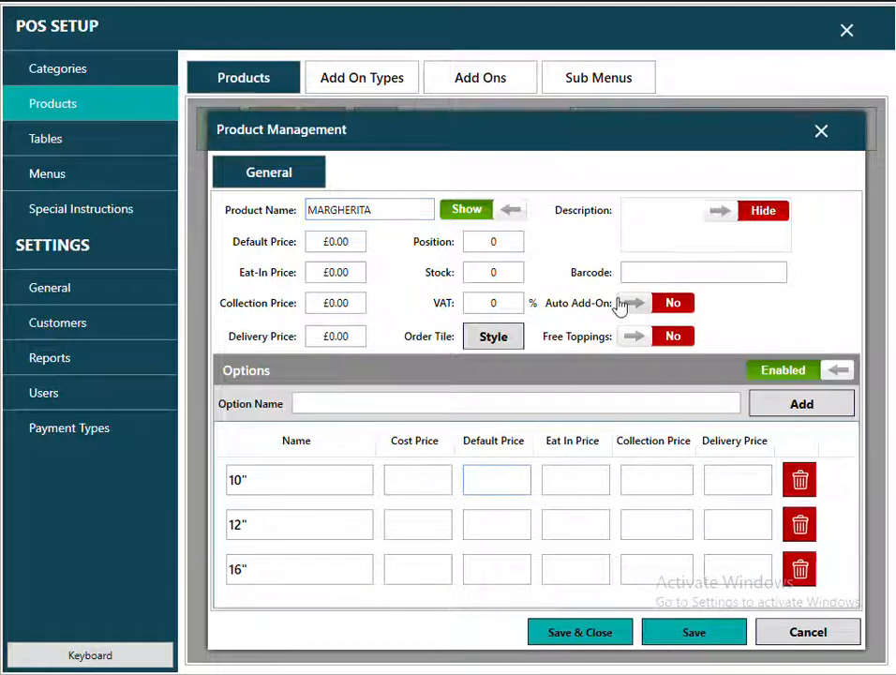
type("2")
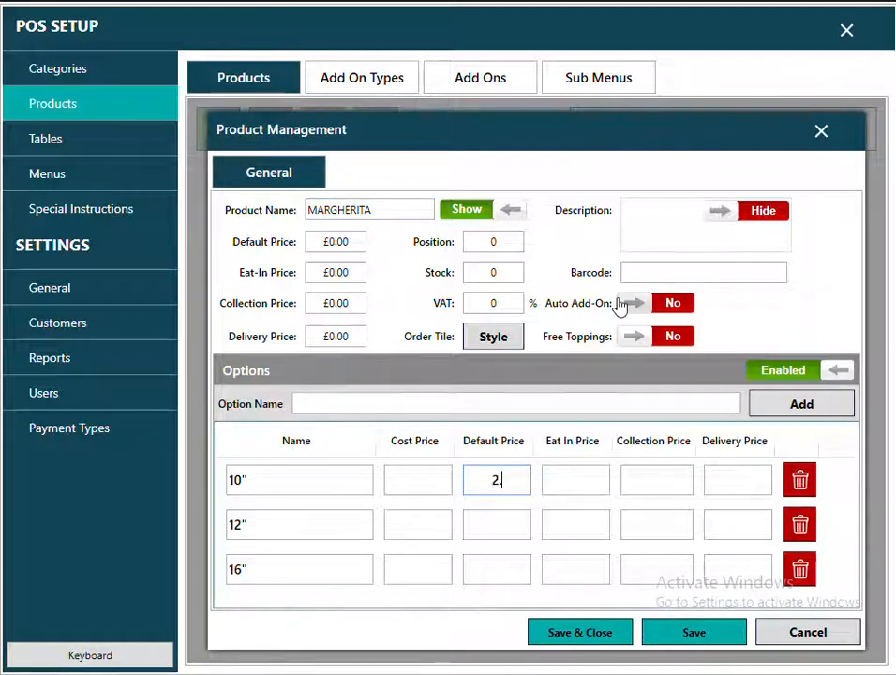
type(".99")
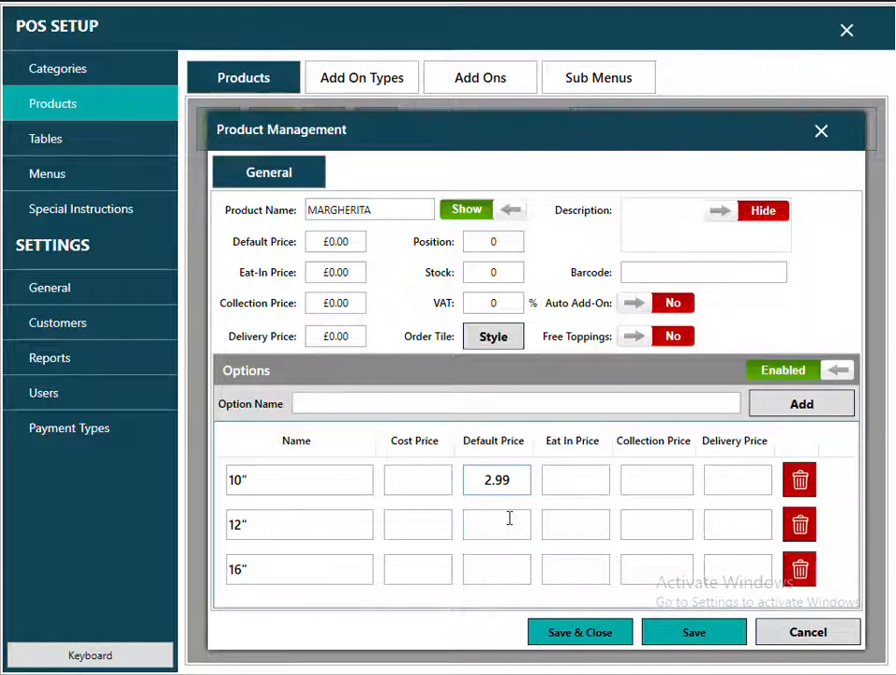
left_click(509, 518)
type("3.99")
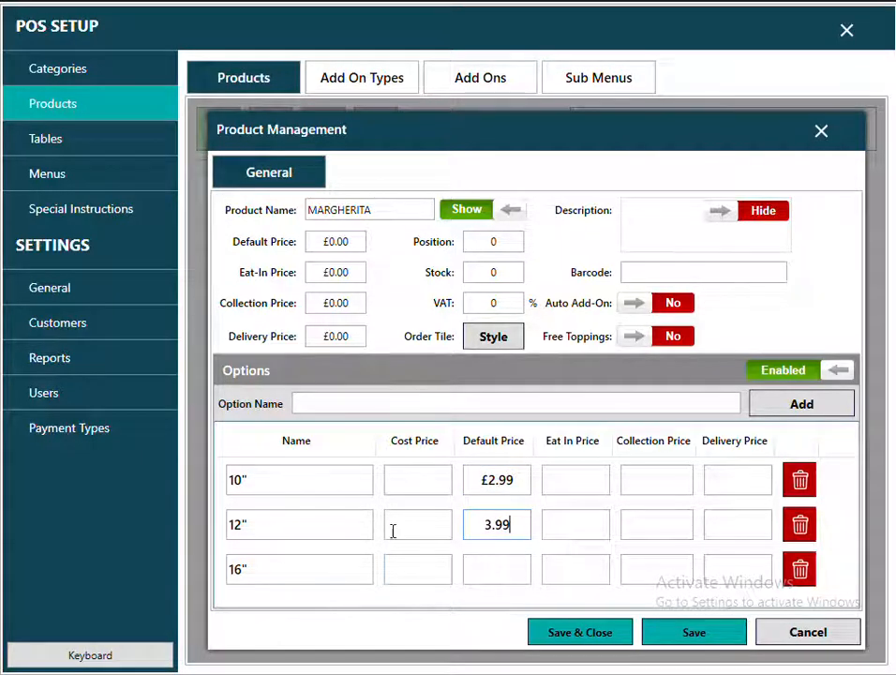
left_click(505, 573)
type("4")
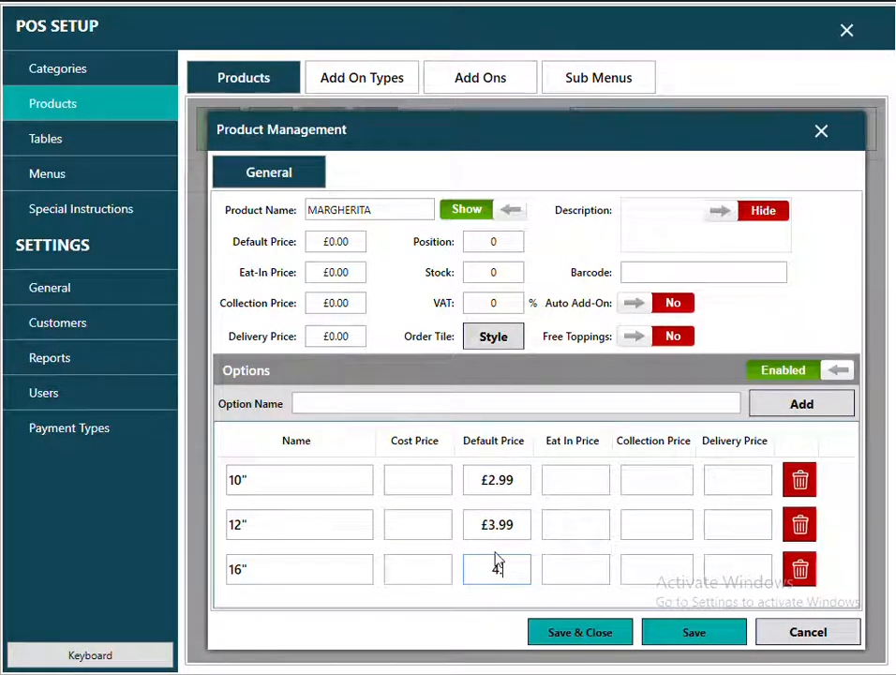
type(".99")
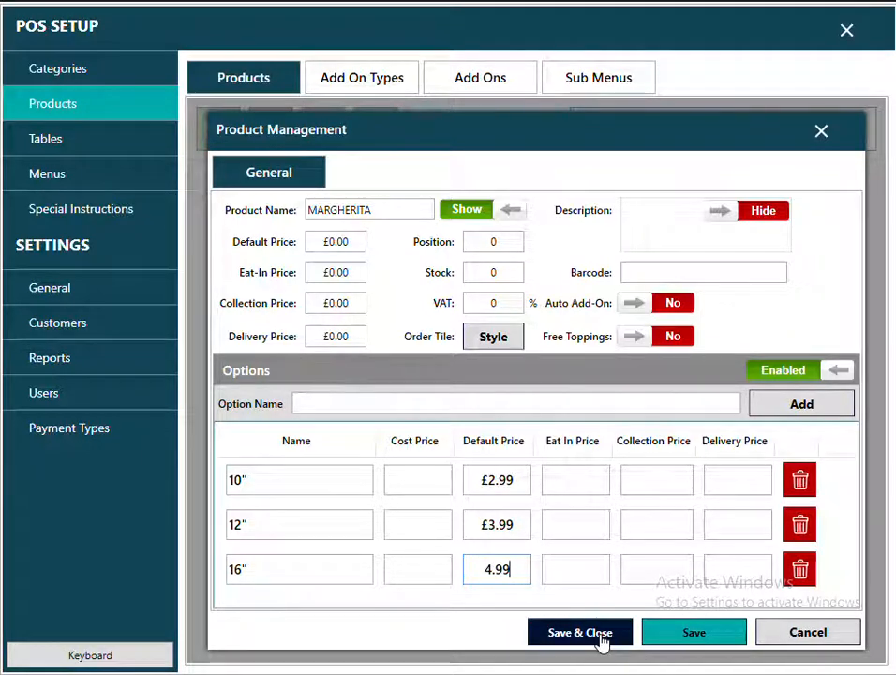
left_click(674, 643)
Start a new product named CHICKEN PIZZA, keeping prices £2.99, £3.99 and £4.99.
left_click(356, 209)
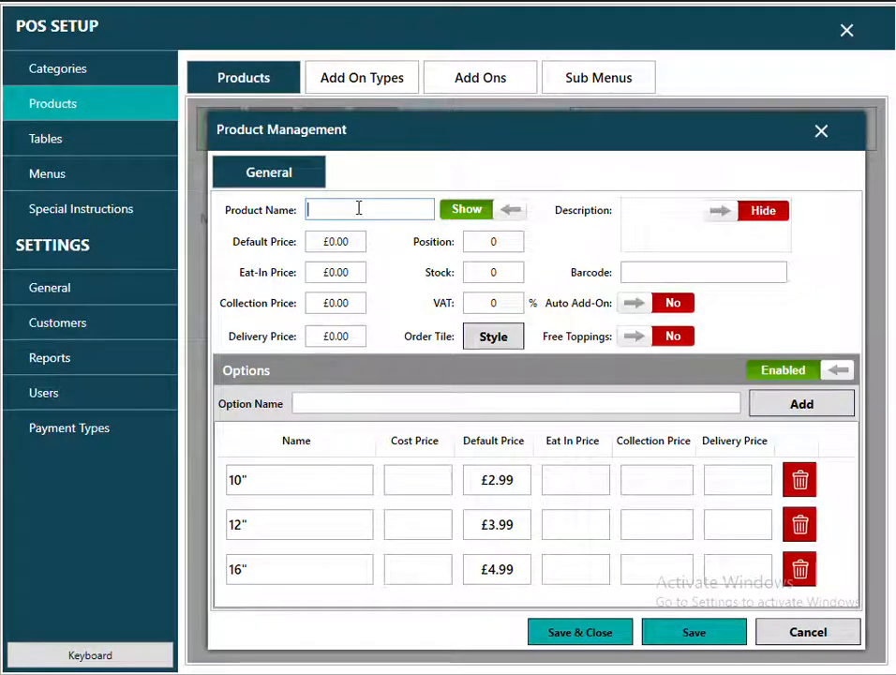
type("CHICKEN PIZZA")
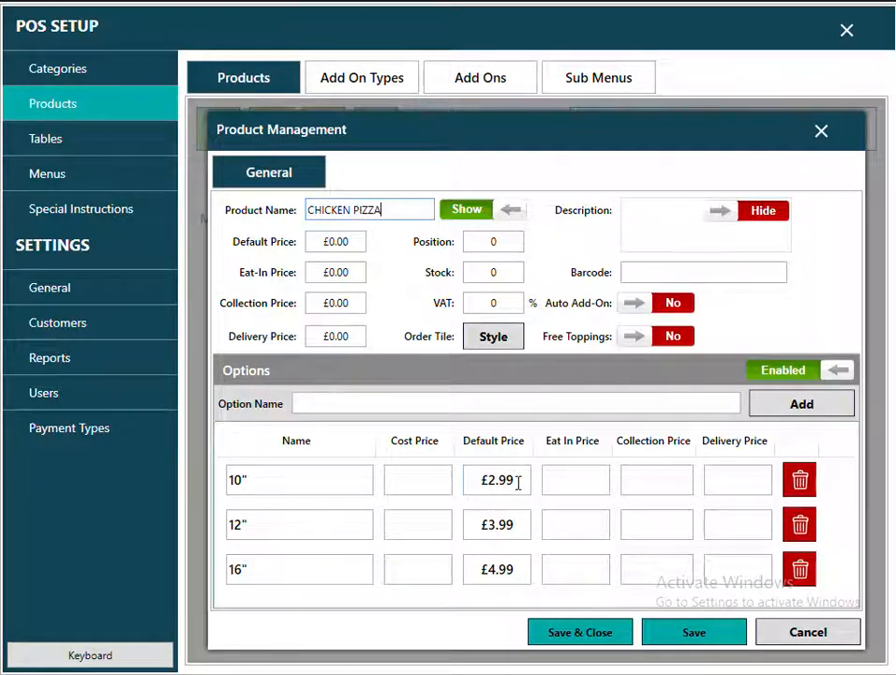
left_click_drag(518, 480, 480, 484)
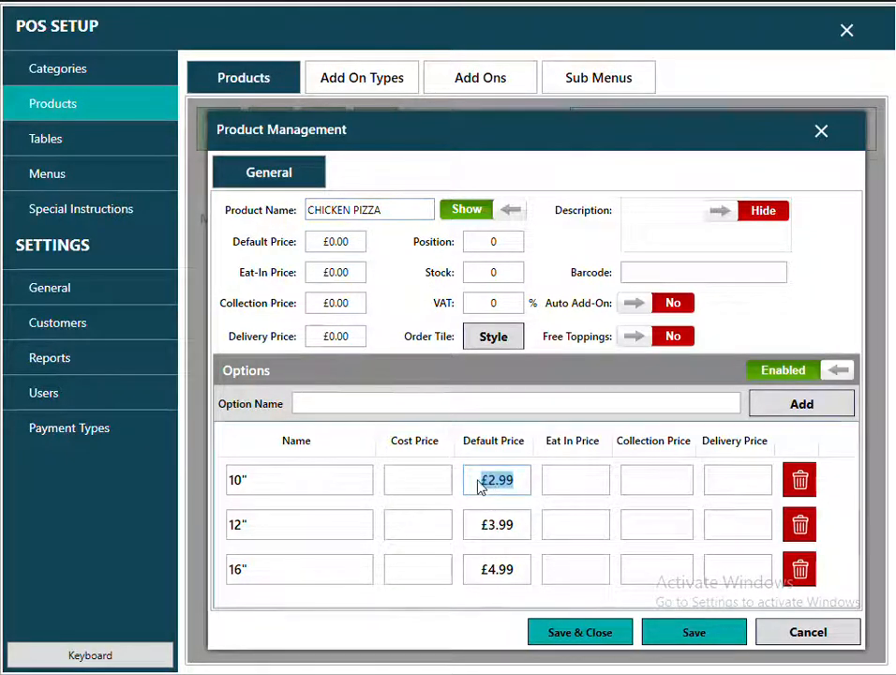
Save CHICKEN PIZZA, then add SPCIAL PIZZA priced 3.25, 4.25 and 5.99 and save it.
left_click(668, 632)
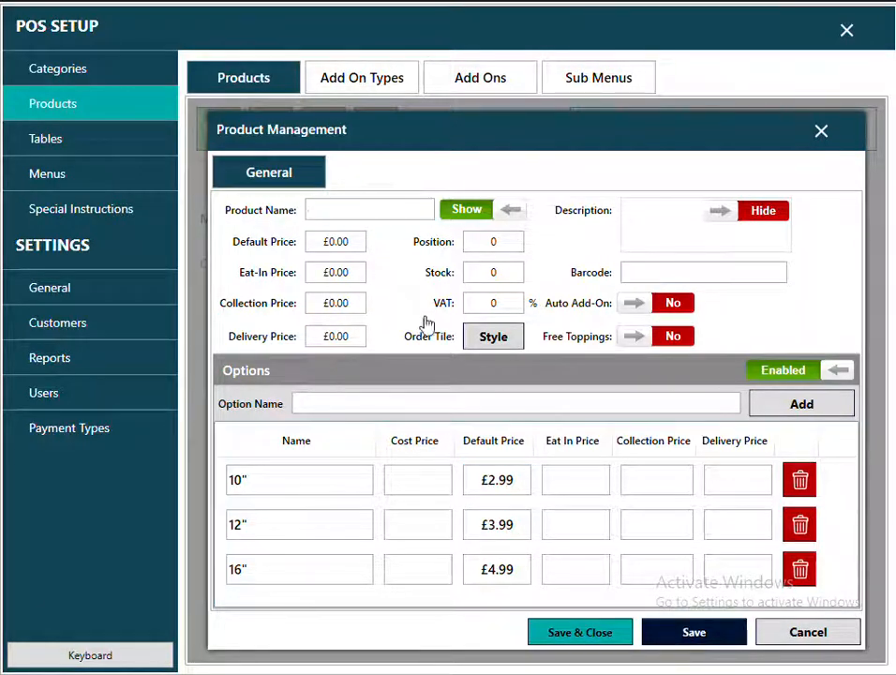
left_click(368, 210)
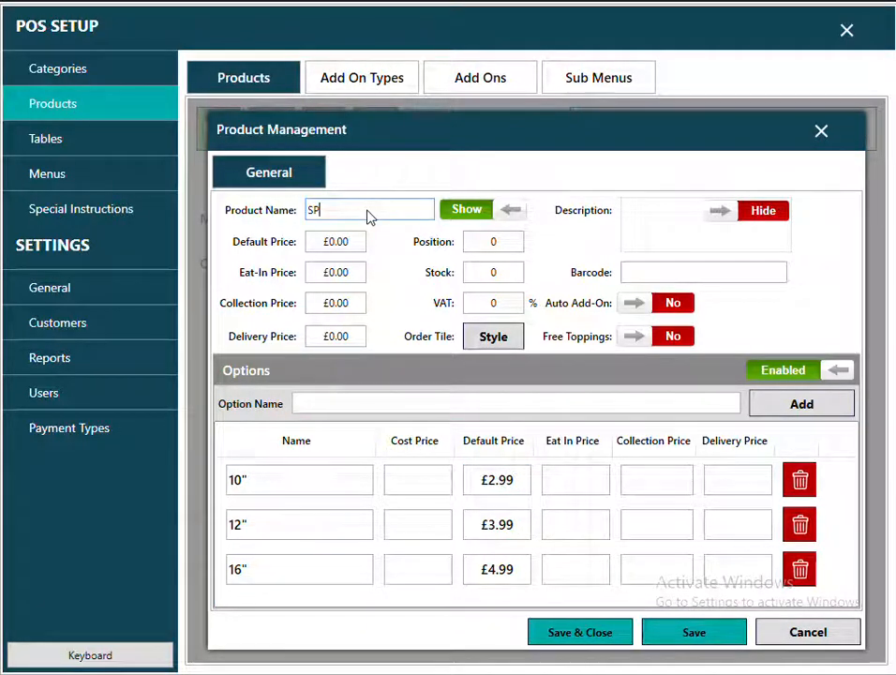
type("SPCIAL ")
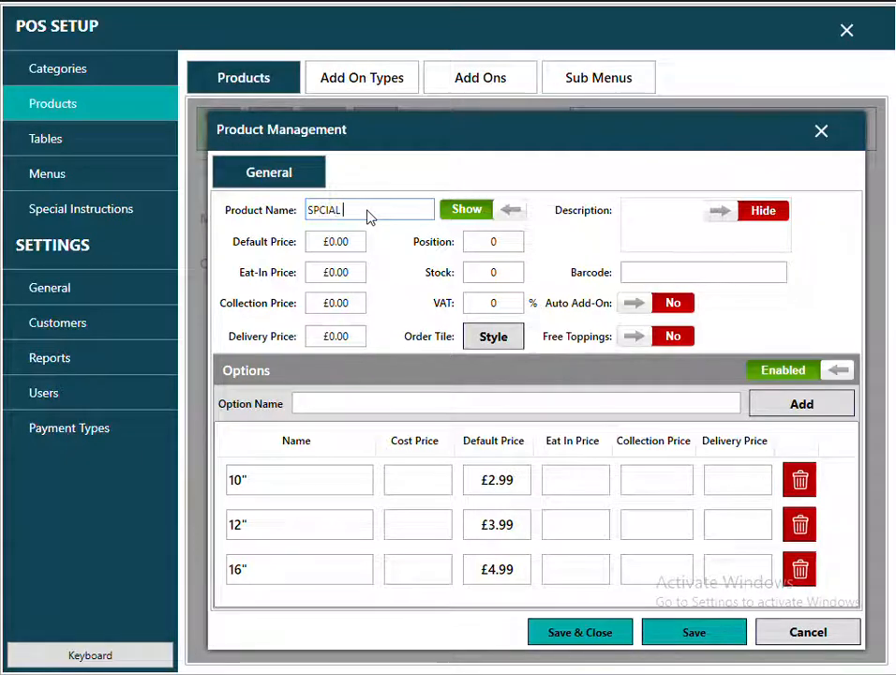
type("PIZZA")
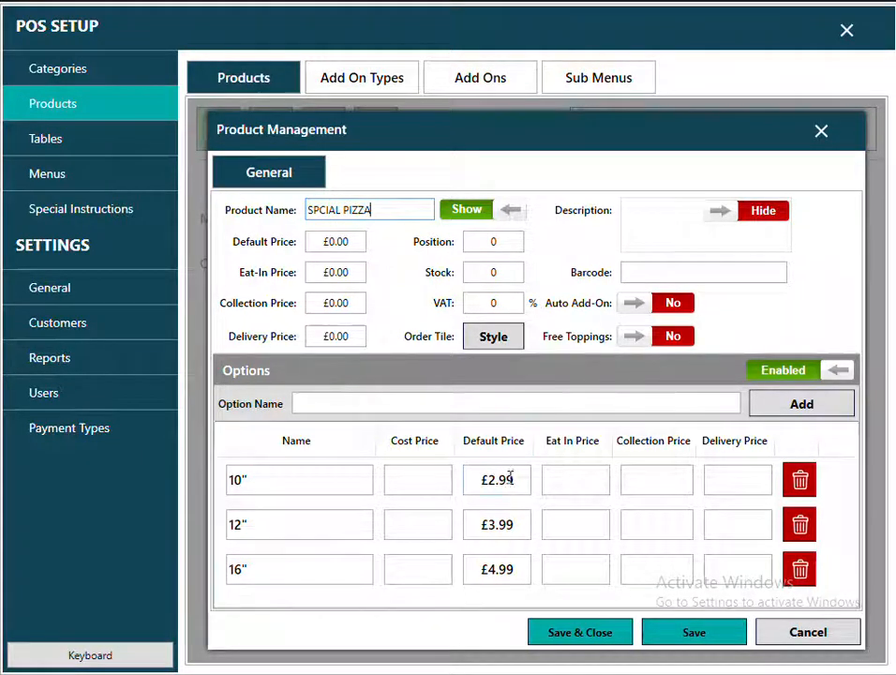
left_click_drag(507, 478, 471, 485)
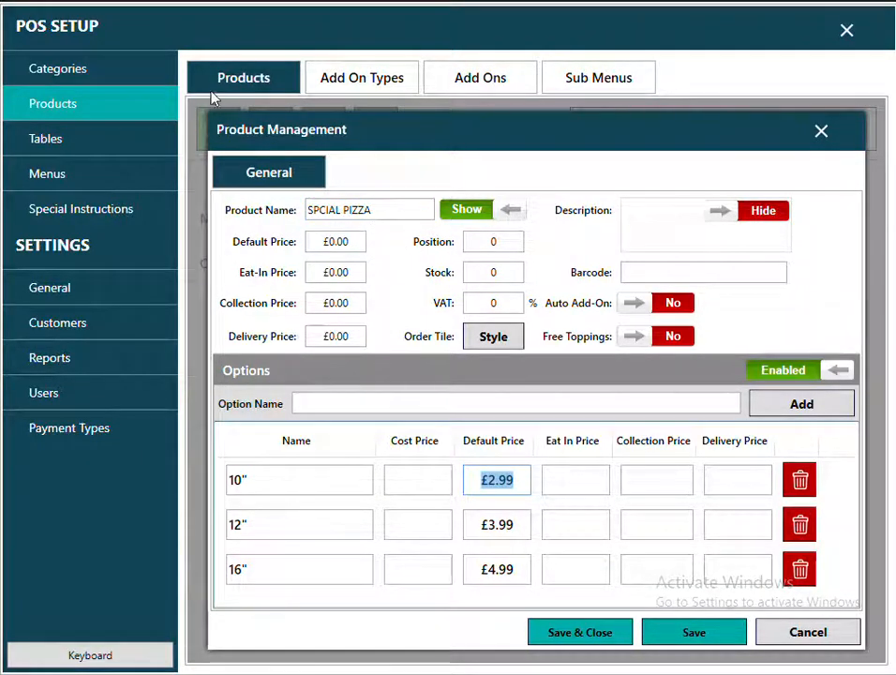
type("3.25")
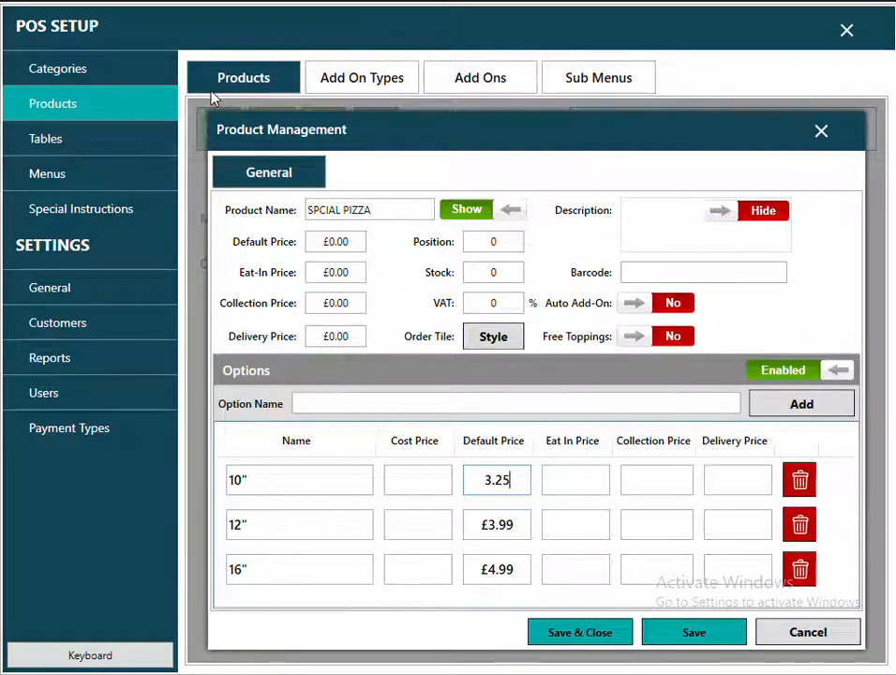
left_click_drag(523, 525, 481, 525)
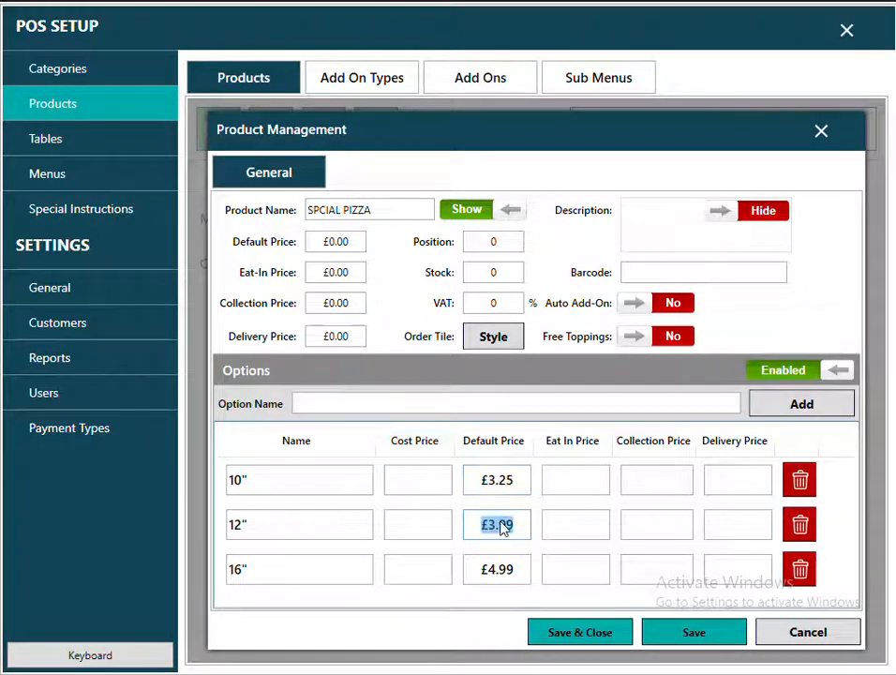
type("4.25")
double_click(512, 570)
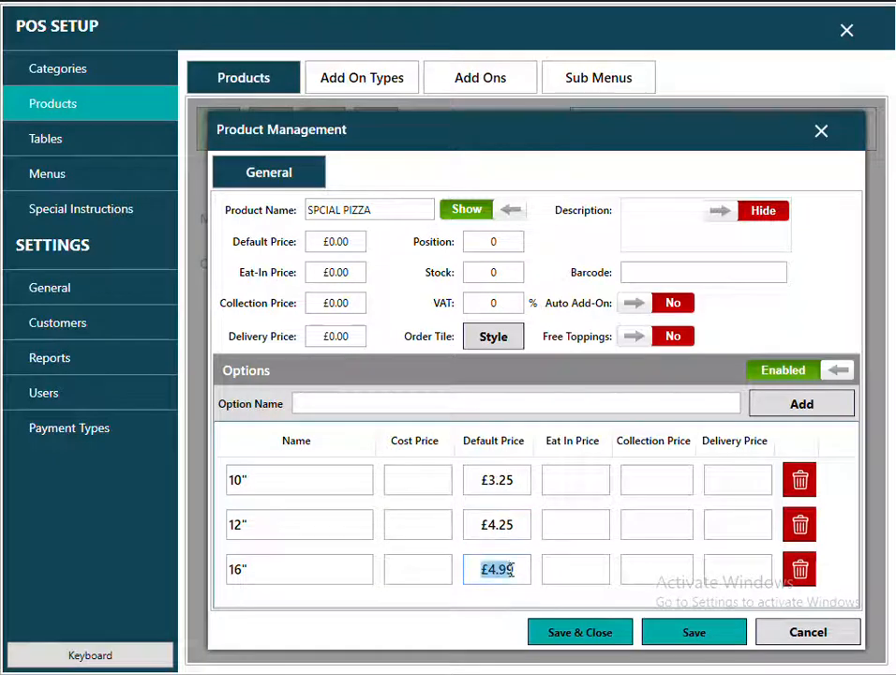
type("5.99")
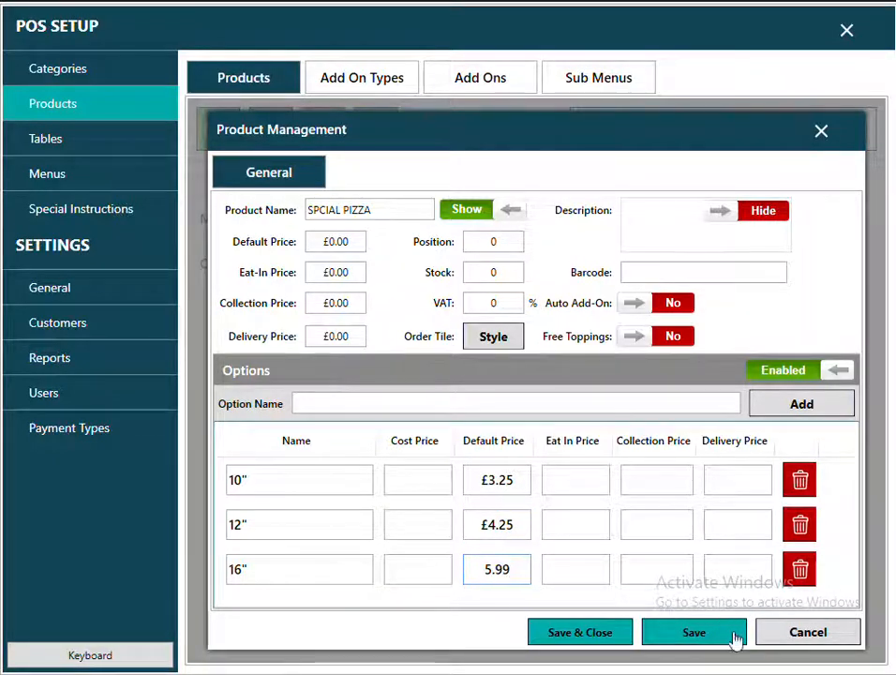
left_click(717, 641)
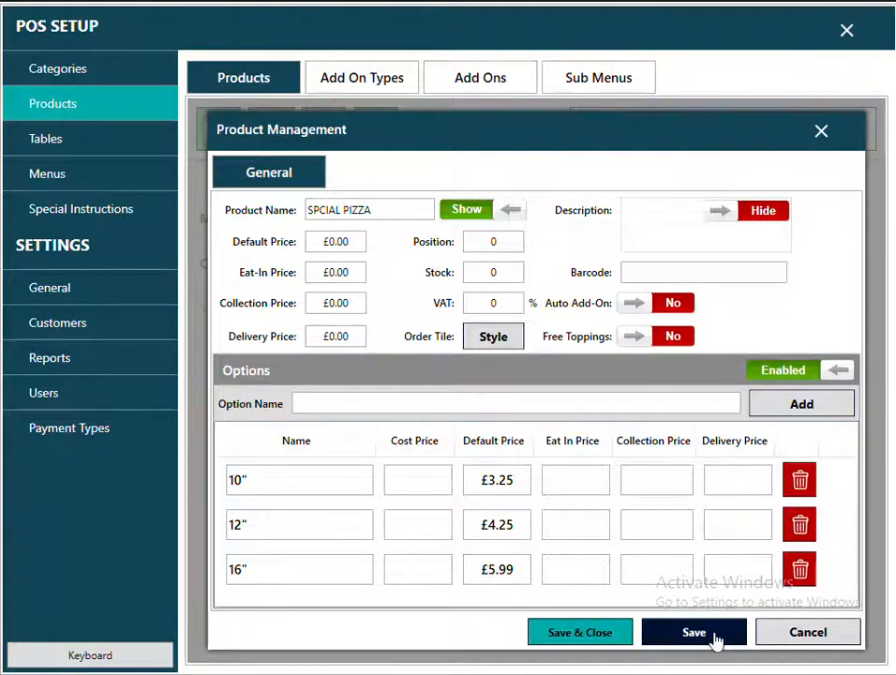
left_click(821, 132)
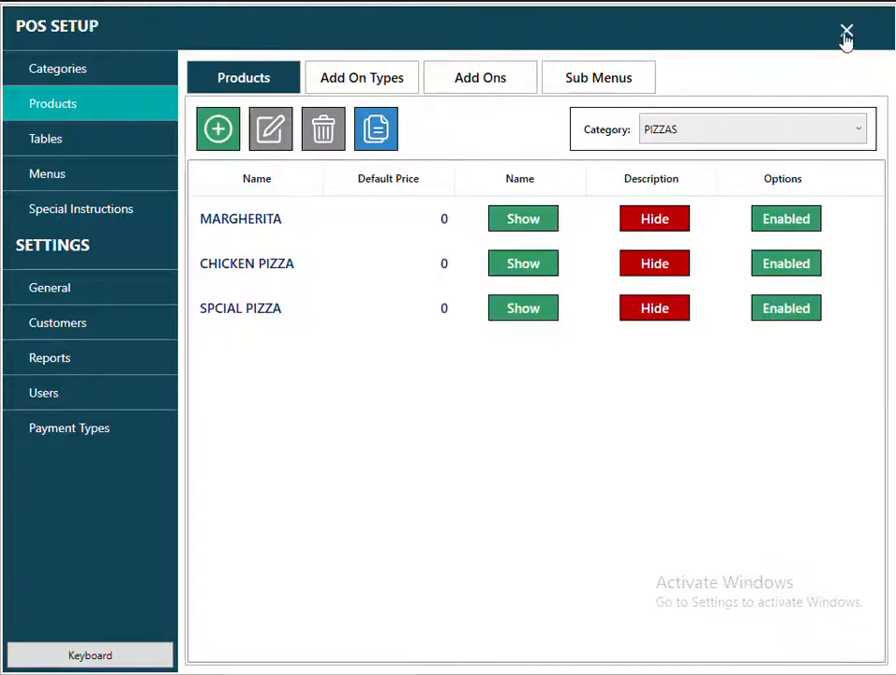
On the take-away screen, add a 10" and a 16" MARGHERITA to a test order.
left_click(847, 32)
left_click(175, 296)
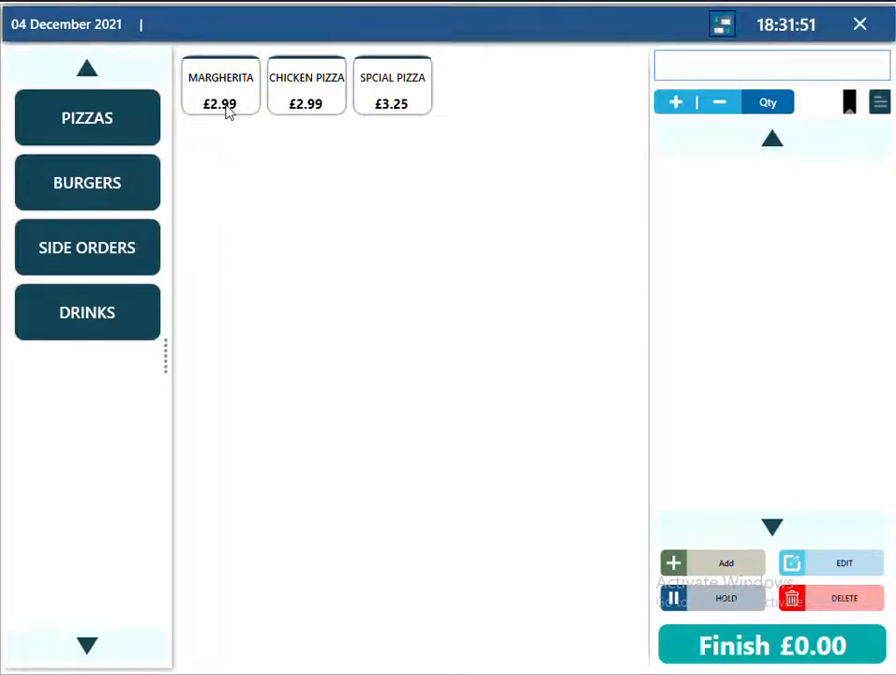
left_click(226, 111)
left_click(164, 196)
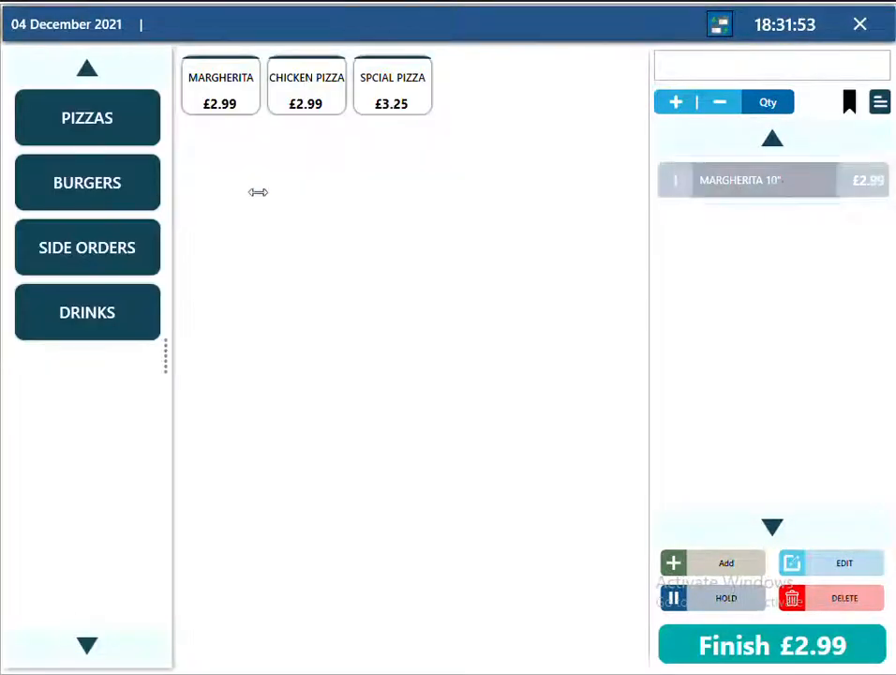
left_click(240, 100)
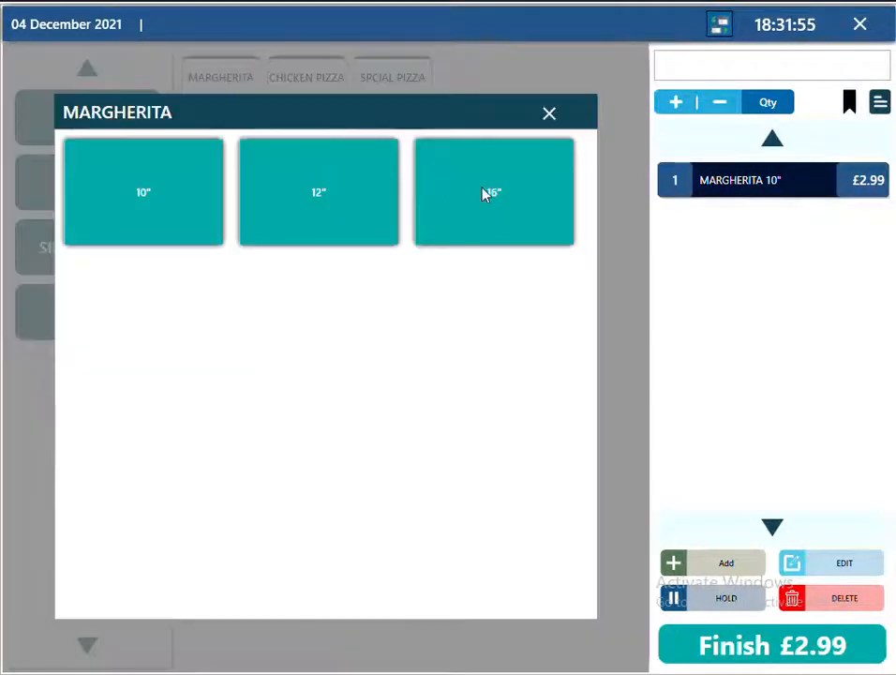
left_click(485, 194)
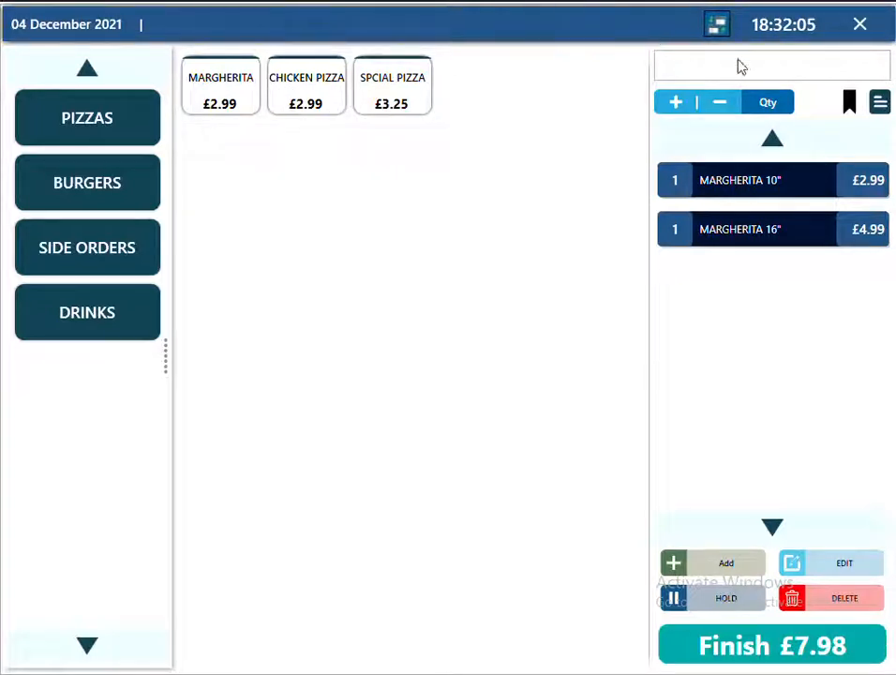
Discard the test order and start a new product in the DRINKS category.
left_click(860, 28)
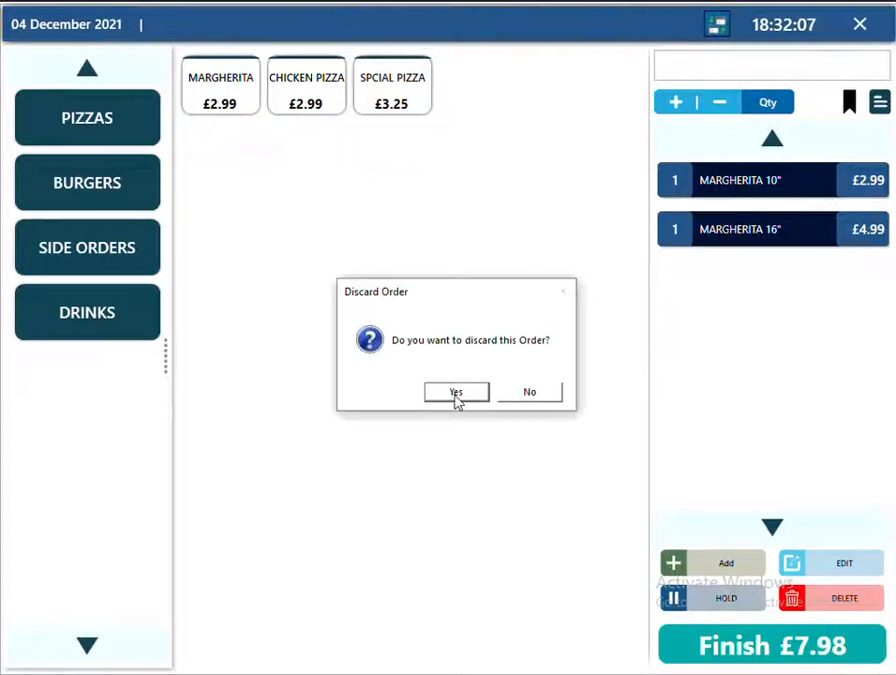
left_click(456, 394)
left_click(569, 305)
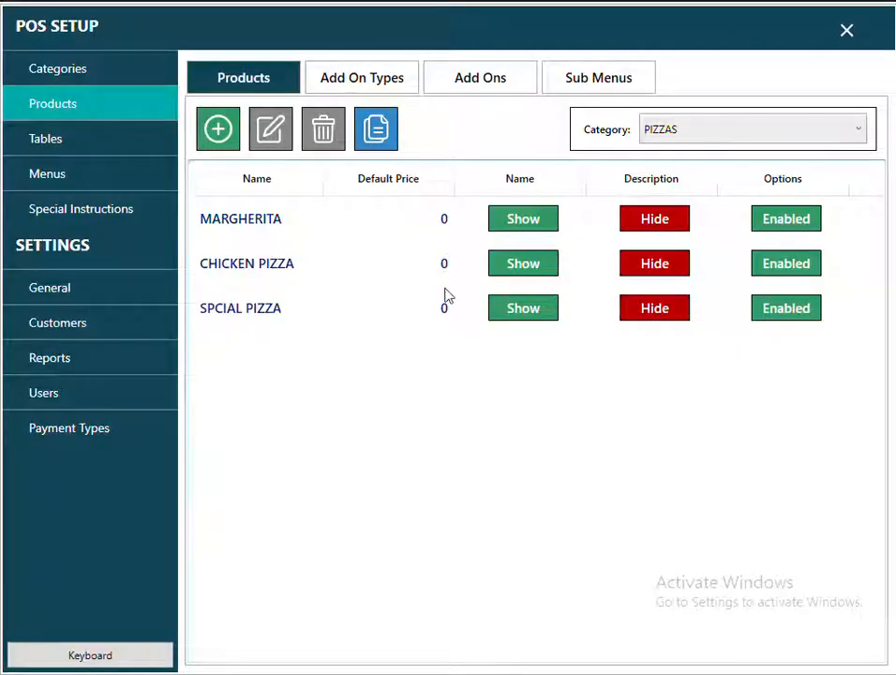
left_click(660, 132)
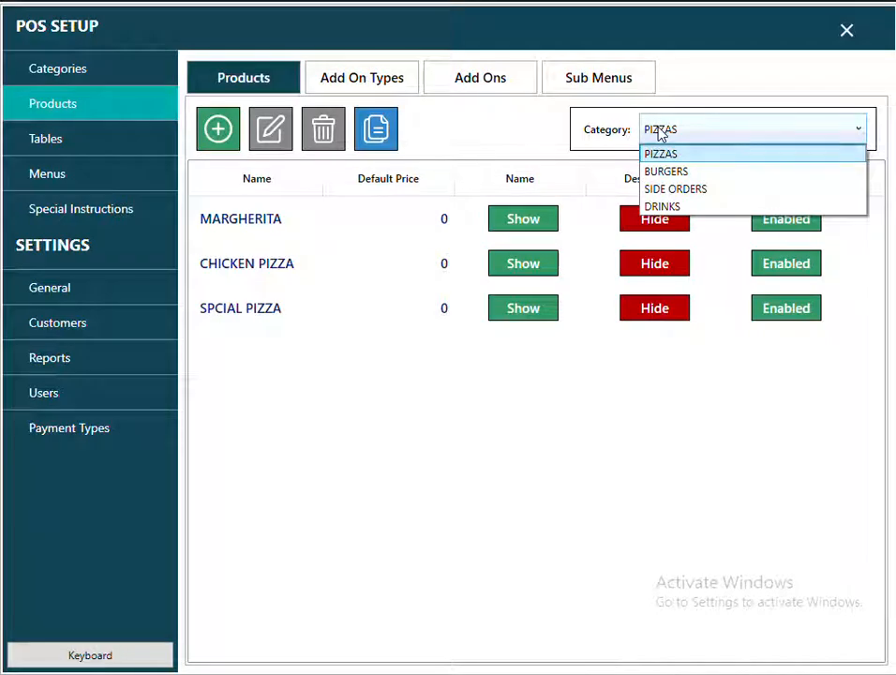
left_click(650, 206)
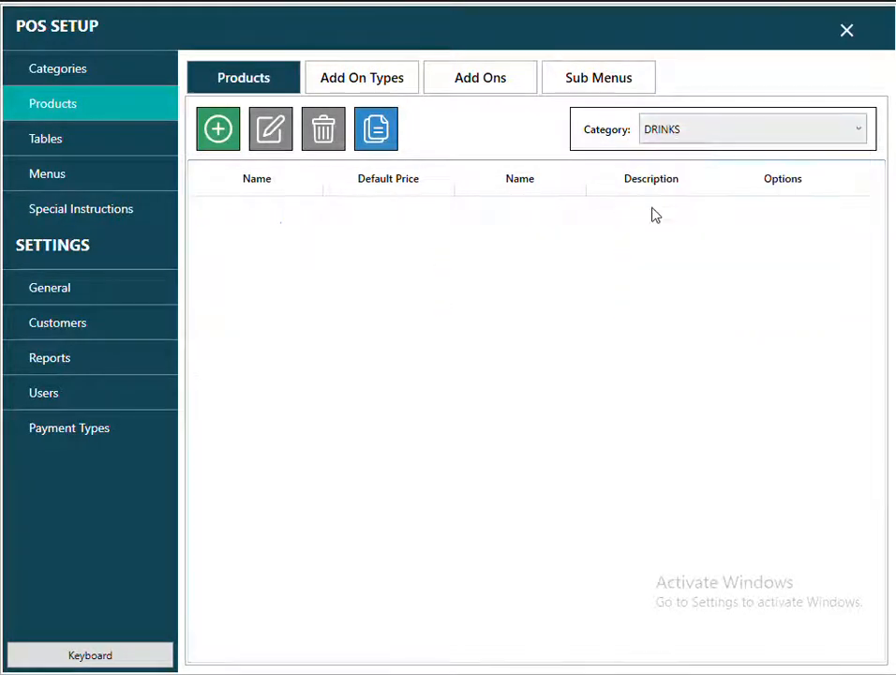
left_click(219, 129)
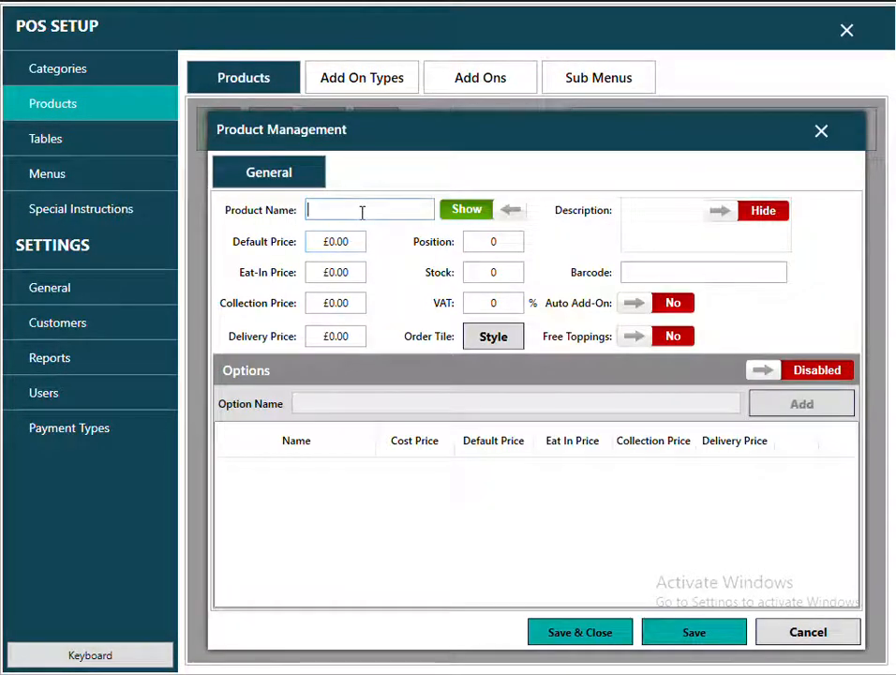
Name the new drink CAN PEPSI and set its default price to £1.00.
type("CAN")
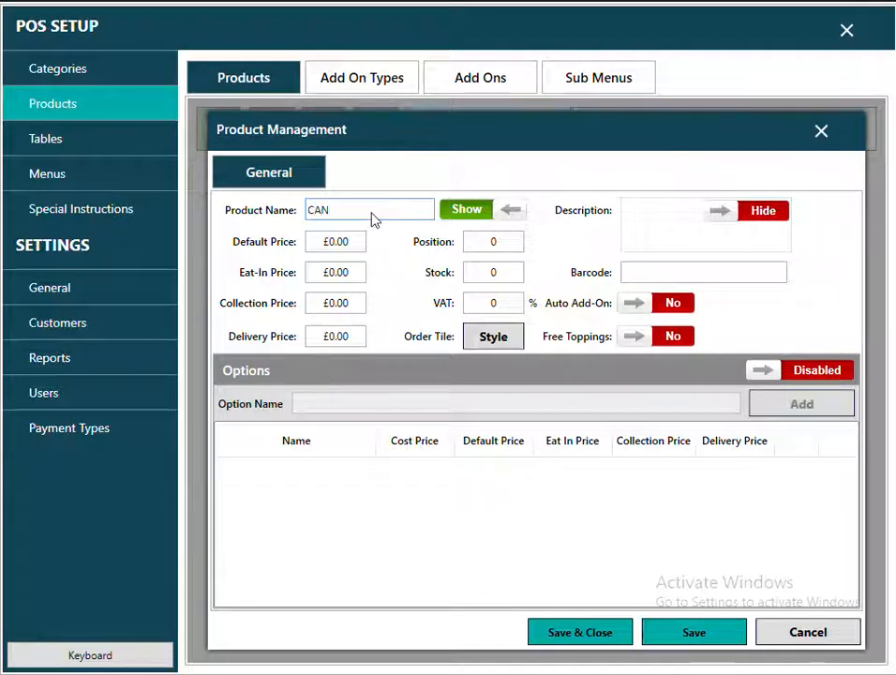
type(" PEPSI")
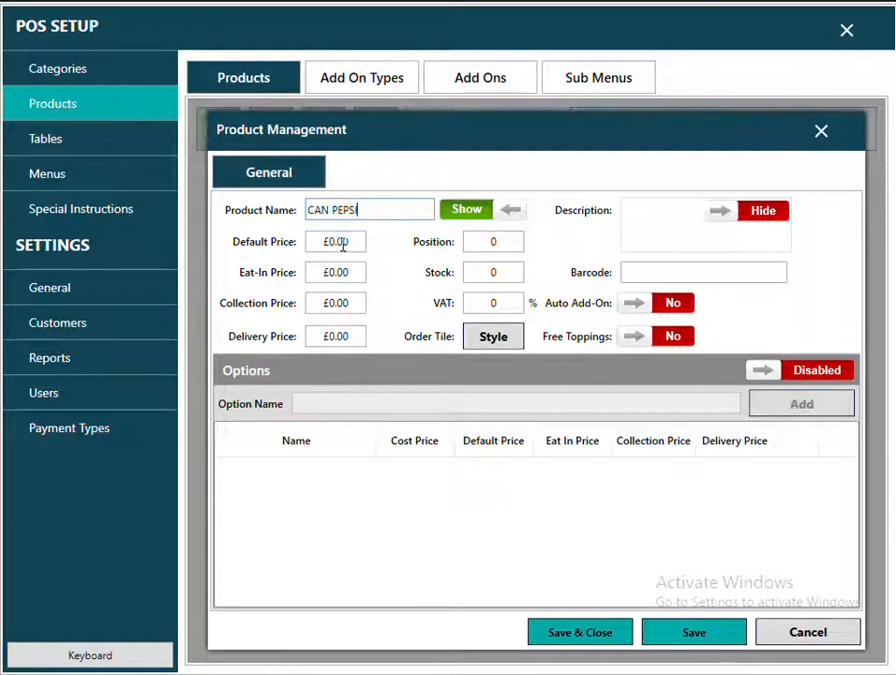
left_click(339, 244)
type("1.00")
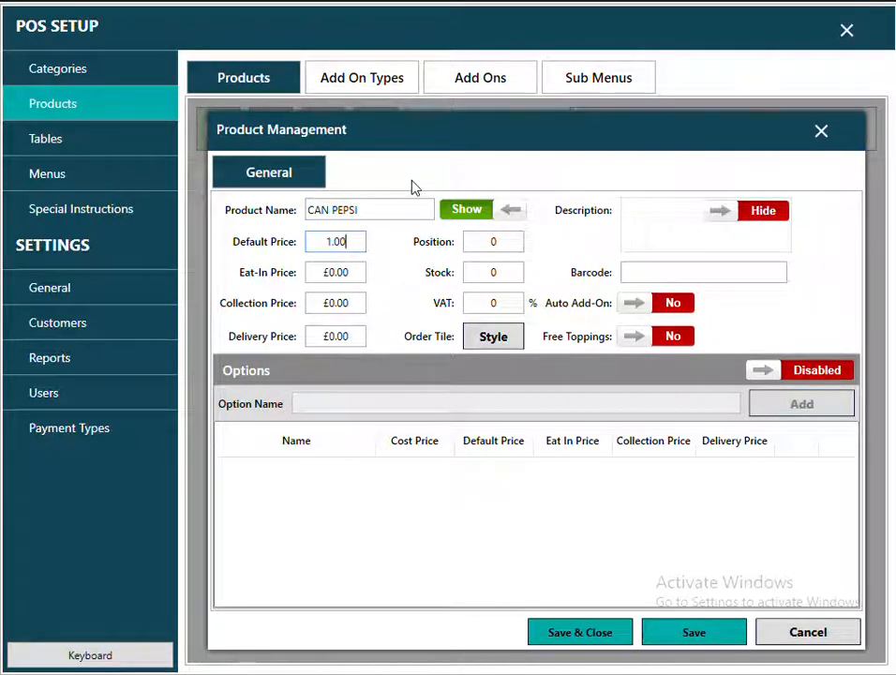
left_click(361, 269)
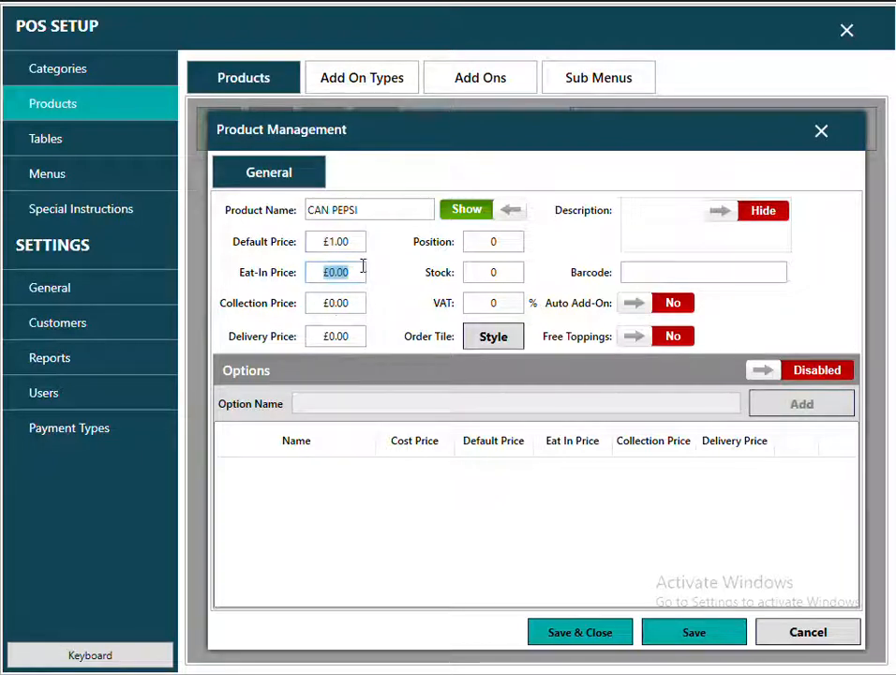
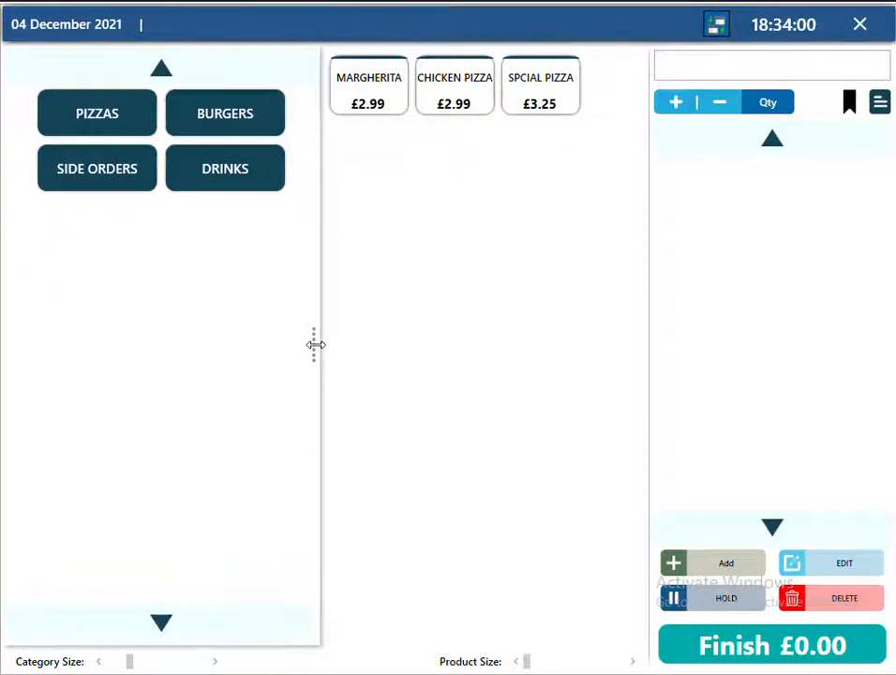
Narrow the category panel, enlarge the Product Size slider and reduce Category Size until the categories fit one column.
left_click_drag(315, 345, 271, 337)
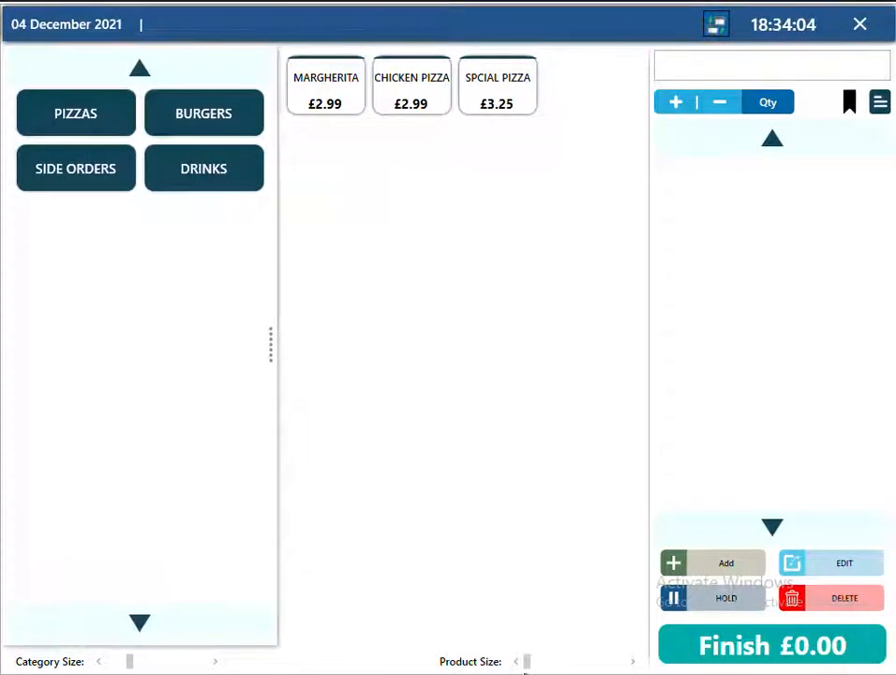
left_click_drag(530, 661, 566, 666)
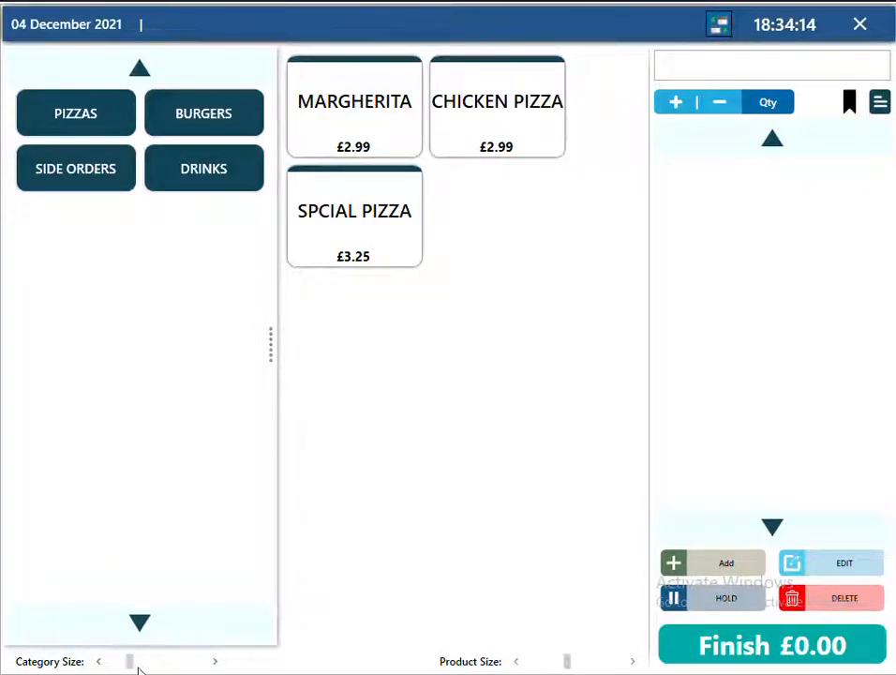
left_click_drag(142, 665, 212, 666)
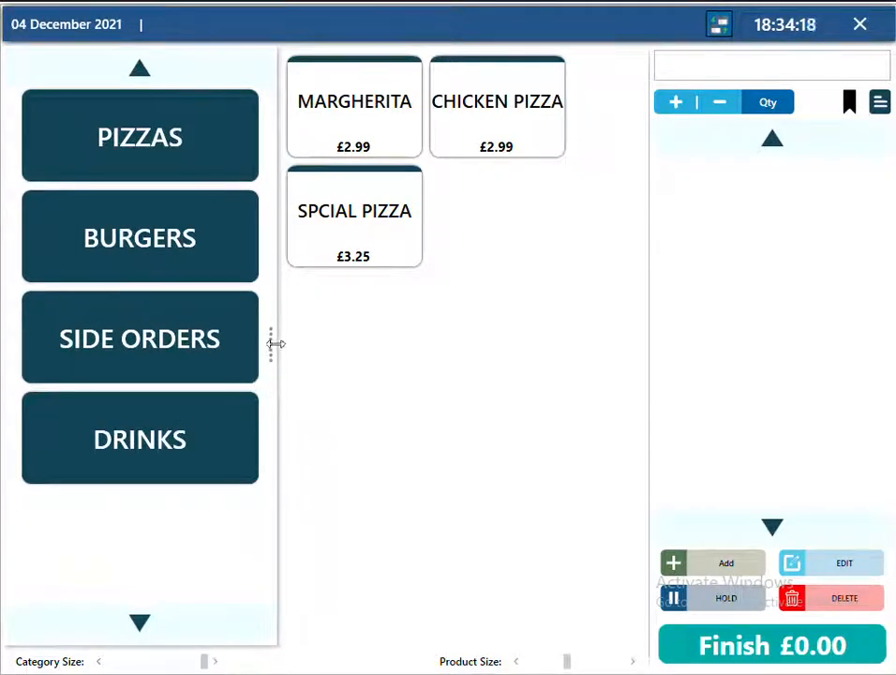
left_click_drag(272, 342, 257, 342)
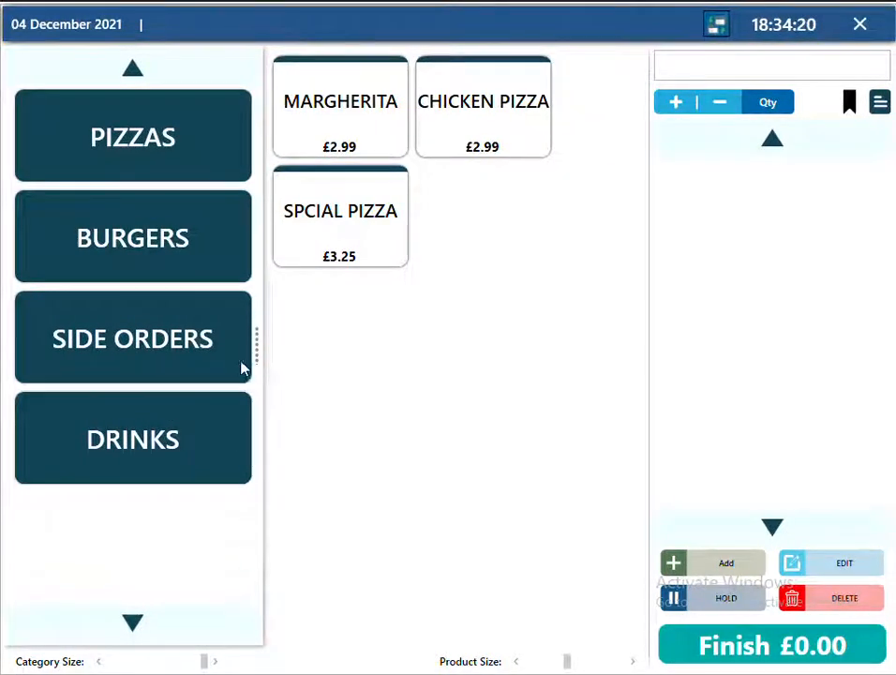
left_click(208, 366)
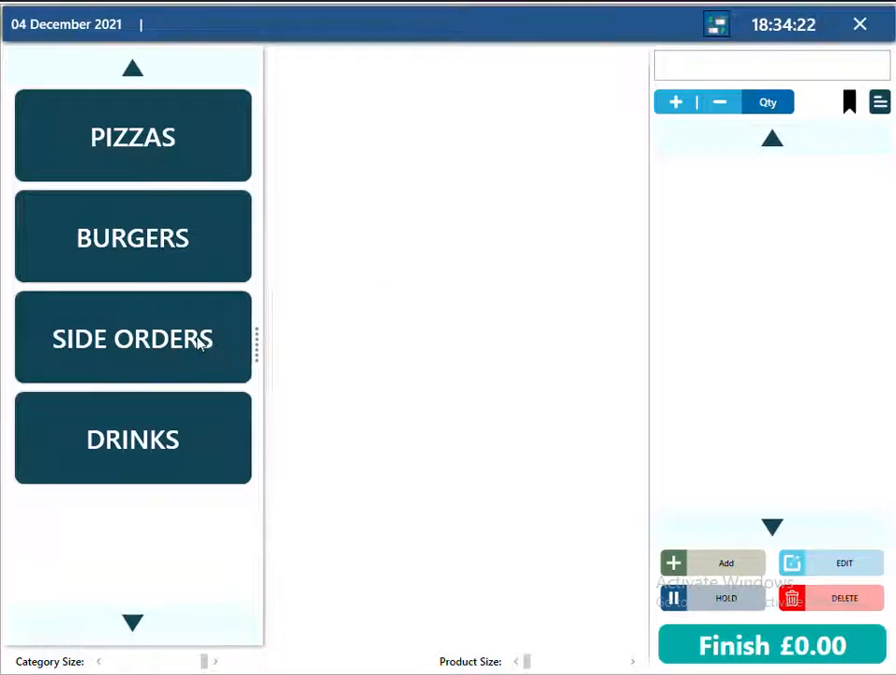
left_click_drag(258, 341, 188, 584)
left_click_drag(194, 666, 164, 664)
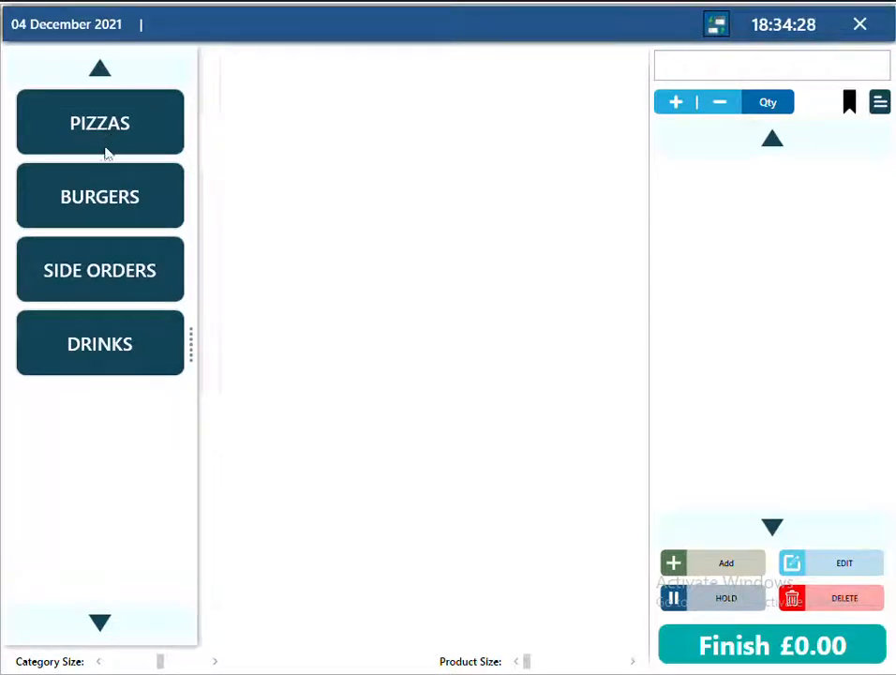
left_click(106, 366)
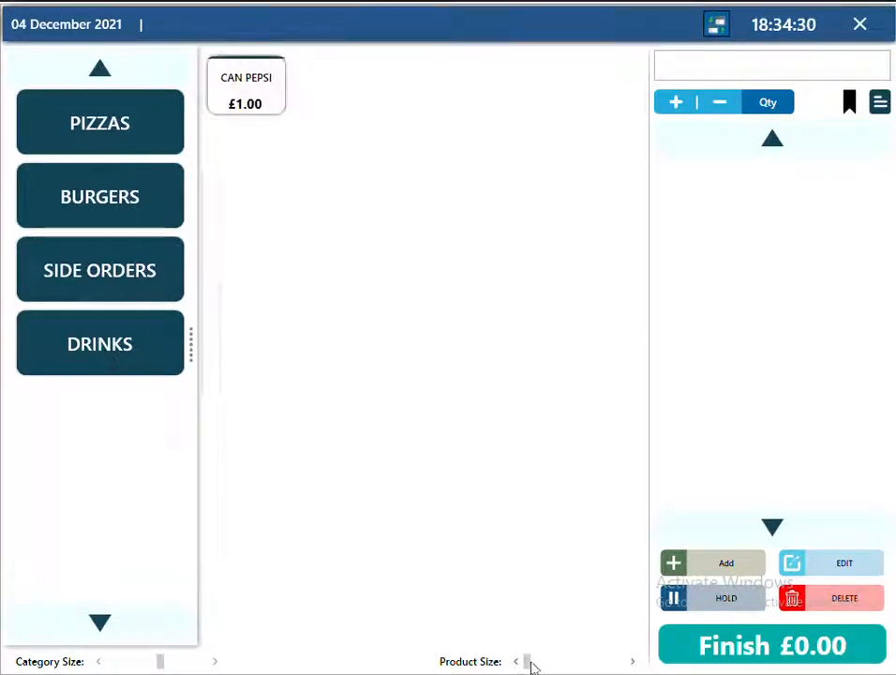
left_click_drag(530, 666, 611, 669)
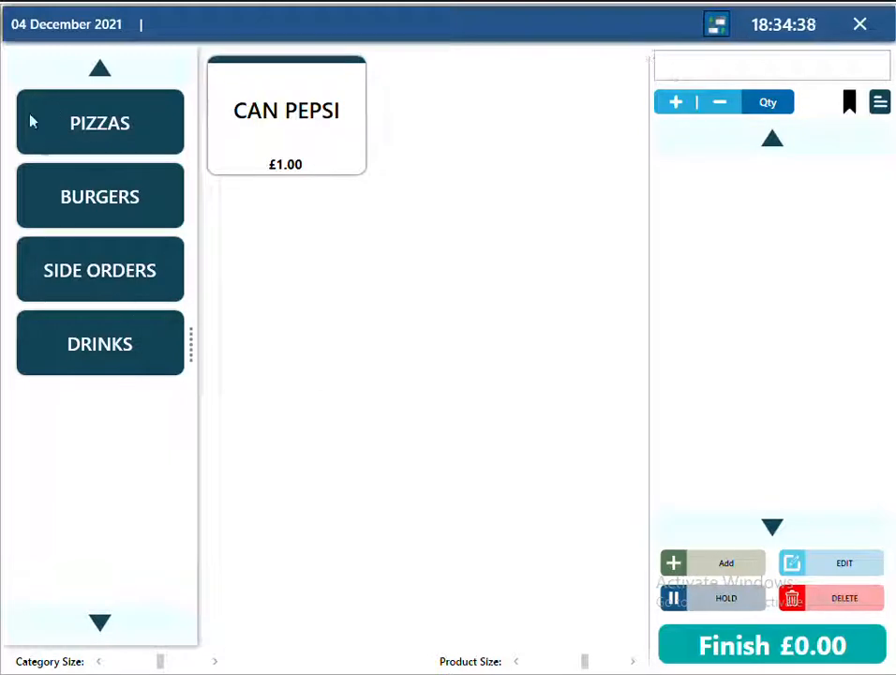
left_click_drag(194, 356, 194, 313)
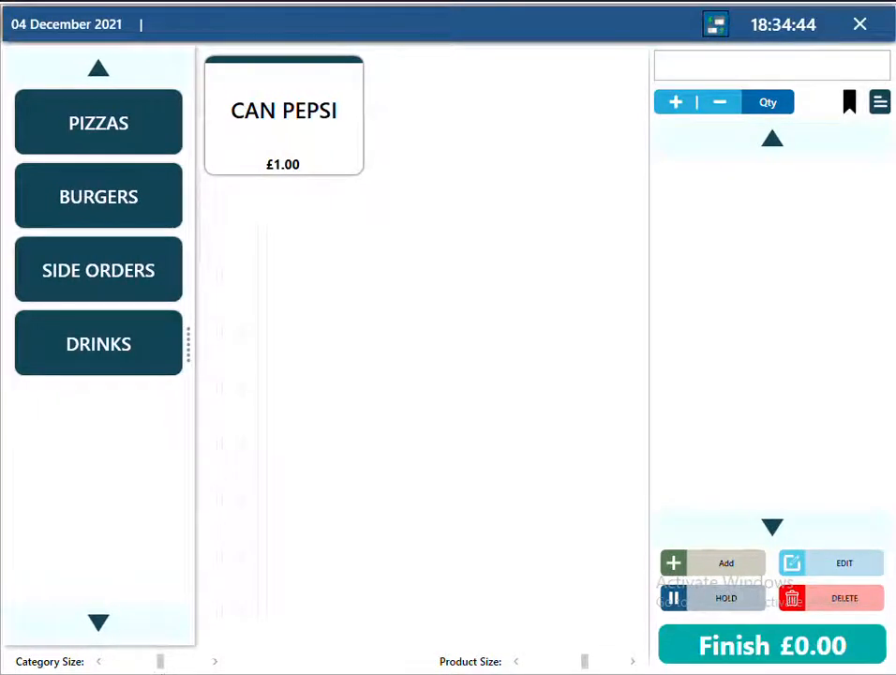
left_click_drag(161, 666, 139, 667)
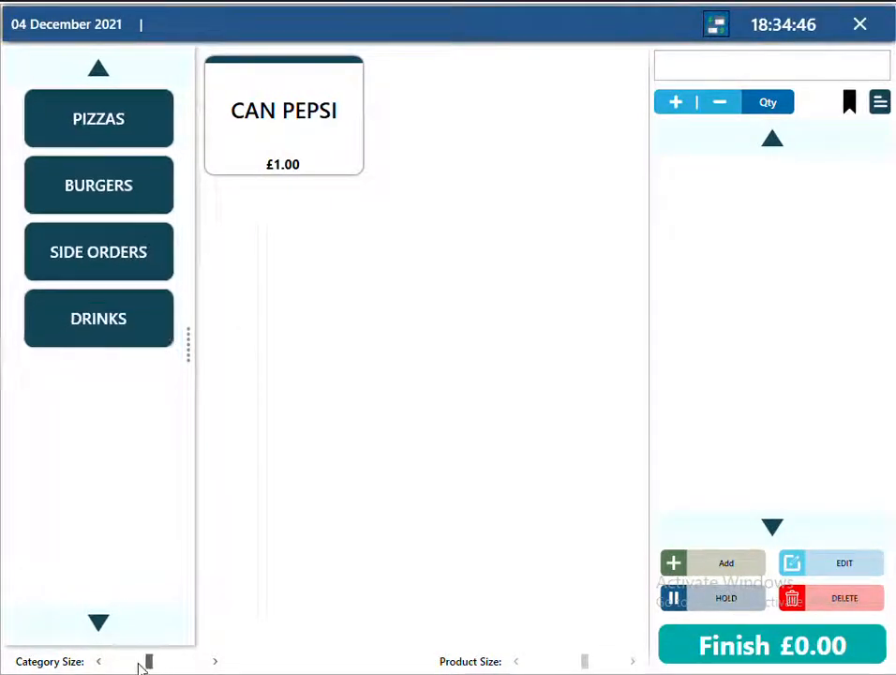
In Manager setup, switch the Screen Layout to Vertical.
left_click(860, 31)
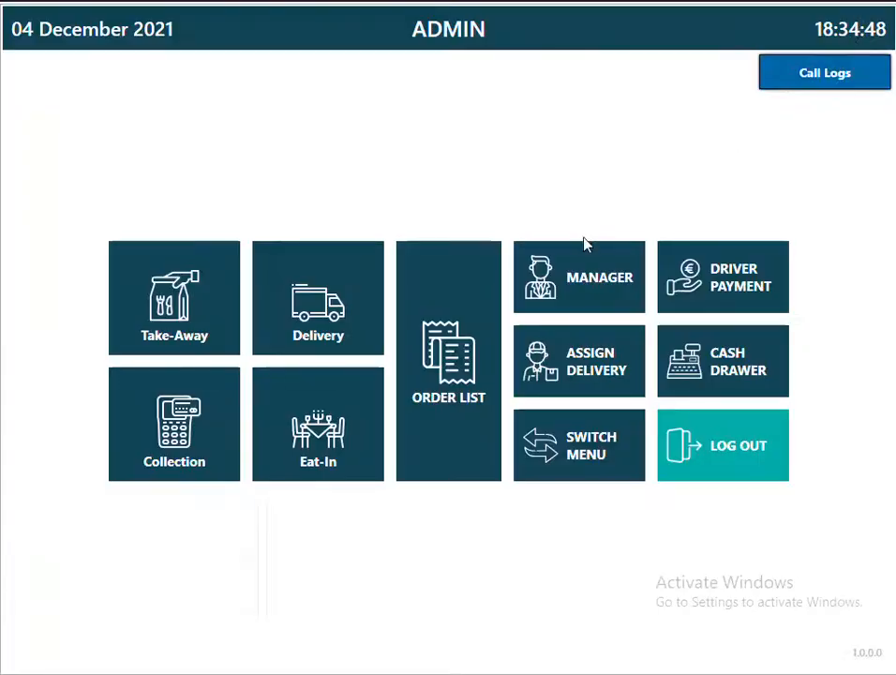
left_click(574, 275)
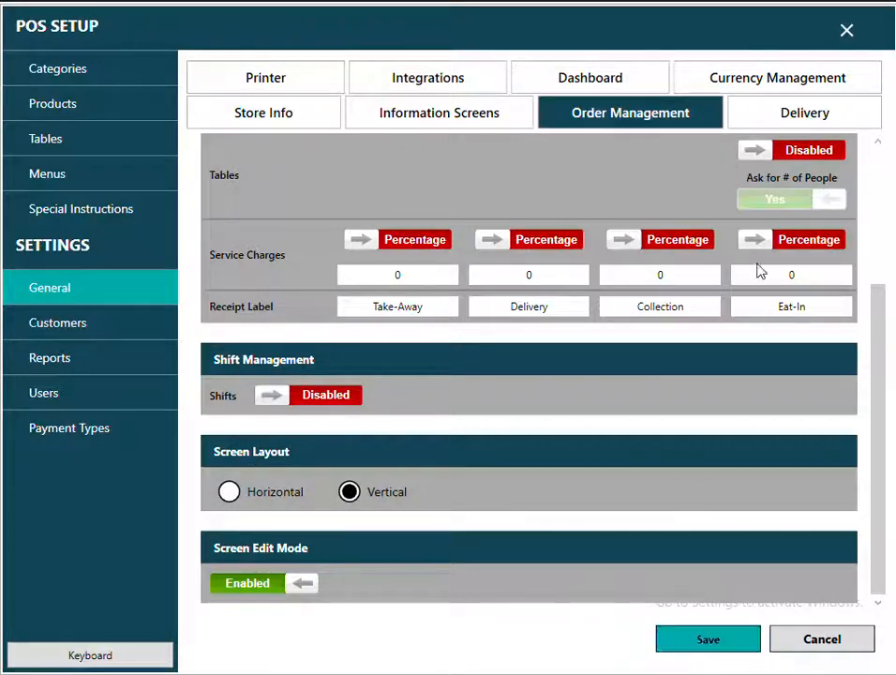
left_click(848, 36)
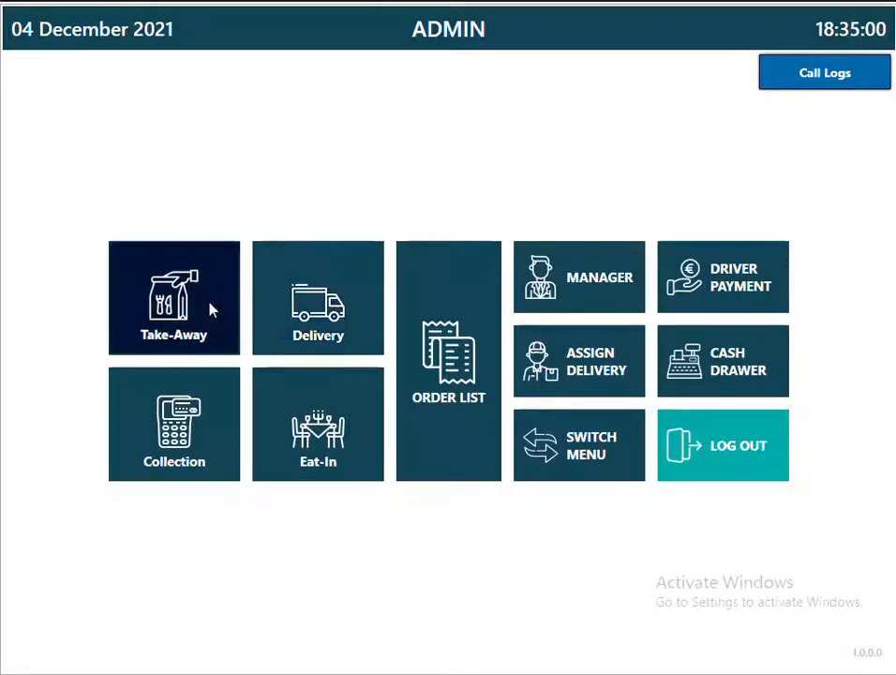
Check the take-away order screen, then log out and exit the till to the desktop.
left_click(214, 311)
left_click(867, 26)
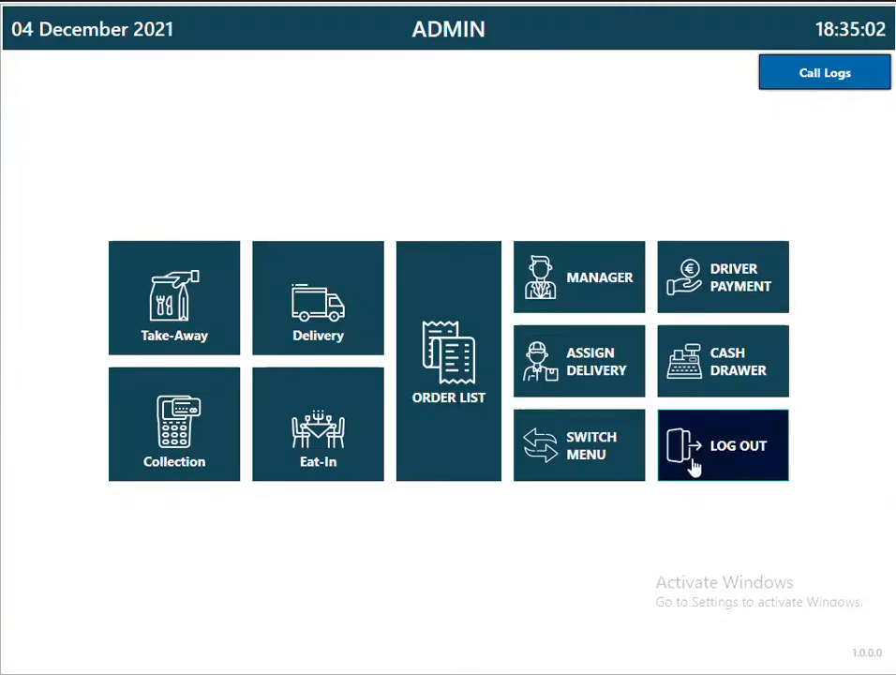
left_click(692, 464)
left_click(855, 62)
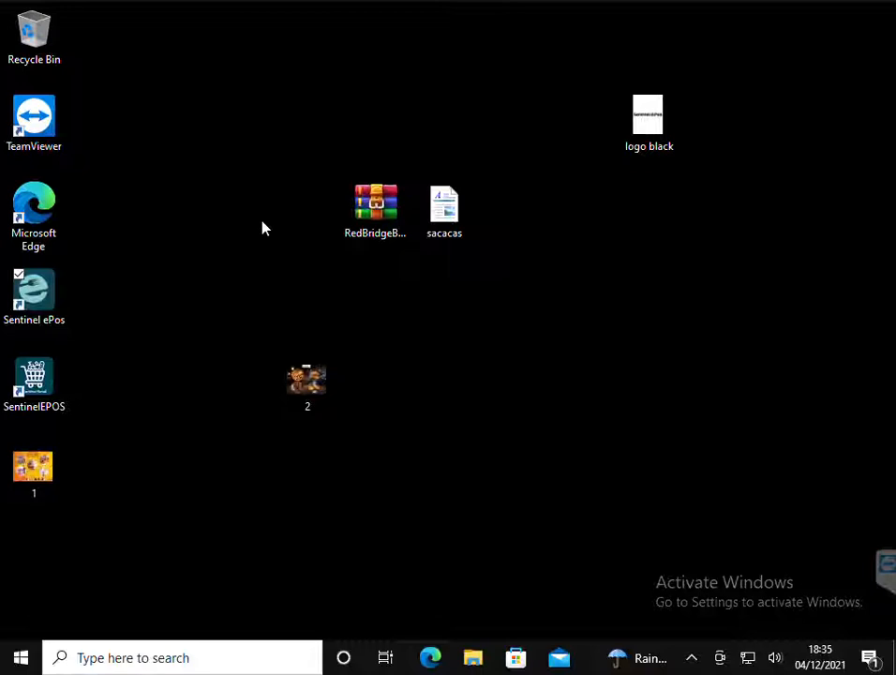
Relaunch Sentinel ePos from its desktop shortcut, log in with the PIN and start a take-away order.
left_click(37, 326)
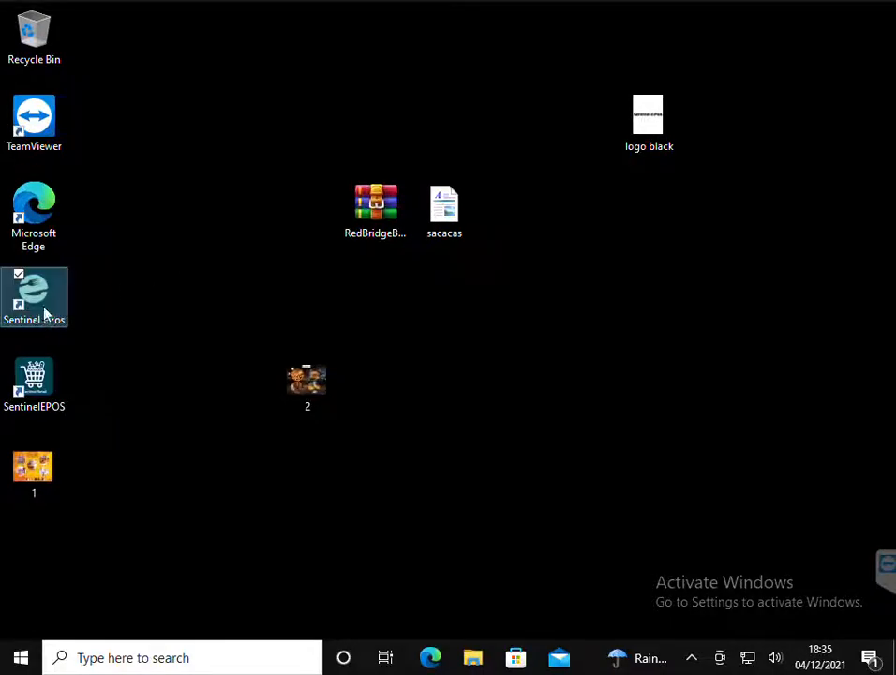
double_click(44, 314)
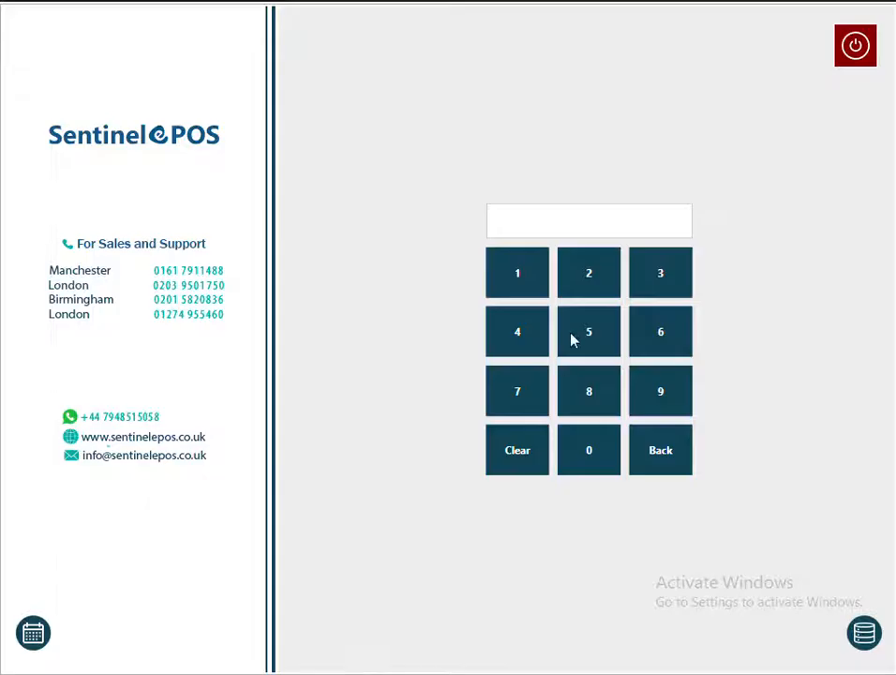
left_click(518, 281)
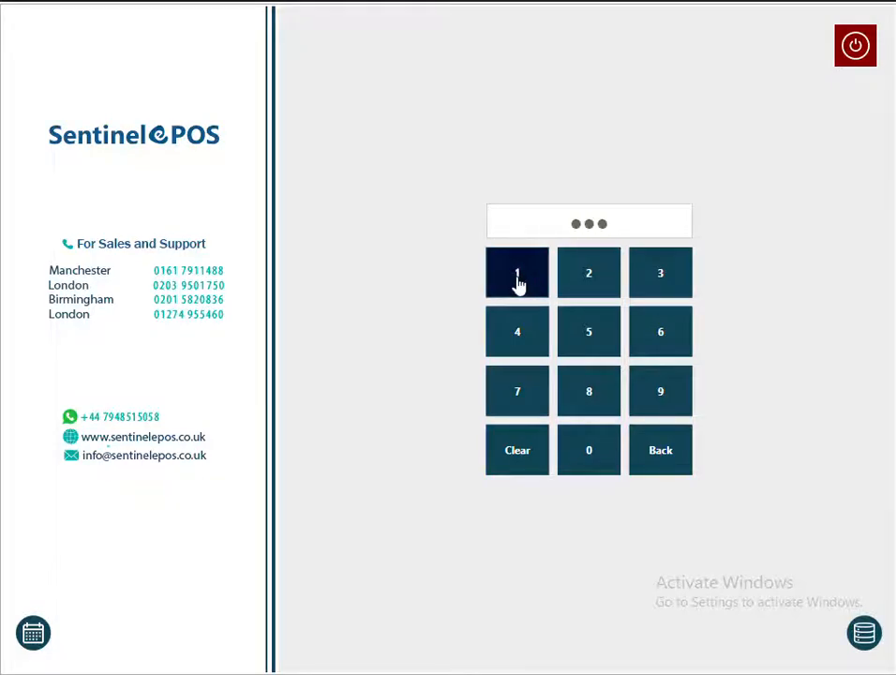
left_click(184, 312)
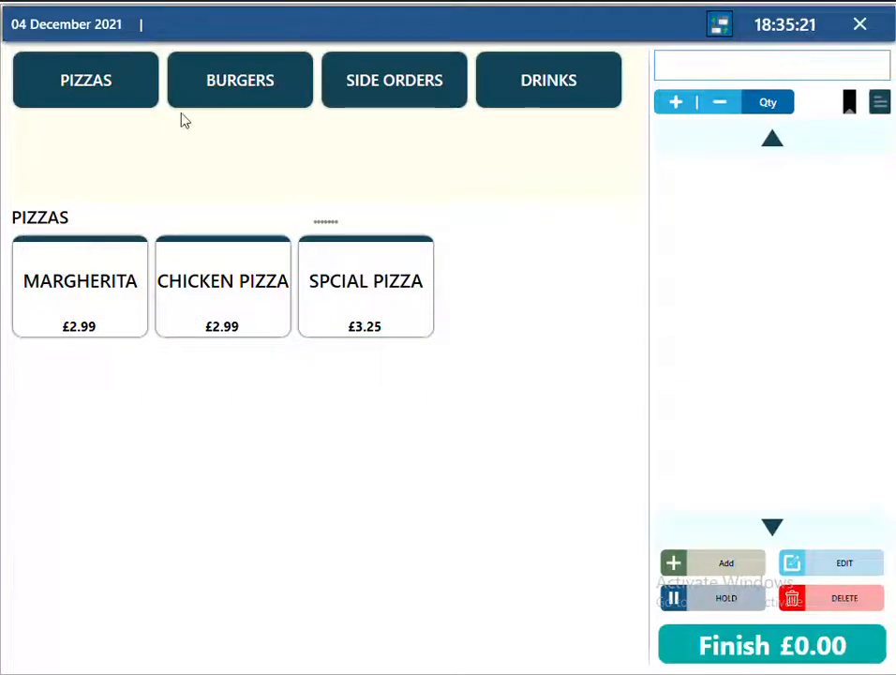
Move the PIZZAS product section up, then open the POS setup Categories list.
left_click_drag(326, 221, 331, 181)
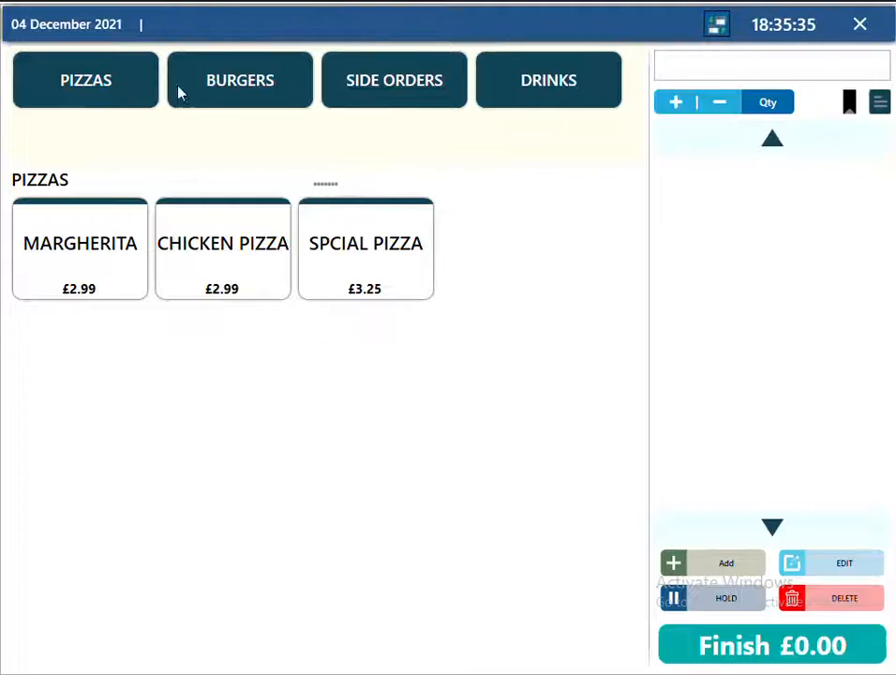
left_click(862, 28)
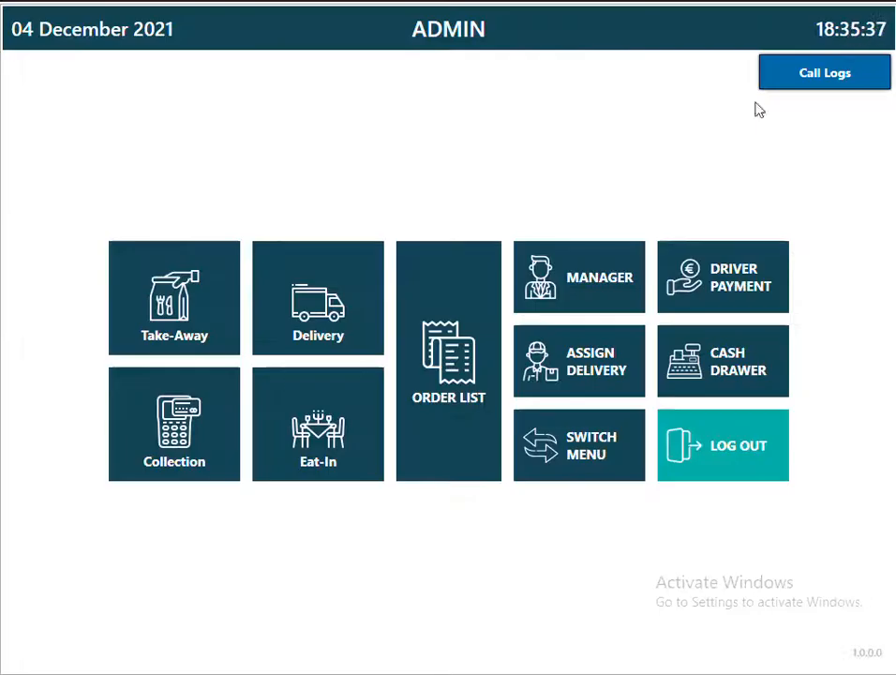
left_click(599, 278)
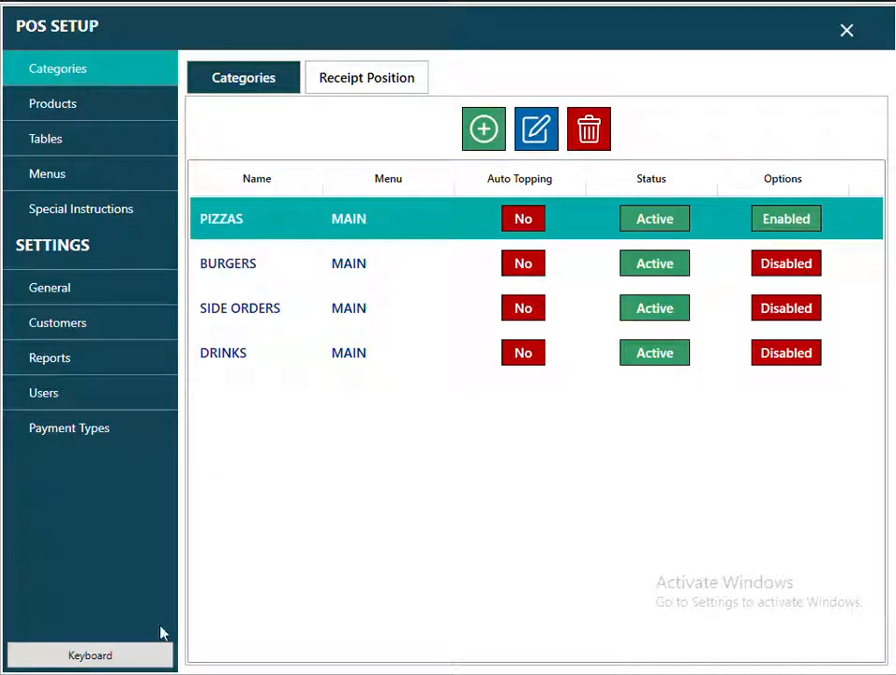
Copy the CATEGORIES PICTURES and DRINKS PICTURES FOR PRODUCTS folders in File Explorer, then close it.
key("alt+Tab")
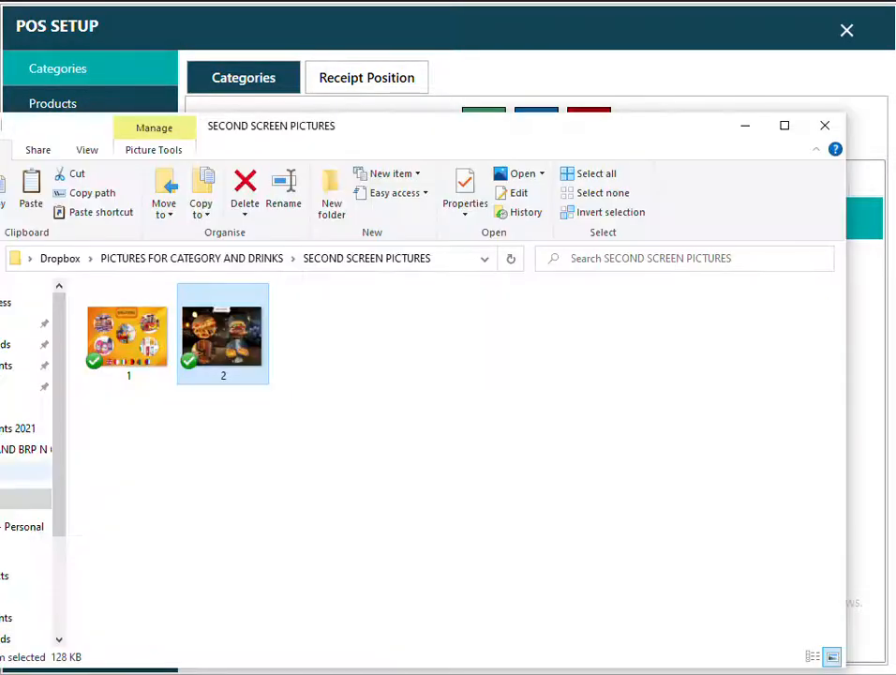
left_click_drag(368, 130, 524, 127)
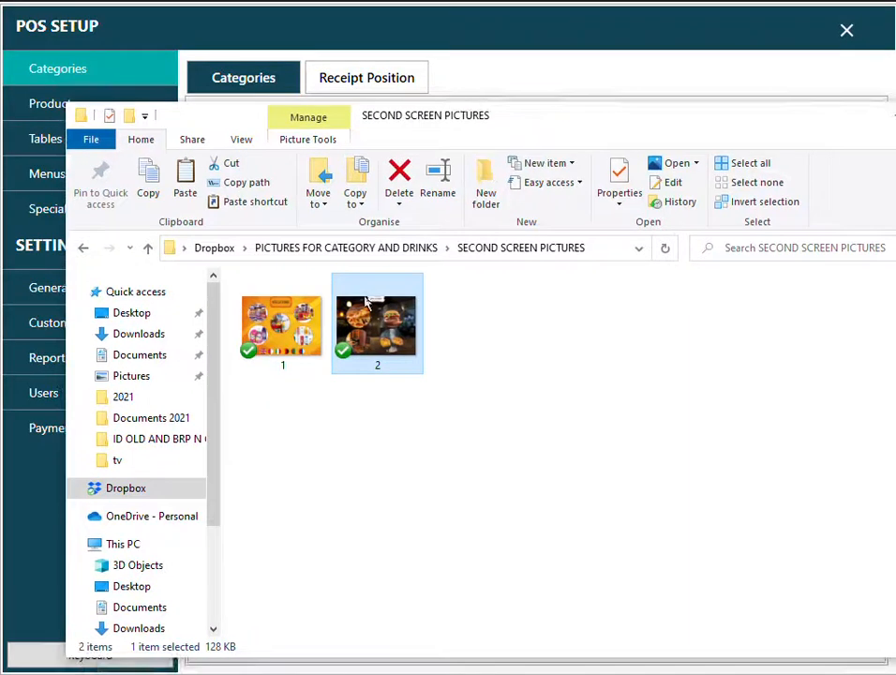
left_click(392, 250)
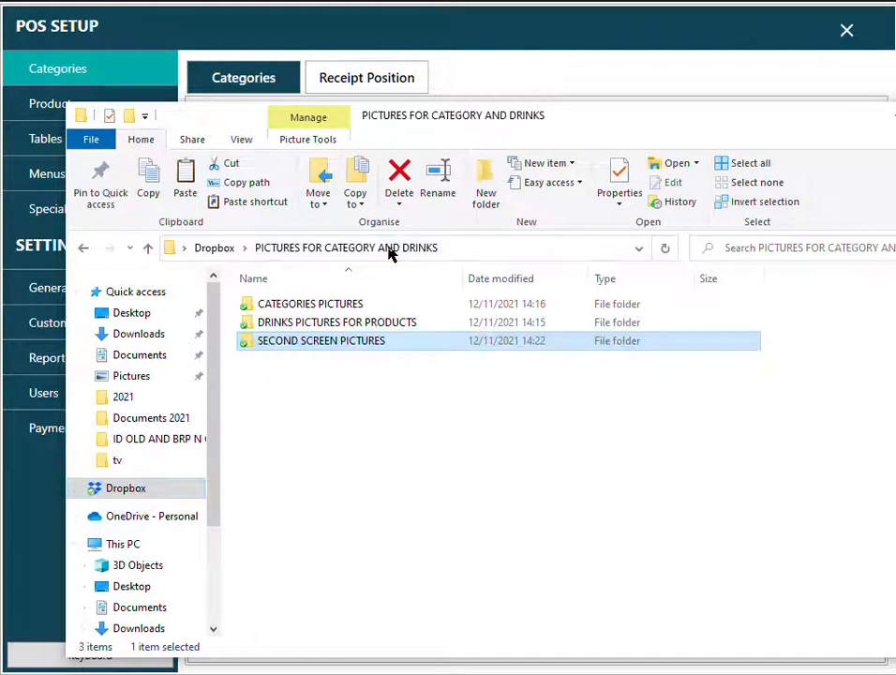
double_click(325, 306)
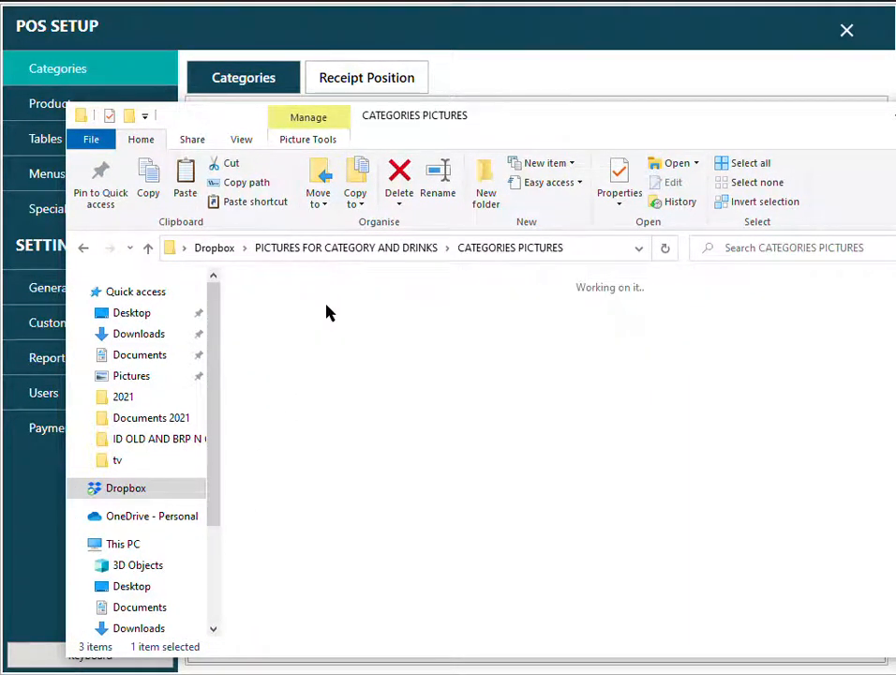
left_click(392, 251)
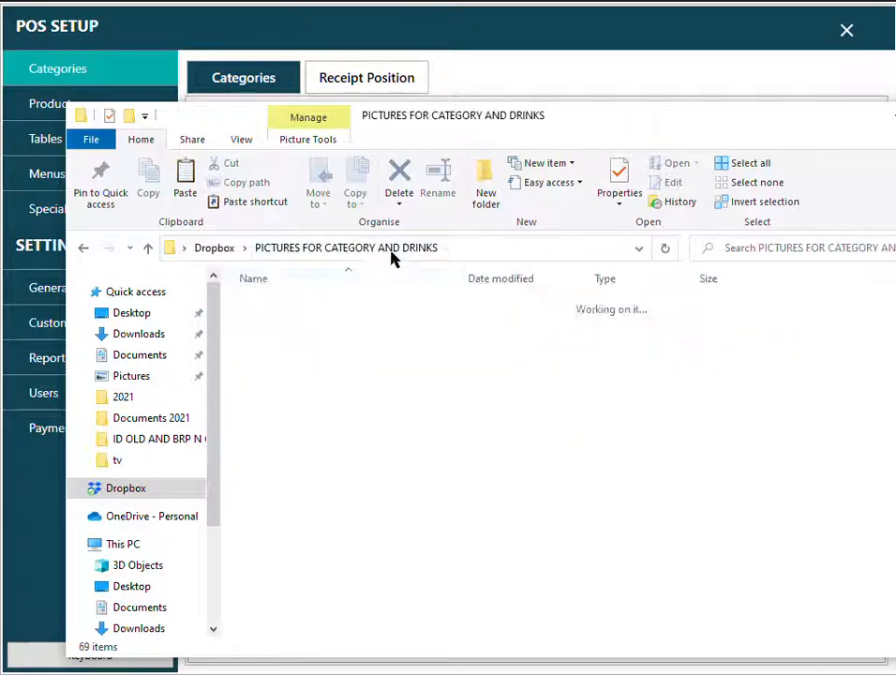
left_click(315, 327, "ctrl")
right_click(315, 327)
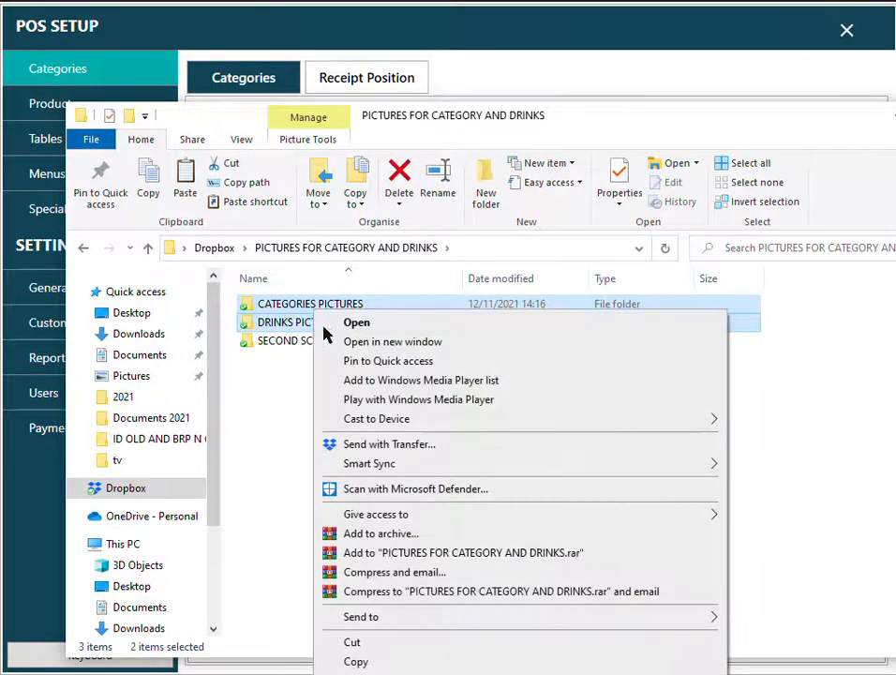
left_click(374, 660)
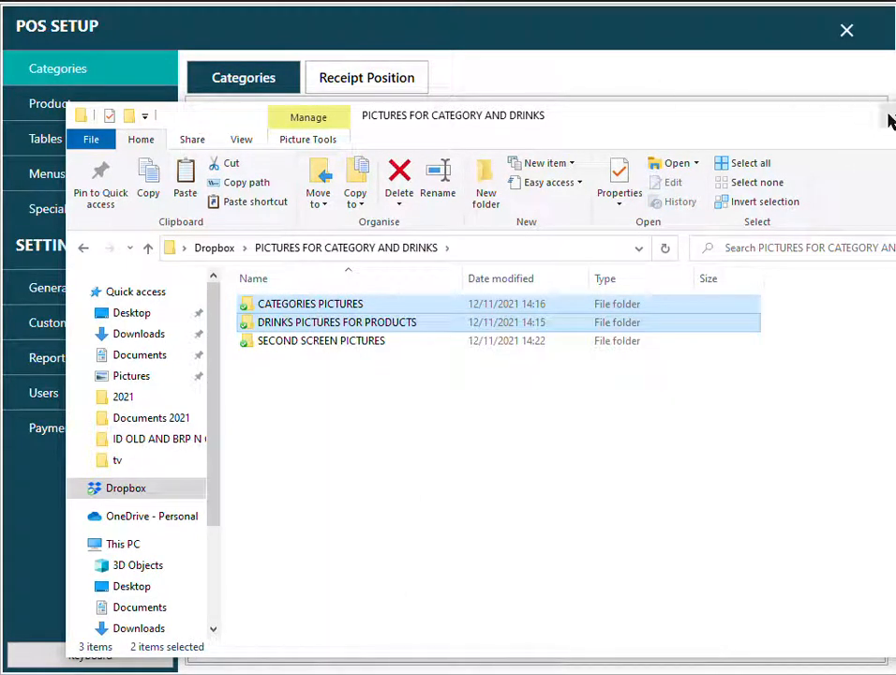
left_click(890, 118)
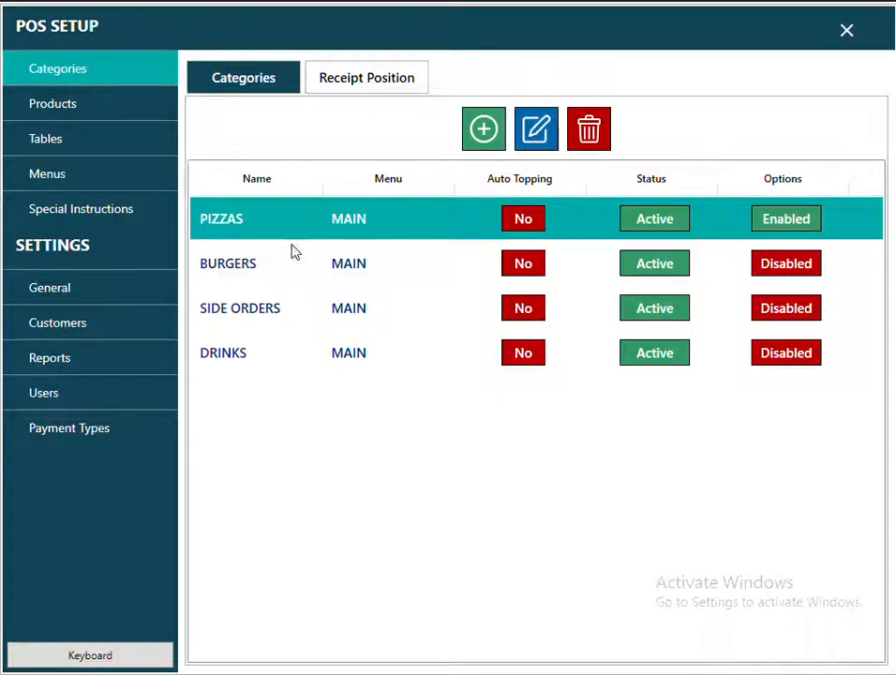
Edit PIZZAS, start adding a tile image, and paste the copied picture folders onto the desktop.
left_click(226, 271)
left_click(229, 231)
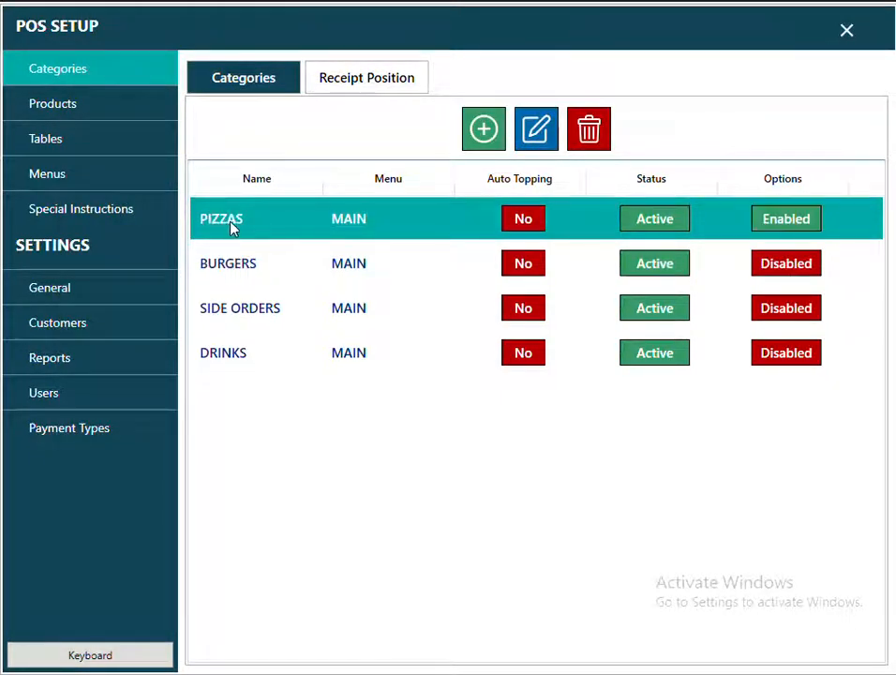
left_click(537, 129)
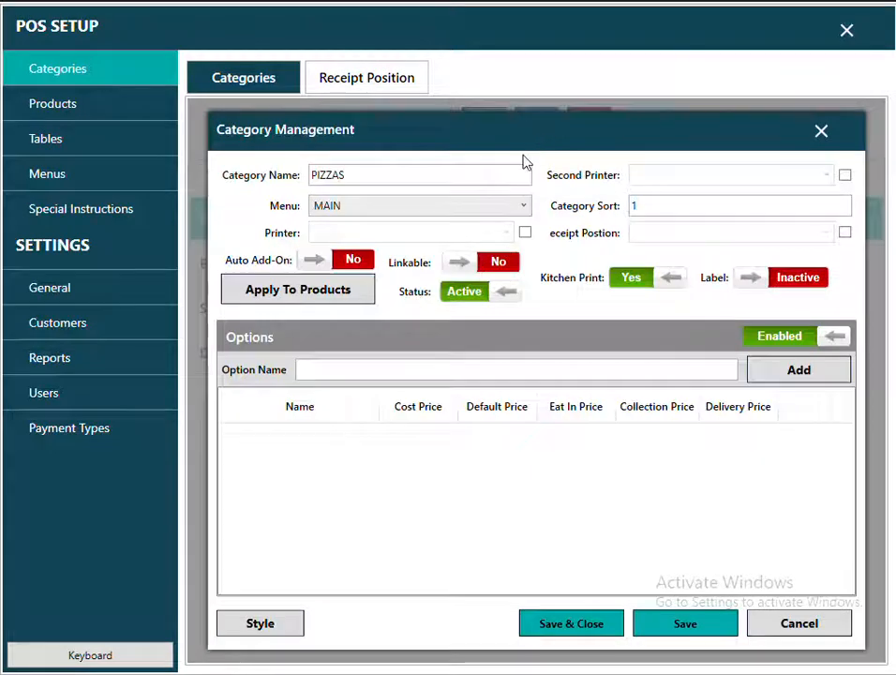
left_click(259, 630)
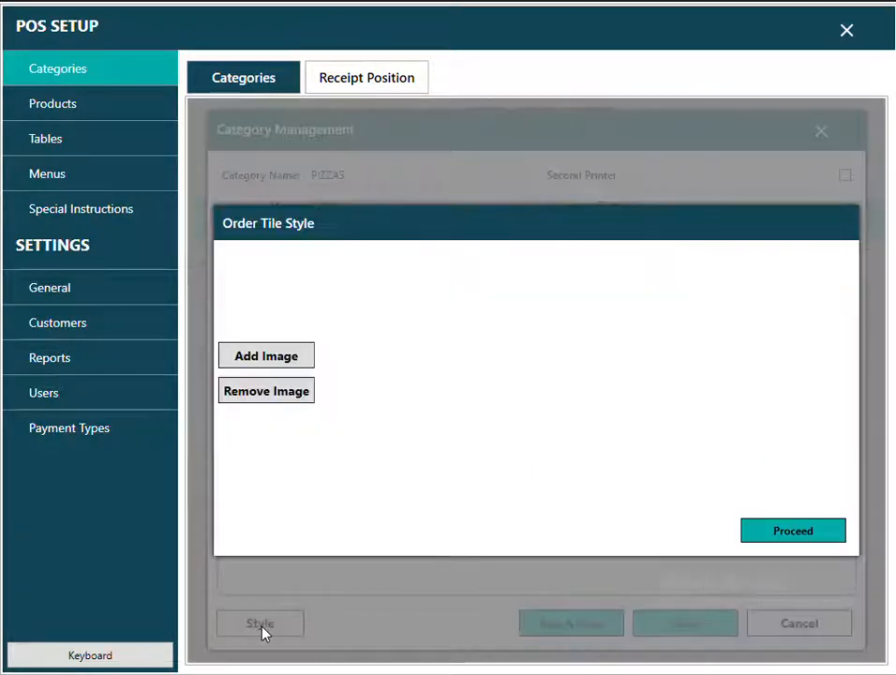
left_click(273, 361)
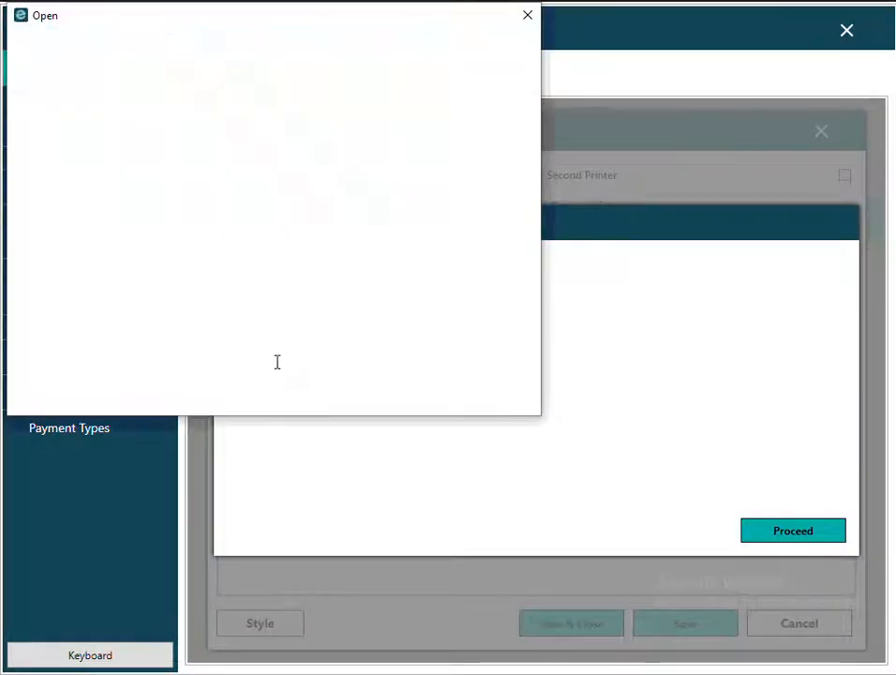
right_click(270, 273)
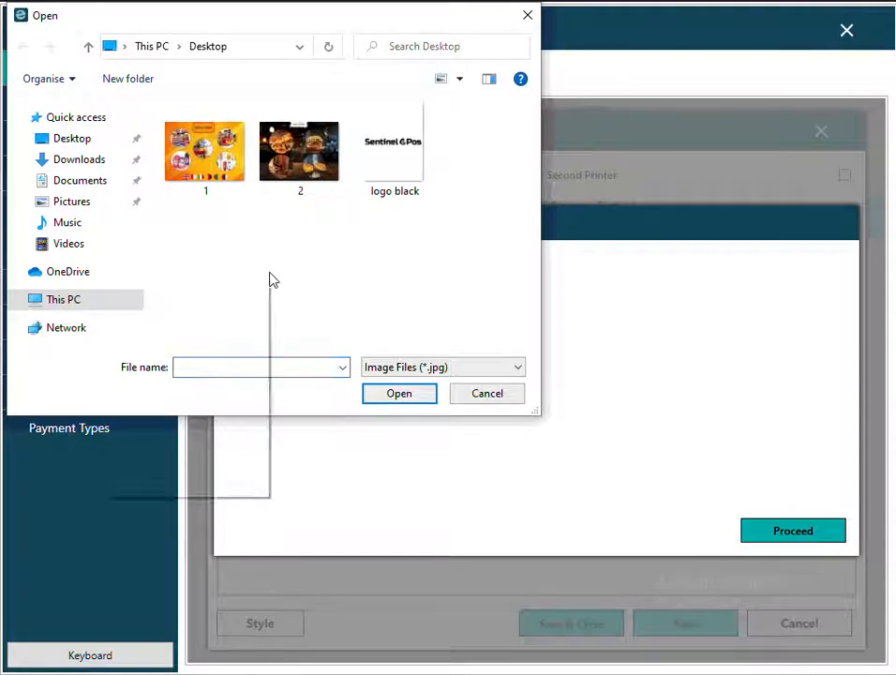
left_click(147, 365)
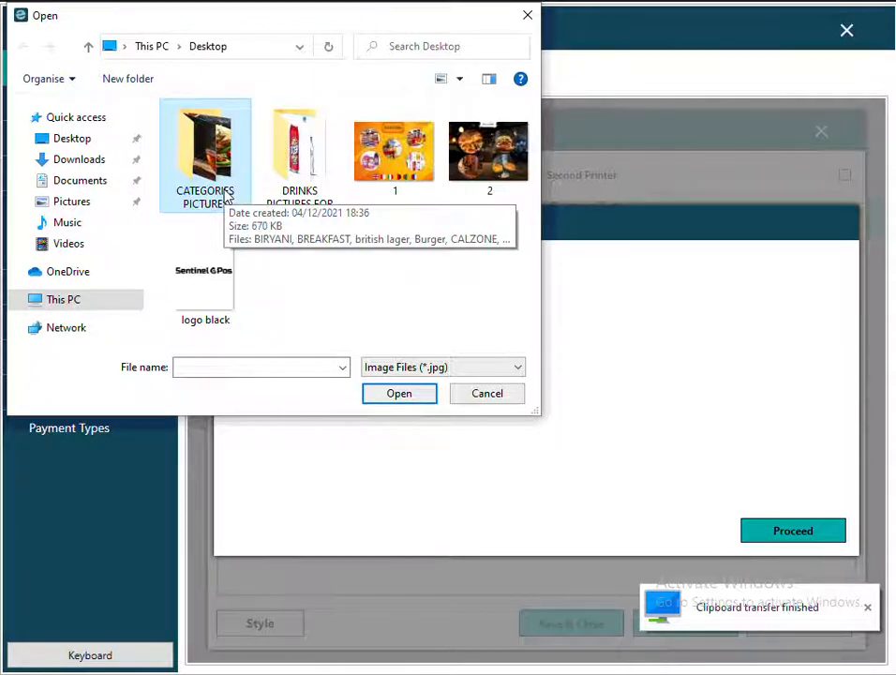
Set the pizza picture from CATEGORIES PICTURES as the PIZZAS tile image and save the category.
double_click(206, 159)
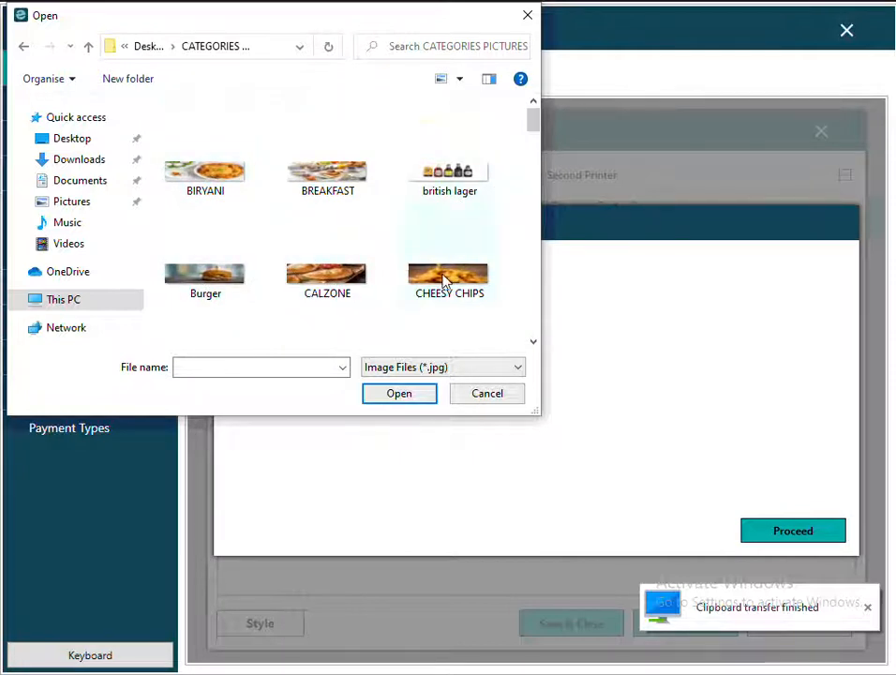
left_click(445, 232)
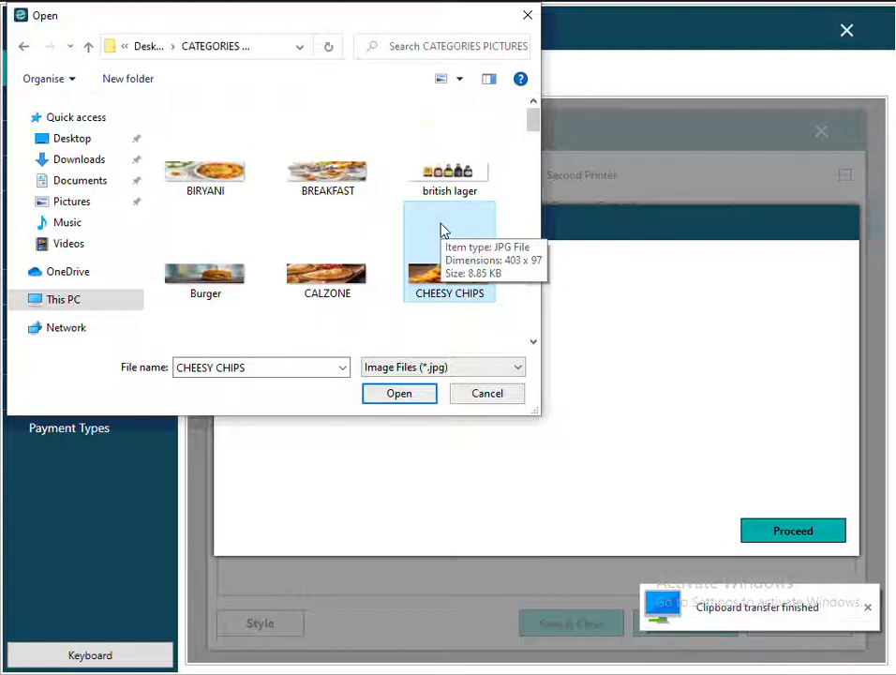
key("p")
key("p")
key("p")
key("p")
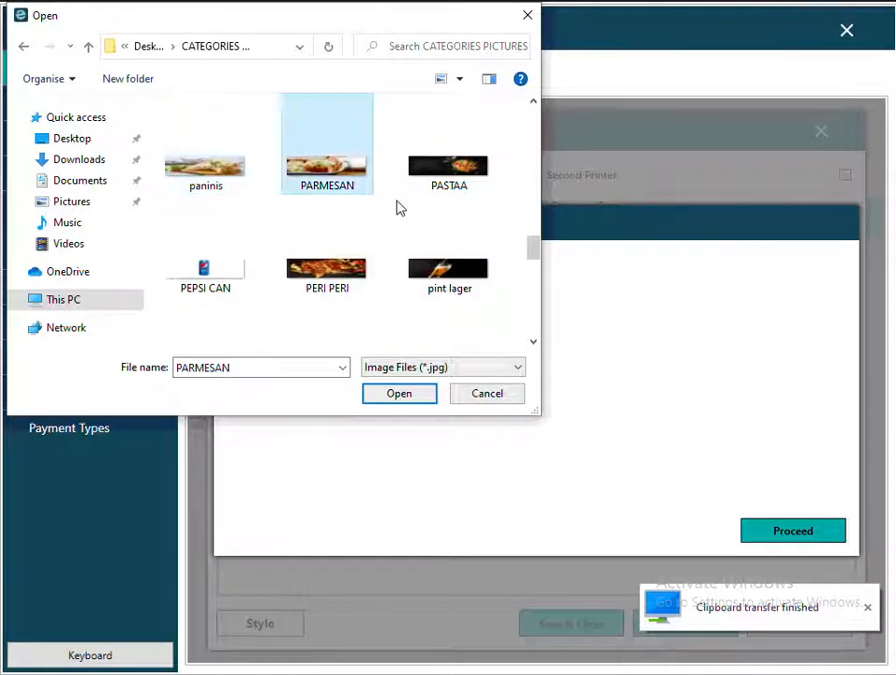
scroll(394, 219, "down", 2)
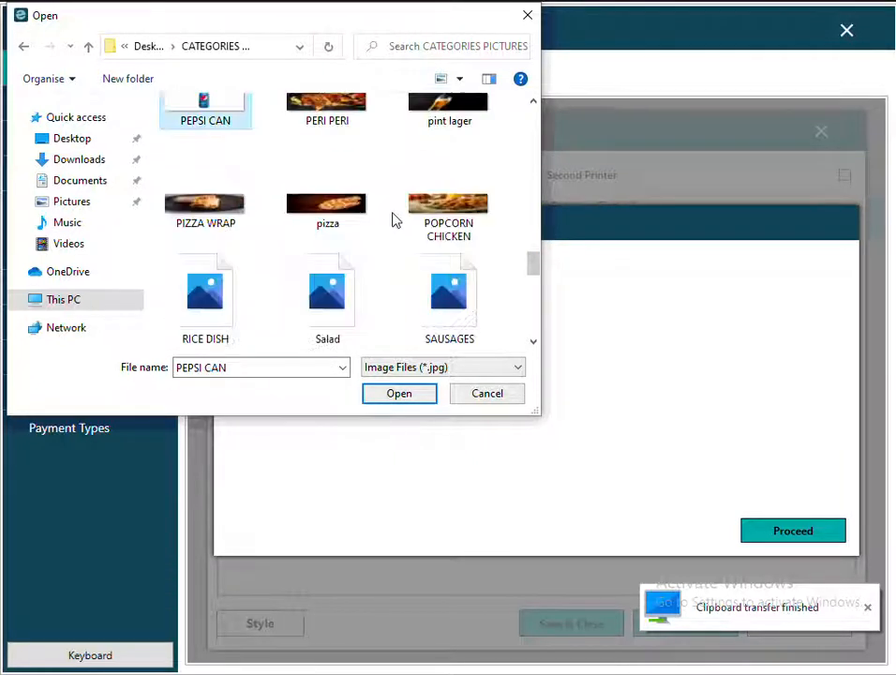
double_click(334, 221)
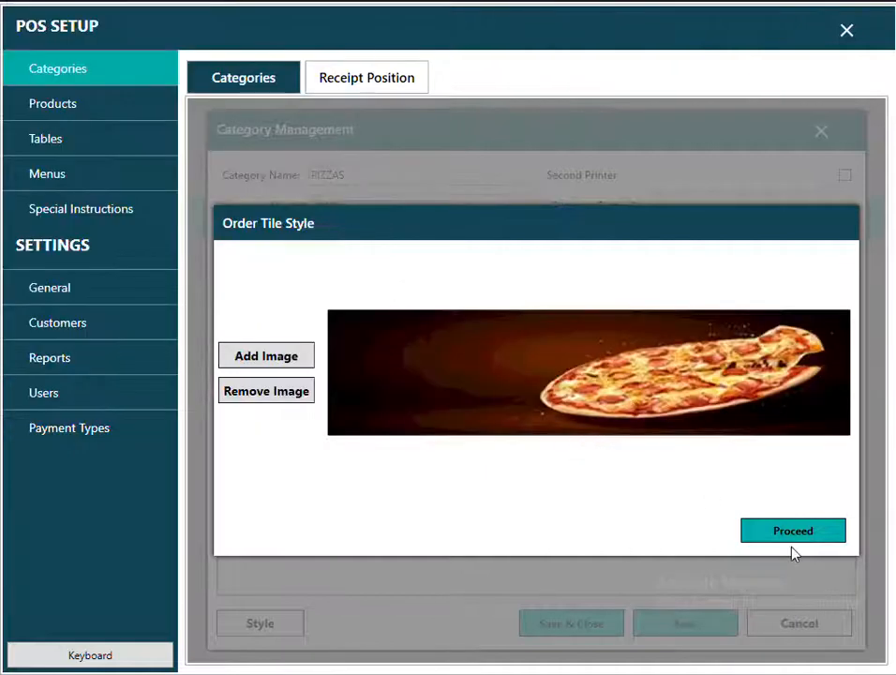
left_click(799, 534)
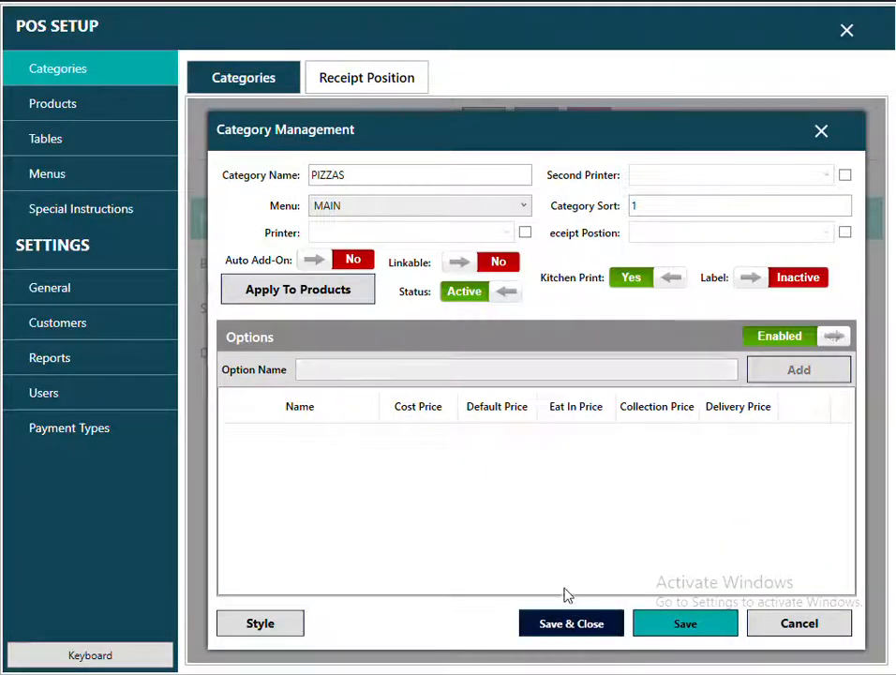
left_click(568, 619)
left_click(241, 266)
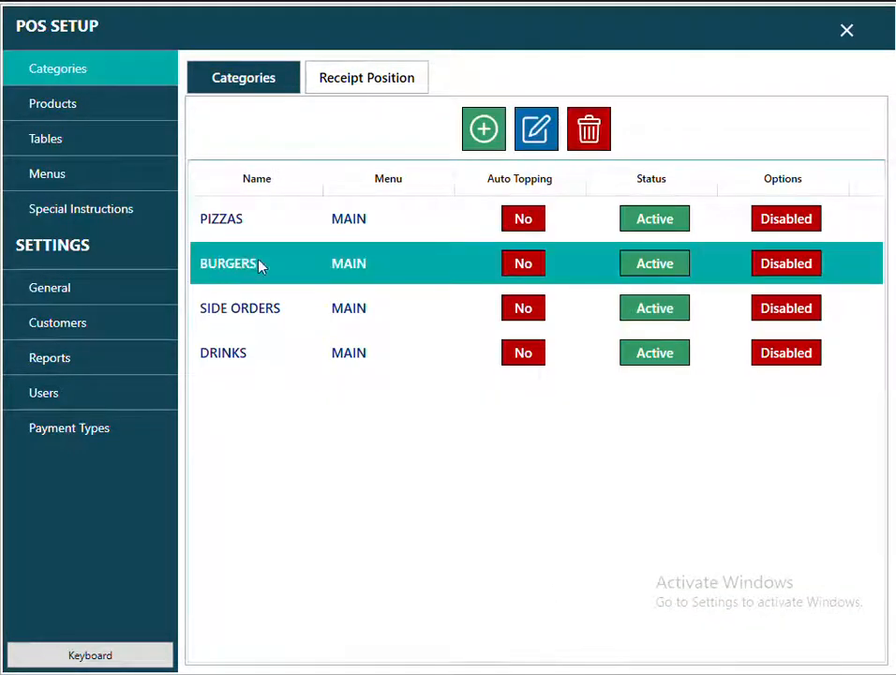
Set the Burger picture from CATEGORIES PICTURES as the BURGERS tile image and save.
left_click(536, 131)
left_click(270, 623)
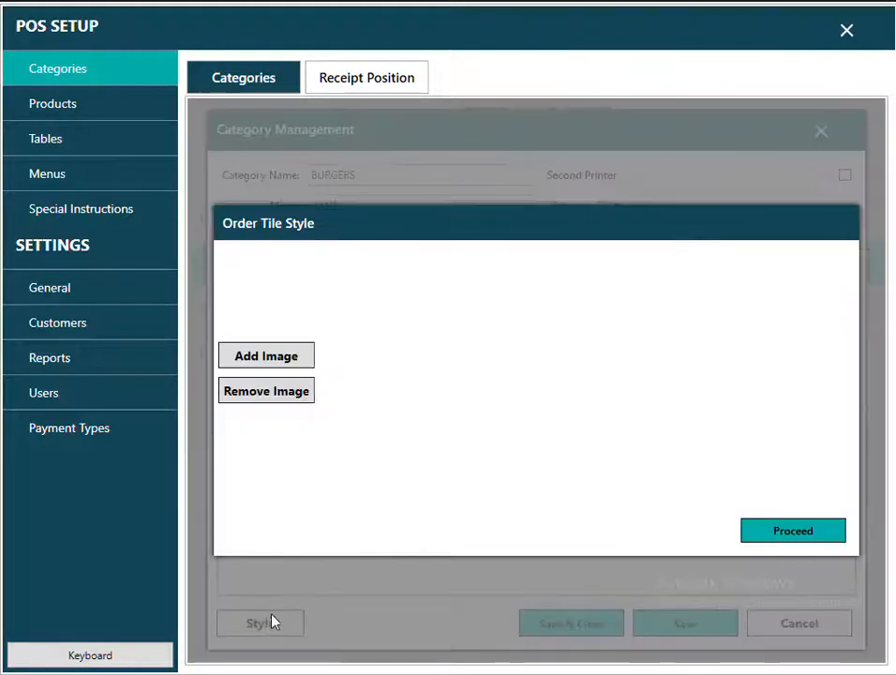
left_click(268, 360)
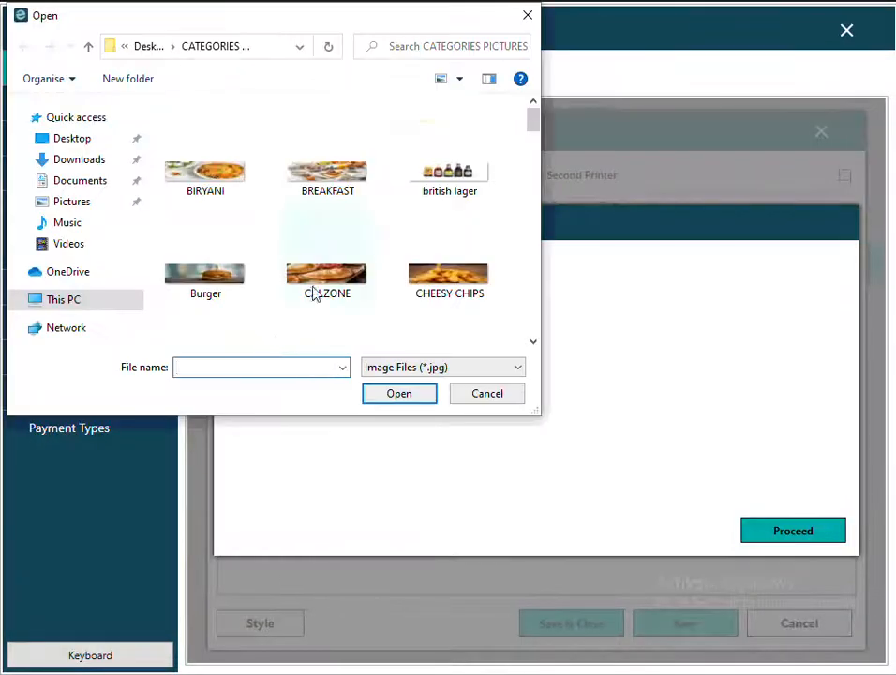
left_click(315, 294)
key("b")
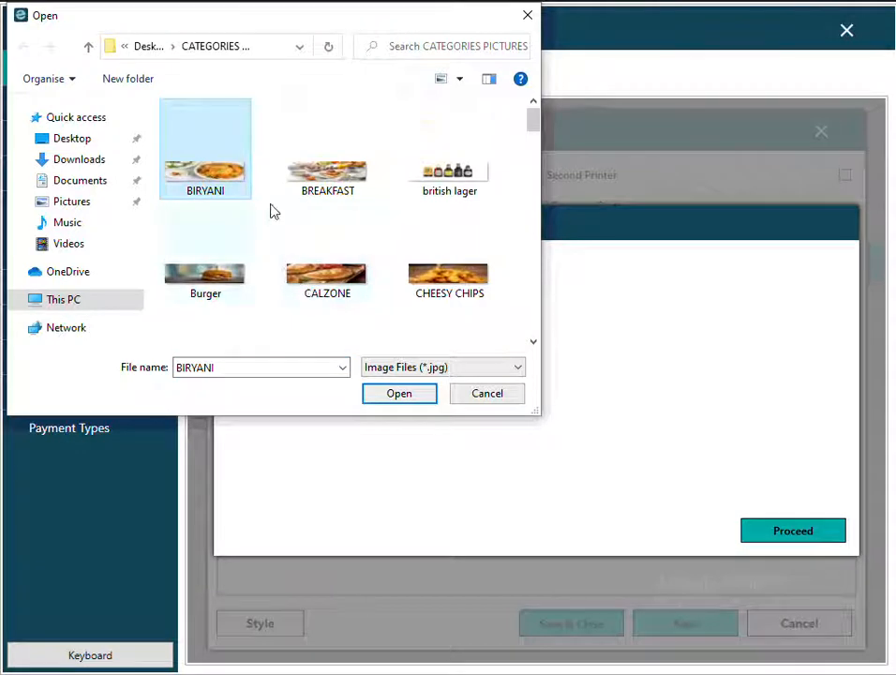
key("b")
key("b")
double_click(212, 282)
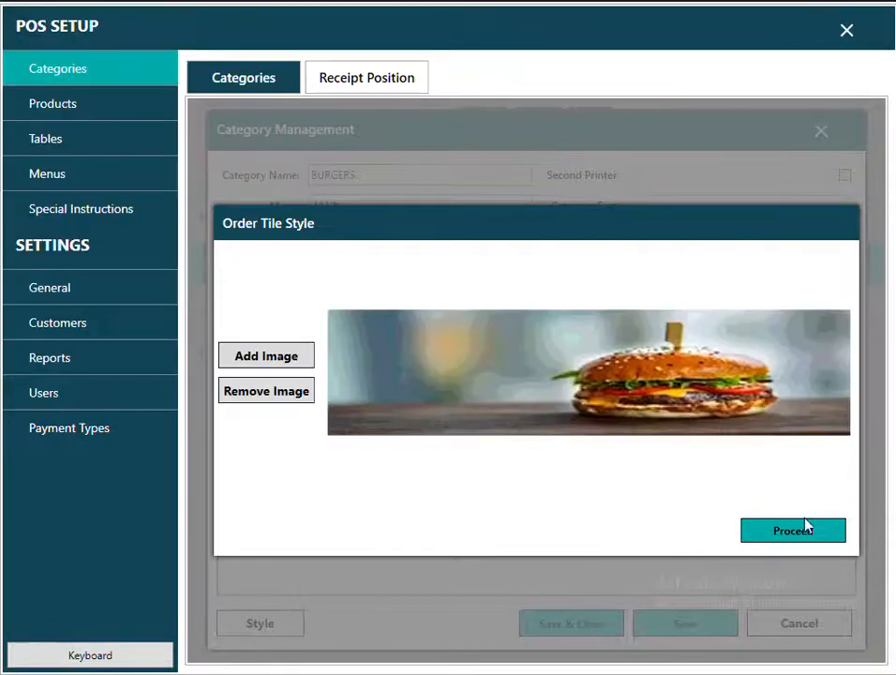
left_click(800, 535)
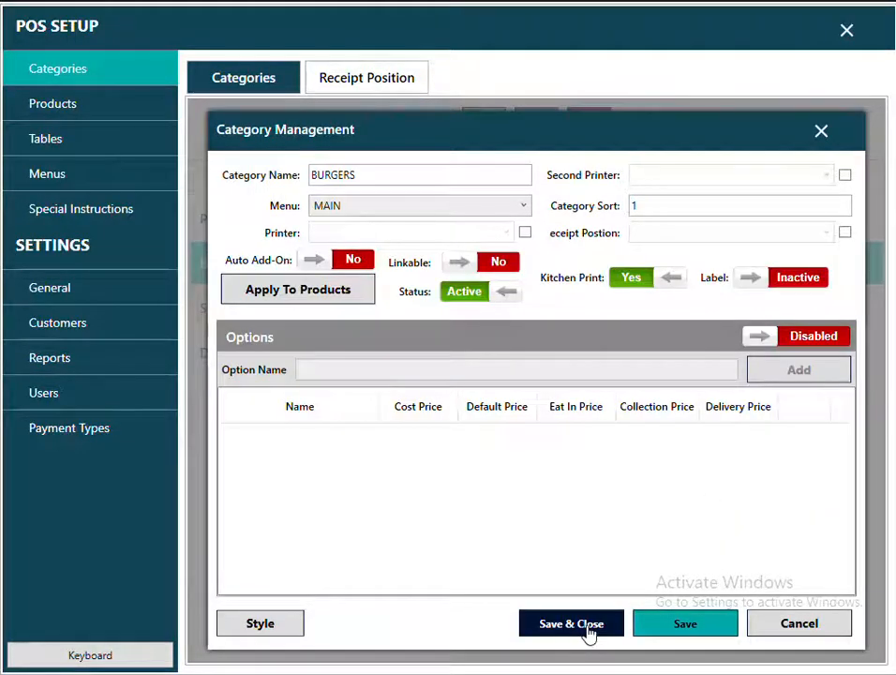
left_click(589, 633)
Give SIDE ORDERS the side order tile picture and save the category.
left_click(256, 308)
left_click(534, 132)
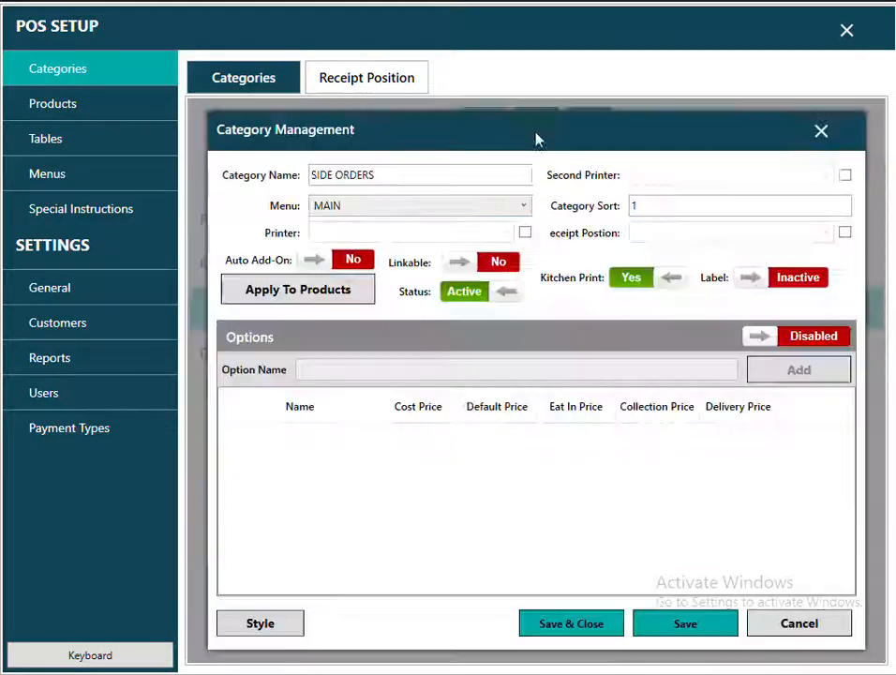
left_click(262, 630)
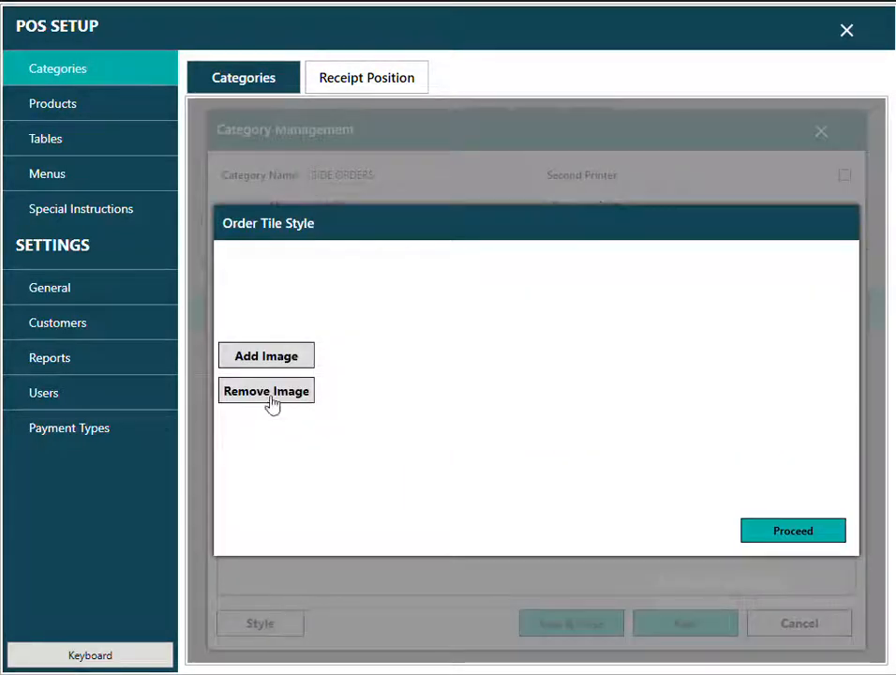
left_click(266, 364)
left_click(222, 286)
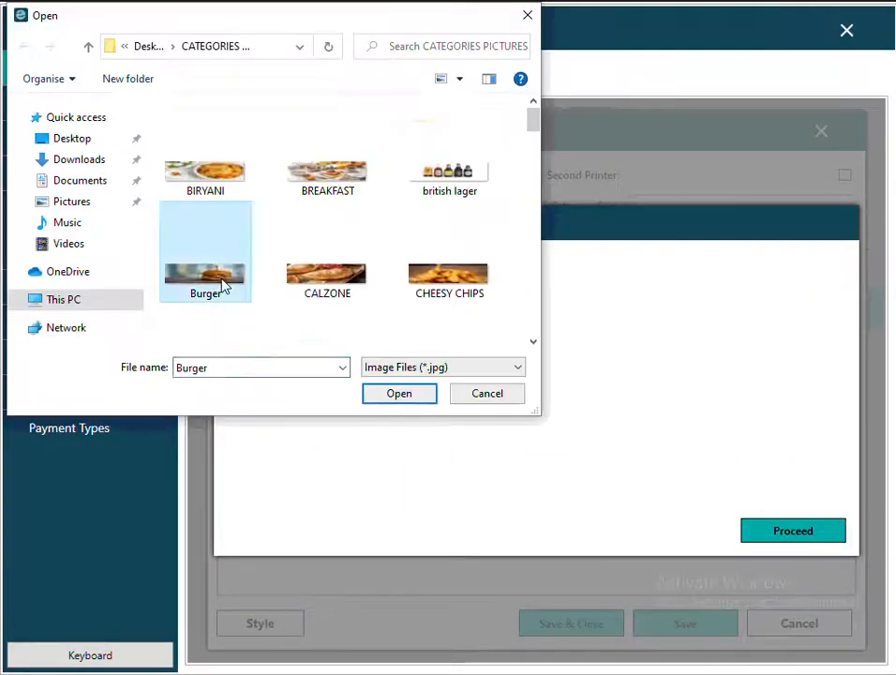
key("s")
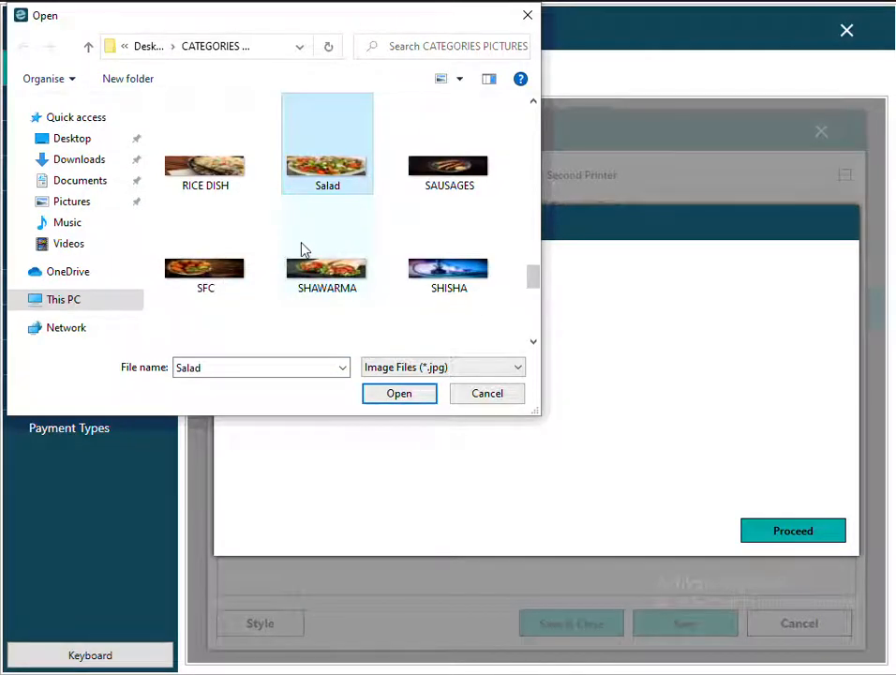
scroll(302, 249, "down", 2)
double_click(225, 244)
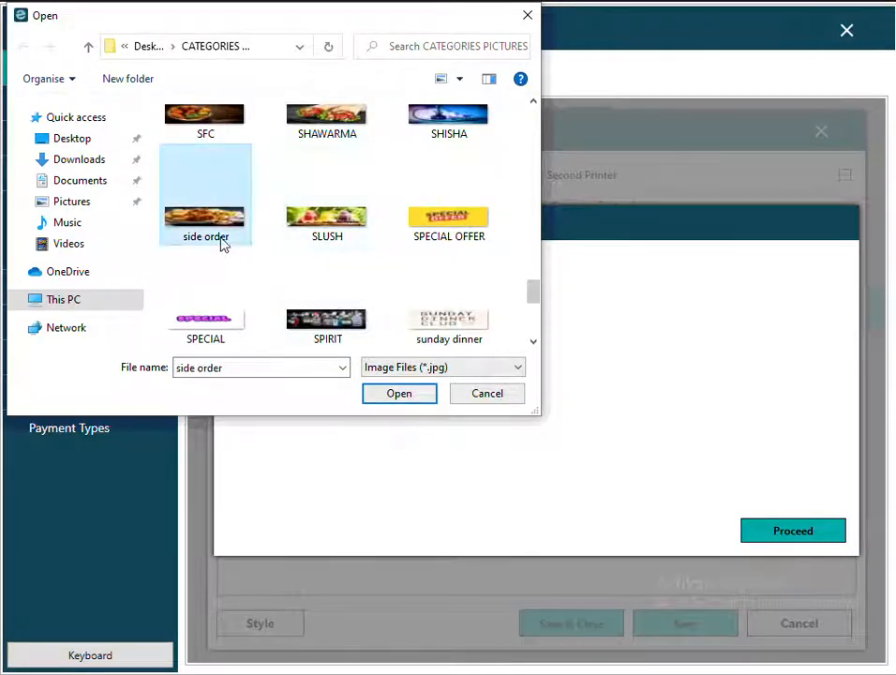
left_click(776, 534)
left_click(595, 624)
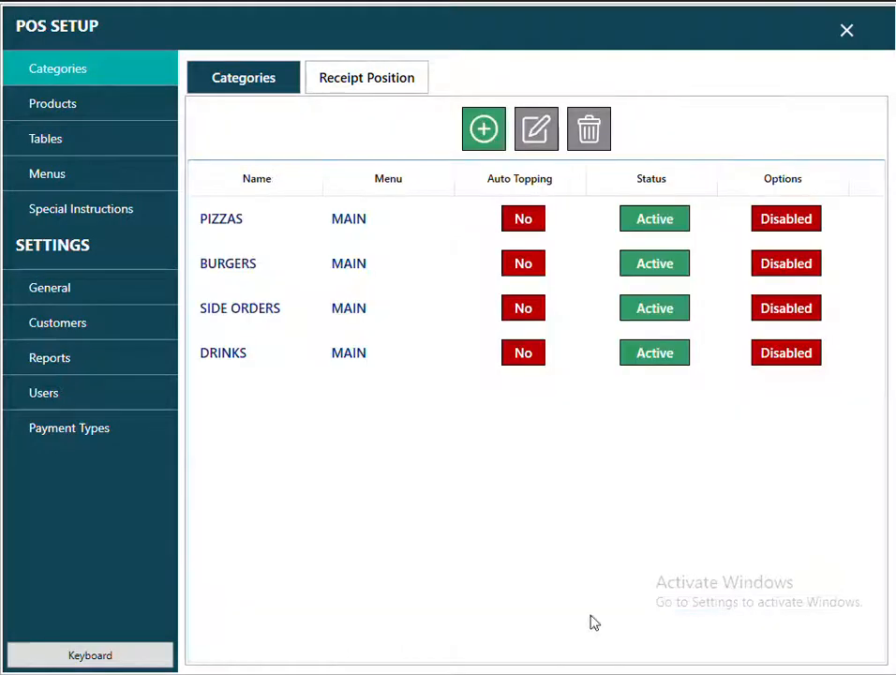
Give DRINKS the KIDS CUP DRINK tile picture, save it and leave POS setup.
left_click(214, 352)
left_click(537, 130)
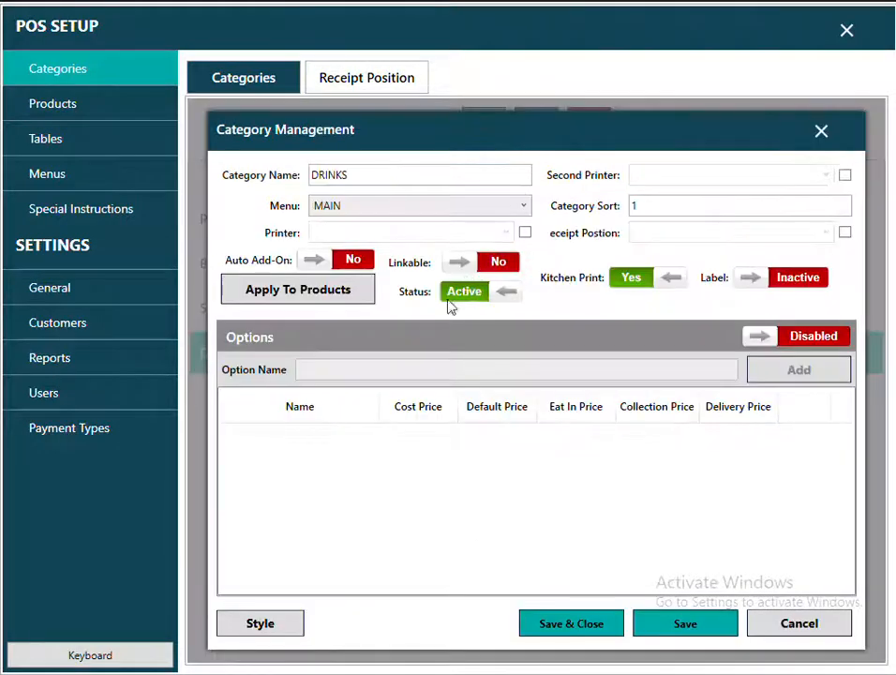
left_click(274, 622)
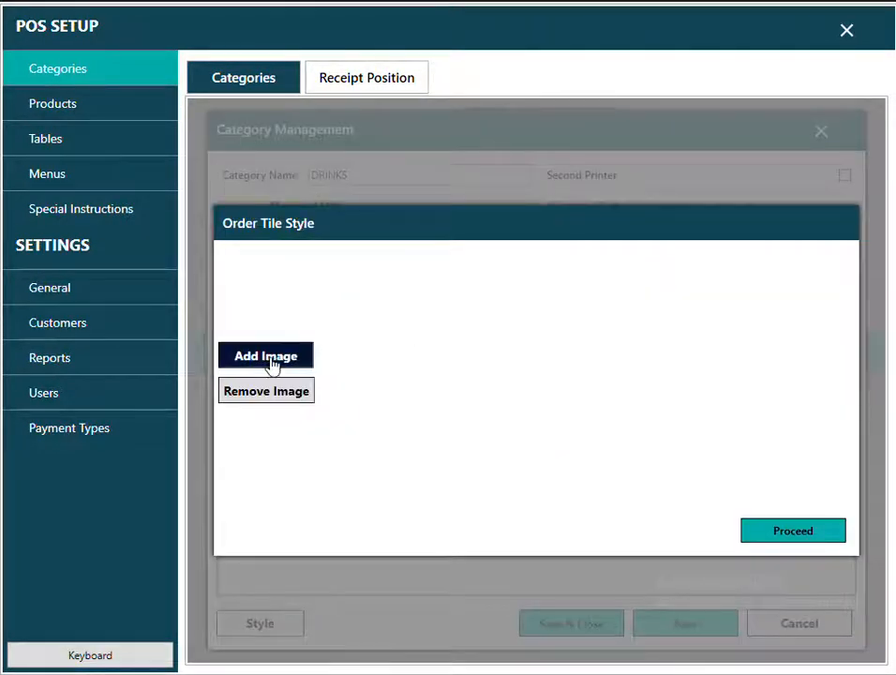
left_click(269, 358)
left_click_drag(537, 136, 535, 205)
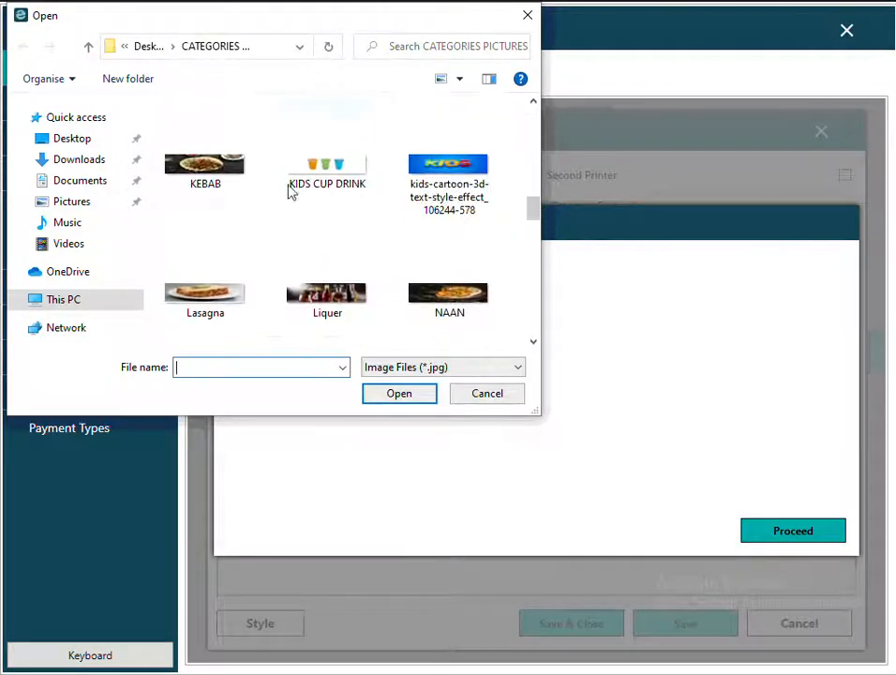
double_click(315, 181)
left_click(777, 531)
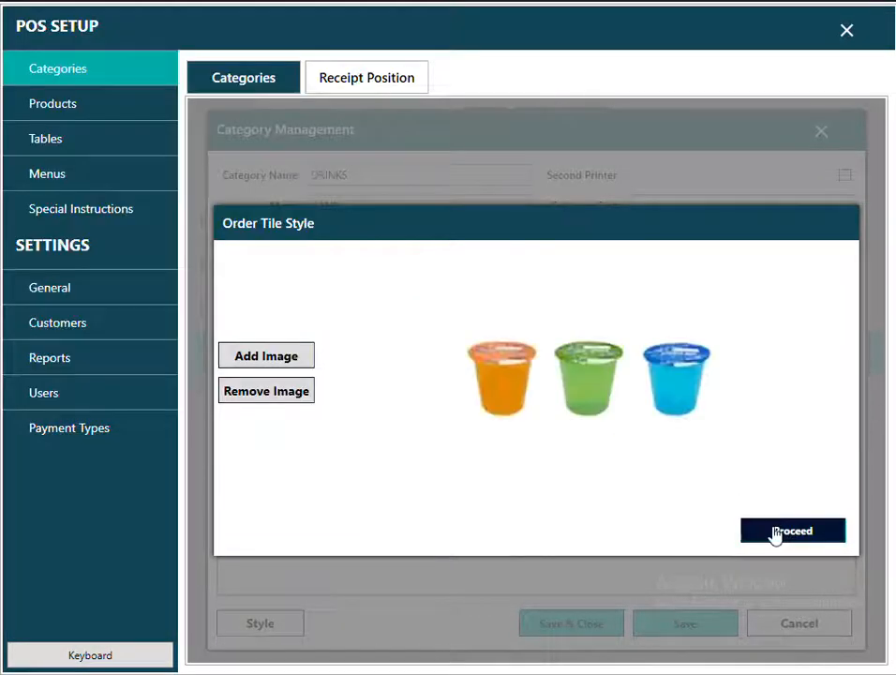
left_click(571, 625)
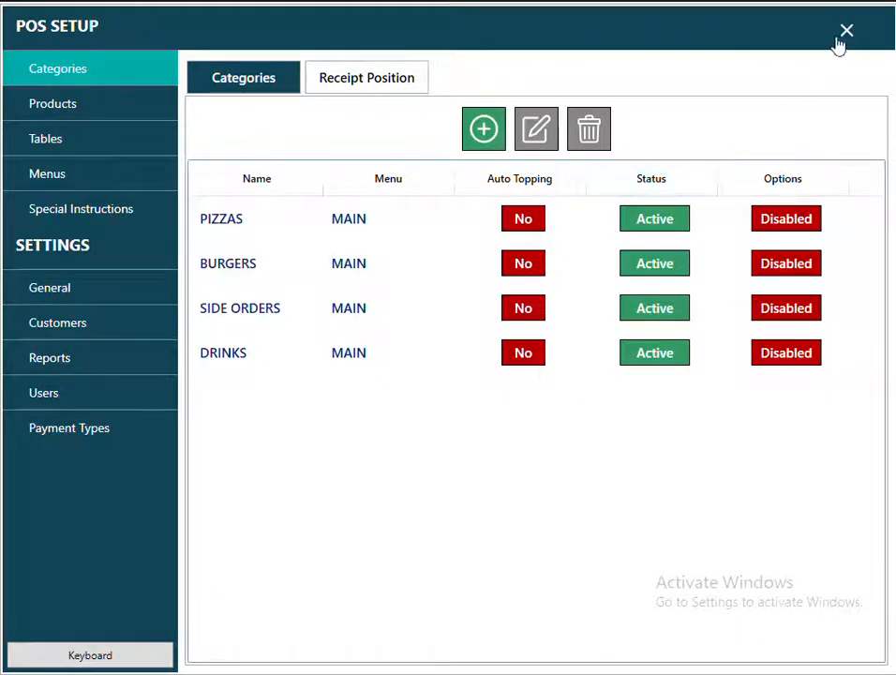
left_click(844, 33)
Check the new category tiles on a take-away order, then open POS Setup's Products page.
left_click(160, 322)
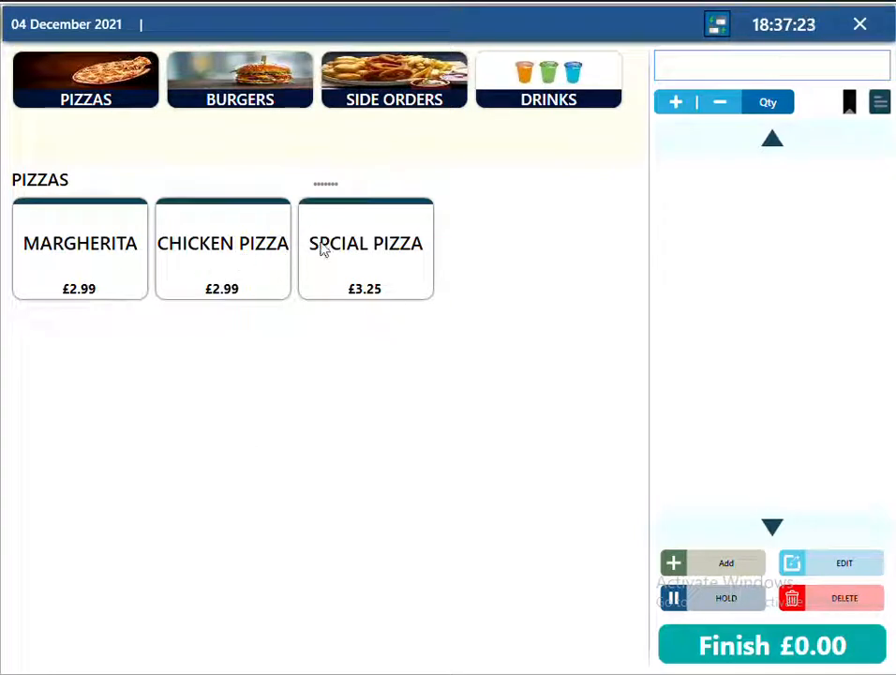
left_click(860, 36)
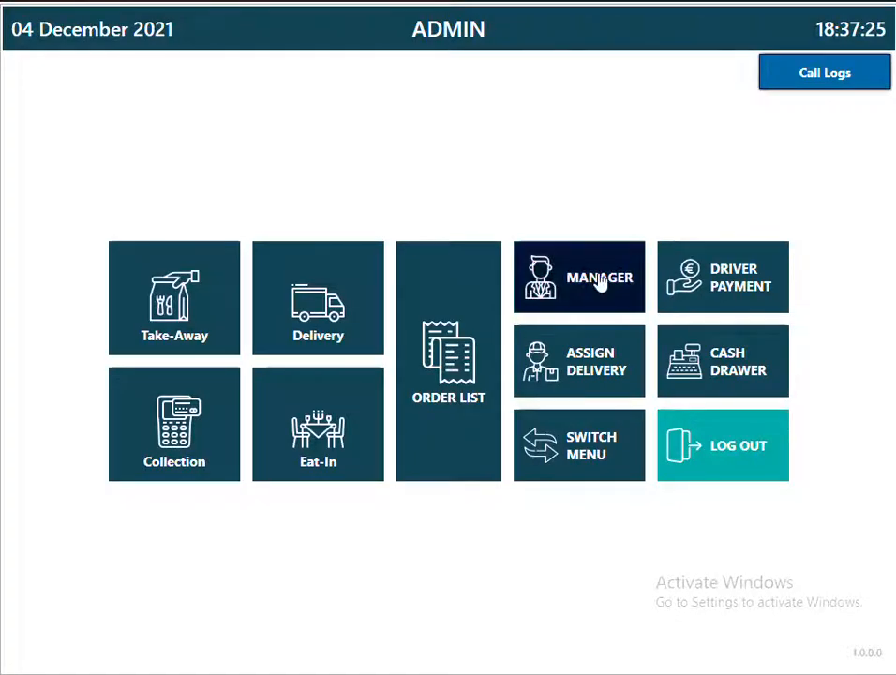
left_click(600, 279)
left_click(54, 110)
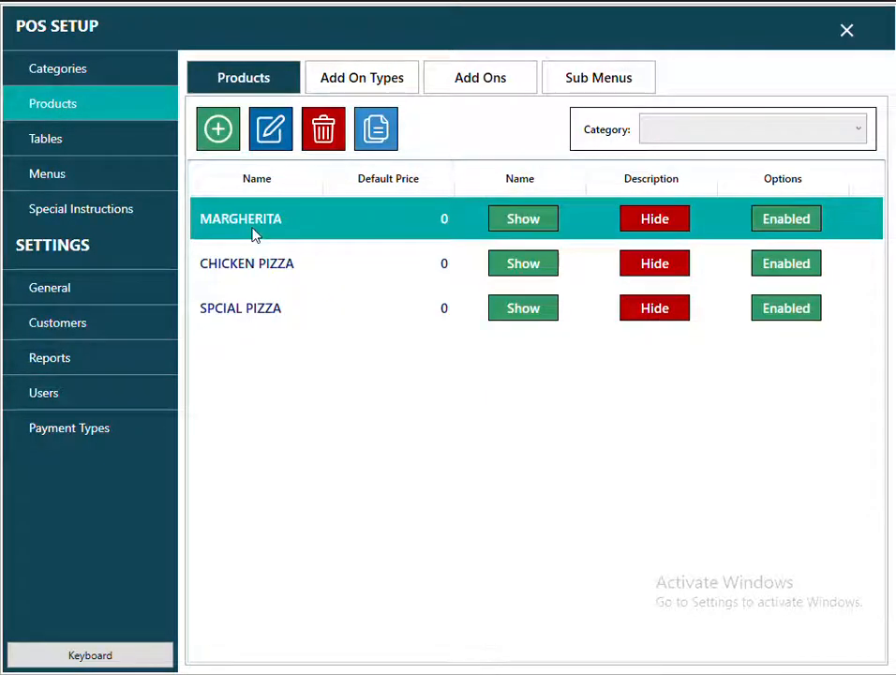
left_click(268, 142)
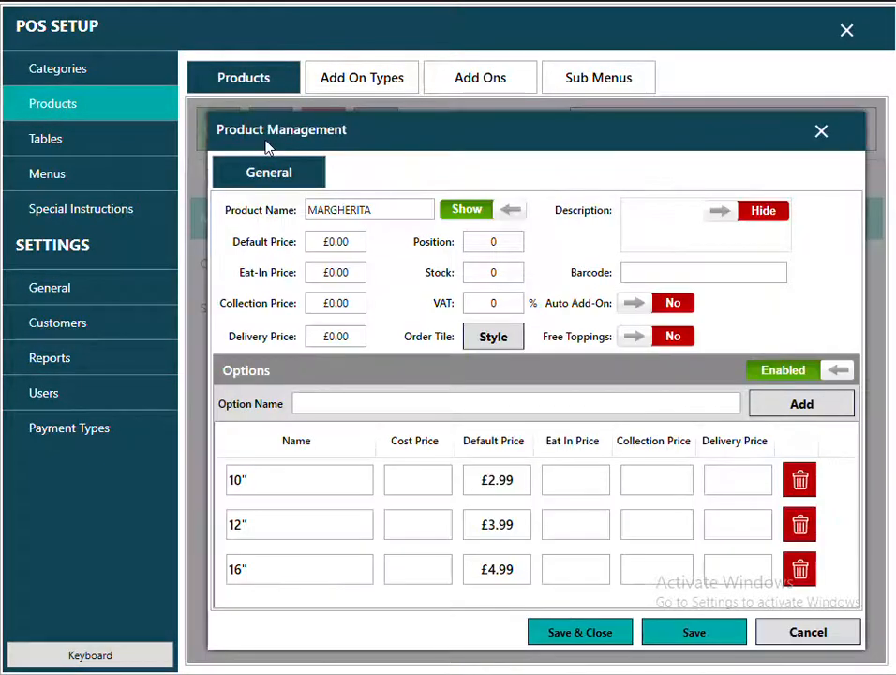
left_click(493, 335)
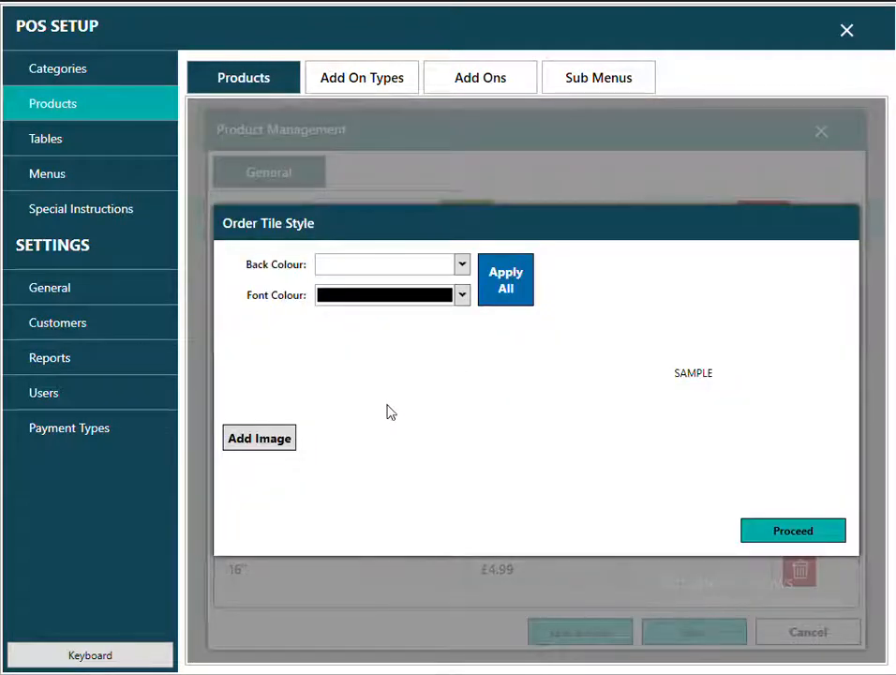
left_click(265, 439)
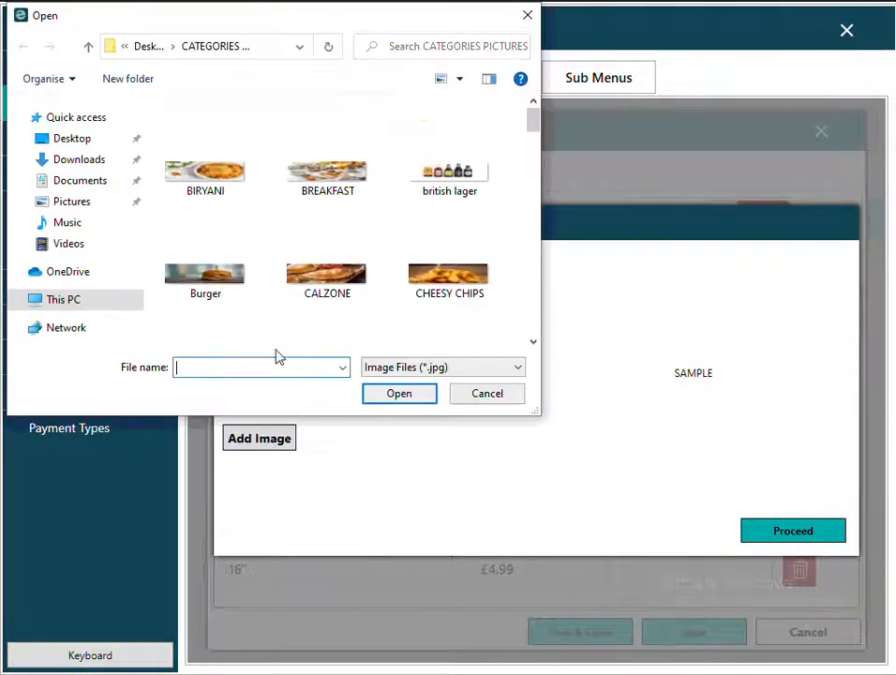
left_click(148, 47)
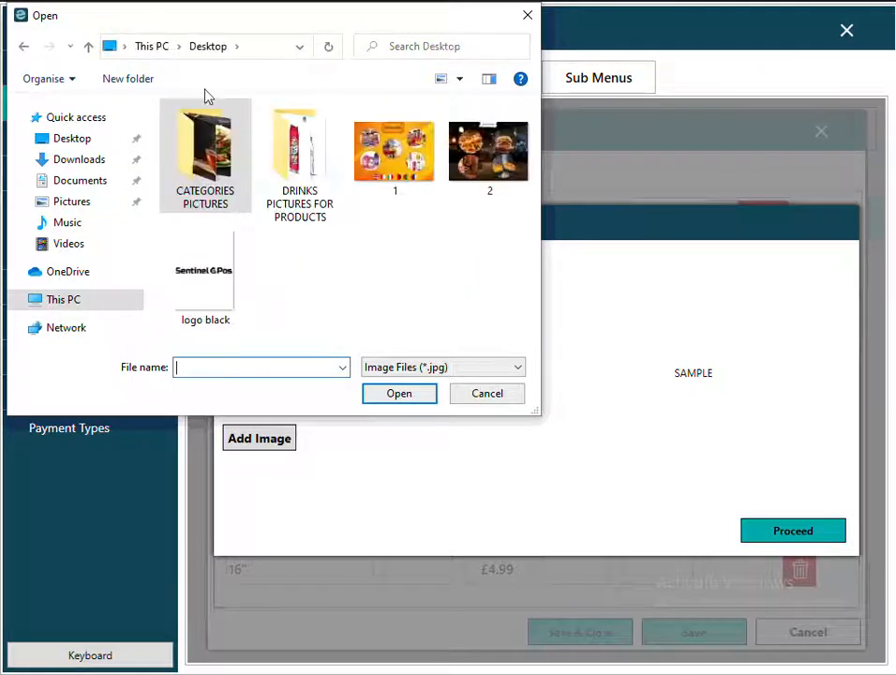
left_click(284, 152)
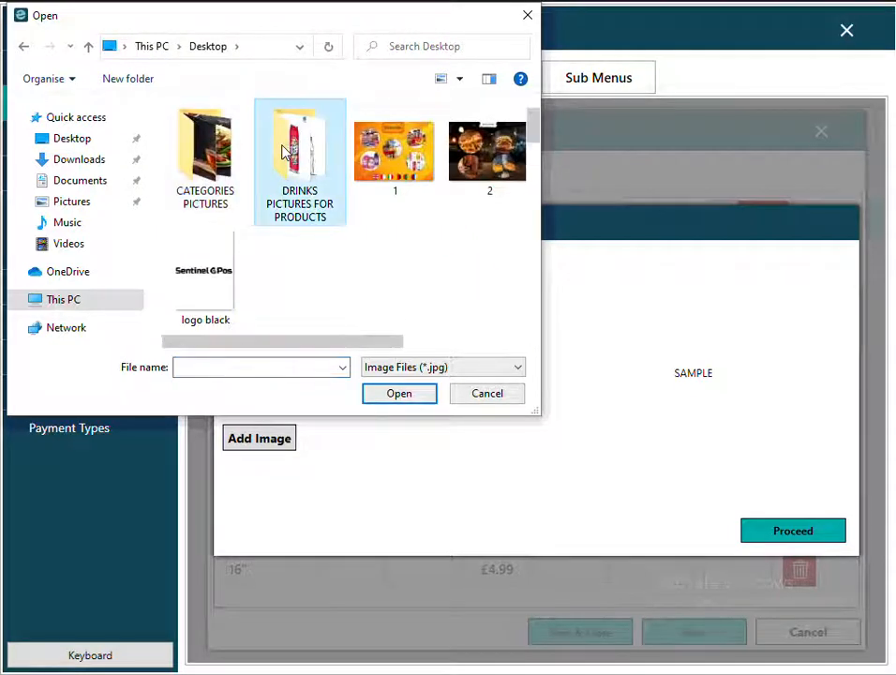
double_click(284, 152)
left_click_drag(539, 157, 500, 73)
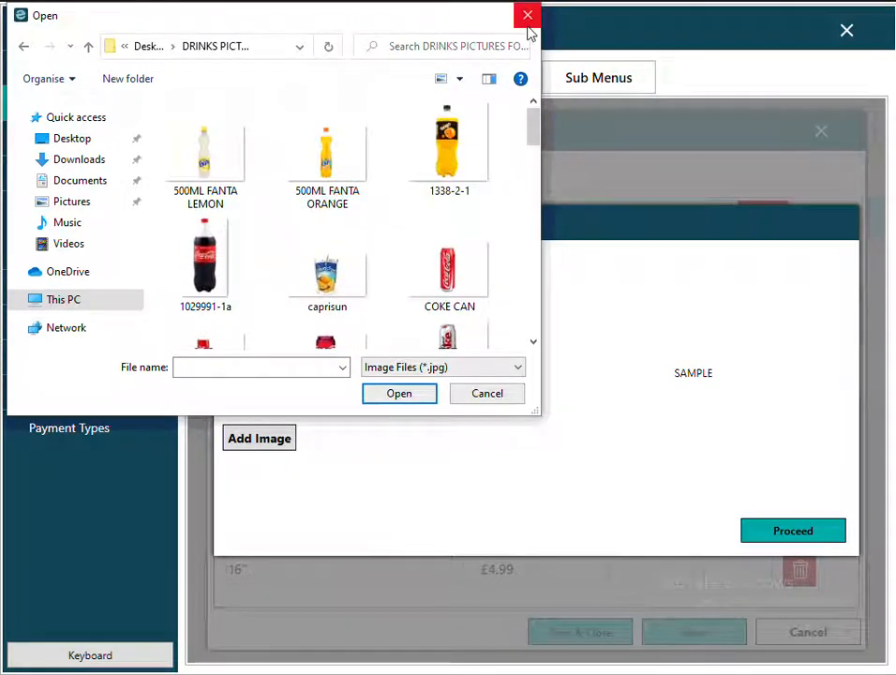
left_click(528, 15)
left_click(792, 528)
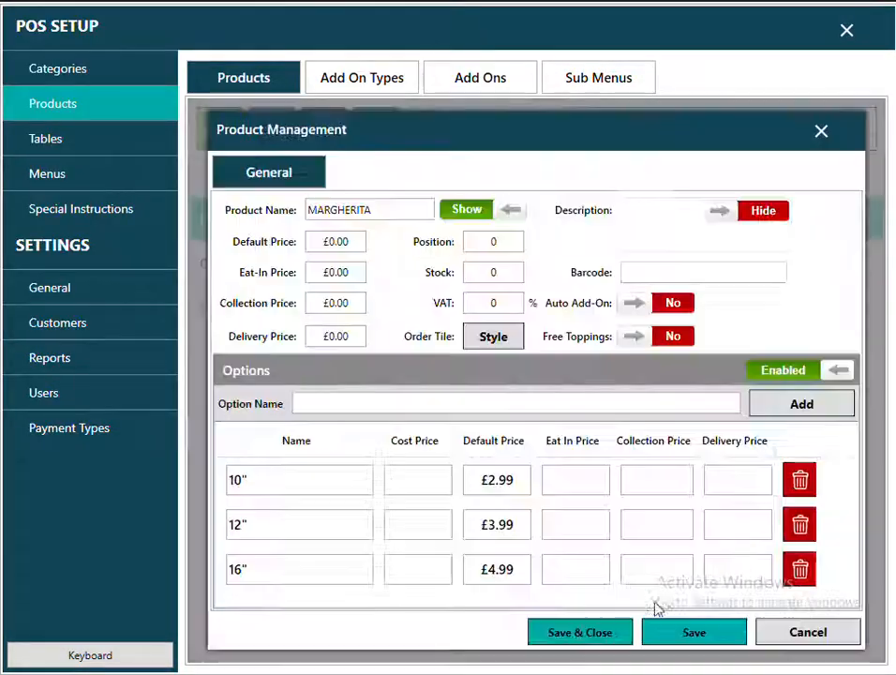
left_click(594, 636)
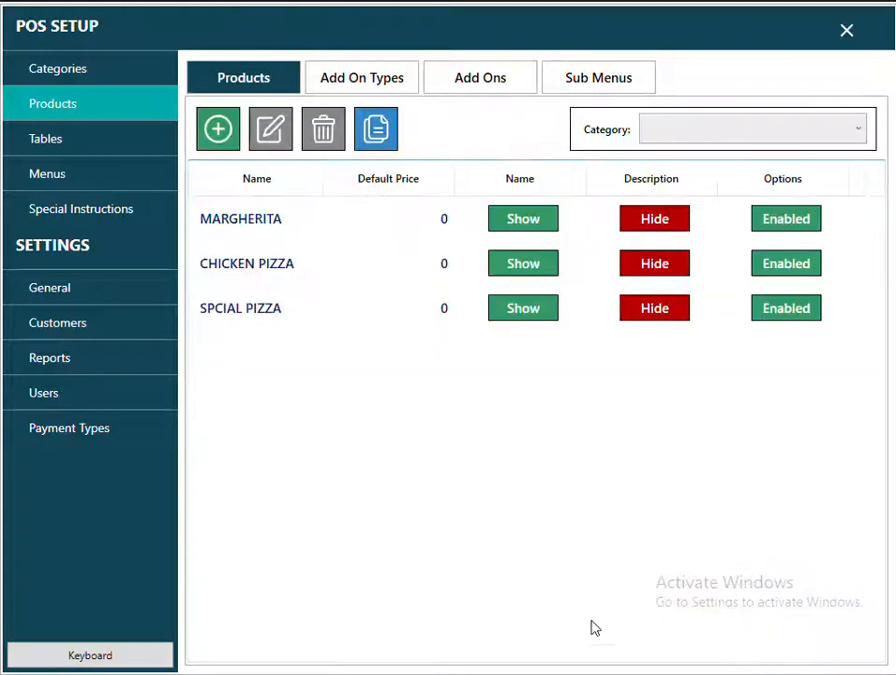
Filter the products list to DRINKS and start adding a tile image to CAN PEPSI.
left_click(695, 131)
left_click(683, 206)
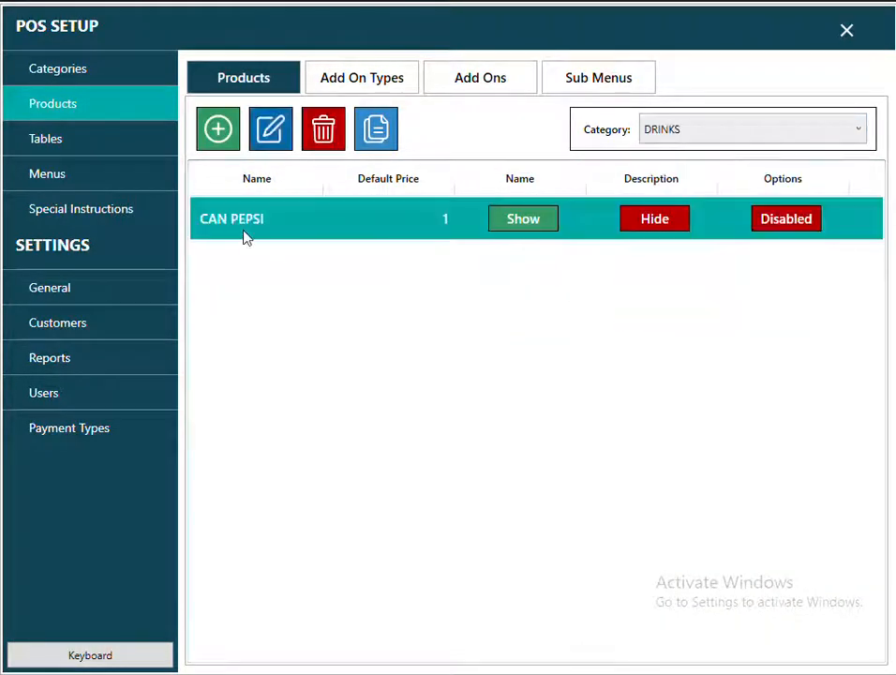
left_click(270, 133)
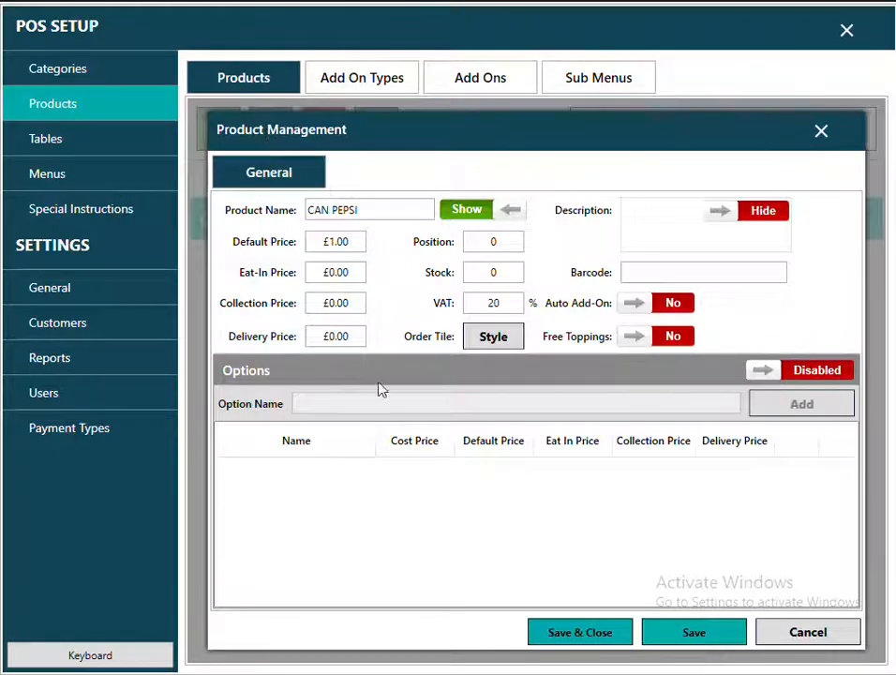
left_click(504, 345)
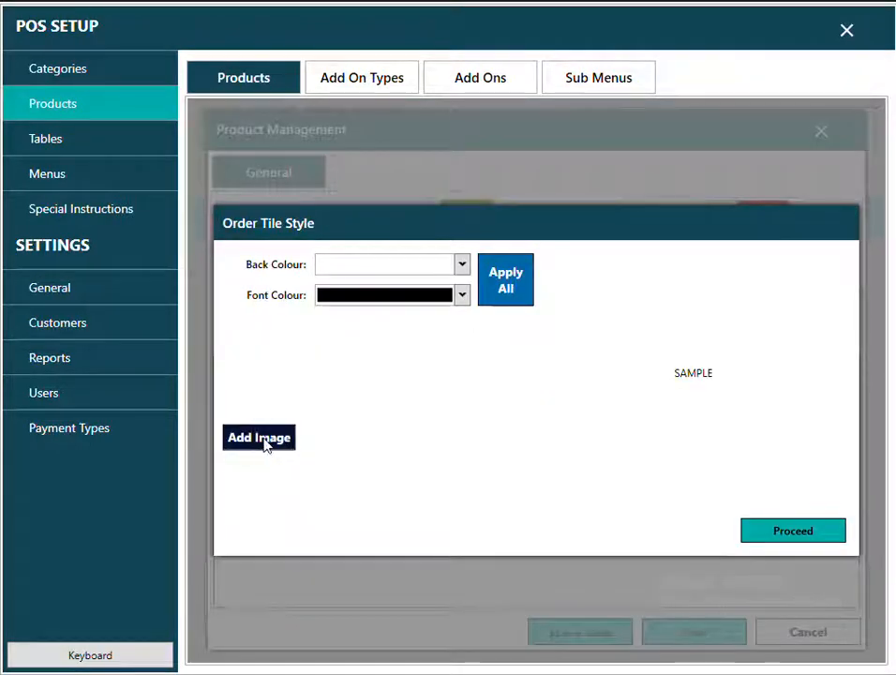
left_click(267, 439)
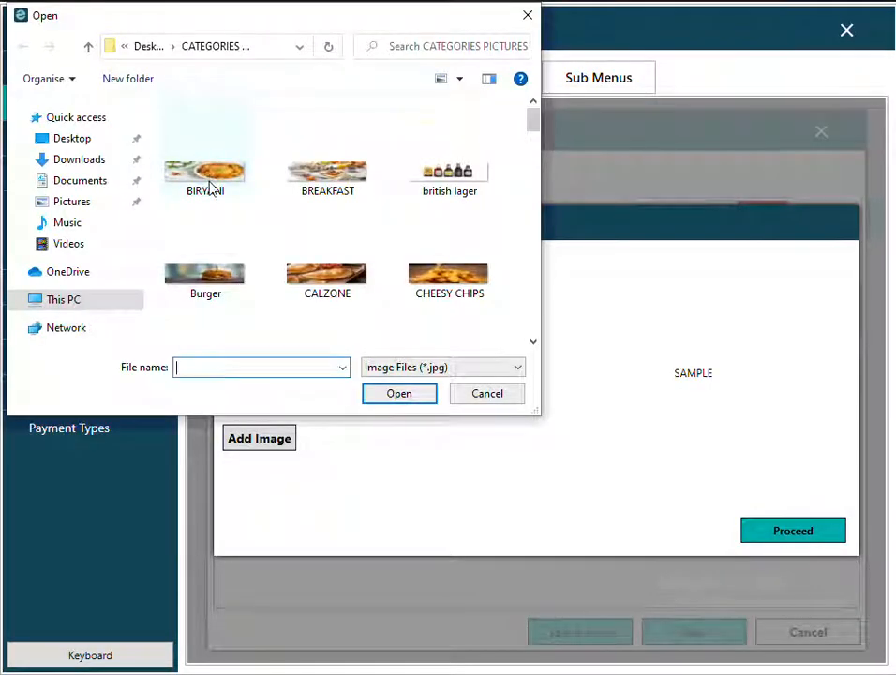
Load the PEPSI CAN picture from DRINKS PICTURES FOR PRODUCTS onto the tile and save CAN PEPSI.
left_click(151, 47)
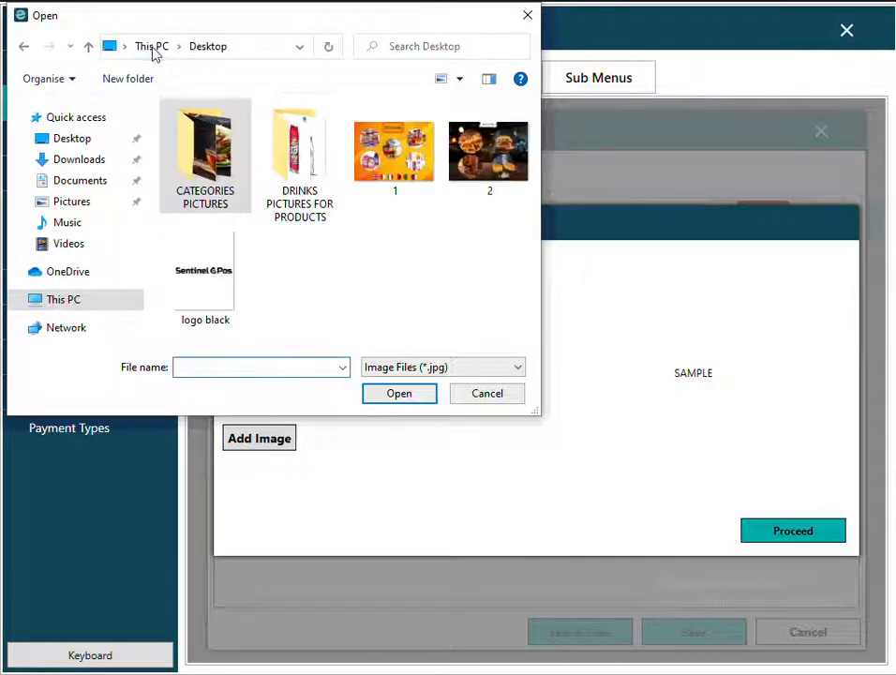
double_click(290, 150)
left_click(324, 159)
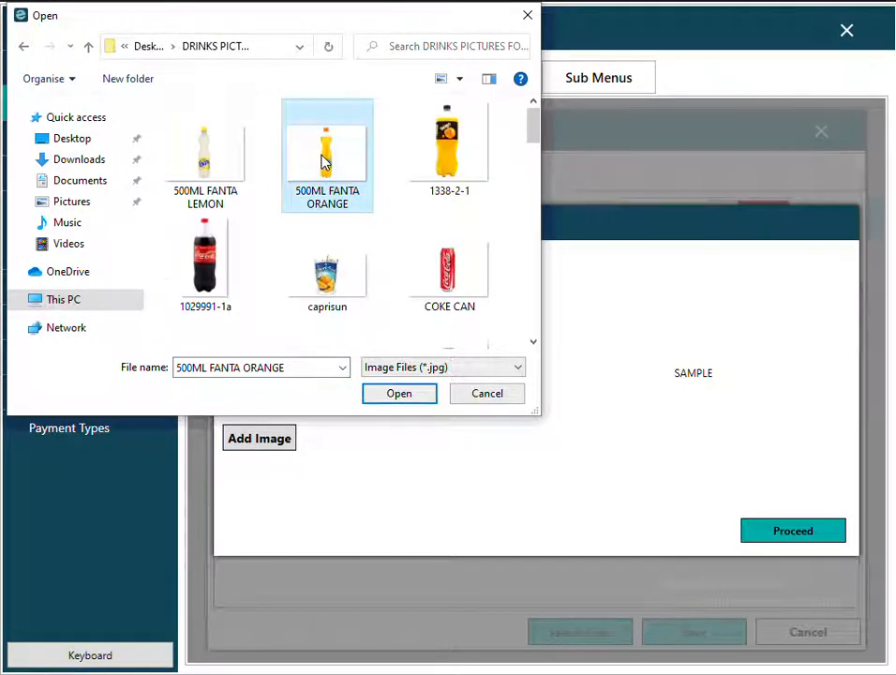
key("p")
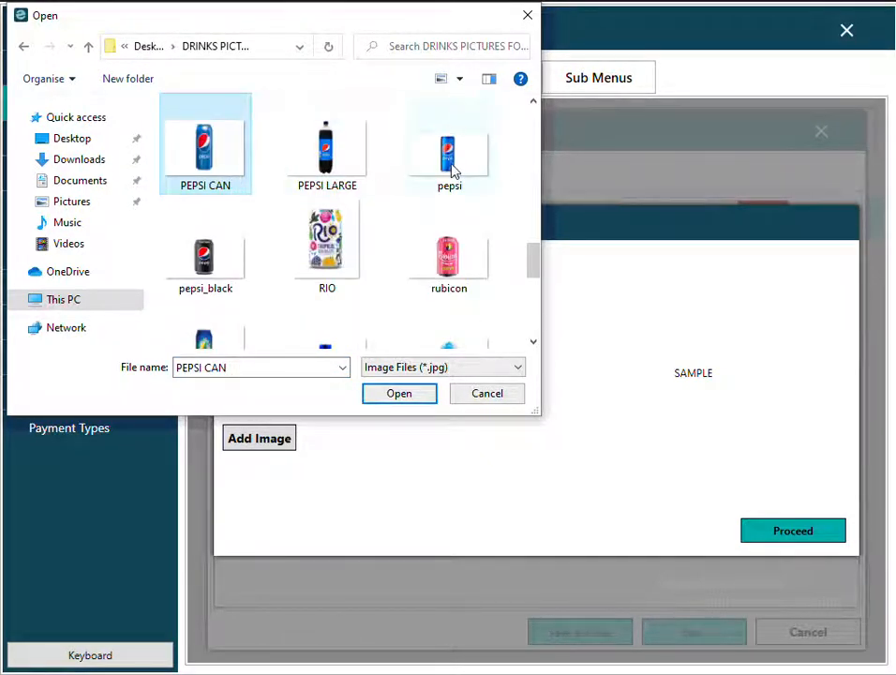
key("Return")
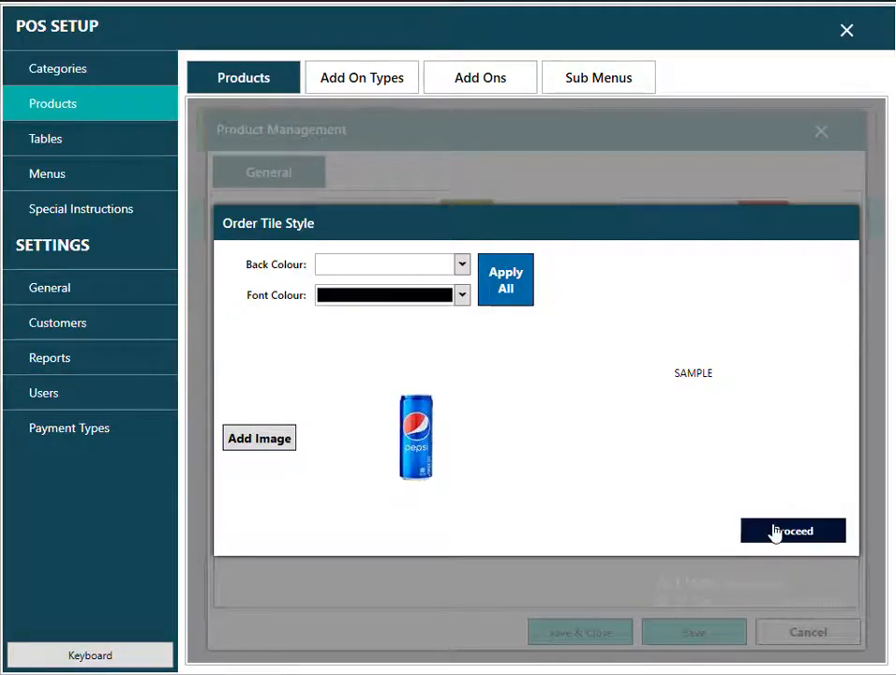
left_click(773, 530)
left_click(596, 633)
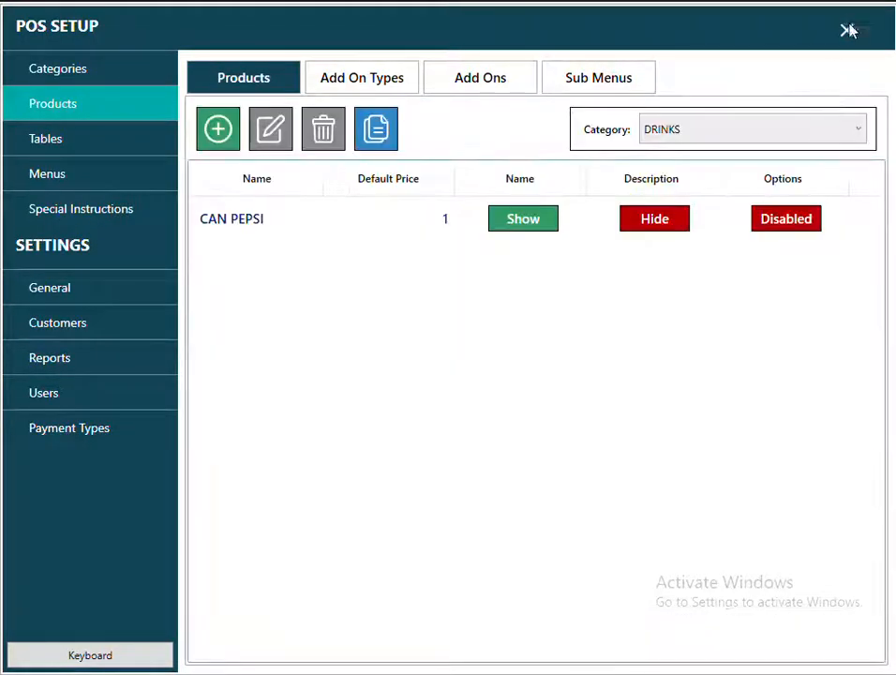
left_click(847, 30)
left_click(200, 336)
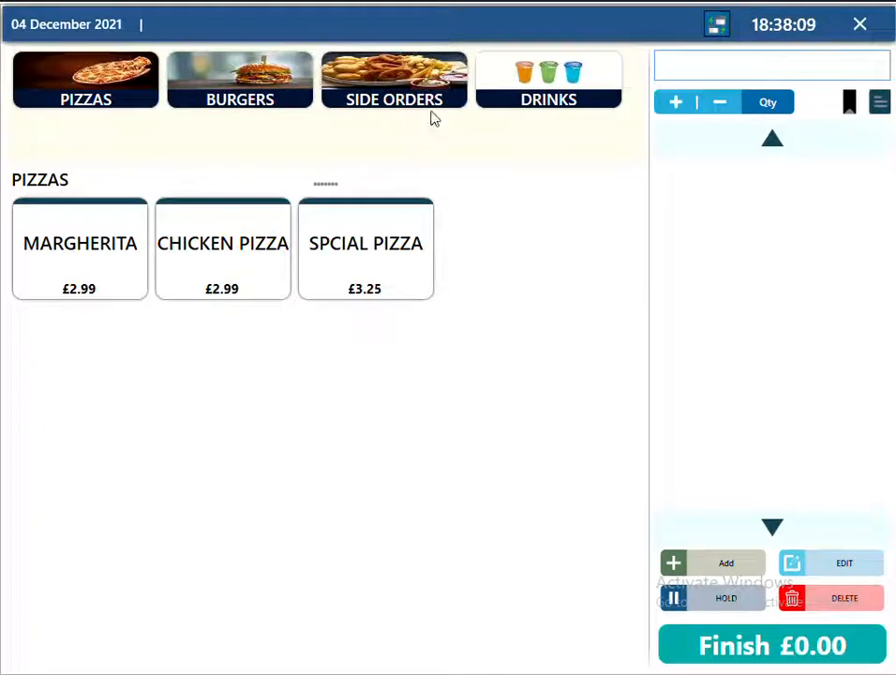
left_click(526, 97)
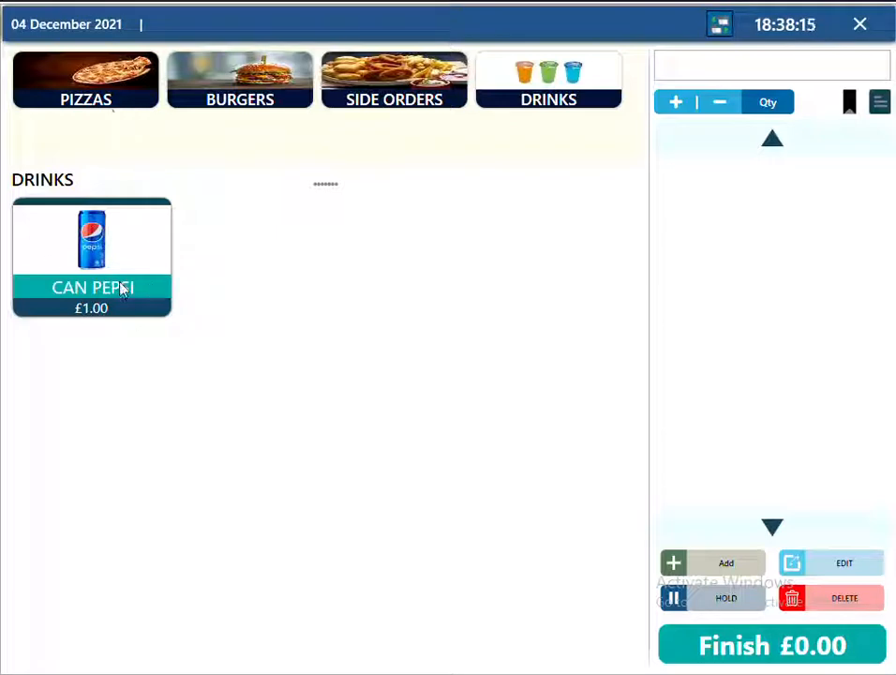
left_click(858, 23)
left_click(550, 296)
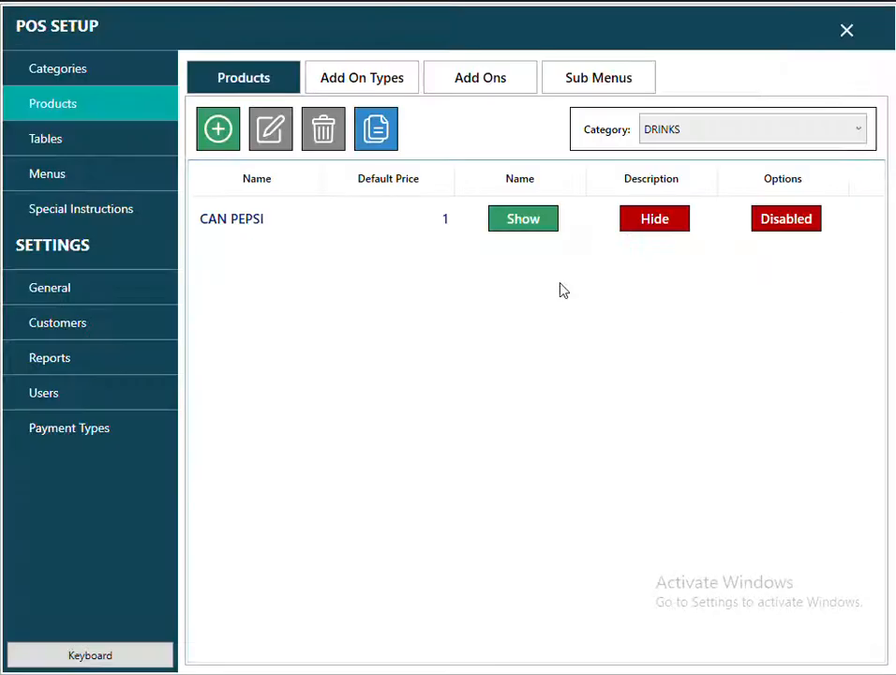
Add a FILLET BURGER product to BURGERS with default price 2.99.
left_click(686, 138)
left_click(683, 175)
left_click(223, 142)
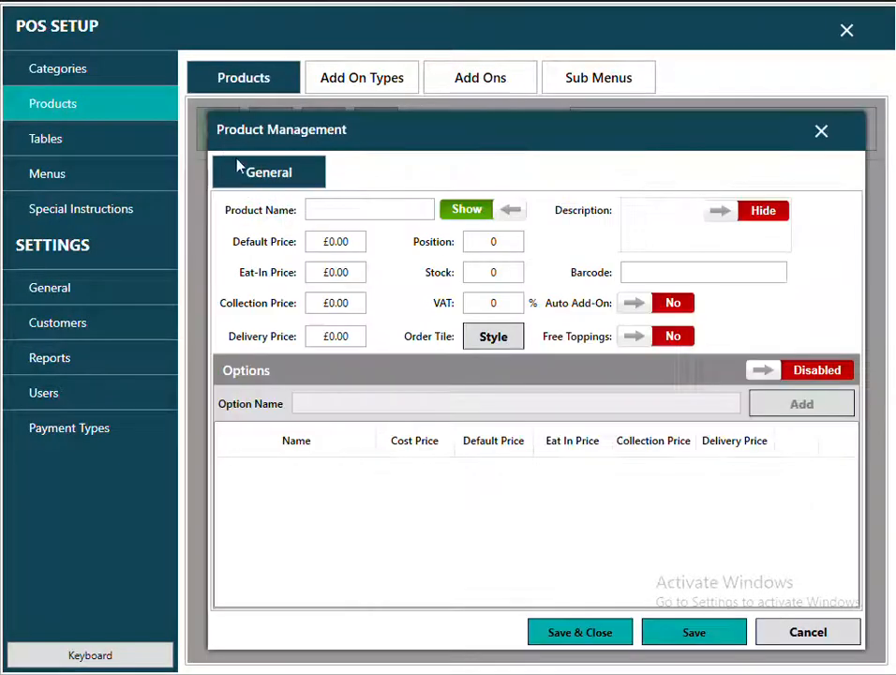
left_click(320, 209)
type("FI")
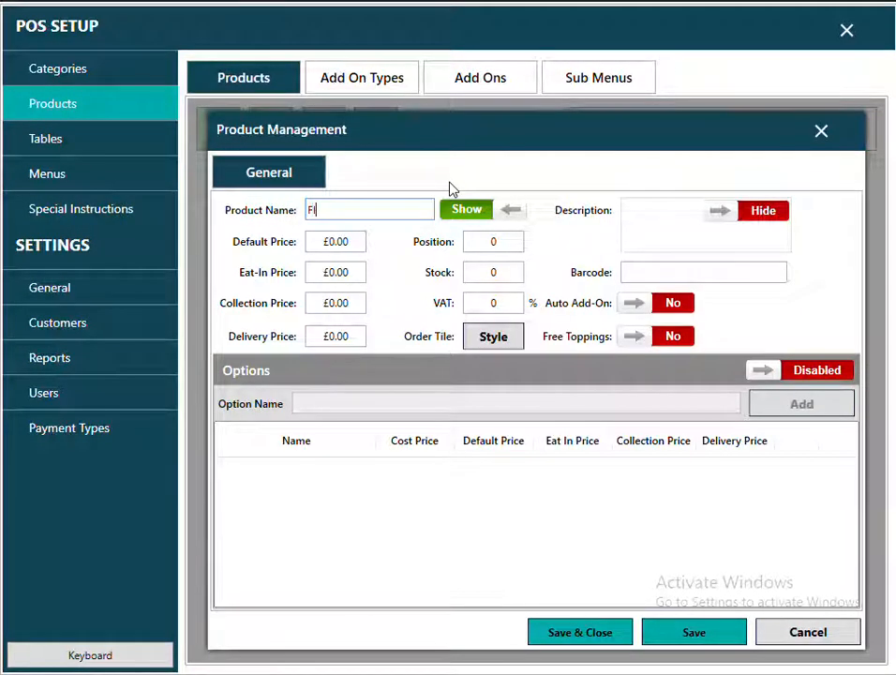
type("LLET BURGER")
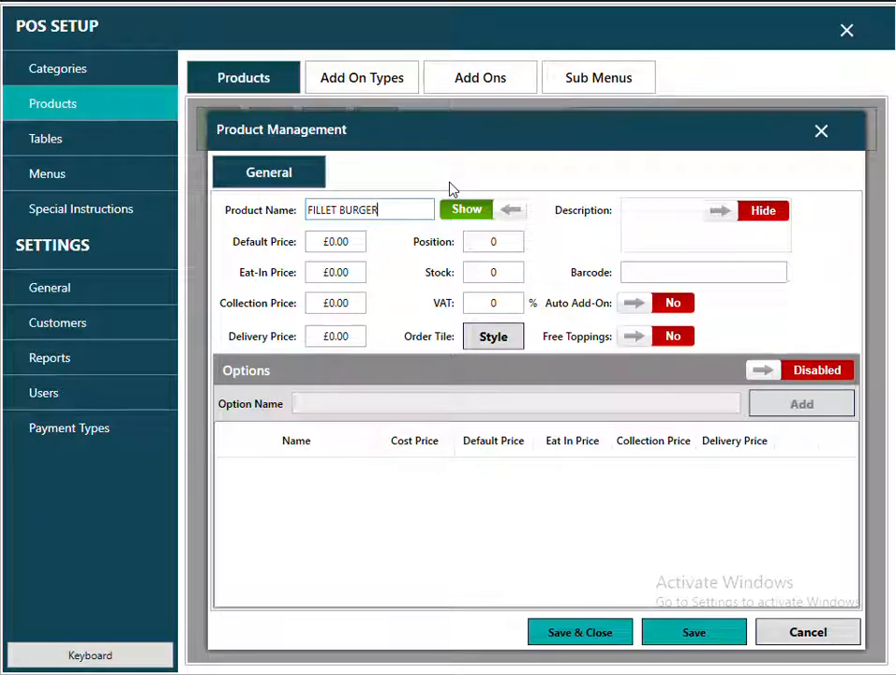
left_click(355, 241)
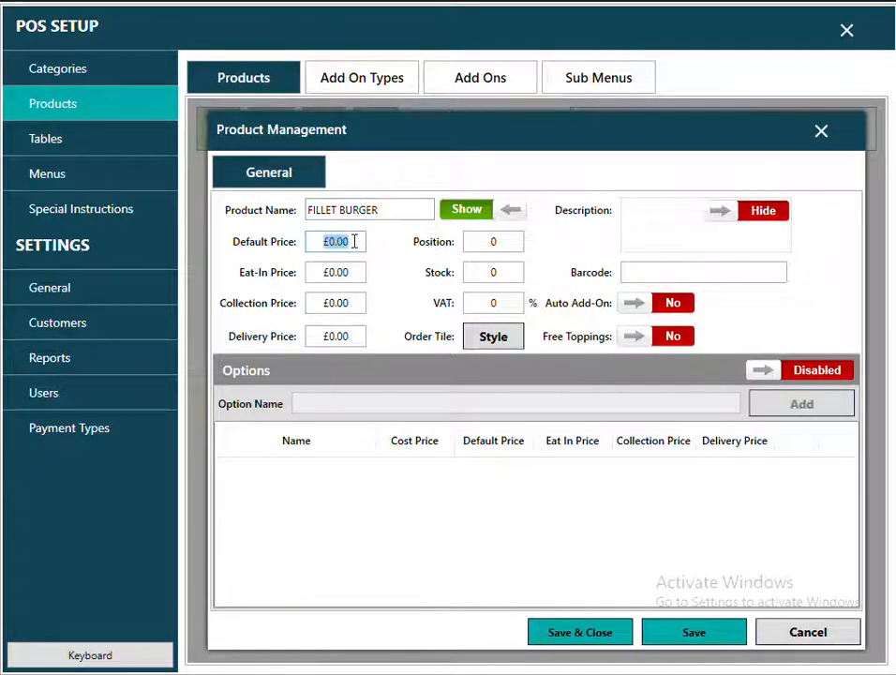
type("2.99")
left_click(698, 636)
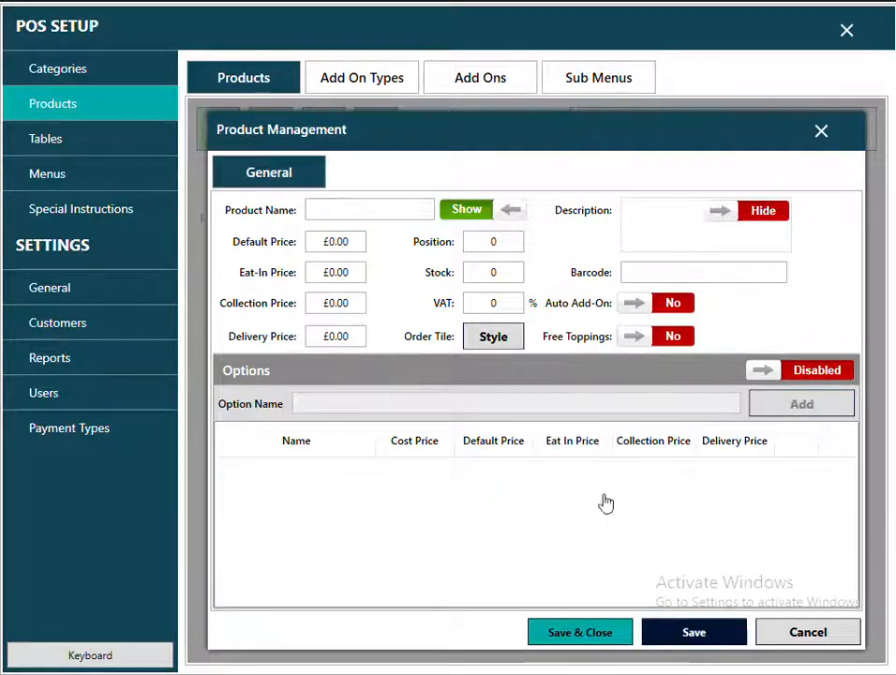
Name the next product ZINGER BURGER and add size options 1/4 and 1/2.
left_click(380, 210)
type("ZIN")
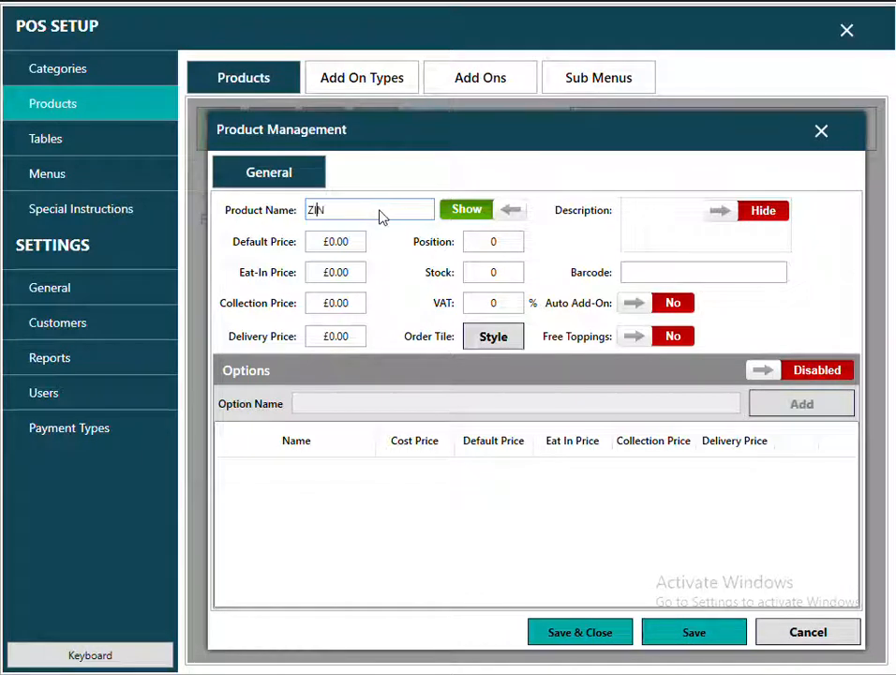
type("GER BURGER")
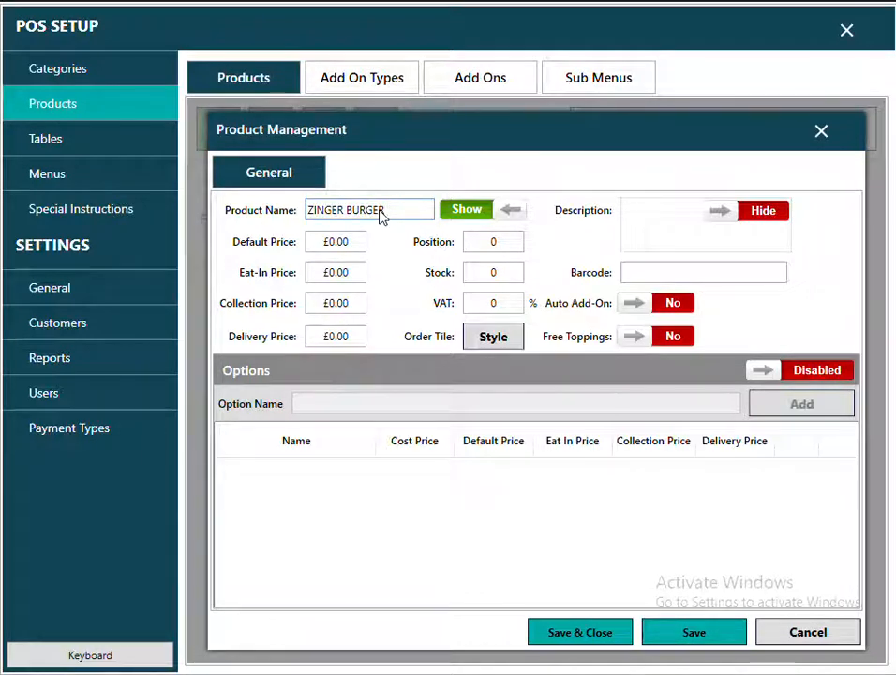
left_click_drag(395, 210, 302, 221)
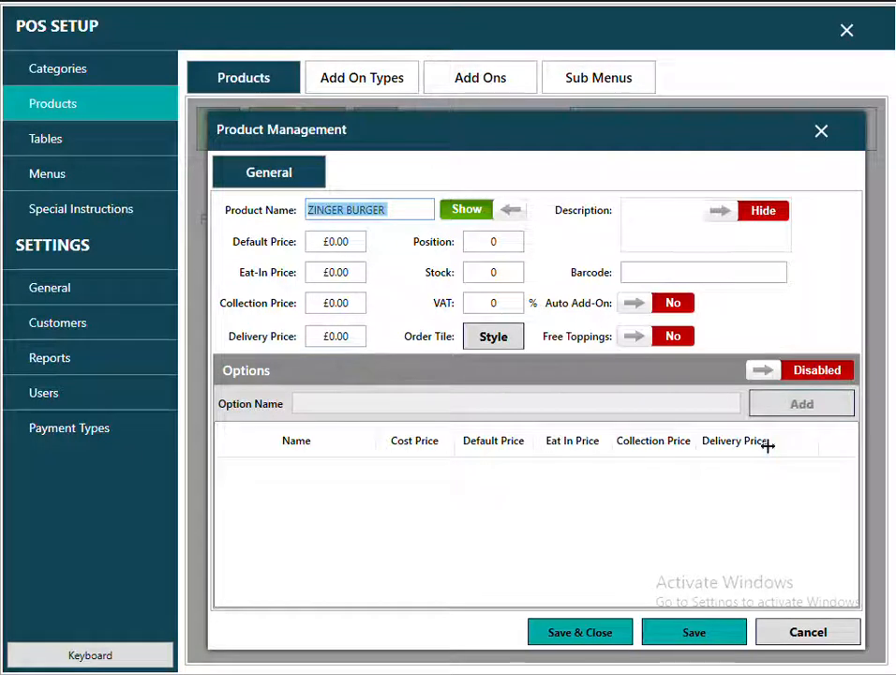
left_click(818, 375)
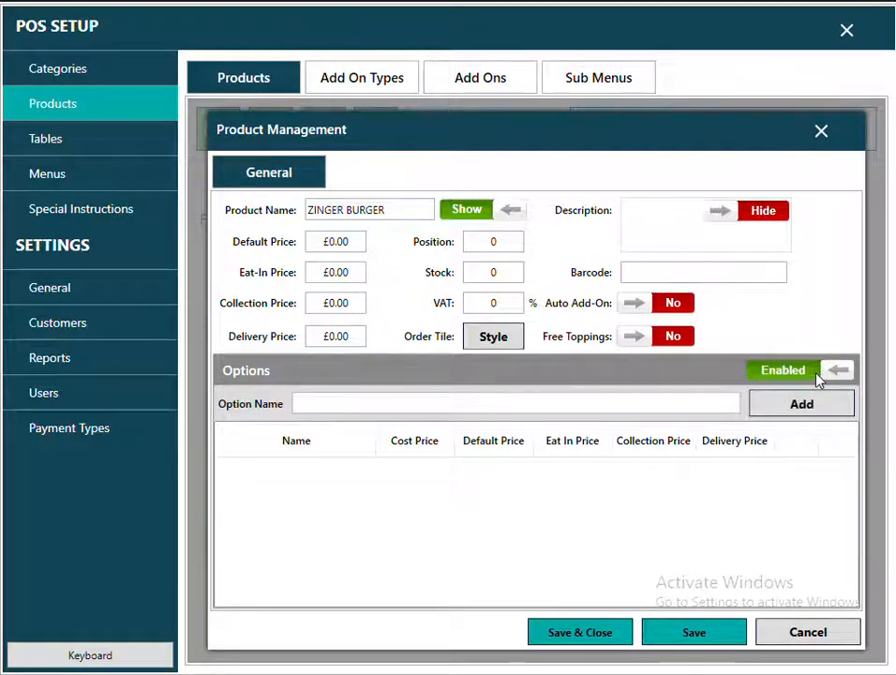
left_click(661, 403)
type("1")
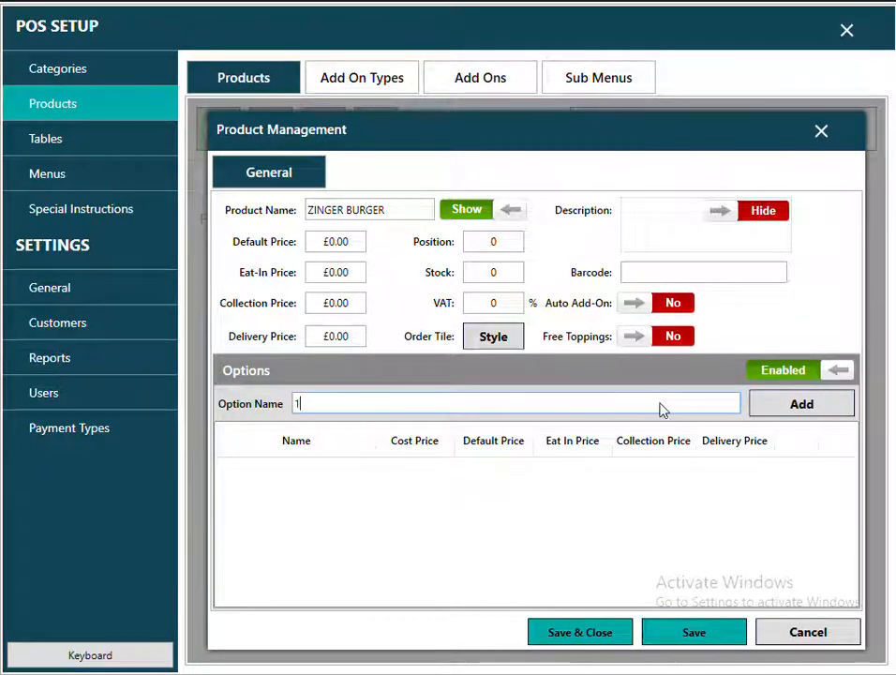
type("/4")
key("Return")
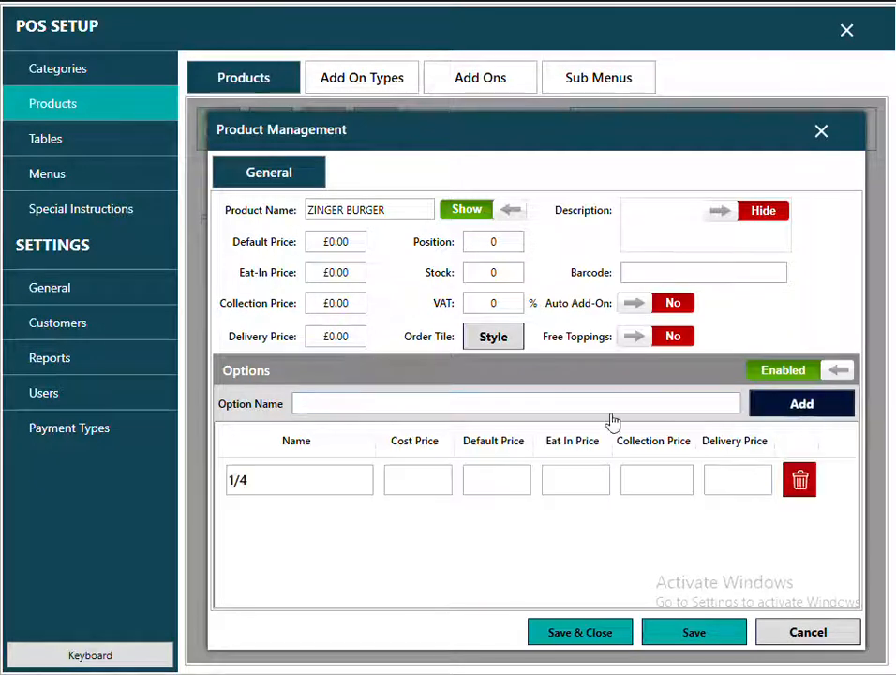
type("1/2")
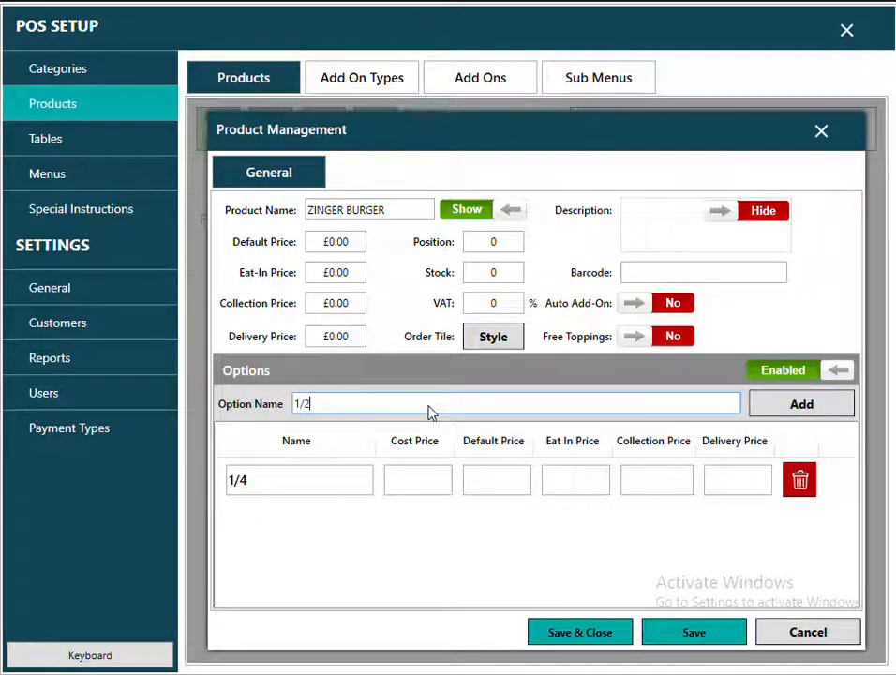
left_click(787, 410)
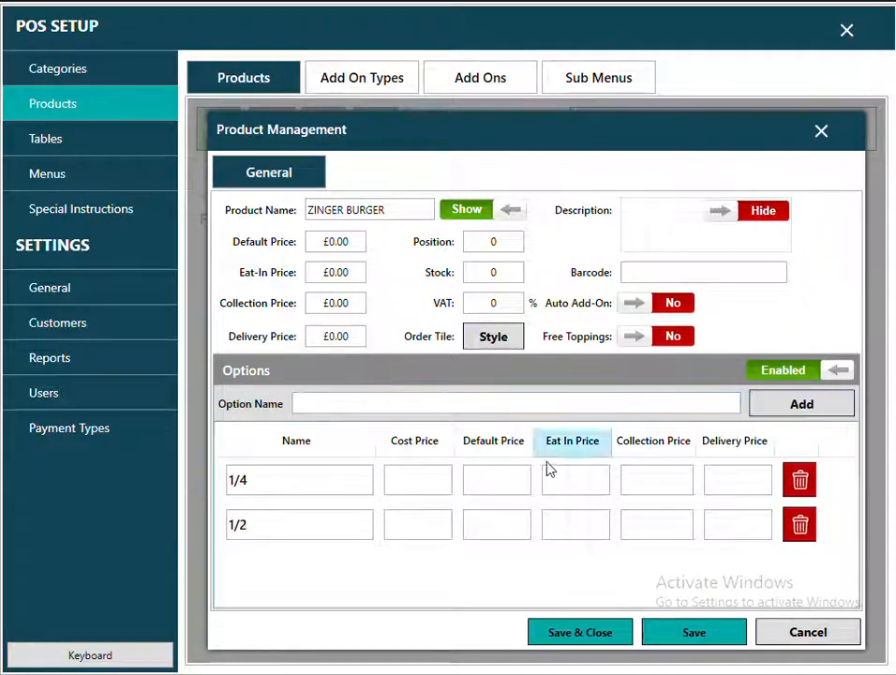
Price the 1/4 option at 3.25 and the 1/2 option at 4.25, then save.
left_click(498, 478)
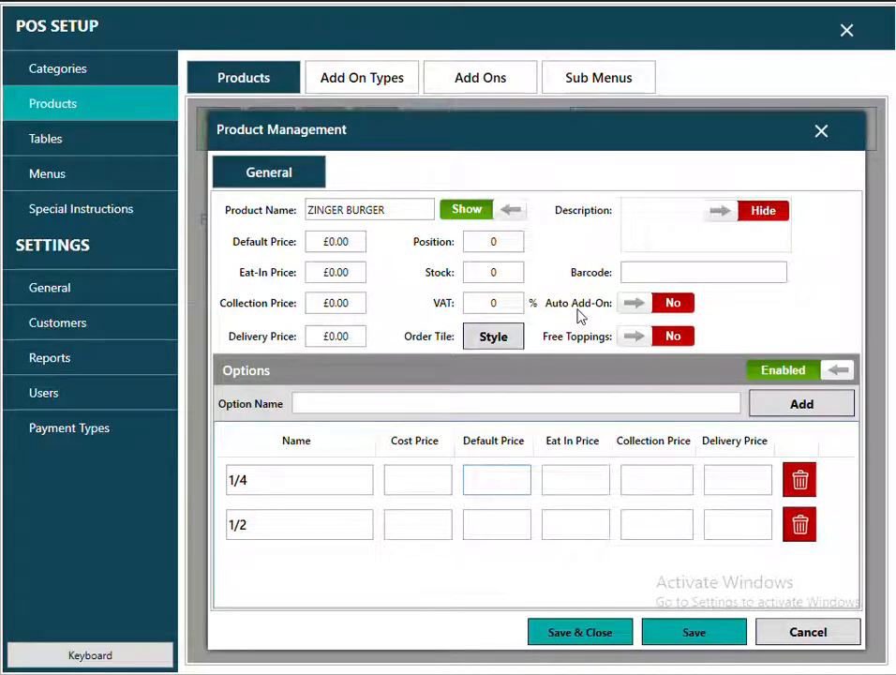
type("3.25")
left_click(512, 521)
type("4.25")
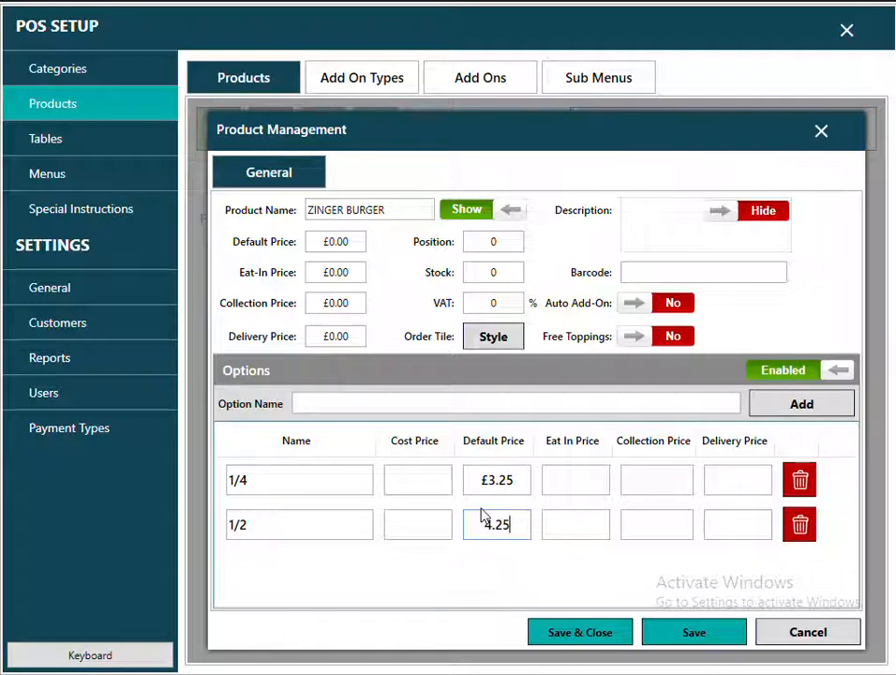
left_click(577, 633)
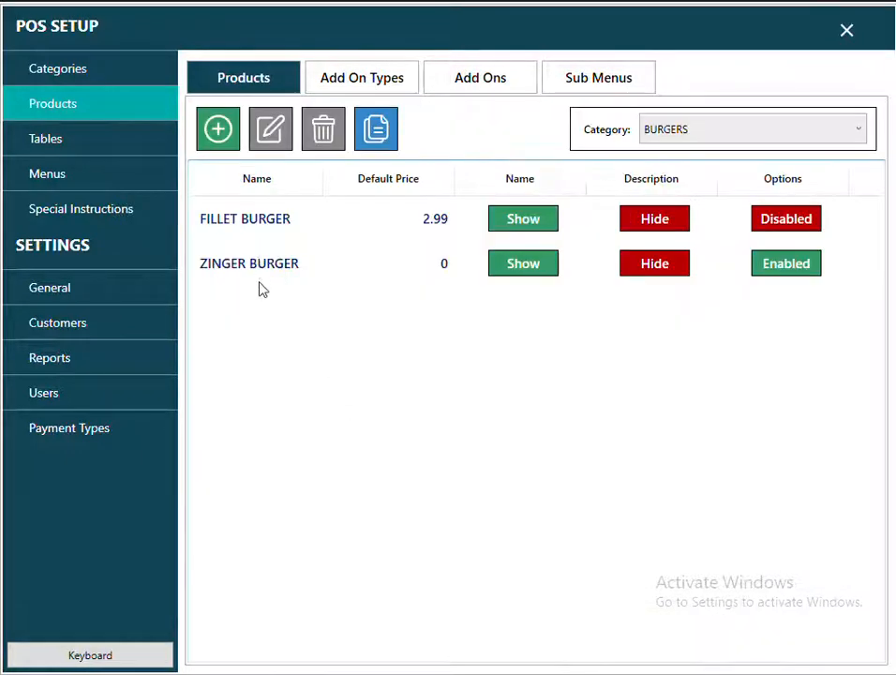
Check the BURGERS items on a take-away order screen, then close it.
left_click(847, 30)
left_click(183, 297)
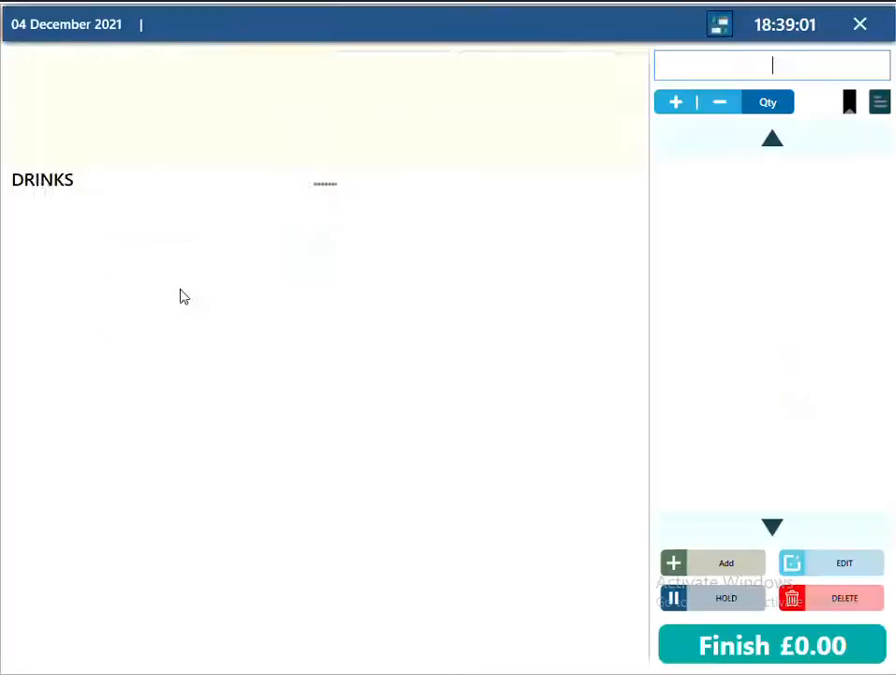
left_click(252, 100)
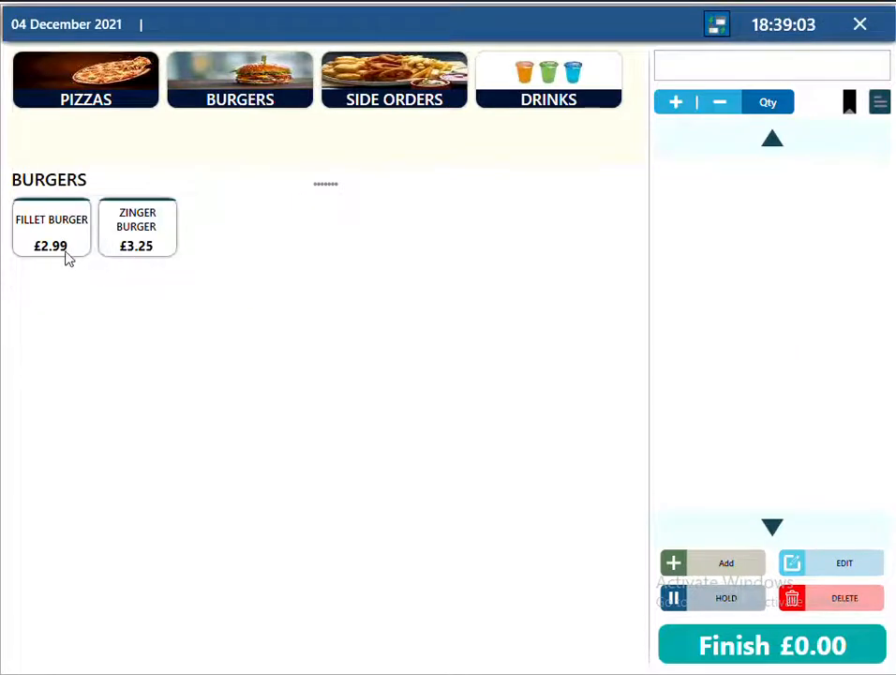
left_click(863, 26)
Enable Screen Edit Mode in General > Order Management and save.
left_click(568, 289)
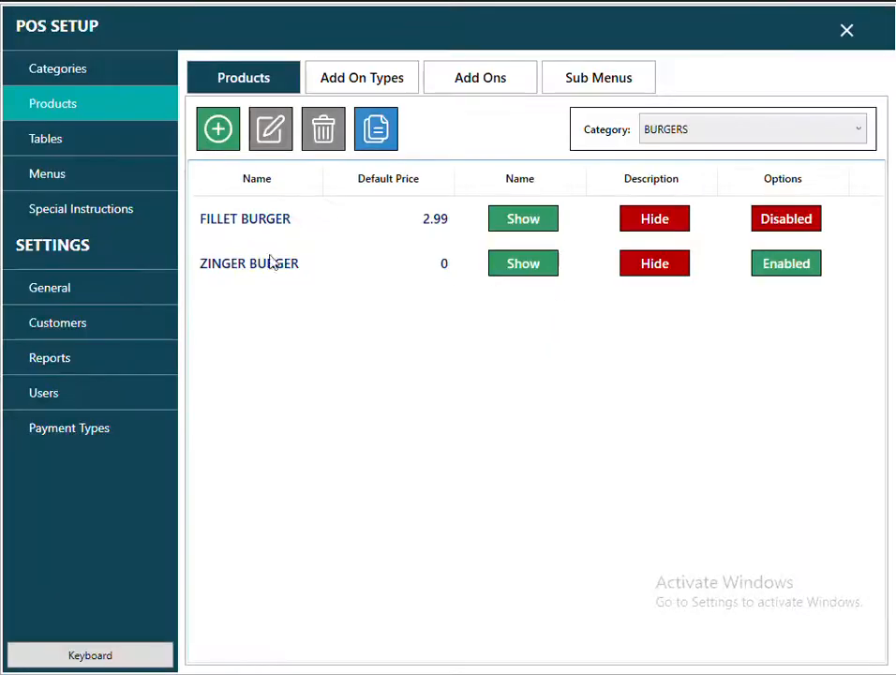
left_click(88, 292)
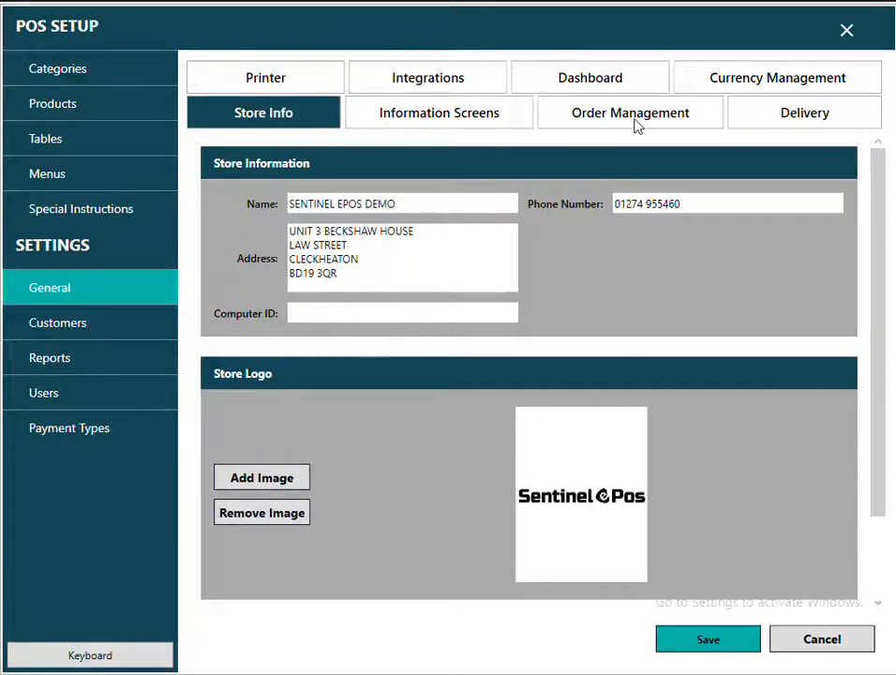
left_click(630, 118)
scroll(437, 379, "down", 3)
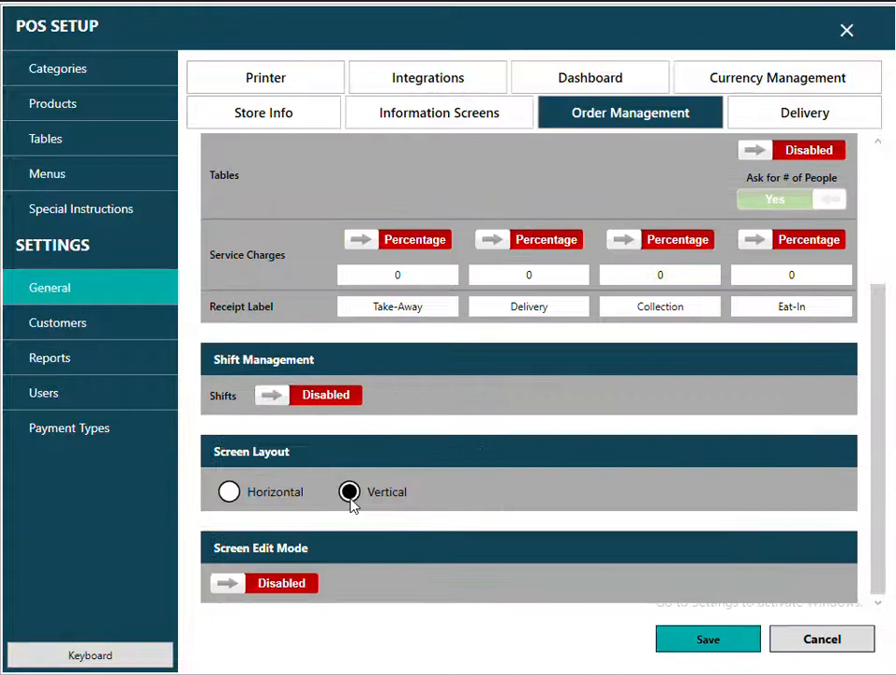
left_click(279, 585)
left_click(695, 645)
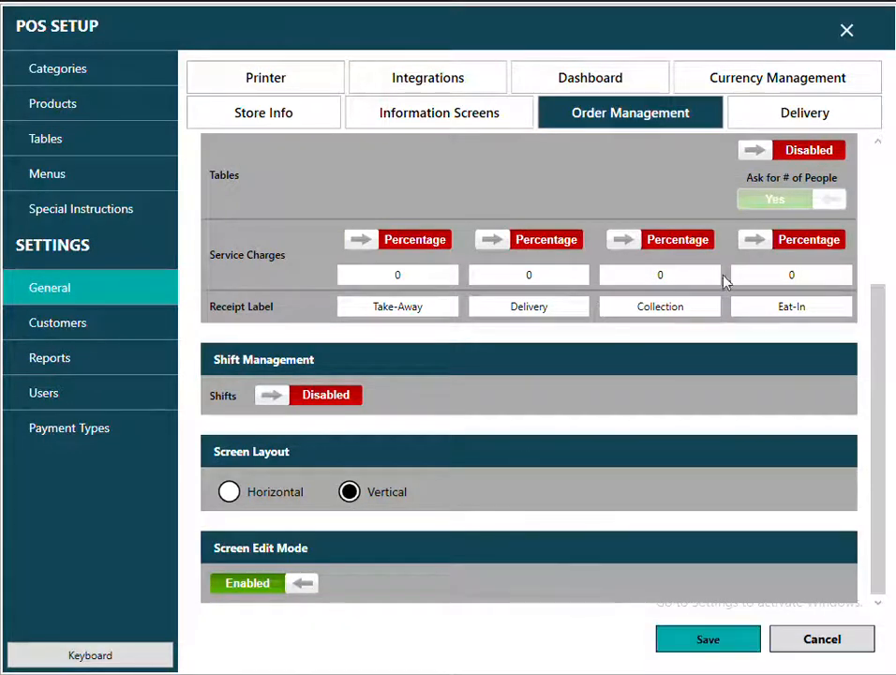
Leave POS Setup and return to the take-away order screen.
left_click(846, 35)
left_click(581, 294)
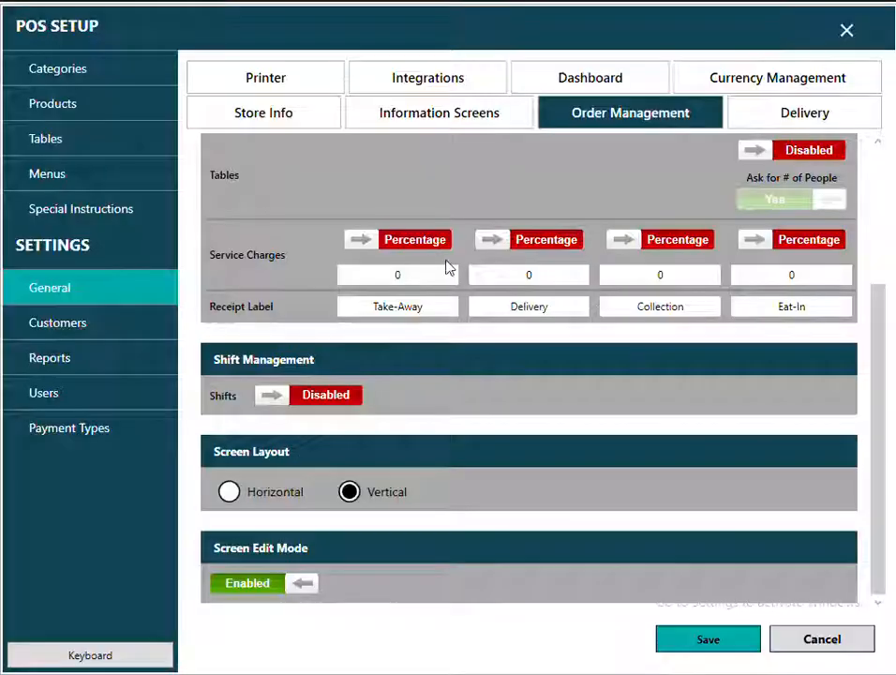
left_click(847, 33)
left_click(194, 284)
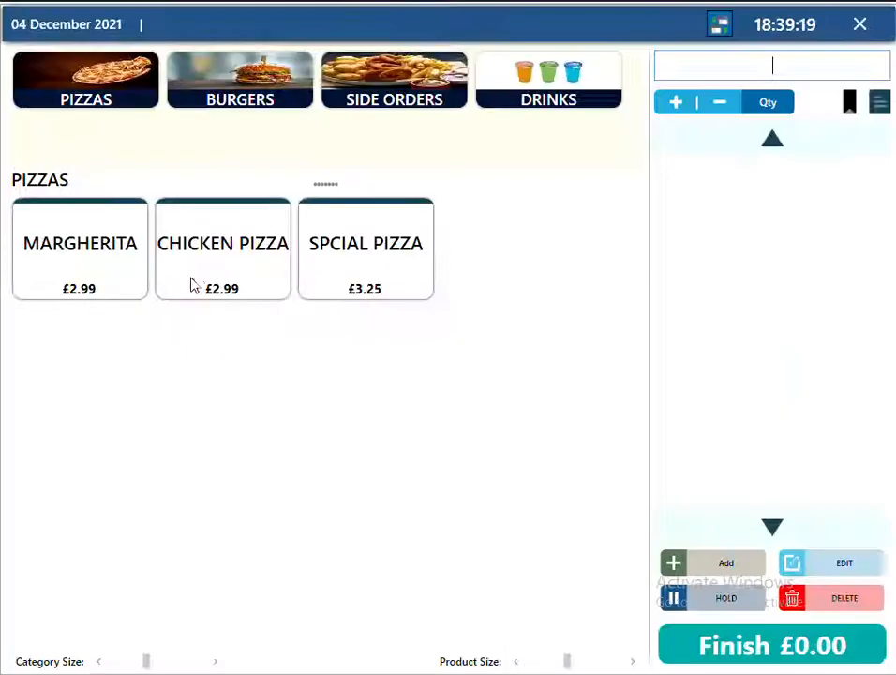
Drag the Product Size slider right to enlarge the BURGERS tiles, then reopen manager setup.
left_click(250, 79)
left_click(527, 662)
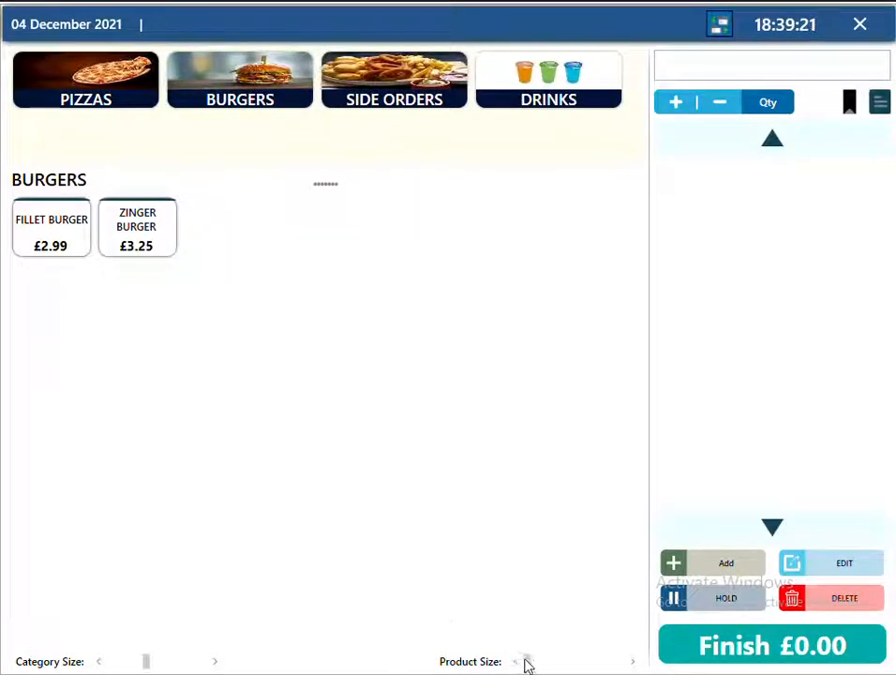
left_click_drag(559, 668, 659, 662)
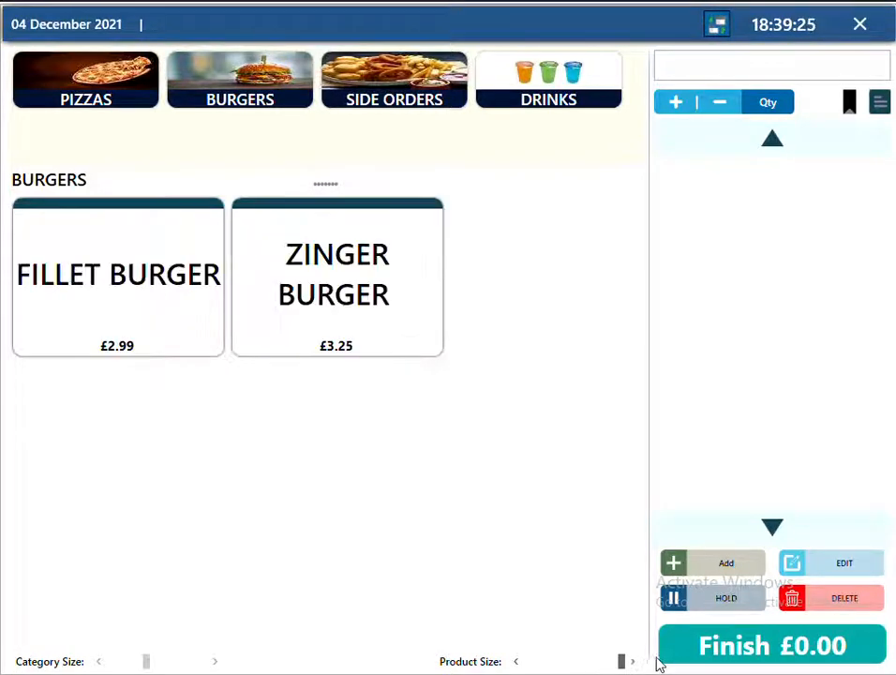
left_click(861, 27)
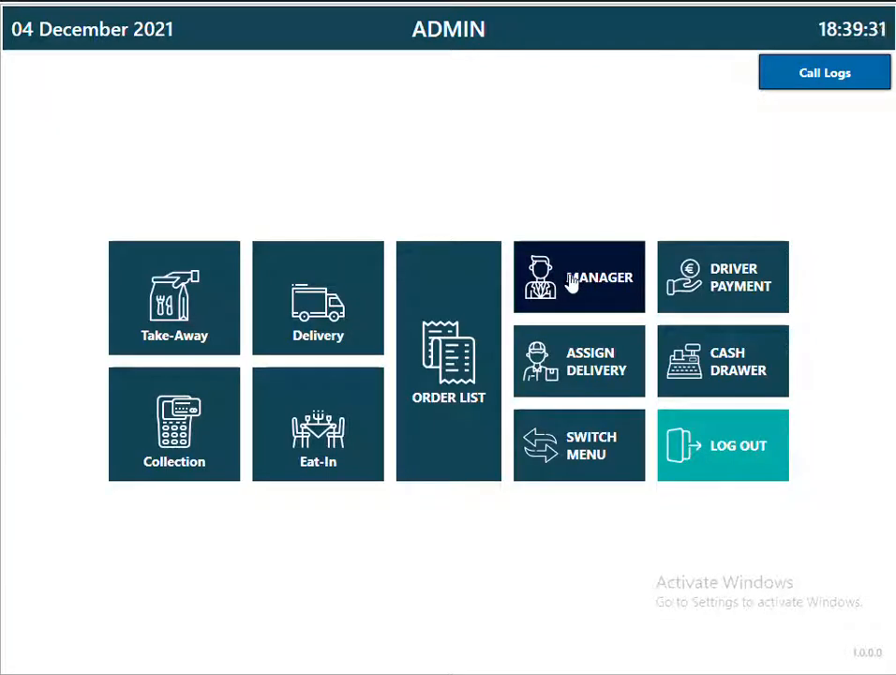
left_click(571, 284)
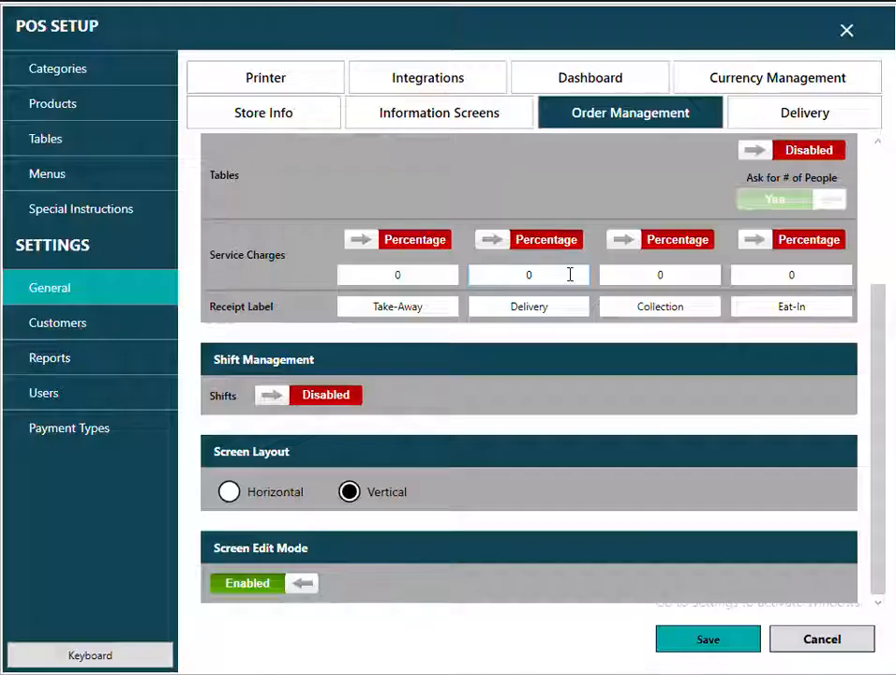
Open FILLET BURGER for editing from the BURGERS products list.
left_click(47, 111)
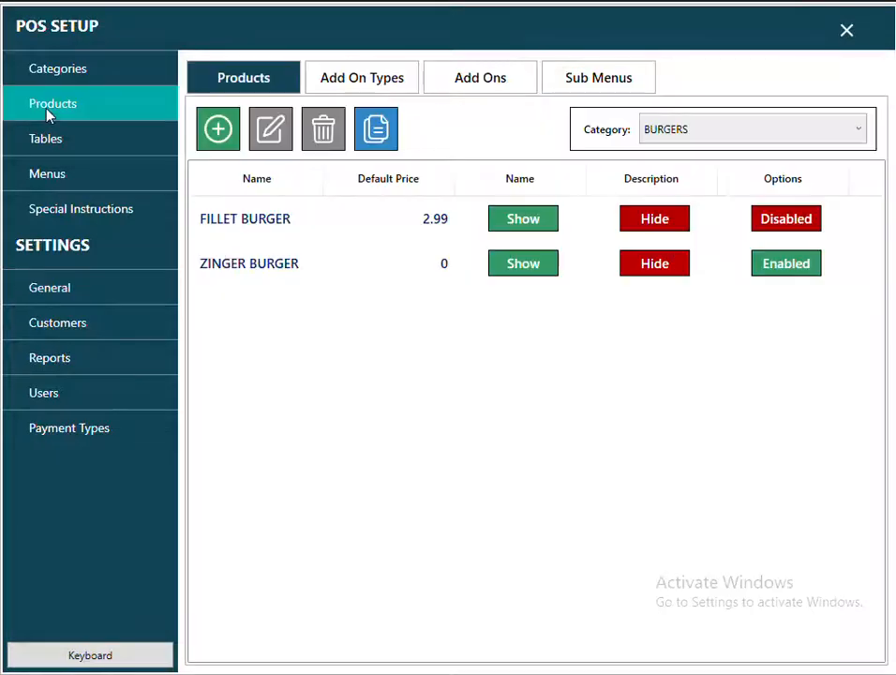
left_click(692, 136)
left_click(675, 180)
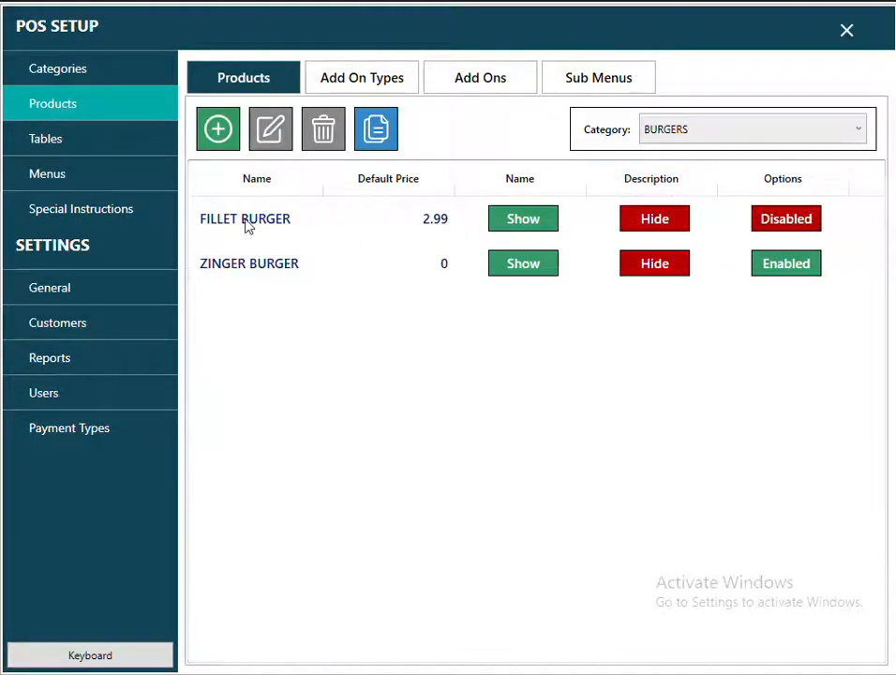
left_click(251, 224)
left_click(250, 268)
left_click(249, 224)
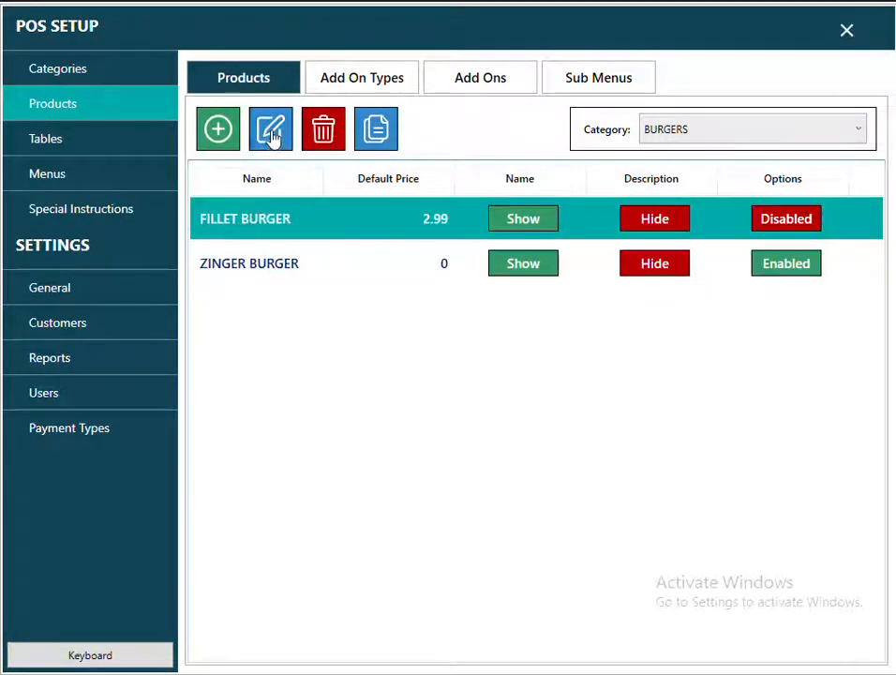
left_click(271, 133)
Style the FILLET BURGER tile with a cyan back colour and black font, then save.
left_click(493, 339)
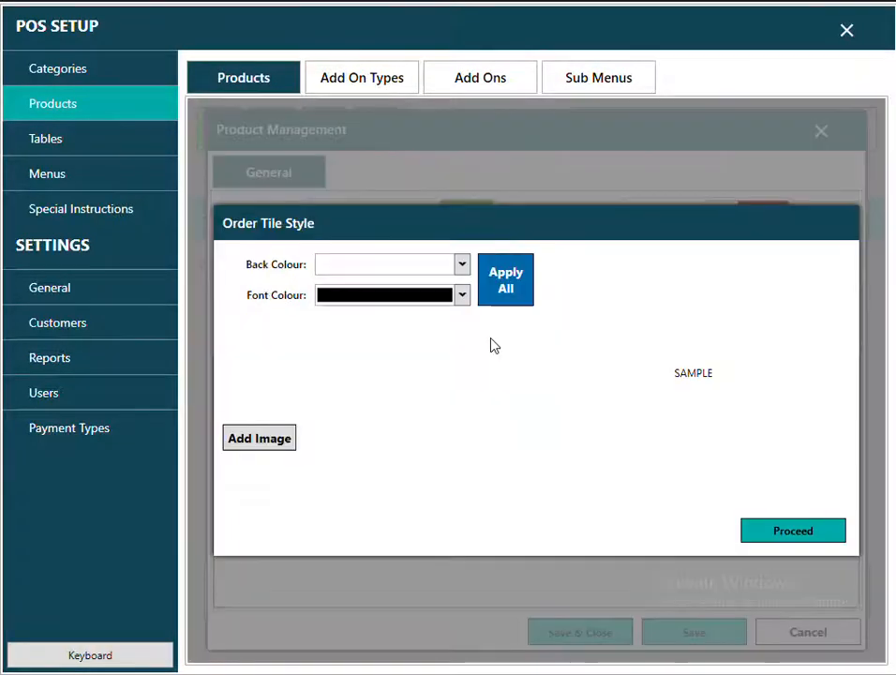
left_click(462, 266)
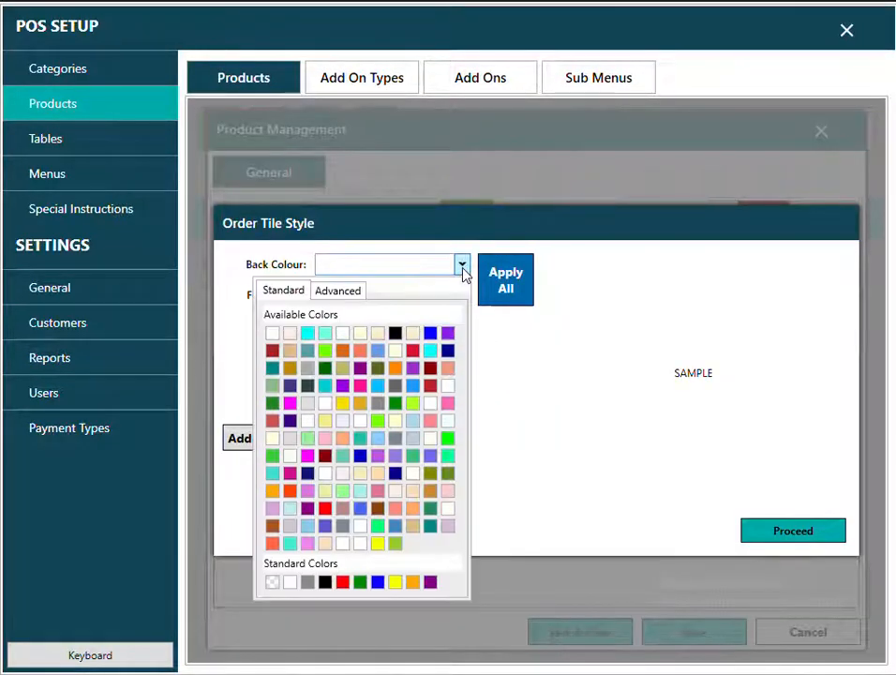
left_click(324, 333)
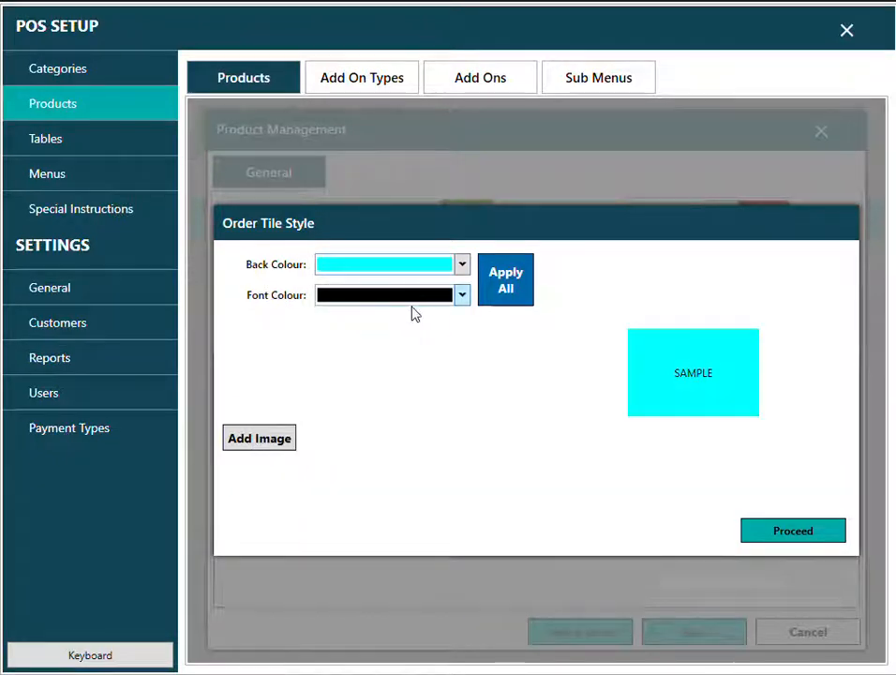
left_click(462, 298)
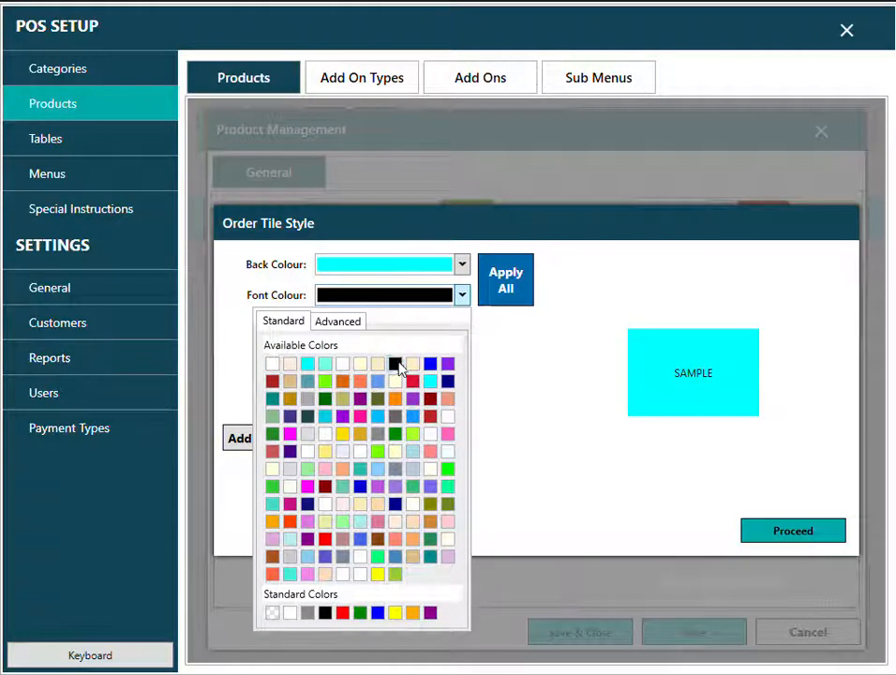
left_click(395, 364)
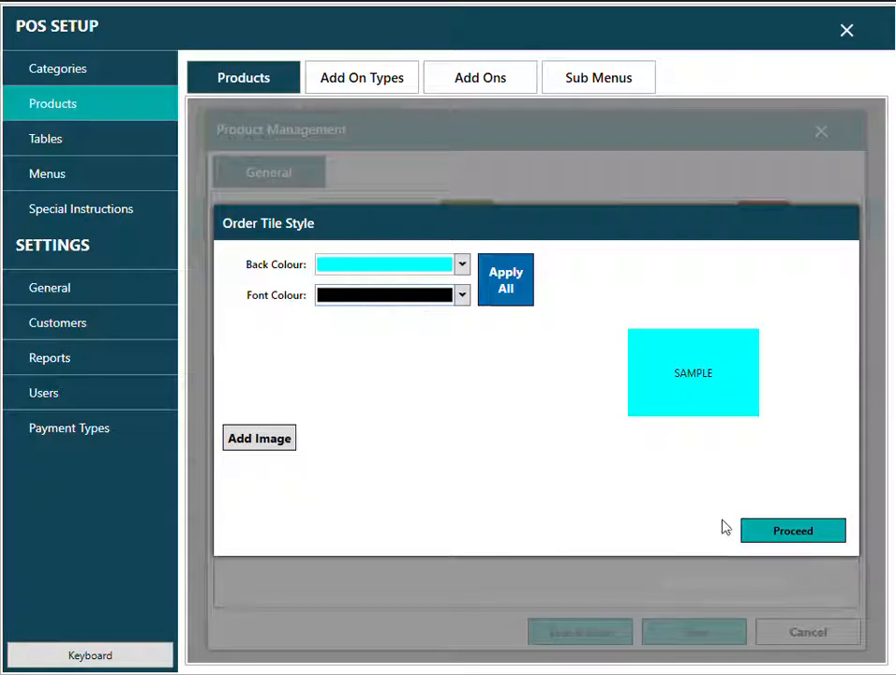
left_click(775, 532)
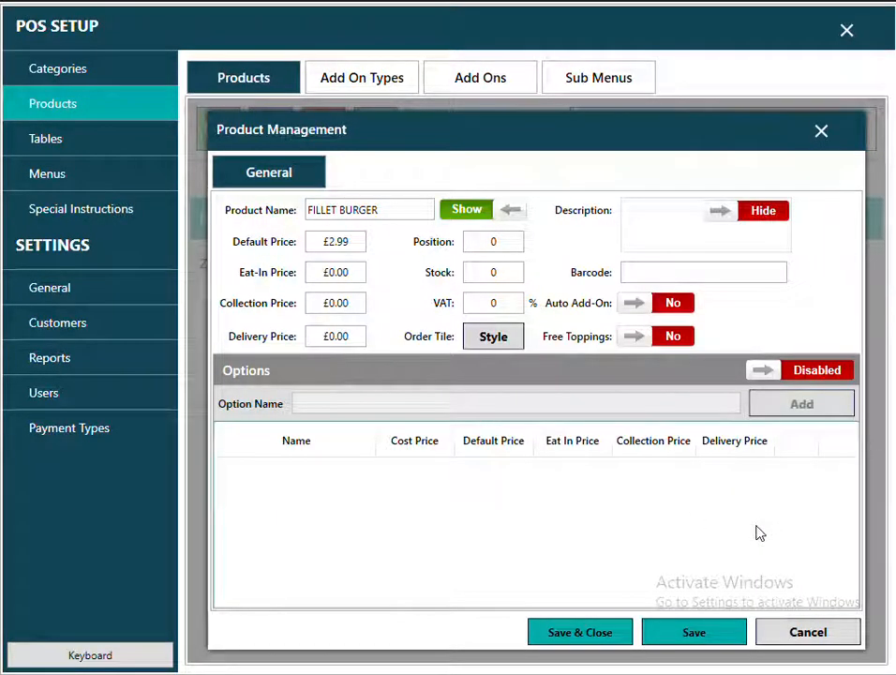
left_click(593, 634)
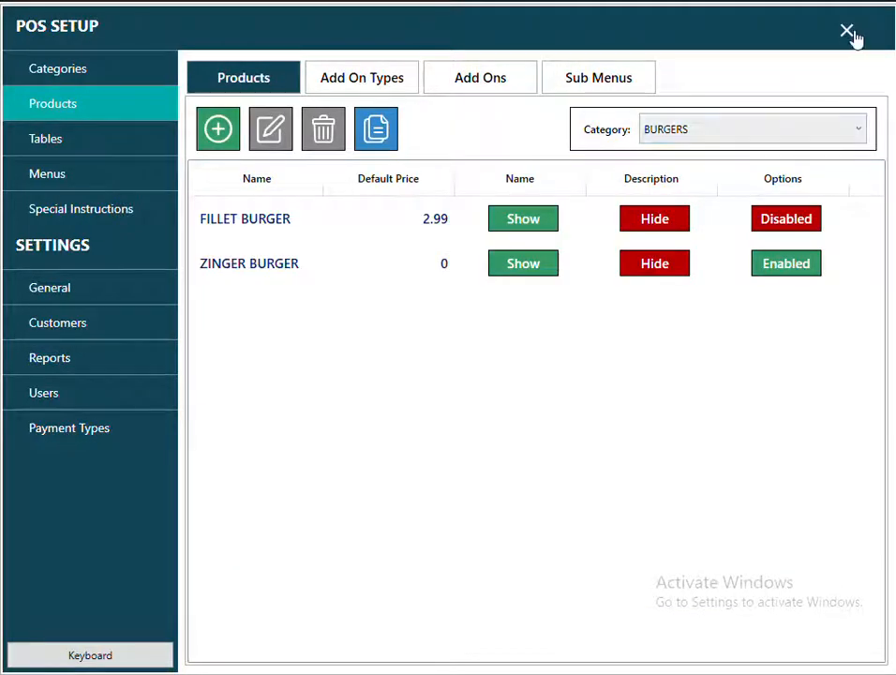
Check the cyan FILLET BURGER tile on the take-away burgers screen, then reopen manager setup.
left_click(850, 34)
left_click(164, 330)
left_click(264, 105)
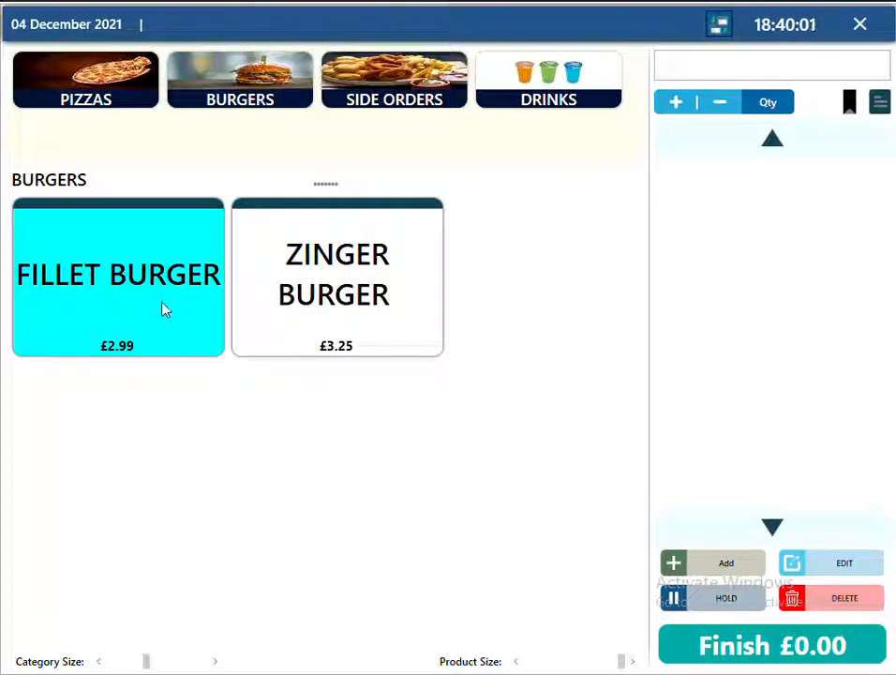
left_click(860, 28)
left_click(592, 284)
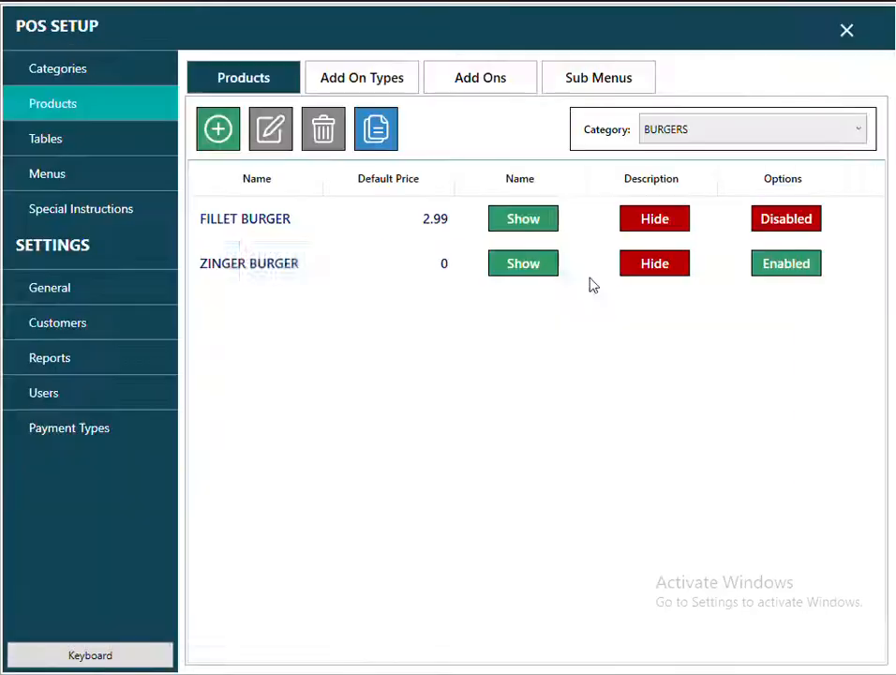
Set the ZINGER BURGER tile style to a black background with orange text.
left_click(290, 267)
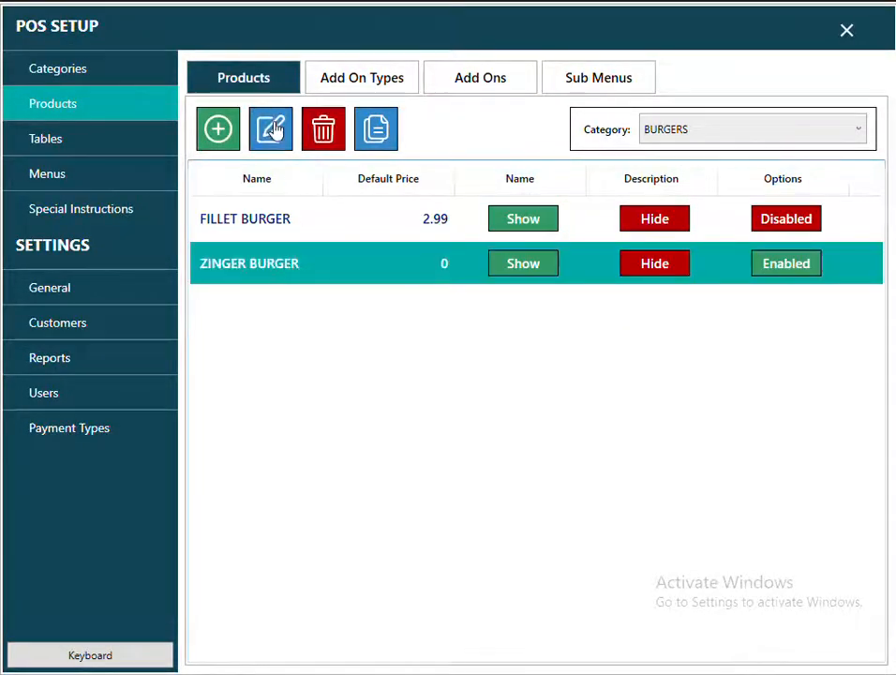
left_click(274, 133)
left_click(494, 339)
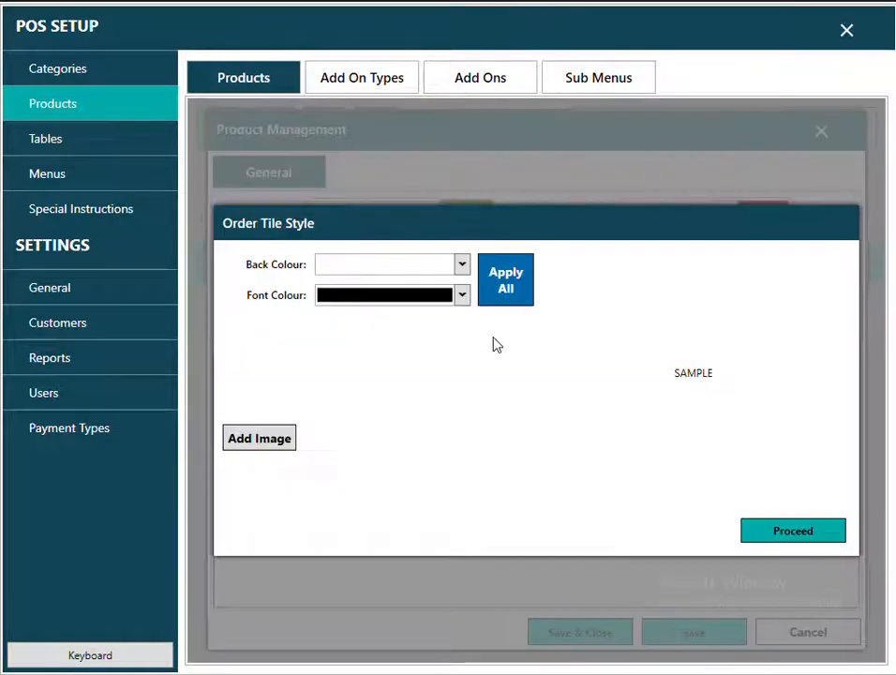
left_click(461, 296)
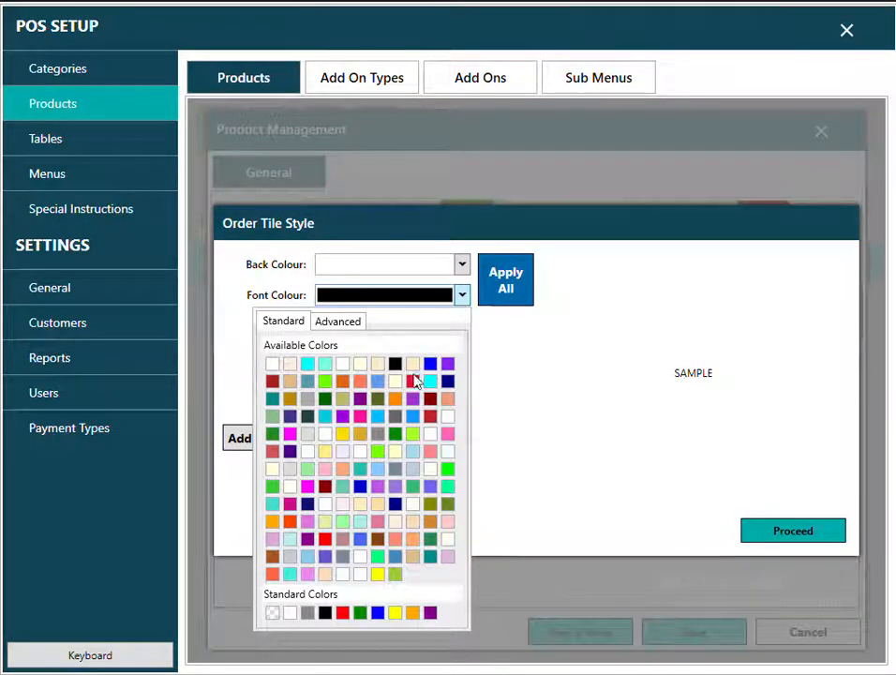
left_click(394, 399)
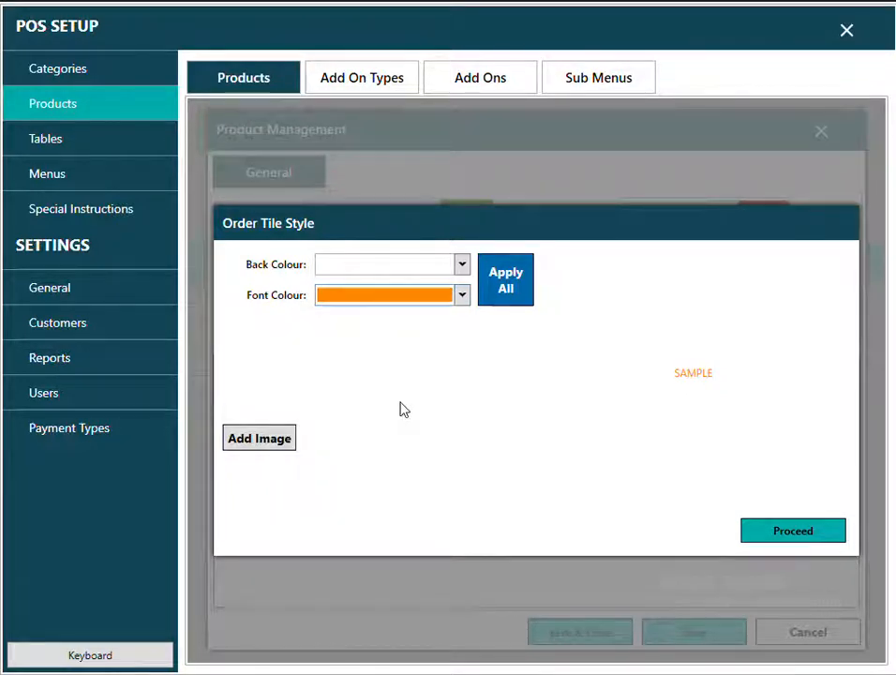
left_click(462, 295)
left_click(394, 362)
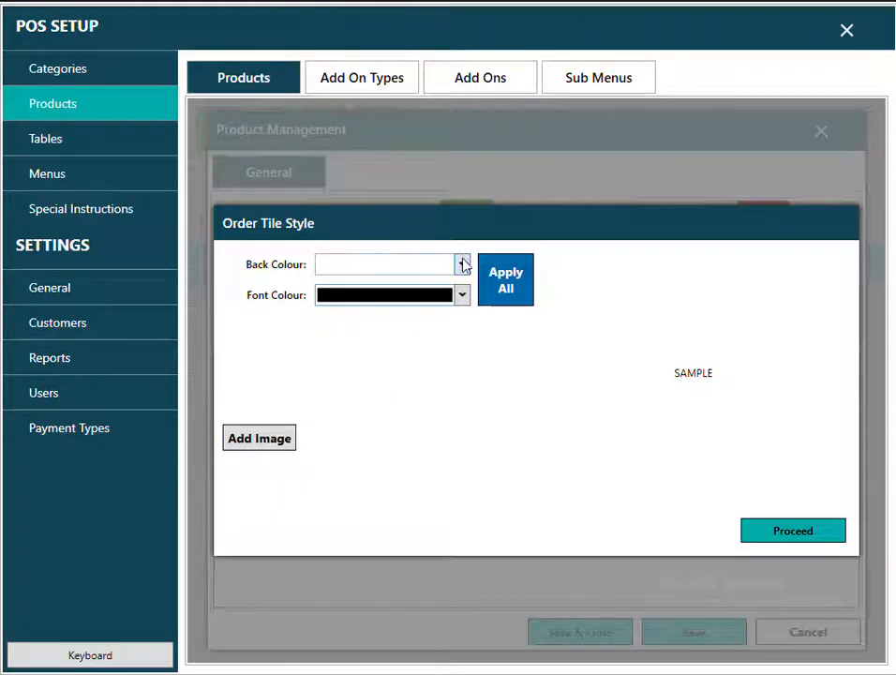
left_click(463, 266)
left_click(394, 333)
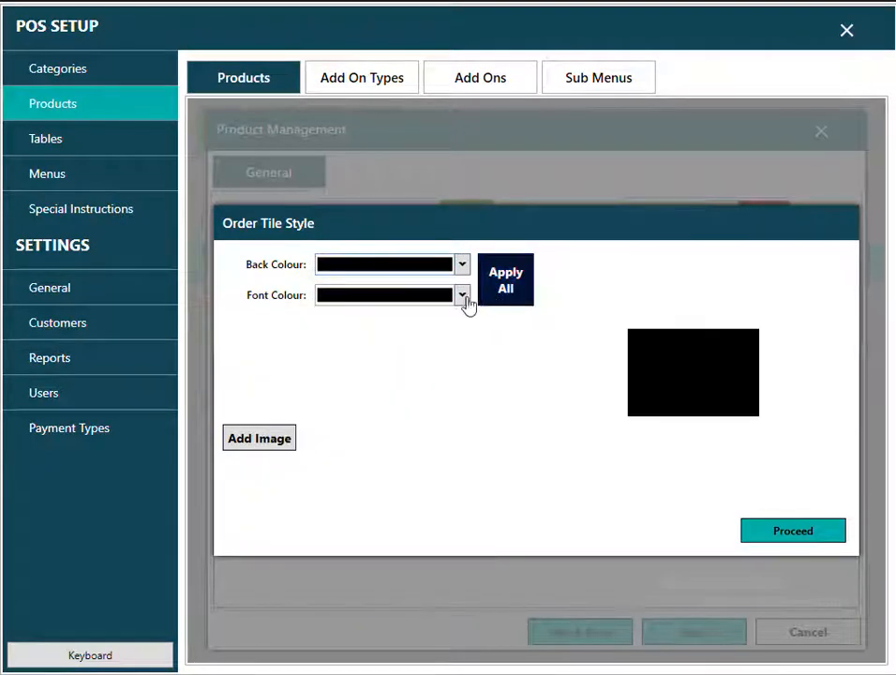
left_click(462, 297)
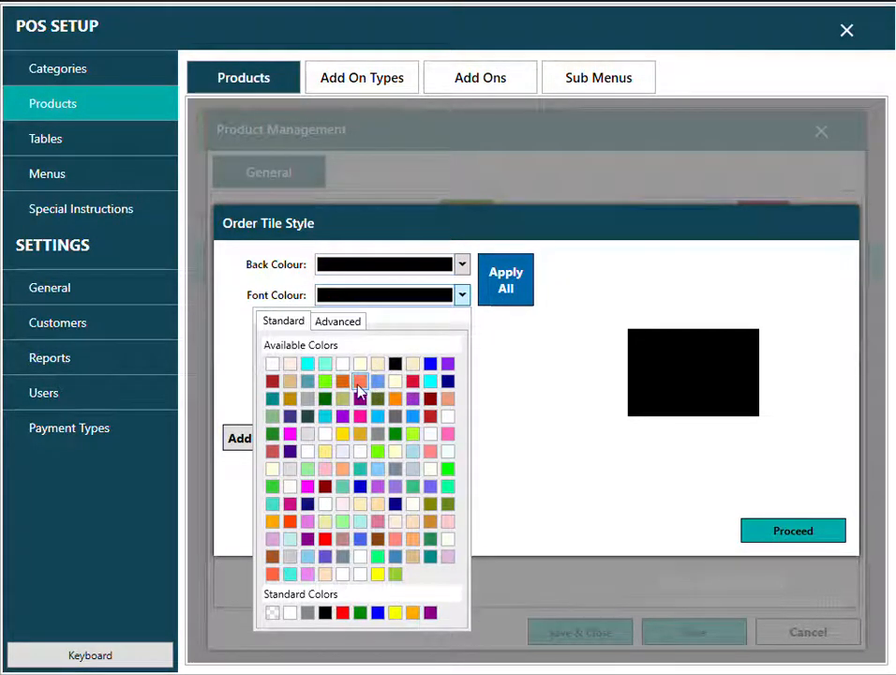
left_click(394, 405)
Apply the black-and-orange tile style to all products and save the product.
left_click(505, 286)
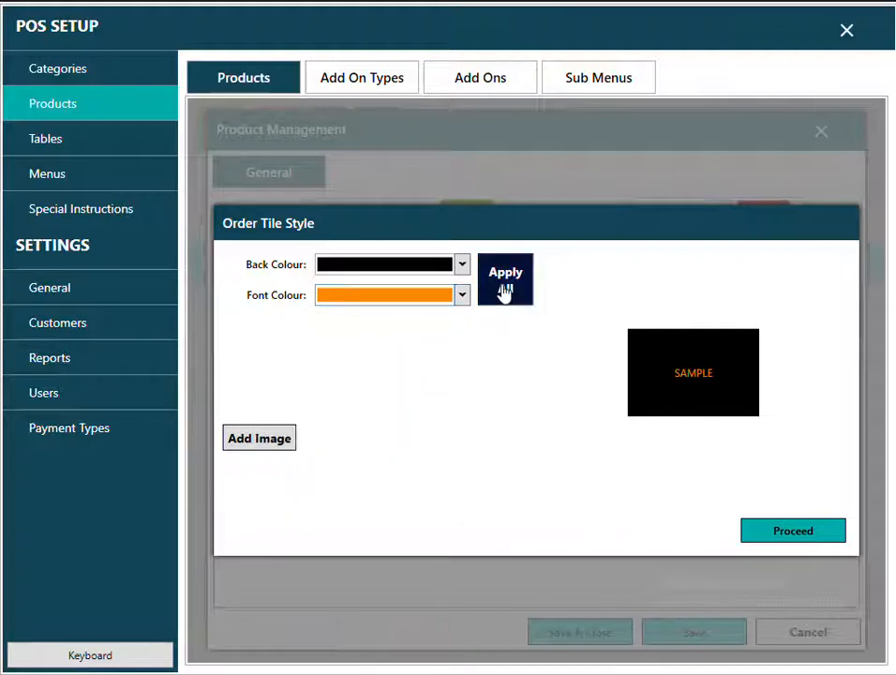
left_click(542, 394)
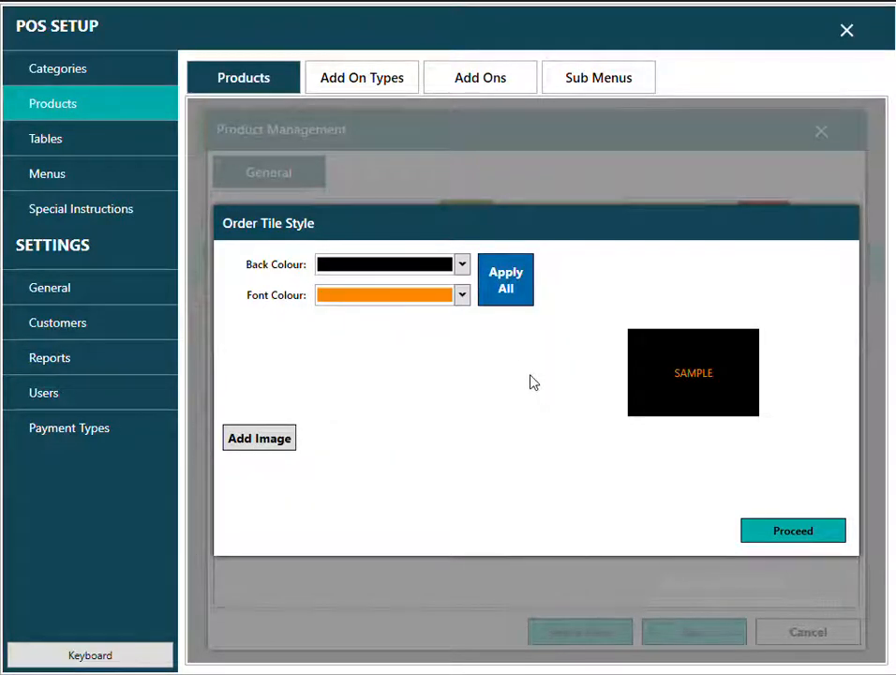
left_click(776, 533)
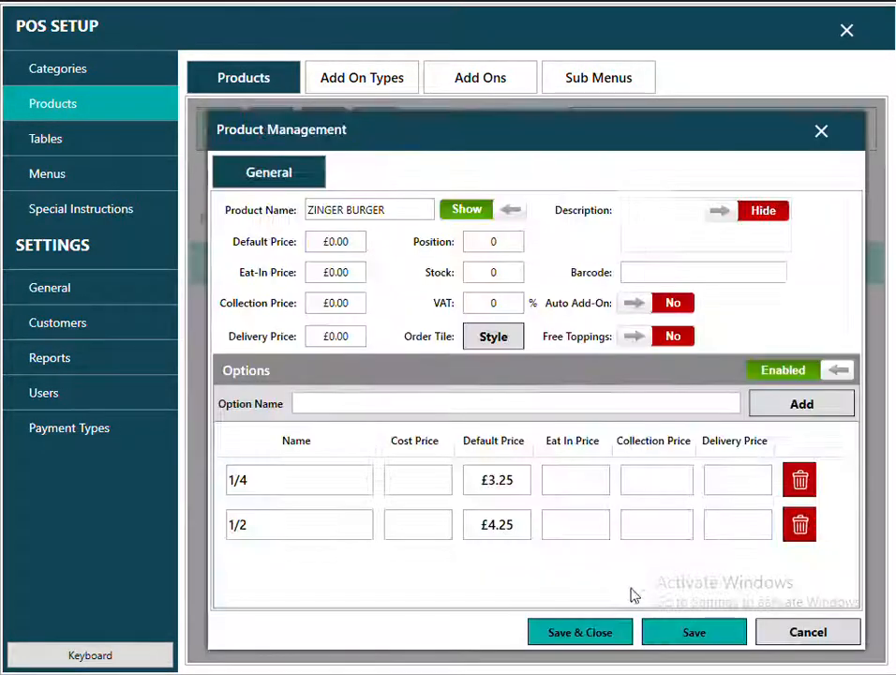
left_click(598, 634)
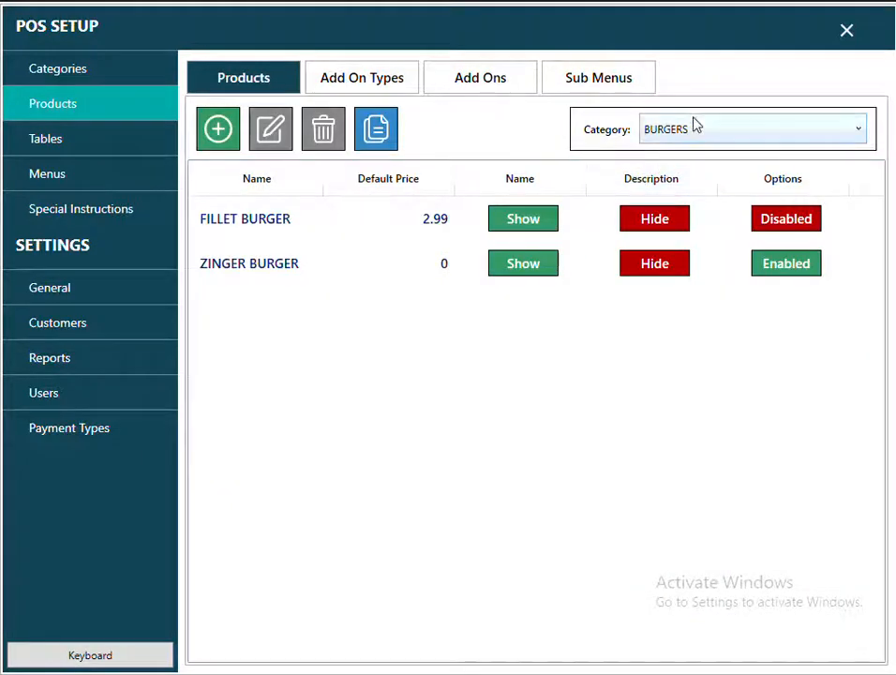
Check the new black-and-orange tiles on the take-away burgers screen.
left_click(849, 33)
left_click(150, 312)
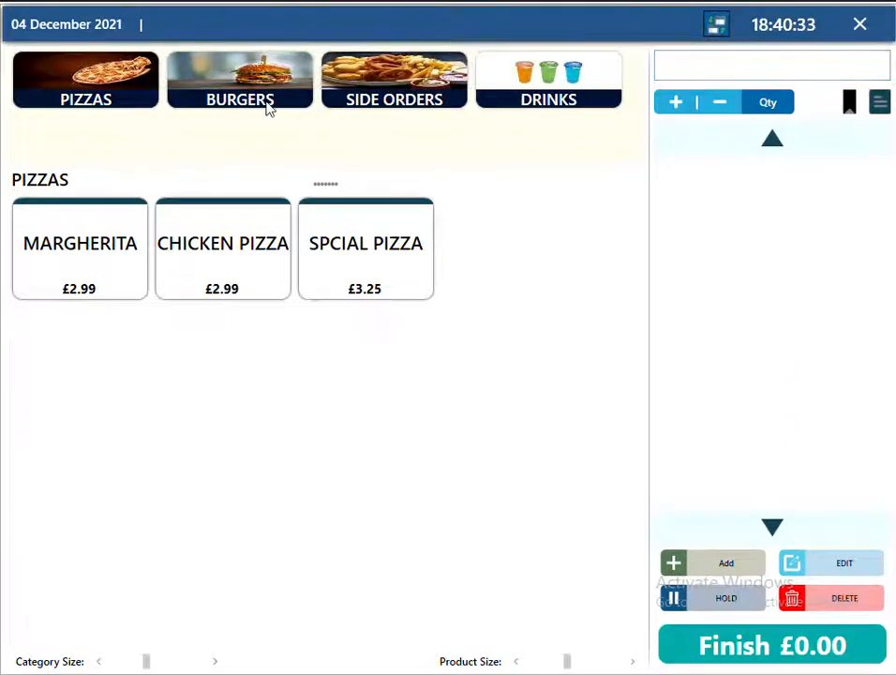
left_click(269, 110)
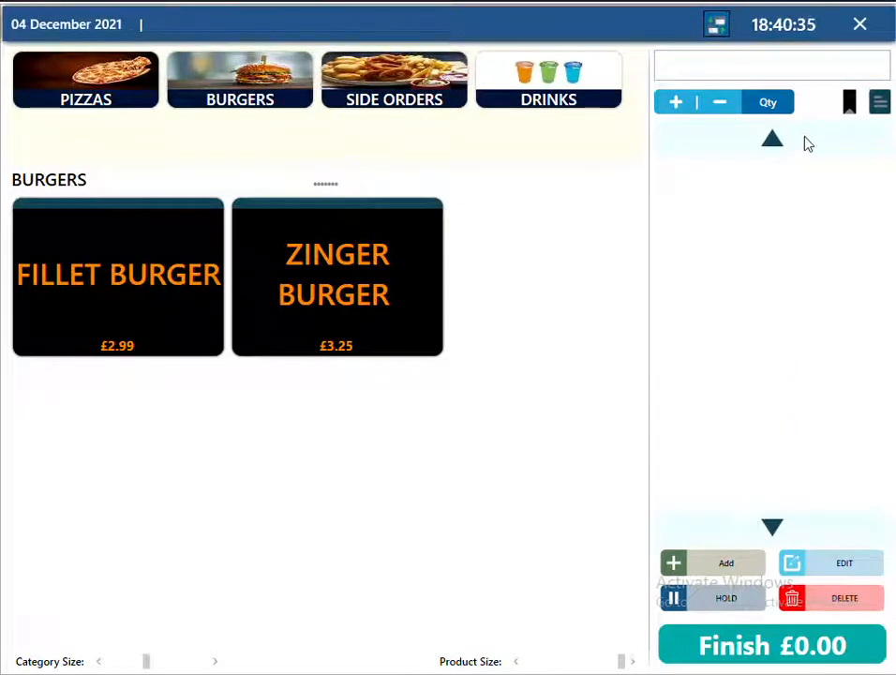
left_click(863, 26)
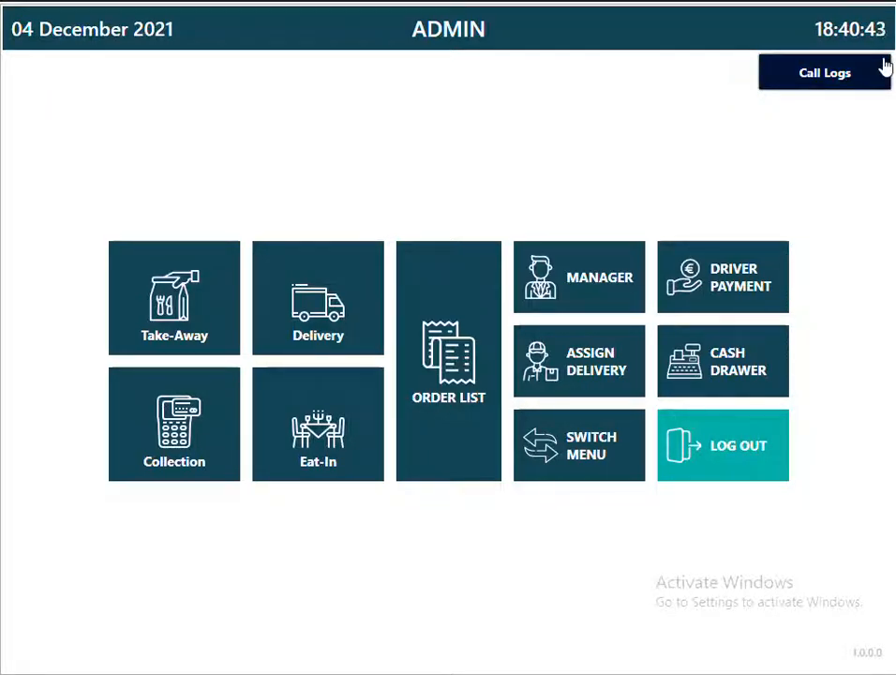
Open the General Order Management settings in manager setup.
left_click(582, 271)
left_click(90, 288)
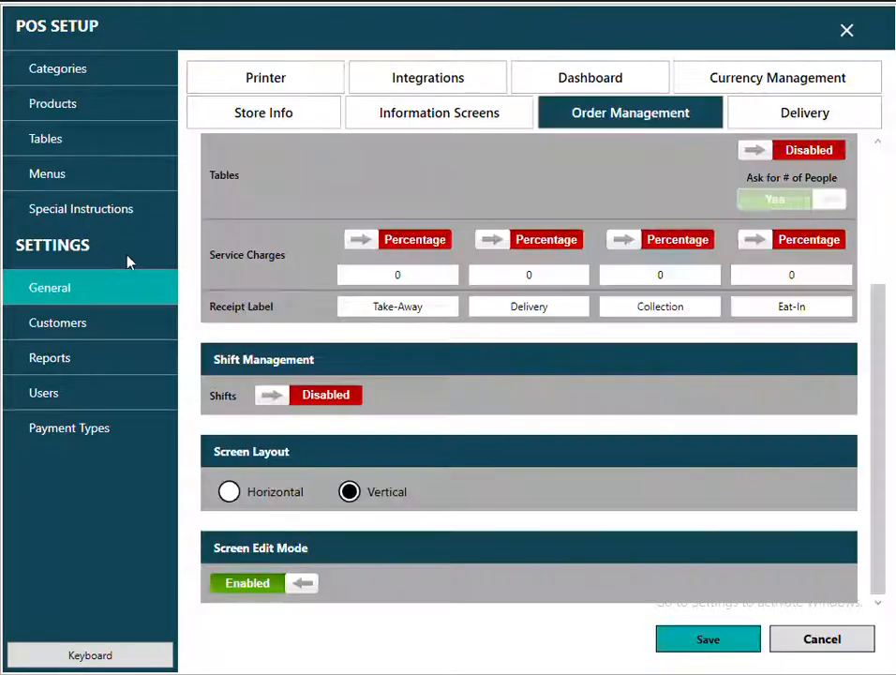
scroll(605, 325, "up", 1)
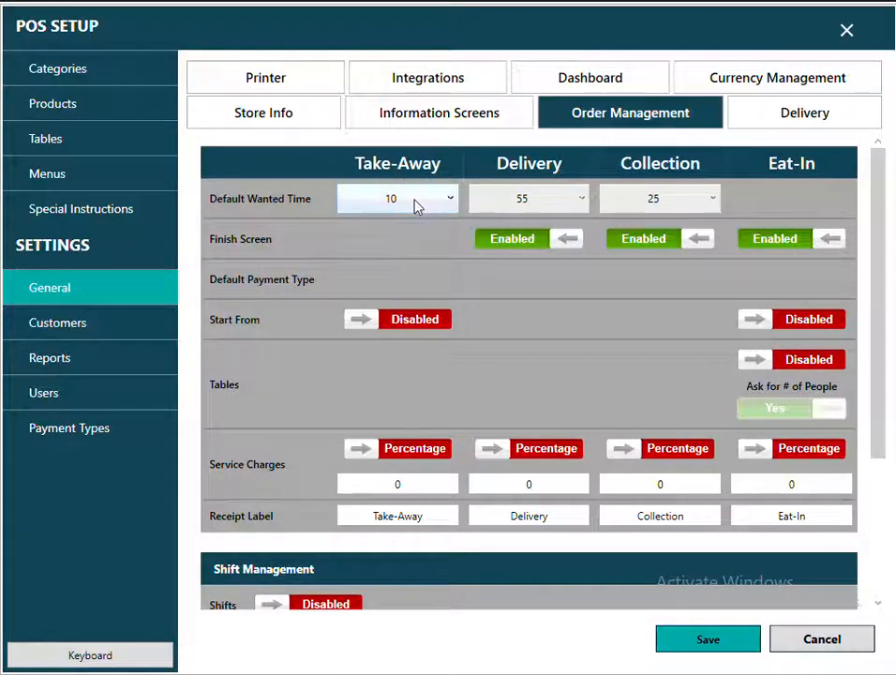
Set Take-Away default wanted time to 5, keeping Delivery at 55.
left_click(415, 201)
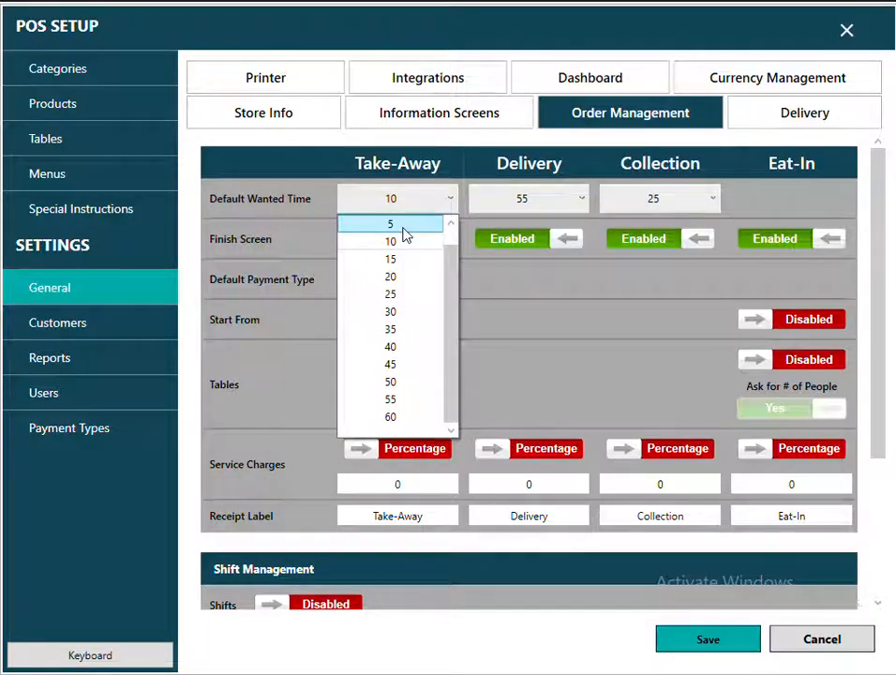
left_click(403, 226)
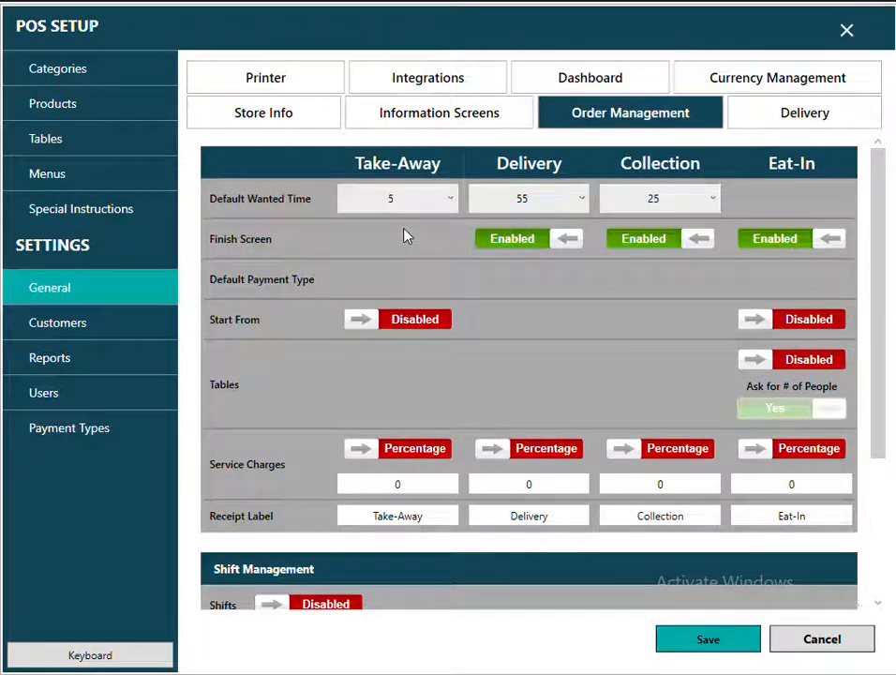
left_click(580, 202)
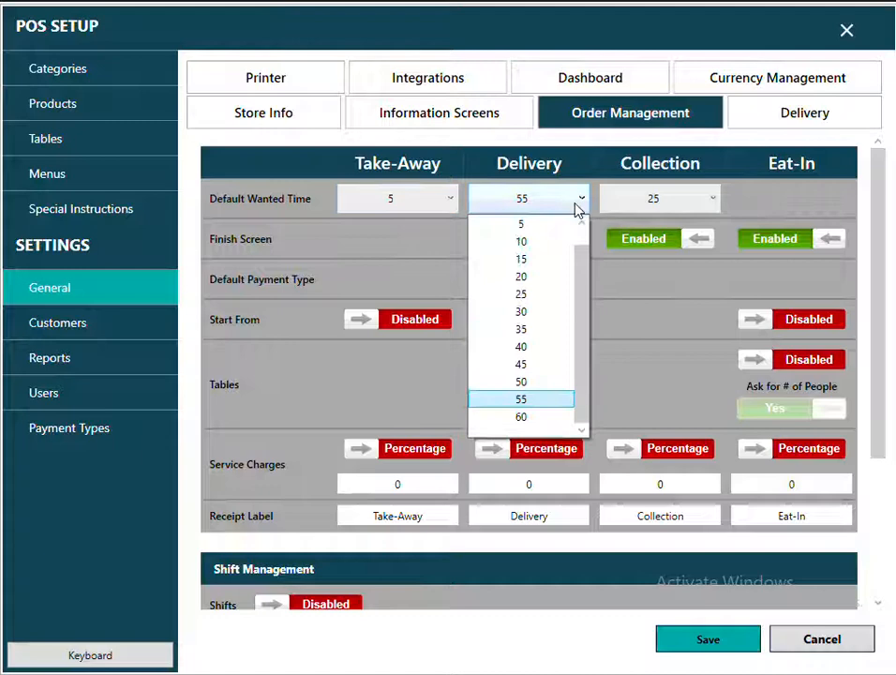
left_click(531, 401)
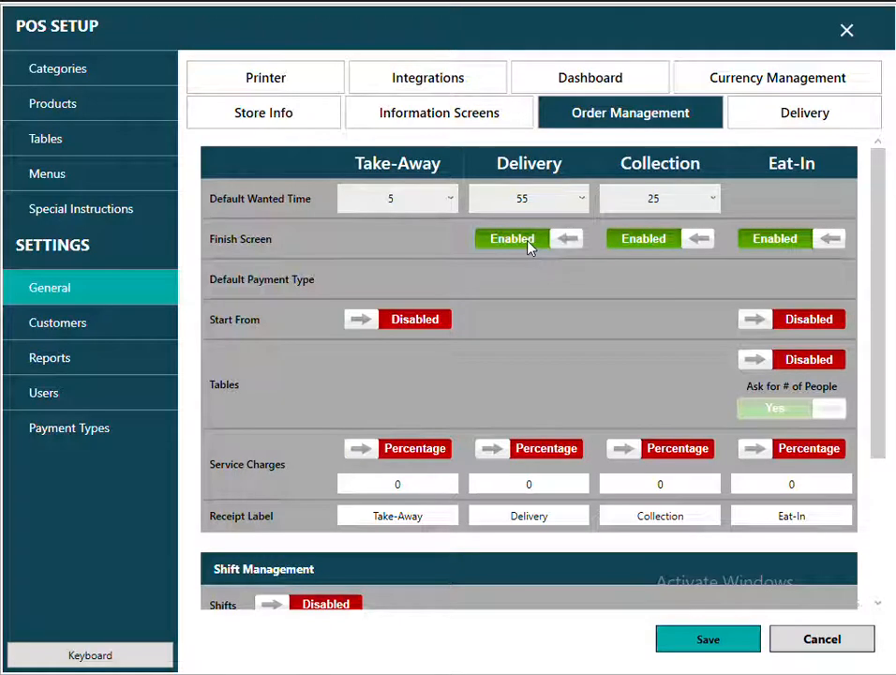
Leave the Delivery finish screen and payment type unchanged, and save the settings.
left_click(530, 246)
left_click(581, 283)
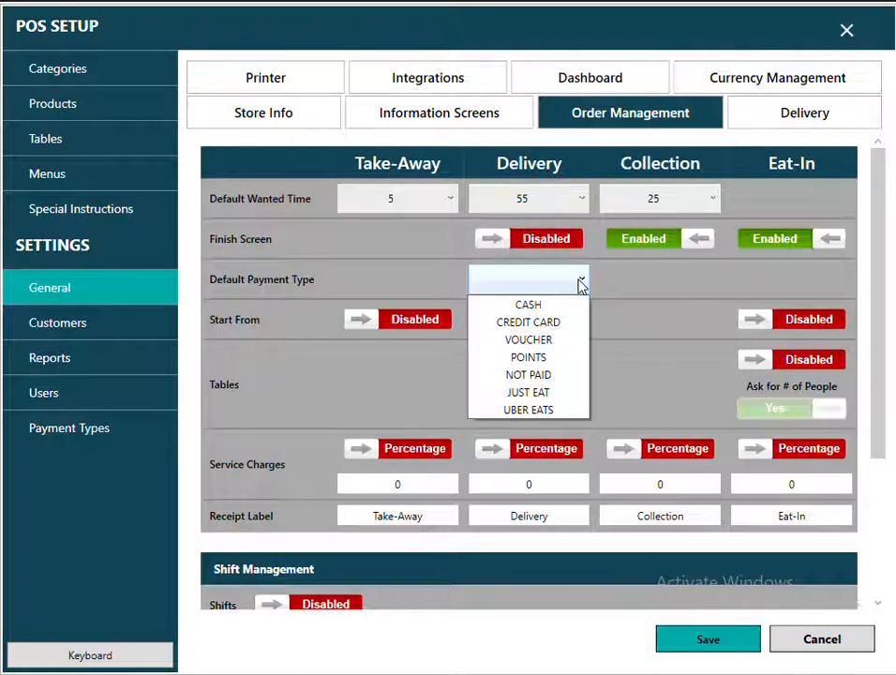
left_click(581, 283)
left_click(546, 240)
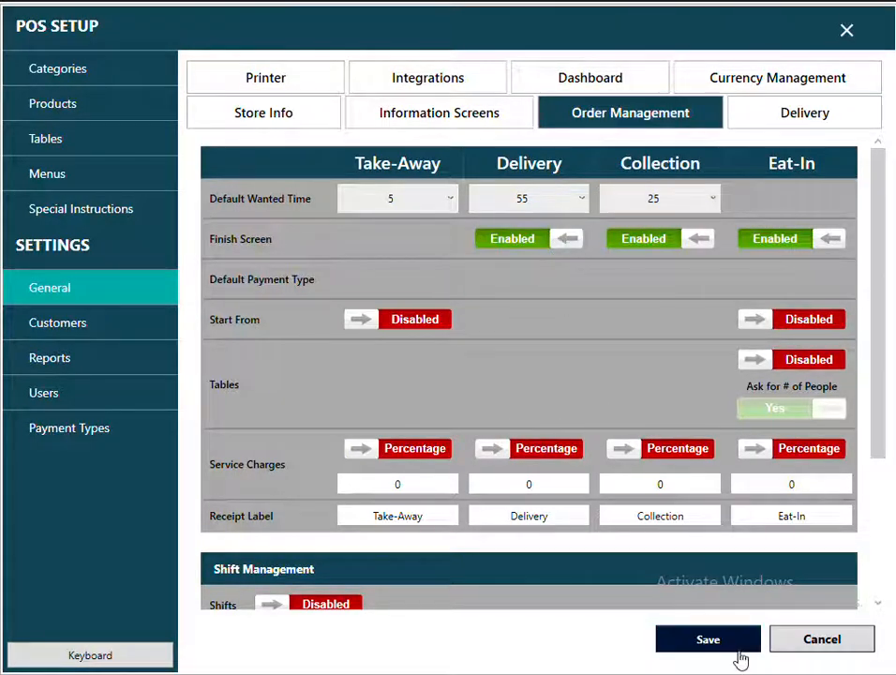
left_click(846, 33)
left_click(188, 299)
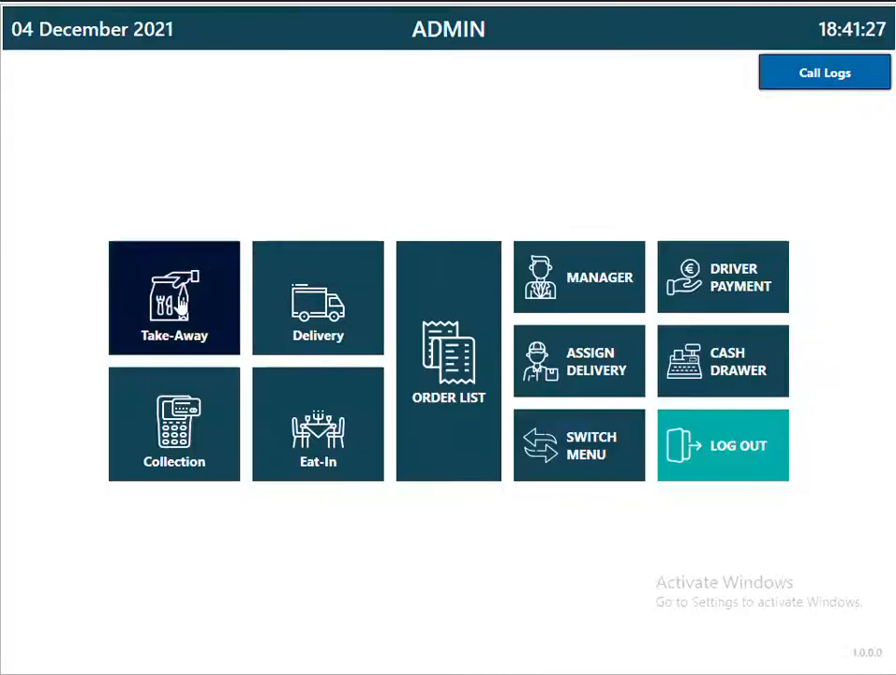
Sell a 10" Margherita take-away, paid with £20 cash for £17.01 change.
left_click(100, 286)
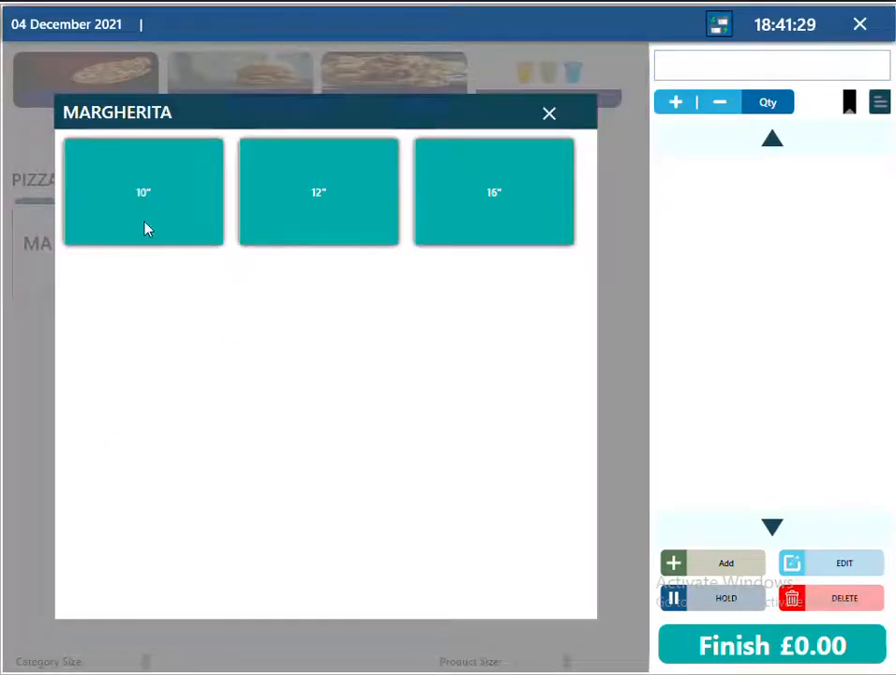
left_click(146, 226)
left_click(743, 645)
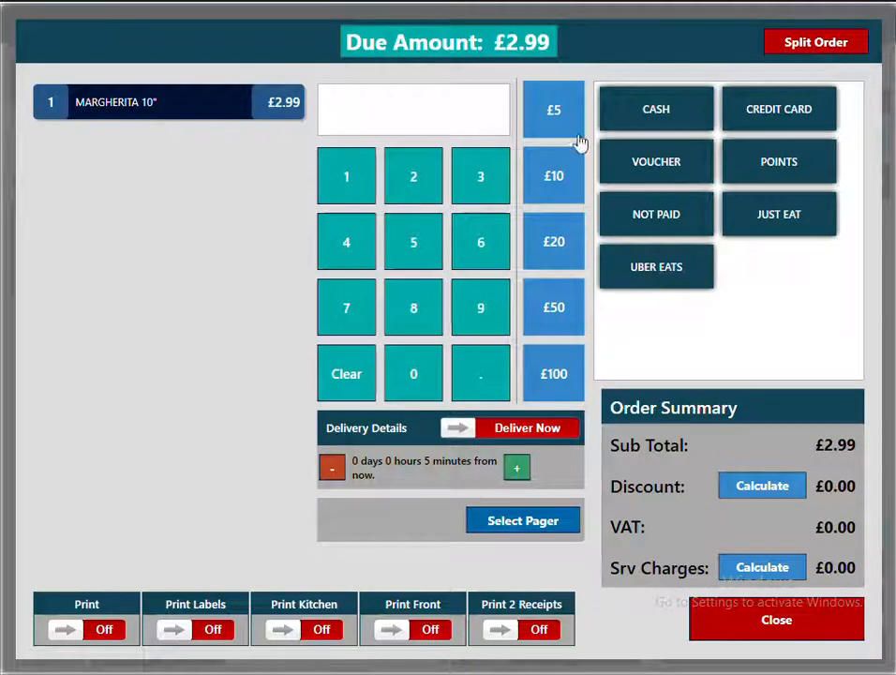
left_click(549, 260)
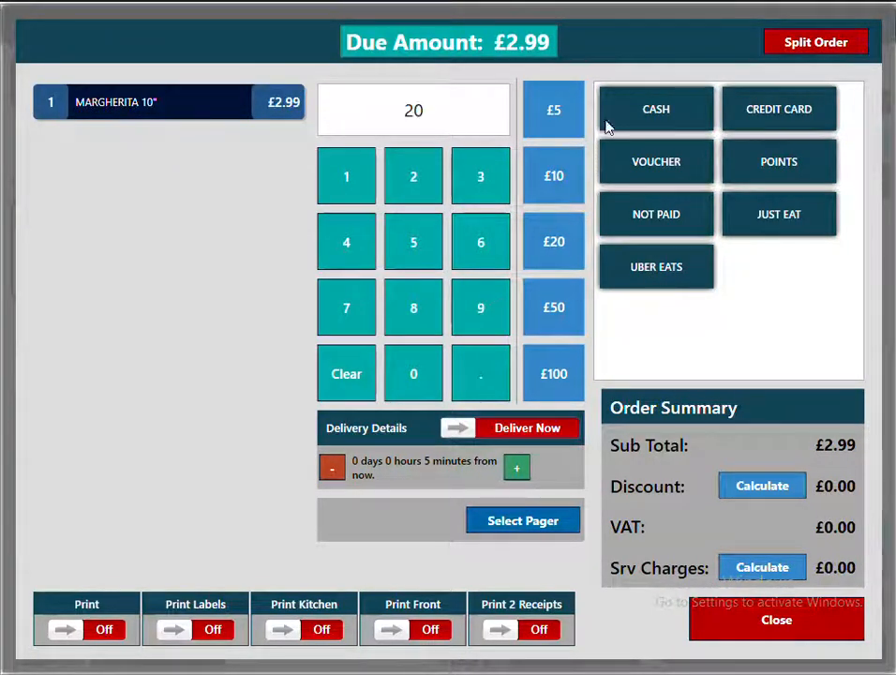
left_click(638, 118)
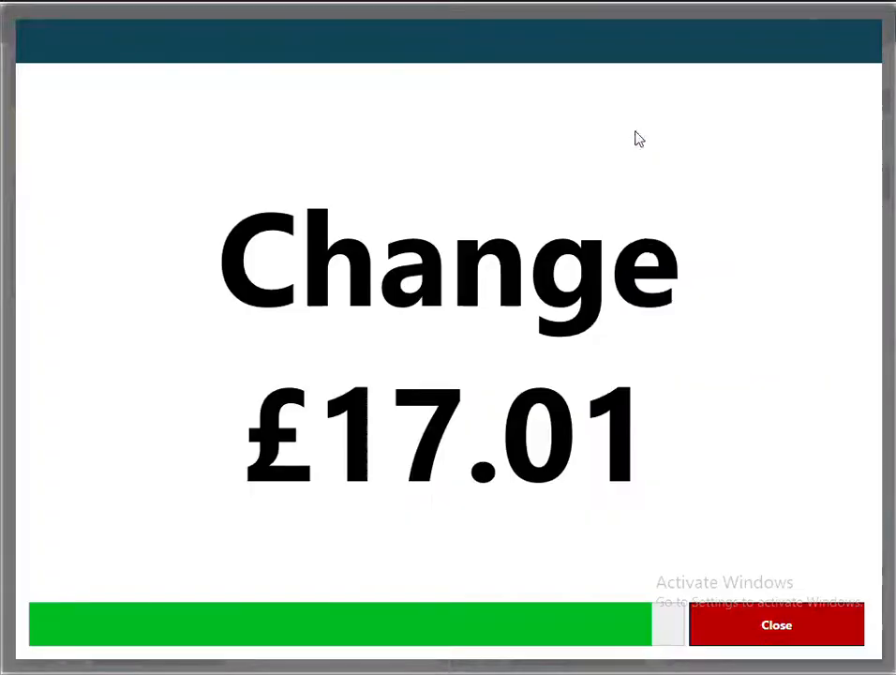
left_click(810, 627)
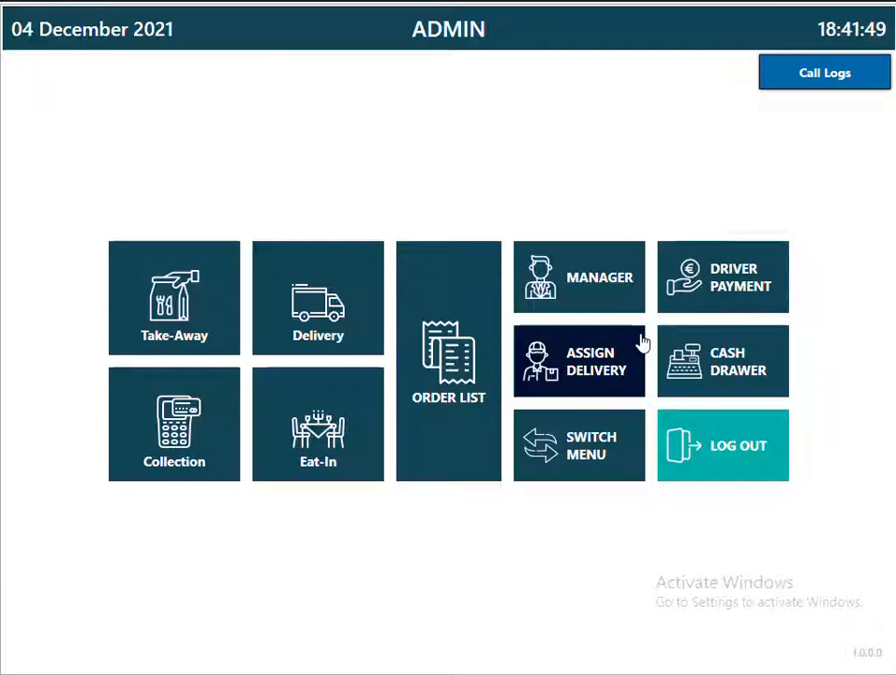
Disable the Delivery finish screen, set NOT PAID as default payment type, and save.
left_click(541, 282)
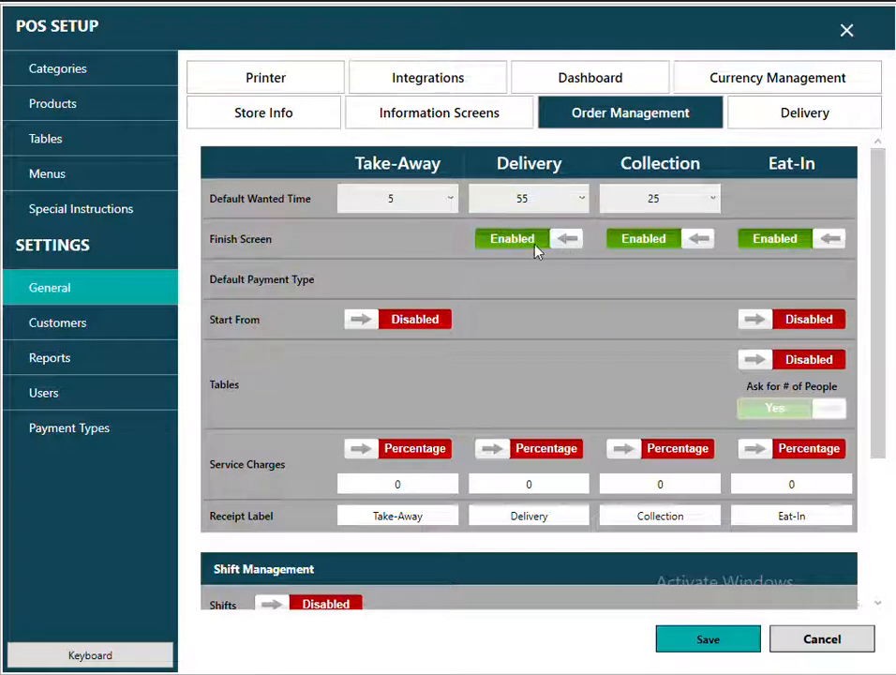
left_click(532, 248)
left_click(579, 280)
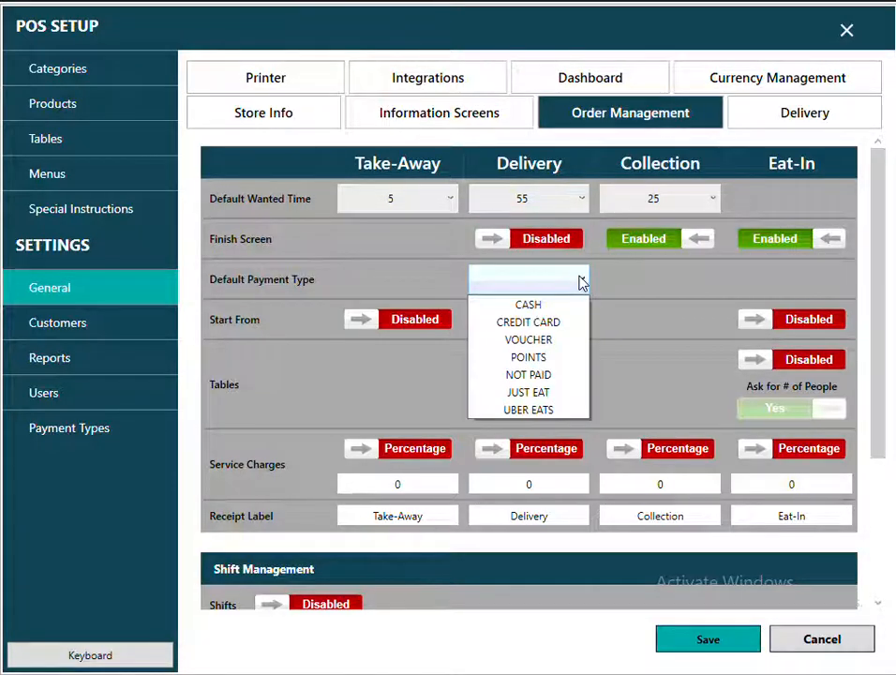
left_click(554, 374)
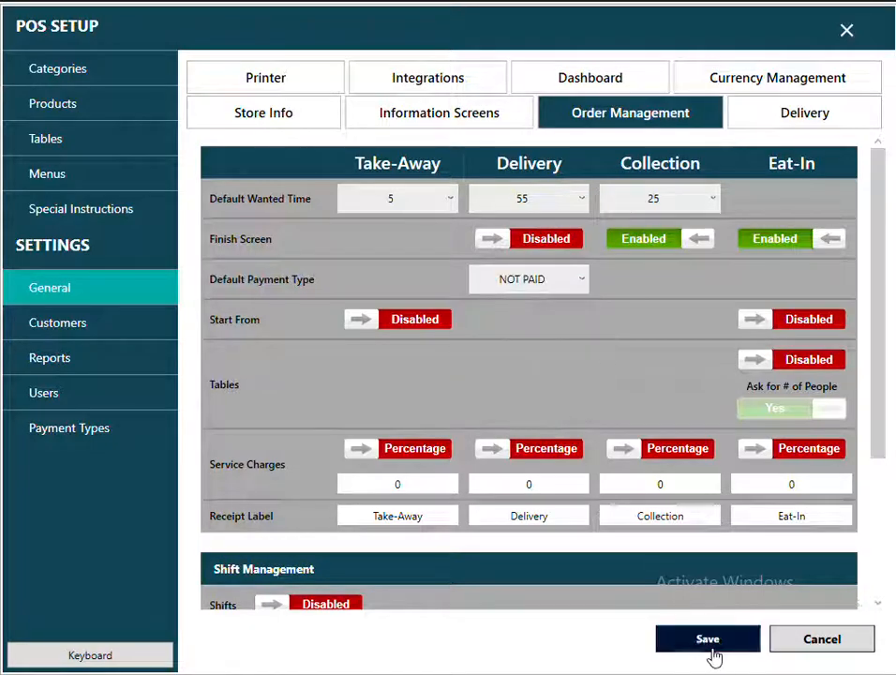
left_click(846, 31)
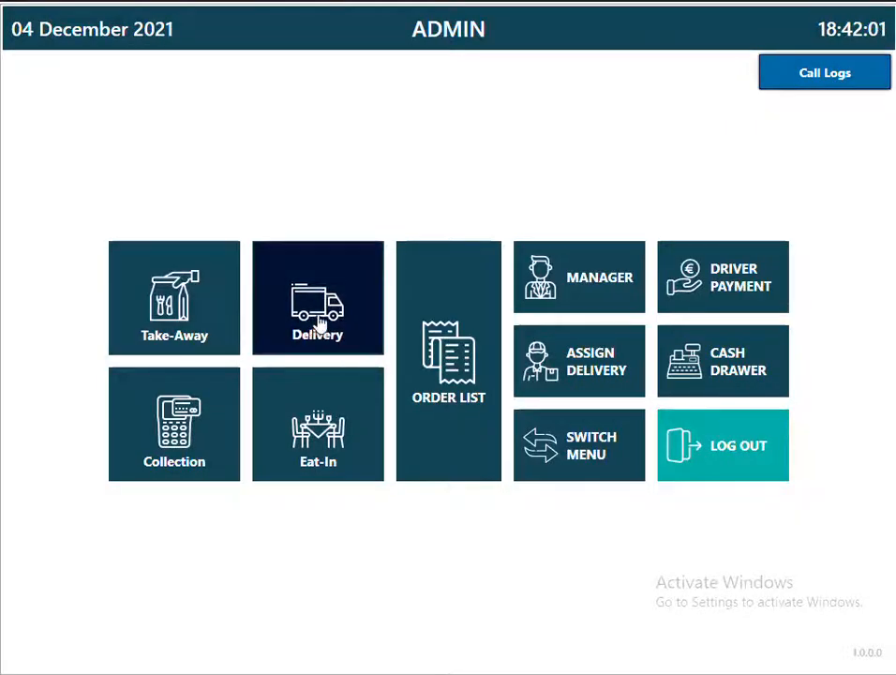
left_click(315, 325)
Enter the customer's phone number and postcode, look up the address, add the house number, save.
left_click(227, 84)
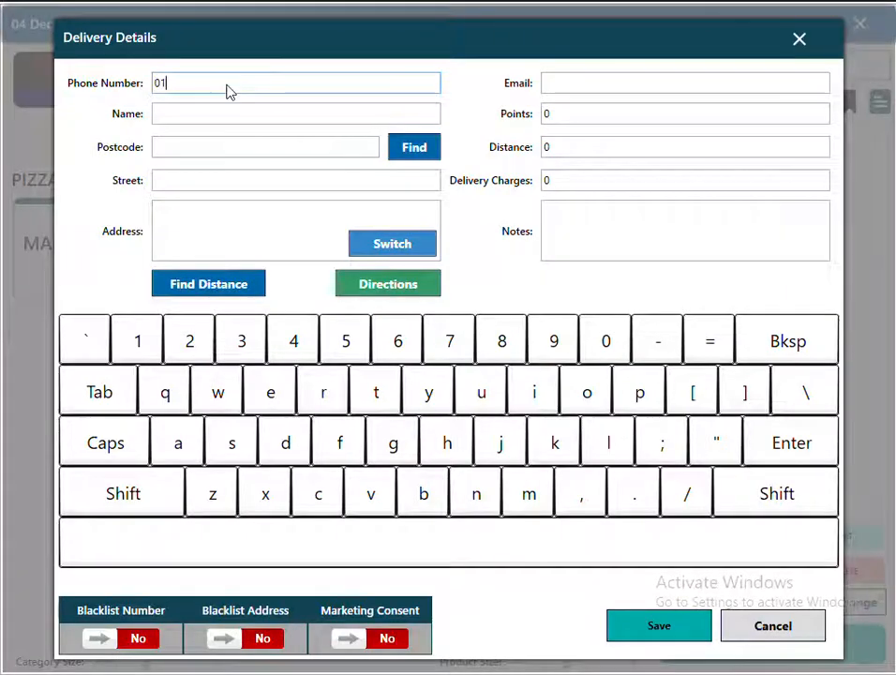
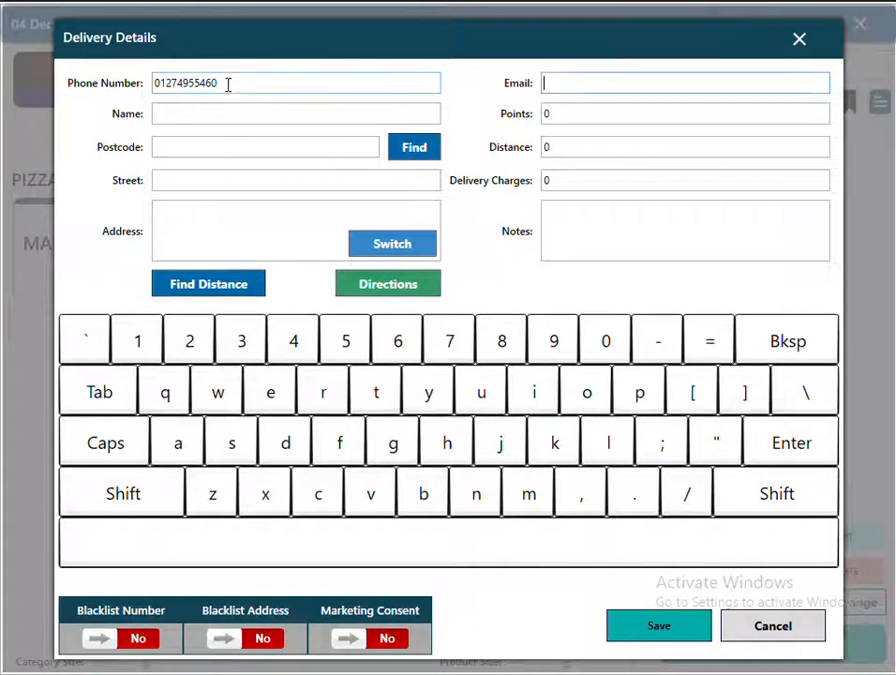
left_click(189, 148)
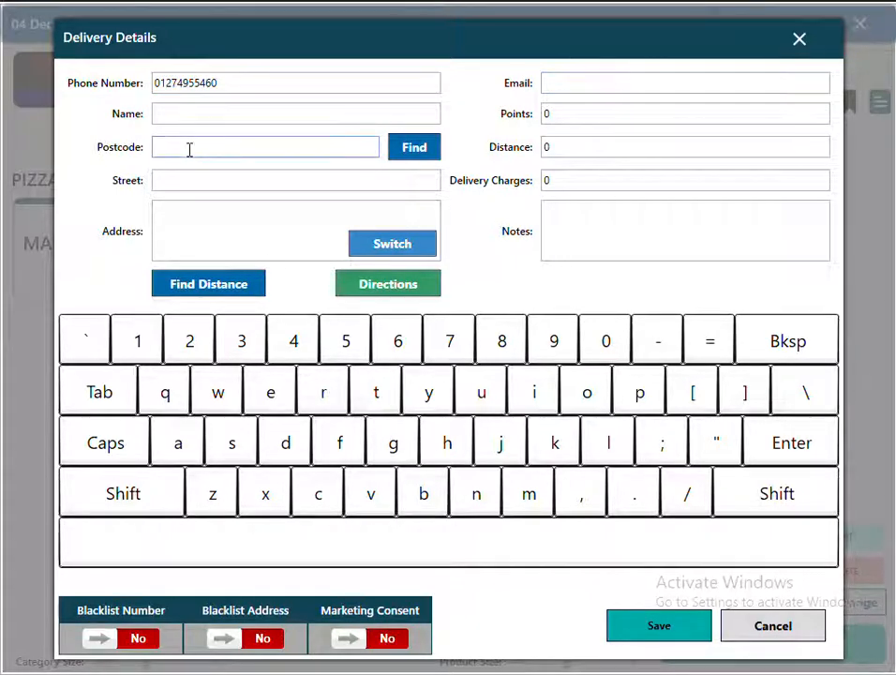
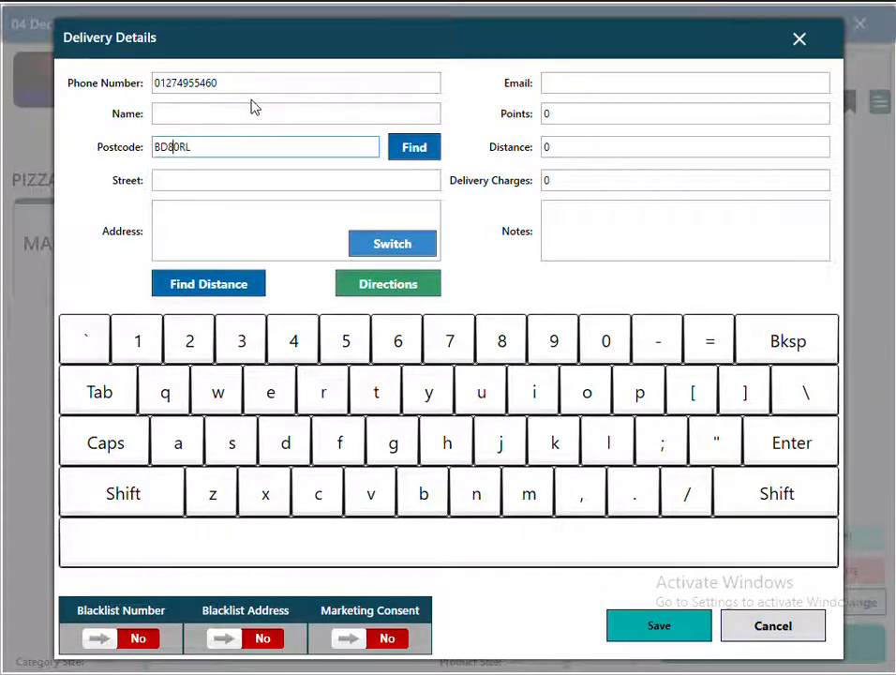
left_click(414, 150)
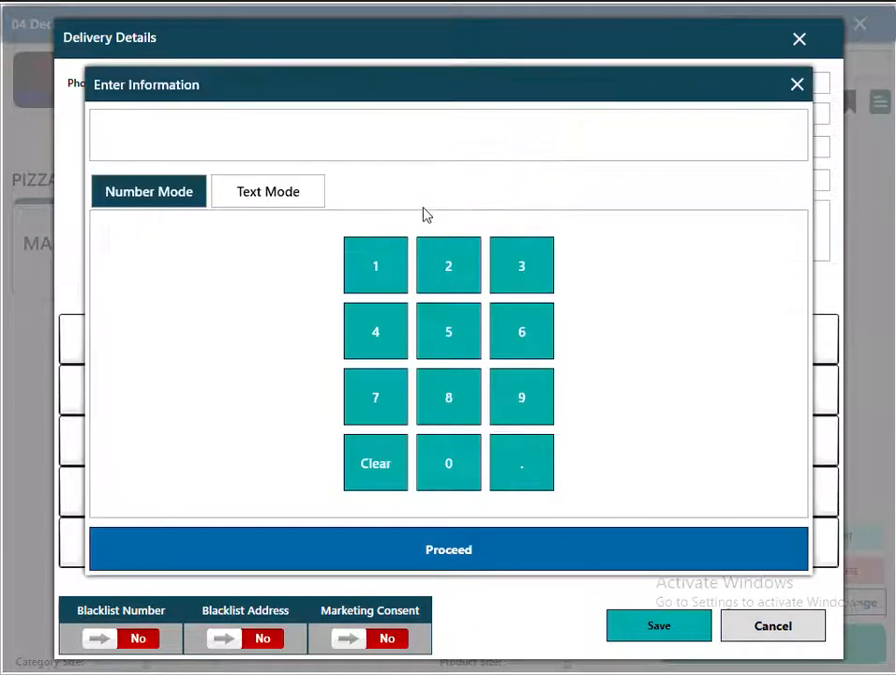
left_click(378, 272)
left_click(377, 272)
left_click(476, 552)
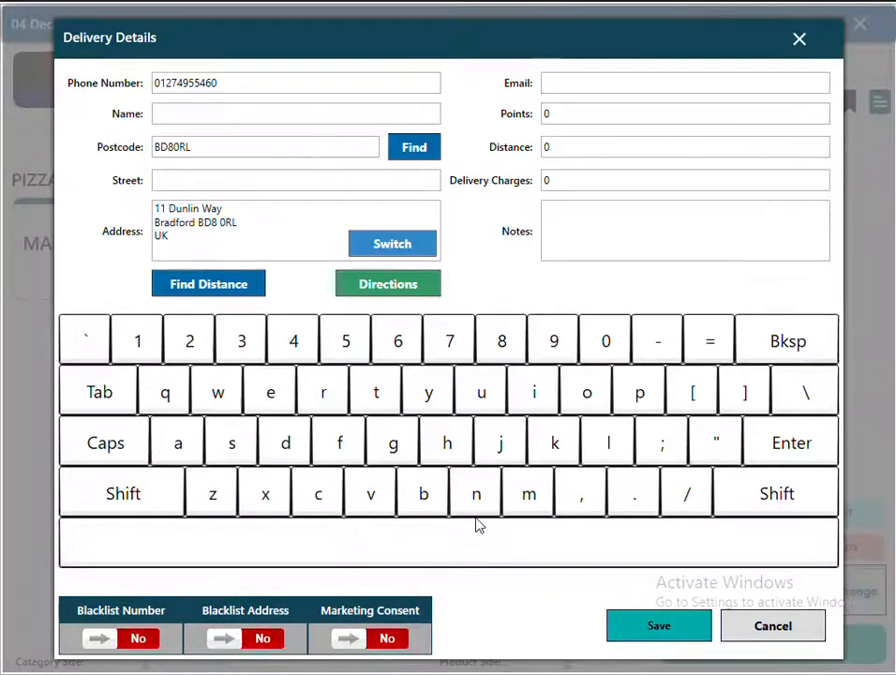
left_click(646, 628)
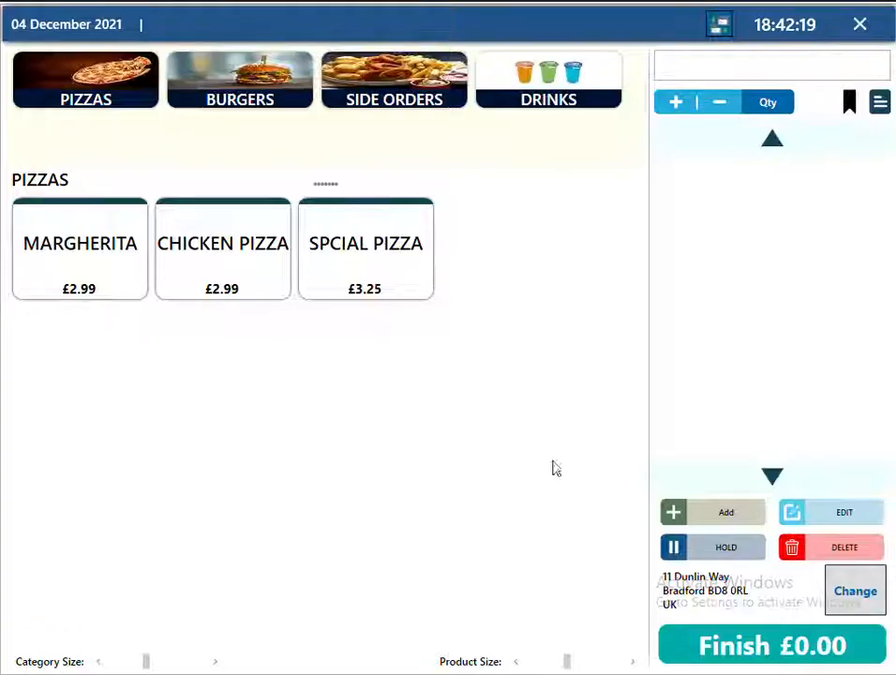
Add a 12" SPCIAL PIZZA and a 16" CHICKEN PIZZA and finish the delivery order.
left_click(380, 291)
left_click(319, 192)
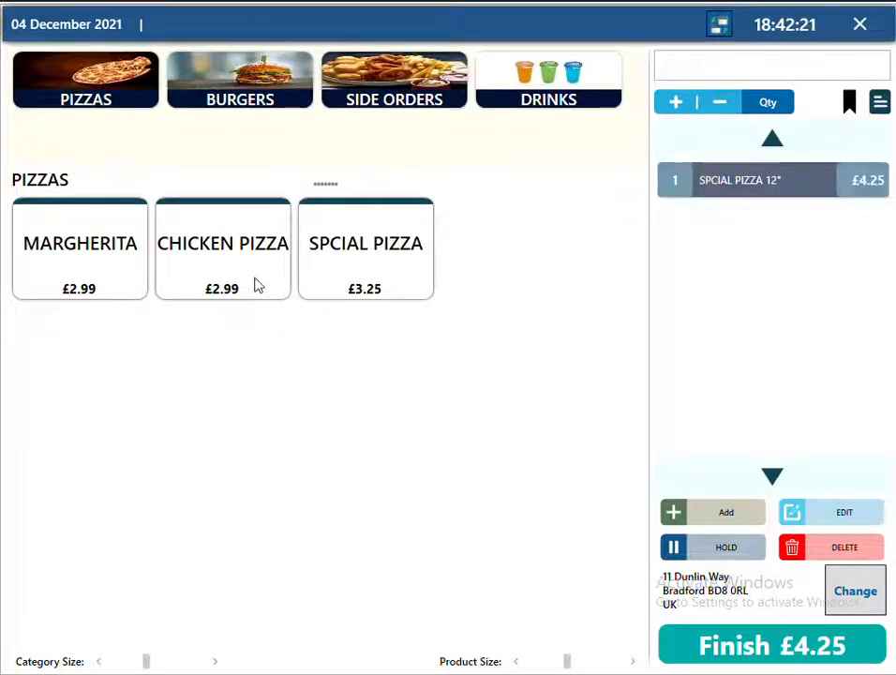
left_click(256, 281)
left_click(494, 192)
left_click(783, 646)
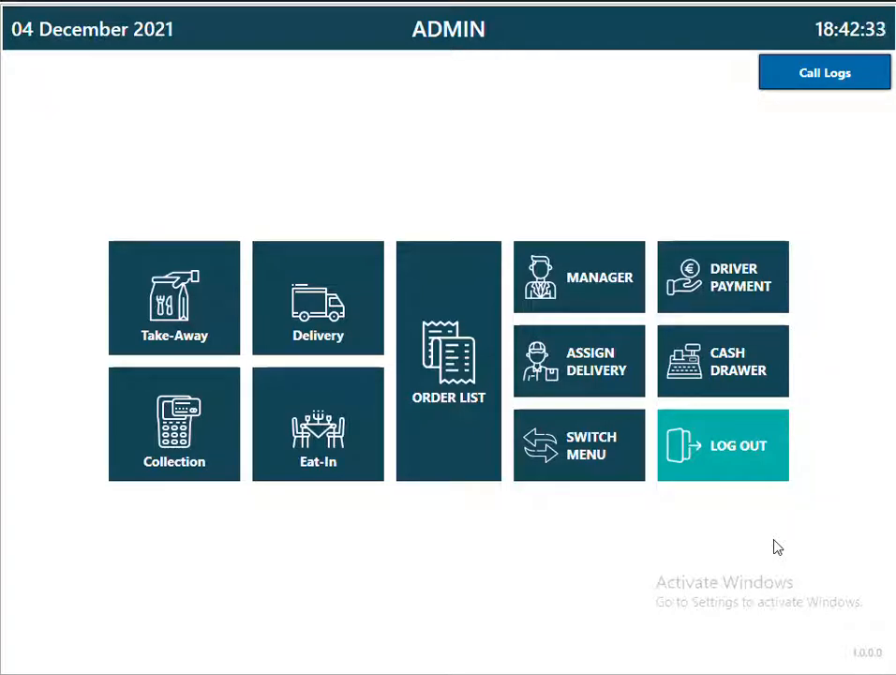
Enable the Delivery finish screen and Take-Away Start From in POS Setup.
left_click(578, 298)
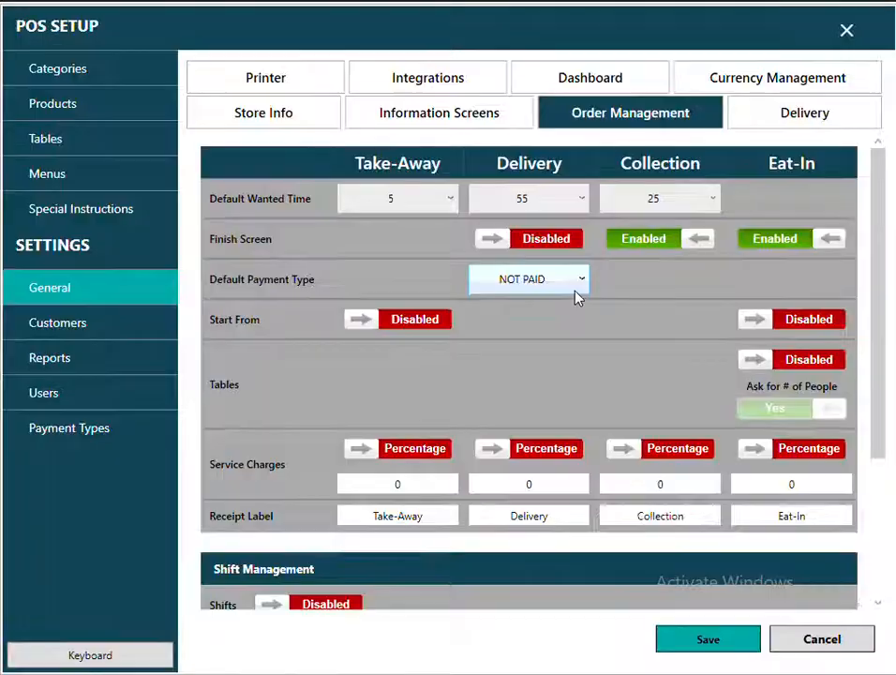
left_click(544, 242)
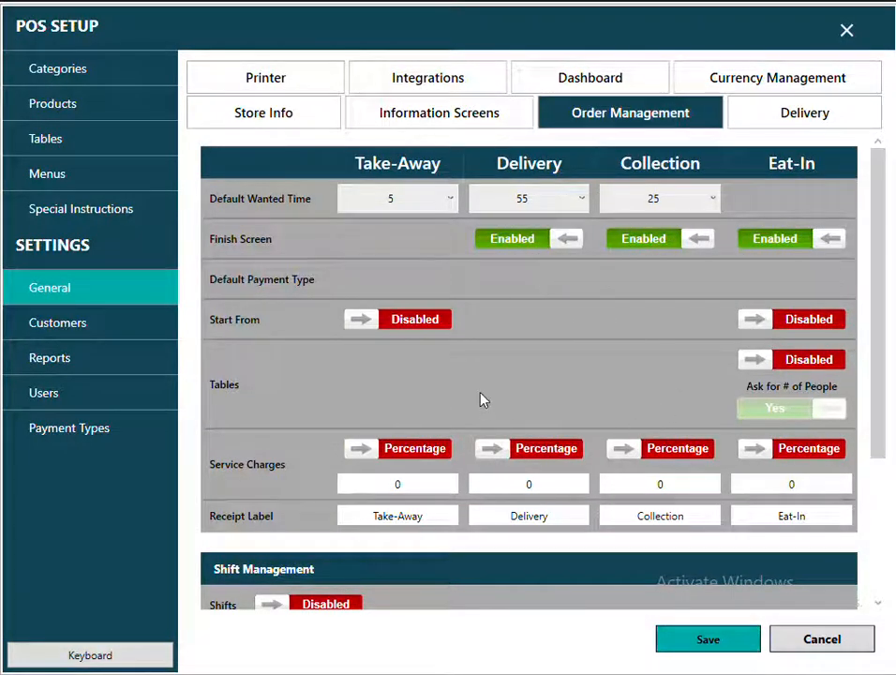
left_click(416, 320)
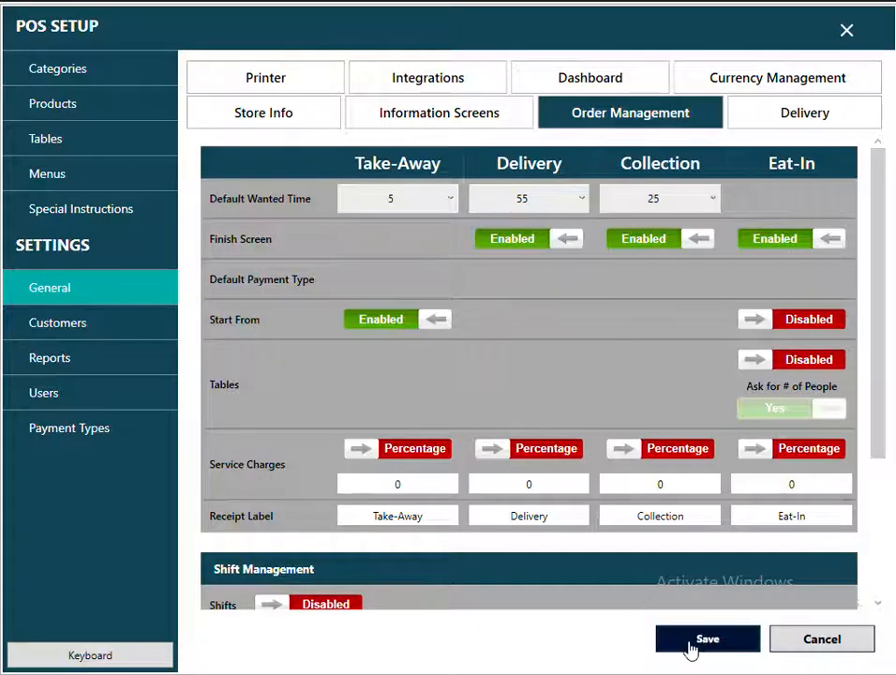
left_click(847, 31)
Ring up a 10" MARGHERITA take-away, pay it in cash, and return to the main menu.
left_click(198, 303)
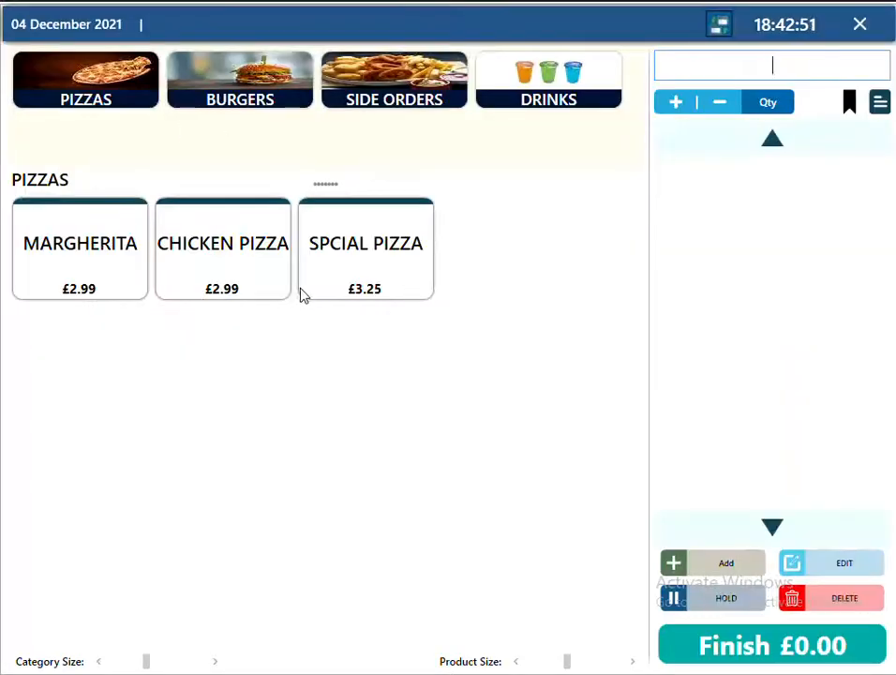
left_click(111, 284)
left_click(82, 204)
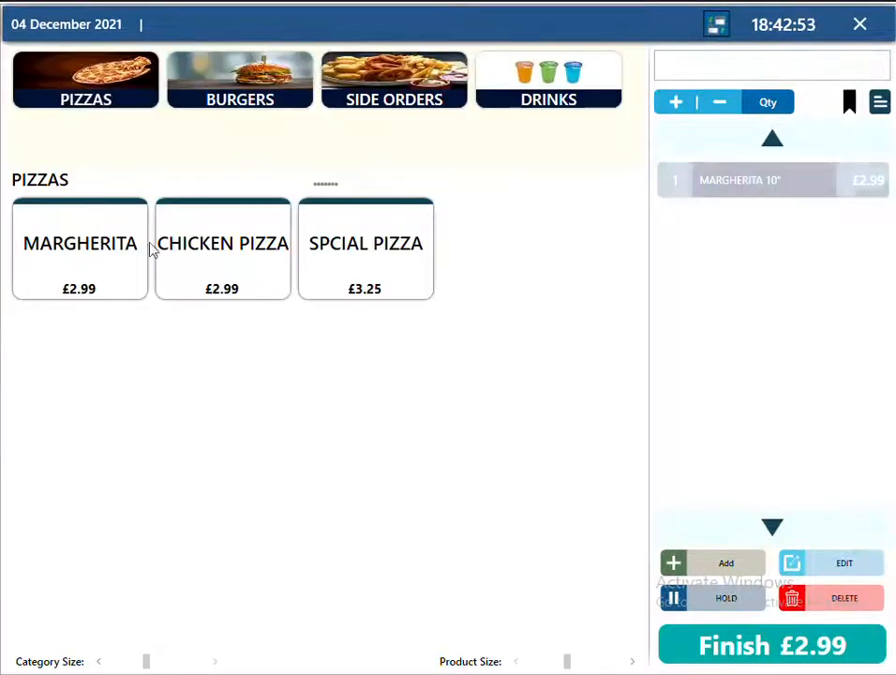
left_click(738, 636)
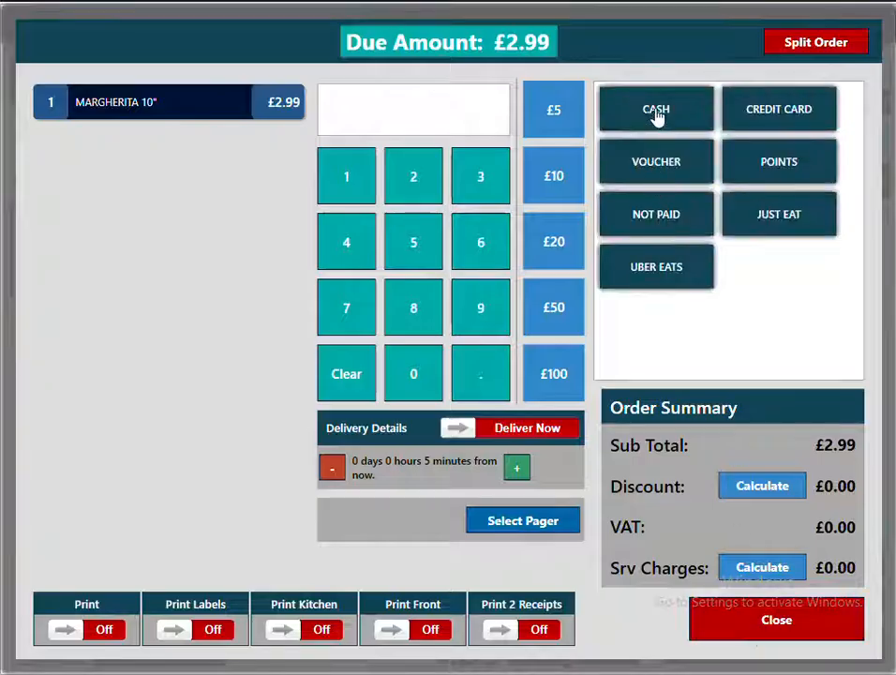
left_click(656, 114)
left_click(742, 630)
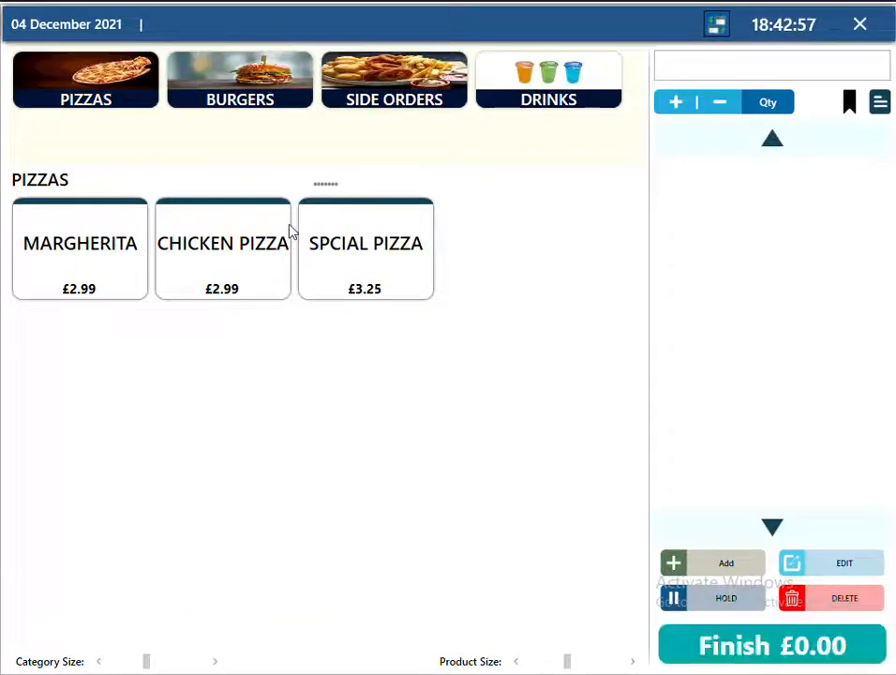
left_click(862, 27)
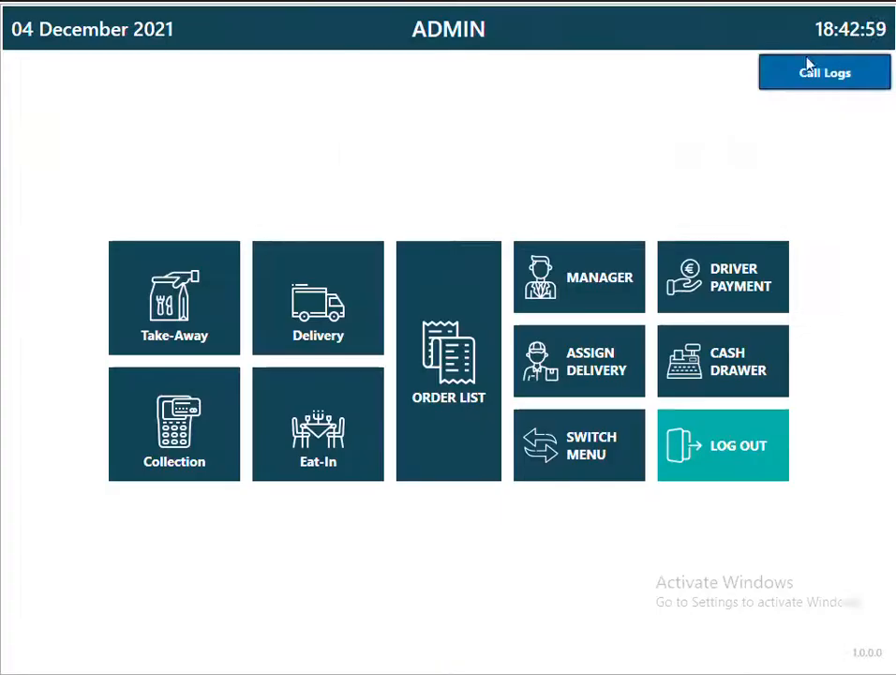
Disable Take-Away Start From, enable Eat-In Start From, and save.
left_click(531, 290)
left_click(378, 322)
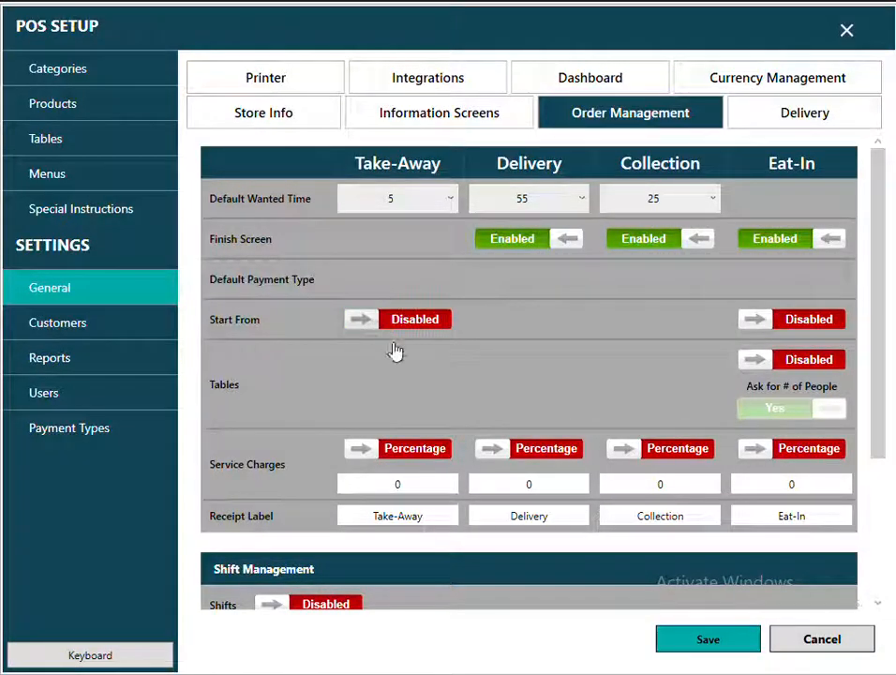
left_click(799, 320)
left_click(711, 654)
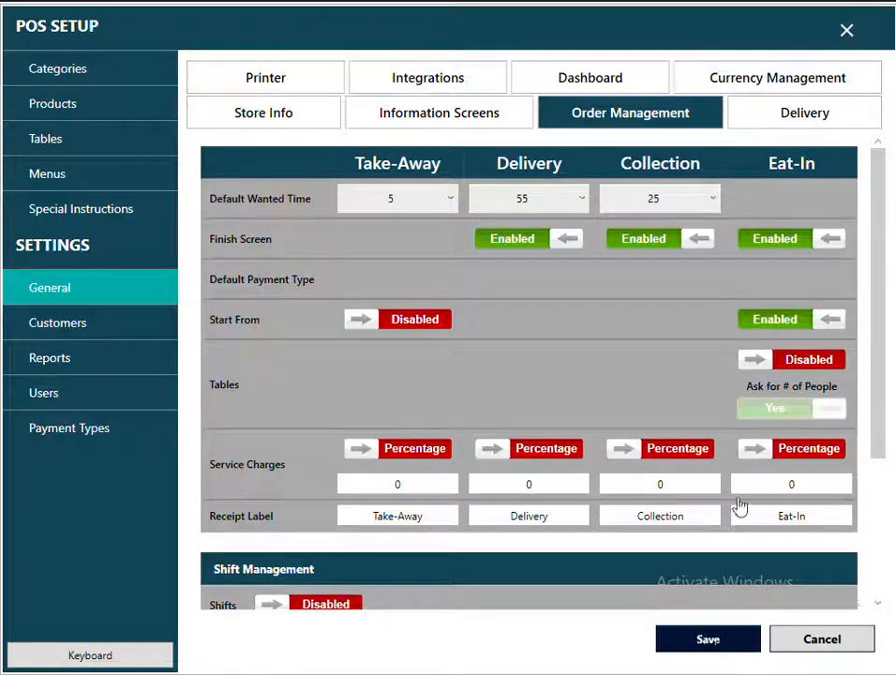
left_click(846, 35)
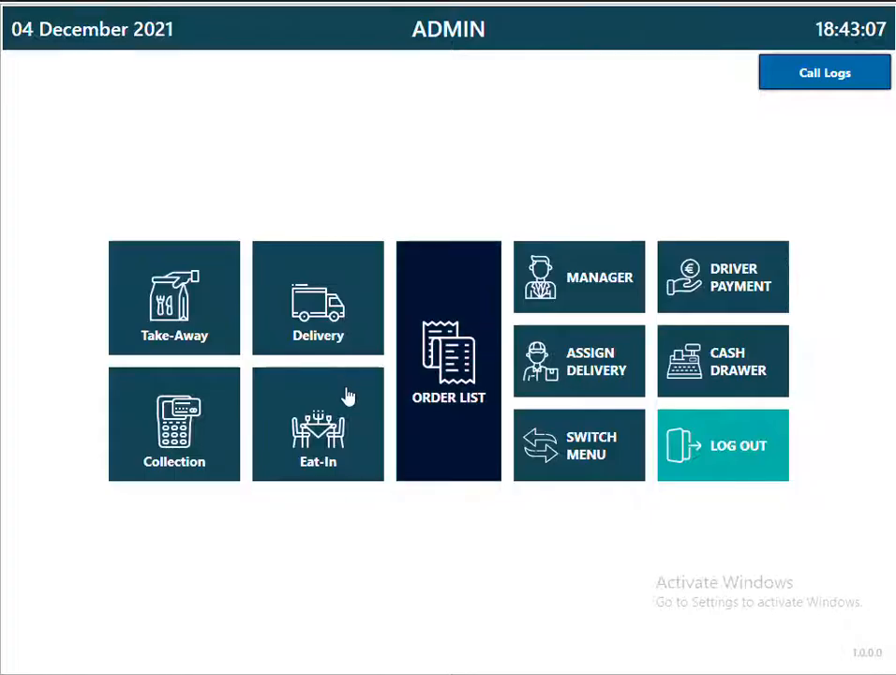
Test an Eat-In order, then return and reopen the POS setup settings.
left_click(346, 396)
left_click(863, 31)
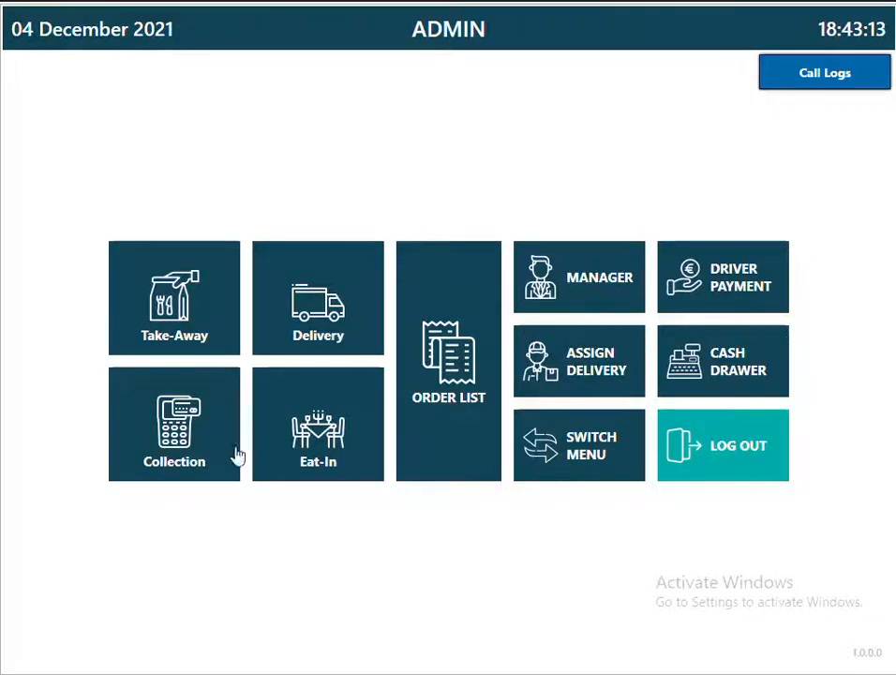
left_click(566, 275)
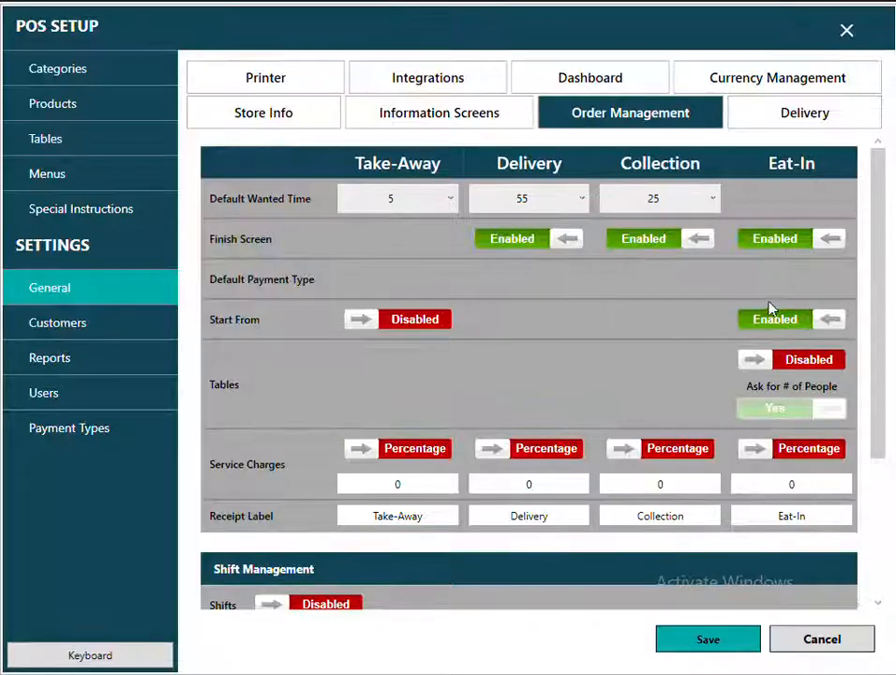
Disable Start From for Eat-In and adjust its tables and number-of-people options.
left_click(764, 318)
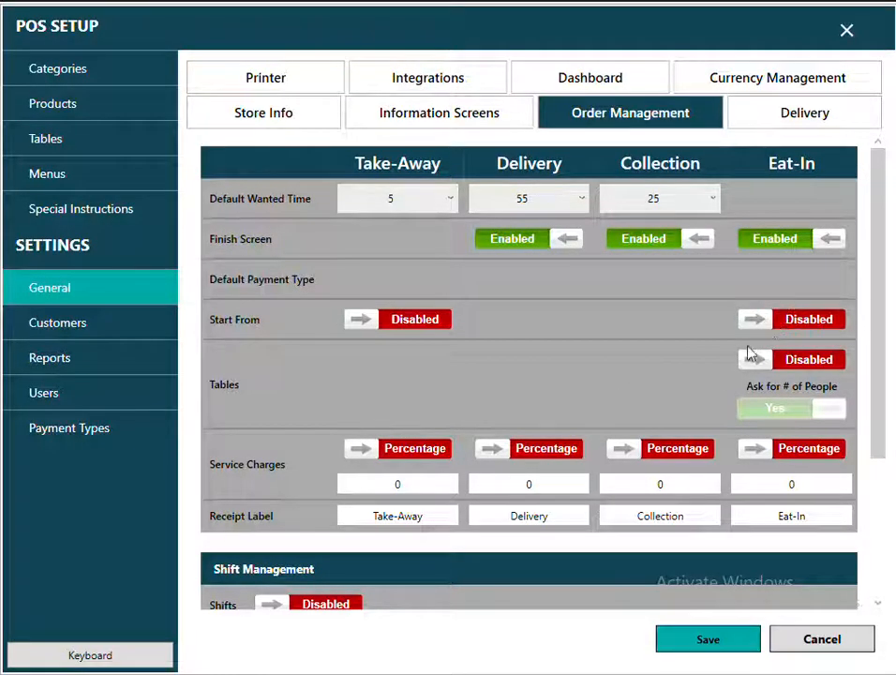
left_click(812, 363)
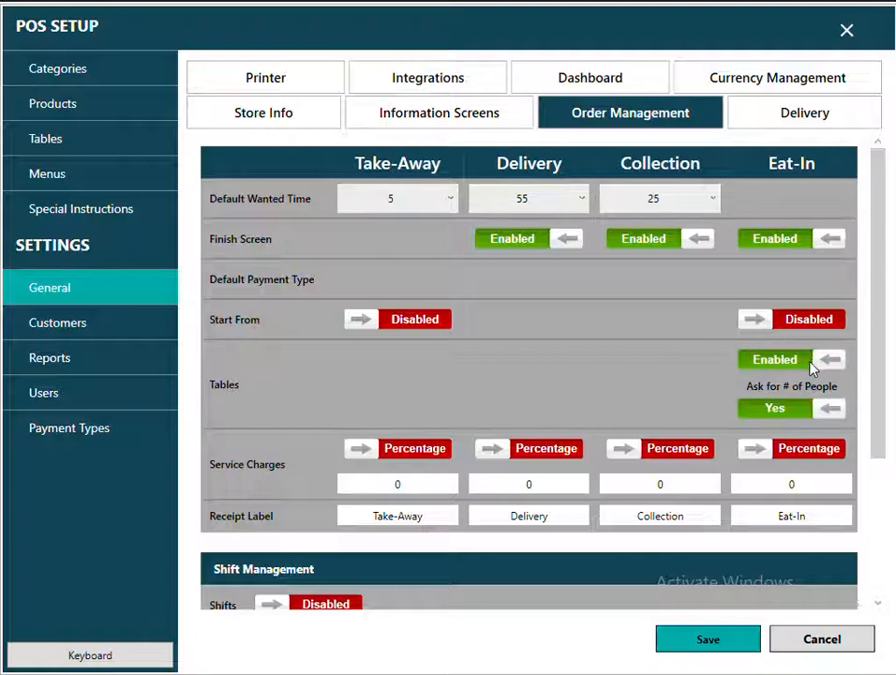
left_click(783, 419)
left_click(808, 412)
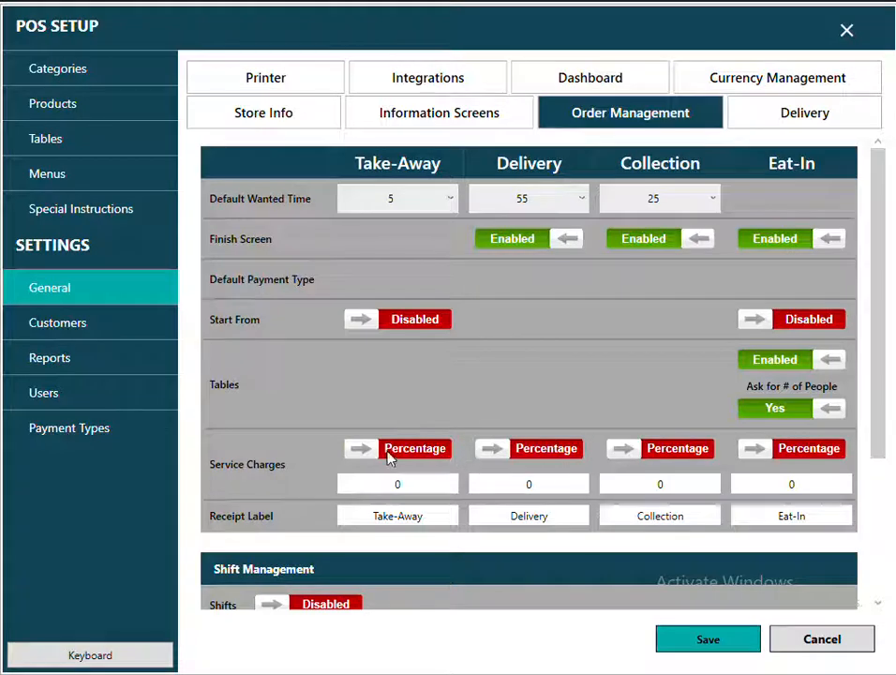
Make the Eat-In service charge a fixed amount of 5.
left_click(807, 454)
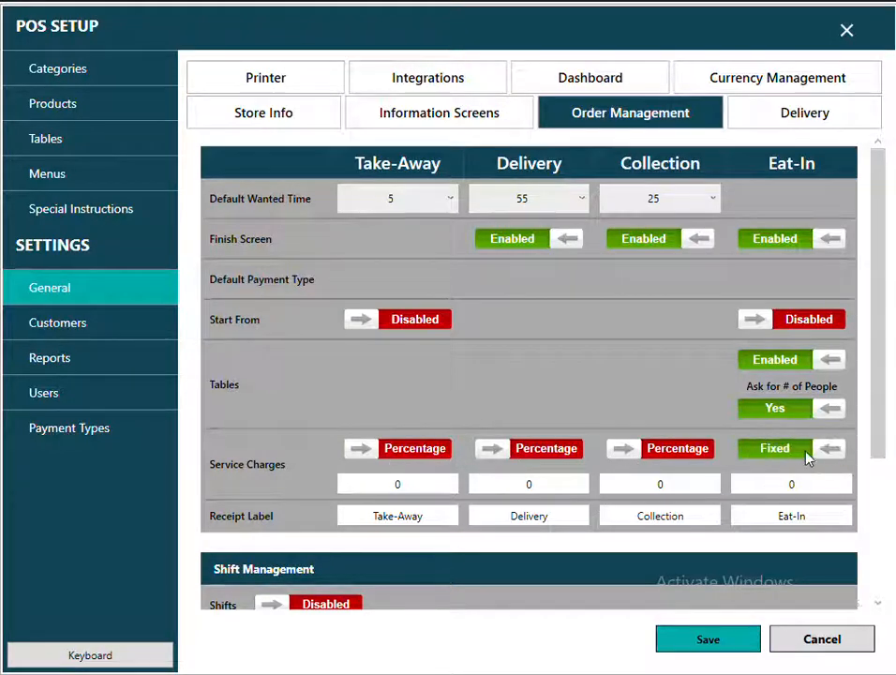
left_click(784, 457)
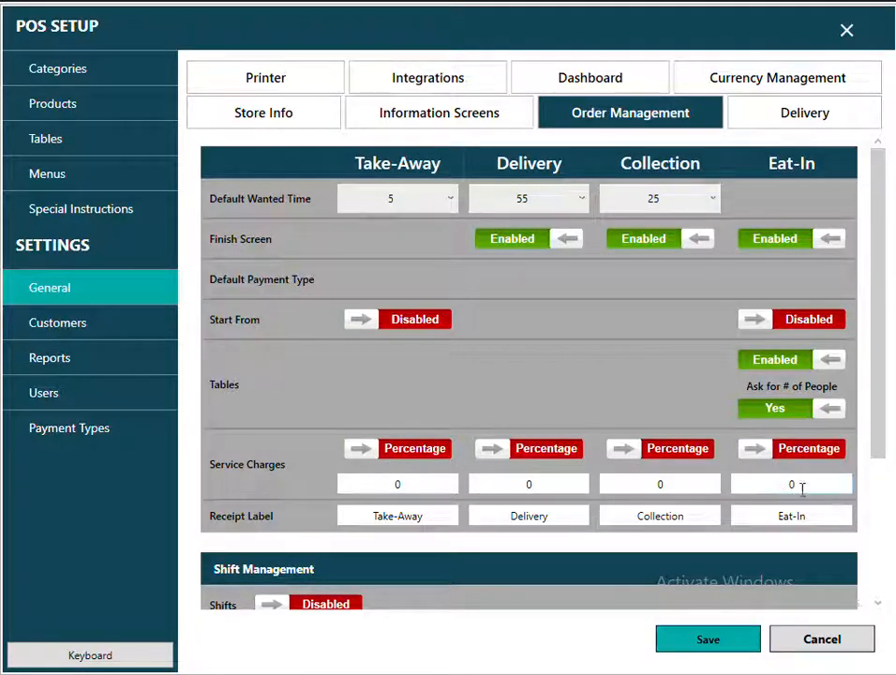
left_click_drag(804, 487, 771, 487)
type("10")
left_click(812, 457)
left_click_drag(810, 484, 766, 469)
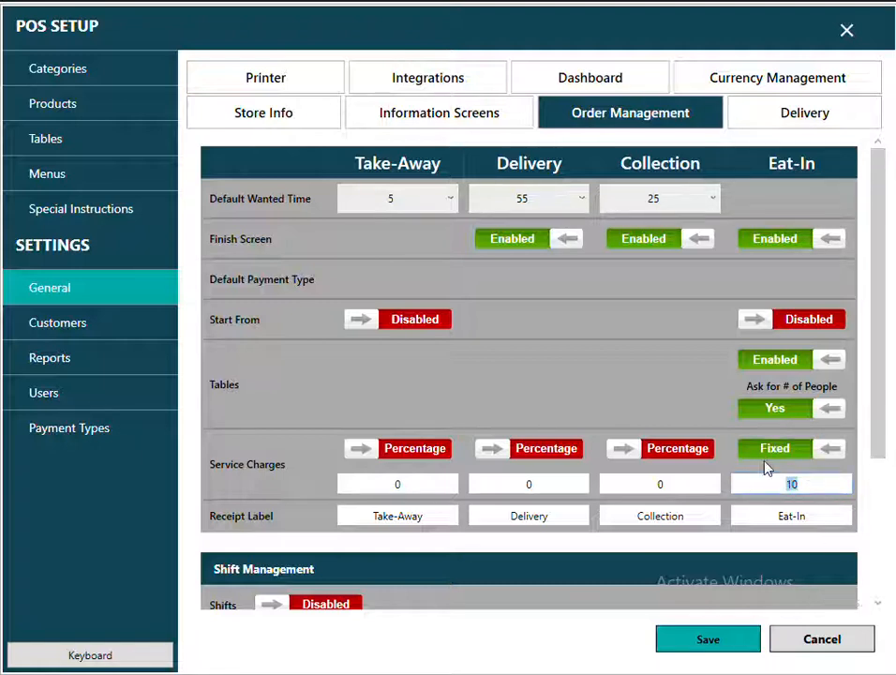
type("5")
Set the Delivery service charge to Fixed with a value of 2.
left_click(548, 486)
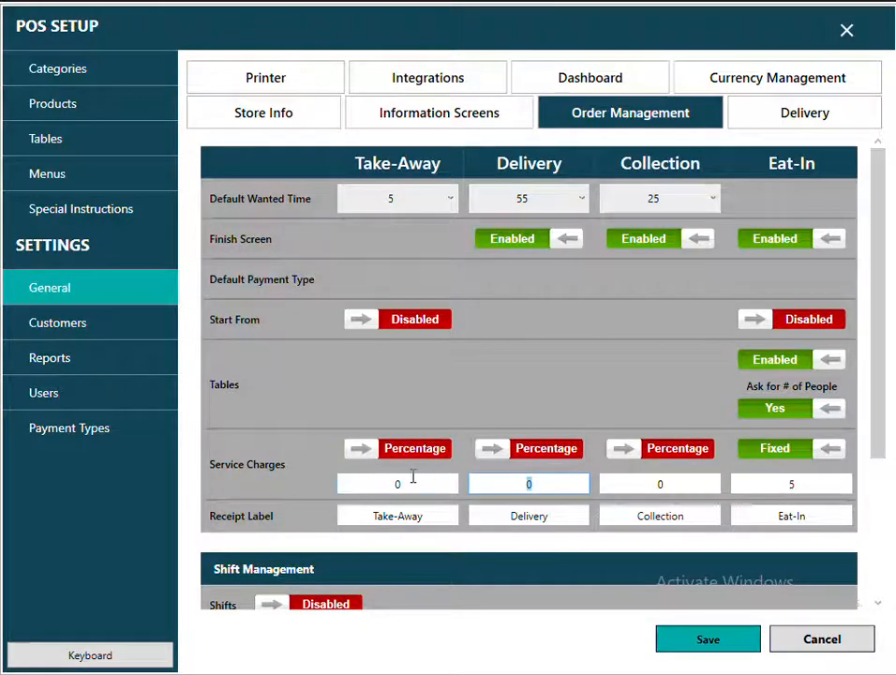
type("2")
left_click(476, 451)
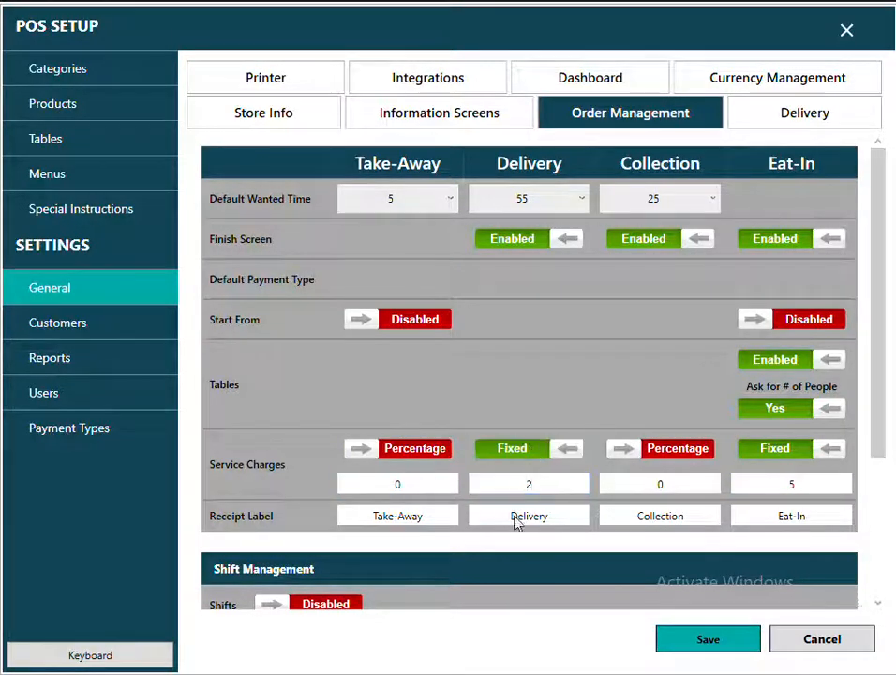
left_click(500, 486)
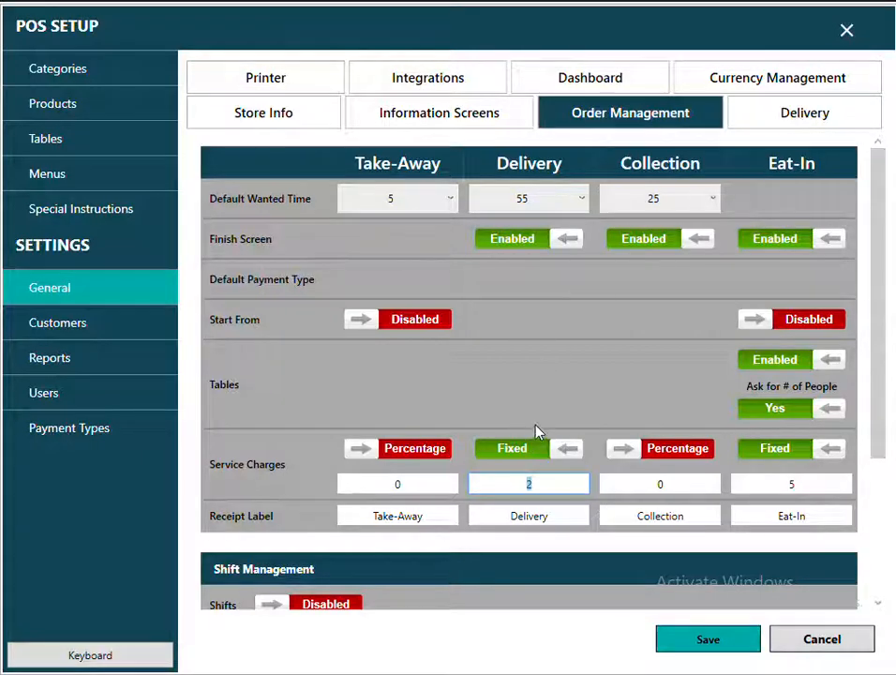
scroll(537, 431, "down", 3)
Change the Take-Away receipt label to TAKE-AWAY.
left_click_drag(433, 392, 362, 392)
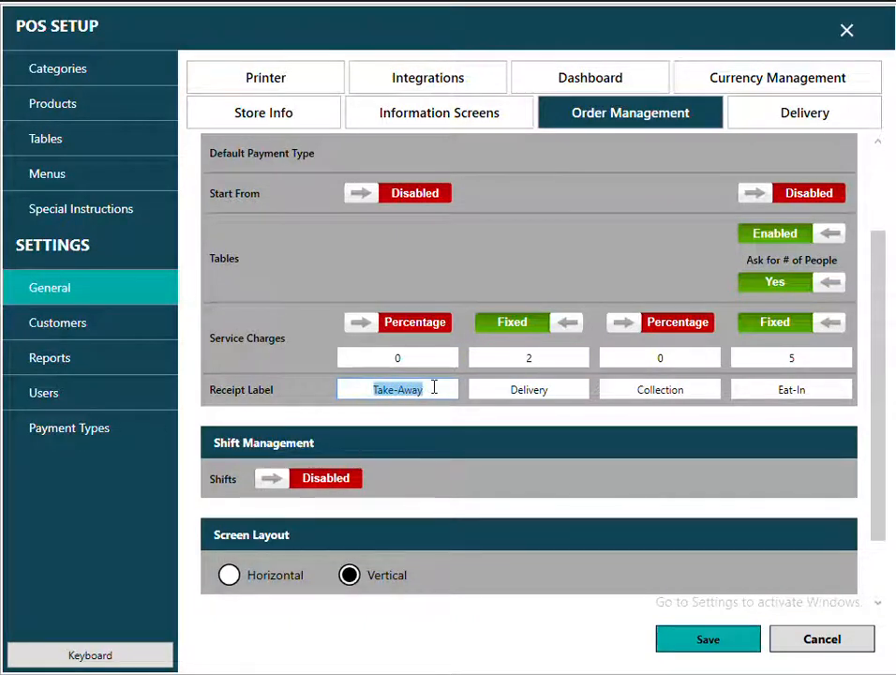
type("wALKIN cUST")
key("BackSpace")
key("BackSpace")
key("BackSpace")
key("BackSpace")
key("BackSpace")
key("BackSpace")
key("BackSpace")
key("BackSpace")
key("BackSpace")
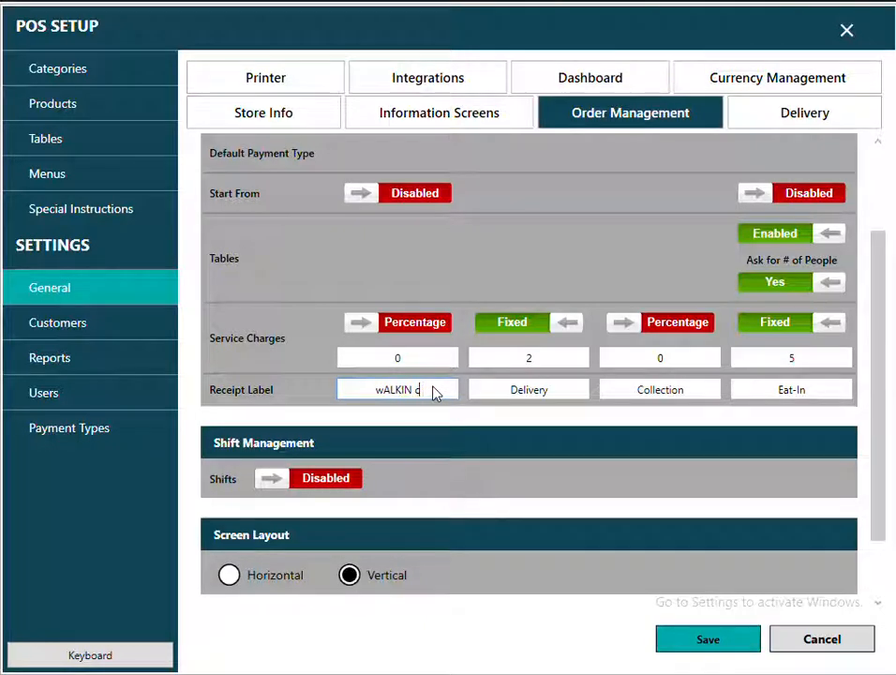
key("BackSpace")
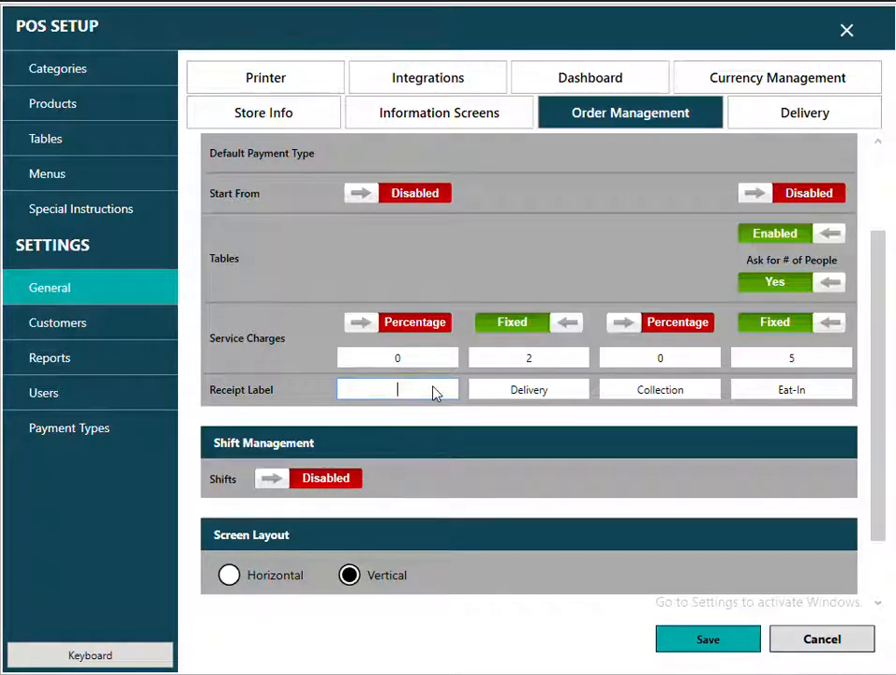
type("TAKE")
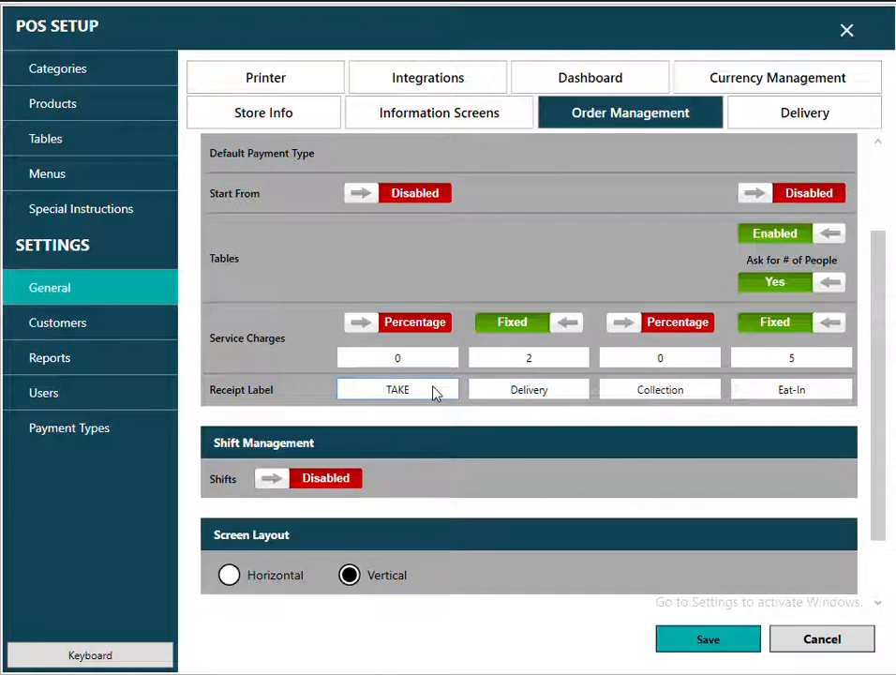
type("-AWAY")
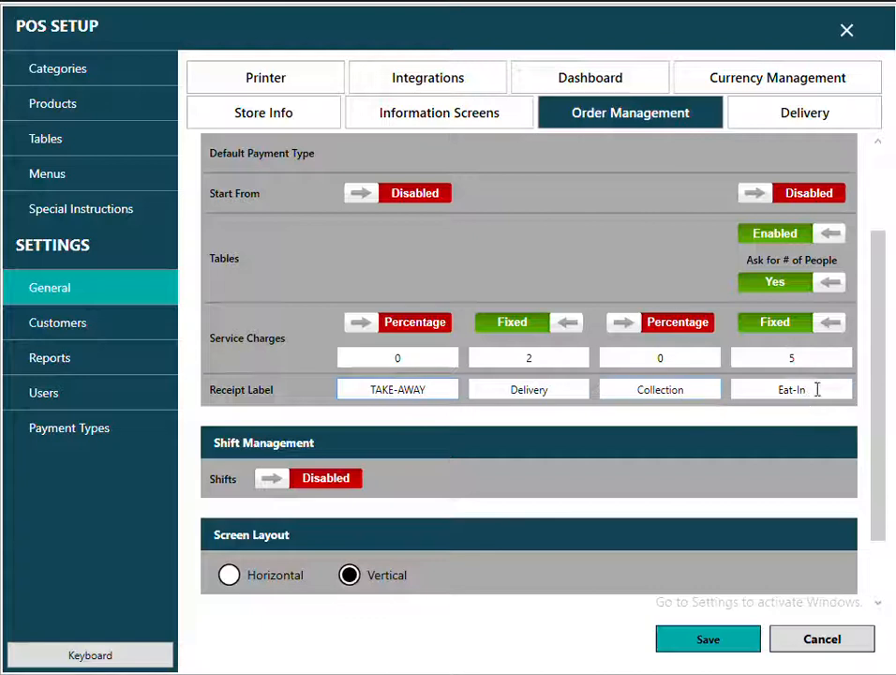
Change the Eat-In receipt label to Dine-In and save the settings.
left_click_drag(817, 389, 734, 414)
type("dINE")
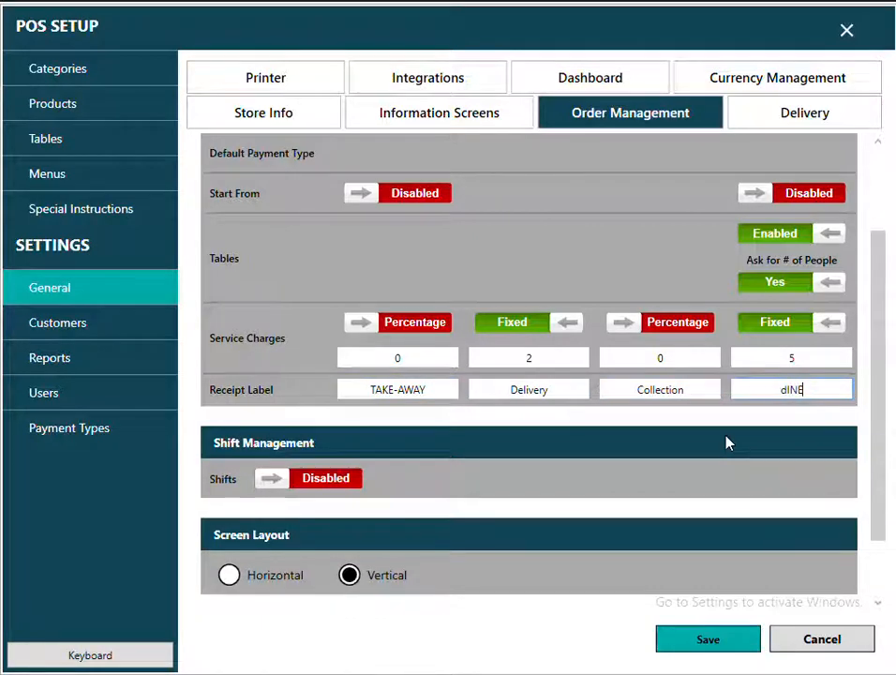
type("-IN")
key("BackSpace")
key("BackSpace")
key("BackSpace")
key("BackSpace")
key("BackSpace")
key("BackSpace")
key("BackSpace")
type("Dine")
key("BackSpace")
key("BackSpace")
key("BackSpace")
type("ine-In")
left_click(728, 645)
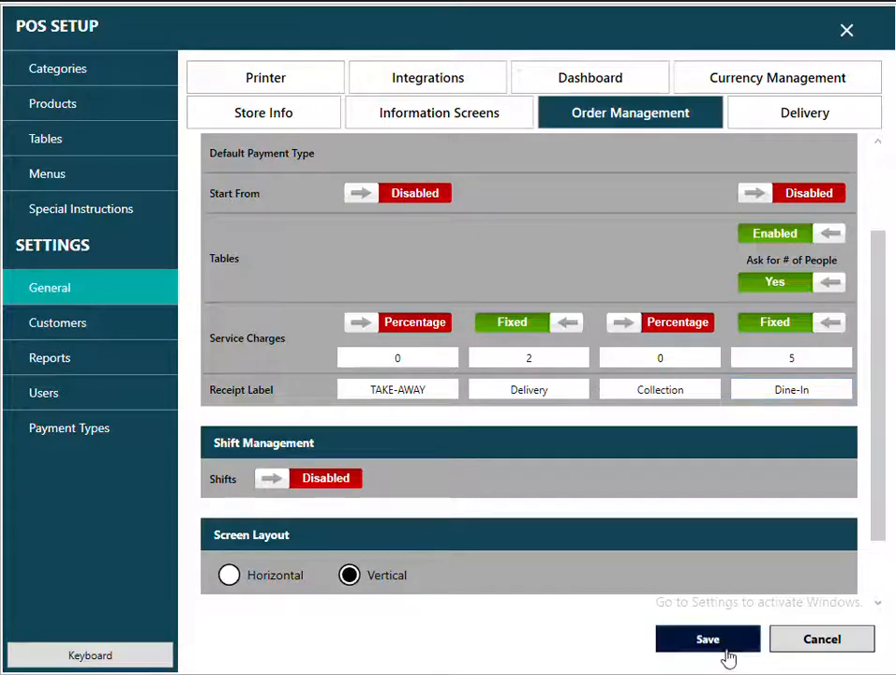
left_click(847, 31)
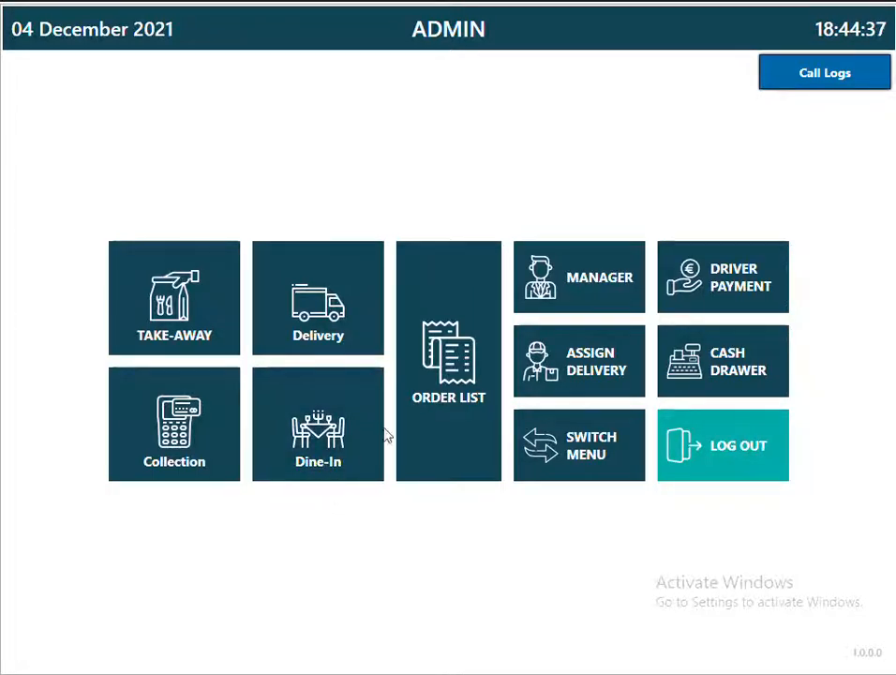
left_click(556, 290)
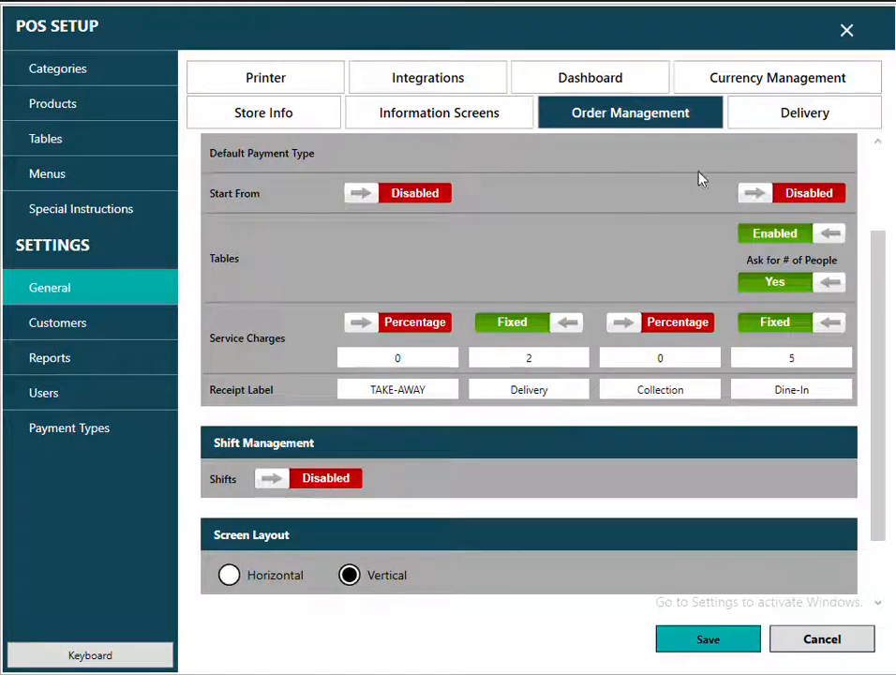
left_click(825, 113)
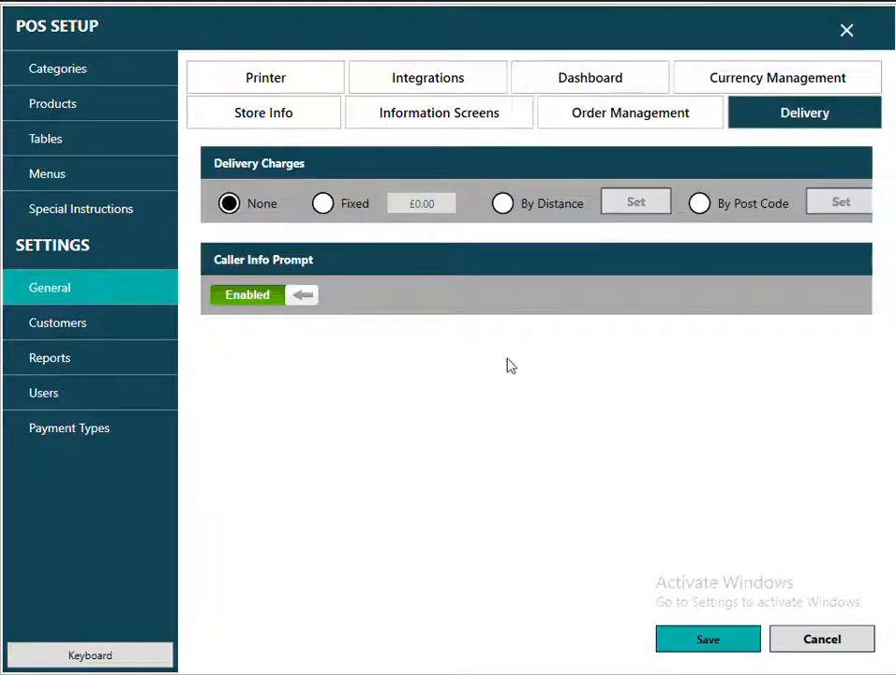
Set Delivery Charges to Fixed at £2.50 and save.
left_click(323, 204)
left_click(434, 203)
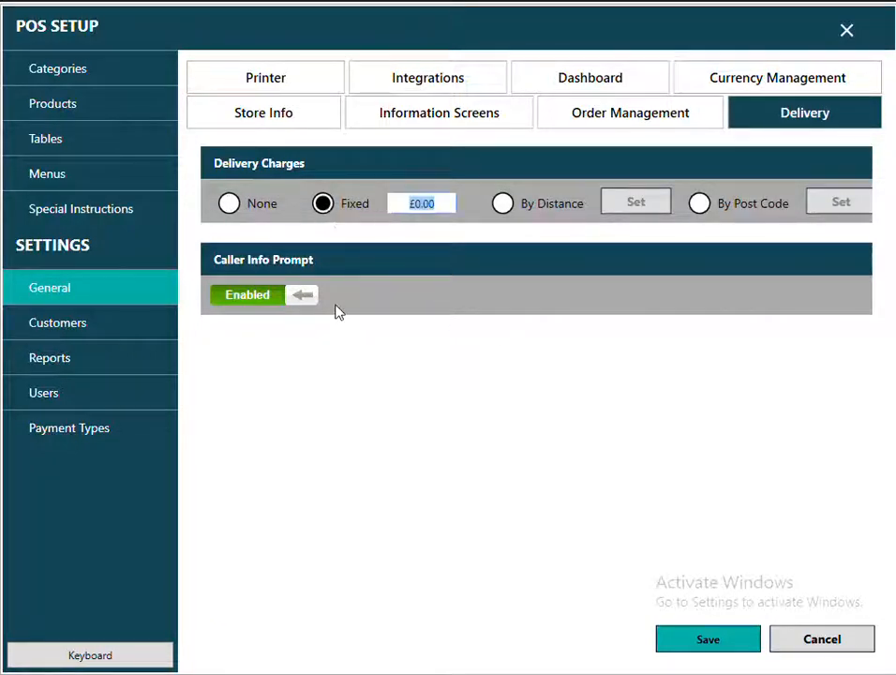
type("2.50")
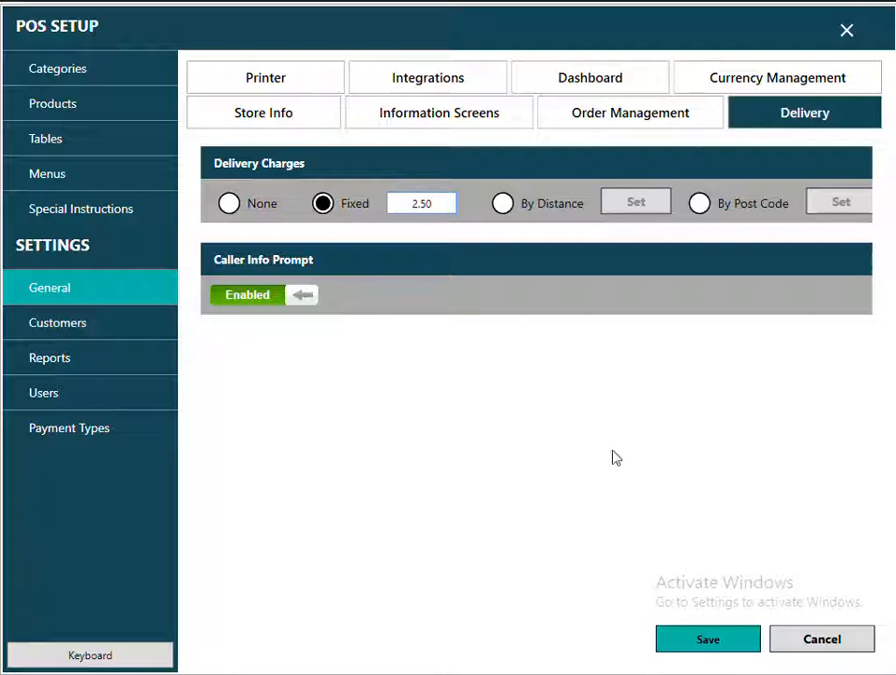
left_click(702, 640)
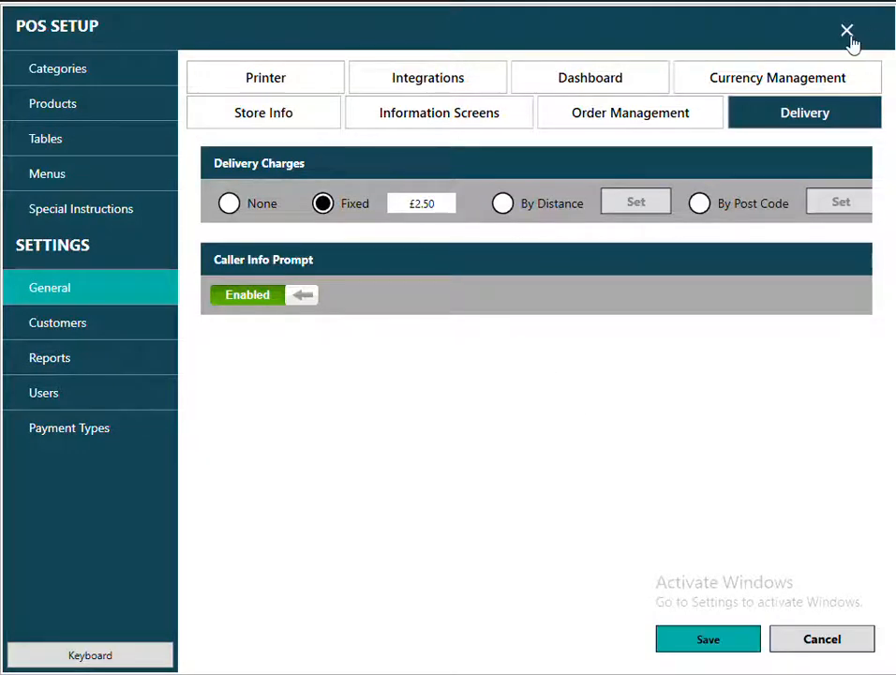
left_click(850, 33)
left_click(324, 333)
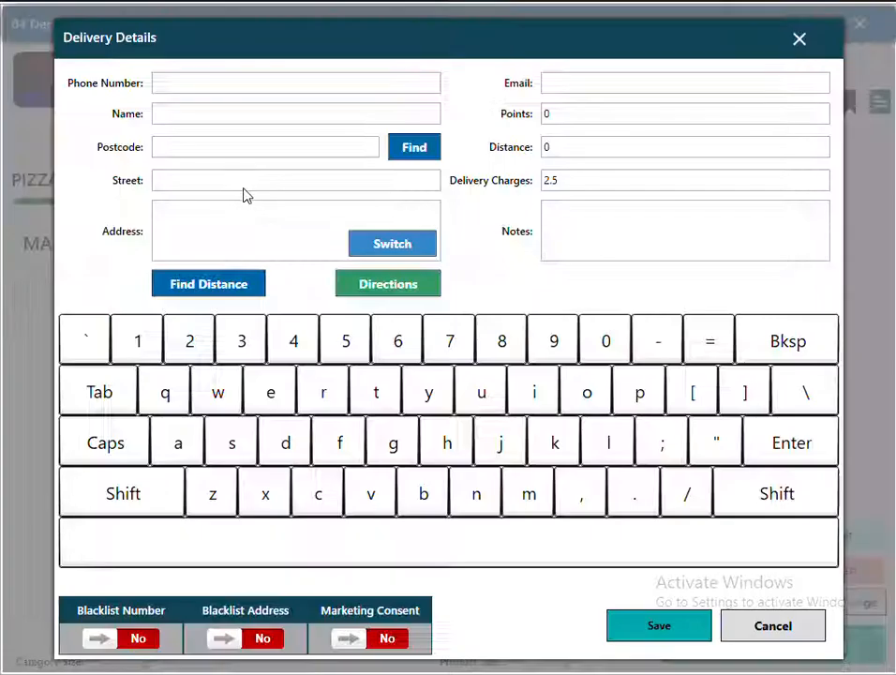
left_click(211, 145)
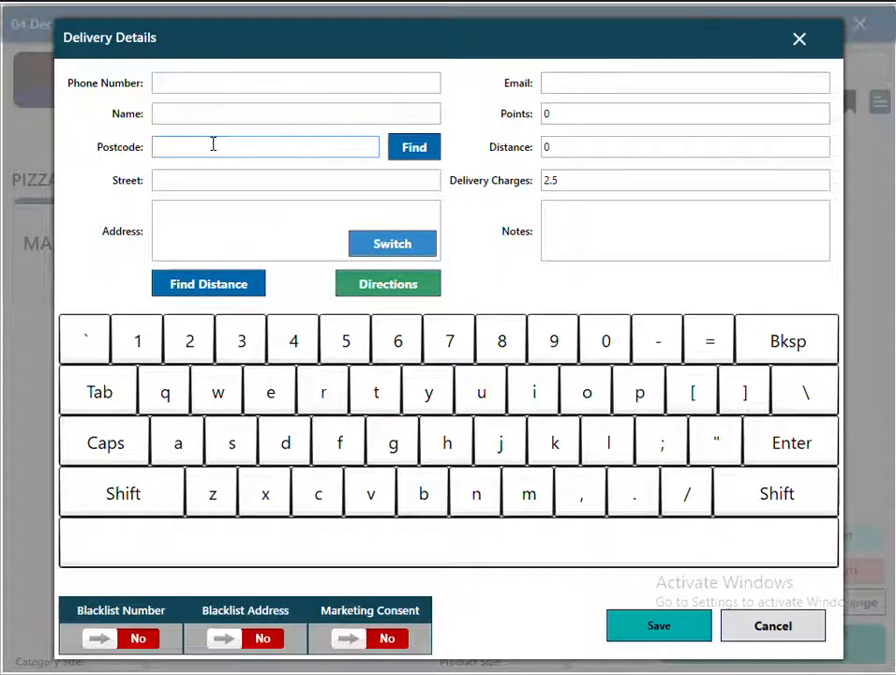
type("bd")
type("8c")
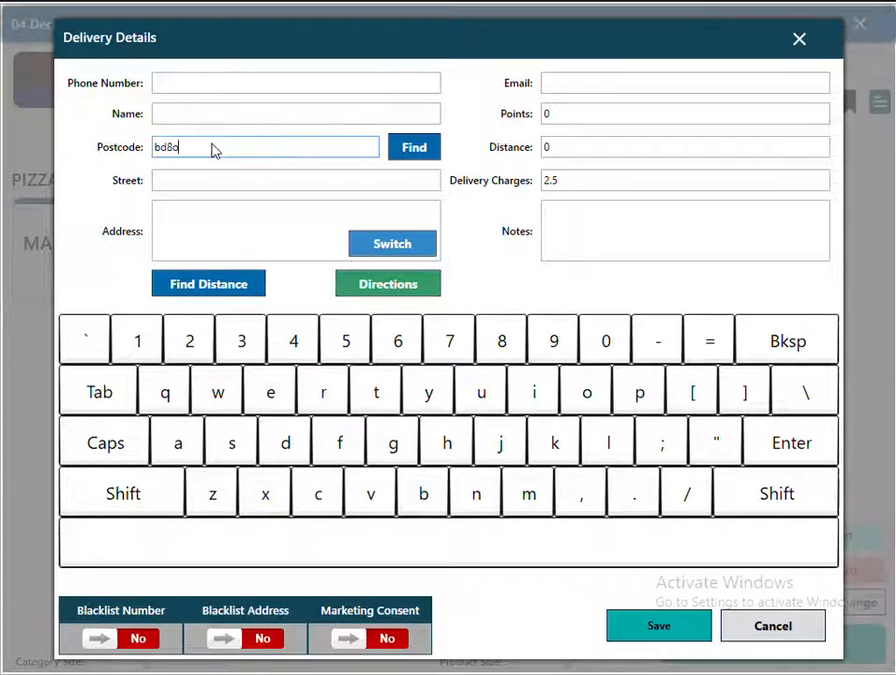
left_click(426, 151)
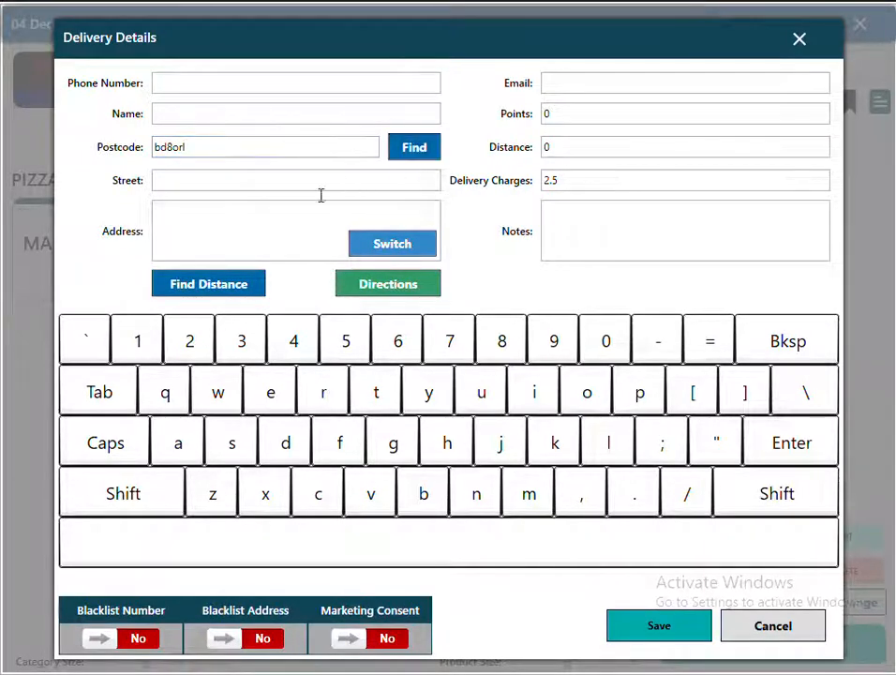
left_click(515, 406)
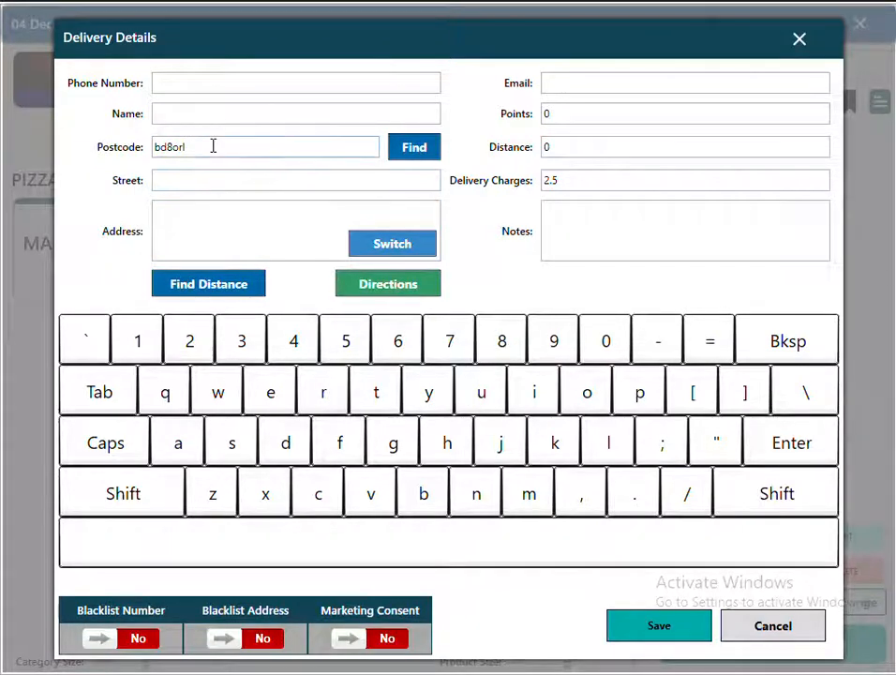
left_click_drag(213, 147, 106, 138)
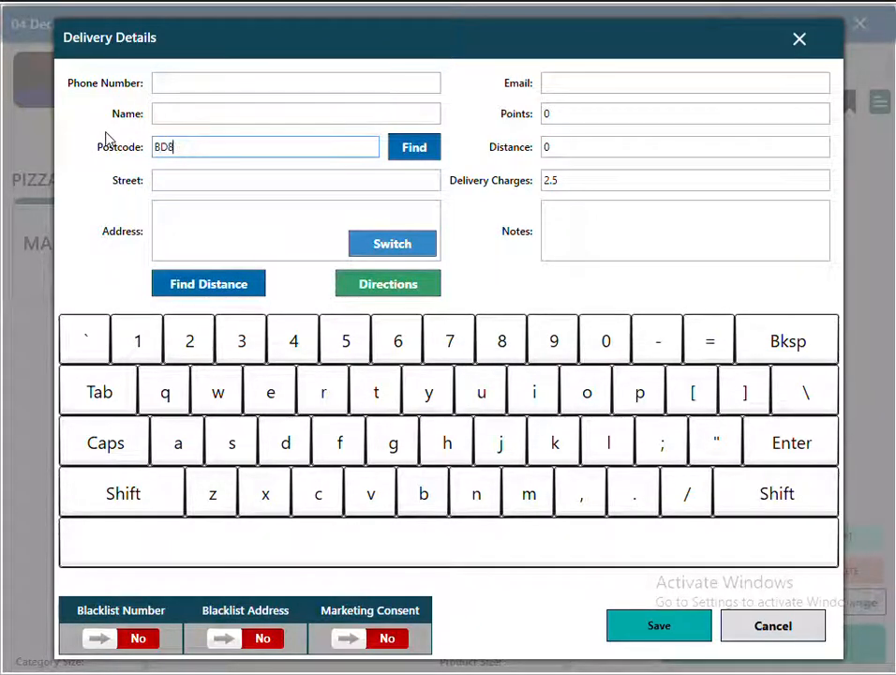
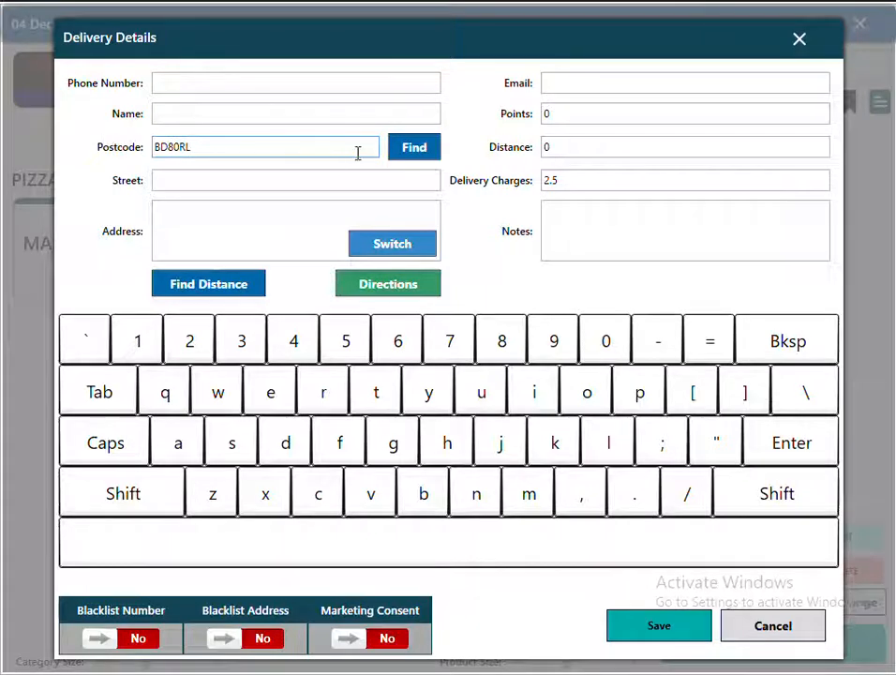
left_click(416, 148)
left_click(430, 270)
left_click(430, 270)
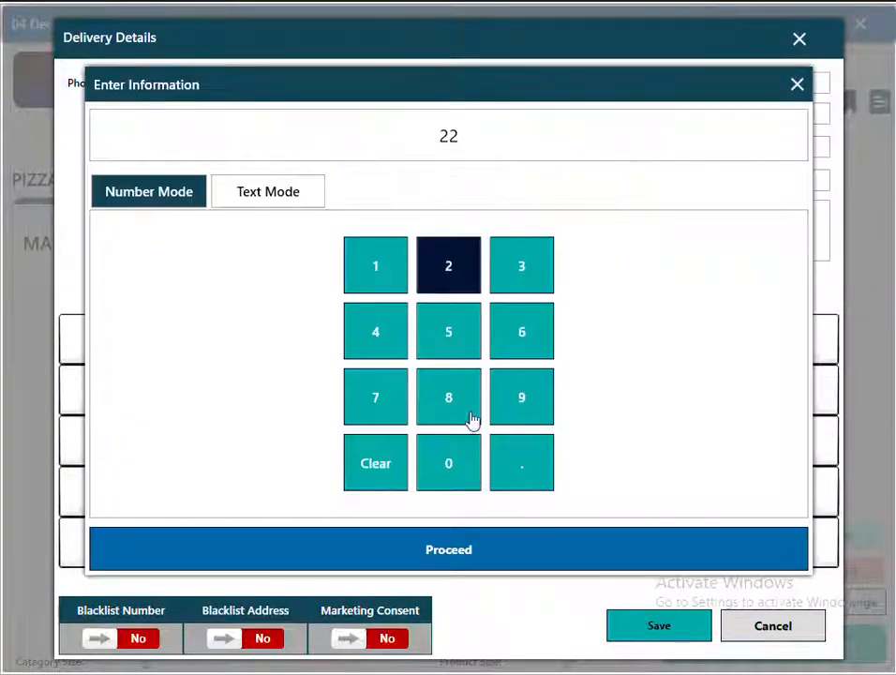
left_click(474, 559)
Check the 2.5 delivery charge and 7.5 distance, then cancel the test order.
left_click_drag(563, 183, 475, 187)
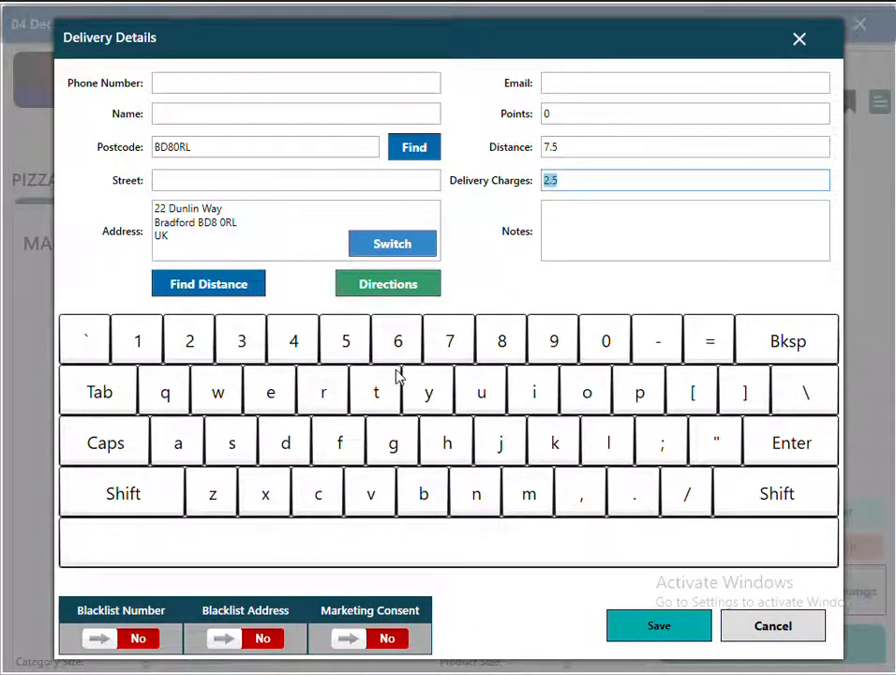
left_click(406, 375)
left_click_drag(558, 178, 519, 186)
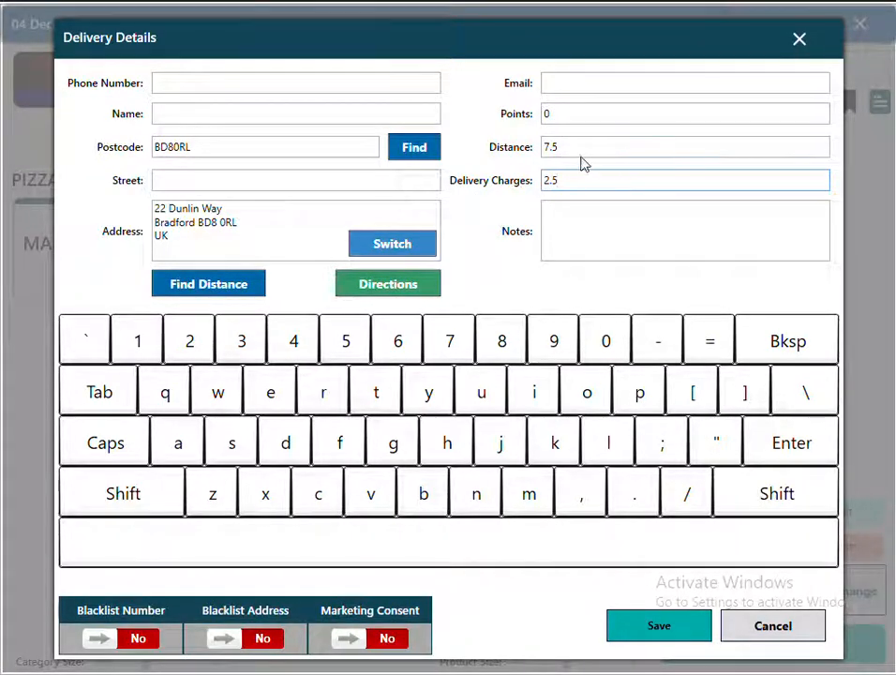
left_click_drag(582, 155, 480, 161)
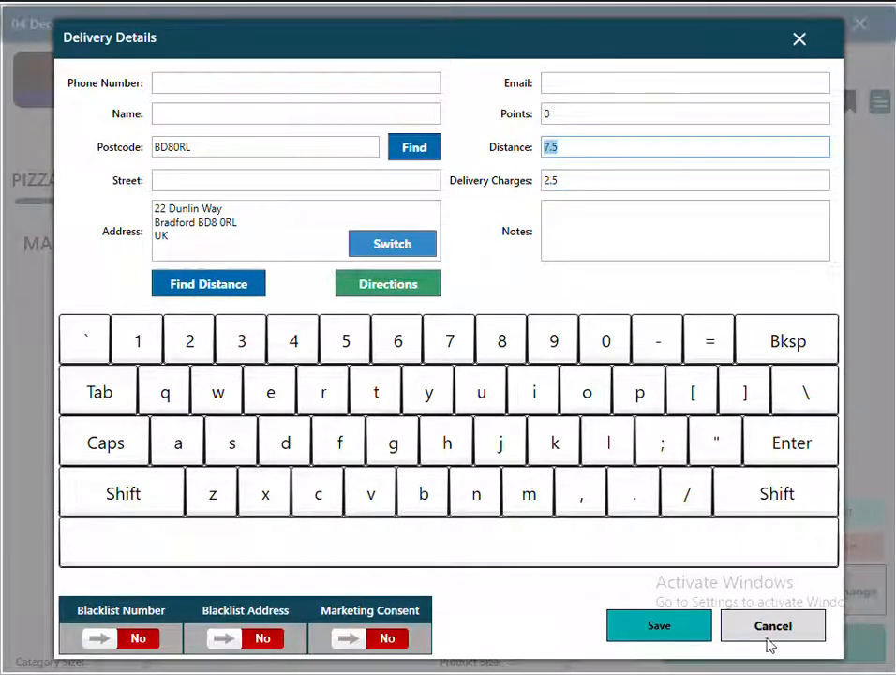
left_click(769, 633)
left_click(582, 272)
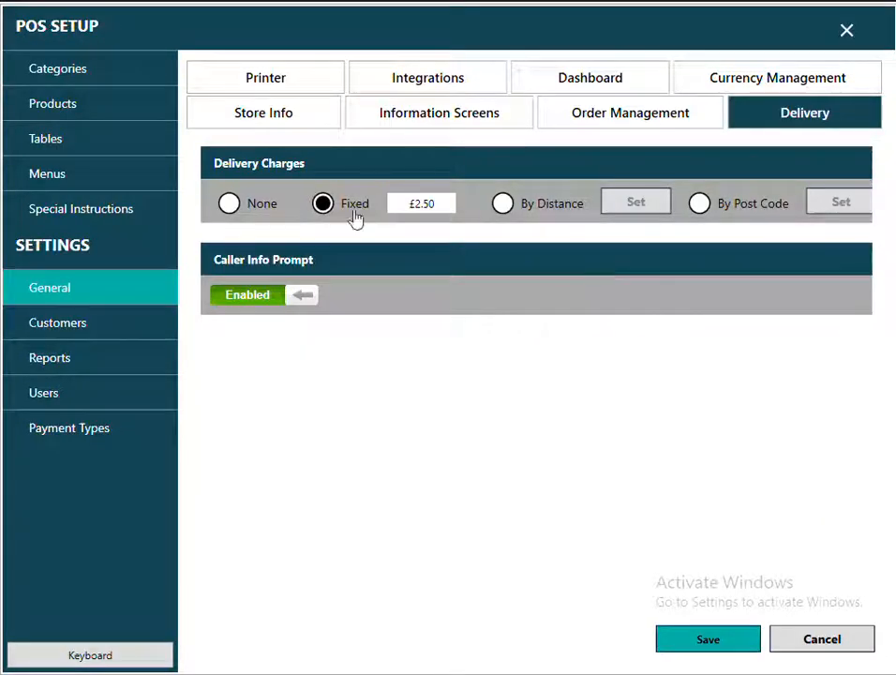
Switch to distance-based charges and add a DELIVERY CHARGES band 0–2 charged 1.5.
left_click(504, 204)
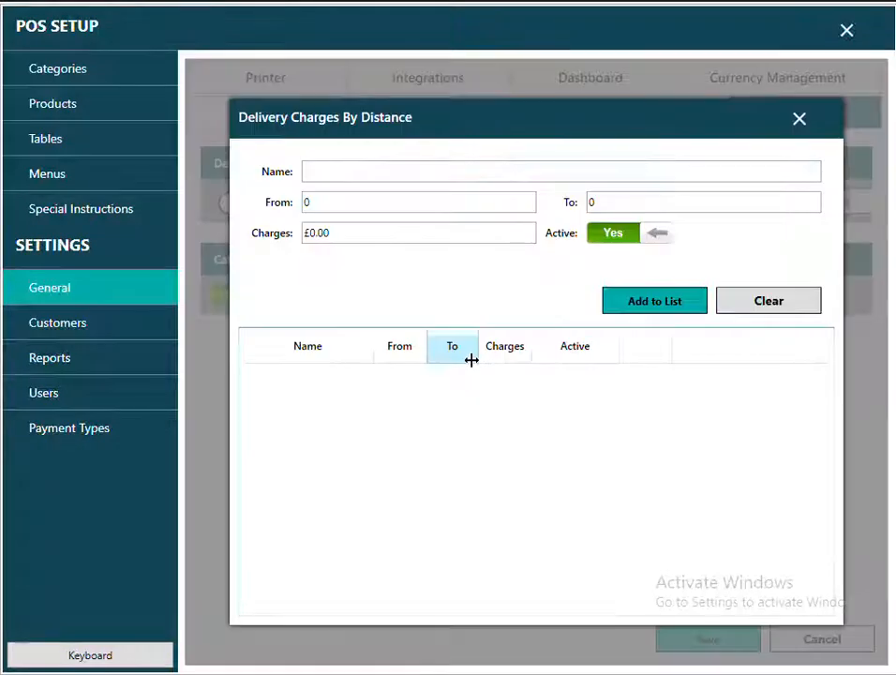
left_click(359, 174)
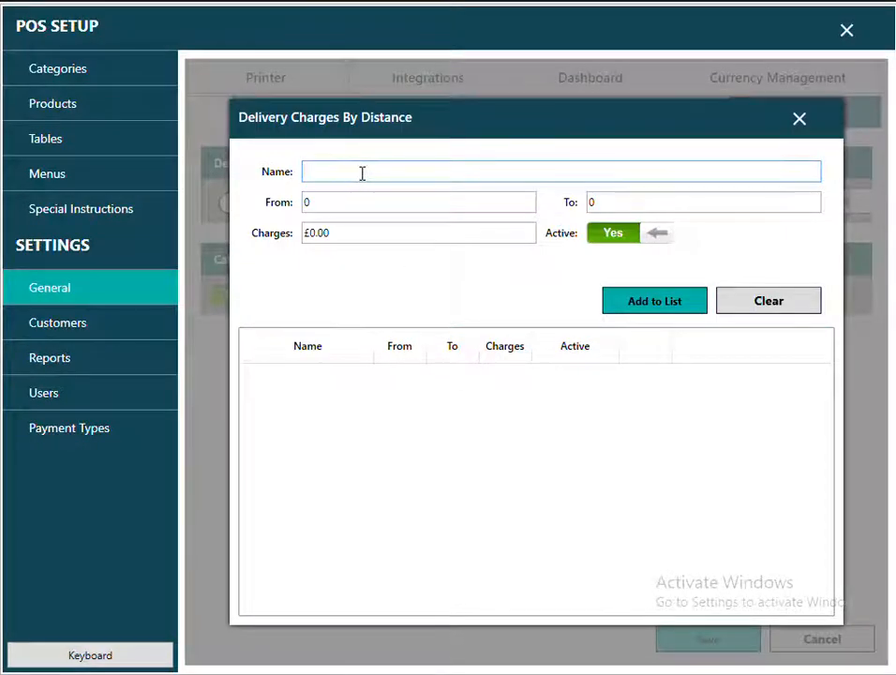
type("DELIVERY C")
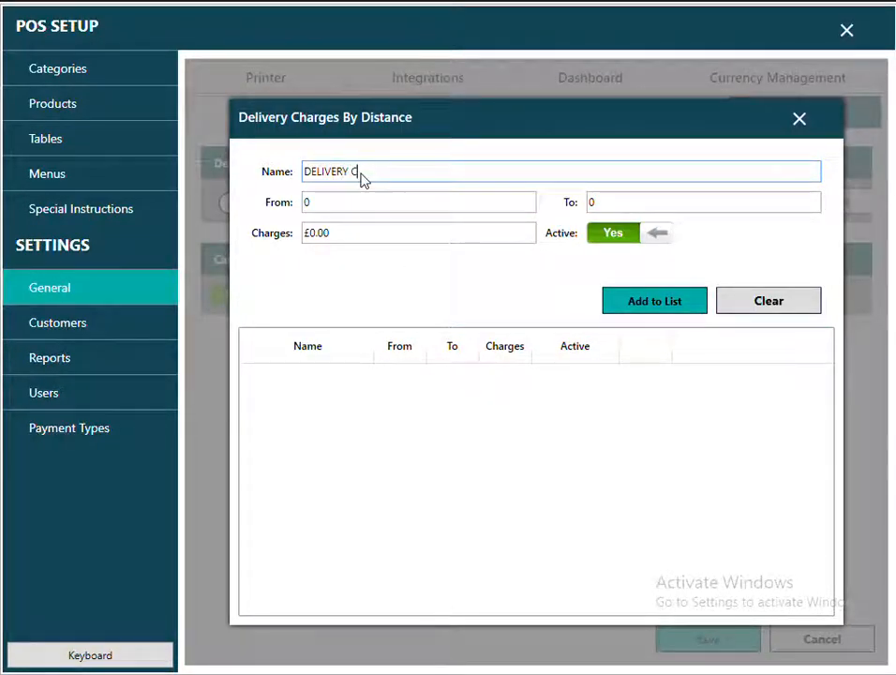
type("HARGES")
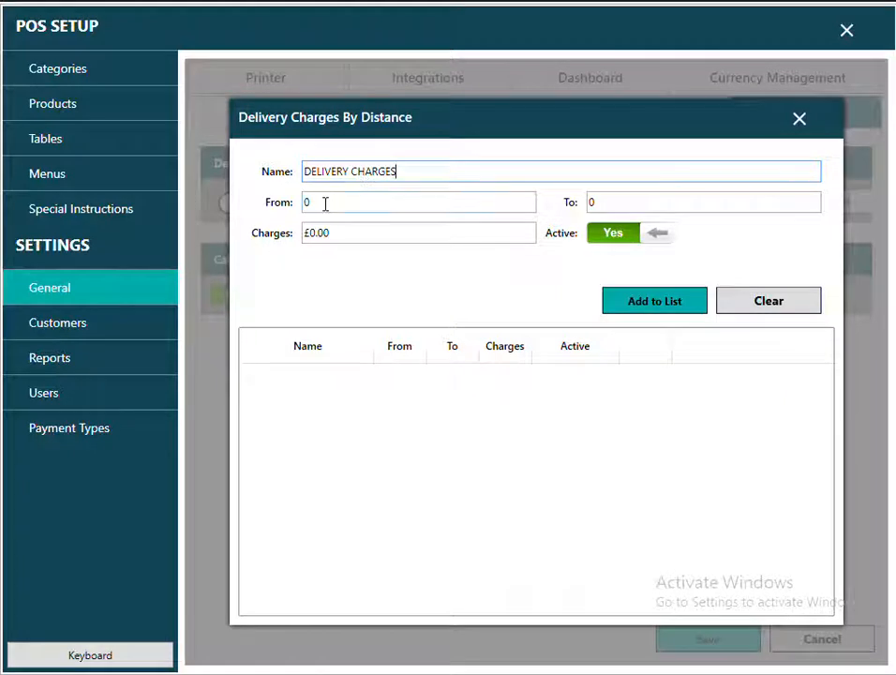
left_click(326, 203)
left_click(634, 203)
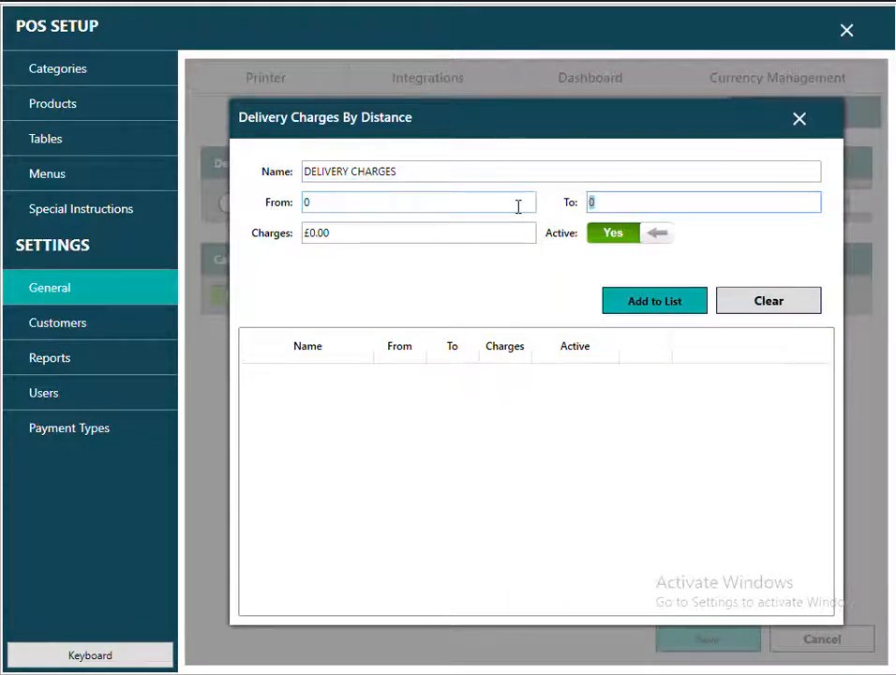
type("2")
left_click(368, 239)
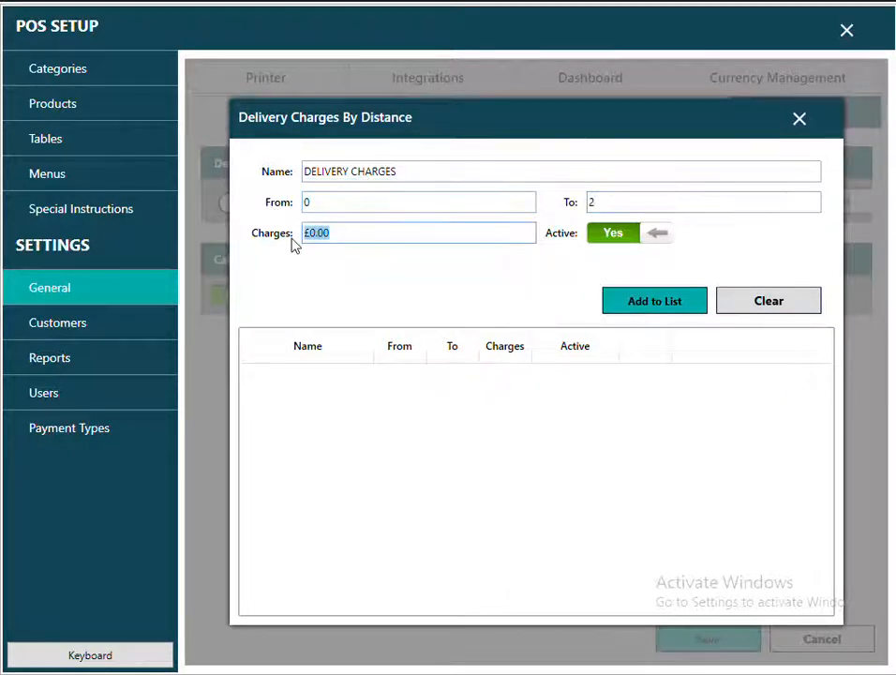
type("1.50")
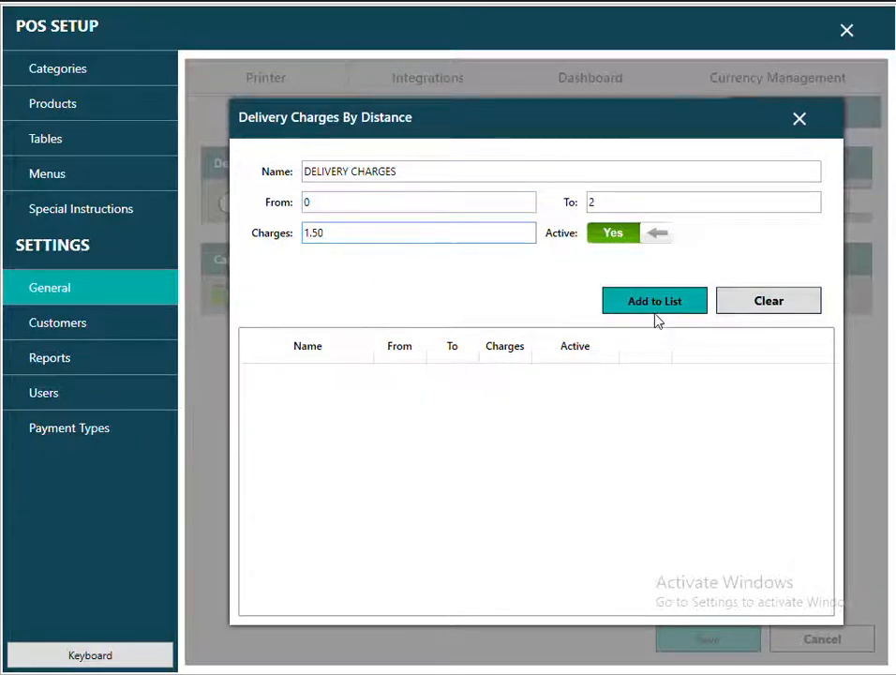
left_click(650, 308)
Add the 2.01–4 distance band charged 3.50.
left_click(332, 204)
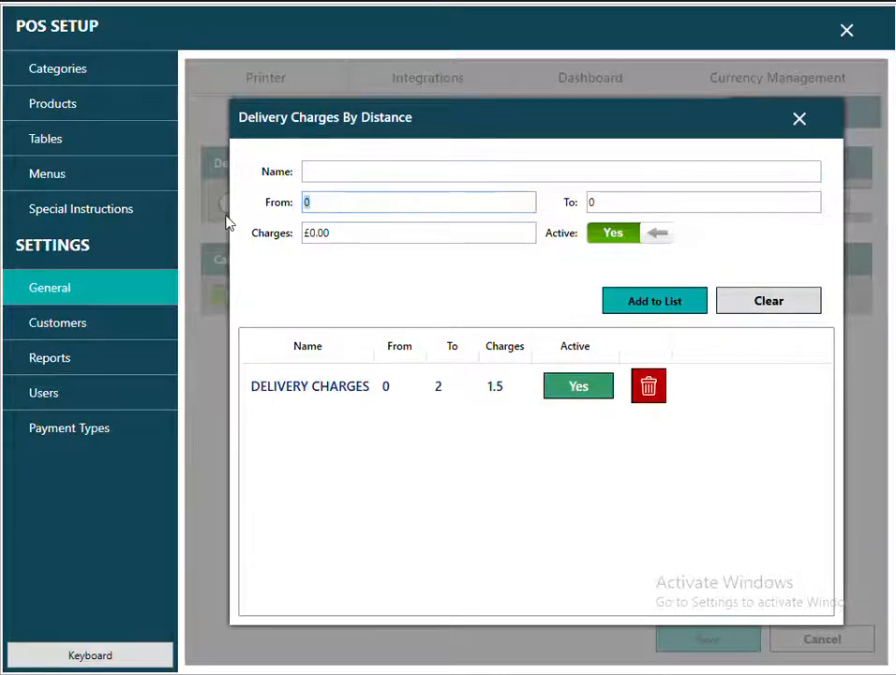
type("2.01")
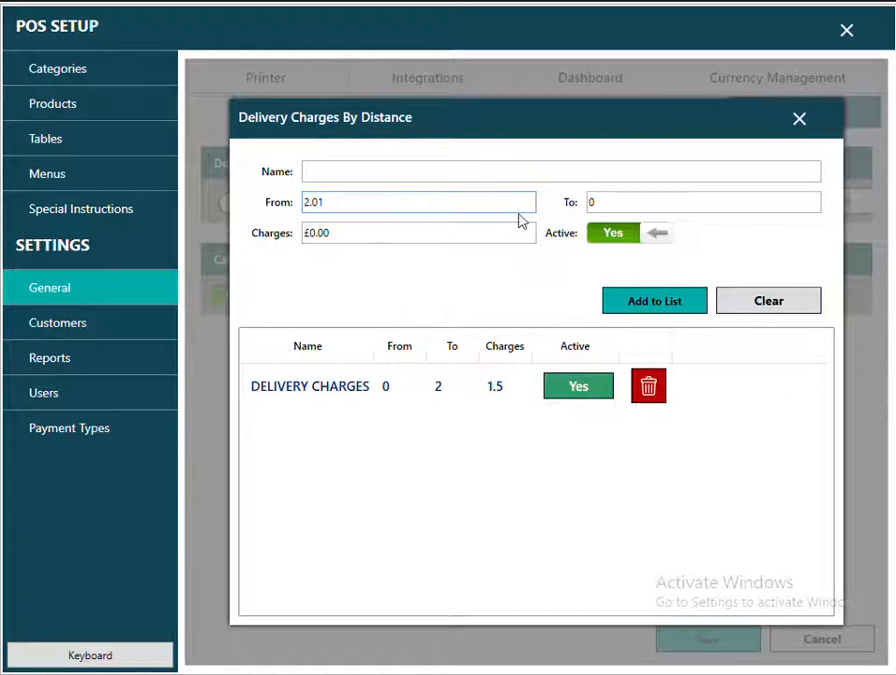
key("Tab")
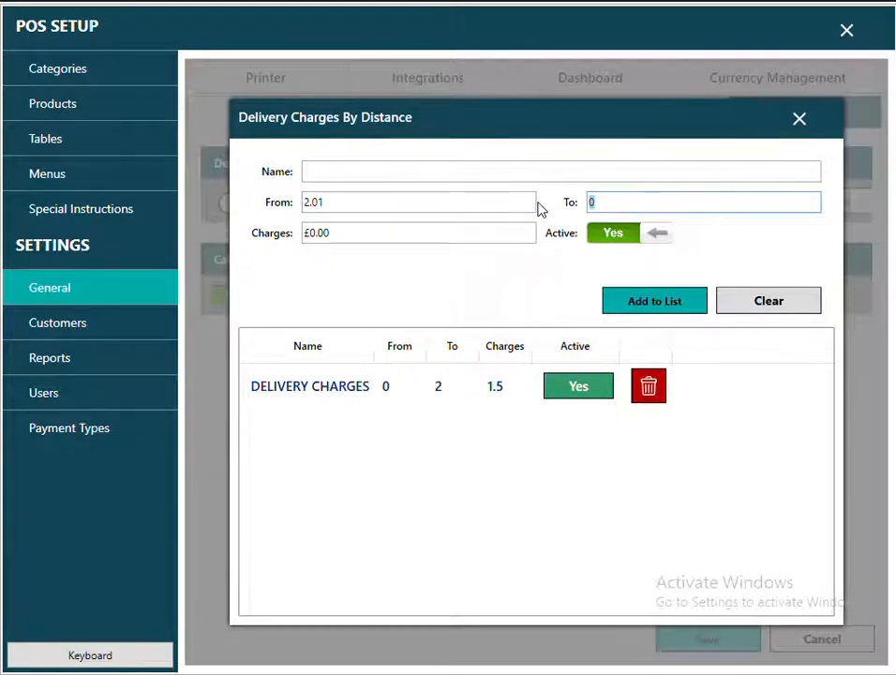
type("4")
left_click(360, 236)
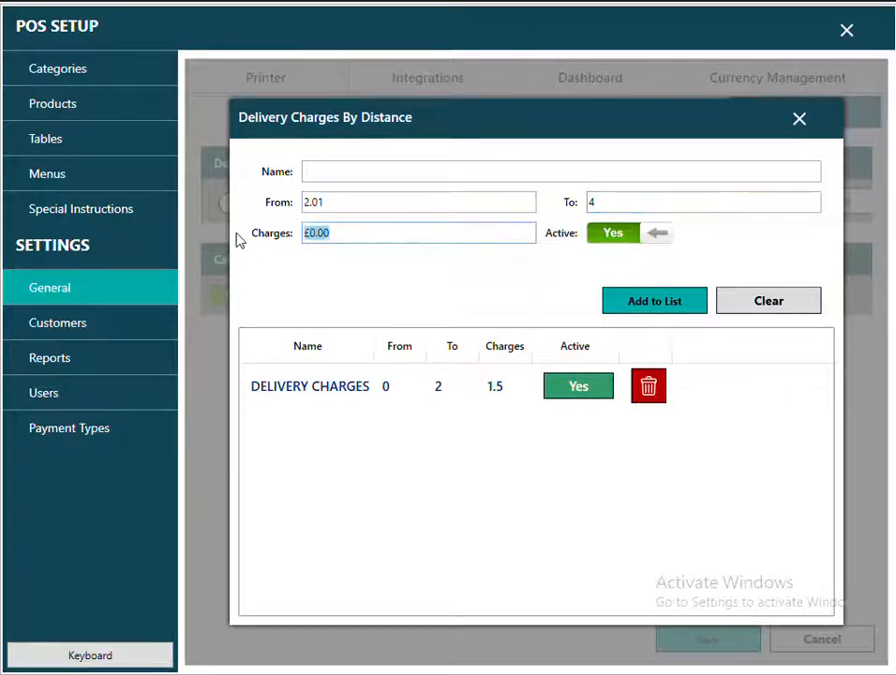
type("3.50")
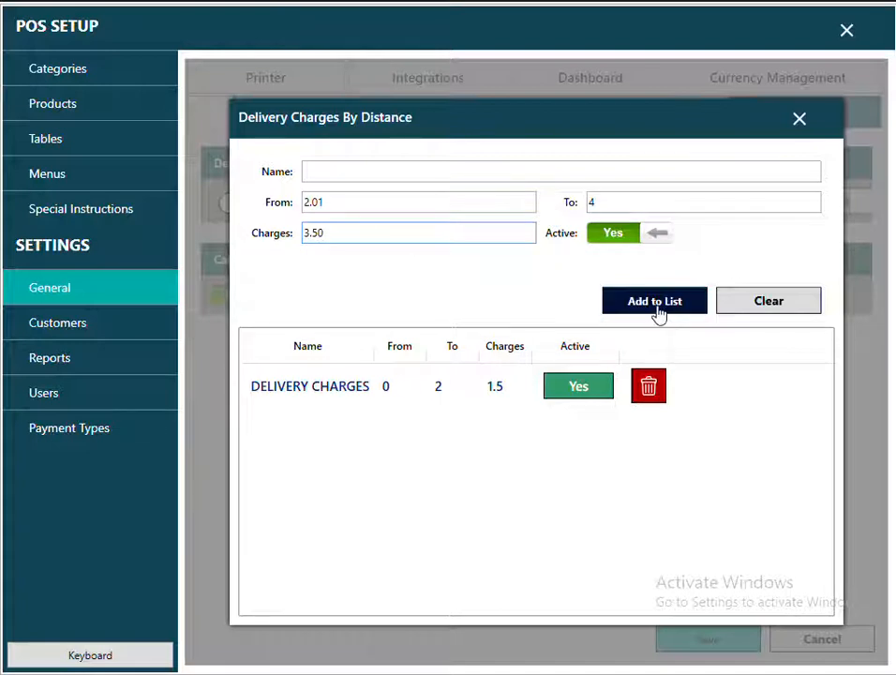
left_click(659, 310)
Add the 4.01–100 distance band charged 7.
left_click(339, 204)
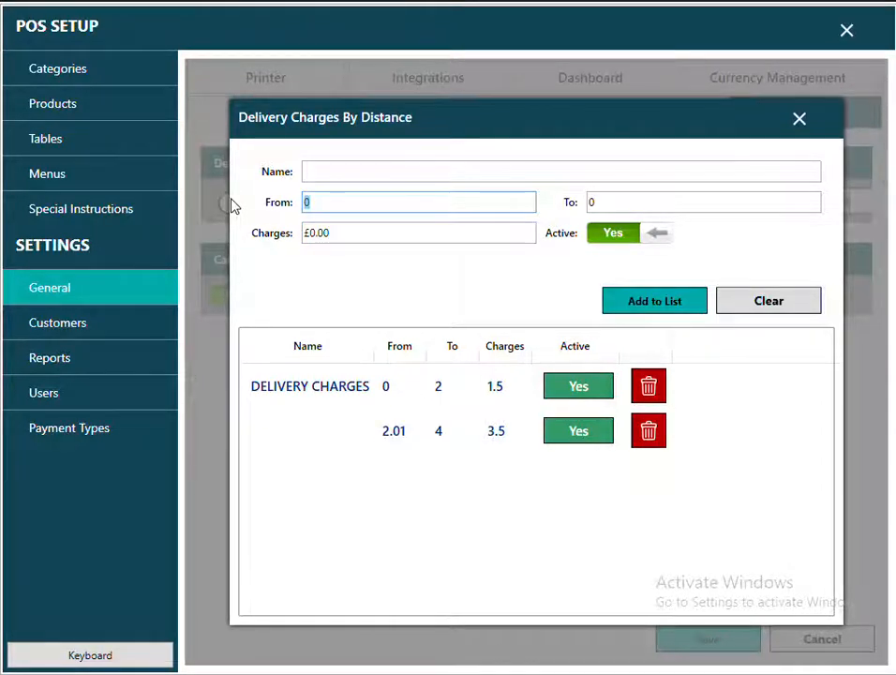
type("4.01")
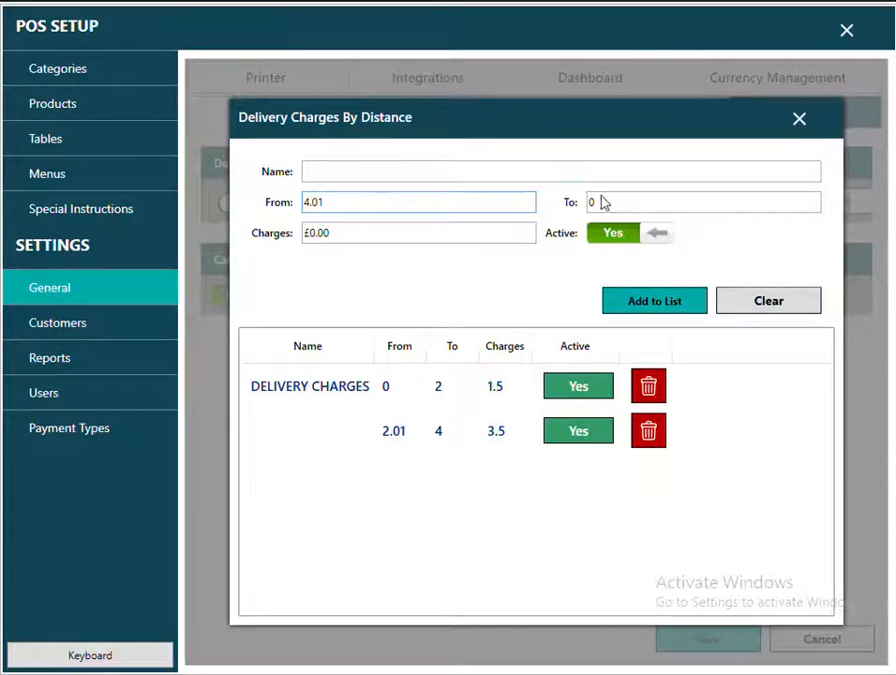
left_click(600, 202)
type("100")
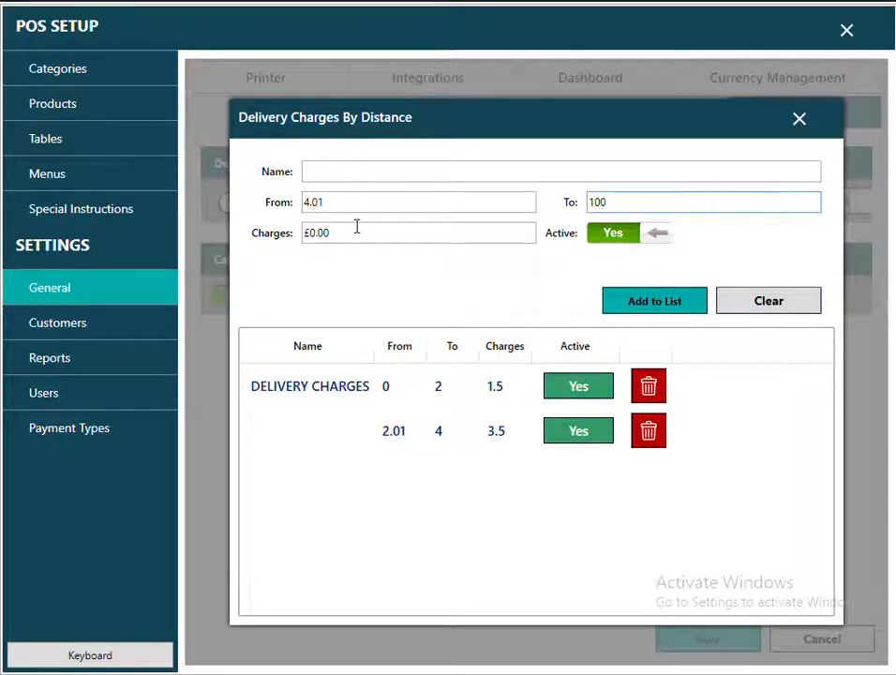
left_click(306, 235)
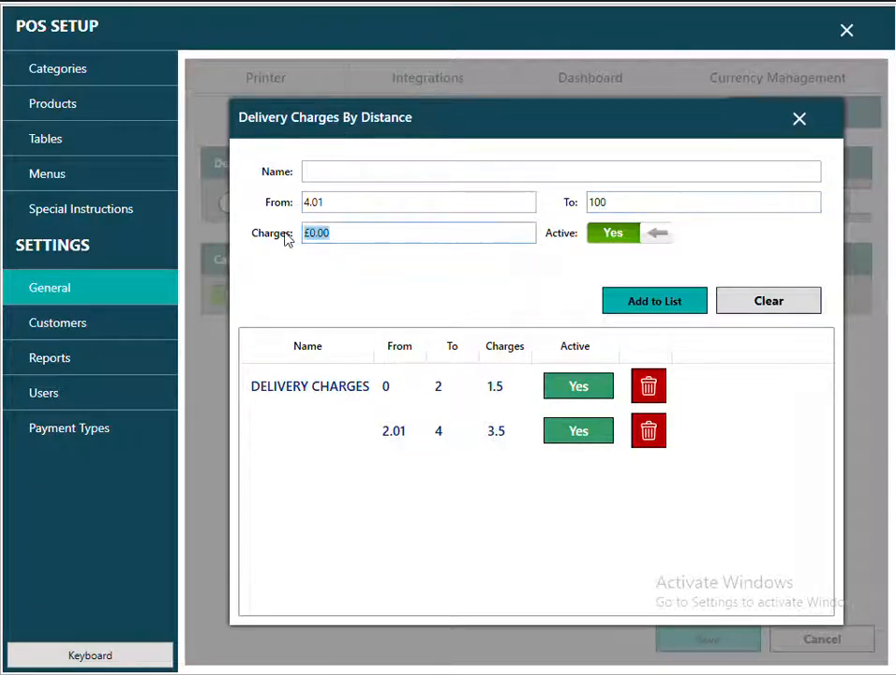
type("7")
left_click(606, 309)
left_click(406, 441)
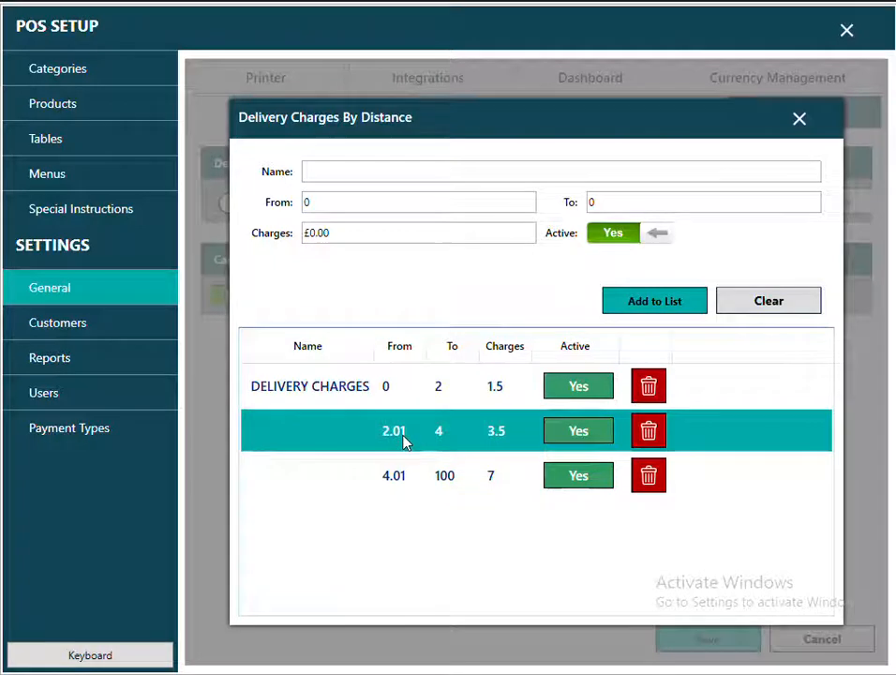
left_click(313, 170)
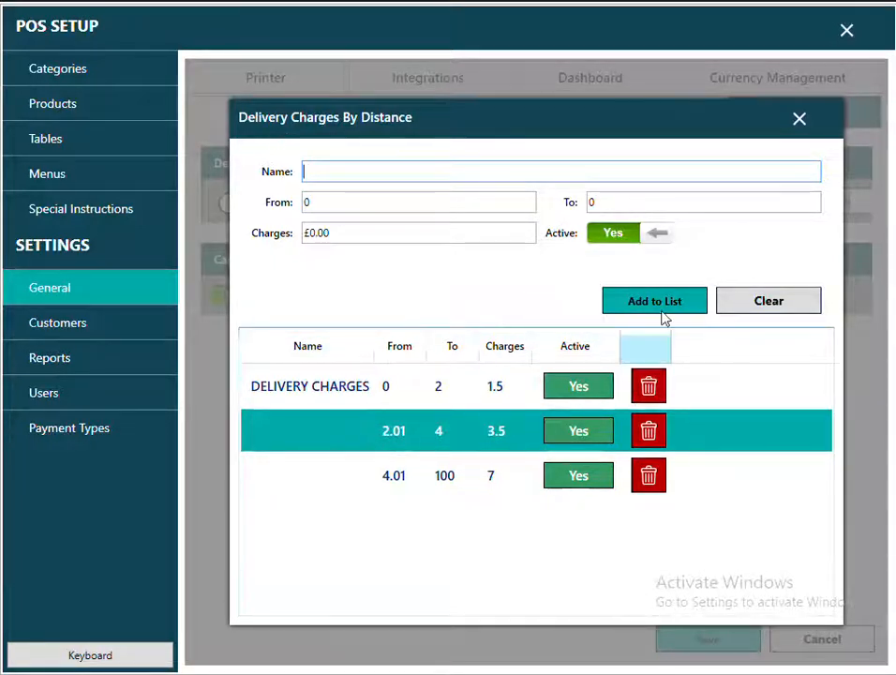
left_click(802, 126)
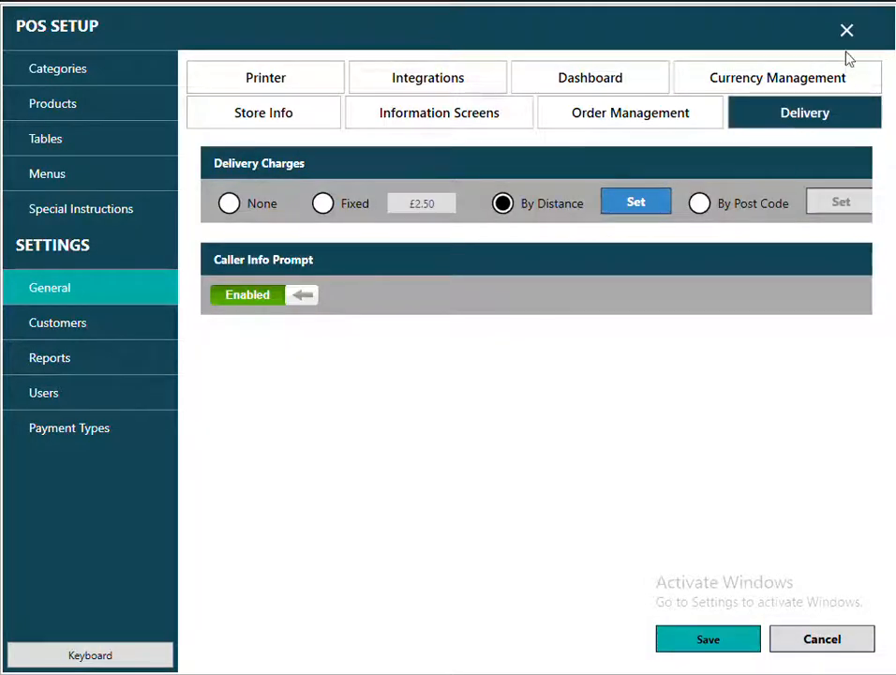
left_click(847, 32)
left_click(283, 408)
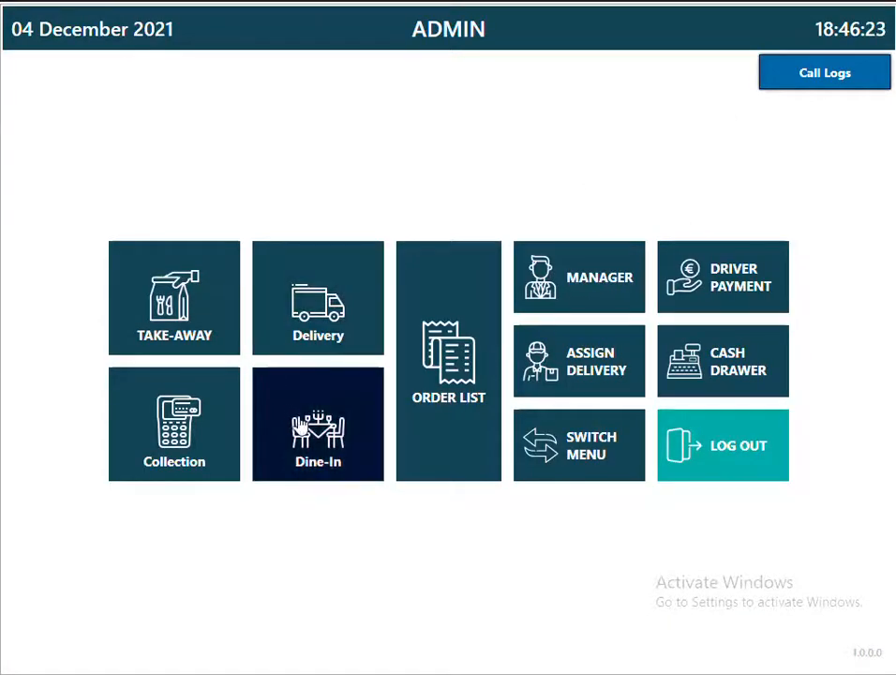
left_click(837, 47)
left_click(198, 150)
left_click(428, 152)
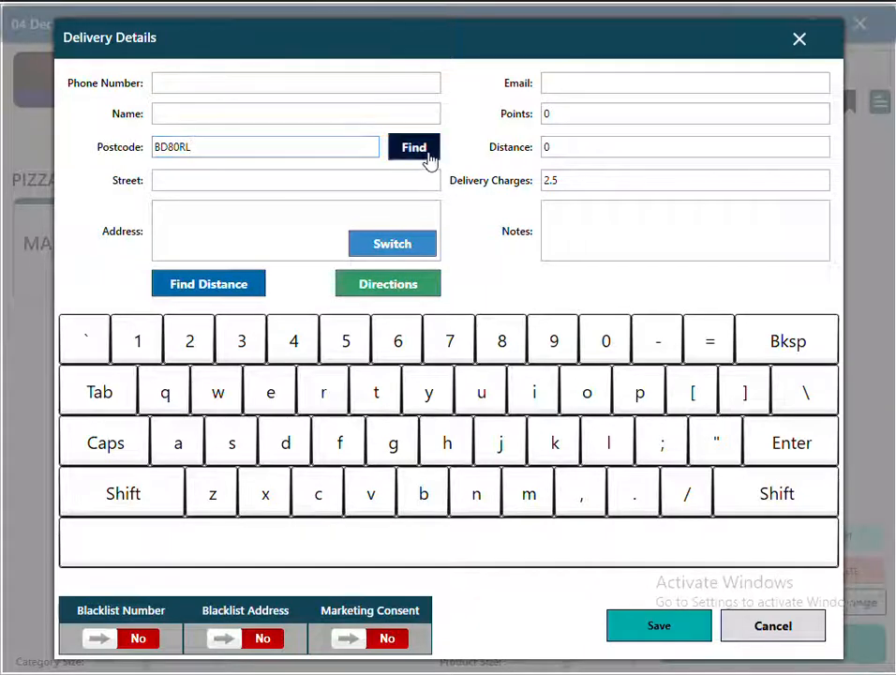
left_click(375, 266)
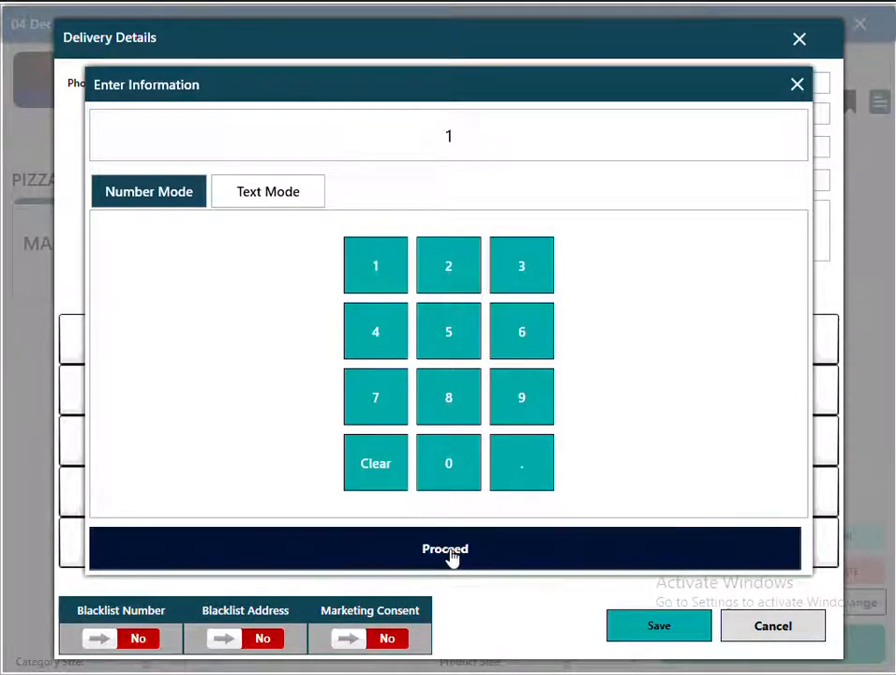
left_click(454, 553)
left_click_drag(563, 180, 464, 203)
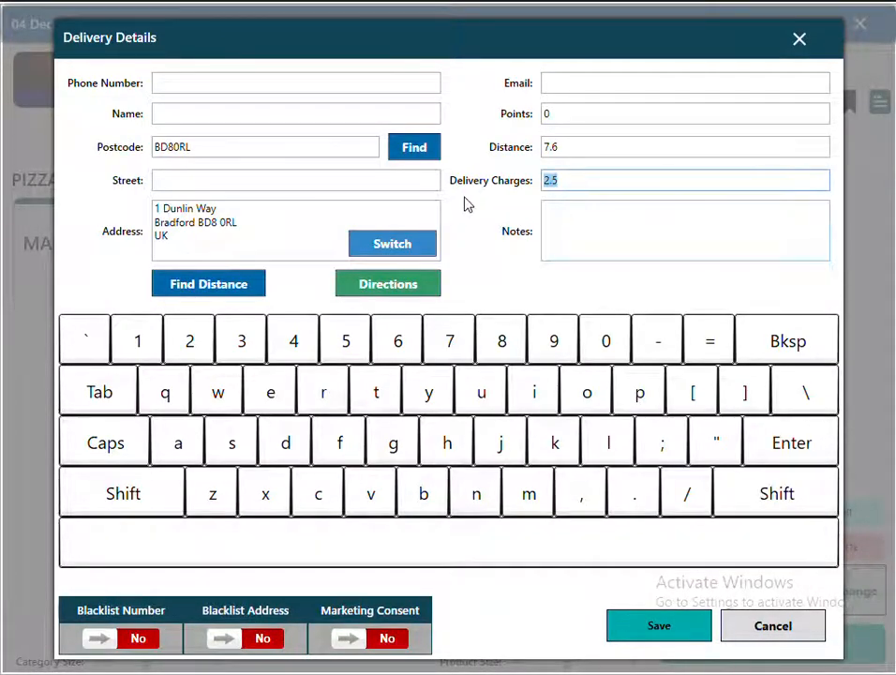
left_click_drag(575, 146, 534, 150)
left_click_drag(199, 143, 114, 146)
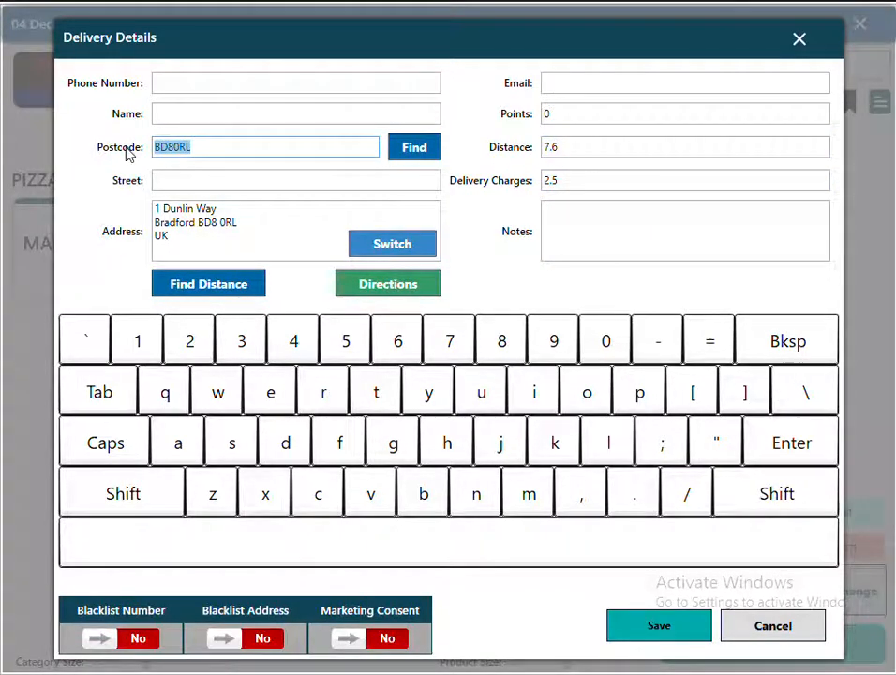
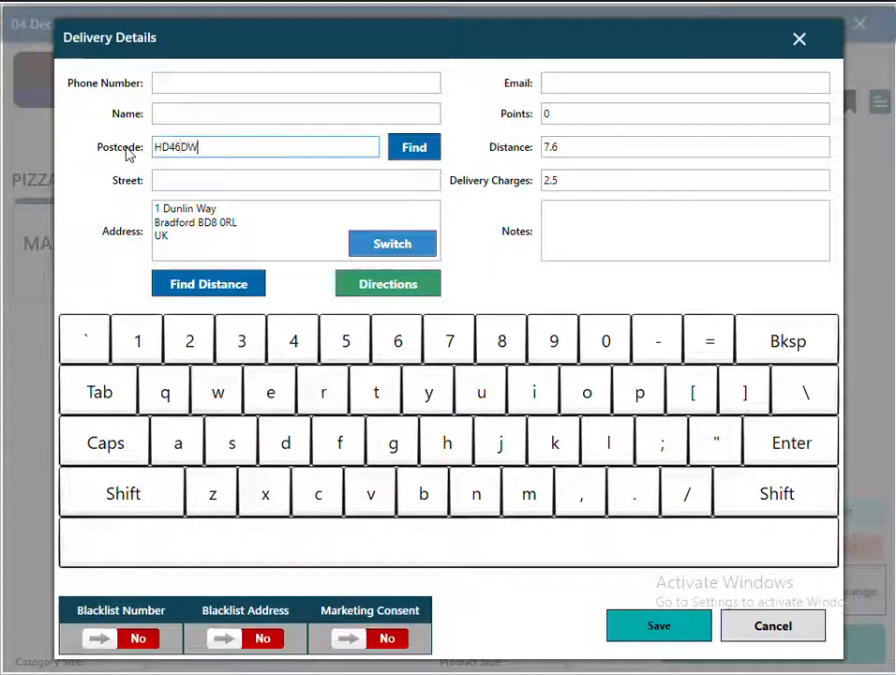
left_click(413, 153)
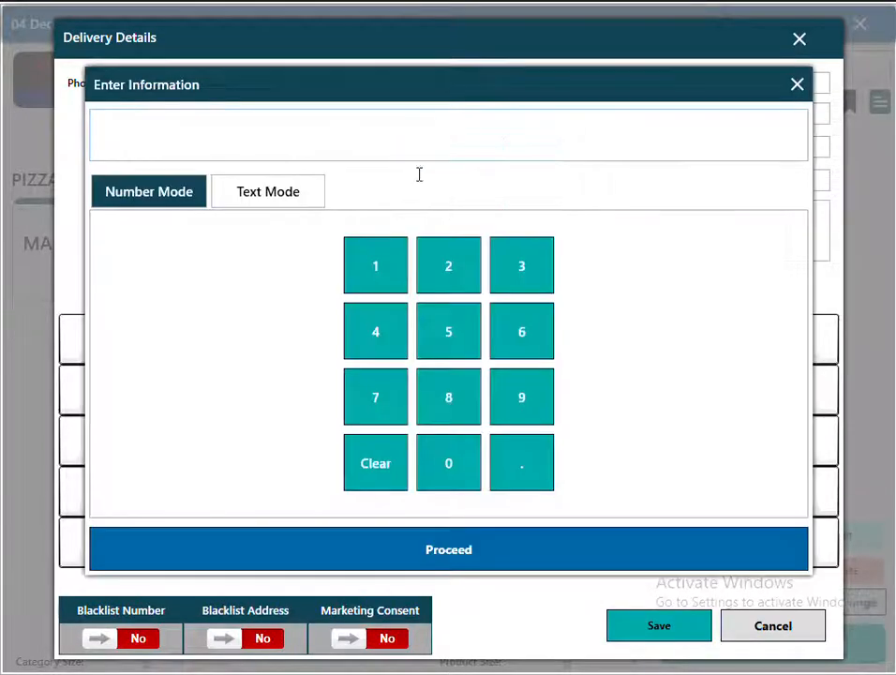
left_click(366, 270)
left_click(449, 553)
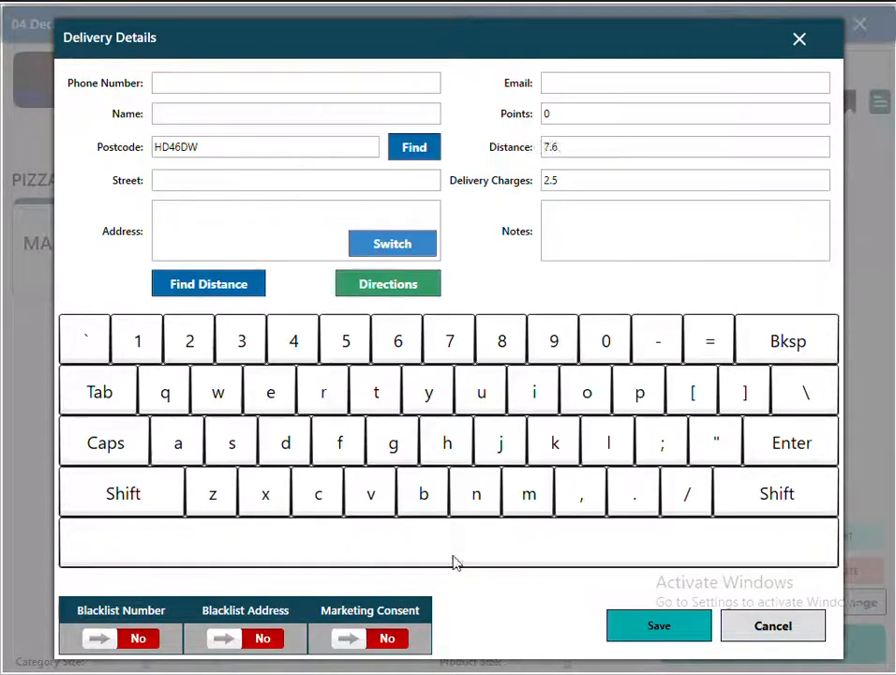
left_click(570, 146)
left_click(558, 185)
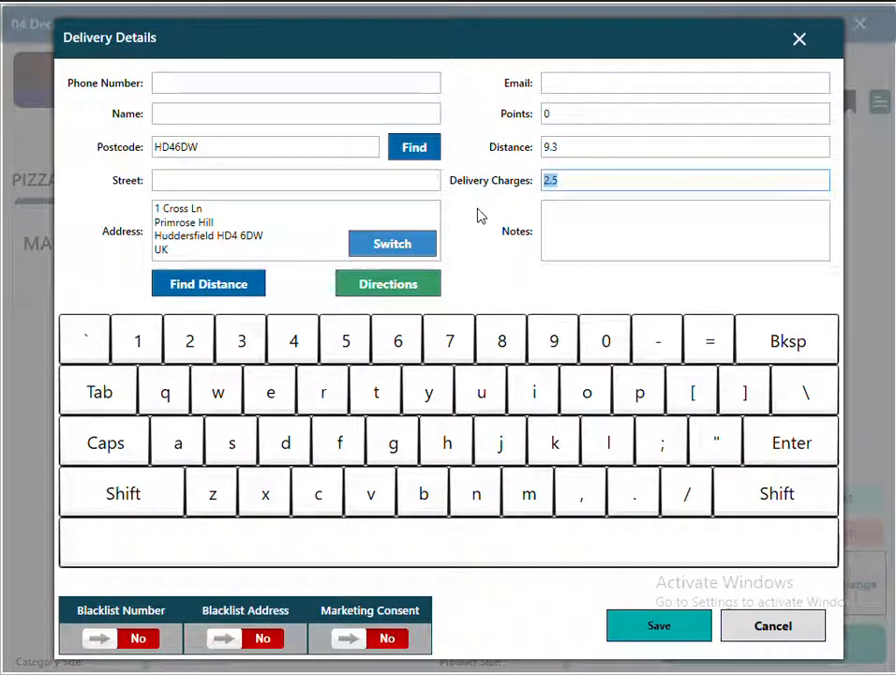
left_click(250, 148)
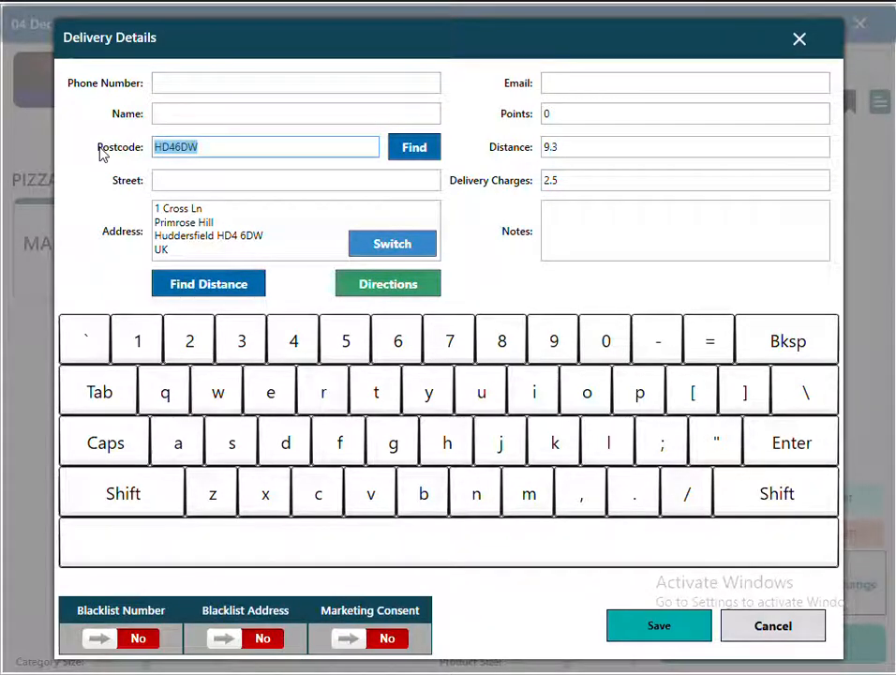
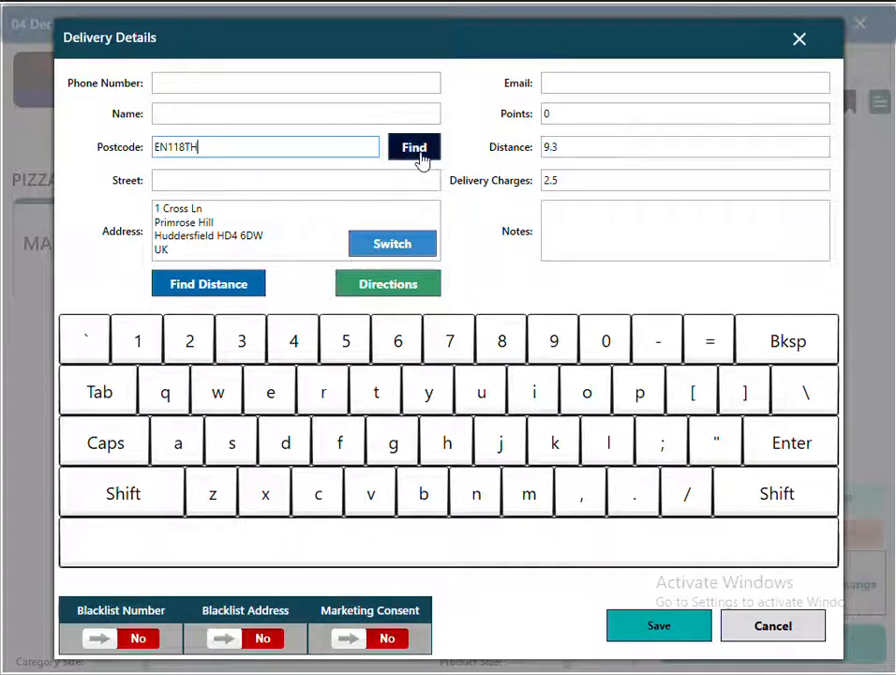
left_click(418, 152)
left_click(396, 264)
left_click(397, 264)
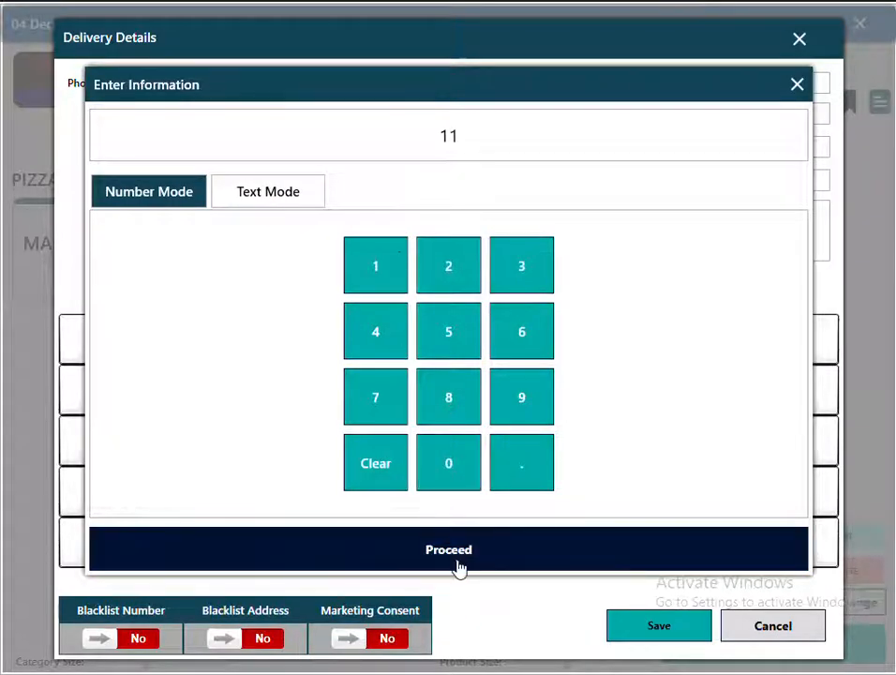
left_click(458, 561)
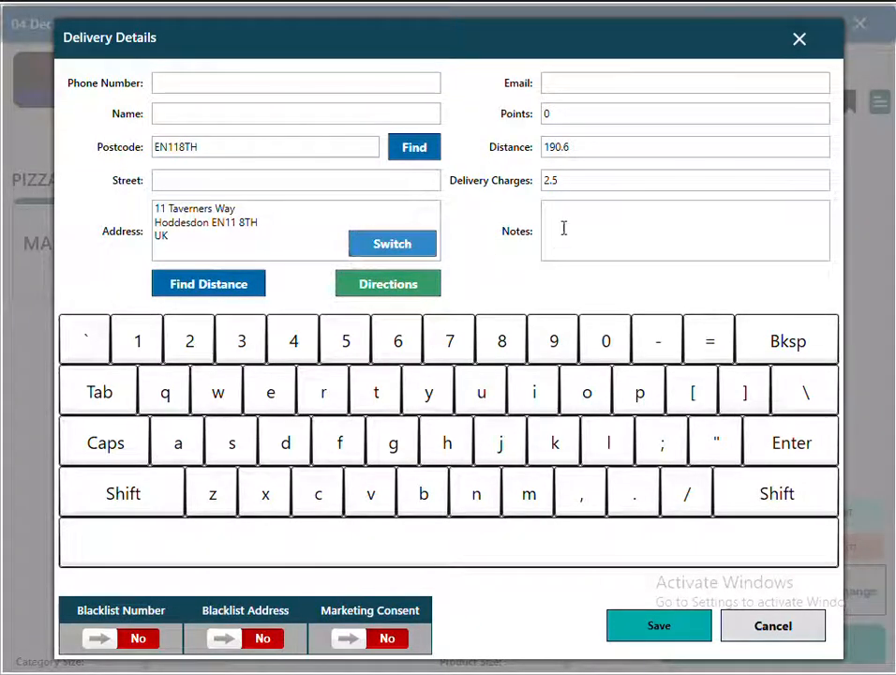
left_click(582, 146)
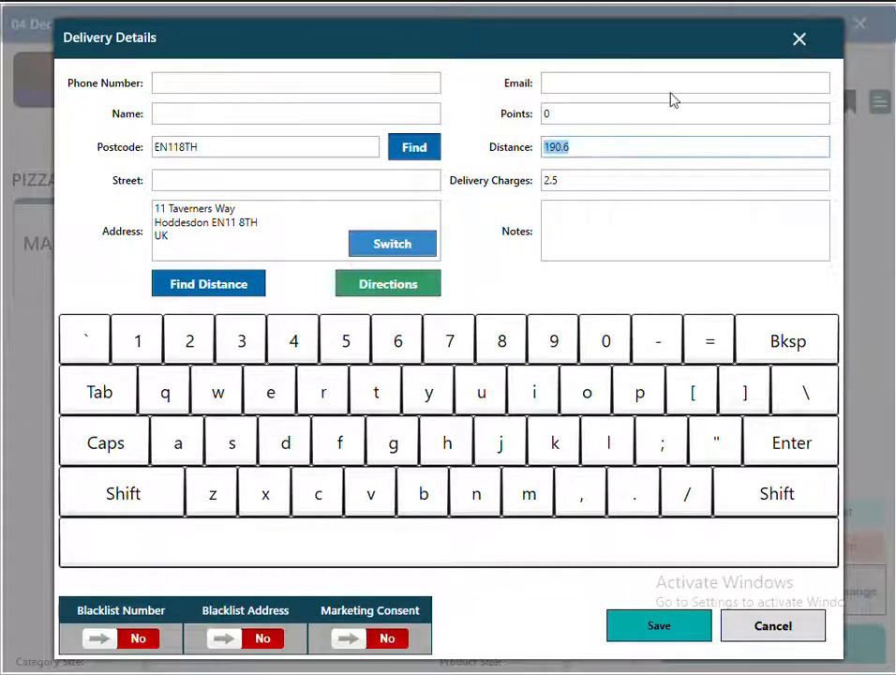
left_click(798, 39)
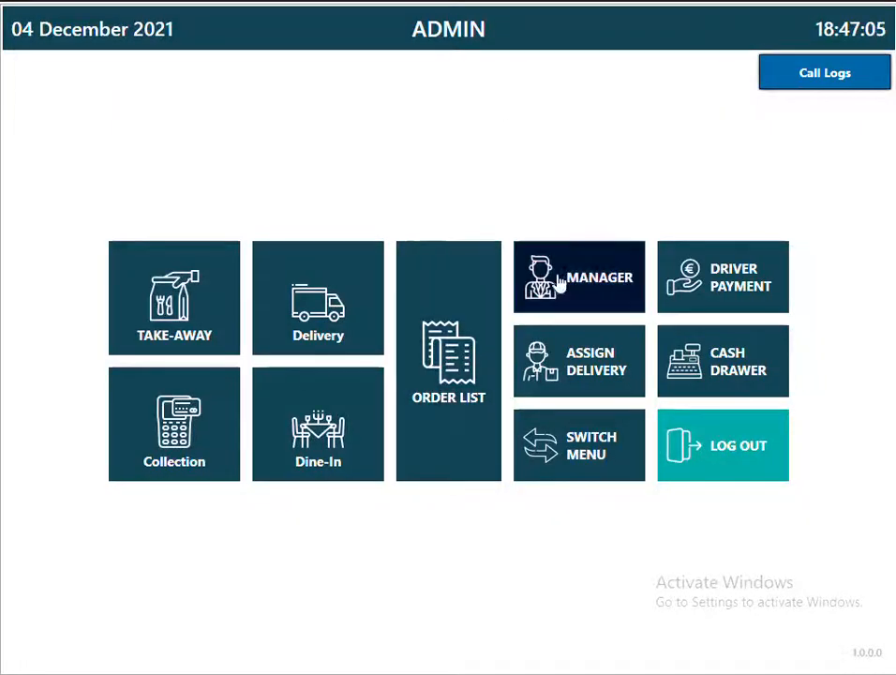
Reopen Delivery Charges By Distance and name a new band DELIVERY CHARGES.
left_click(560, 284)
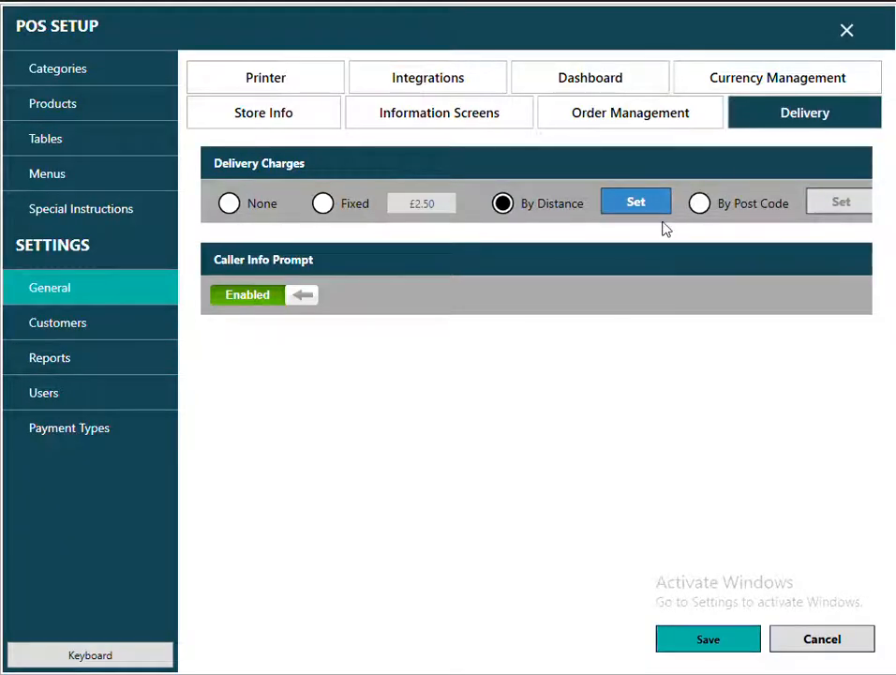
left_click(628, 212)
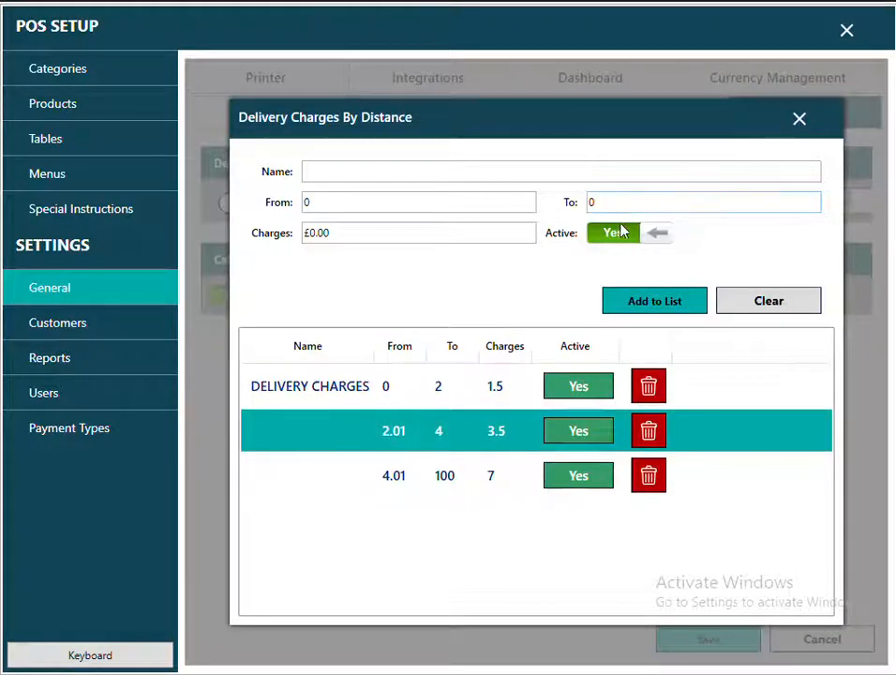
left_click(329, 172)
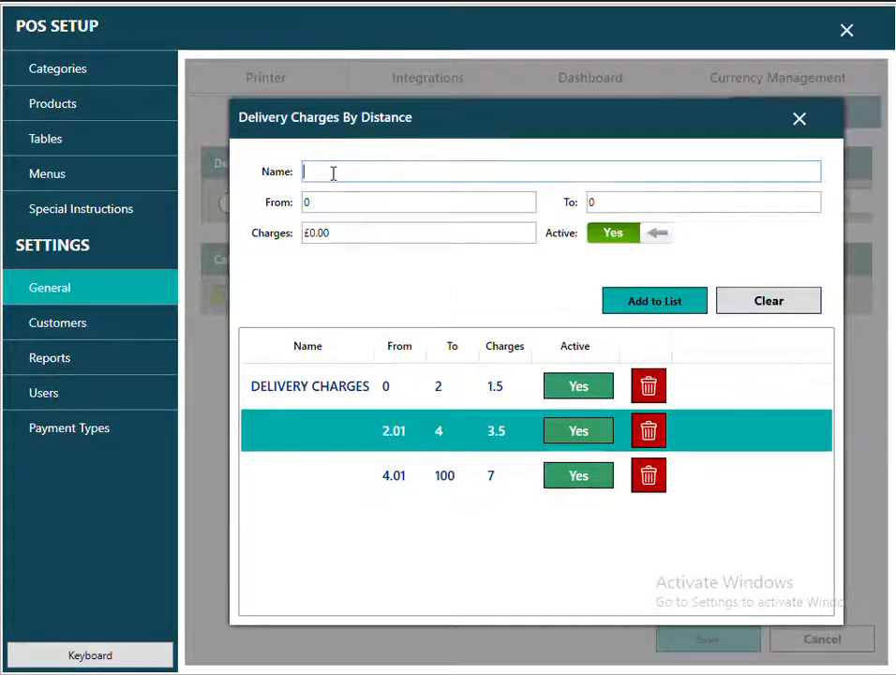
type("DELIVERY CH")
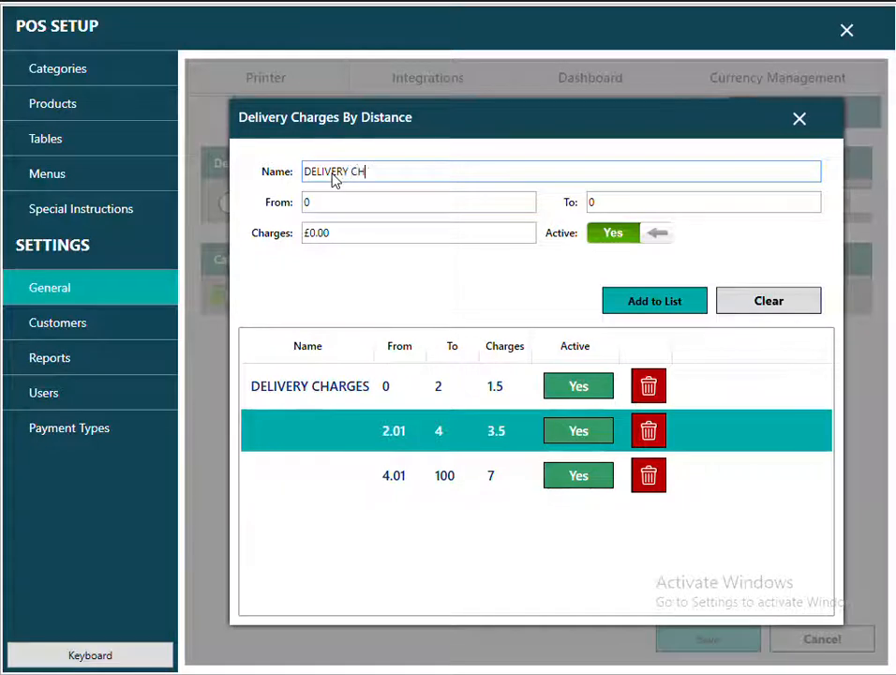
type("ARGES")
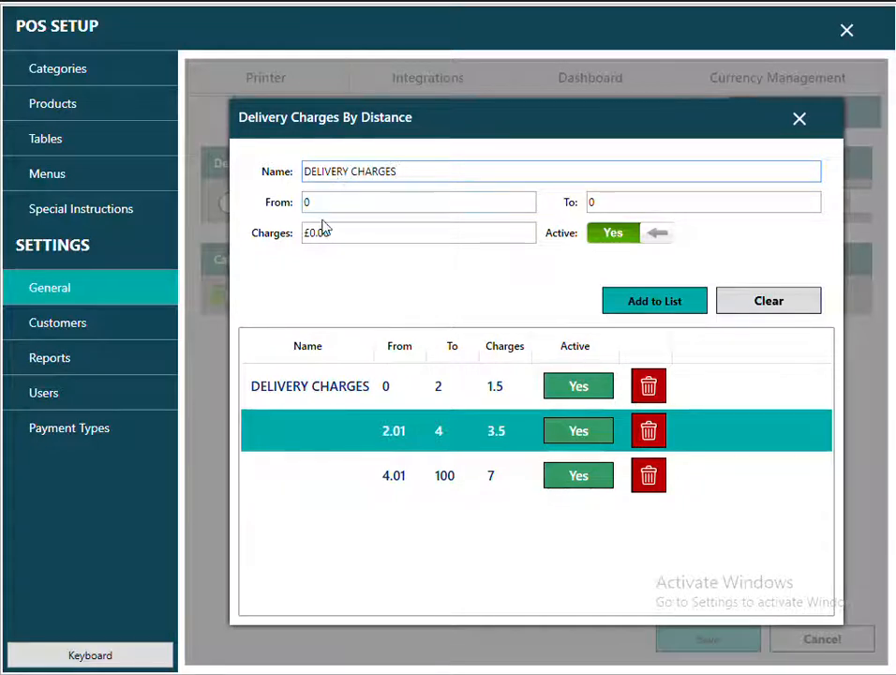
Add the 7.01–300 band charged 7.50 to the list and close the window.
left_click(345, 204)
type("7.01")
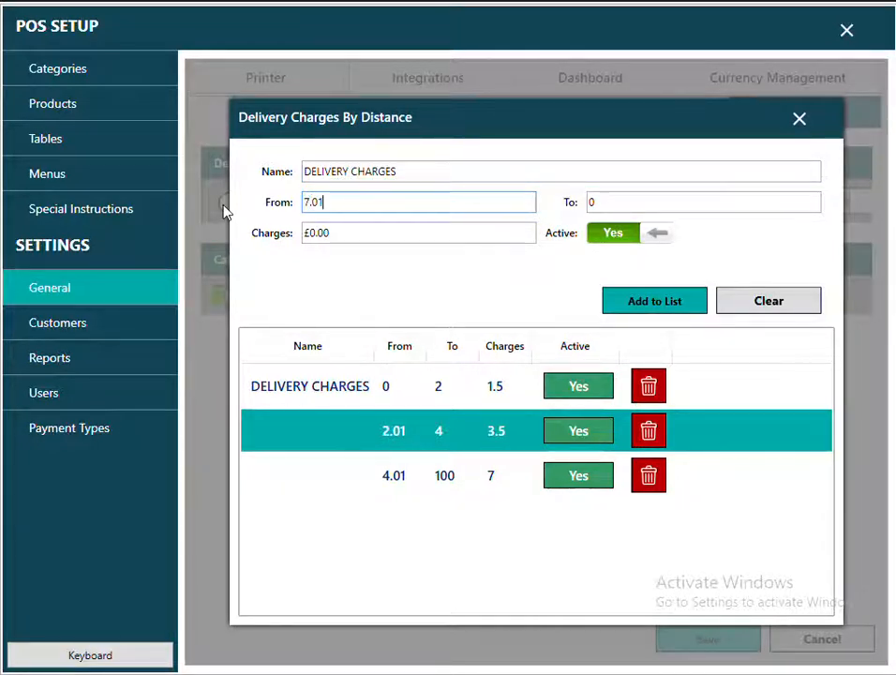
left_click(625, 199)
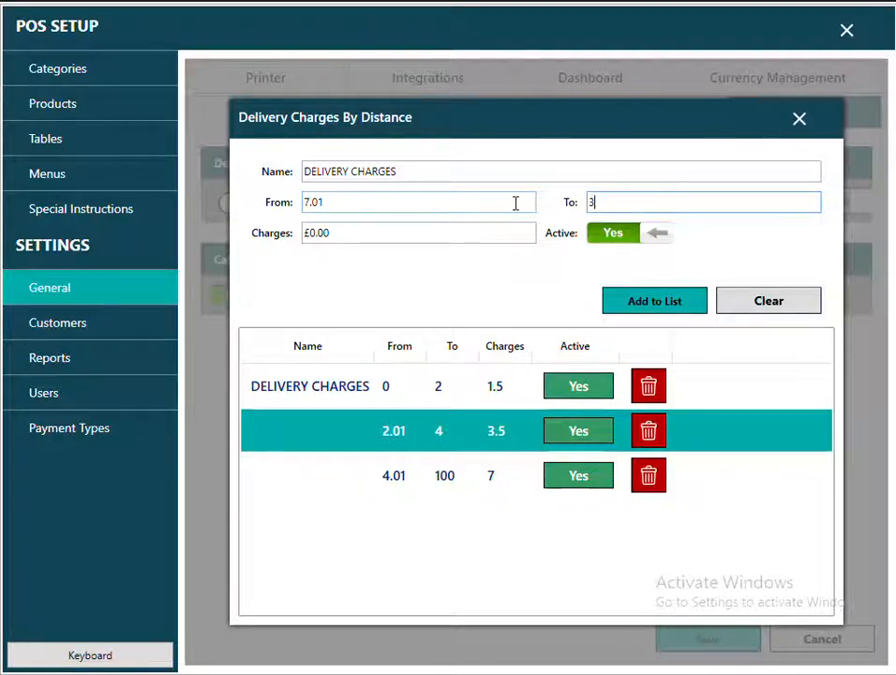
type("300")
left_click(488, 236)
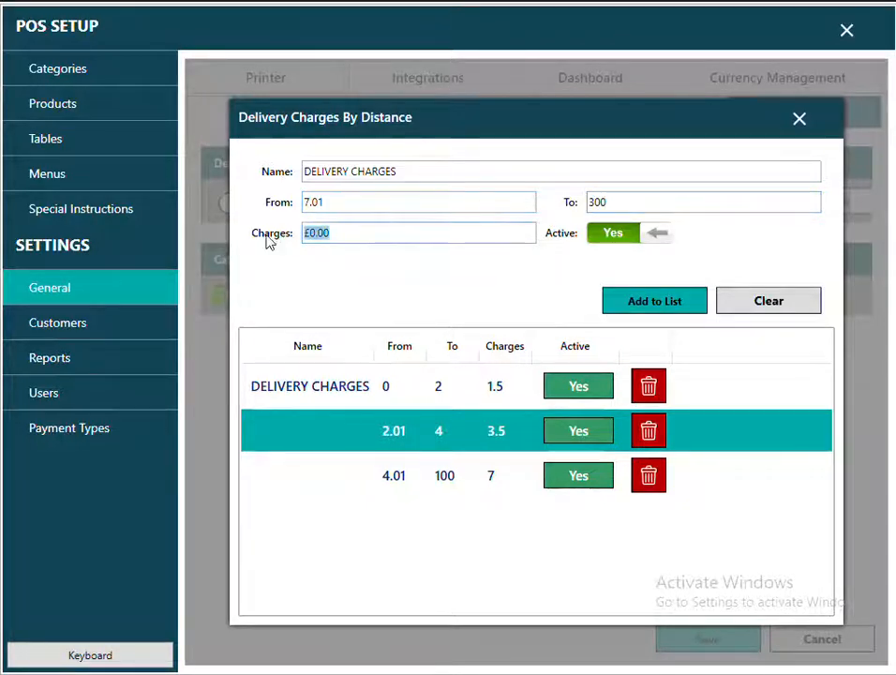
type("7.50")
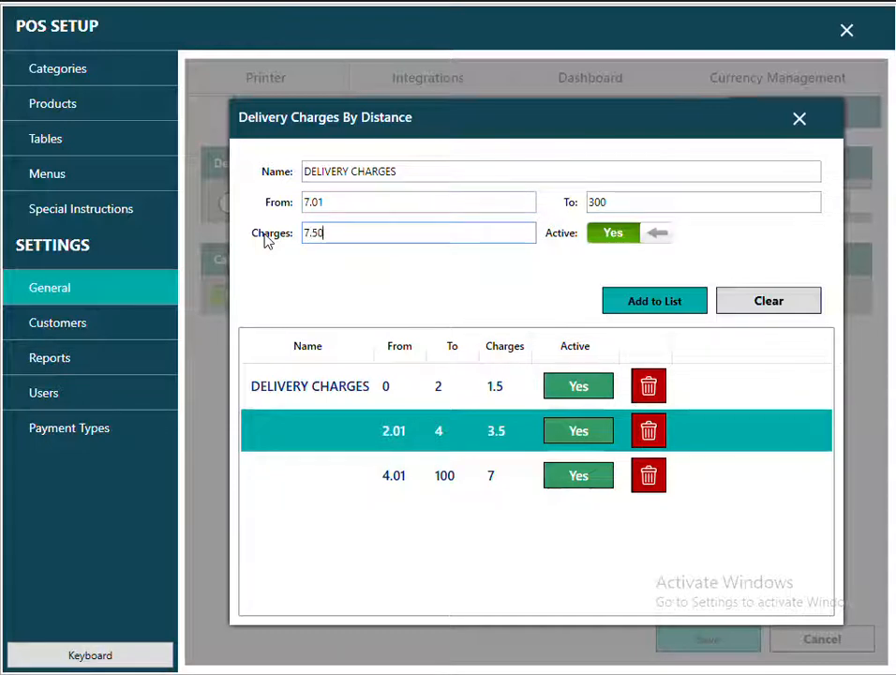
left_click(667, 311)
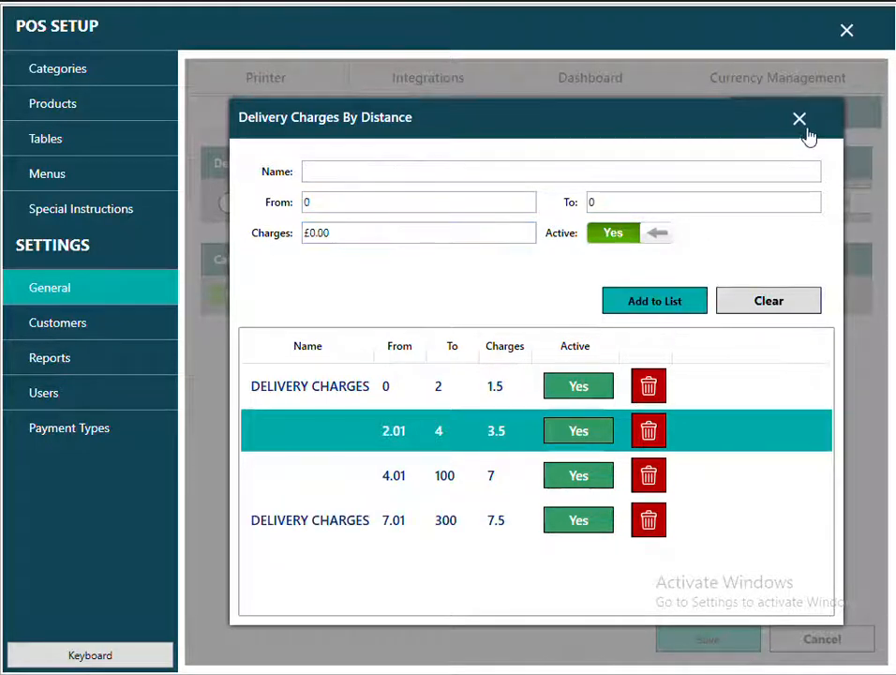
left_click(799, 119)
left_click(315, 326)
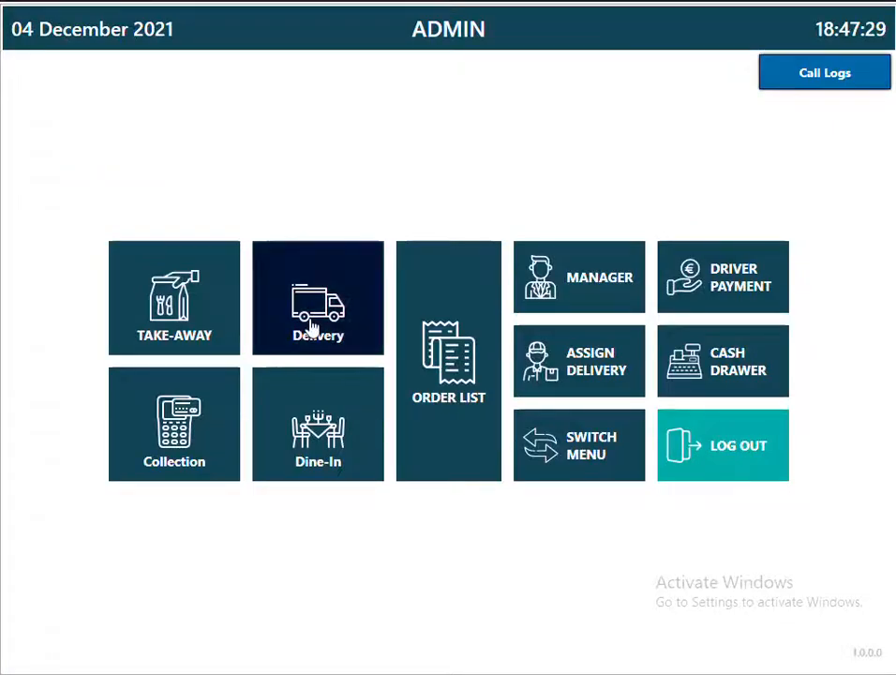
Look up the customer's postcode with house number 22, showing a 187.1 distance.
left_click(181, 145)
type("E")
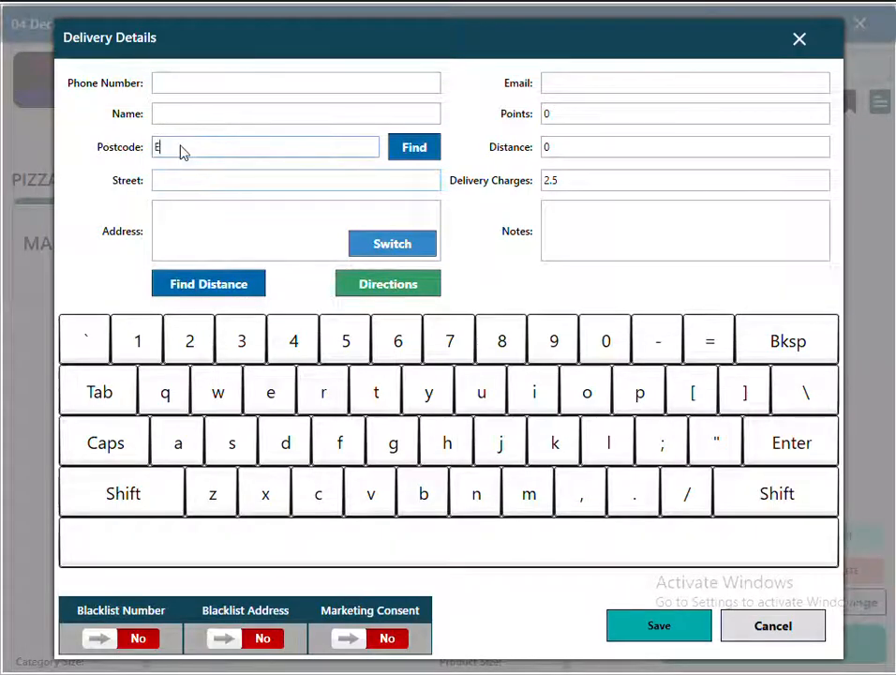
type("N110")
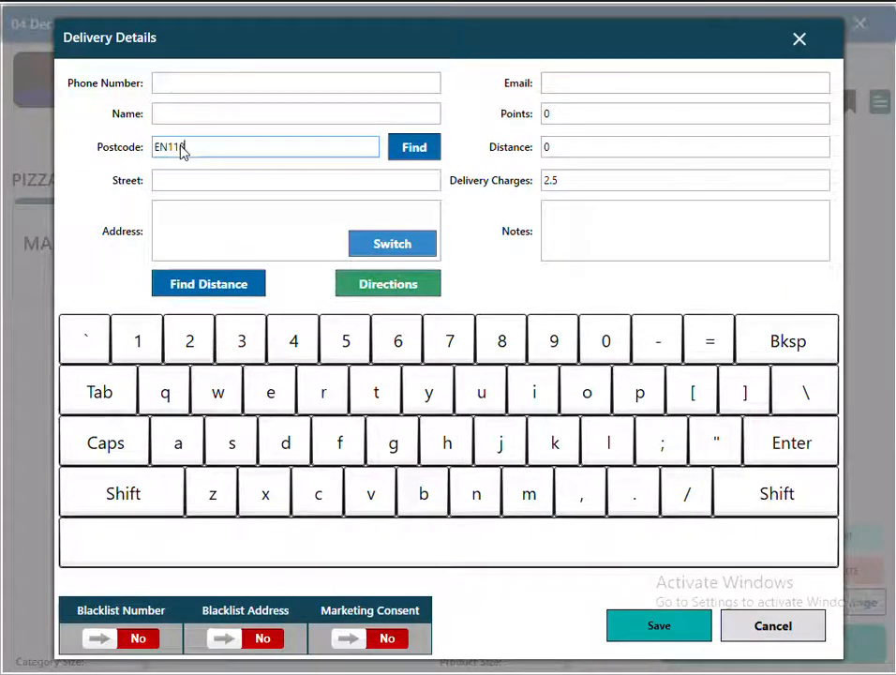
left_click(424, 150)
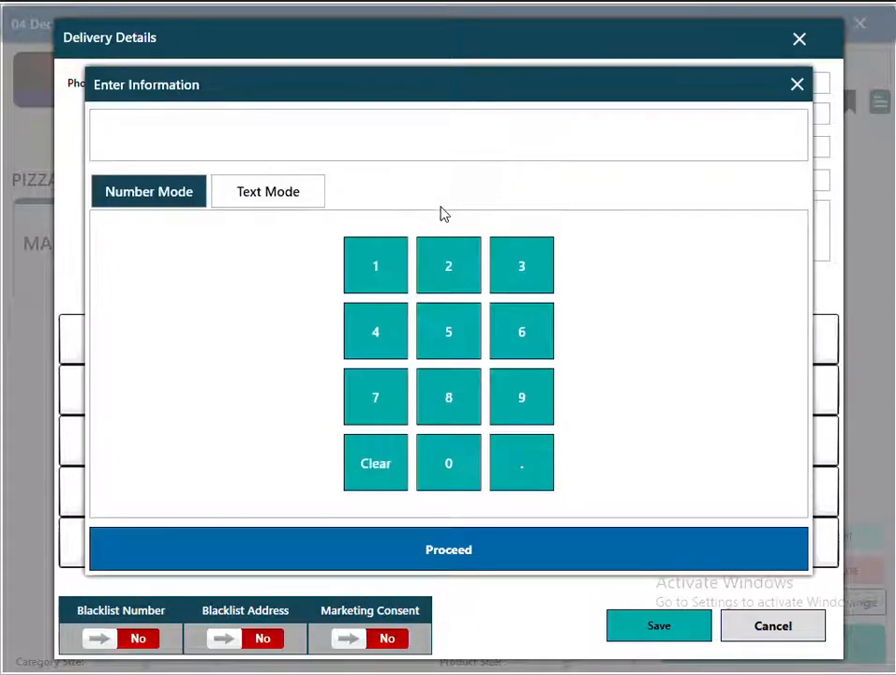
left_click(449, 266)
left_click(448, 266)
left_click(468, 546)
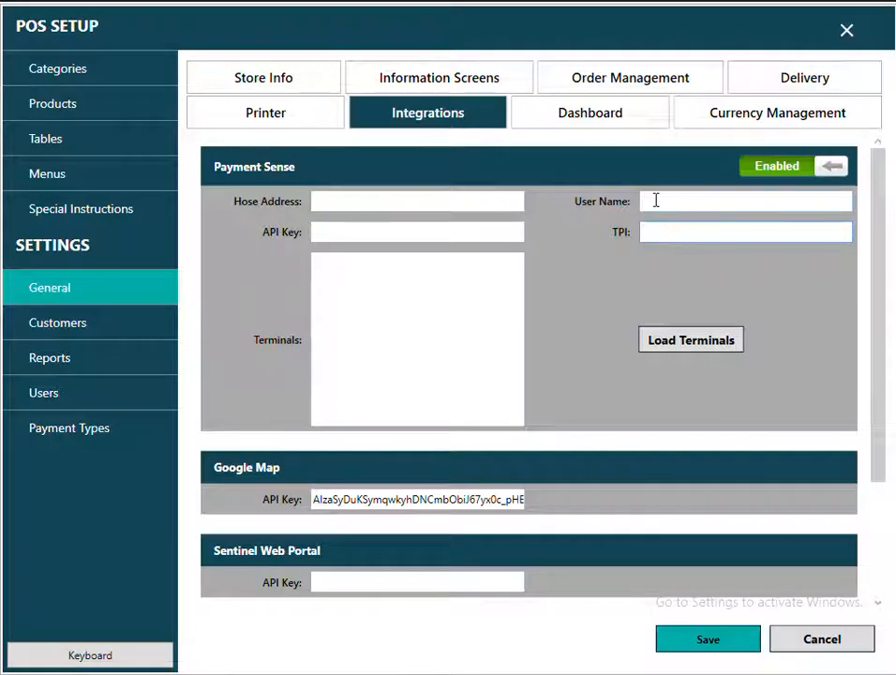
left_click(656, 201)
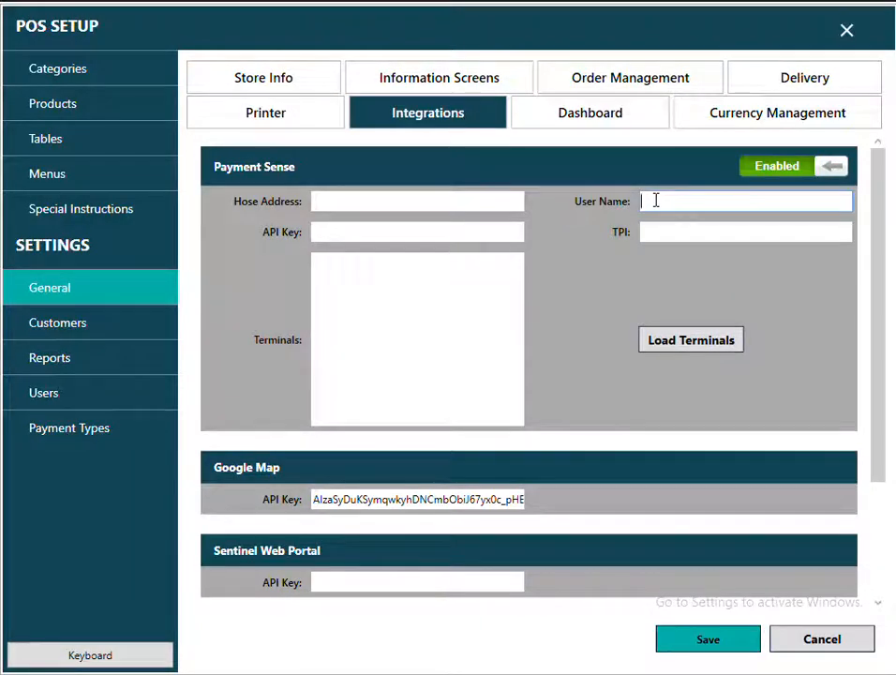
Save the Integrations settings and cancel the new product form.
left_click(715, 647)
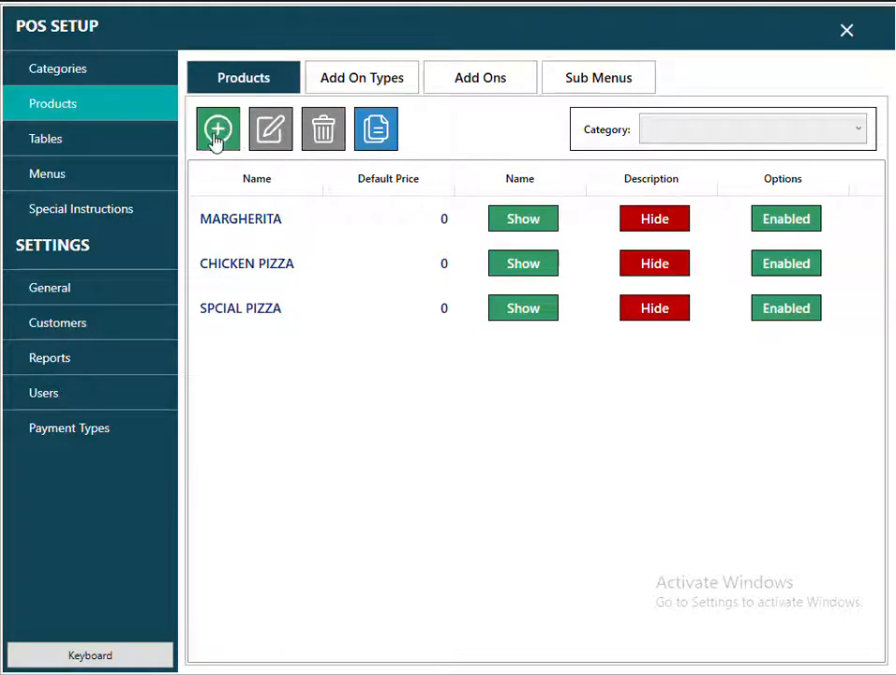
left_click(217, 133)
left_click(589, 405)
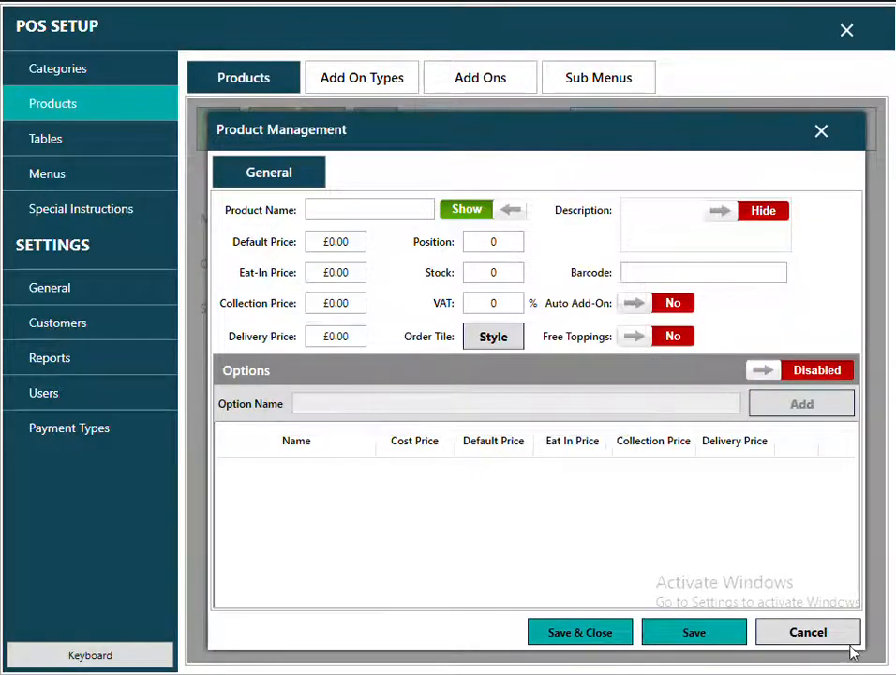
left_click(839, 640)
Add a Fillet Burger to a test order, then discard the order.
left_click(722, 135)
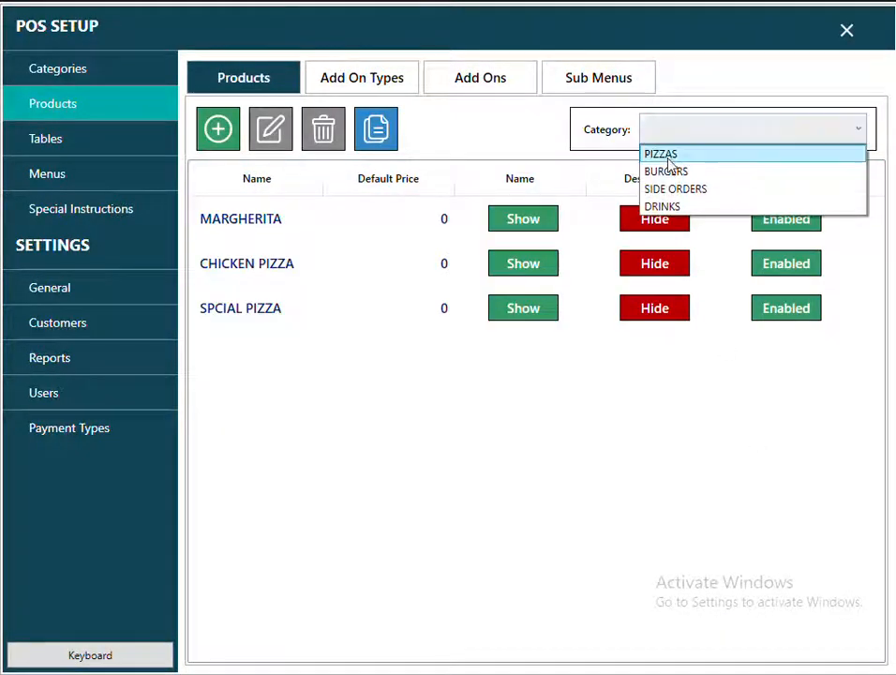
left_click(668, 154)
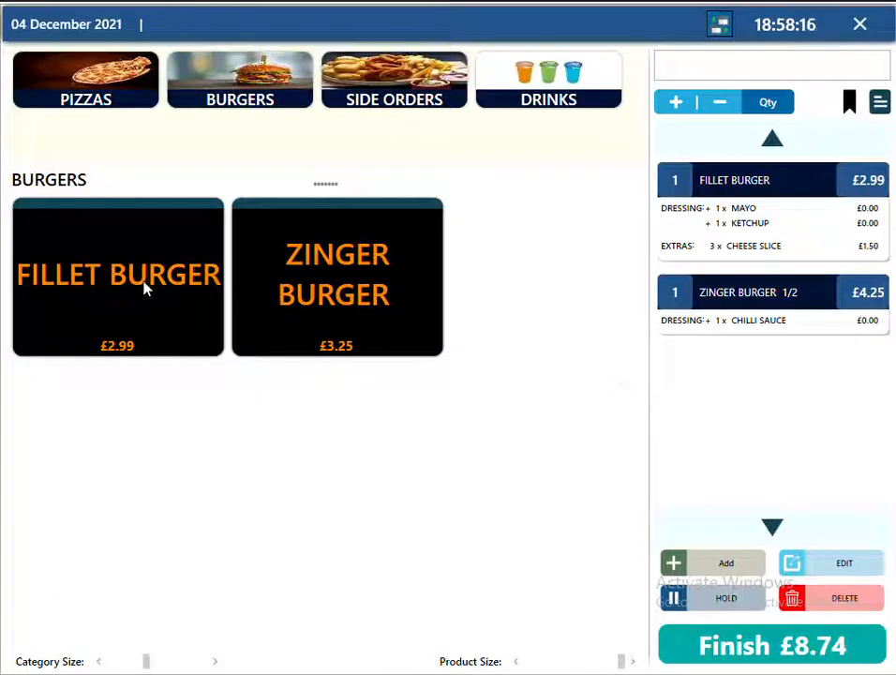
left_click(145, 289)
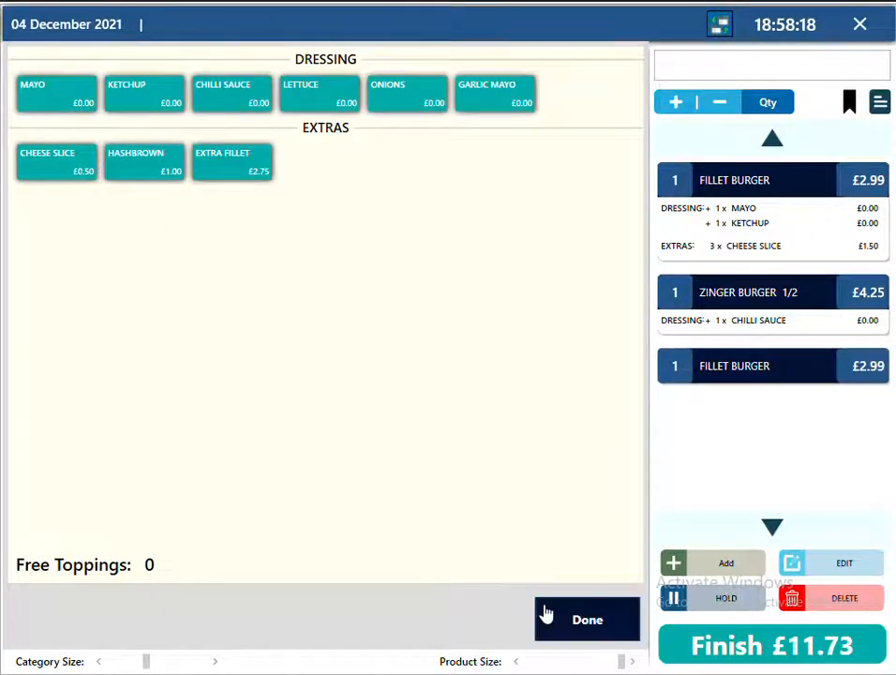
left_click(546, 613)
left_click(860, 24)
left_click(466, 396)
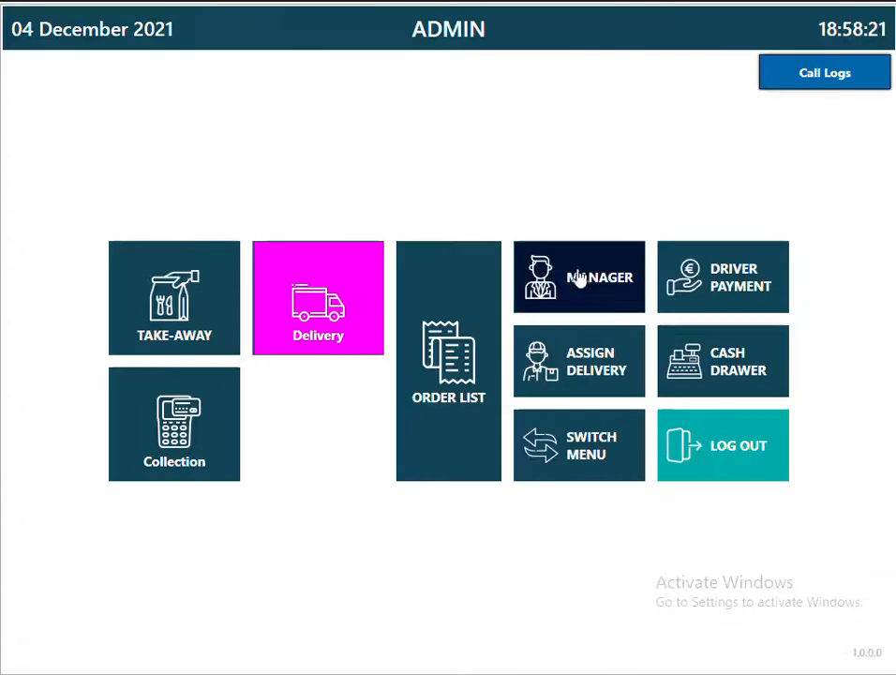
Open the KETCHUP add-on from the BURGERS category in Products > Add Ons for editing.
left_click(579, 280)
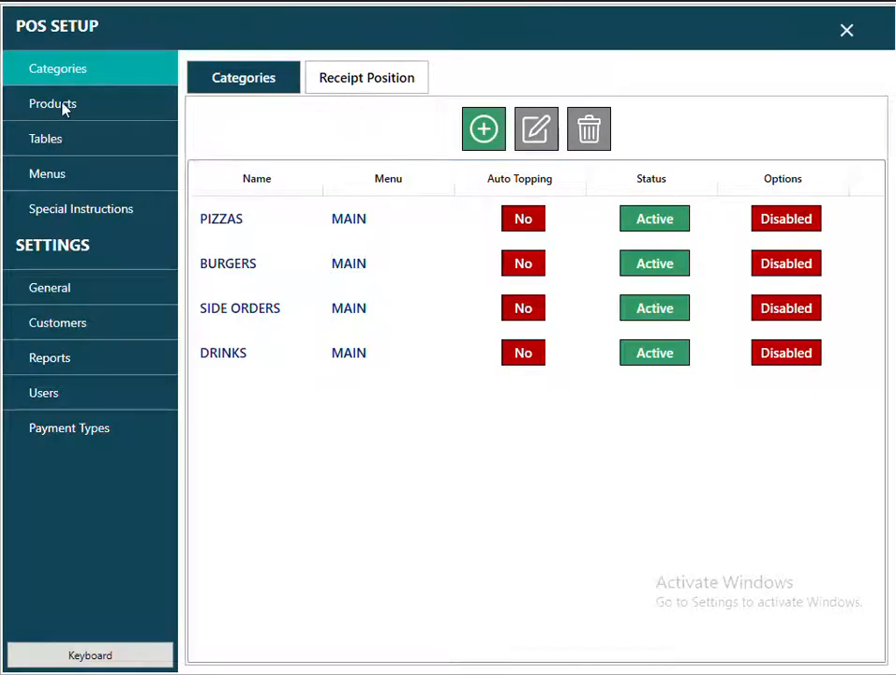
left_click(62, 104)
left_click(745, 140)
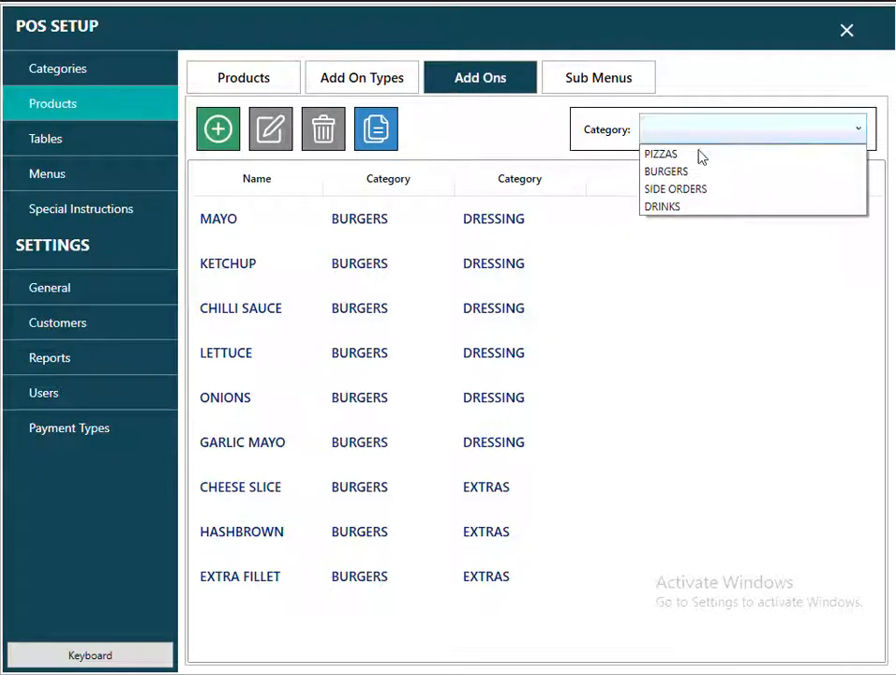
left_click(673, 172)
left_click(233, 269)
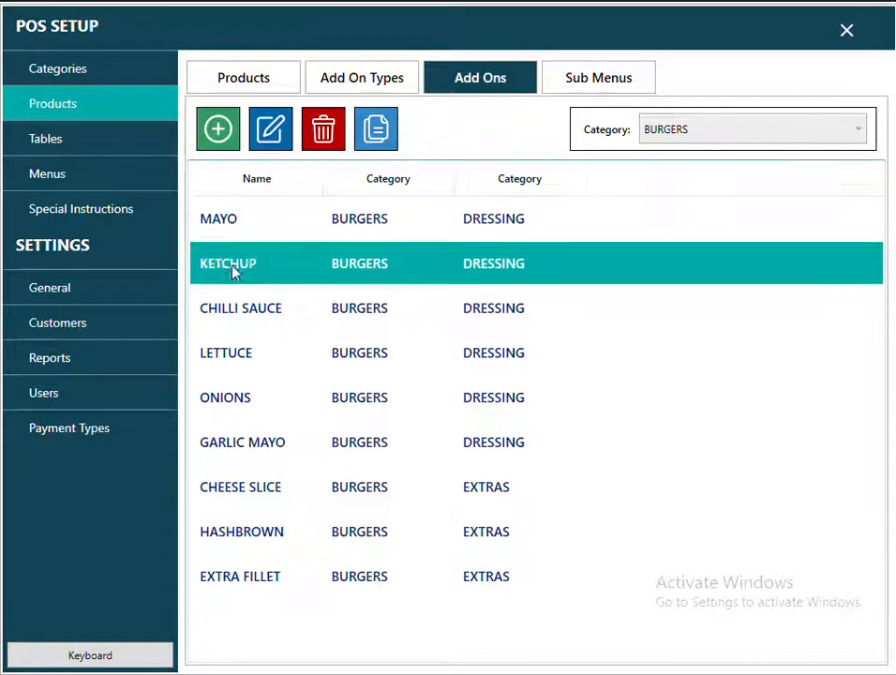
left_click(281, 143)
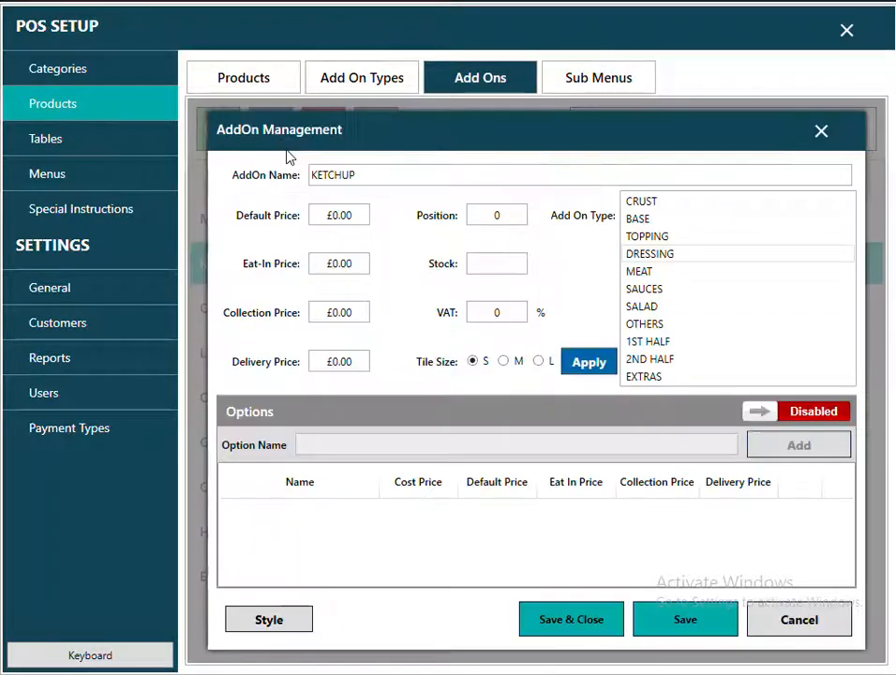
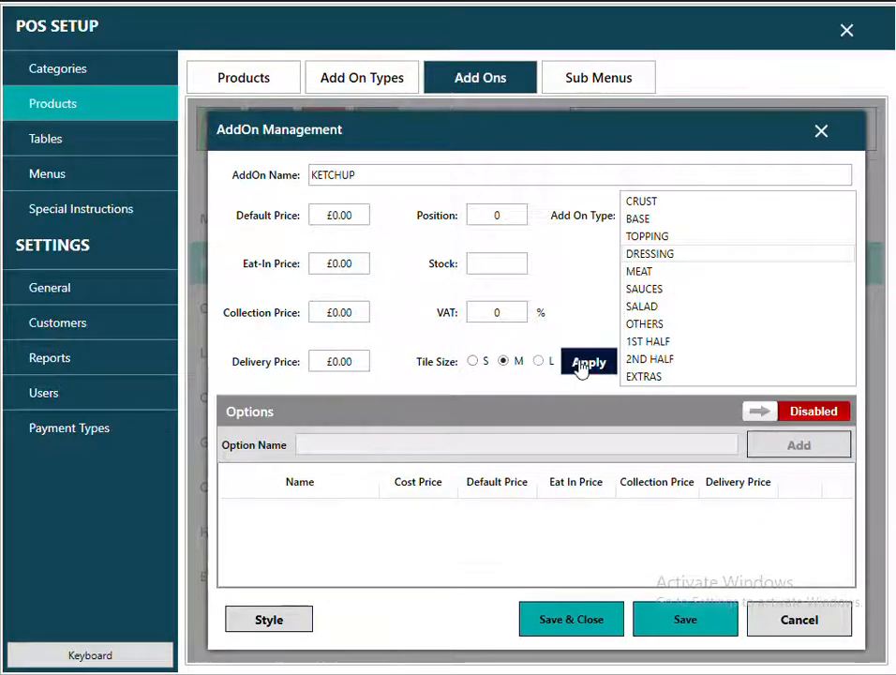
Apply the KETCHUP add-on changes, acknowledge the update, and save and close POS setup.
left_click(578, 370)
left_click(554, 393)
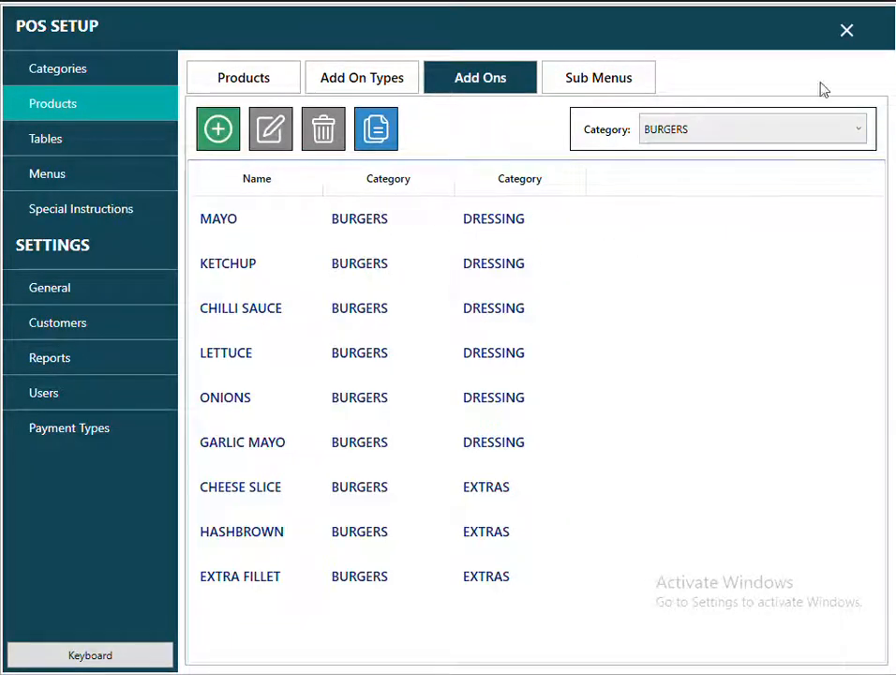
left_click(849, 33)
Start a take-away order with a Fillet Burger from the Burgers category.
left_click(214, 310)
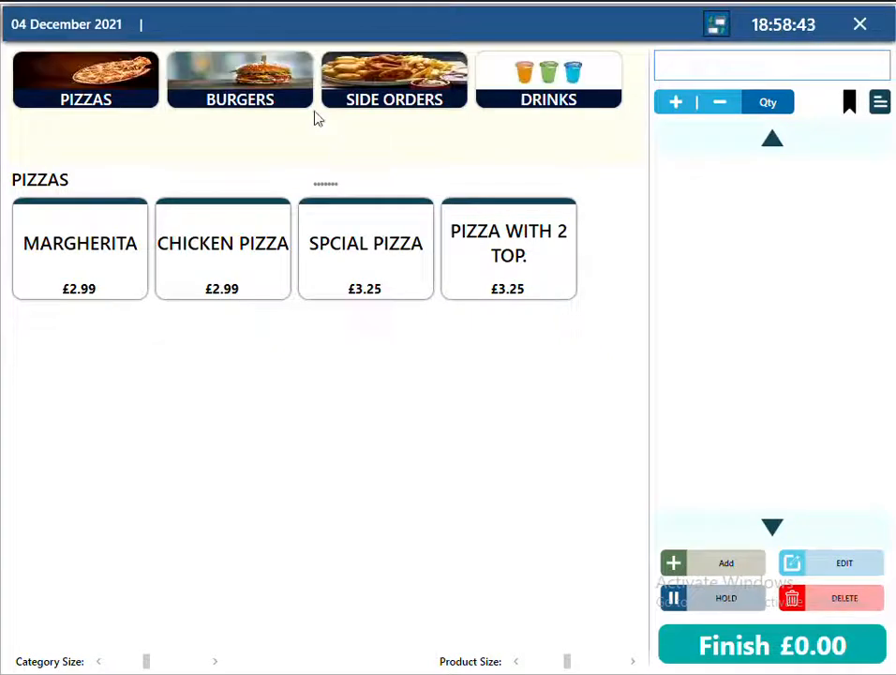
left_click(234, 104)
left_click(186, 306)
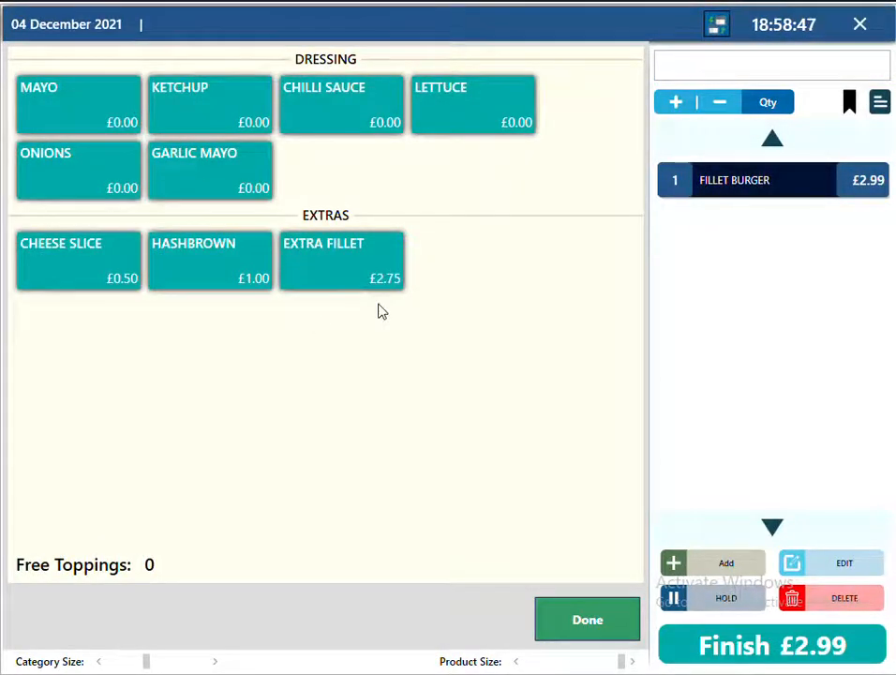
left_click(586, 620)
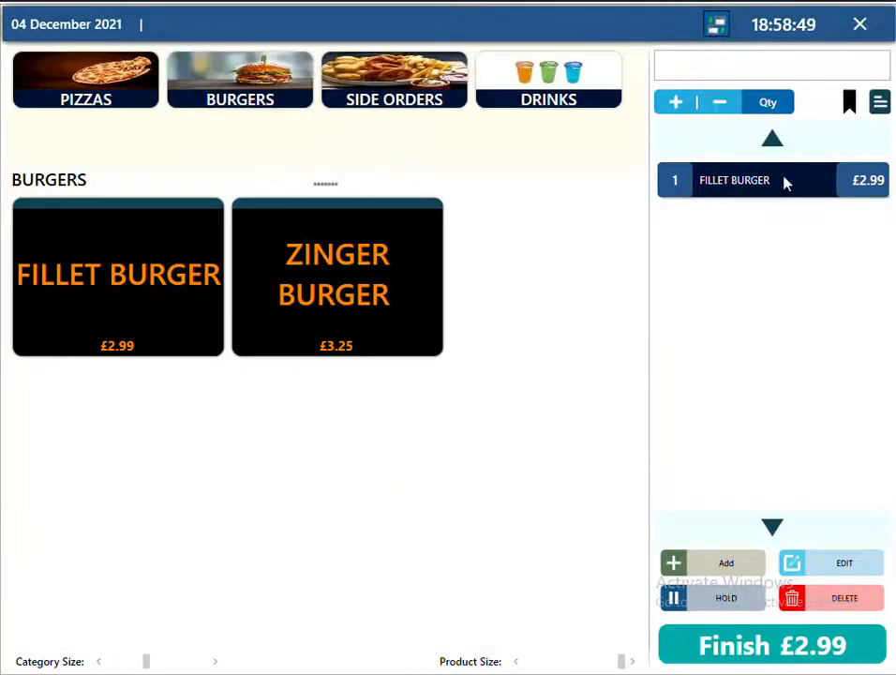
Add the notes 'Call when at door' and 'PACK SEPERATE' to the Fillet Burger.
left_click(881, 108)
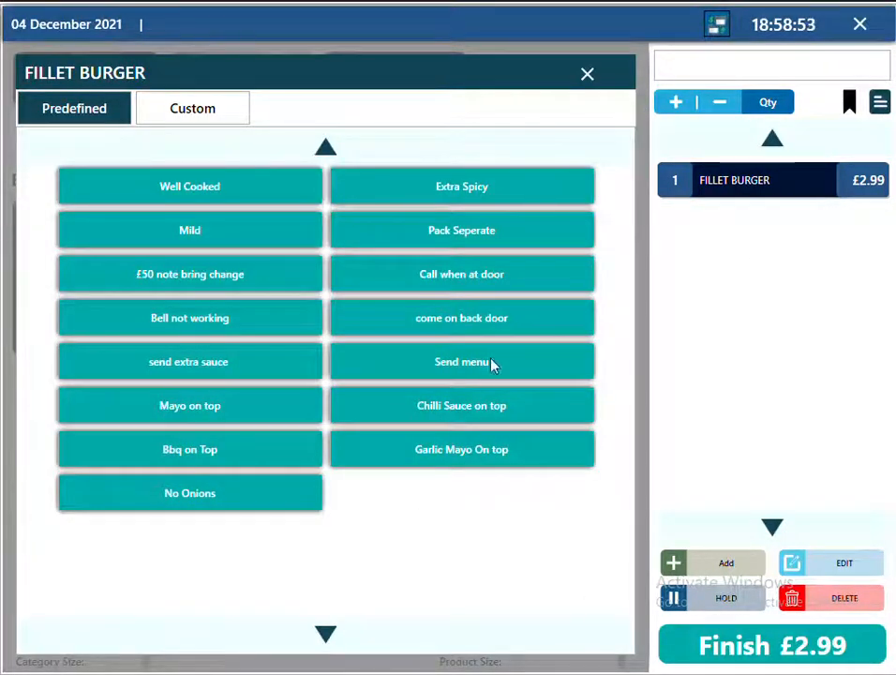
left_click(492, 282)
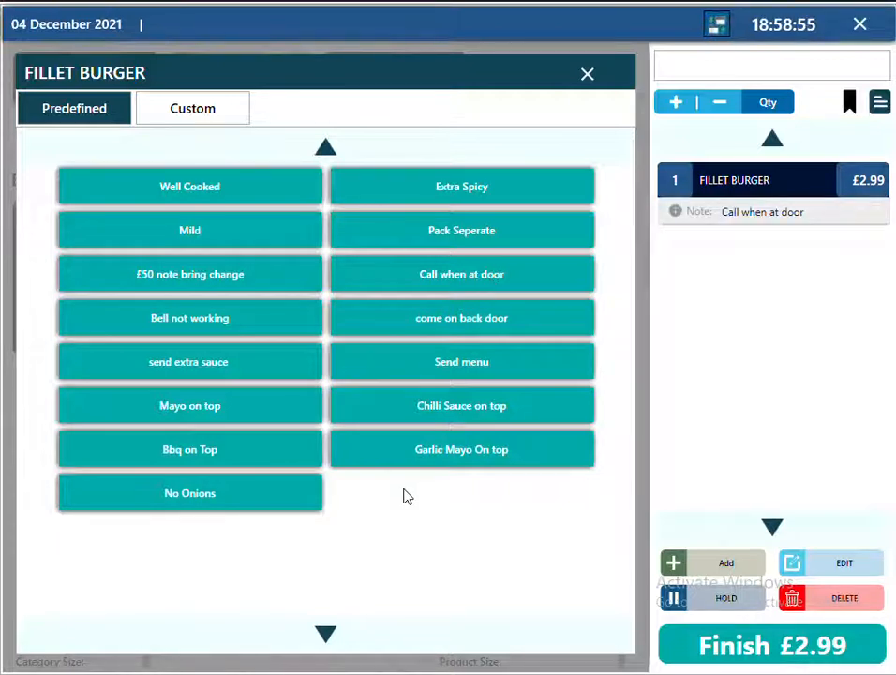
left_click(206, 107)
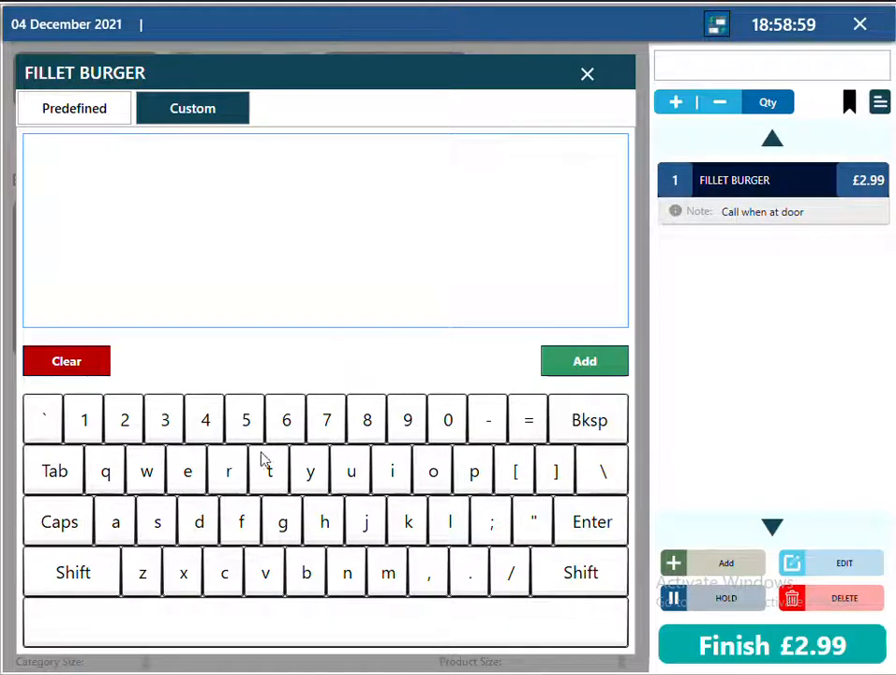
type("PA")
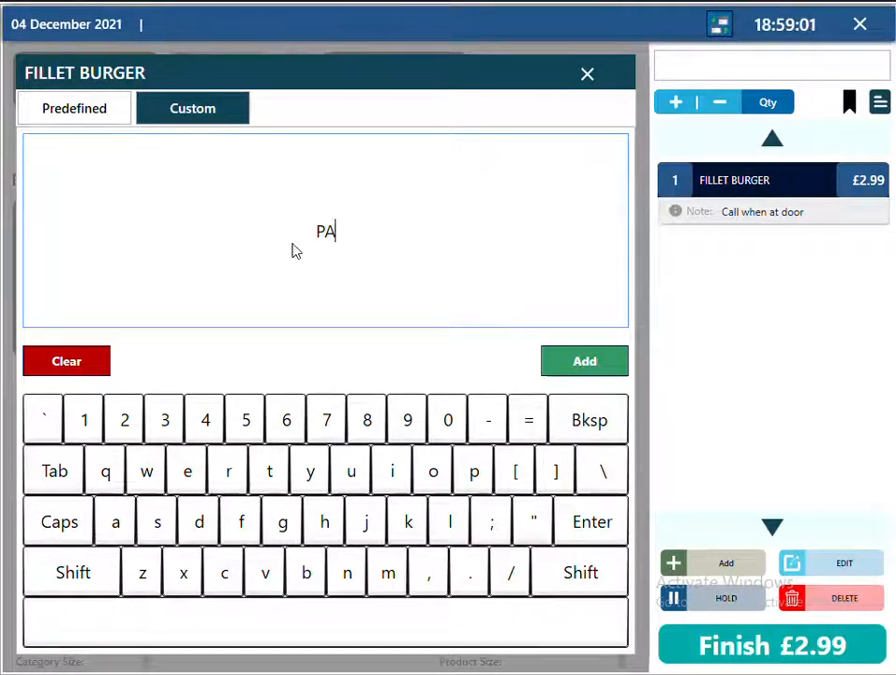
type("CK SEPERATE")
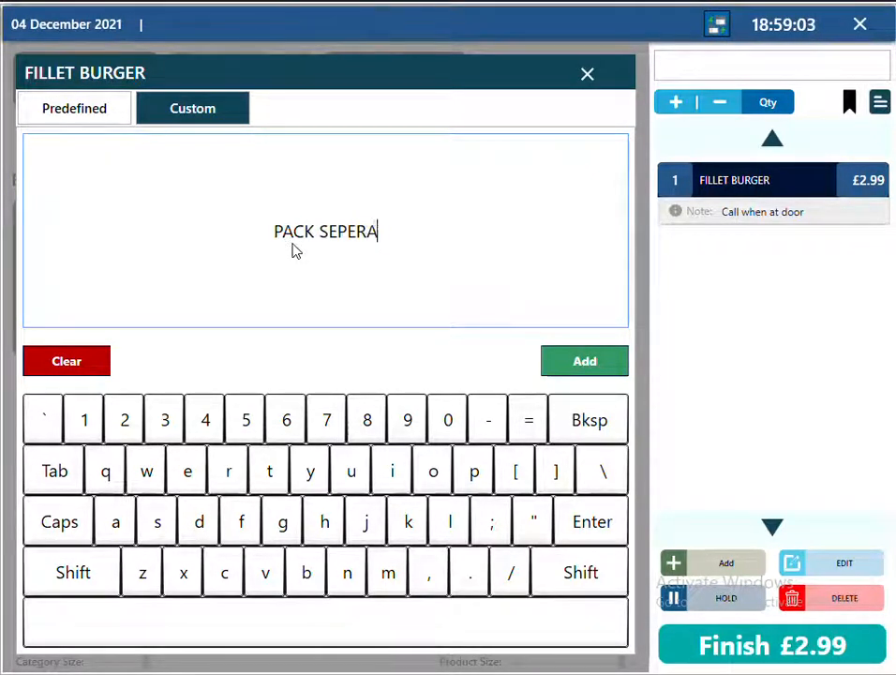
left_click(585, 363)
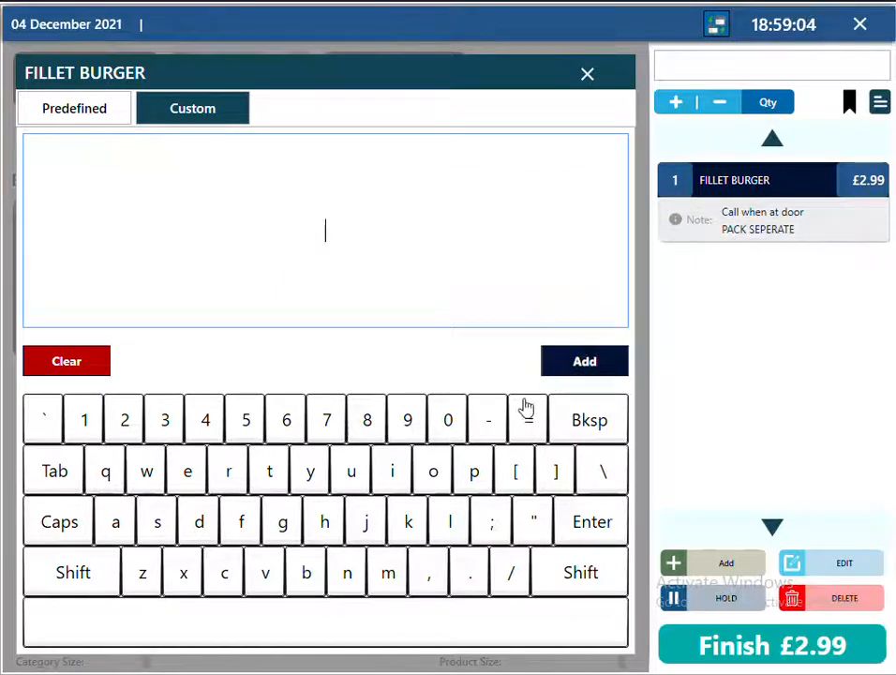
left_click(588, 77)
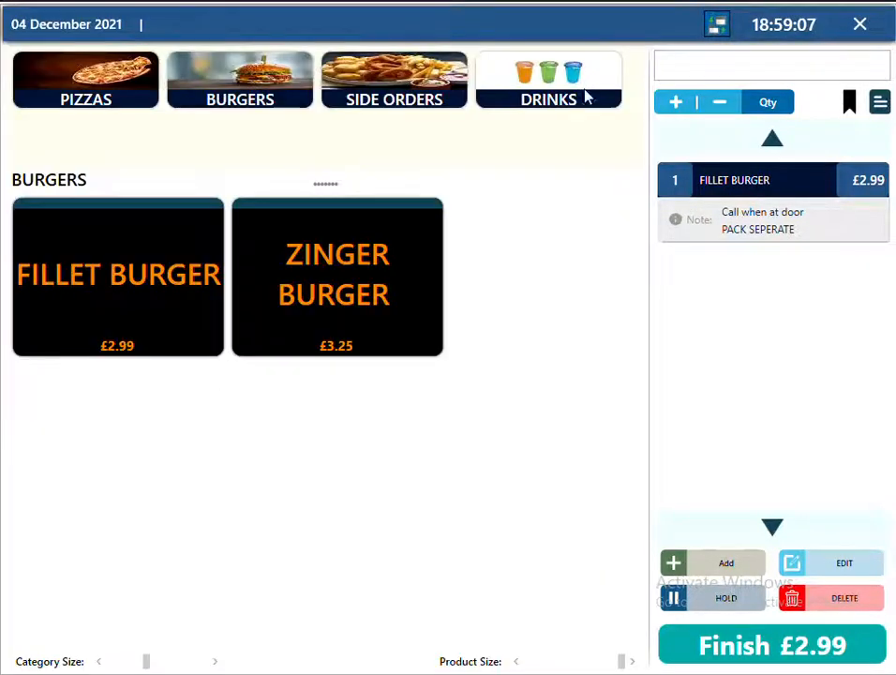
Adjust the burger quantity with plus and minus, then set it to 36.
left_click(674, 108)
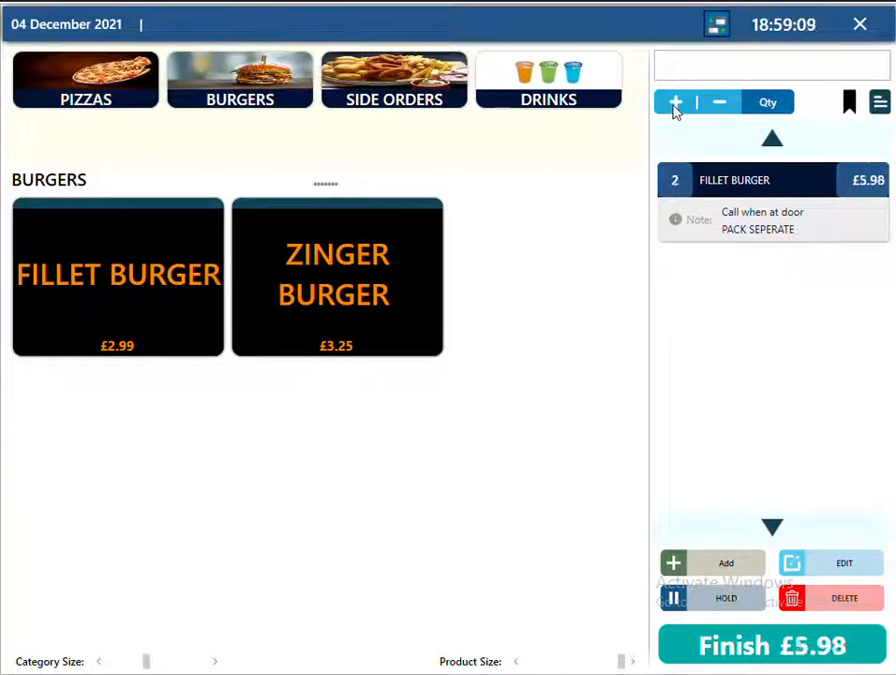
left_click(676, 106)
left_click(712, 106)
left_click(676, 106)
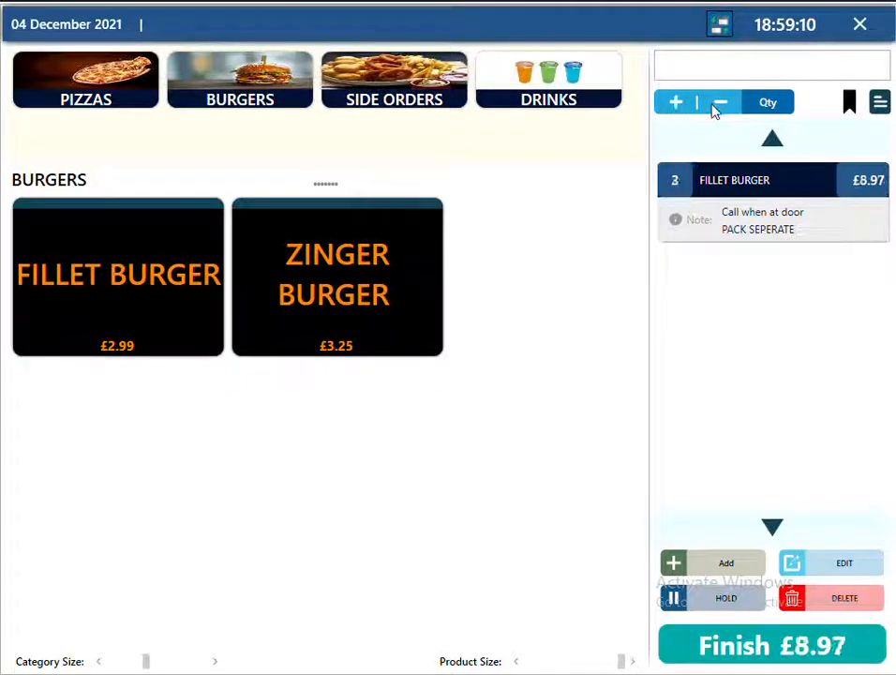
left_click(714, 108)
left_click(773, 110)
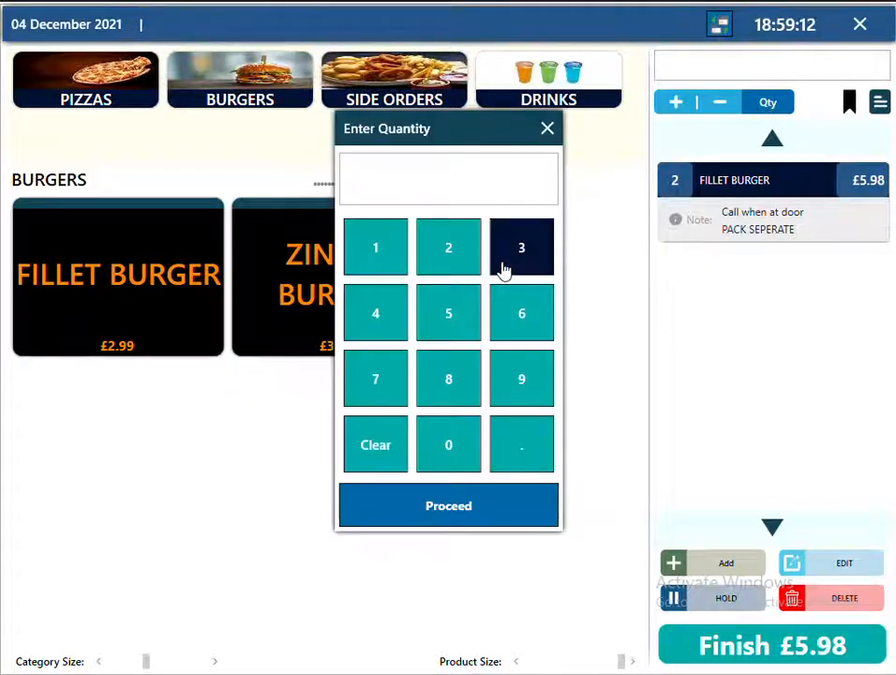
left_click(527, 263)
left_click(521, 312)
left_click(492, 520)
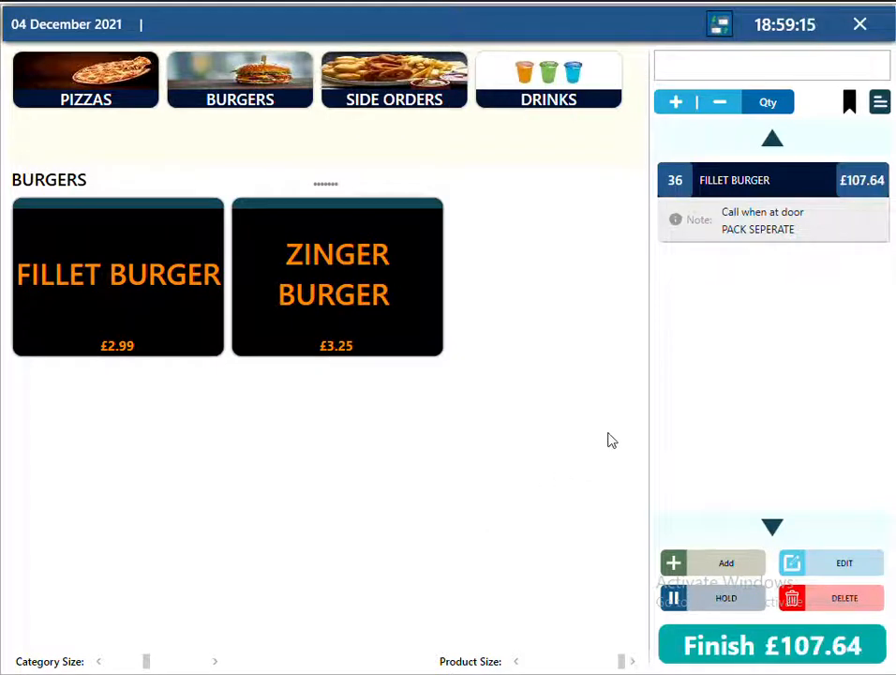
Leave the discount unapplied and delete the Fillet Burger from the order.
left_click(847, 104)
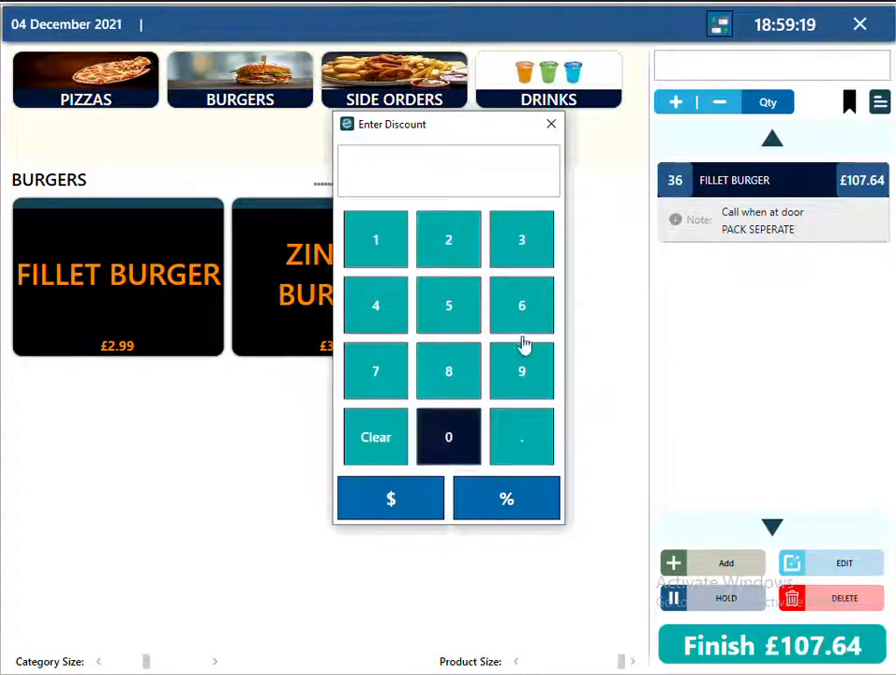
left_click(553, 127)
left_click(831, 607)
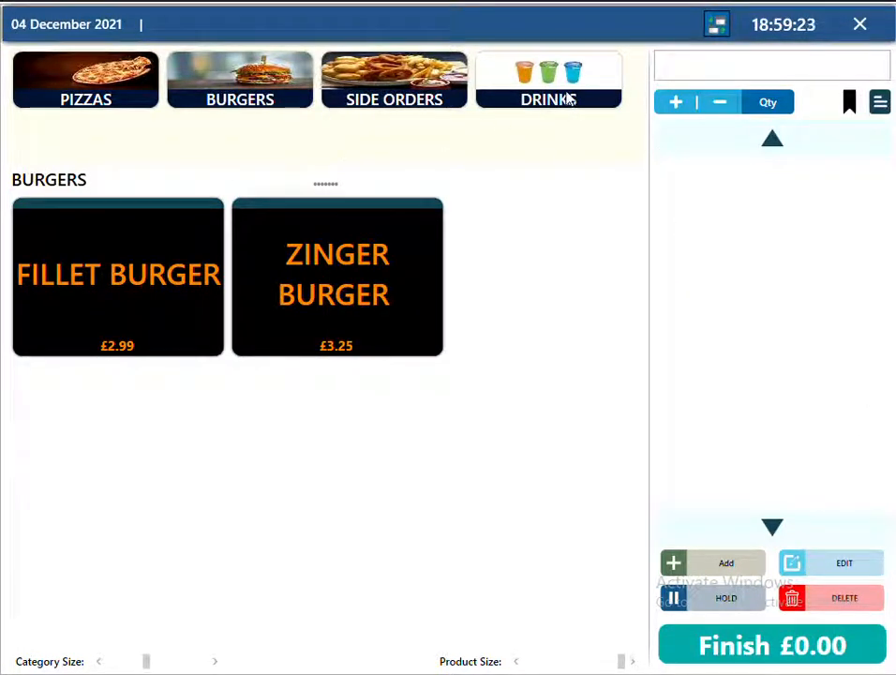
Add a Can Pepsi from Drinks with a 10% discount.
left_click(586, 90)
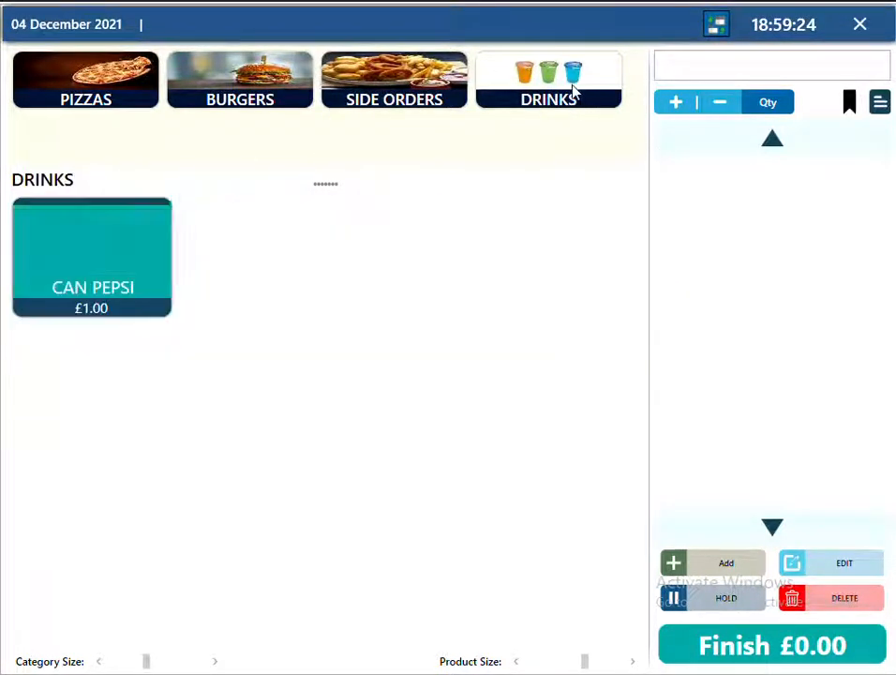
left_click(112, 253)
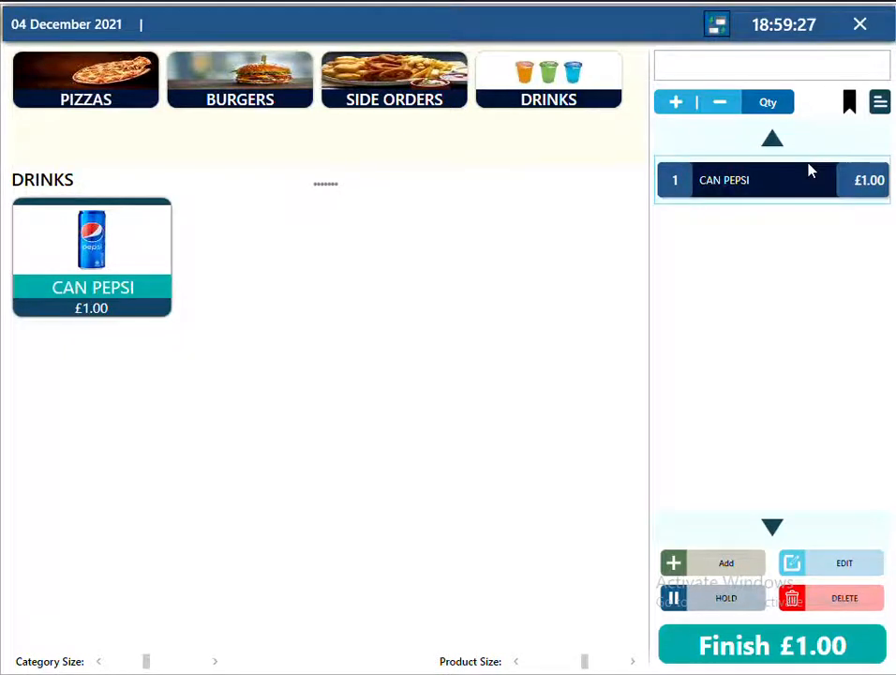
left_click(849, 109)
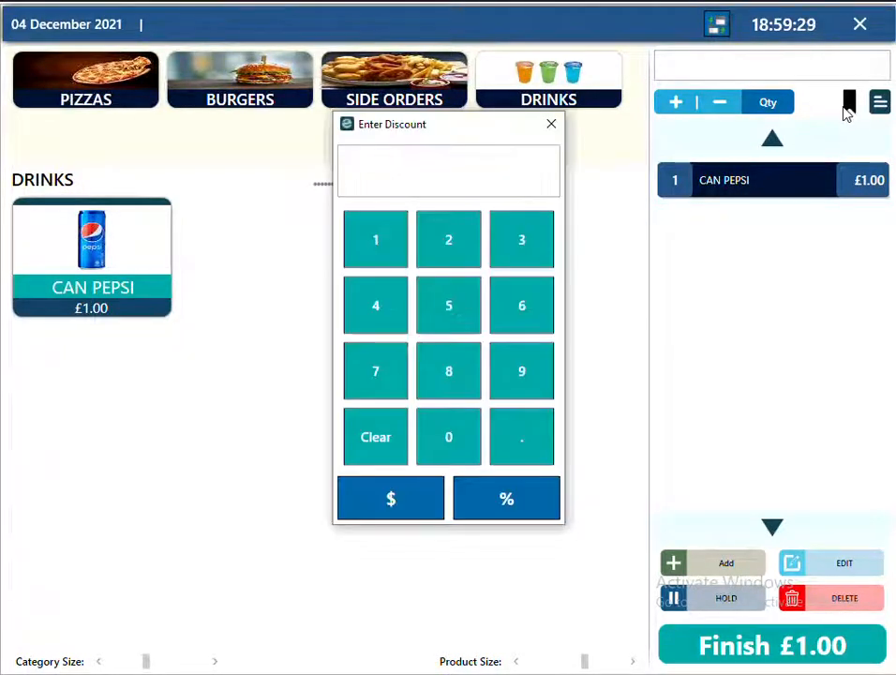
left_click(373, 243)
left_click(443, 432)
left_click(497, 506)
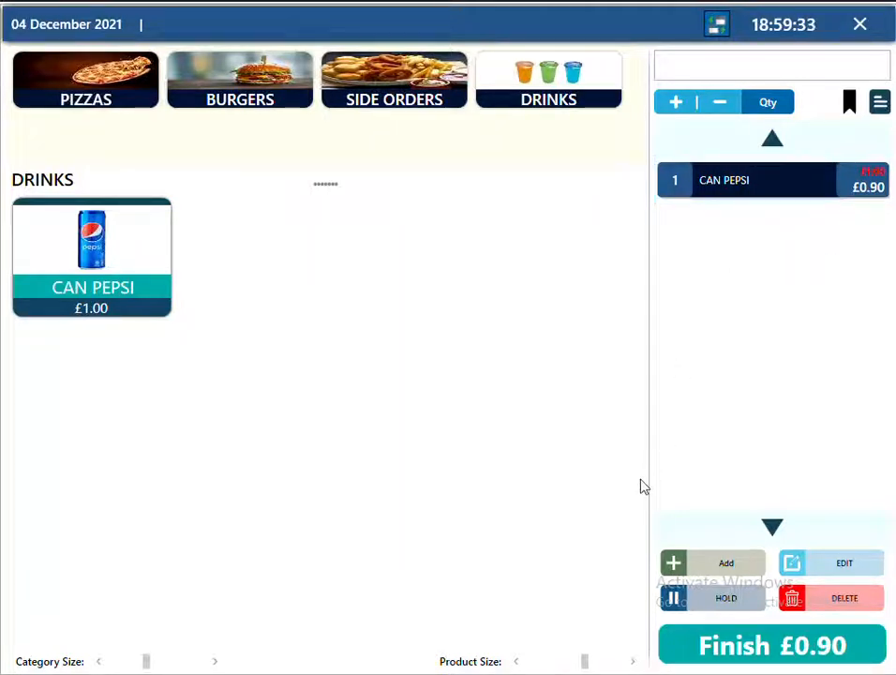
Add a second Can Pepsi with a fixed £0.25 discount.
left_click(154, 286)
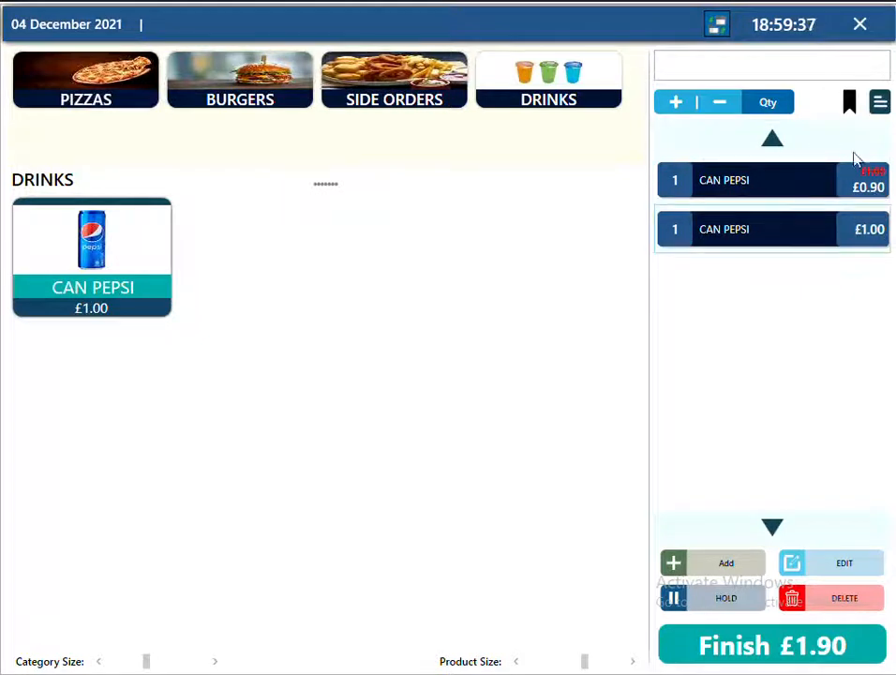
left_click(849, 109)
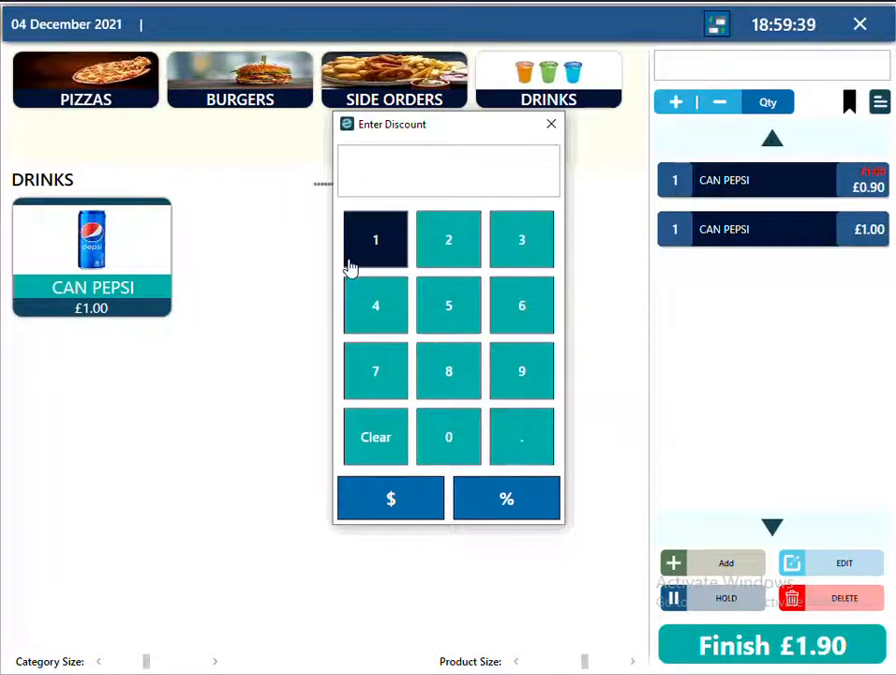
left_click(438, 431)
left_click(521, 442)
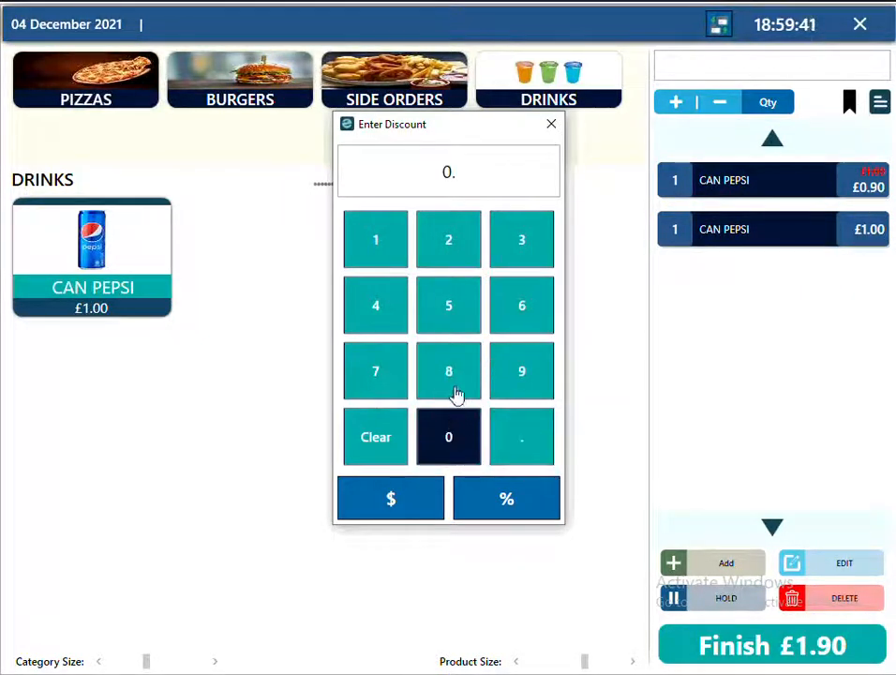
left_click(458, 241)
left_click(450, 312)
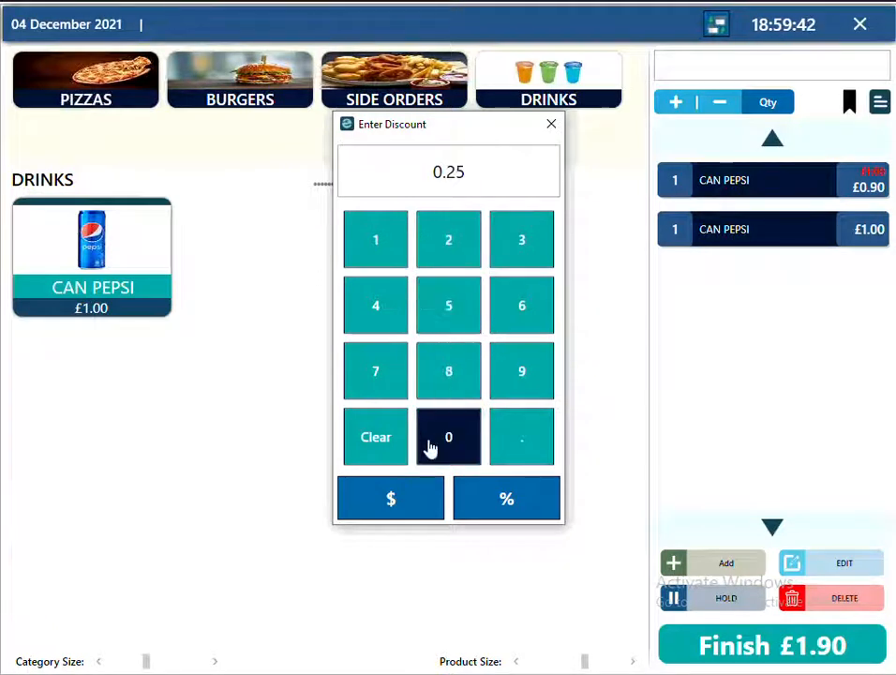
left_click(387, 508)
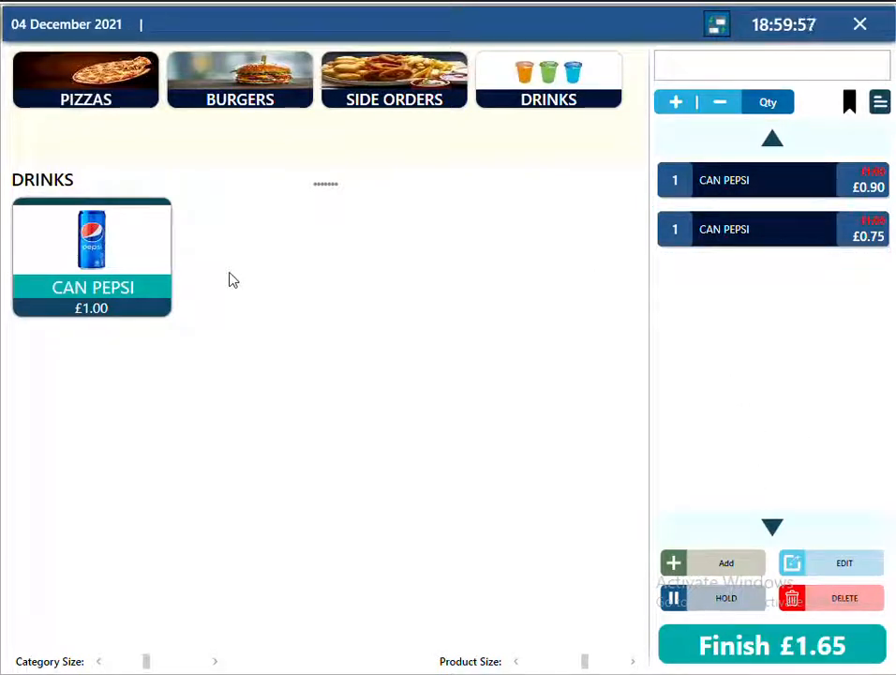
Add a miscellaneous item named CAN DRINK + ICE priced at £1.20.
left_click(702, 569)
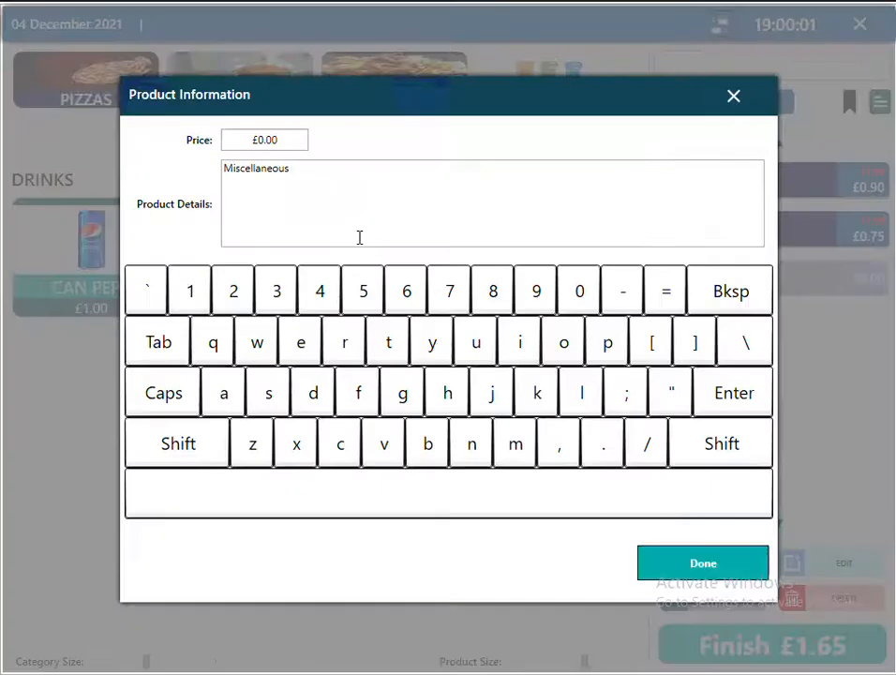
left_click_drag(343, 228, 177, 177)
type("c")
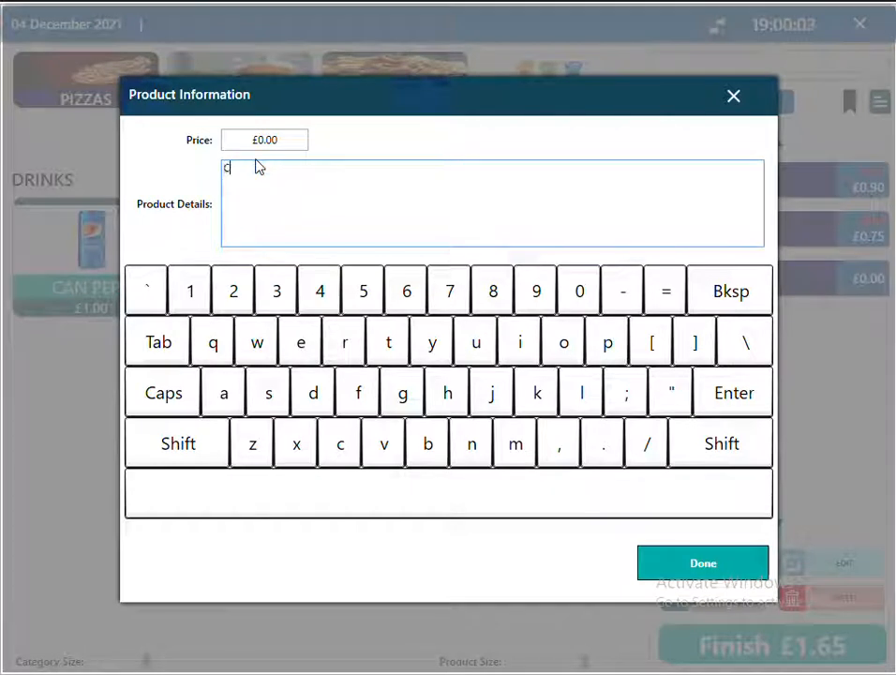
type("AN DRINK ")
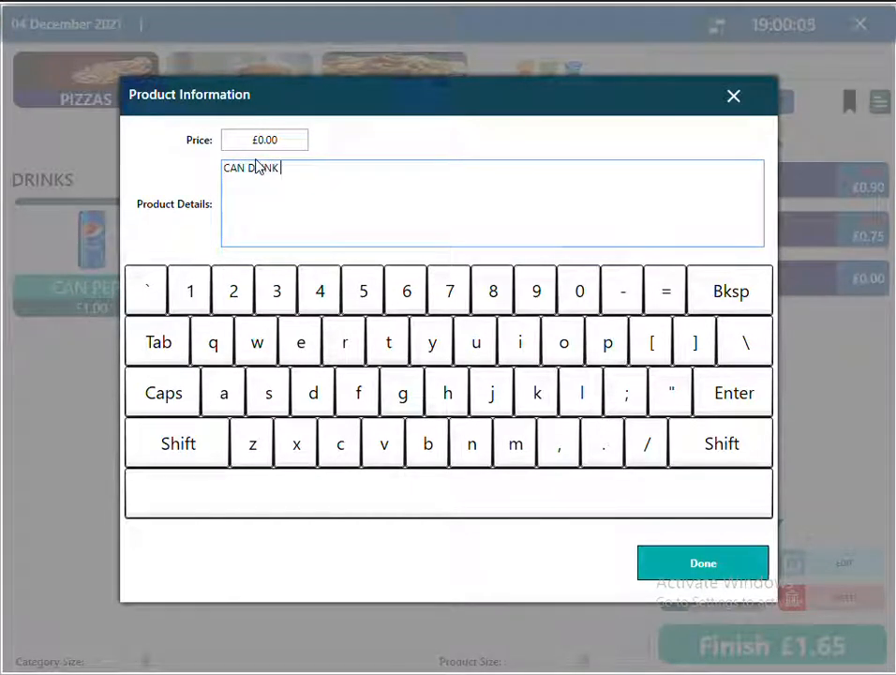
type("+ ICE")
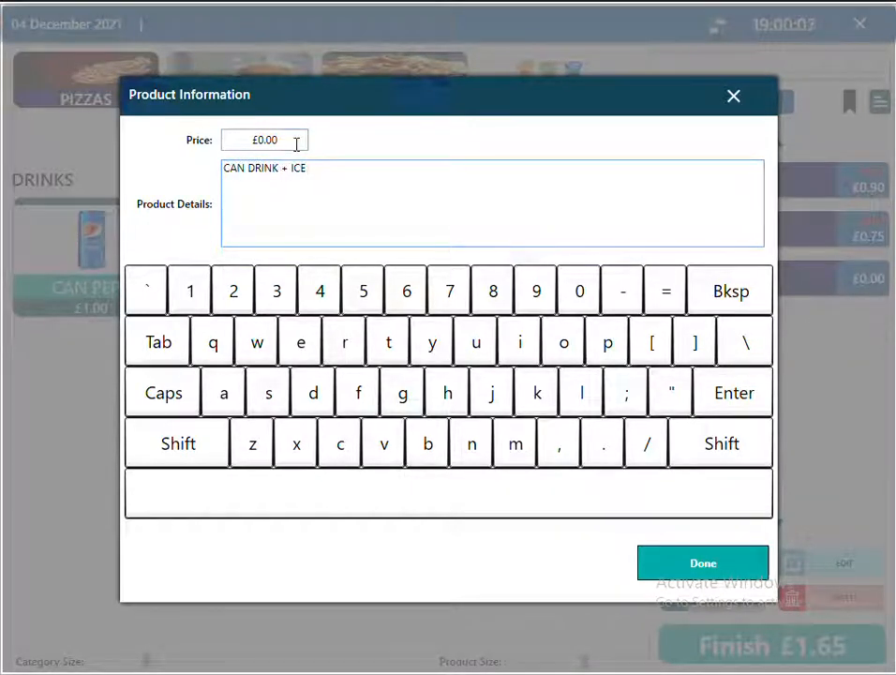
left_click(299, 142)
type("1.20")
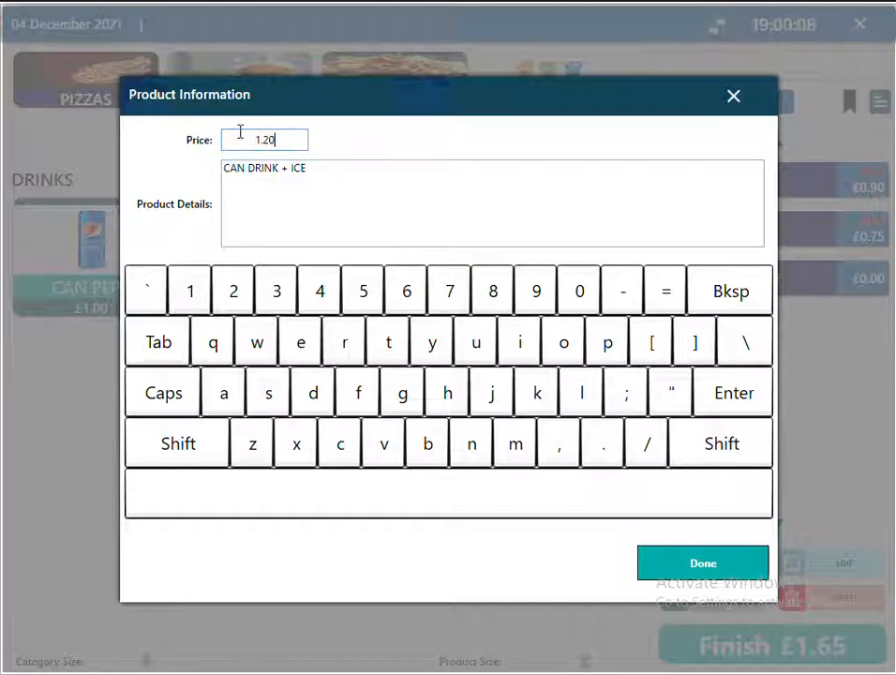
left_click(689, 570)
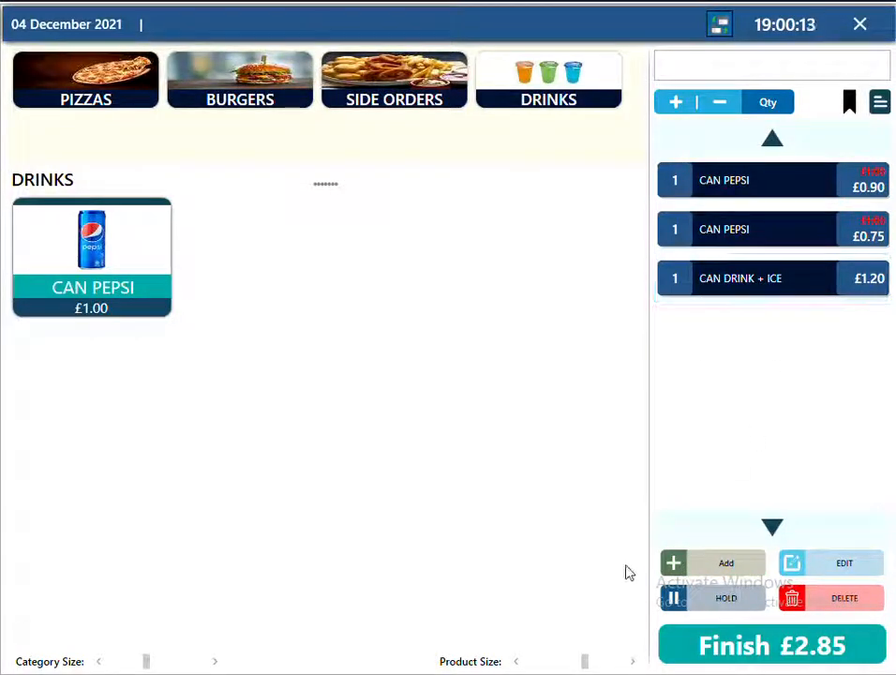
Remove the £0.90 CAN PEPSI and finish the £1.95 order.
left_click(750, 279)
left_click(832, 564)
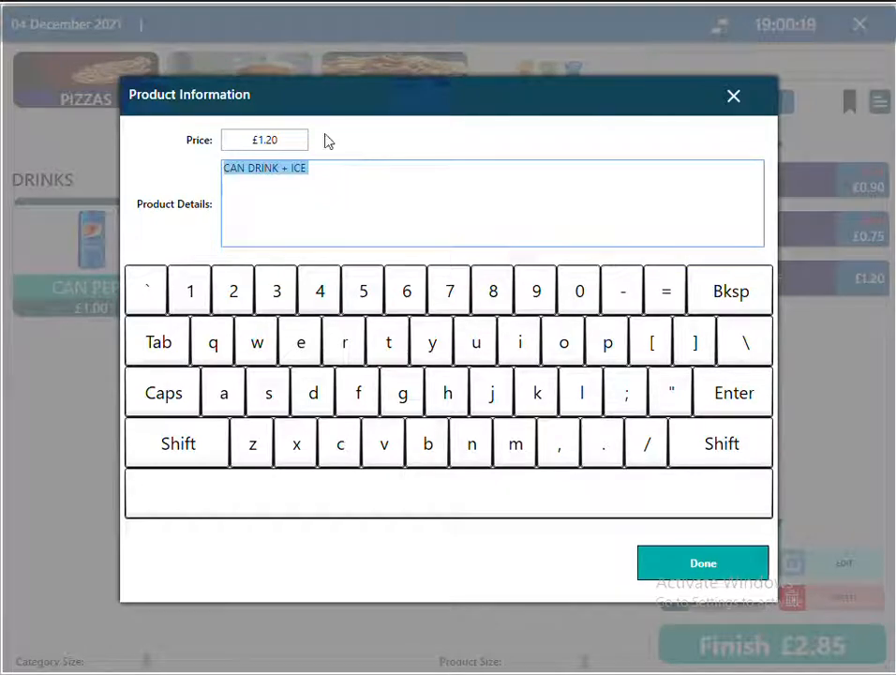
left_click(687, 563)
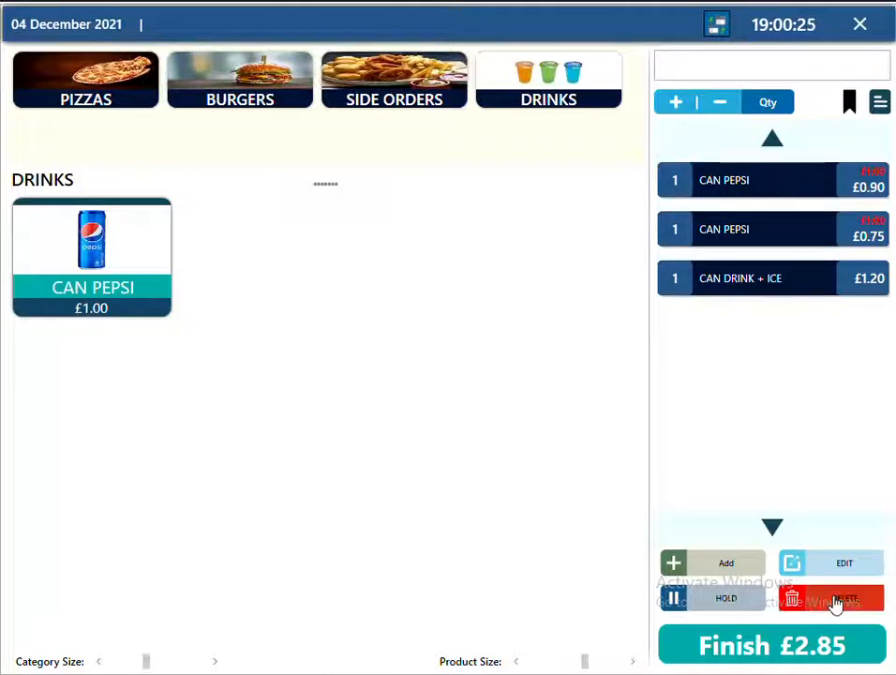
left_click(780, 600)
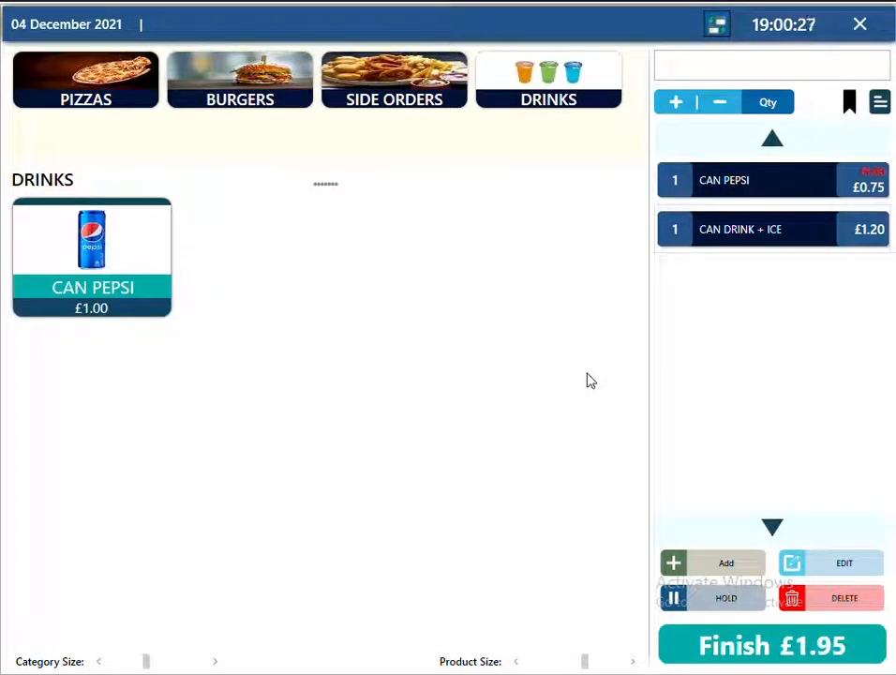
left_click(767, 645)
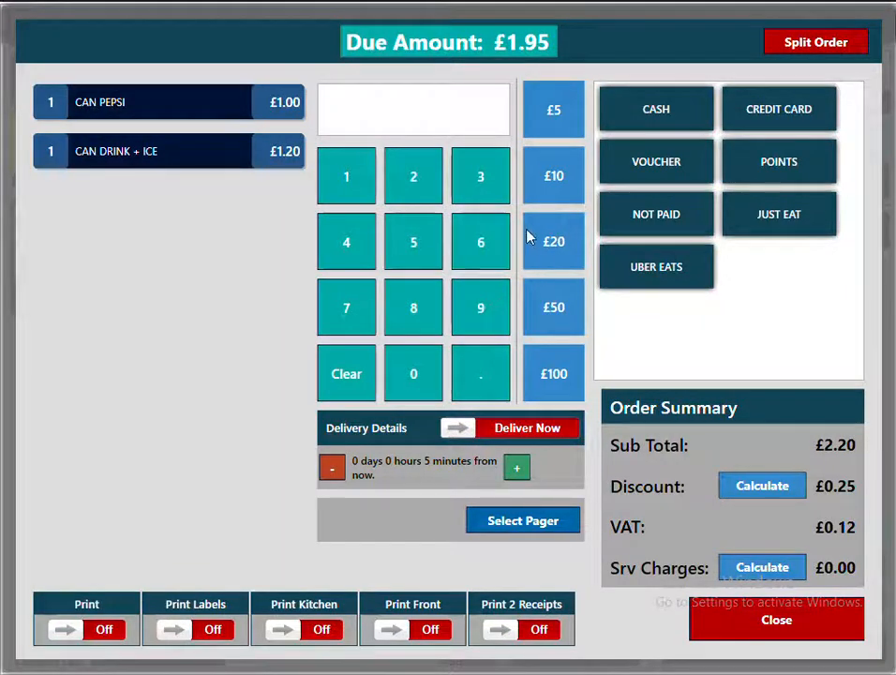
Enter £10 tendered and add a 5% service charge, making £2.06 due.
left_click(553, 192)
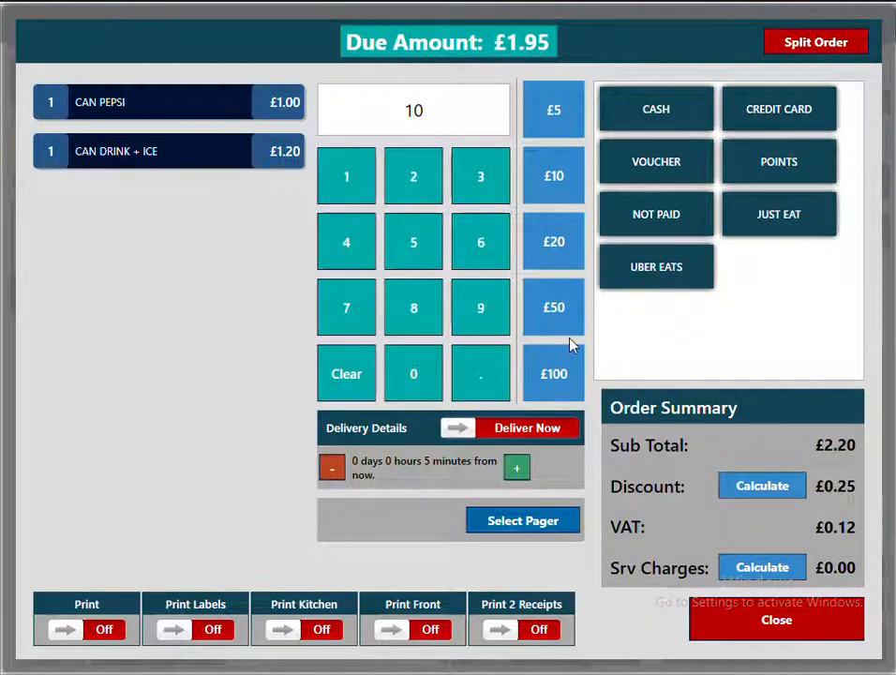
left_click(762, 568)
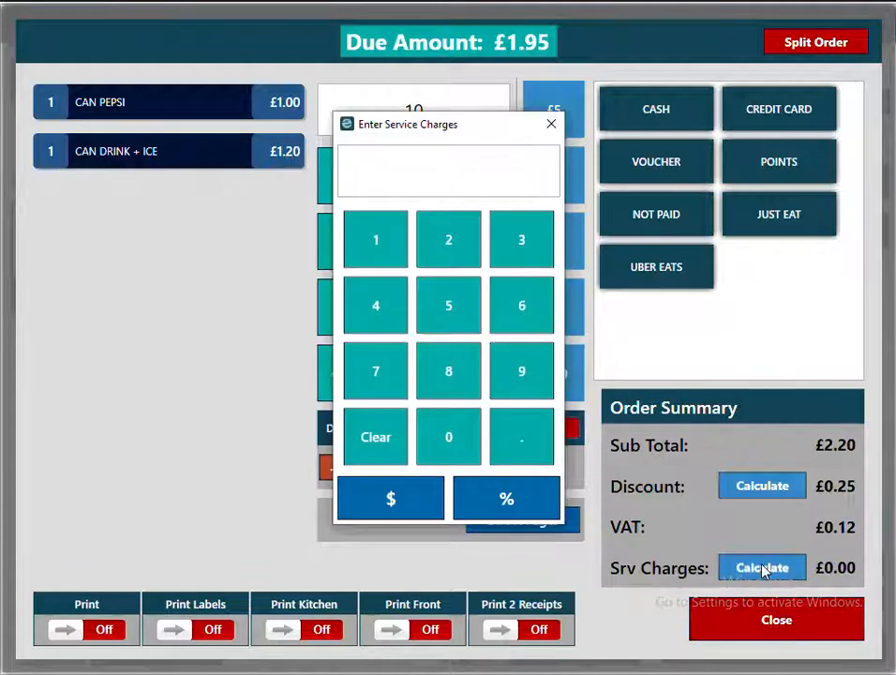
left_click(448, 308)
left_click(488, 497)
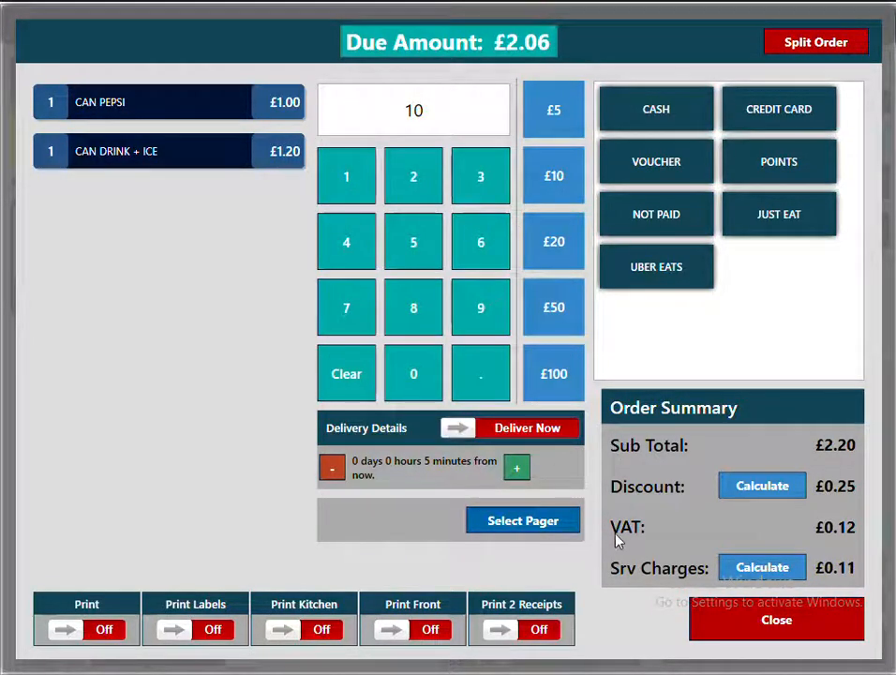
Turn receipt printing on, leaving kitchen ticket printing off.
left_click(103, 631)
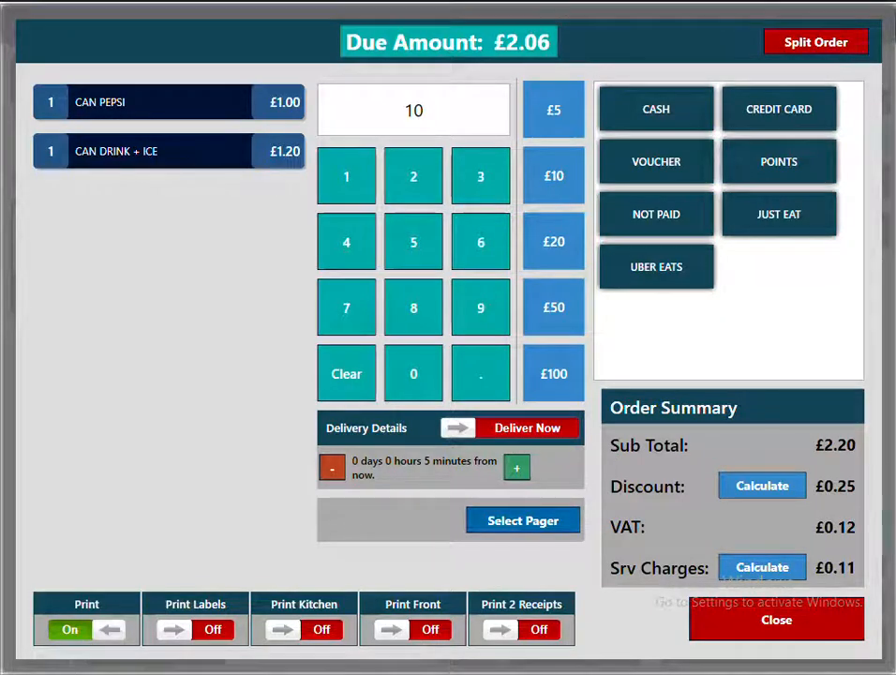
left_click(324, 632)
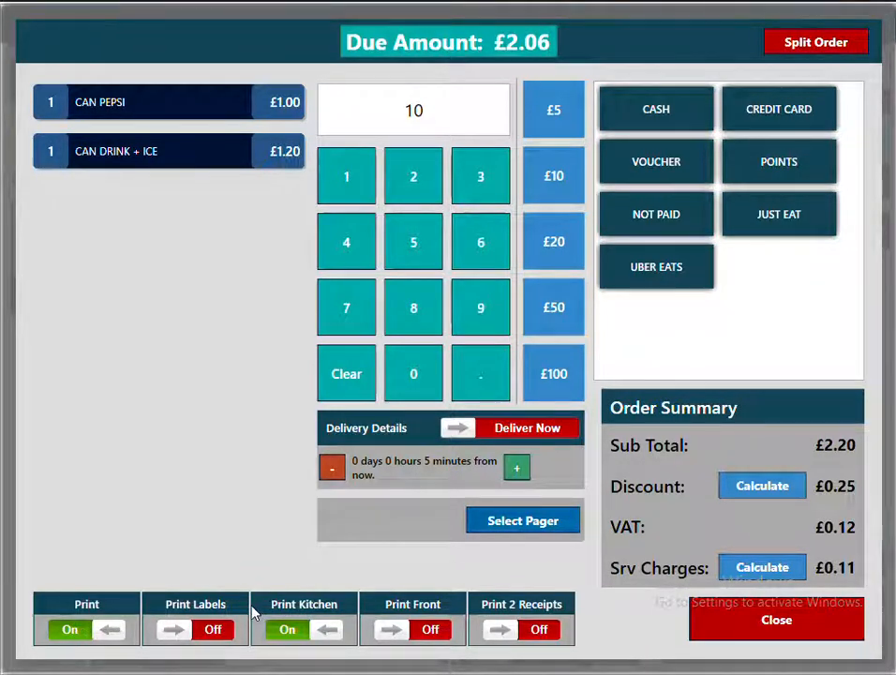
left_click(298, 633)
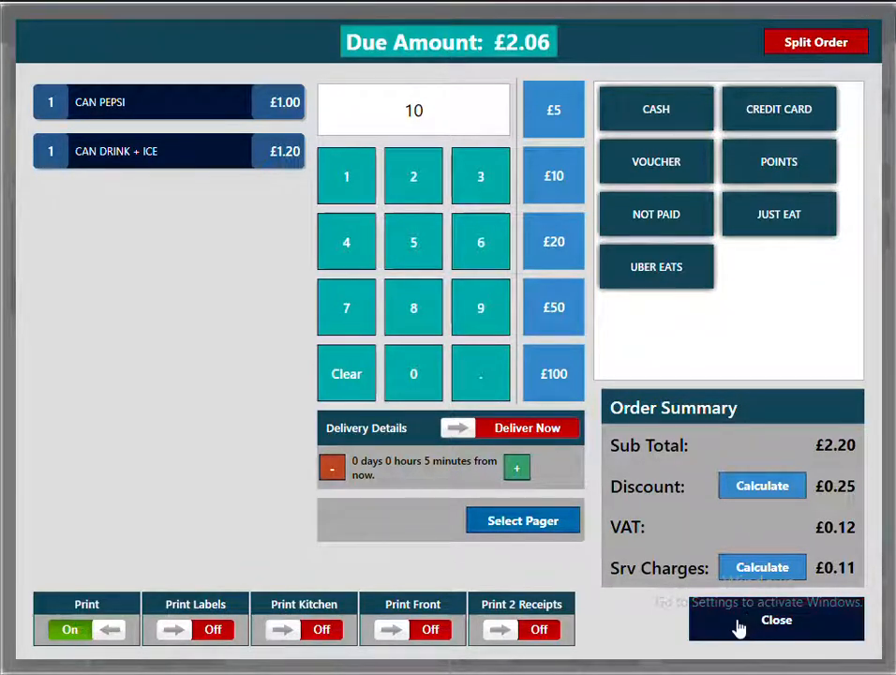
Take the £10 cash payment and save the receipt as RECEIPT.pdf on the Desktop.
left_click(690, 113)
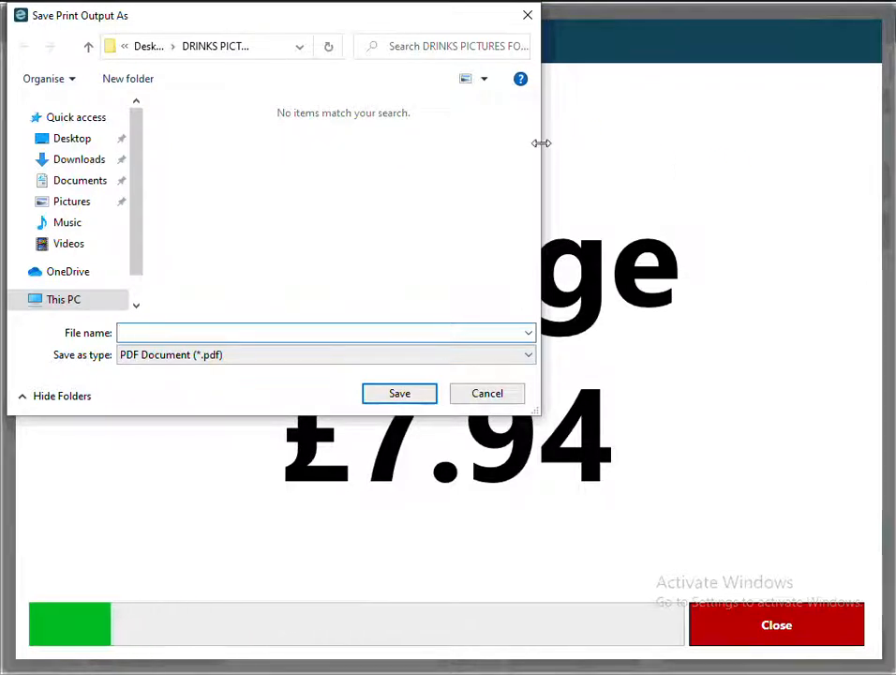
left_click(83, 139)
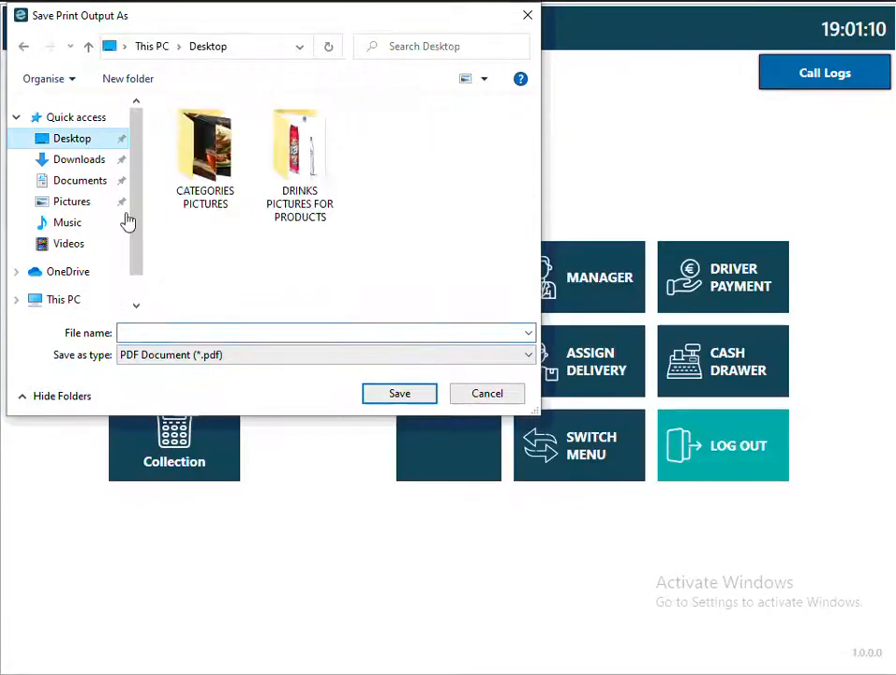
left_click(205, 336)
type("RECEIPT")
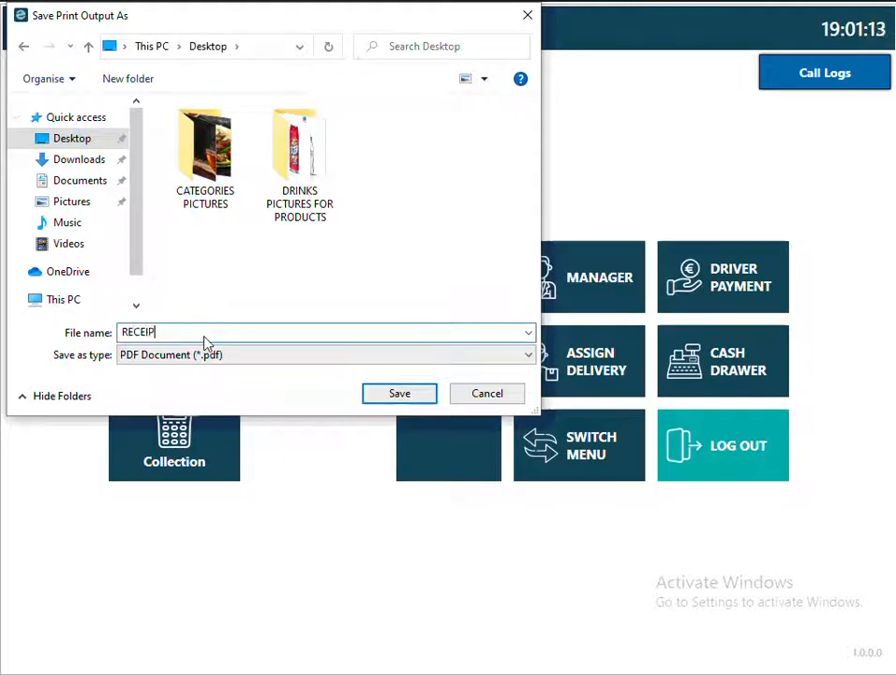
left_click(394, 401)
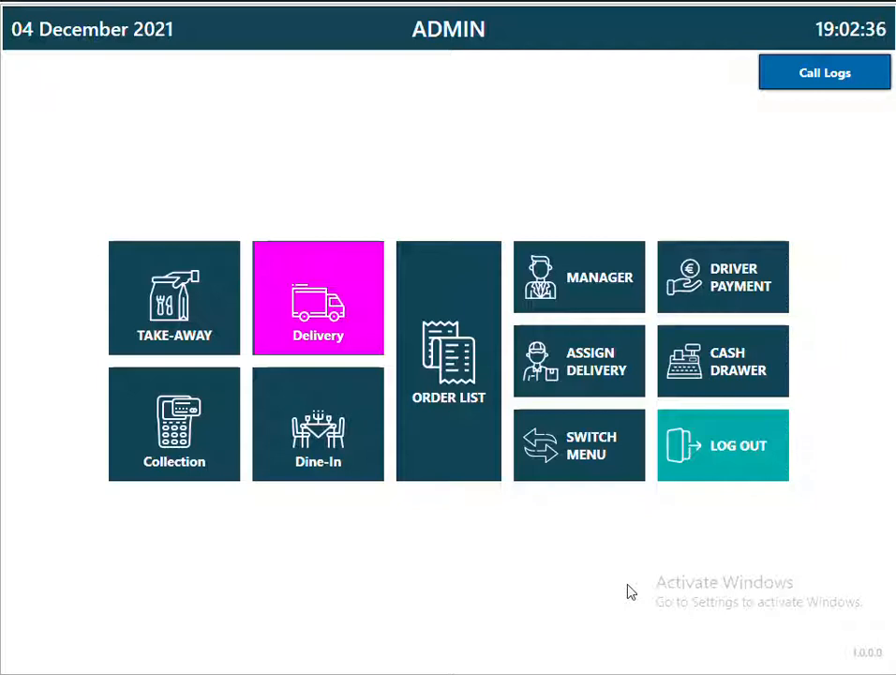
Disable table selection for Dine-In orders in Order Management and save.
left_click(307, 451)
left_click(837, 38)
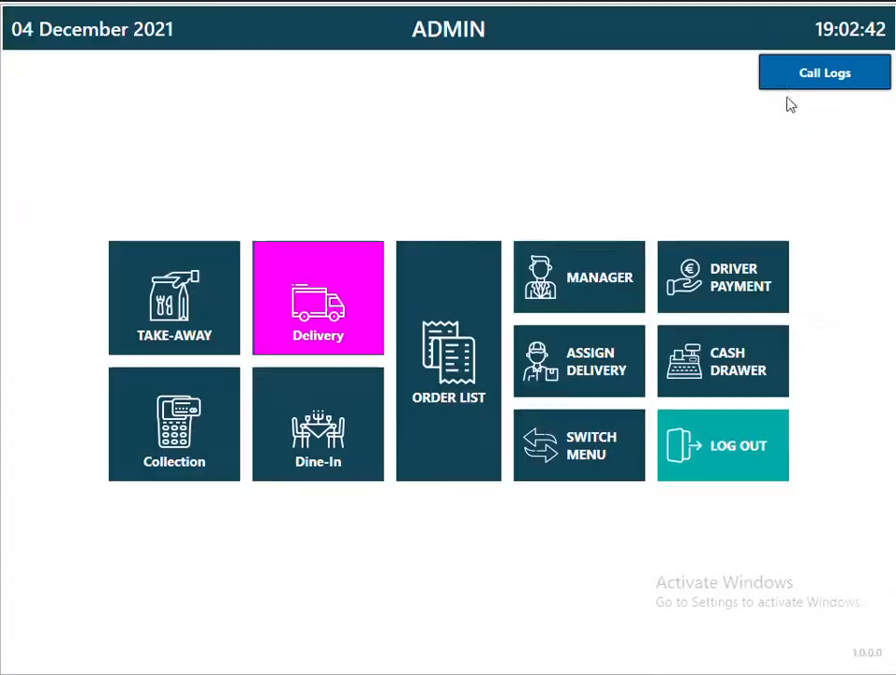
left_click(620, 281)
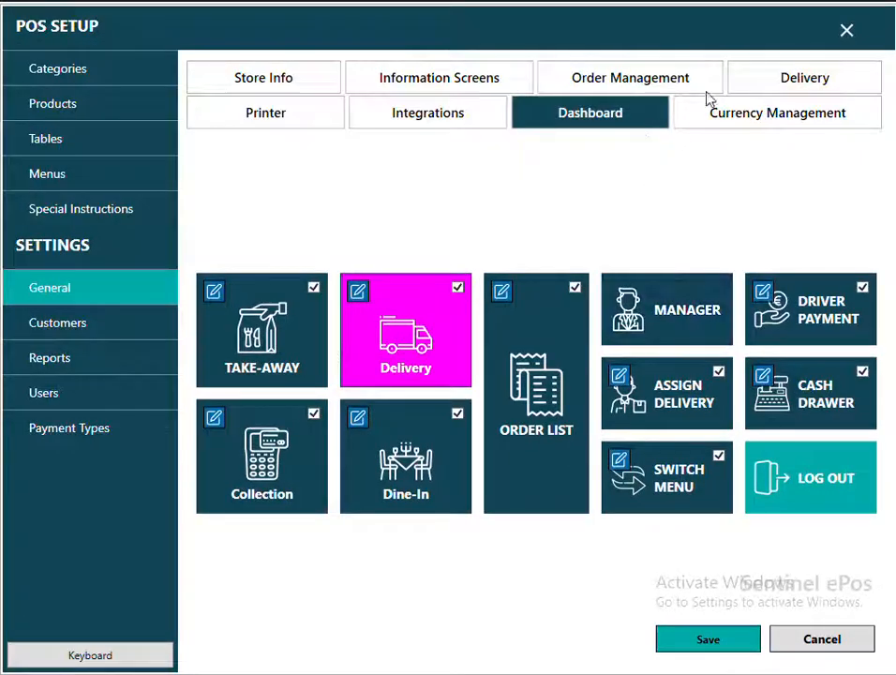
left_click(664, 78)
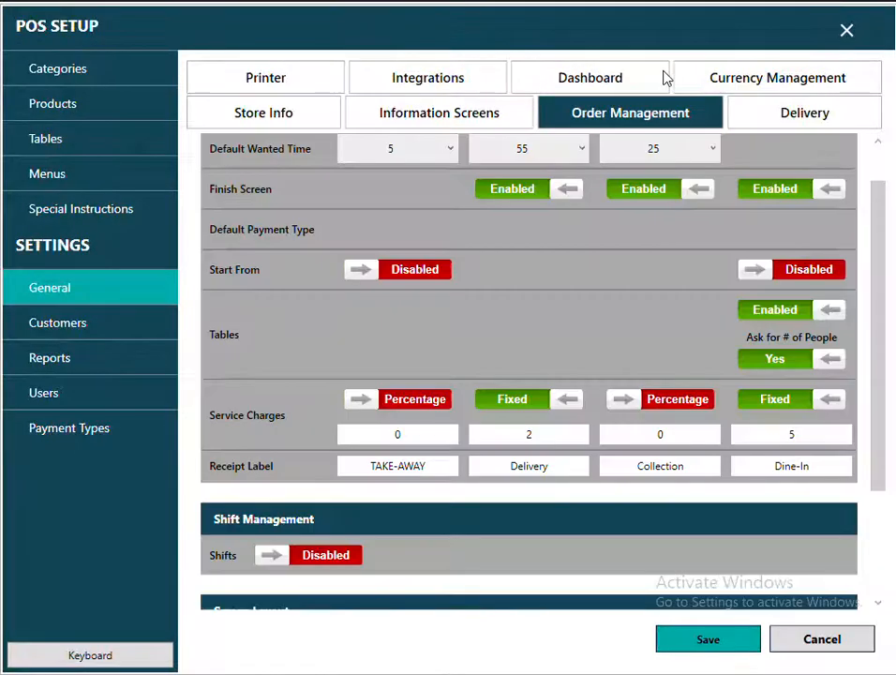
left_click(777, 316)
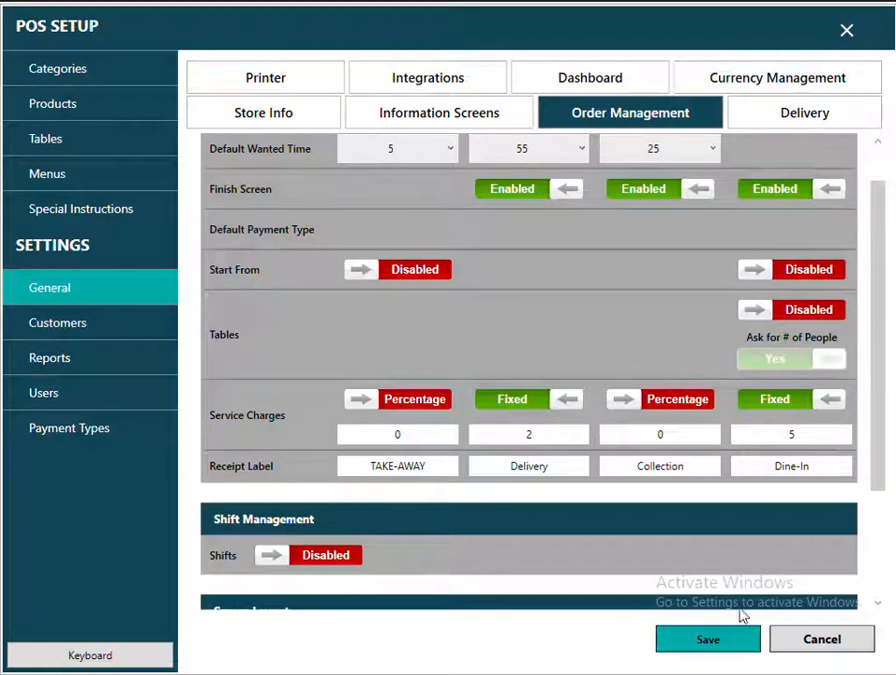
left_click(730, 640)
left_click(847, 31)
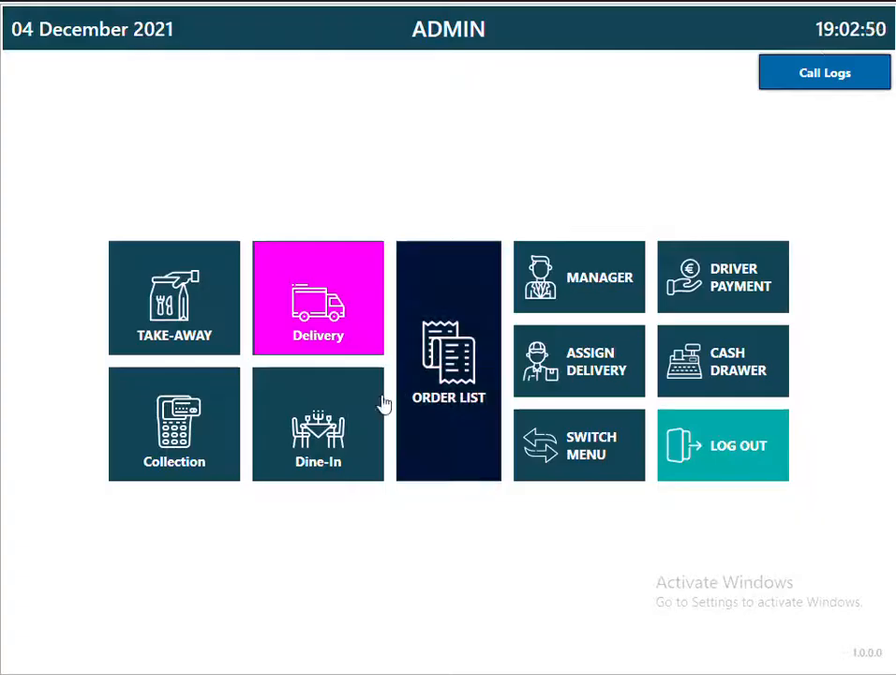
Ring up a dine-in 12" PIZZA WITH 2 TOP. paid with £20 cash.
left_click(275, 429)
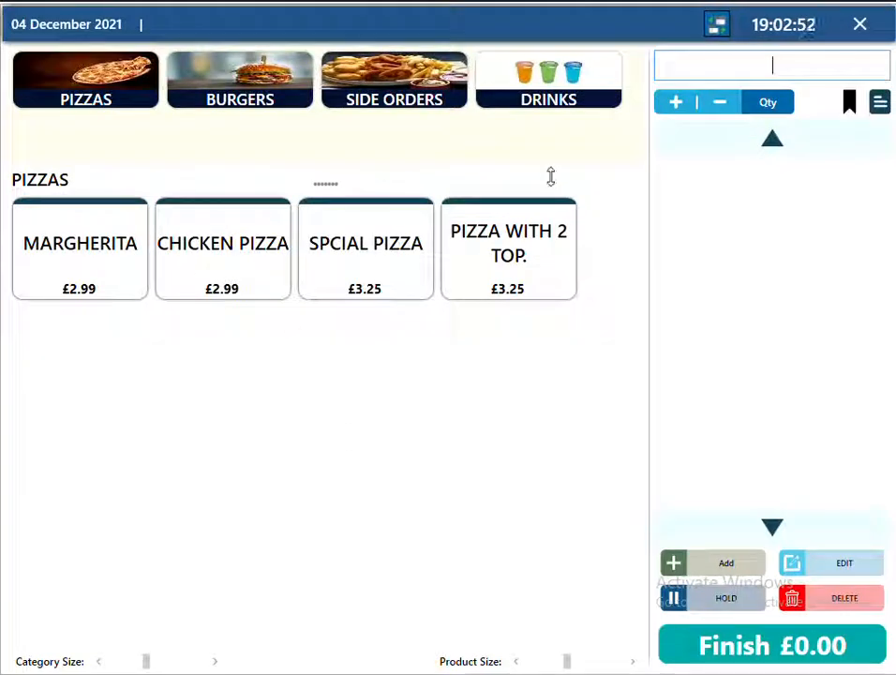
left_click(524, 210)
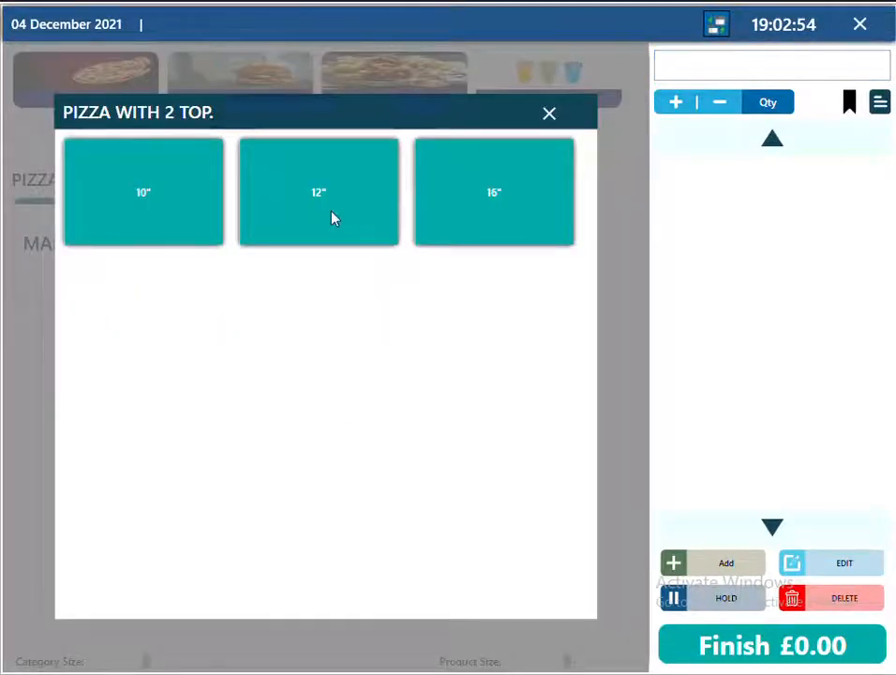
left_click(337, 217)
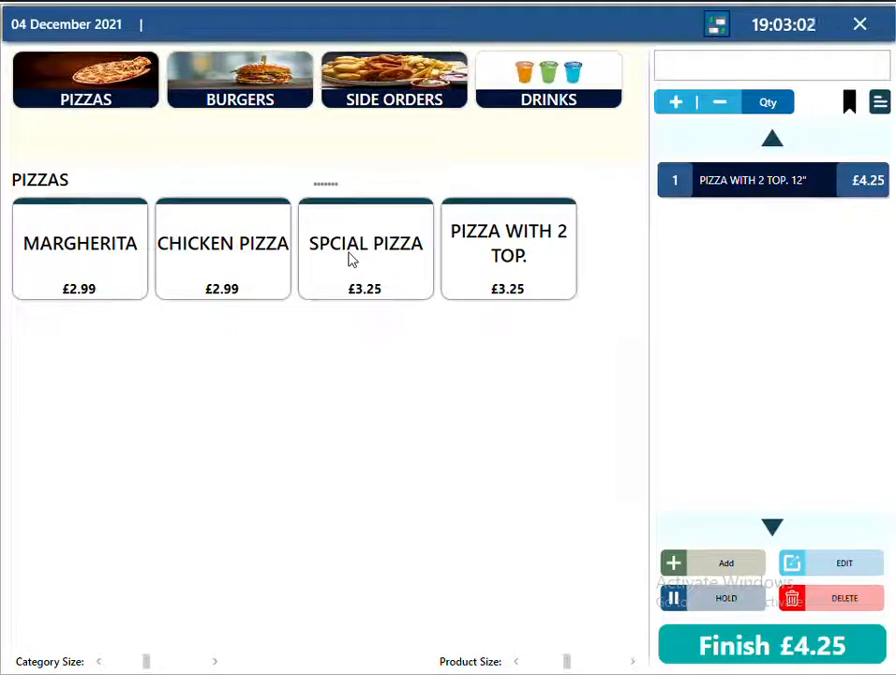
left_click(782, 647)
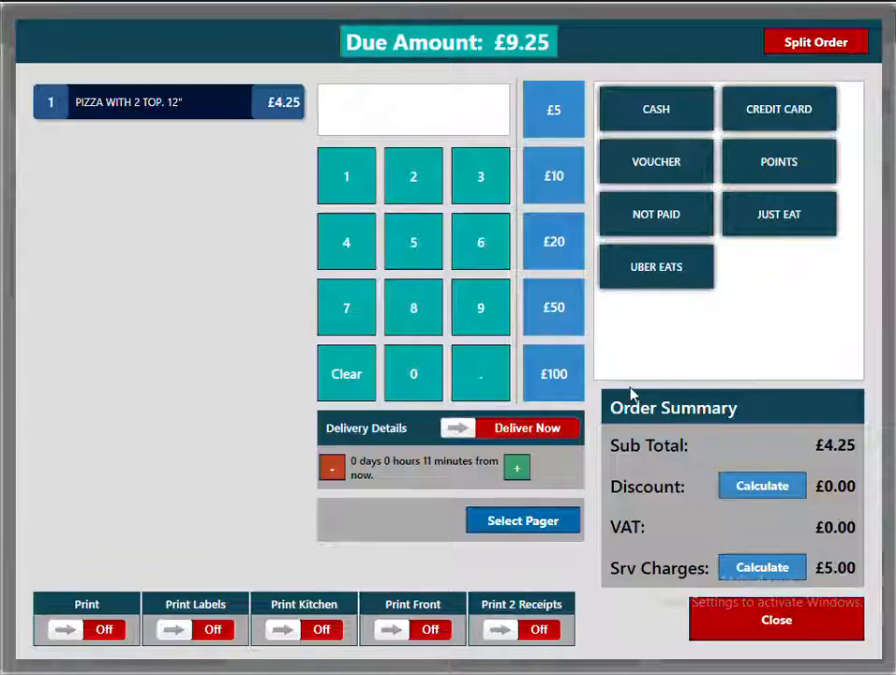
left_click(574, 235)
left_click(653, 113)
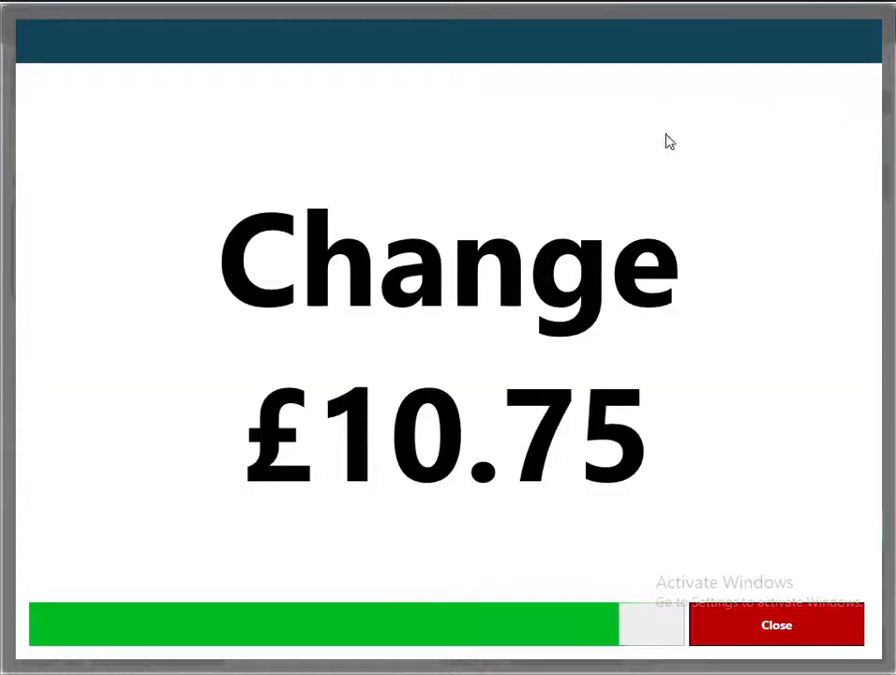
left_click(774, 623)
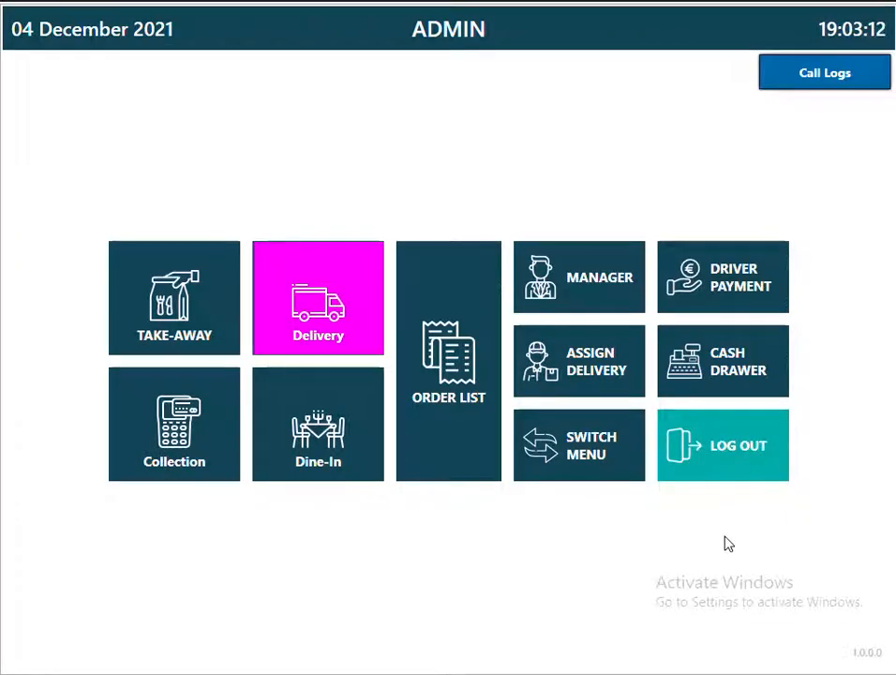
Enable tables with a people-count prompt and create a FLOOR location.
left_click(579, 291)
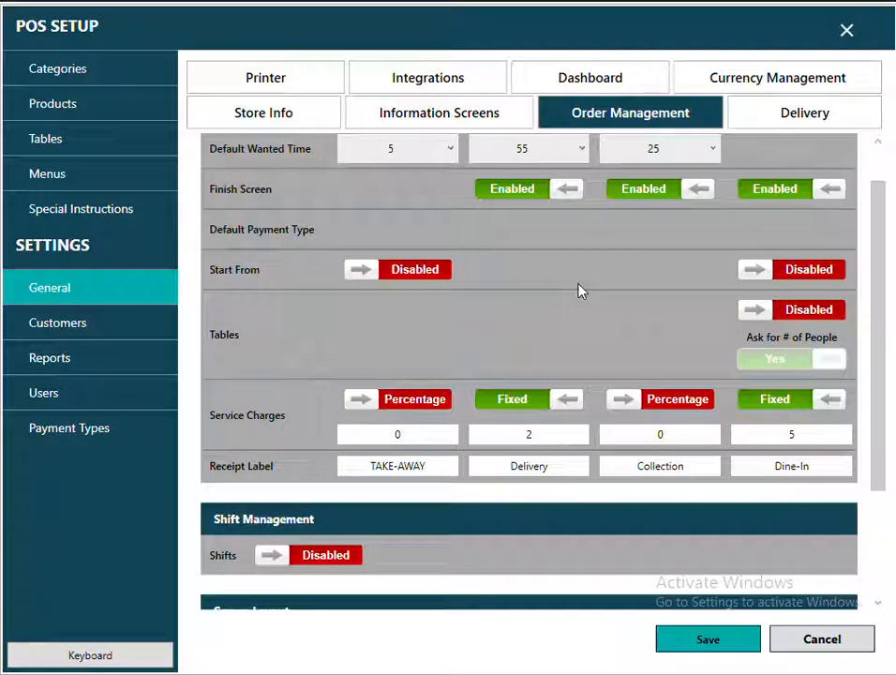
left_click(792, 317)
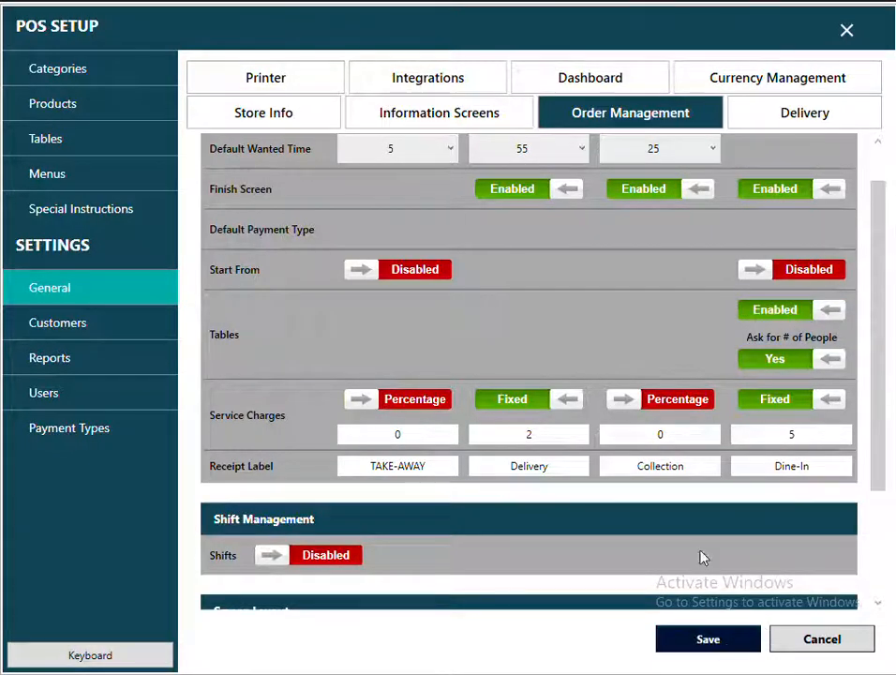
left_click(52, 146)
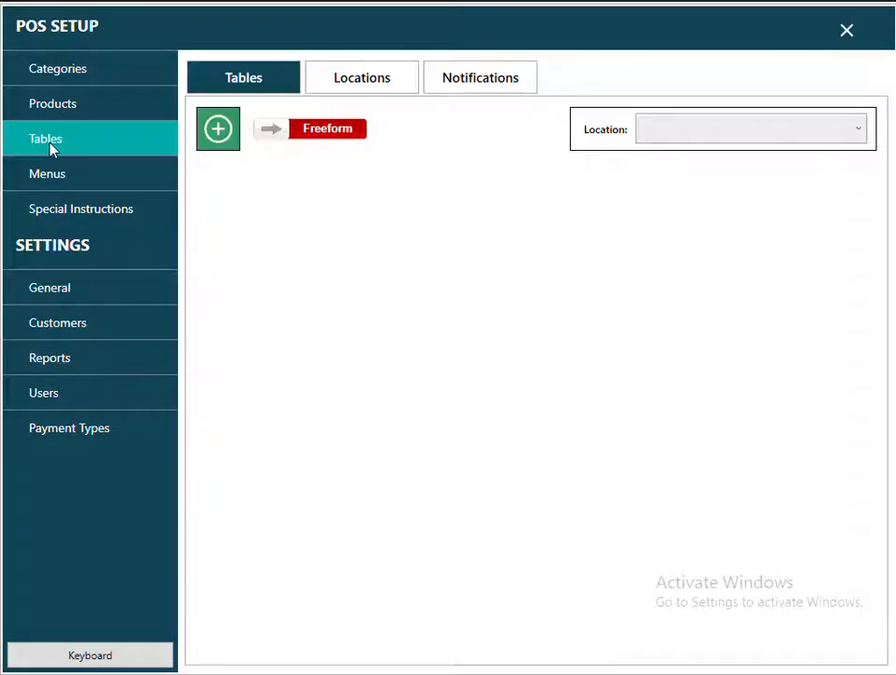
left_click(331, 81)
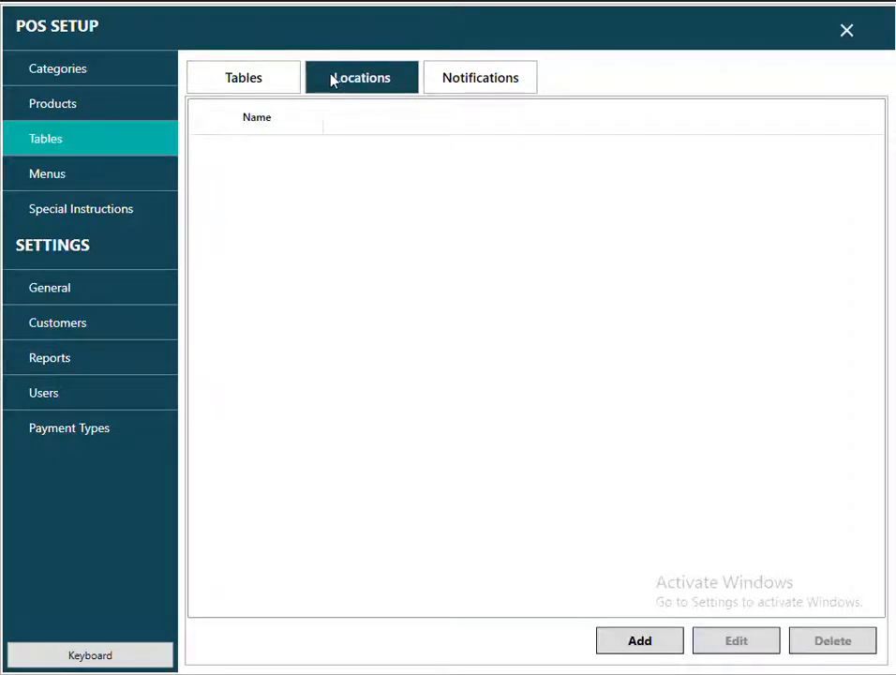
left_click(637, 640)
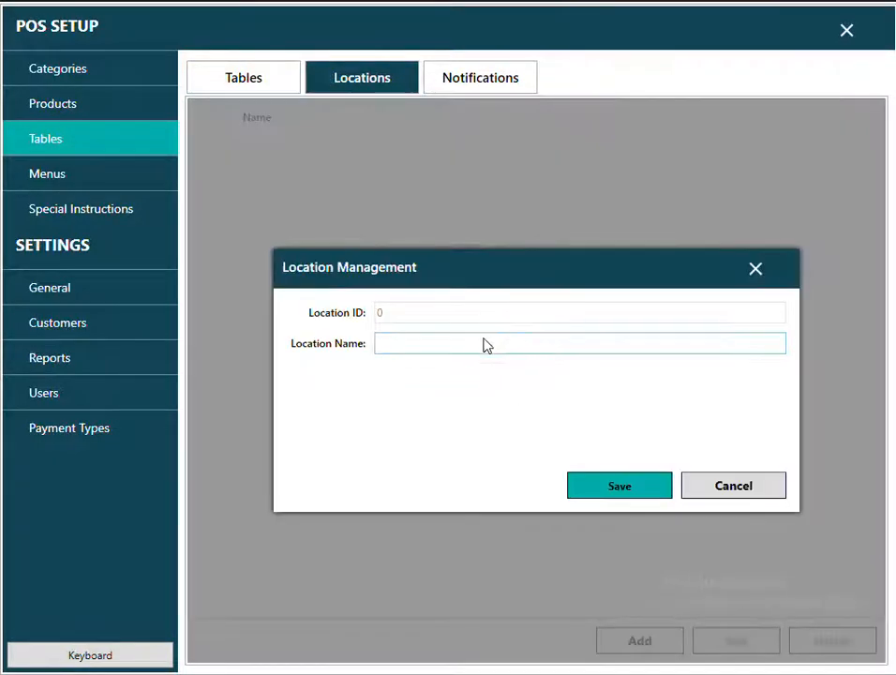
type("G")
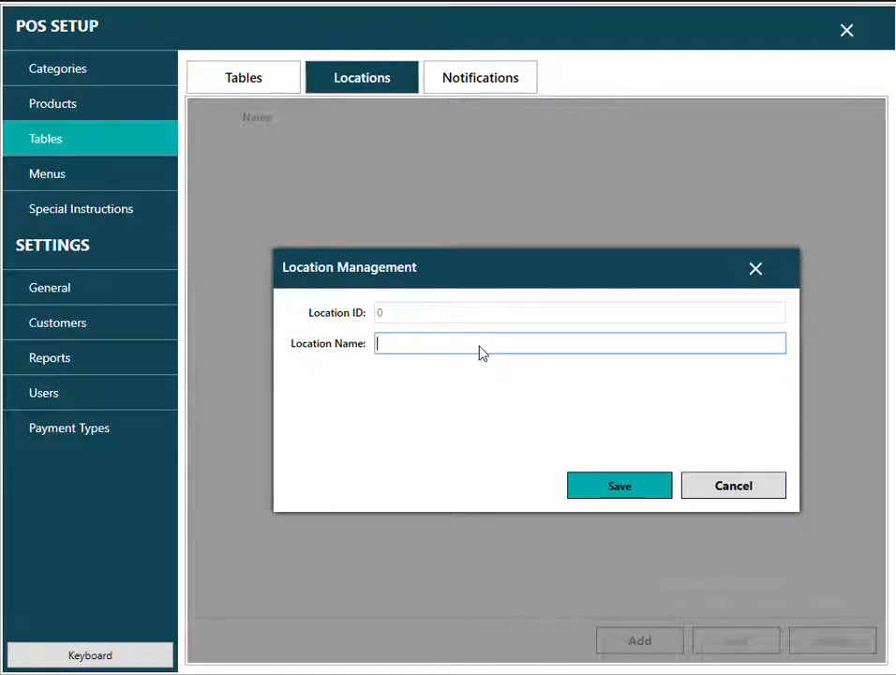
type("R")
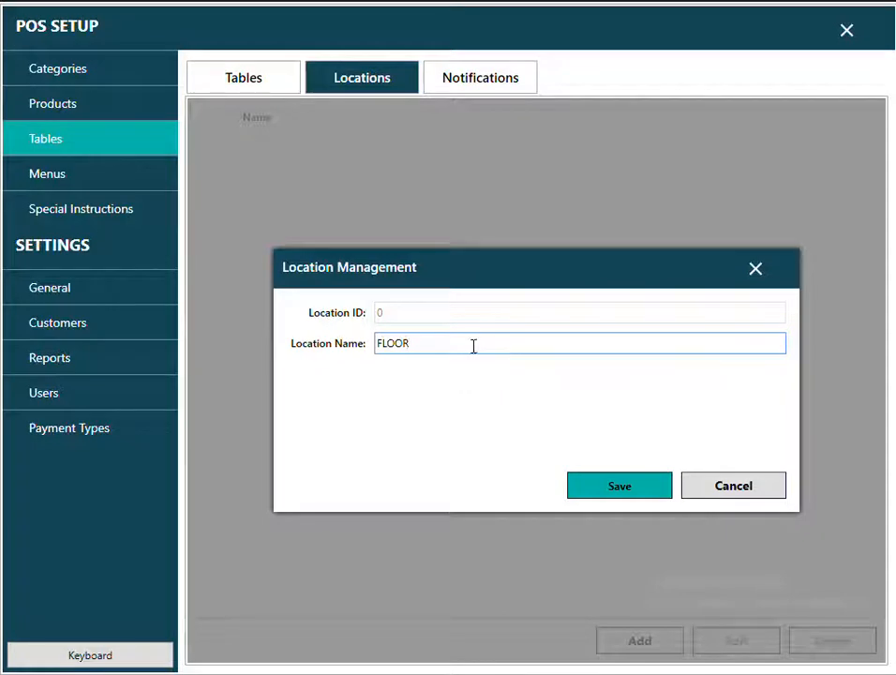
left_click(600, 486)
Choose FLOOR as the location in the Tables layout view.
left_click(229, 164)
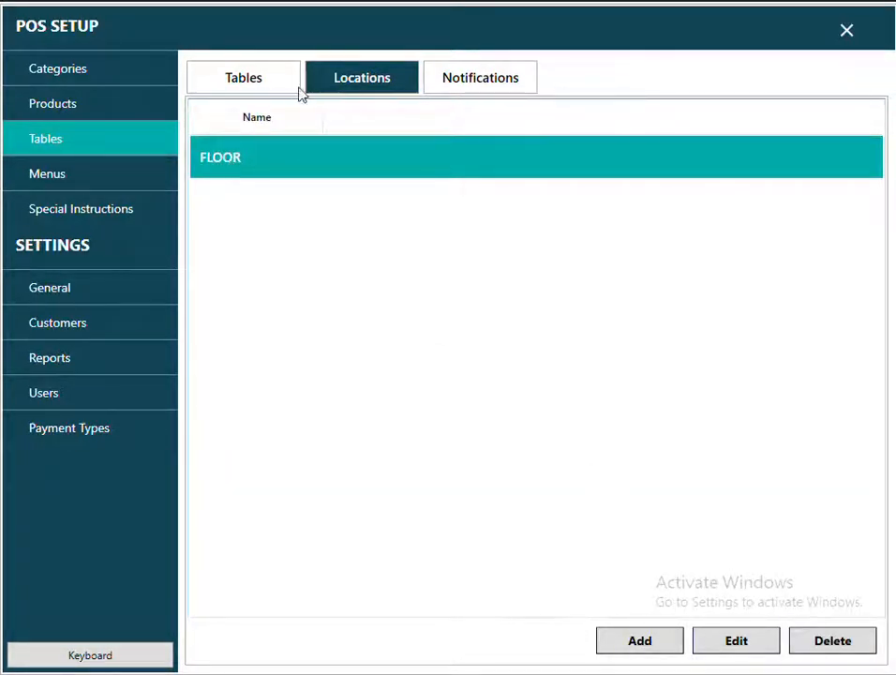
left_click(243, 79)
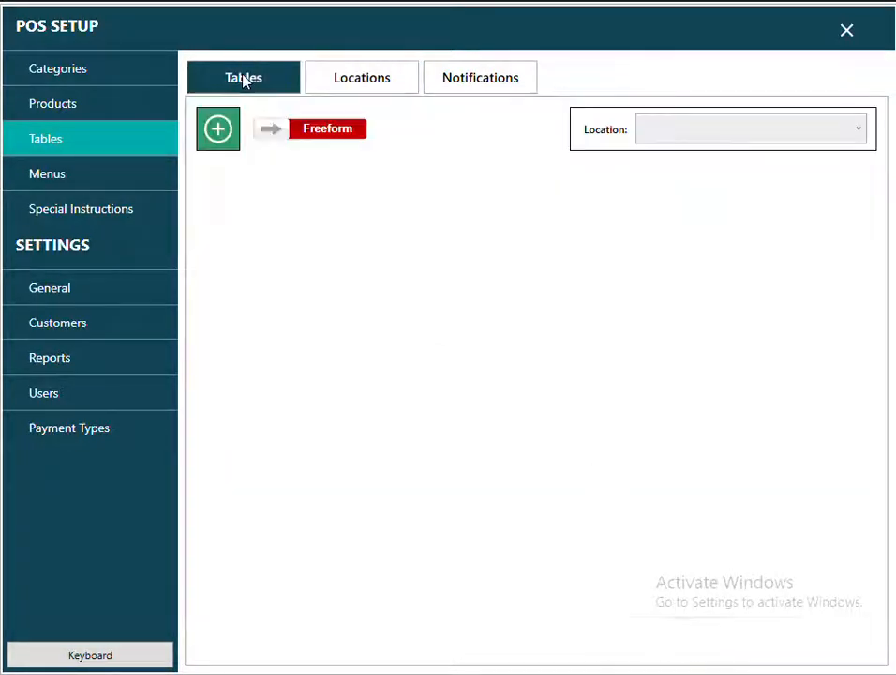
left_click(761, 142)
left_click(657, 156)
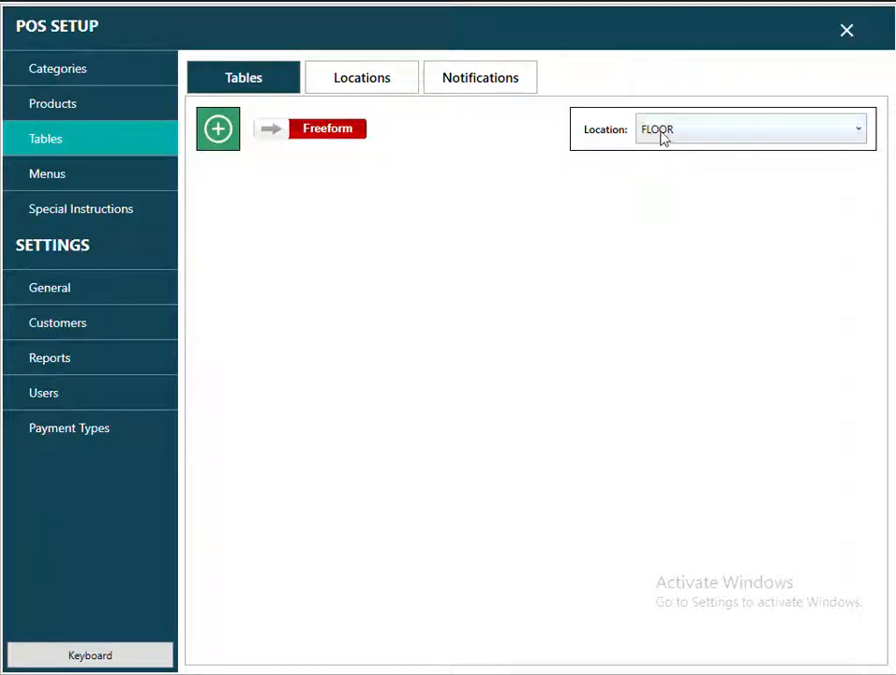
left_click(662, 136)
left_click(672, 154)
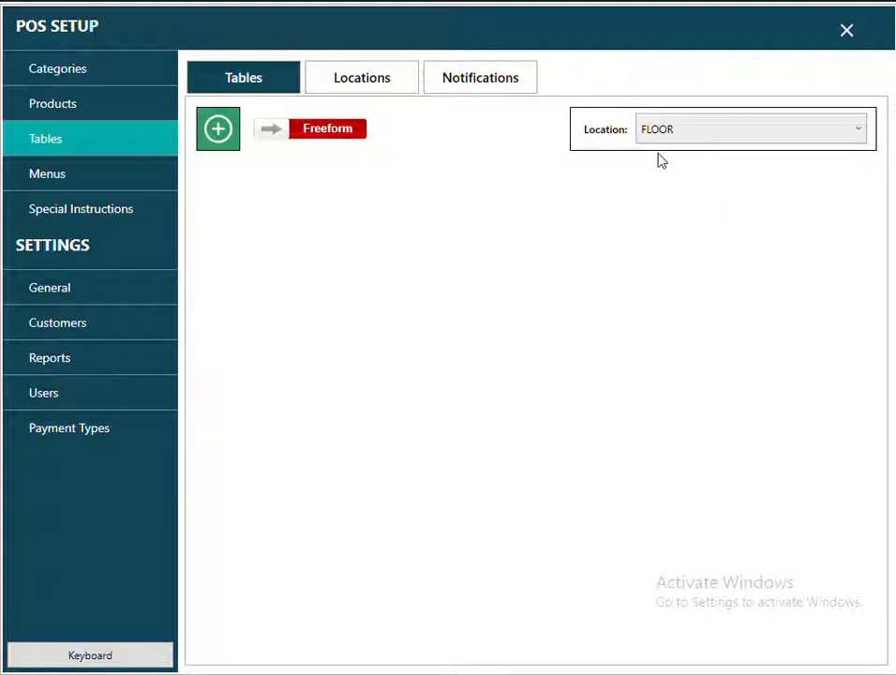
Add TABLE 1 to the FLOOR location.
left_click(219, 131)
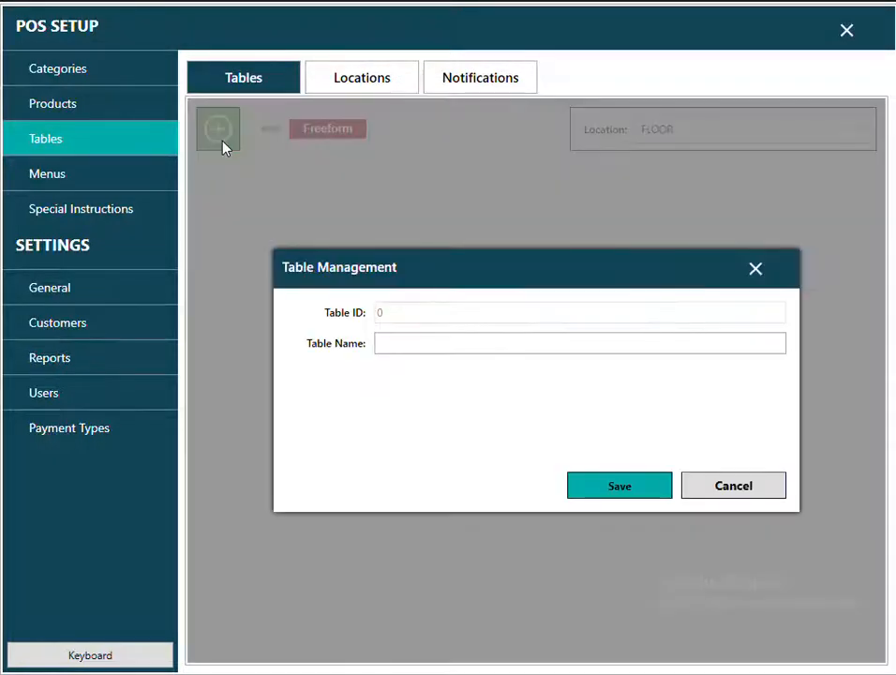
left_click(421, 343)
type("TABLE 1")
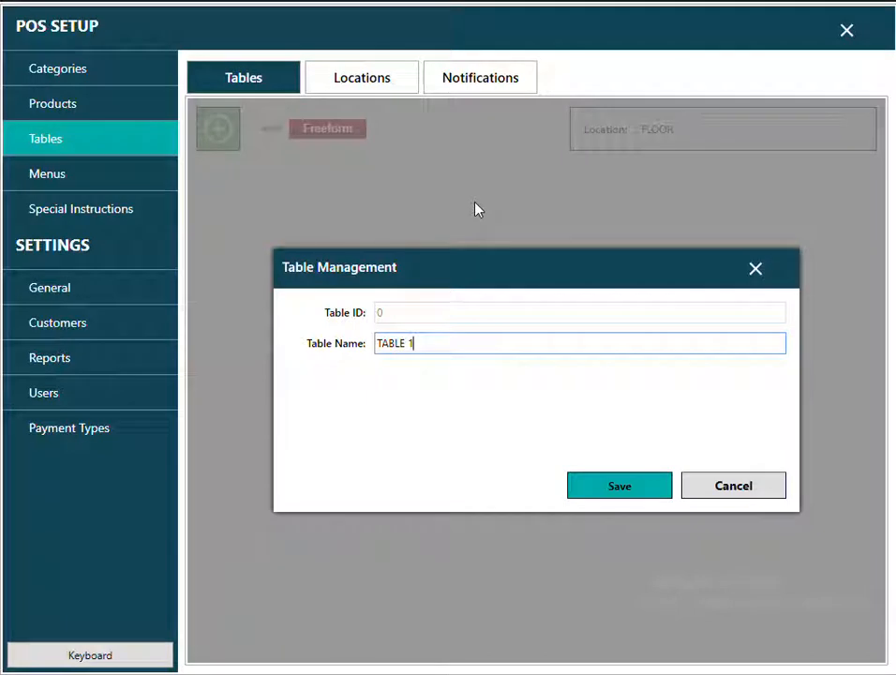
key("ctrl+a")
right_click(406, 349)
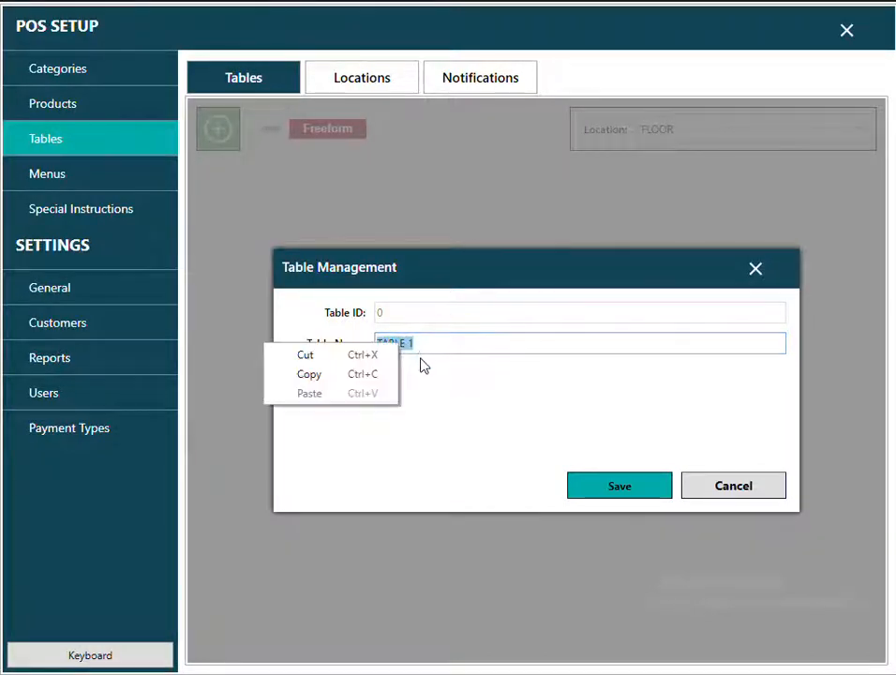
left_click(360, 375)
left_click(600, 486)
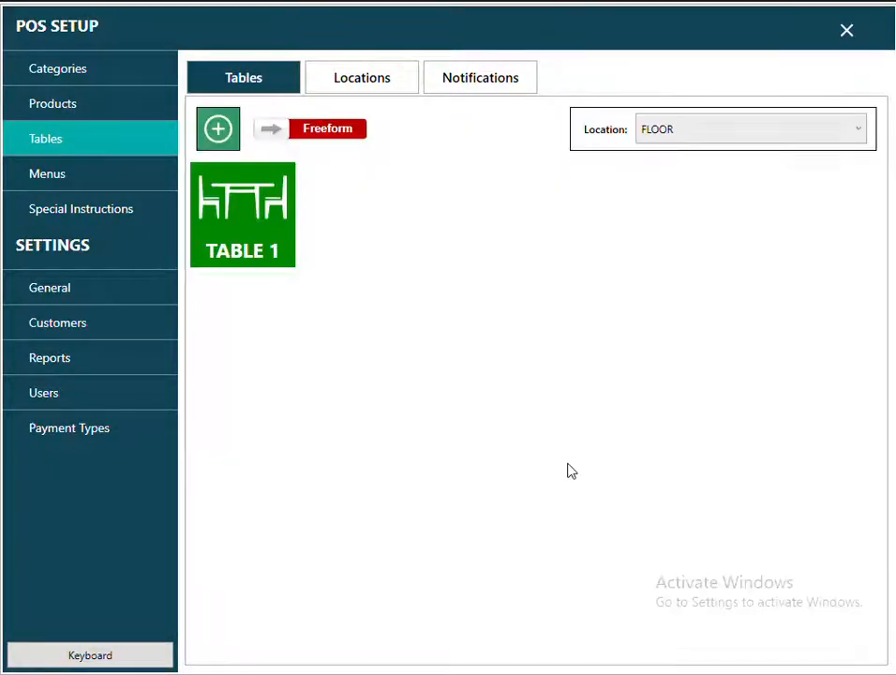
Add TABLE 2 beside TABLE 1 and switch the layout to Aligned.
left_click(219, 130)
left_click(378, 343)
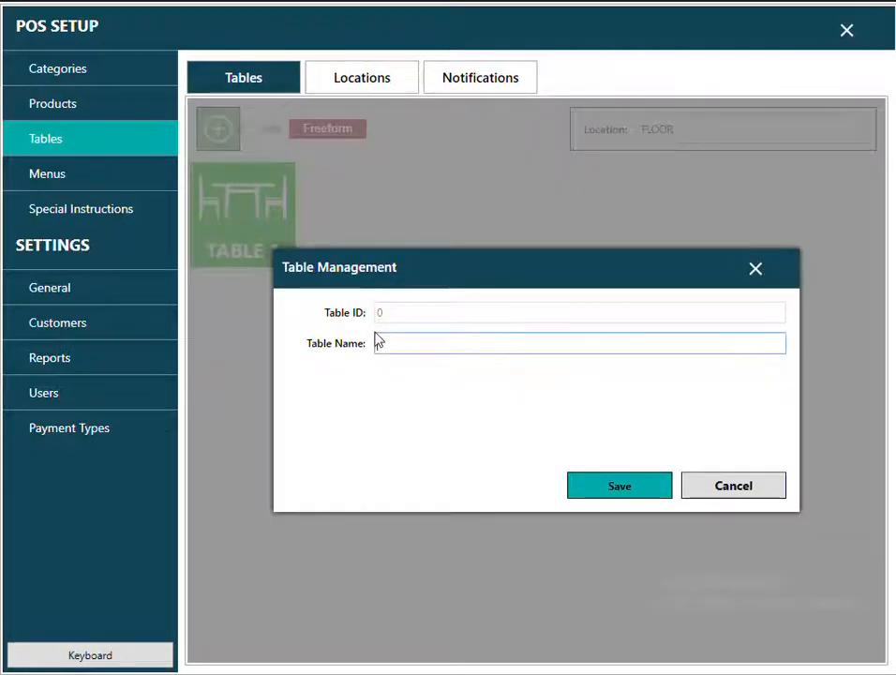
type("TAB")
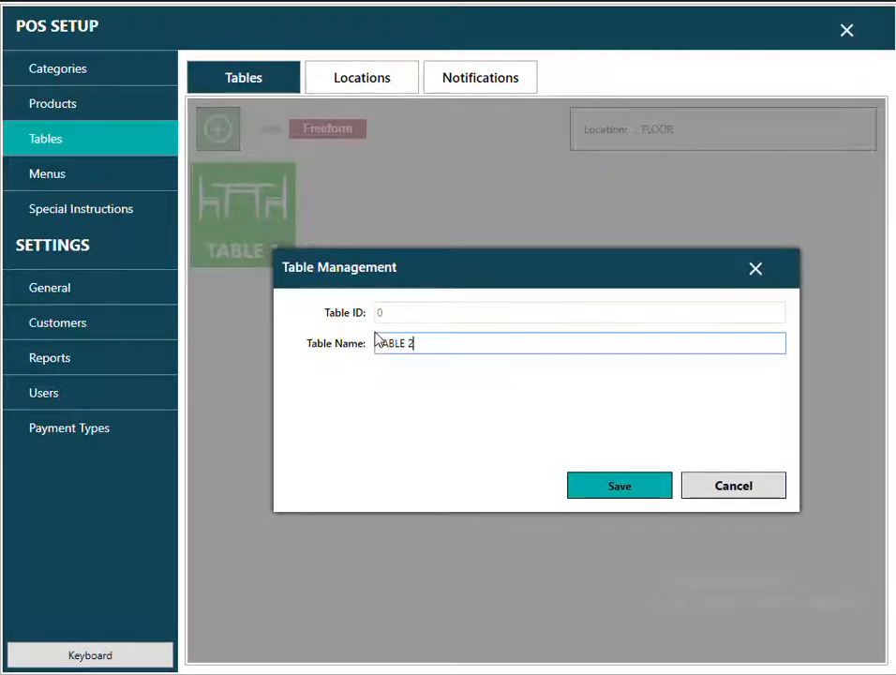
type("LE 2")
left_click(660, 494)
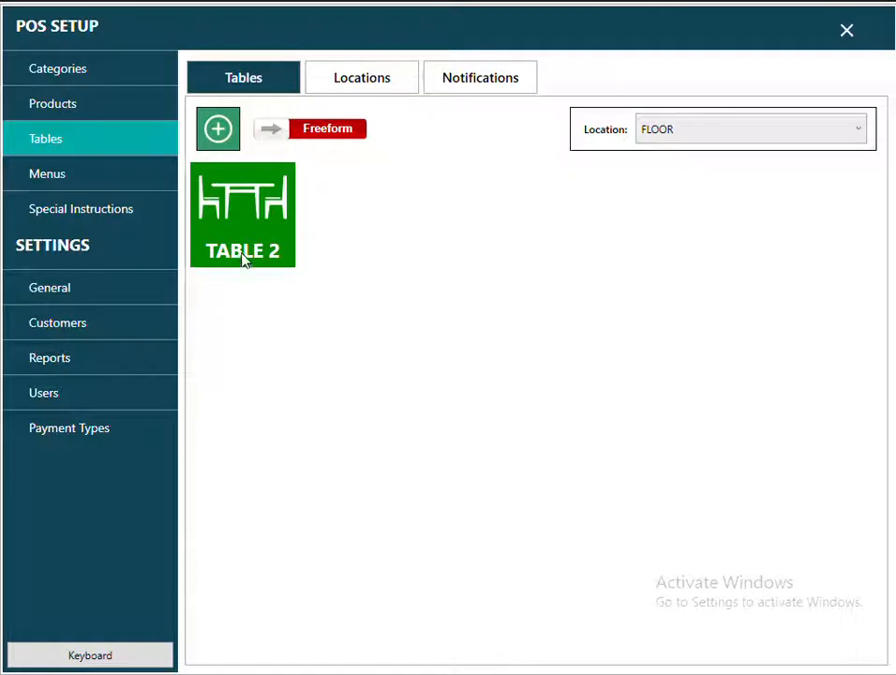
left_click_drag(242, 260, 385, 236)
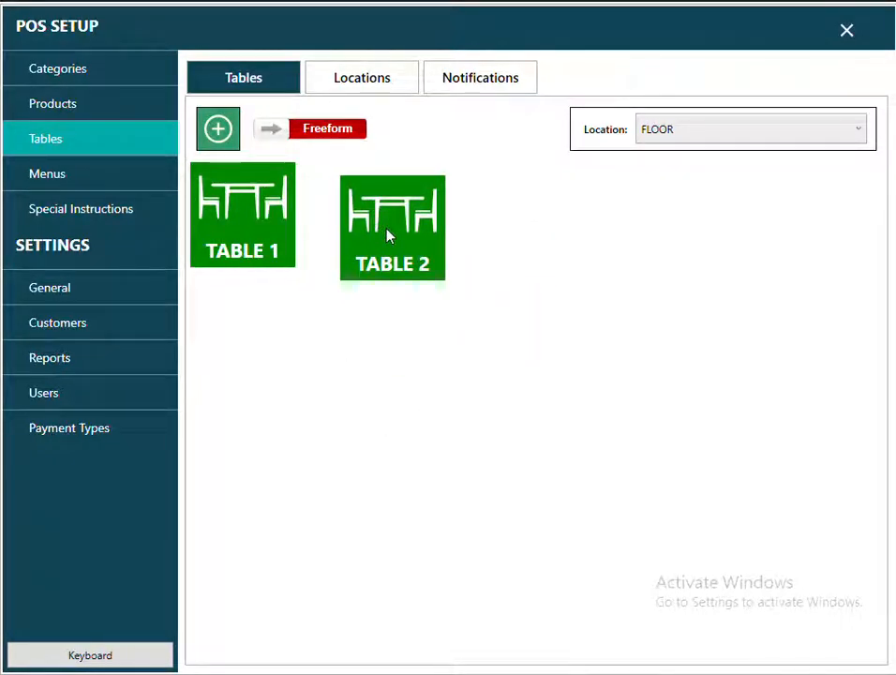
left_click(328, 131)
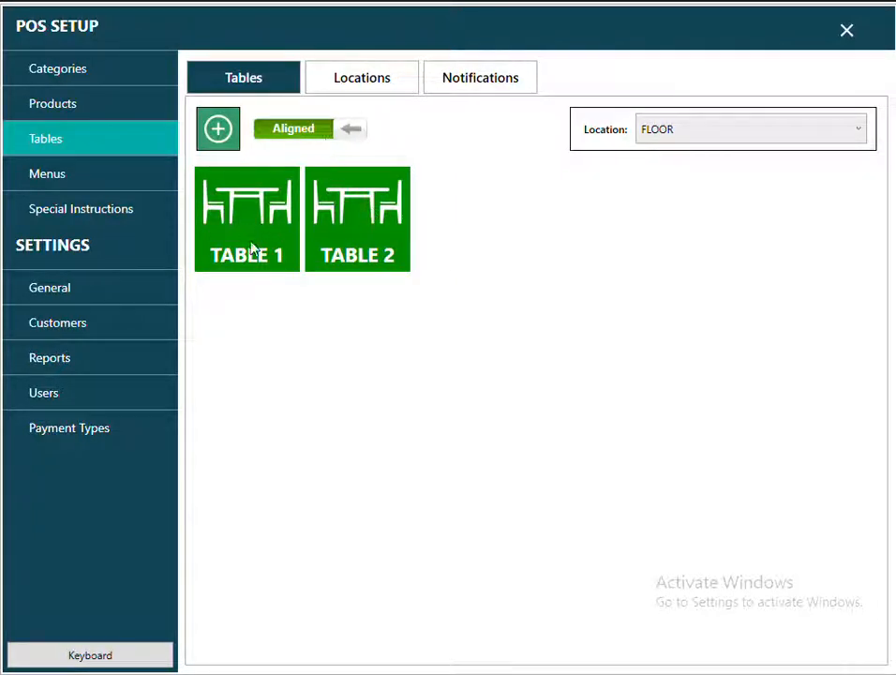
Add TABLE 3 and TABLE 4 to the floor.
left_click(223, 137)
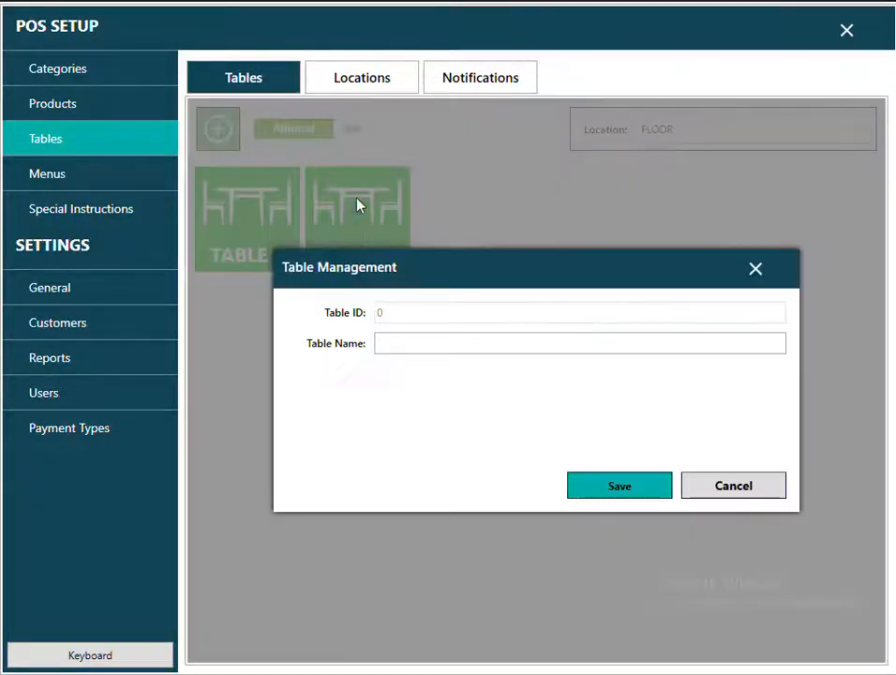
left_click(410, 345)
type("TABLE 3")
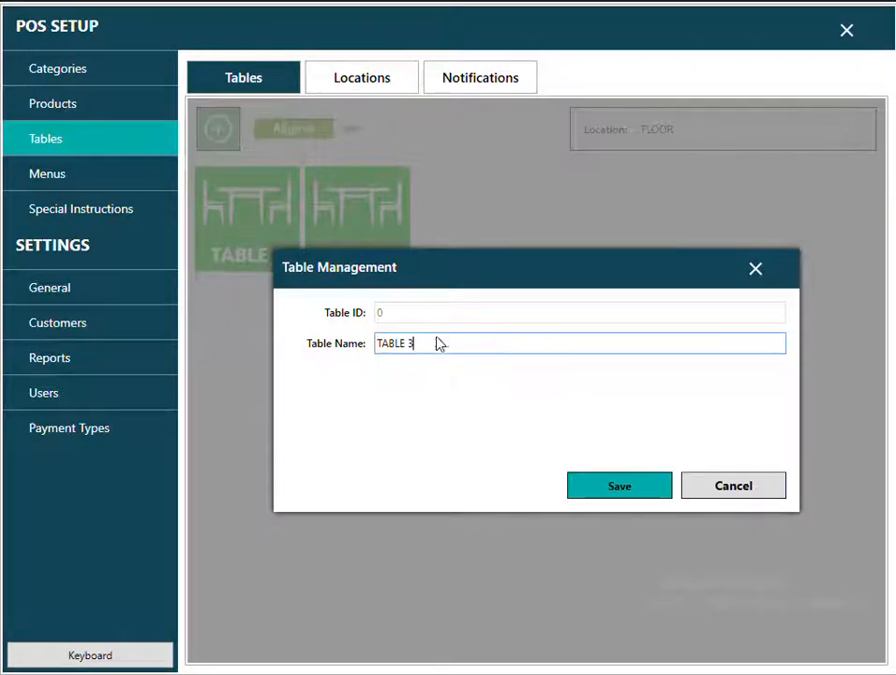
left_click(618, 488)
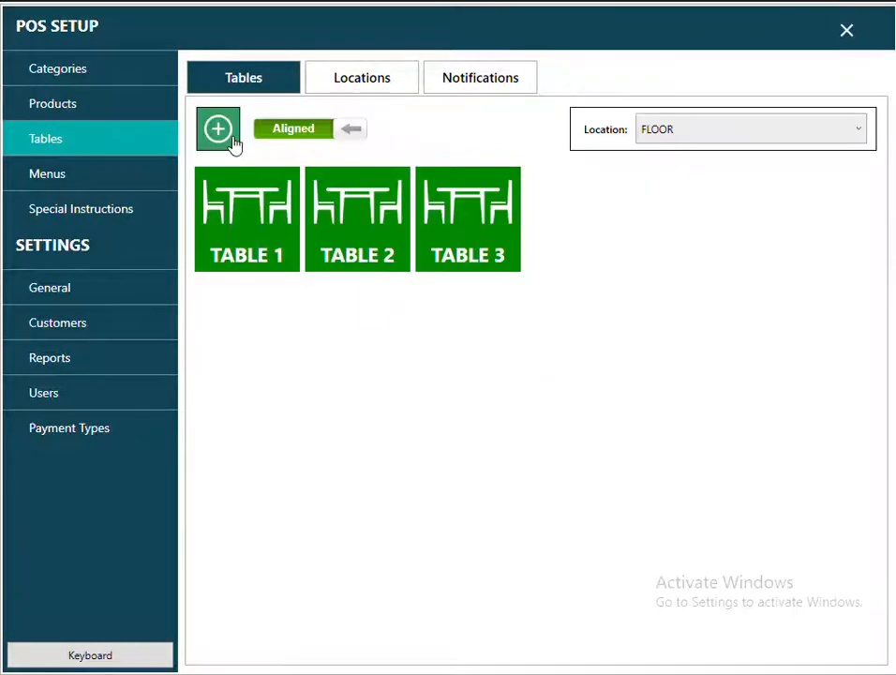
left_click(218, 130)
type("TABLE 1")
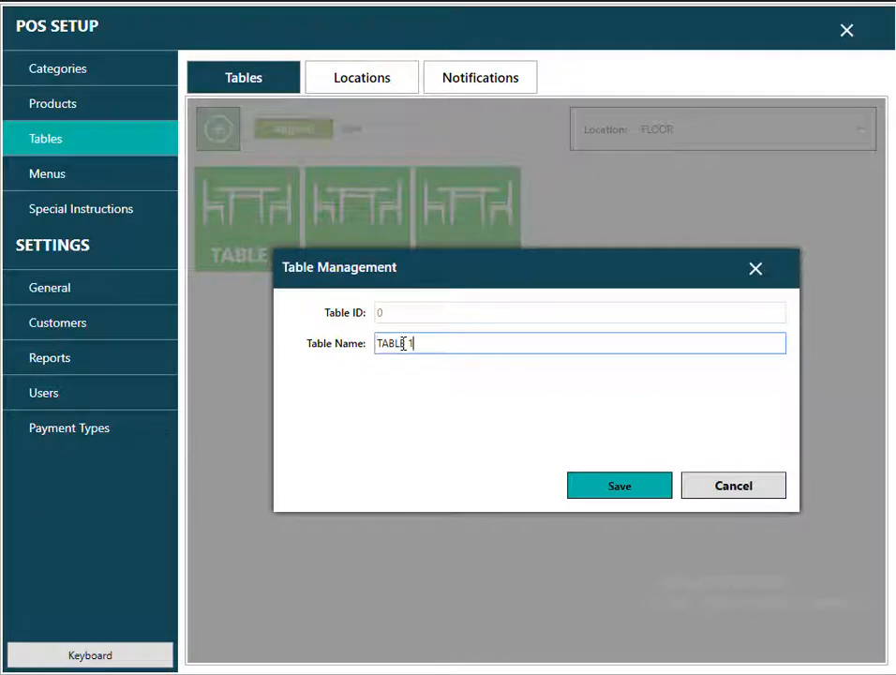
key("BackSpace")
type("4")
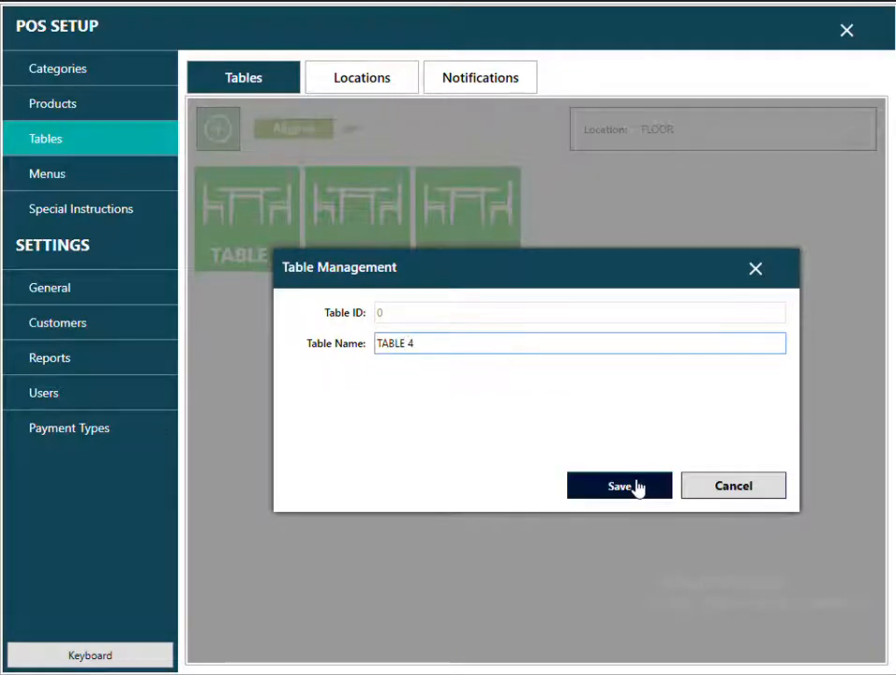
left_click(636, 484)
Add TABLE 5 to the floor, correcting a stray digit in its name.
left_click(218, 131)
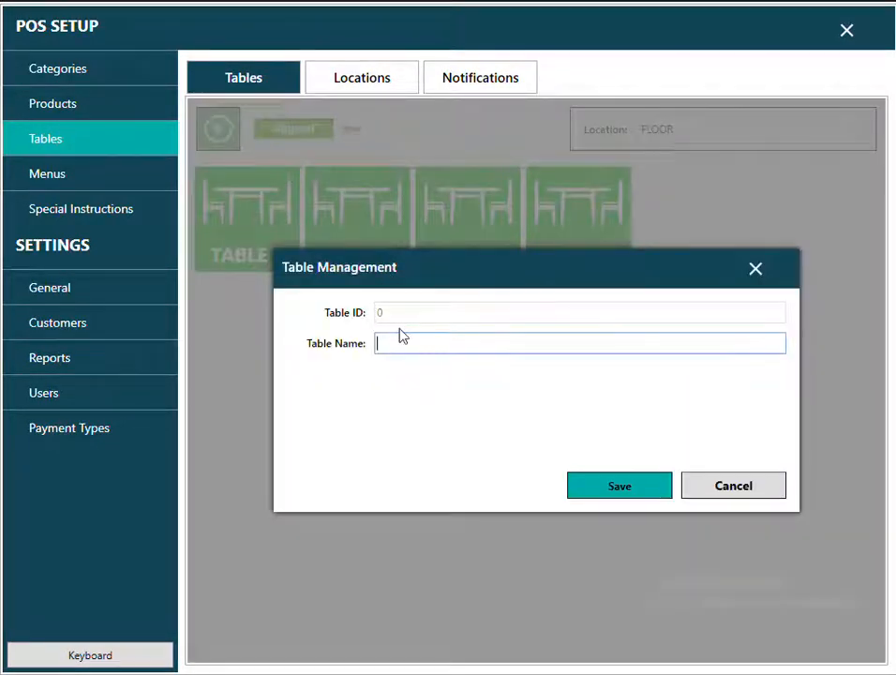
type("TABLE 5")
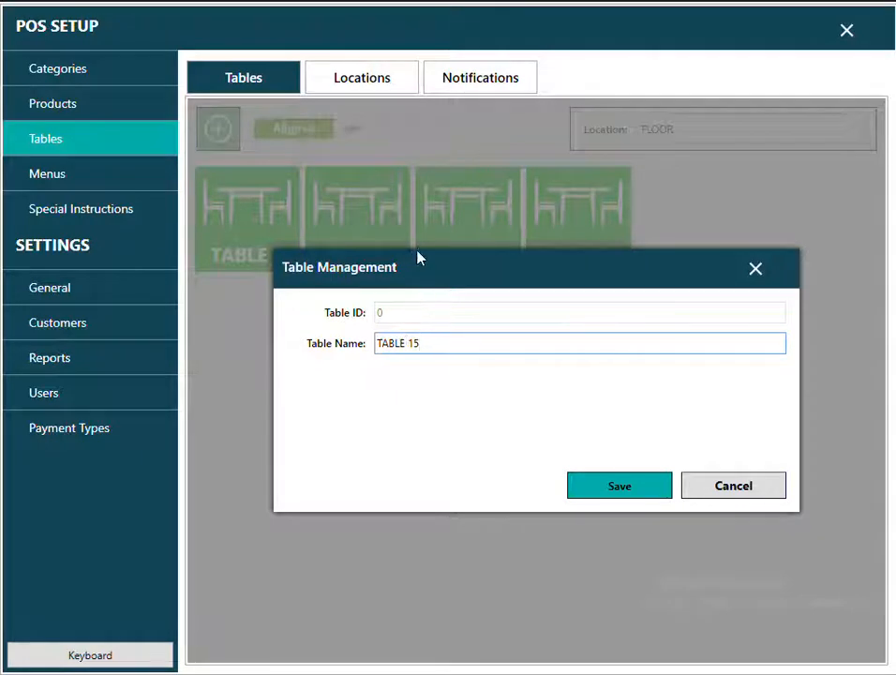
key("Left")
key("BackSpace")
left_click(623, 486)
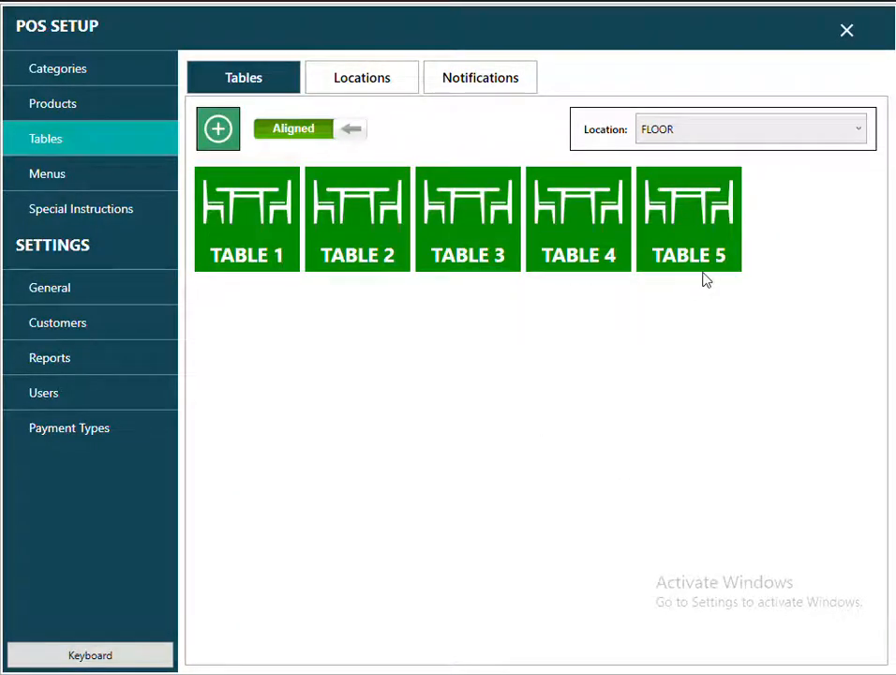
Start a dine-in order at TABLE 3 for 2 people.
left_click(846, 32)
left_click(326, 452)
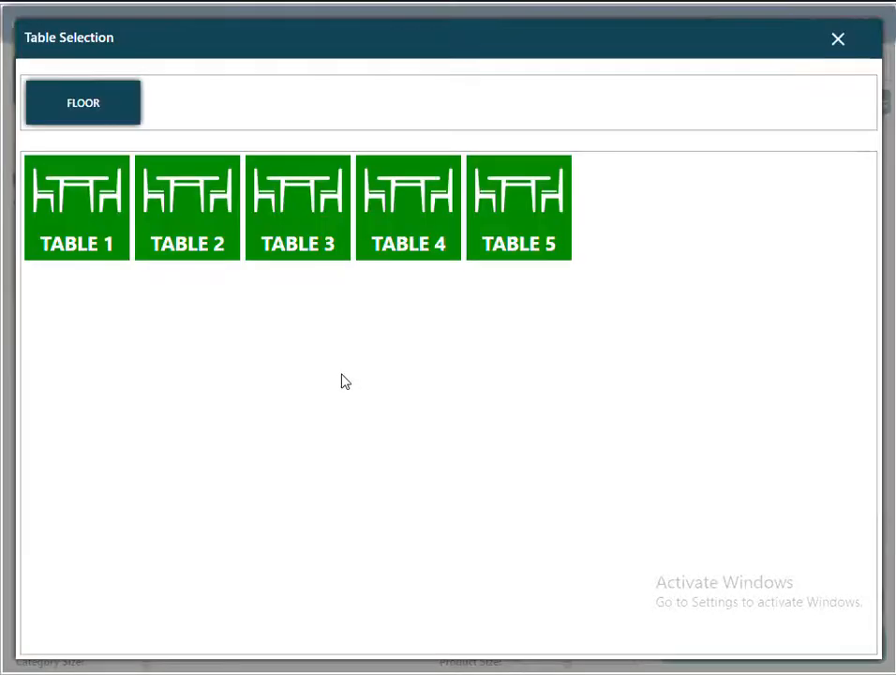
left_click(317, 251)
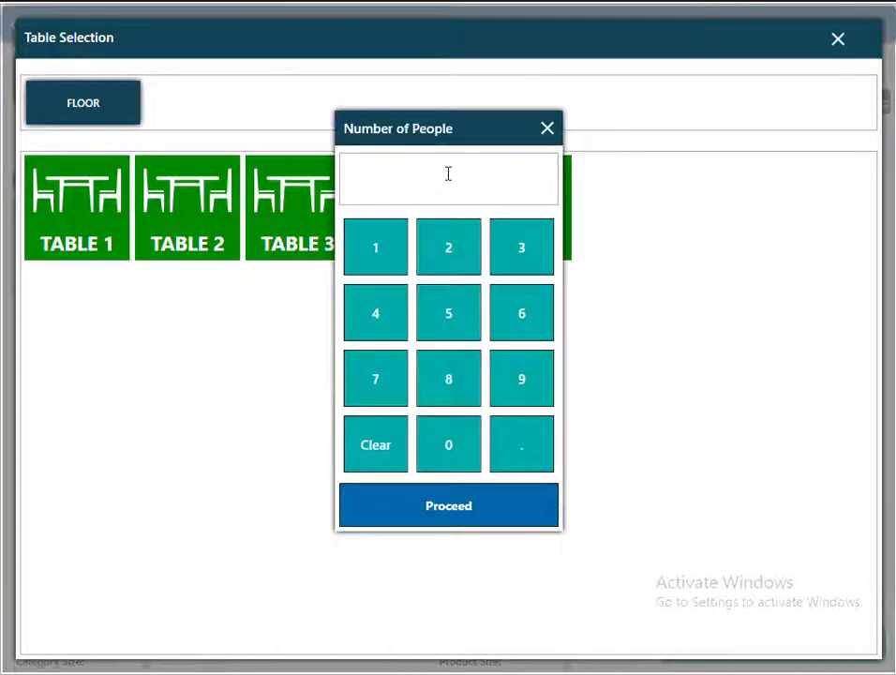
left_click(448, 253)
left_click(448, 504)
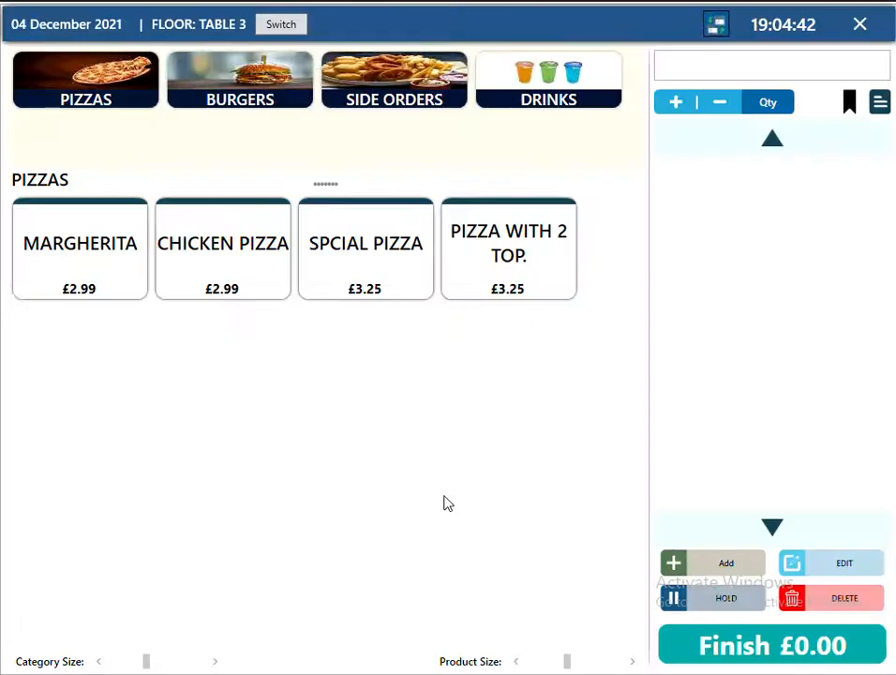
Add 12" SPCIAL PIZZA and 12" MARGHERITA and record the order as not paid.
left_click(304, 277)
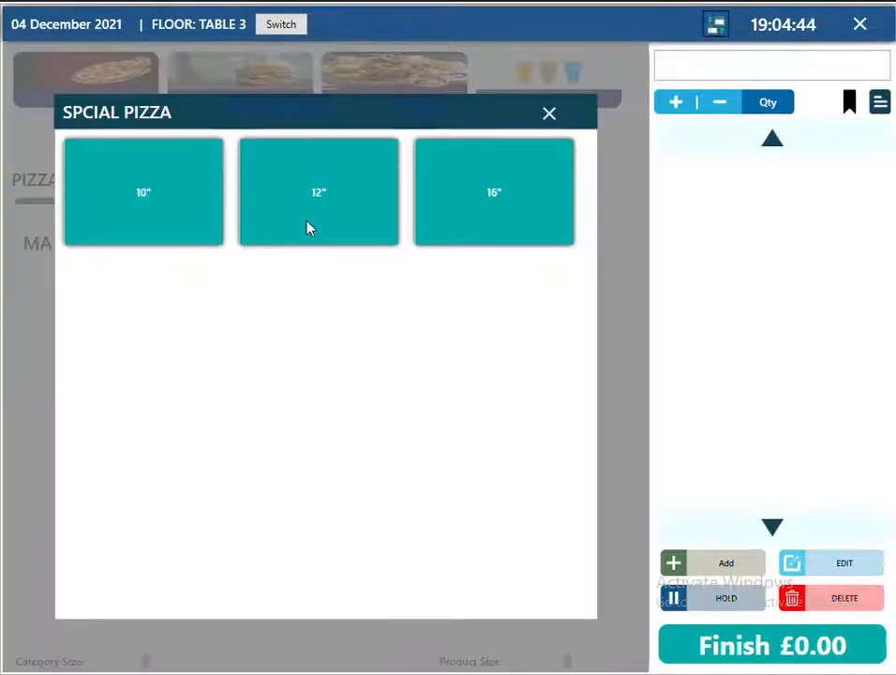
left_click(309, 226)
left_click(115, 290)
left_click(295, 232)
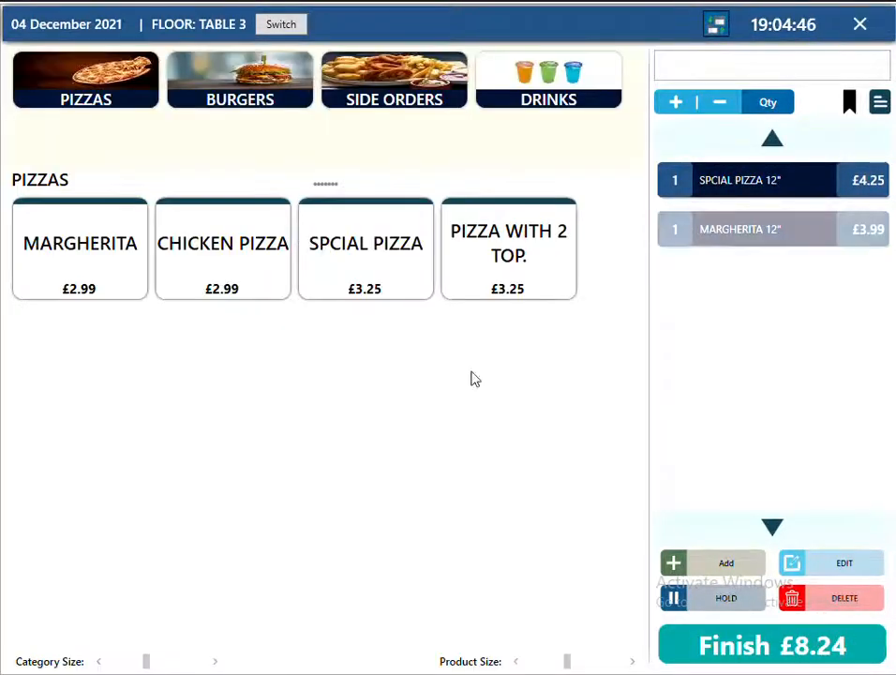
left_click(764, 661)
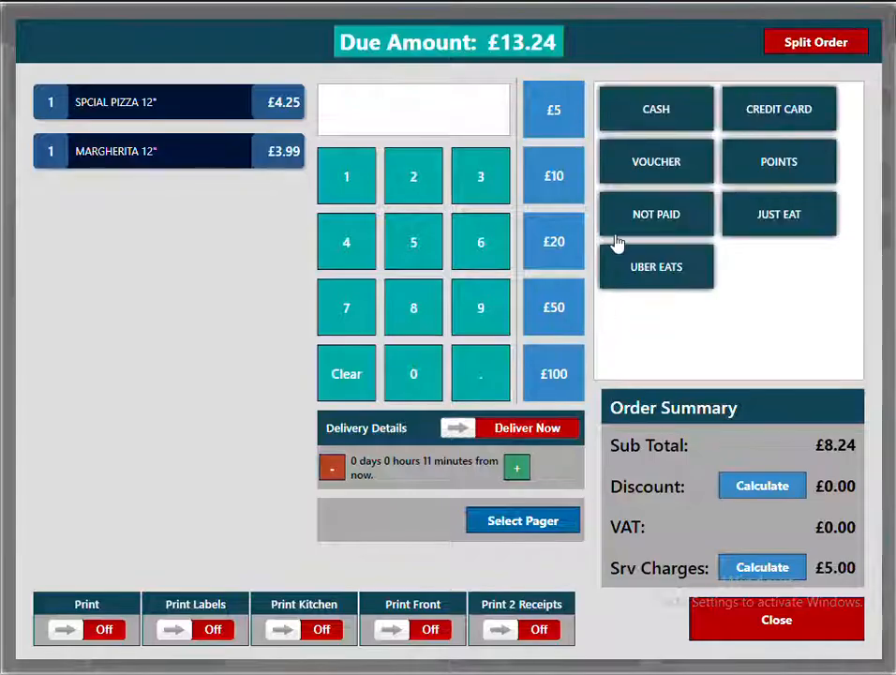
left_click(660, 227)
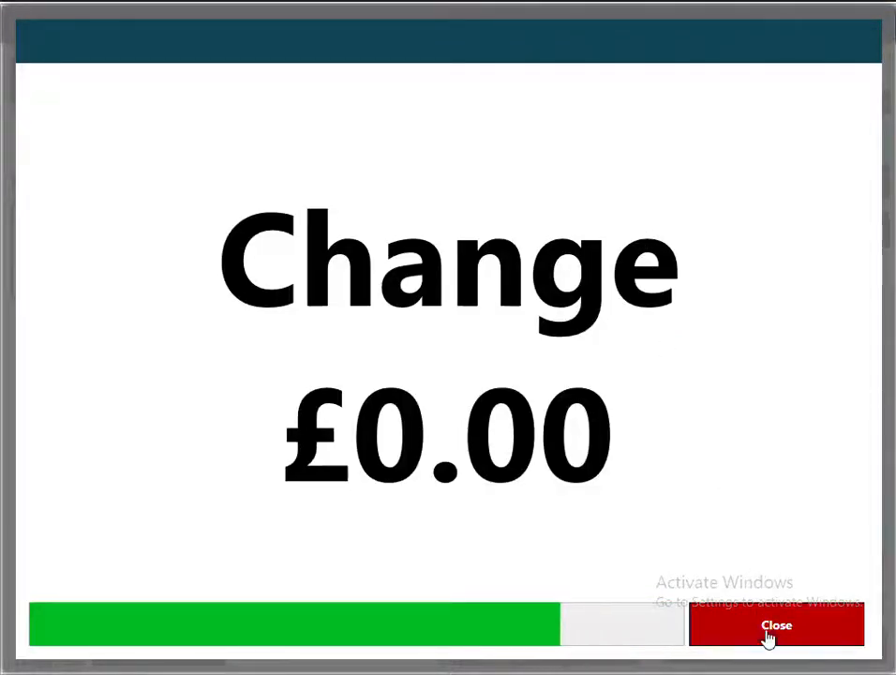
left_click(764, 633)
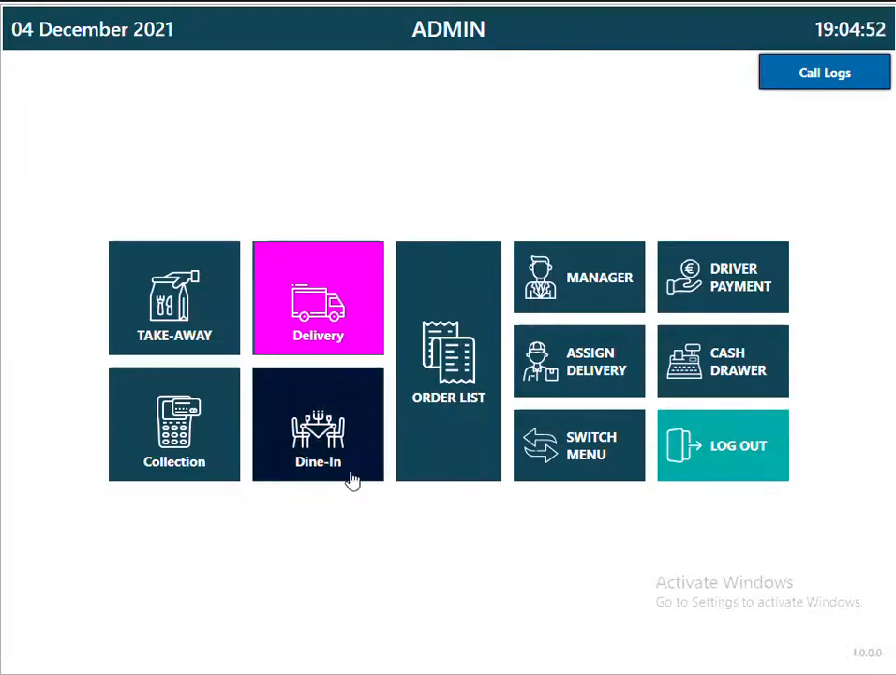
Add two CAN PEPSI to Table 3's order and record it as NOT PAID.
left_click(353, 478)
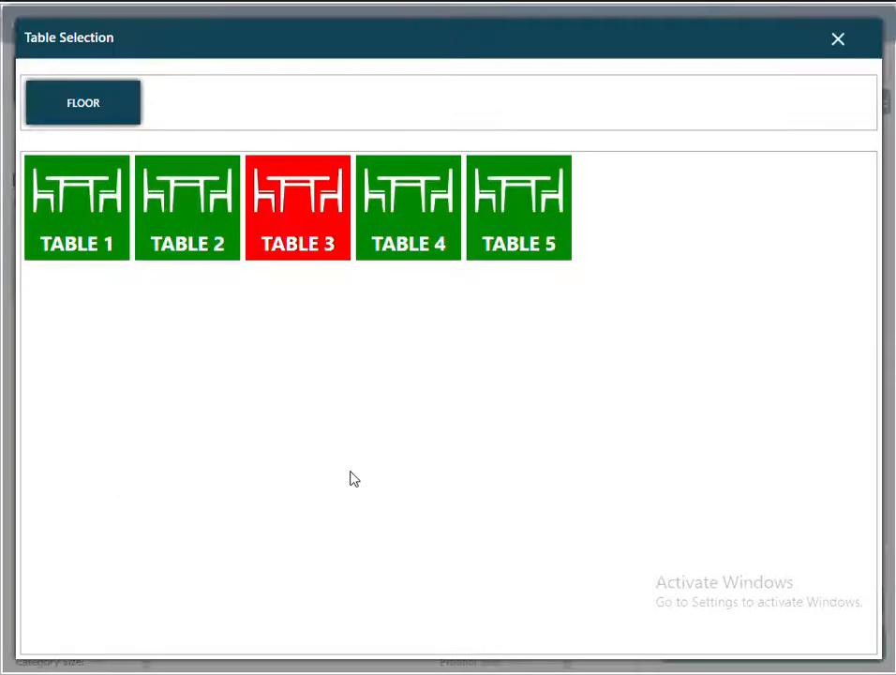
left_click(306, 255)
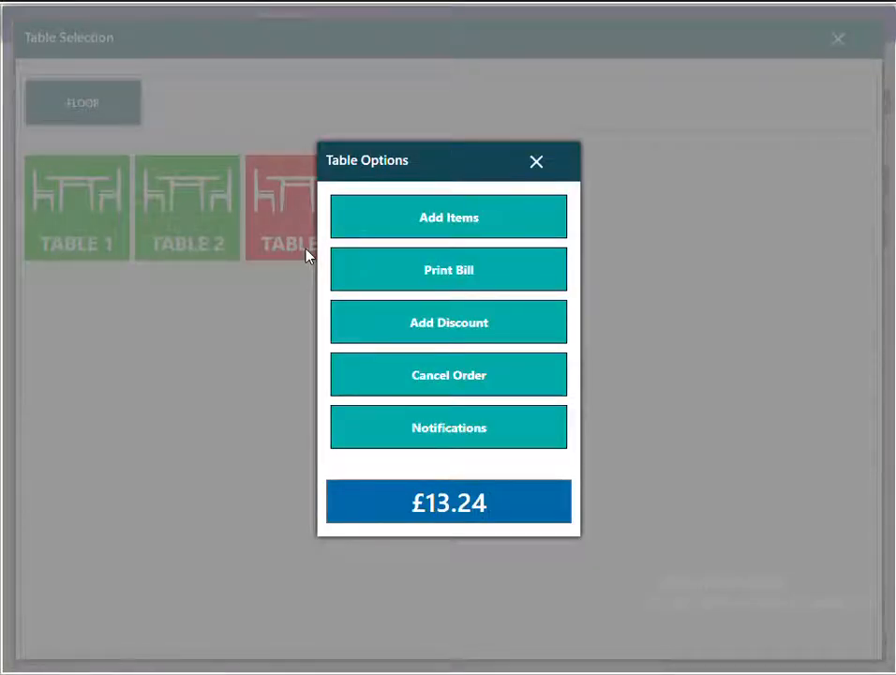
left_click(431, 227)
left_click(533, 91)
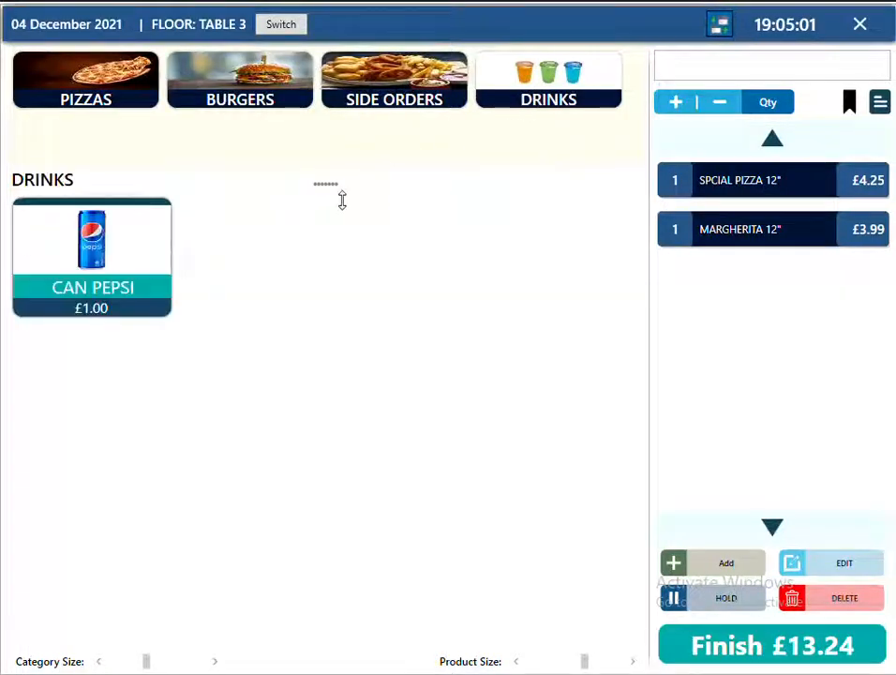
left_click(106, 266)
left_click(106, 266)
left_click(825, 661)
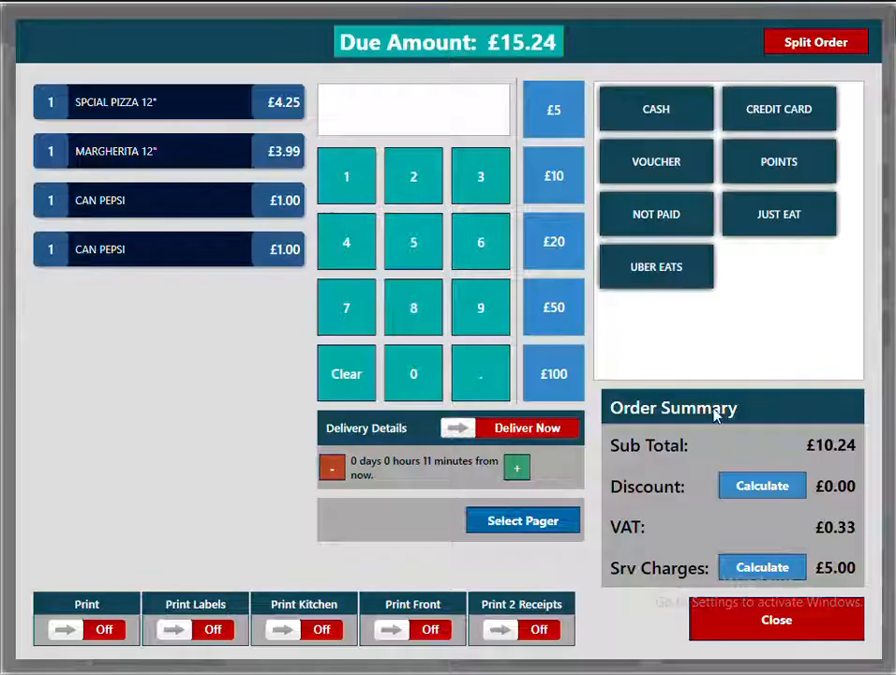
left_click(669, 233)
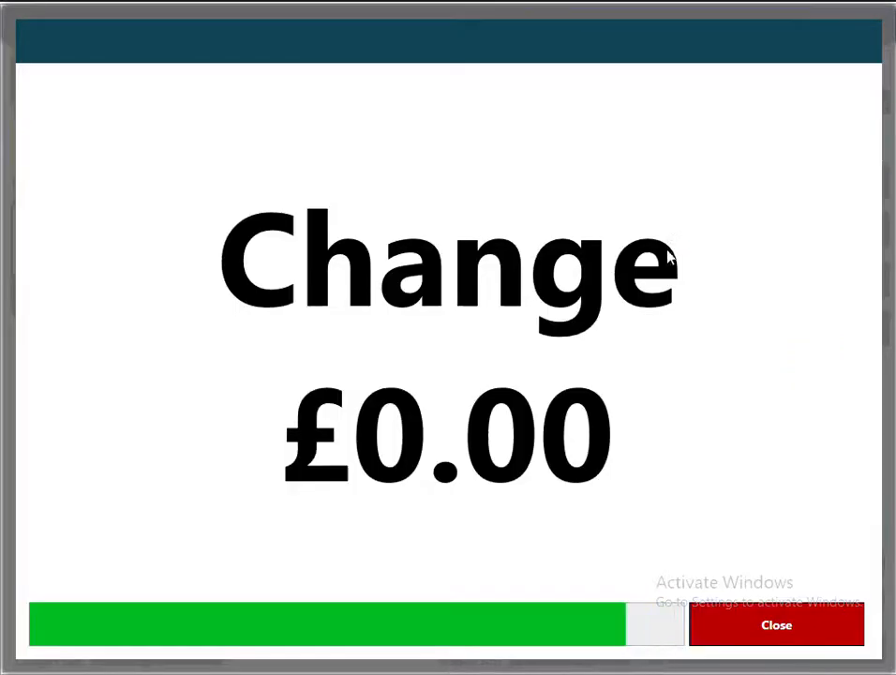
left_click(780, 633)
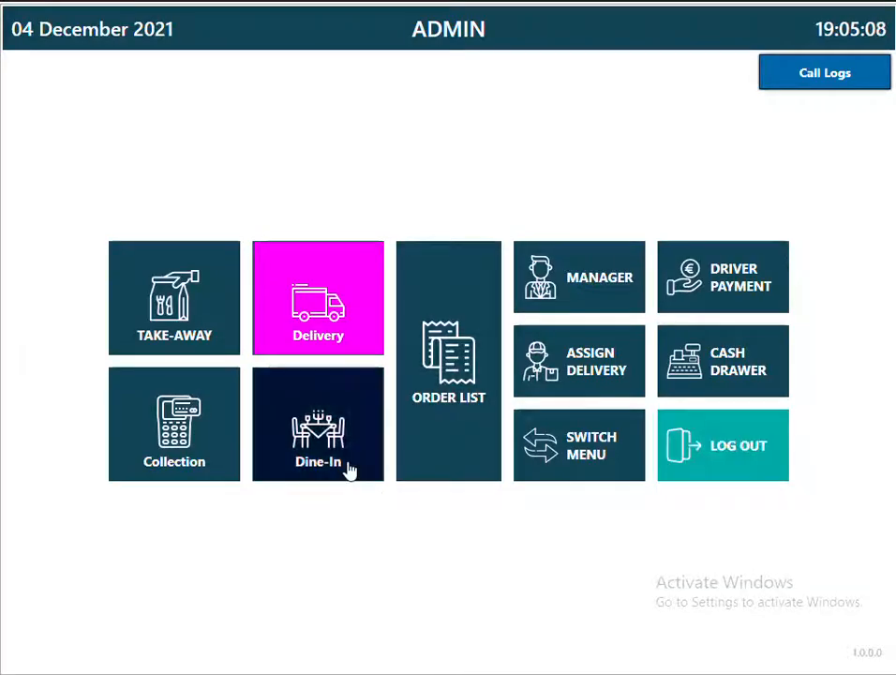
Print Table 3's £15.24 bill and pay it by credit card.
left_click(353, 465)
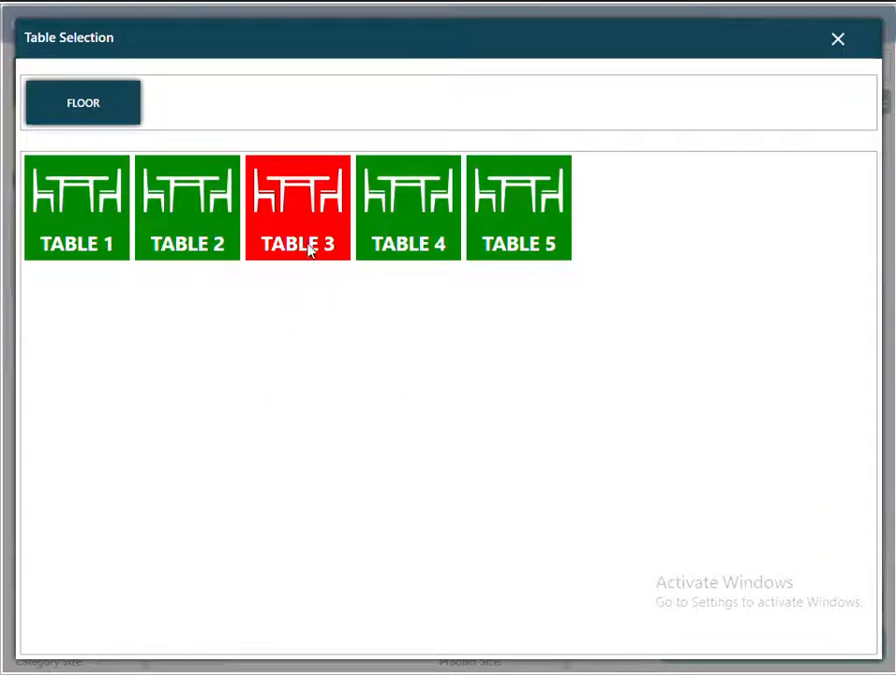
left_click(310, 248)
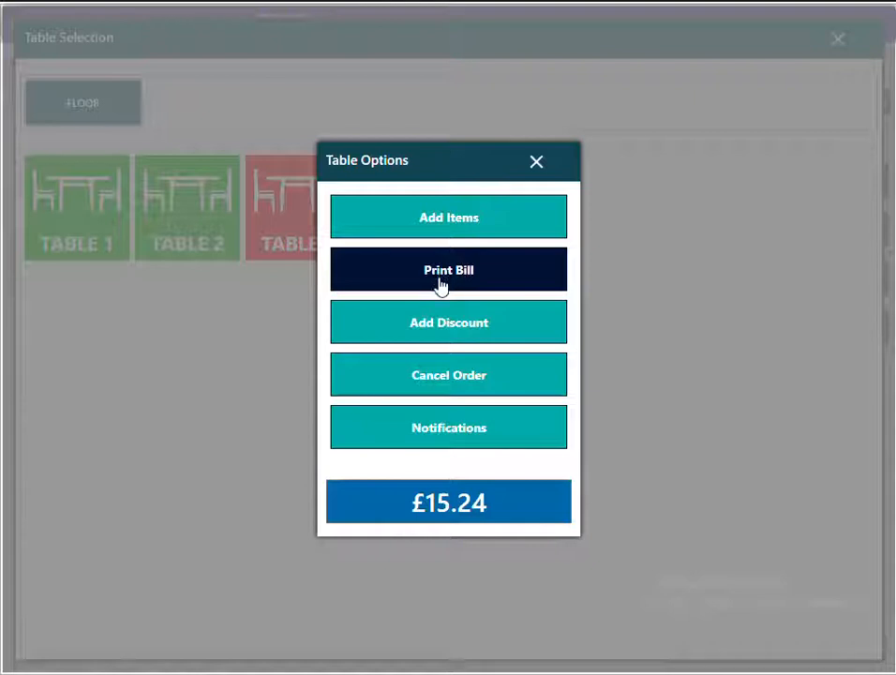
left_click(453, 505)
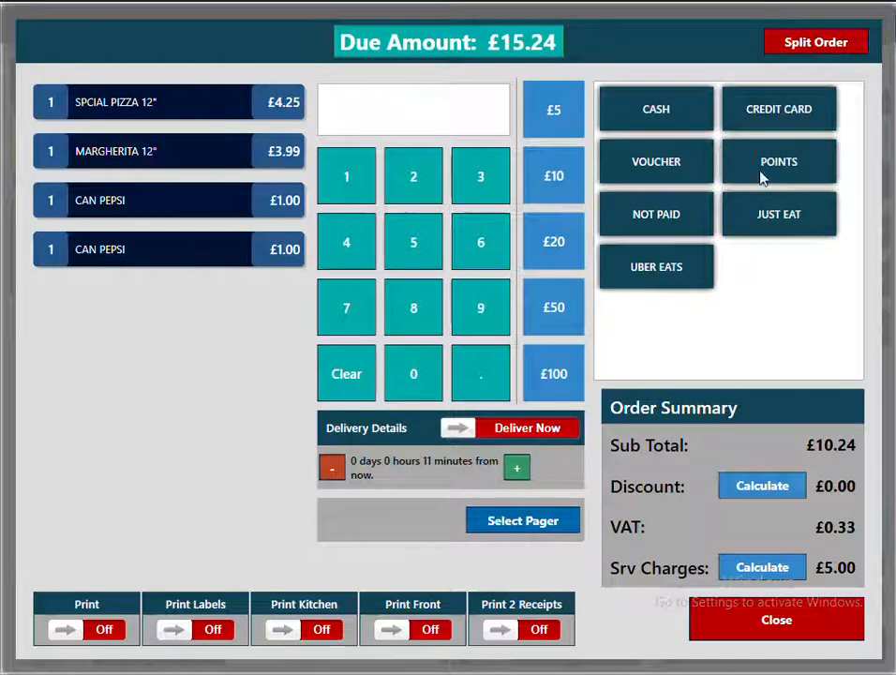
left_click(779, 110)
left_click(783, 633)
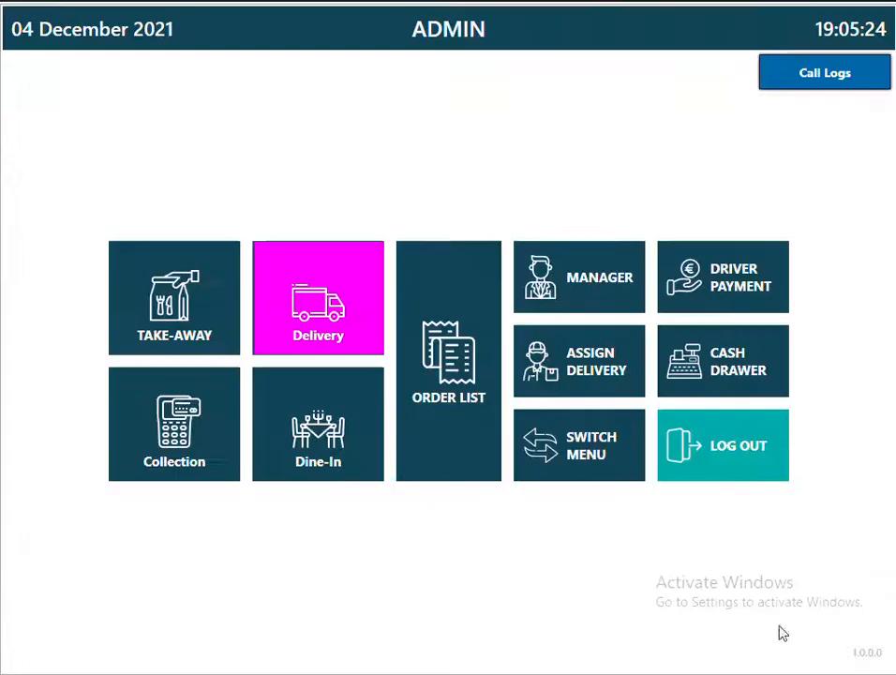
Seat 2 people at Table 2 and order a 12" PIZZA WITH 2 TOP.
left_click(354, 471)
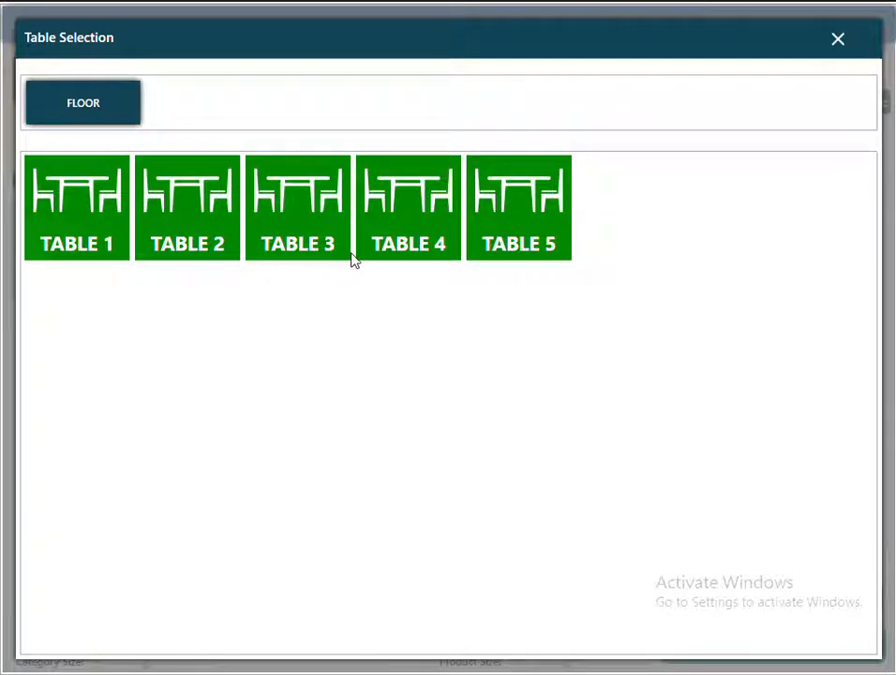
left_click(181, 239)
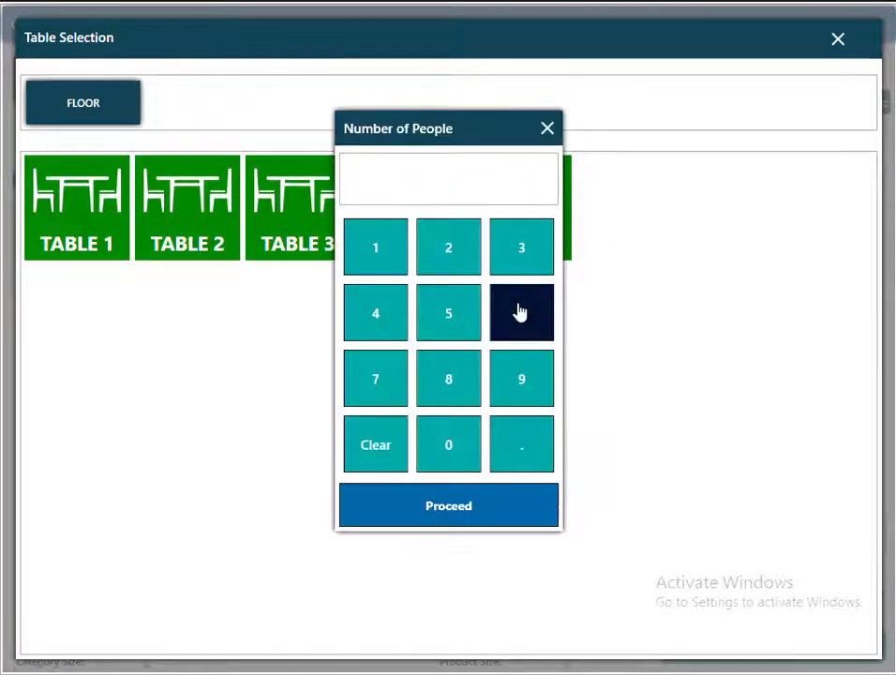
left_click(448, 248)
left_click(461, 511)
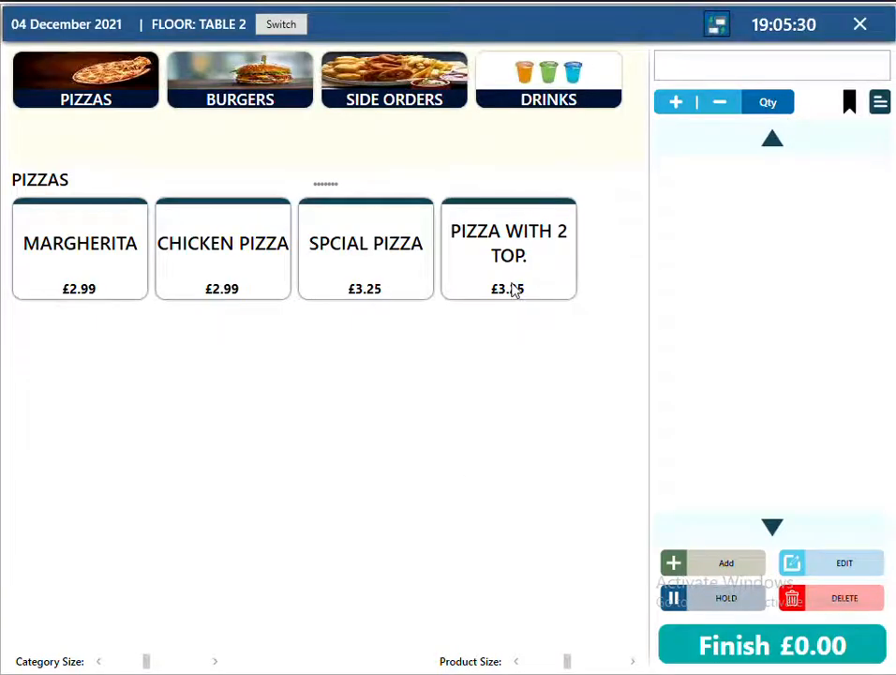
left_click(513, 288)
left_click(350, 220)
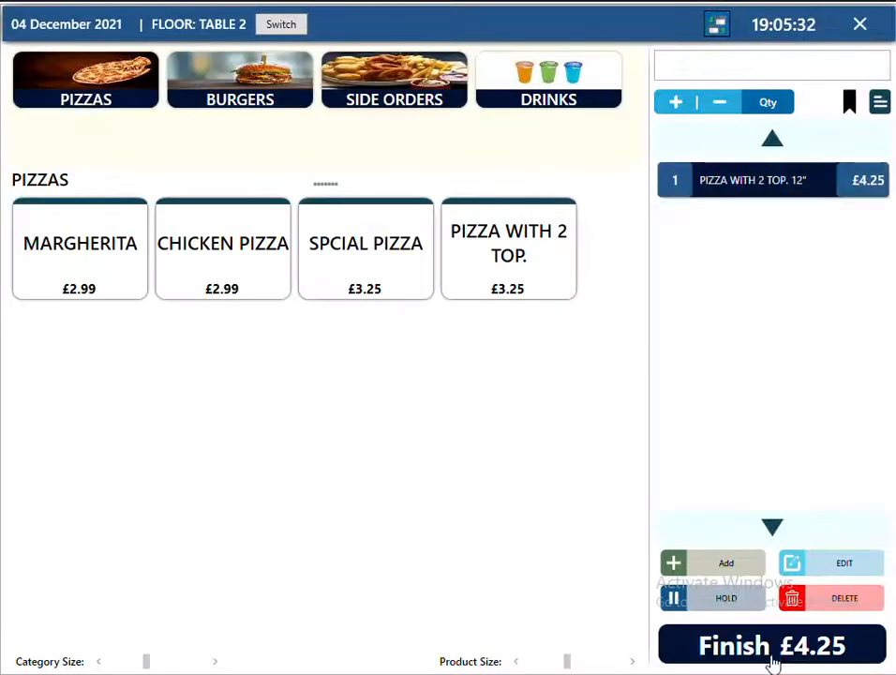
left_click(773, 660)
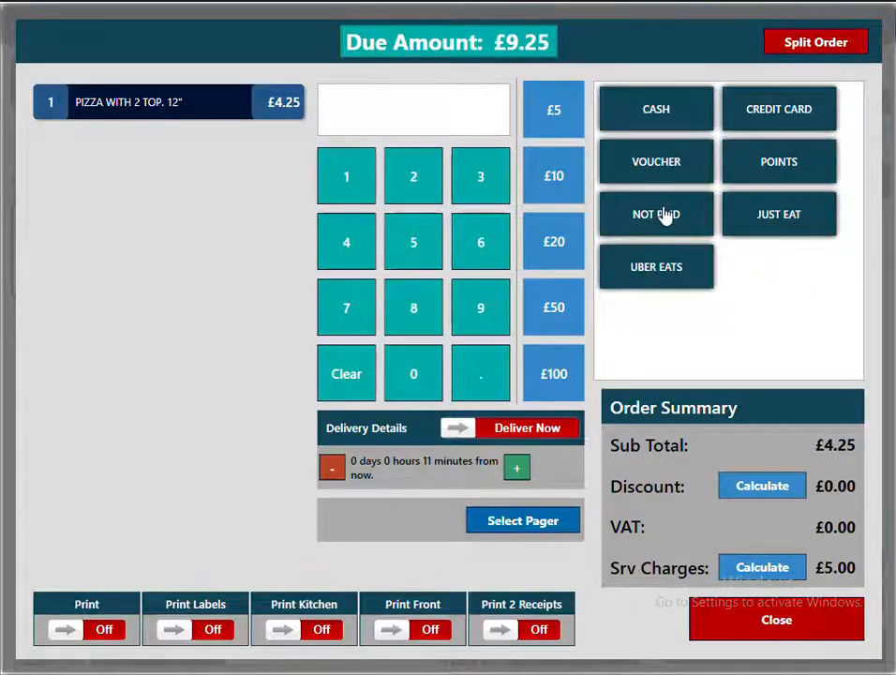
Discard the £9.25 Table 2 order and go to the manager setup.
left_click(787, 630)
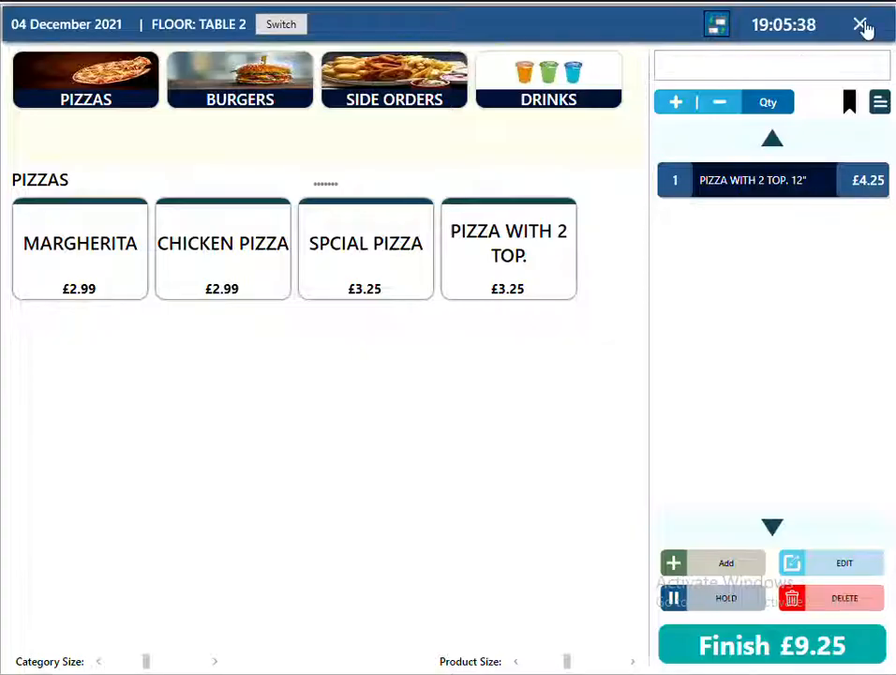
left_click(457, 392)
left_click(576, 284)
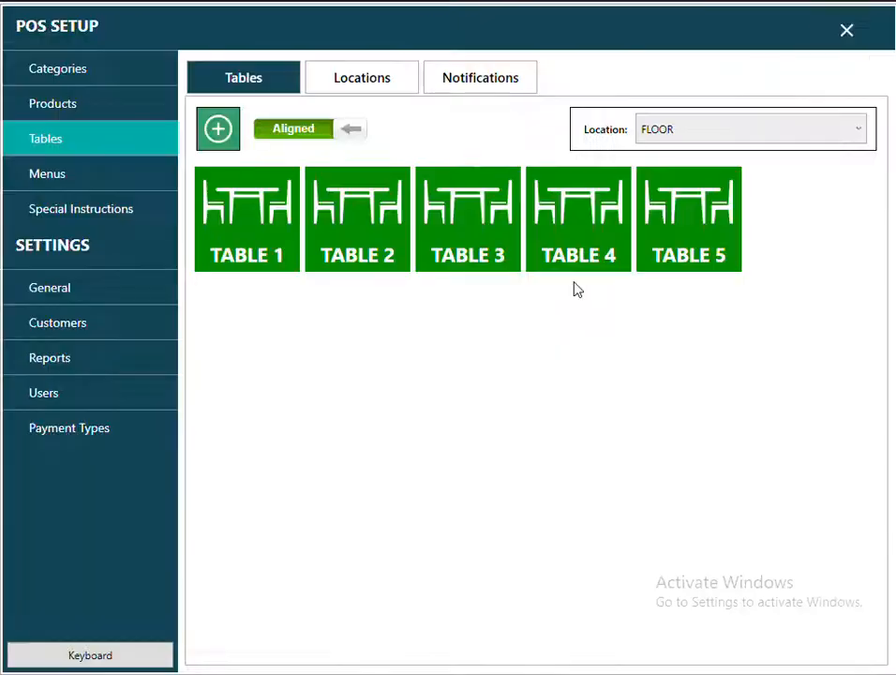
In General settings, disable the Dine-In Finish Screen and set Default Payment Type to NOT PAID.
left_click(58, 300)
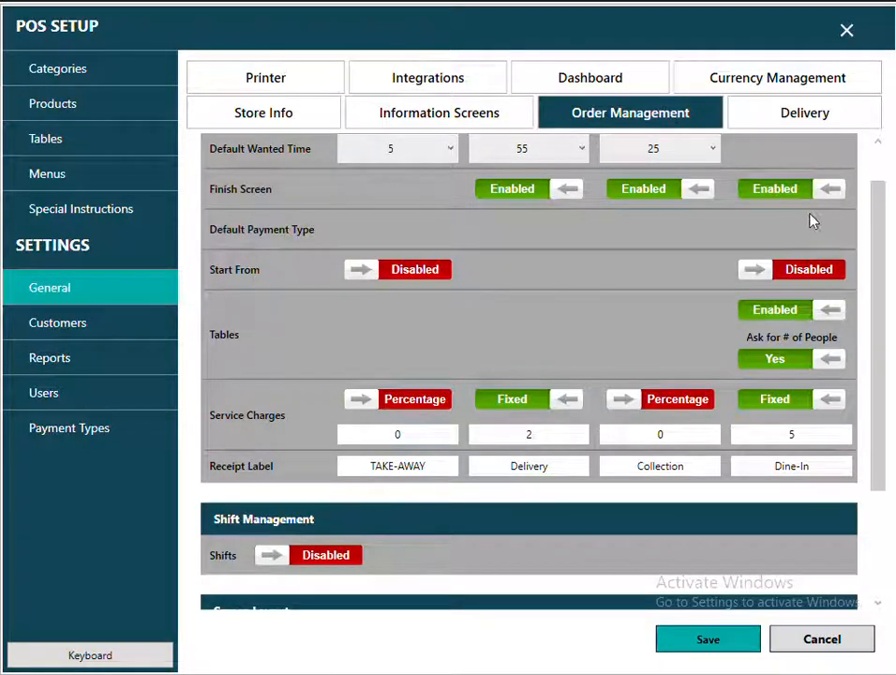
left_click(770, 190)
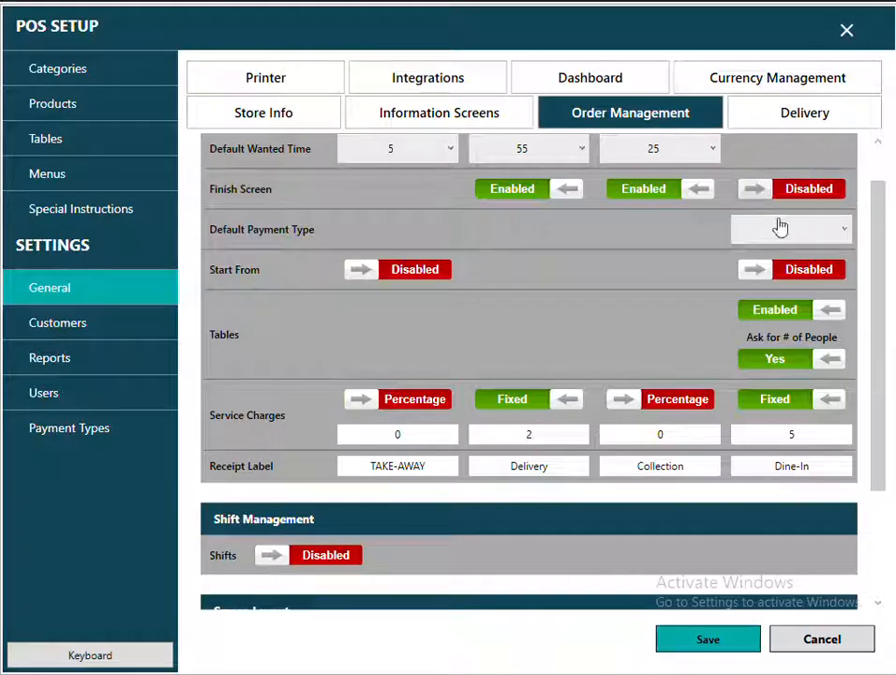
left_click(843, 231)
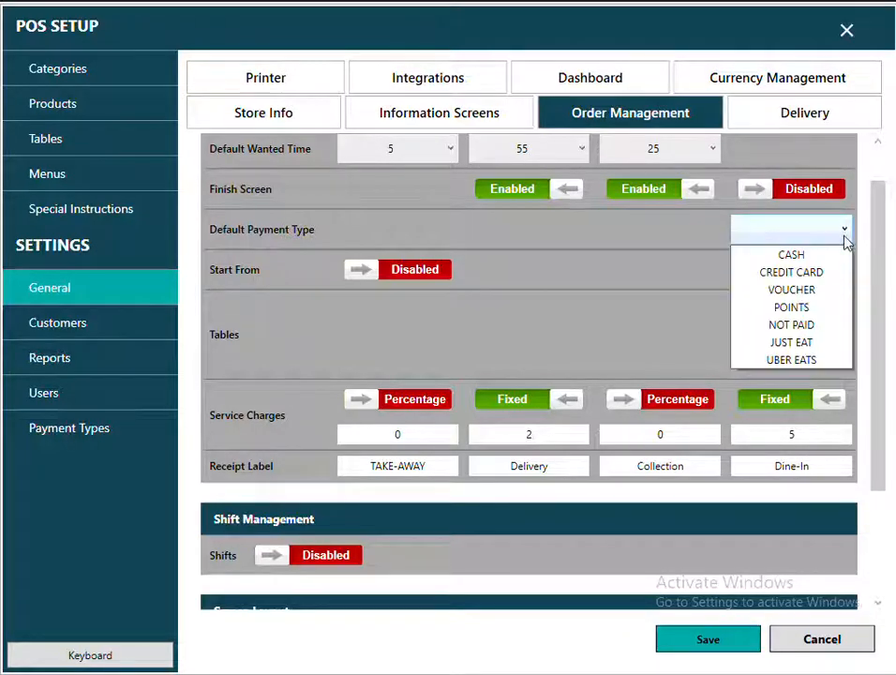
left_click(809, 328)
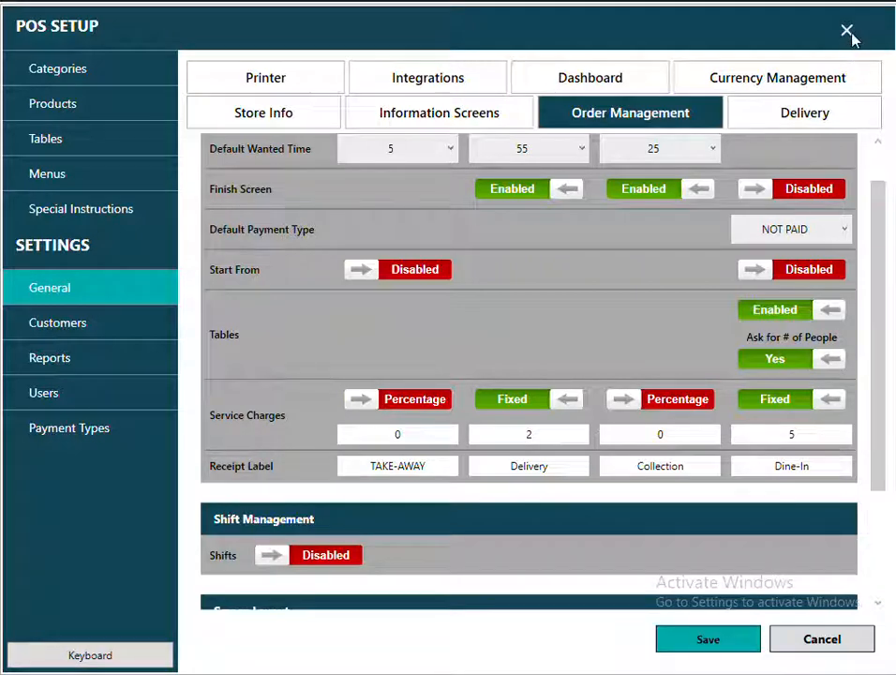
left_click(847, 32)
Seat 2 people at Table 5 and order a 12" PIZZA WITH 2 TOP.
left_click(374, 386)
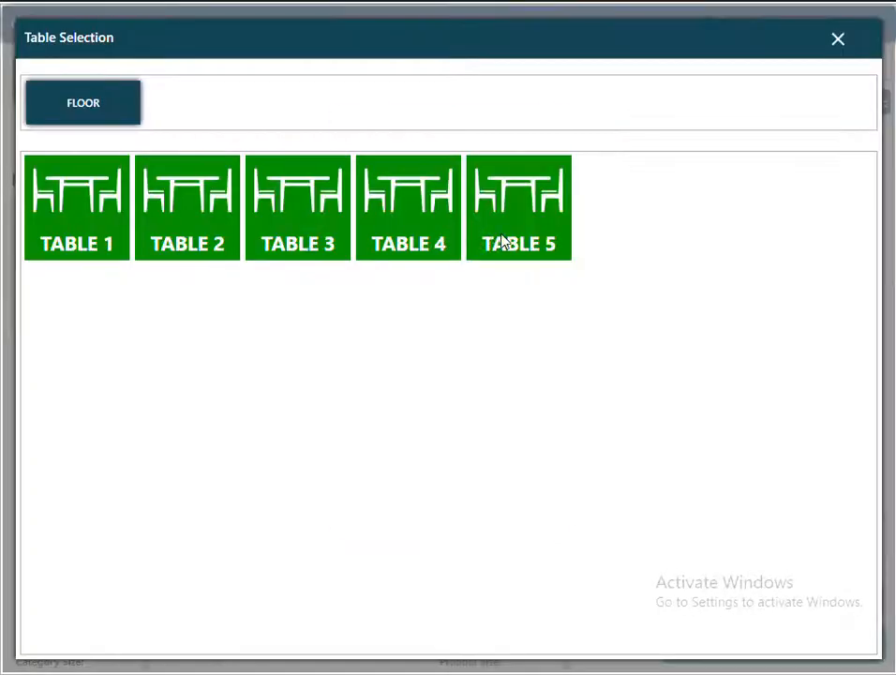
left_click(503, 242)
left_click(440, 270)
left_click(459, 510)
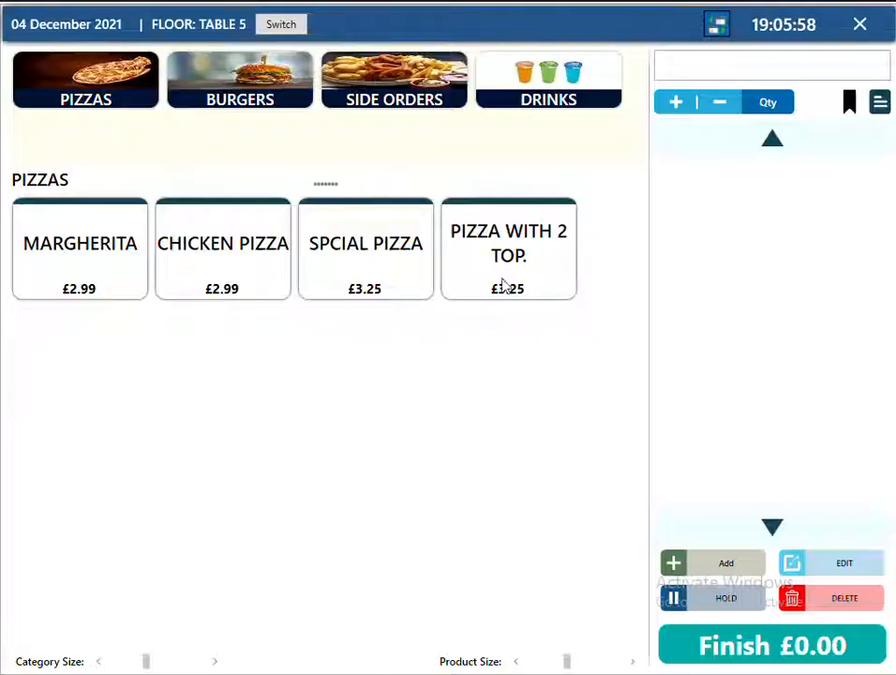
left_click(503, 284)
left_click(360, 242)
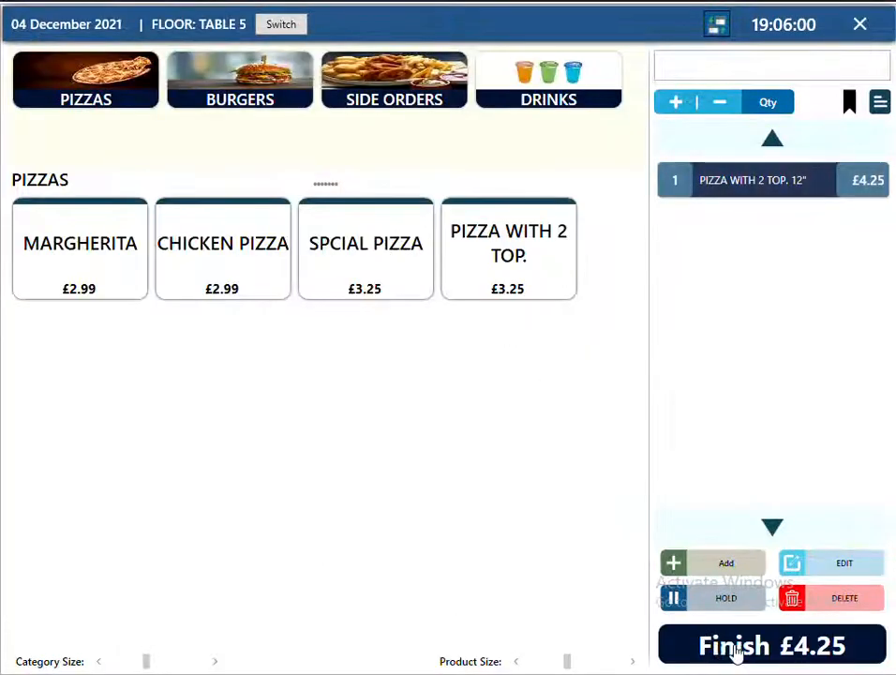
left_click(737, 647)
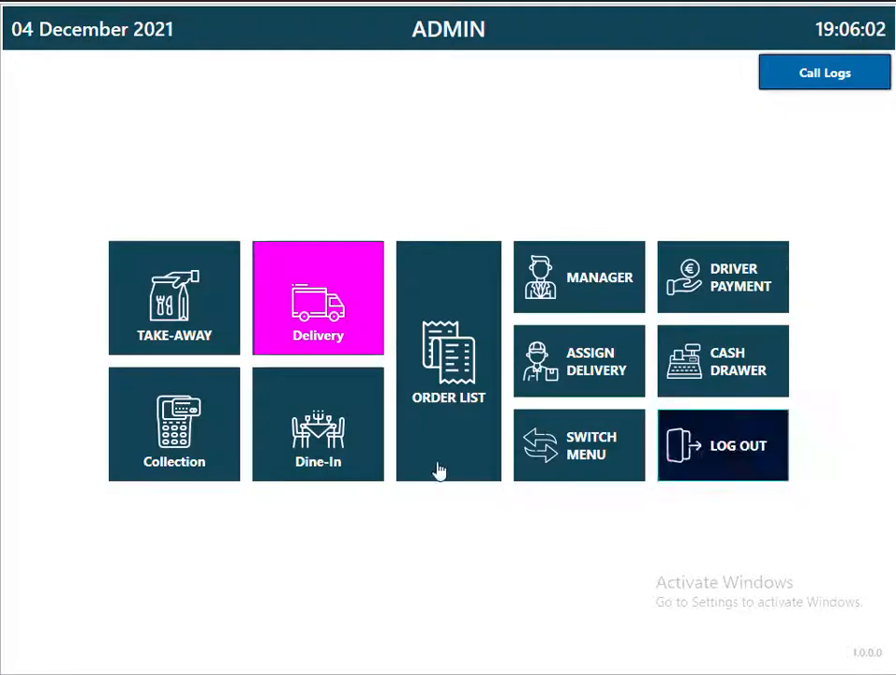
Check Table 5's empty notification list, then open the manager's Tables settings.
left_click(338, 452)
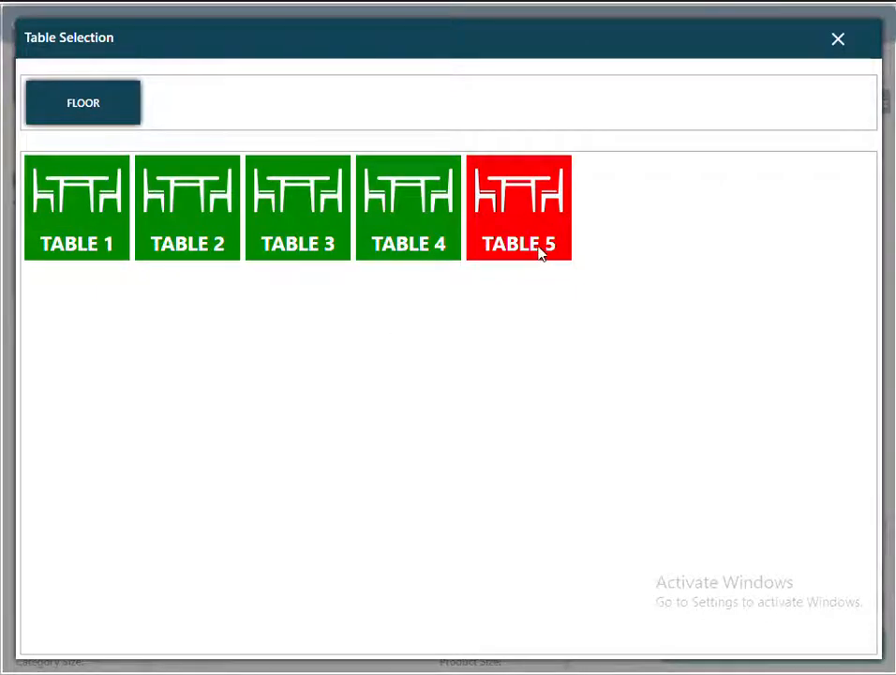
left_click(541, 254)
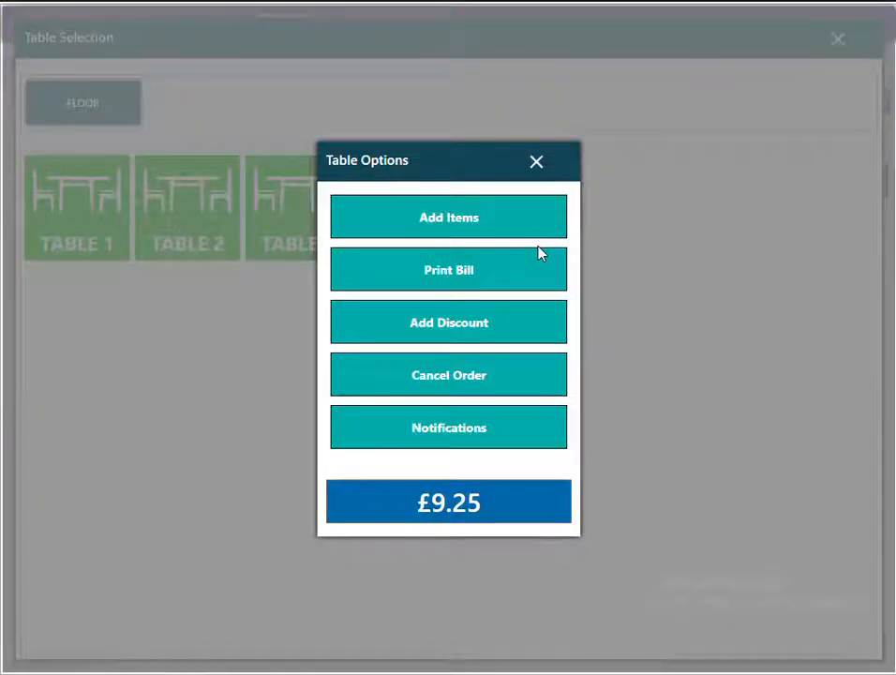
left_click(448, 328)
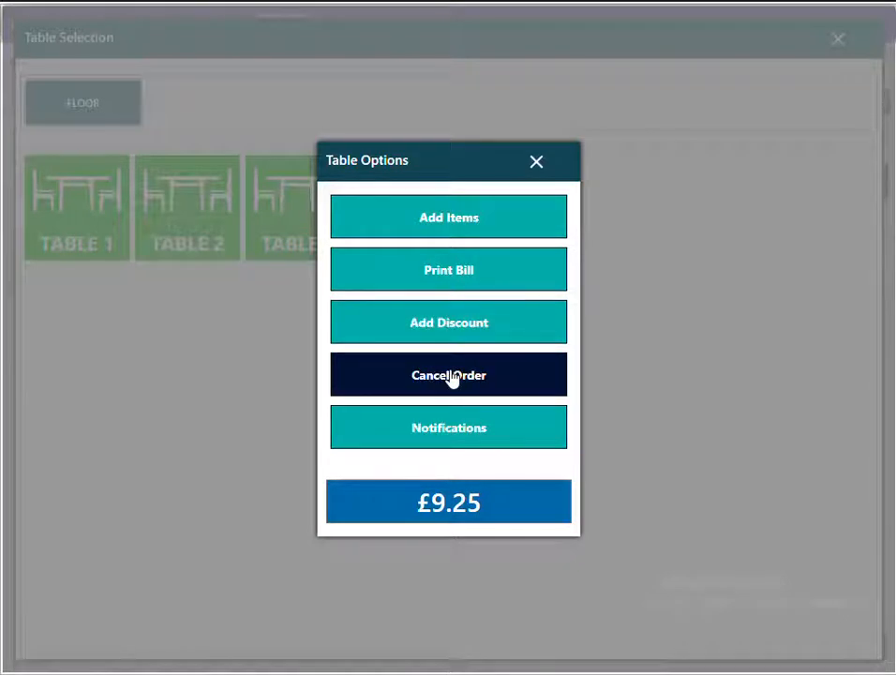
left_click(444, 430)
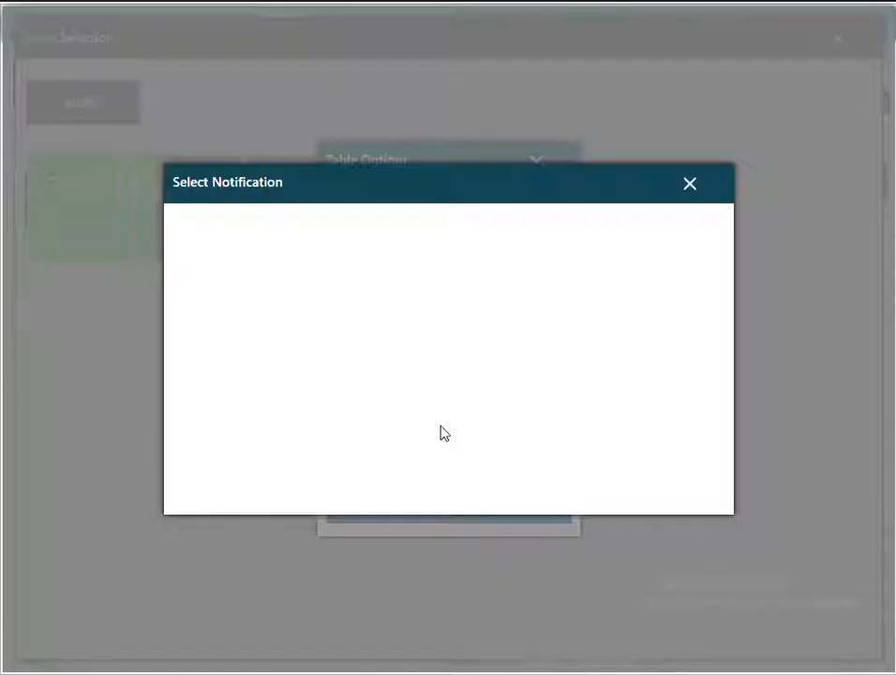
left_click(690, 186)
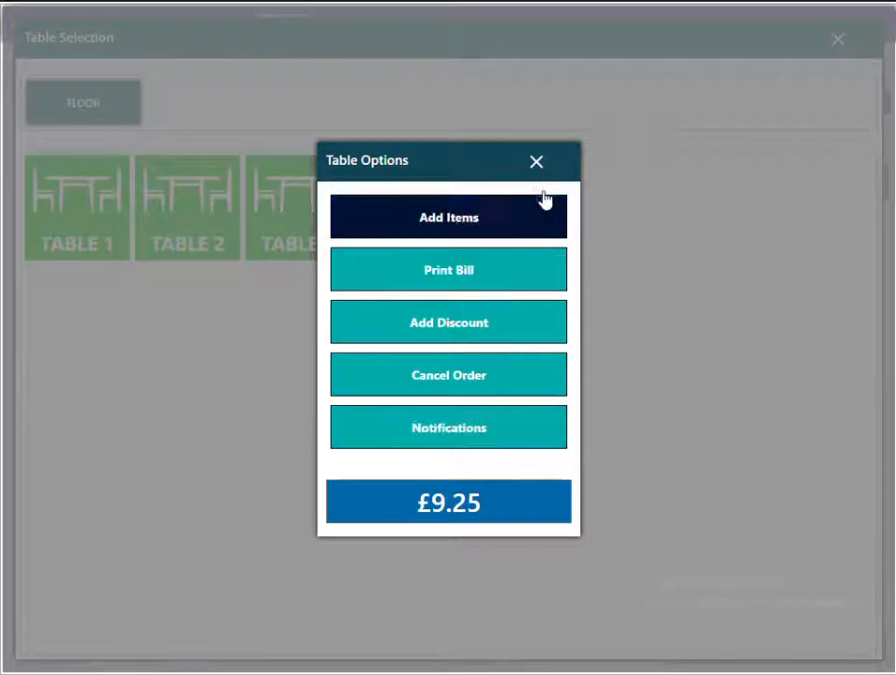
left_click(538, 163)
left_click(837, 41)
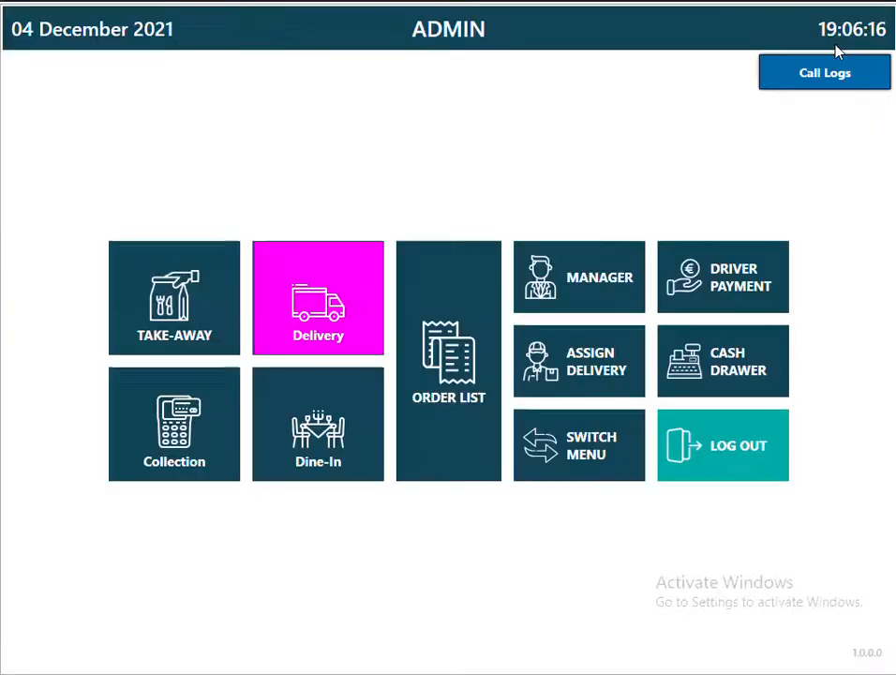
left_click(568, 314)
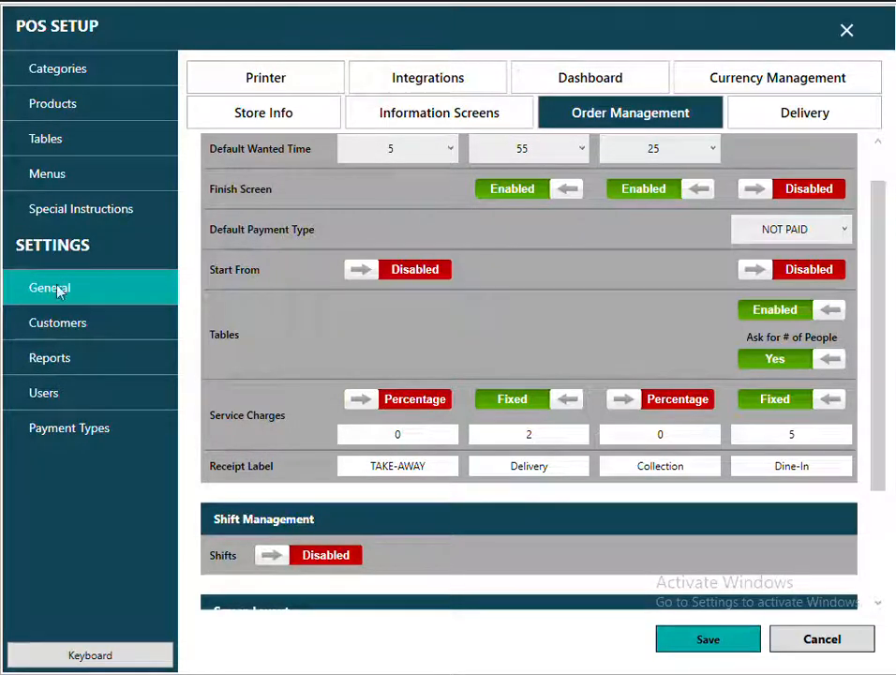
left_click(47, 141)
Create the table notifications SEND MAIN DISHES and SEND EXTRA PLATES.
left_click(474, 84)
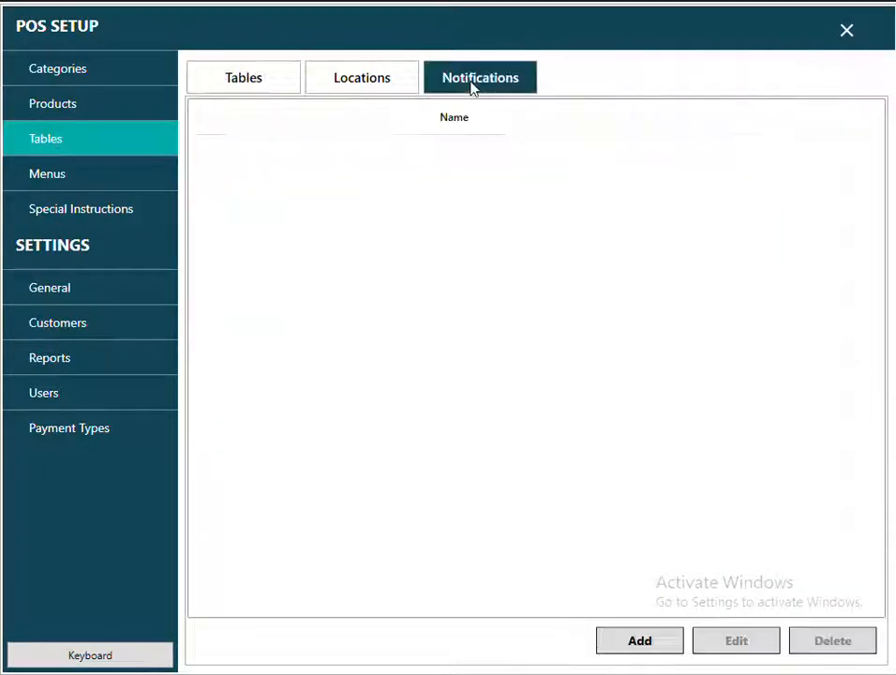
left_click(654, 644)
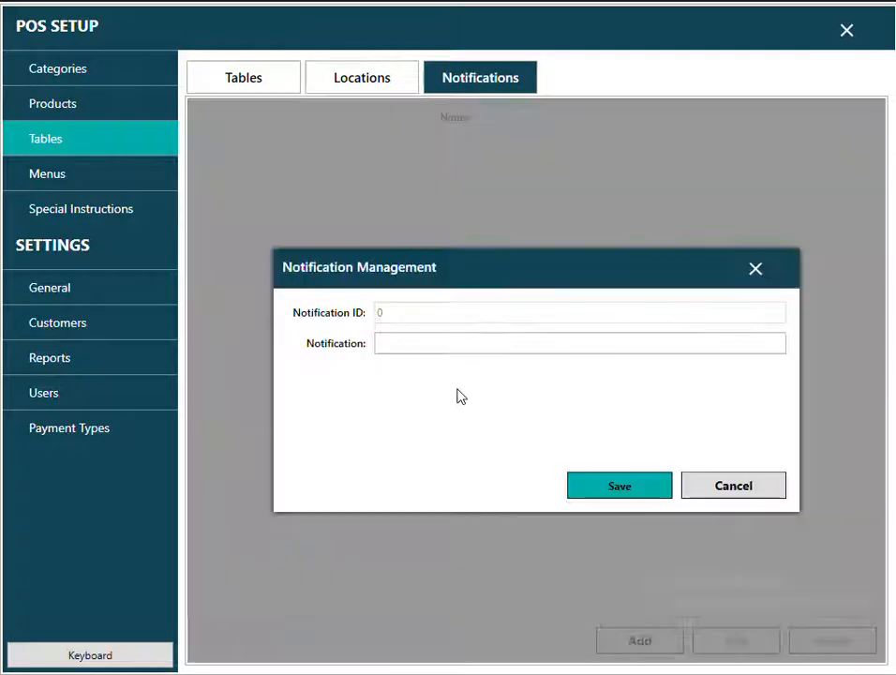
left_click(442, 345)
type("SEND")
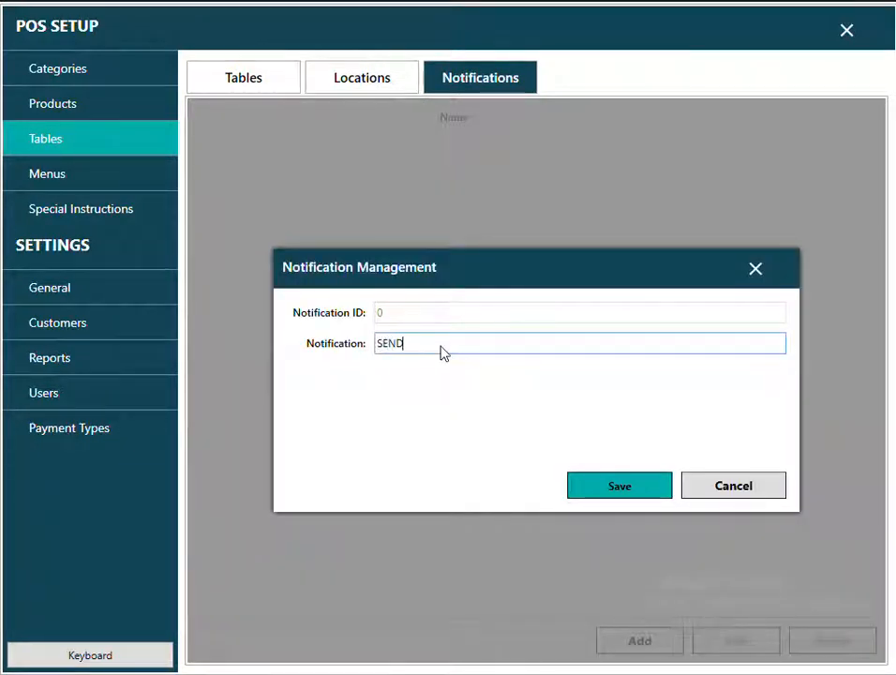
type(" MAIN DISHES")
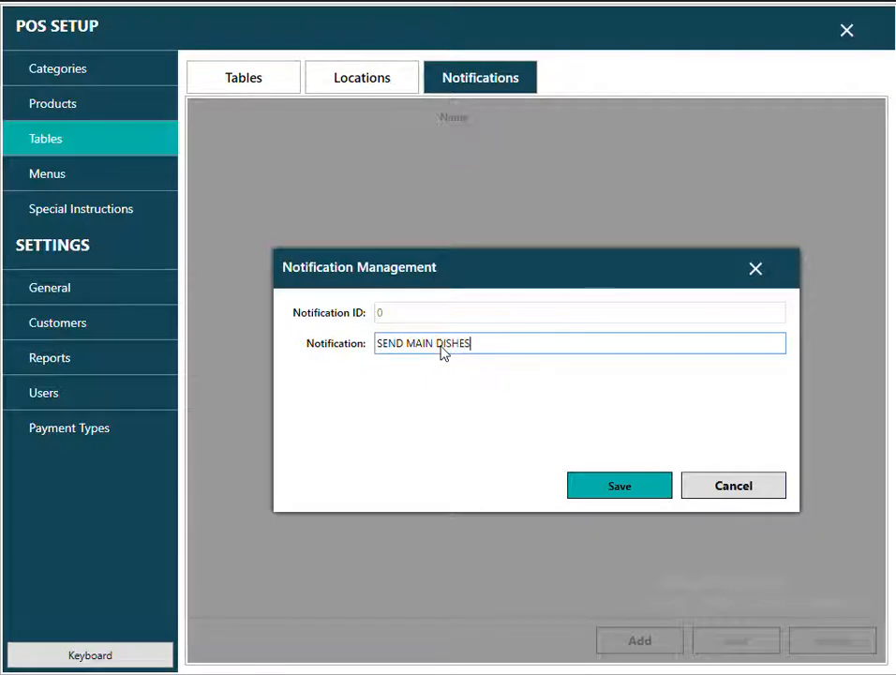
left_click(651, 484)
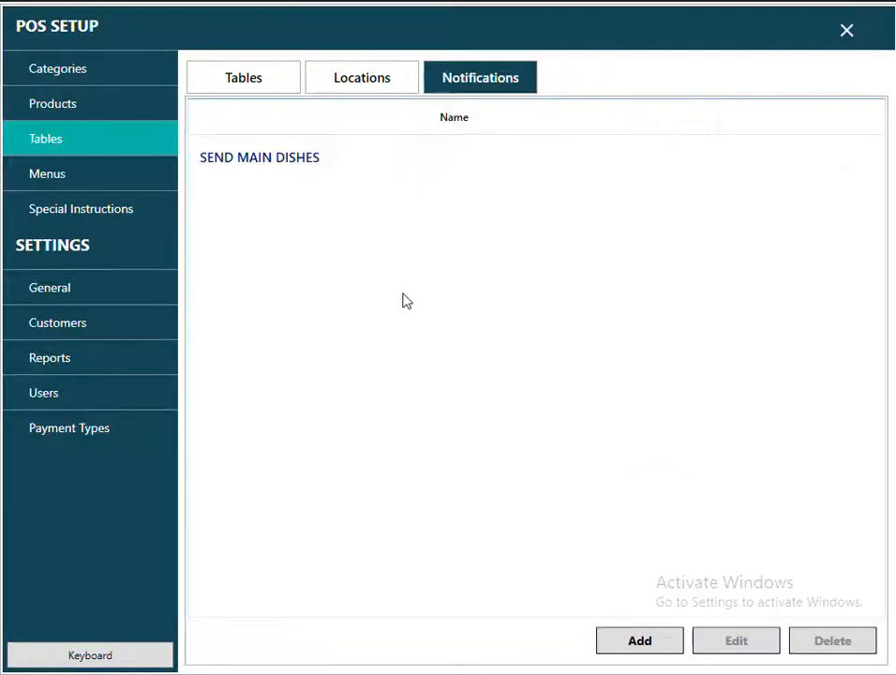
left_click(650, 643)
left_click(430, 345)
type("S")
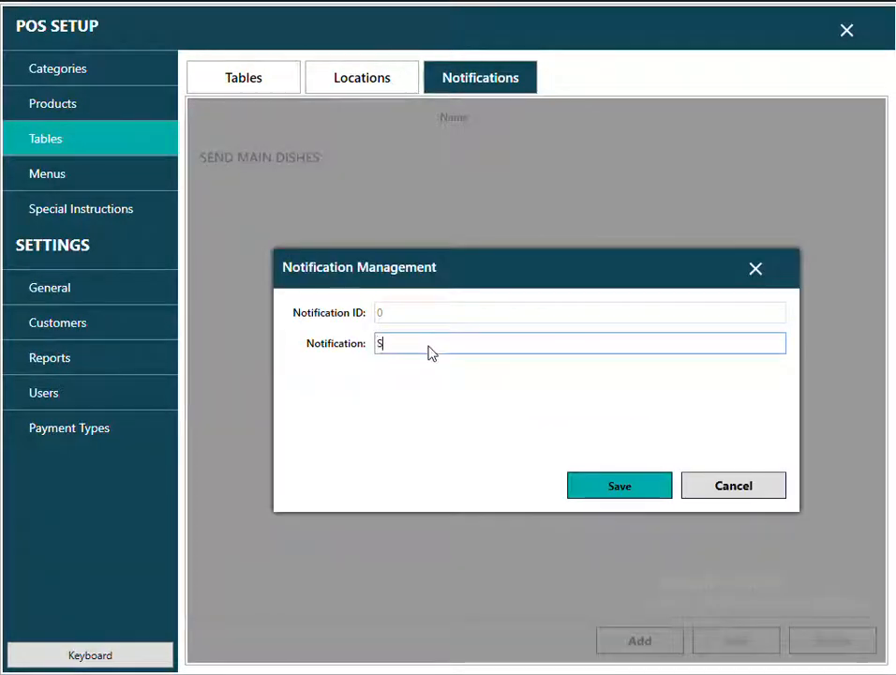
type("END EXTRA")
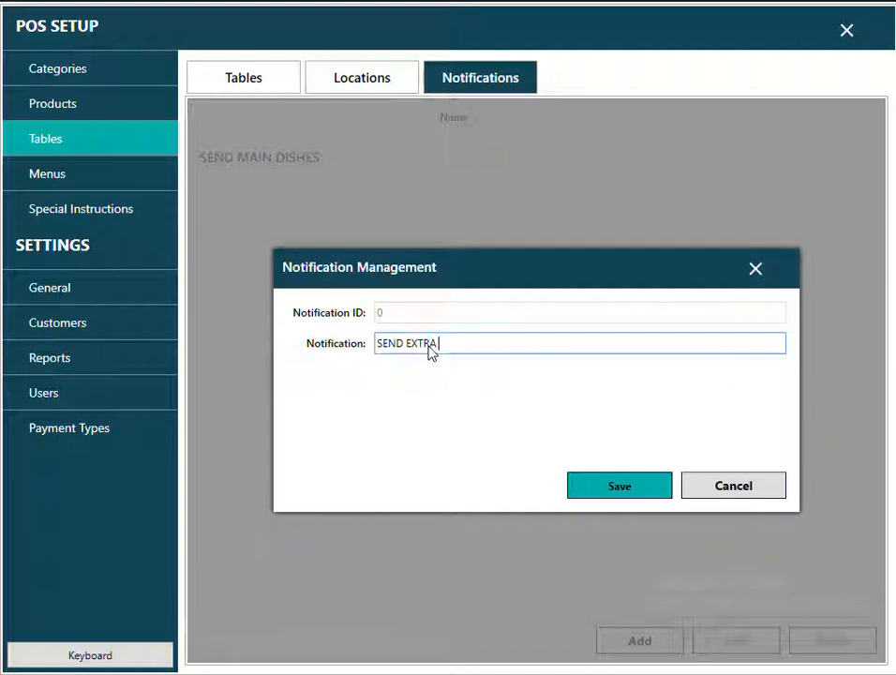
type(" PLATES")
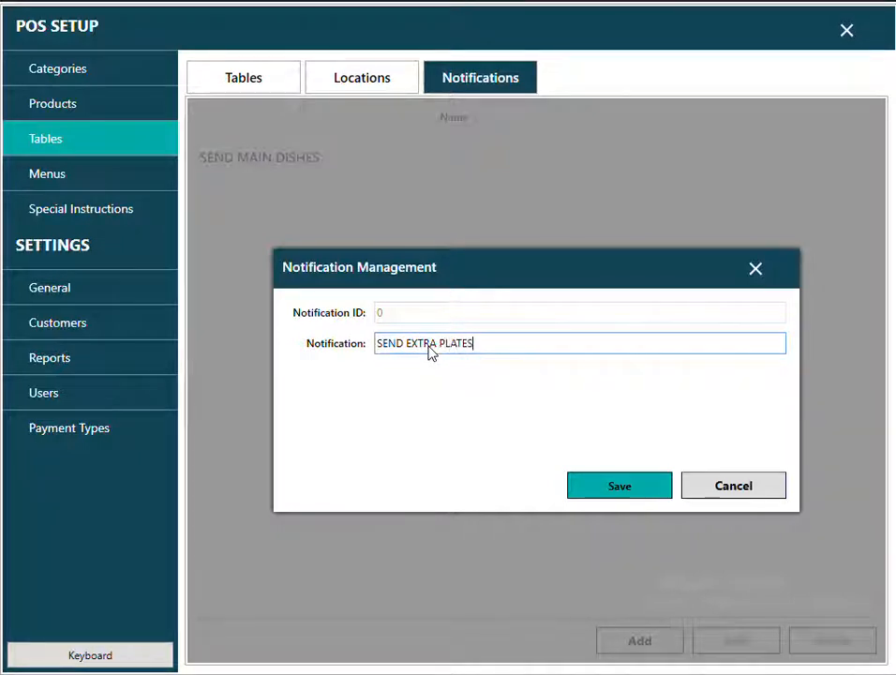
left_click(626, 495)
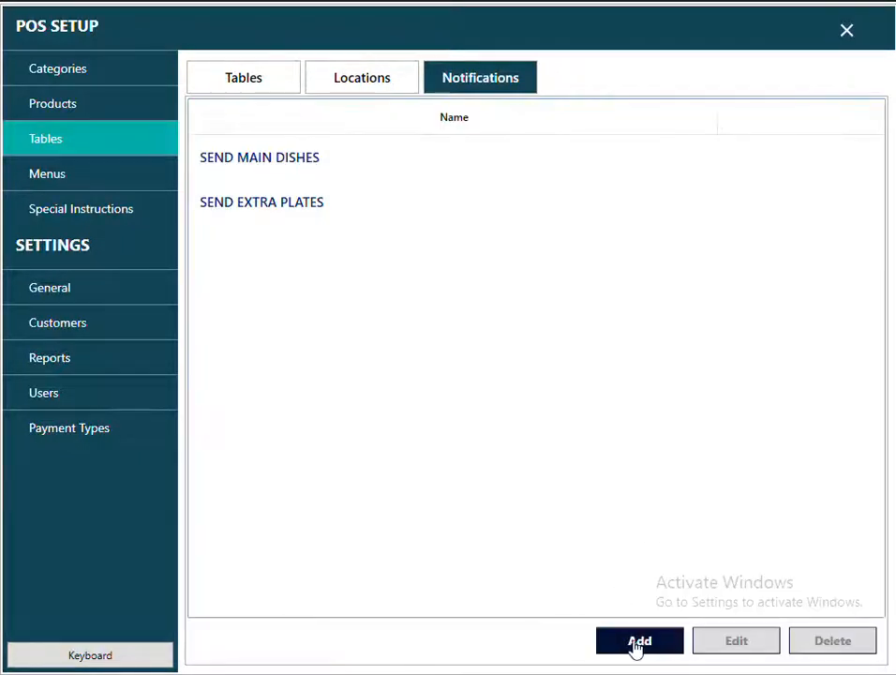
Create the SEND SPOONS and SEND SAUCES notifications and close POS SETUP.
left_click(637, 643)
type("SEND SPOONS")
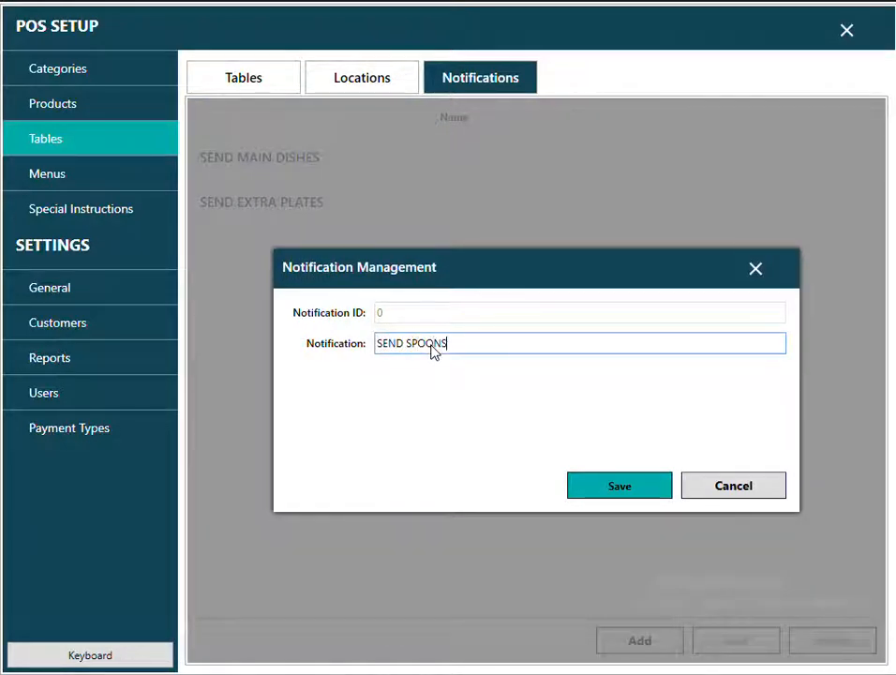
left_click(626, 488)
left_click(639, 640)
type("S")
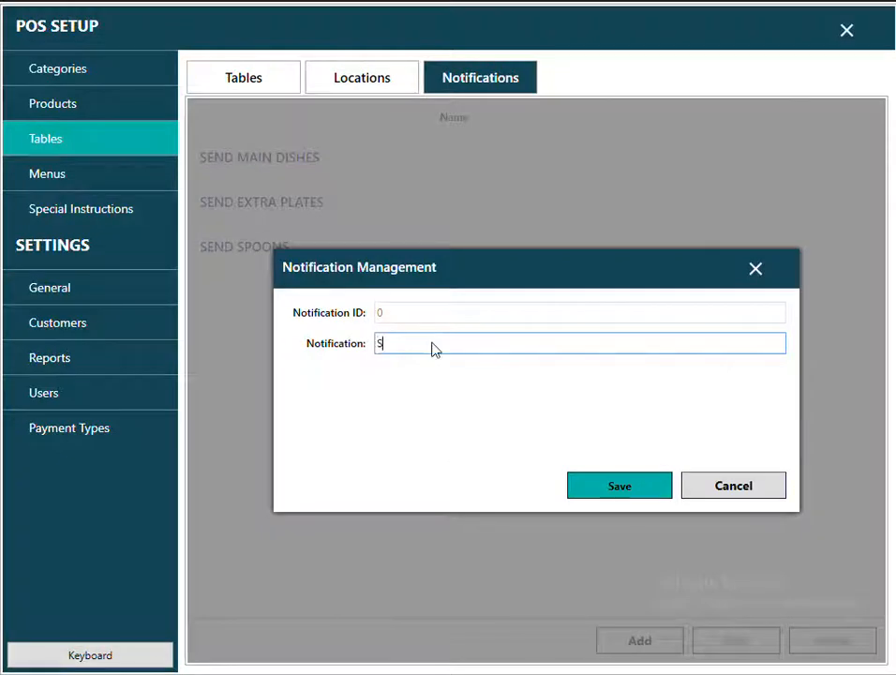
type("END SAUCES")
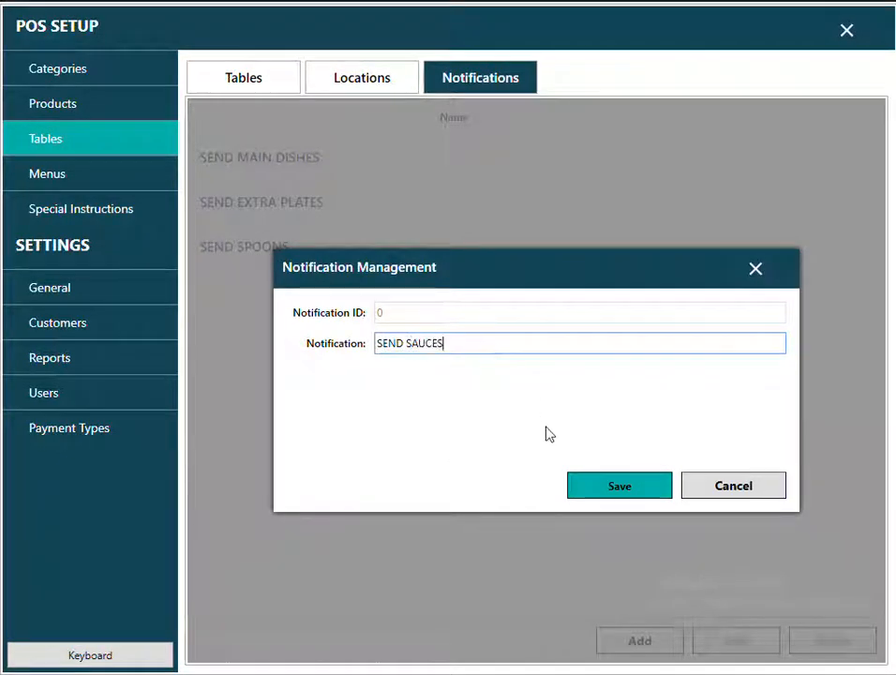
left_click(619, 485)
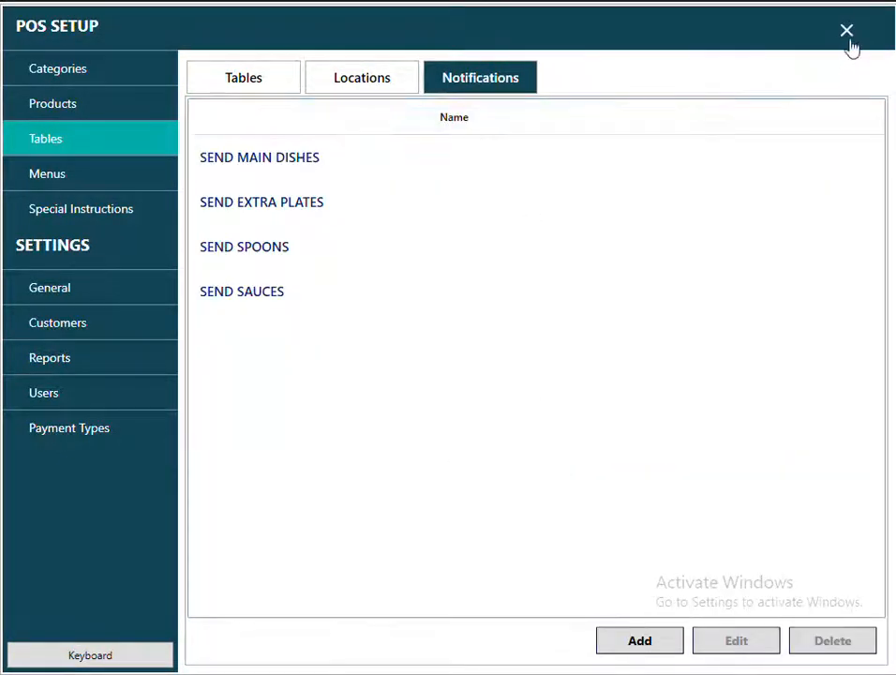
left_click(848, 34)
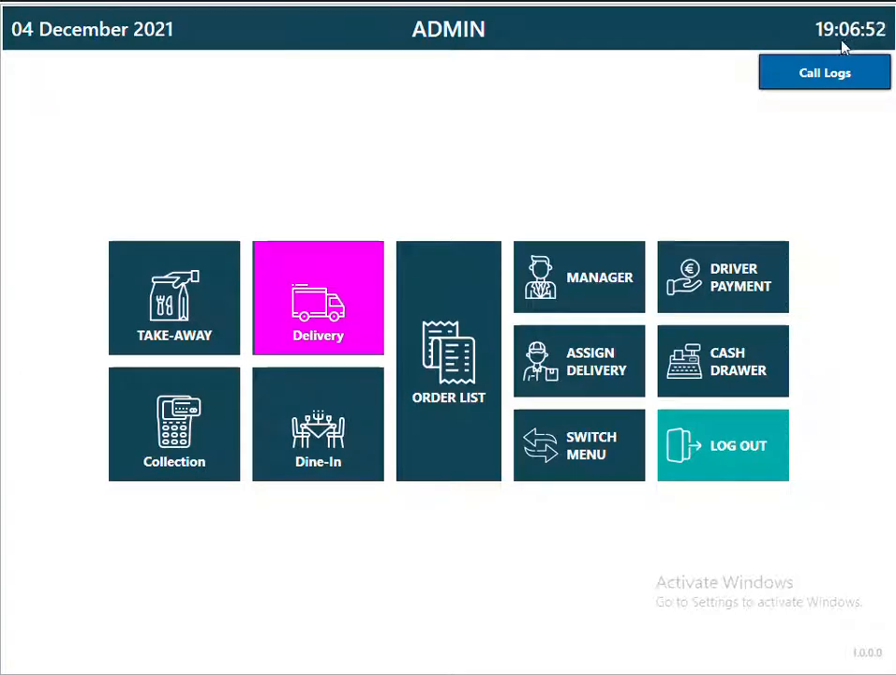
Send the SEND EXTRA PLATES notification for Table 5.
left_click(327, 477)
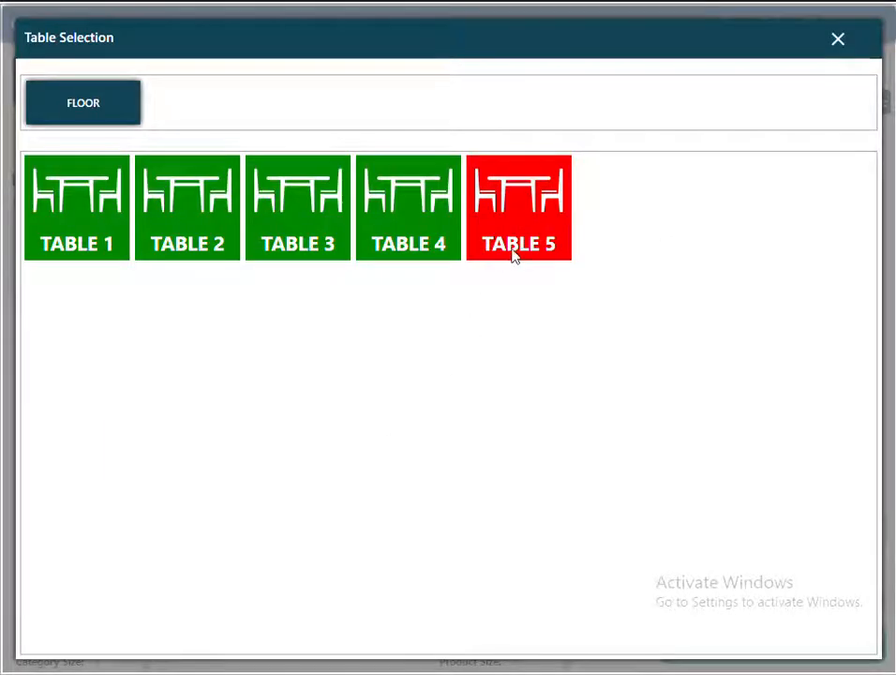
left_click(514, 253)
left_click(474, 433)
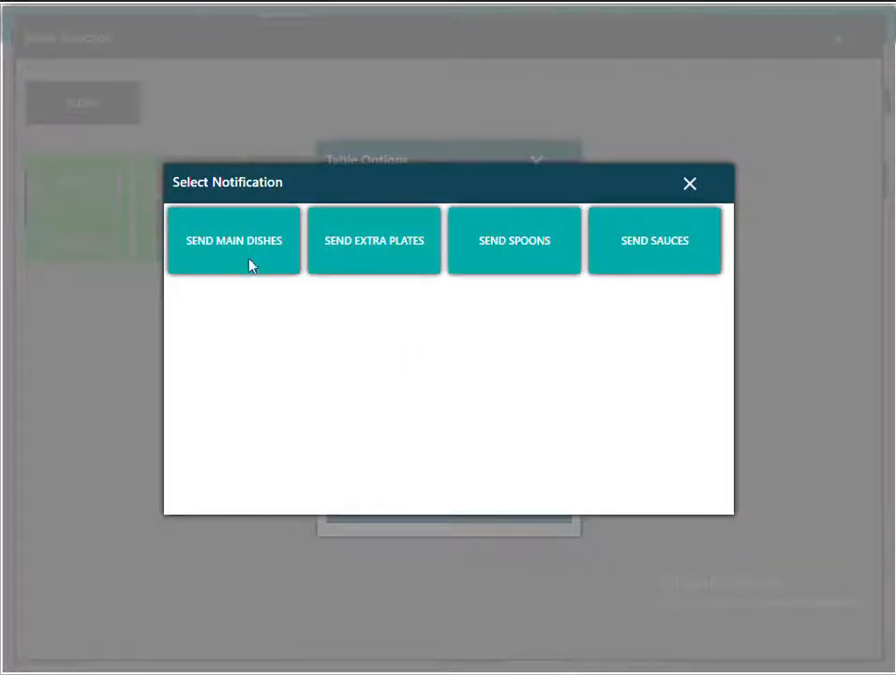
left_click(390, 242)
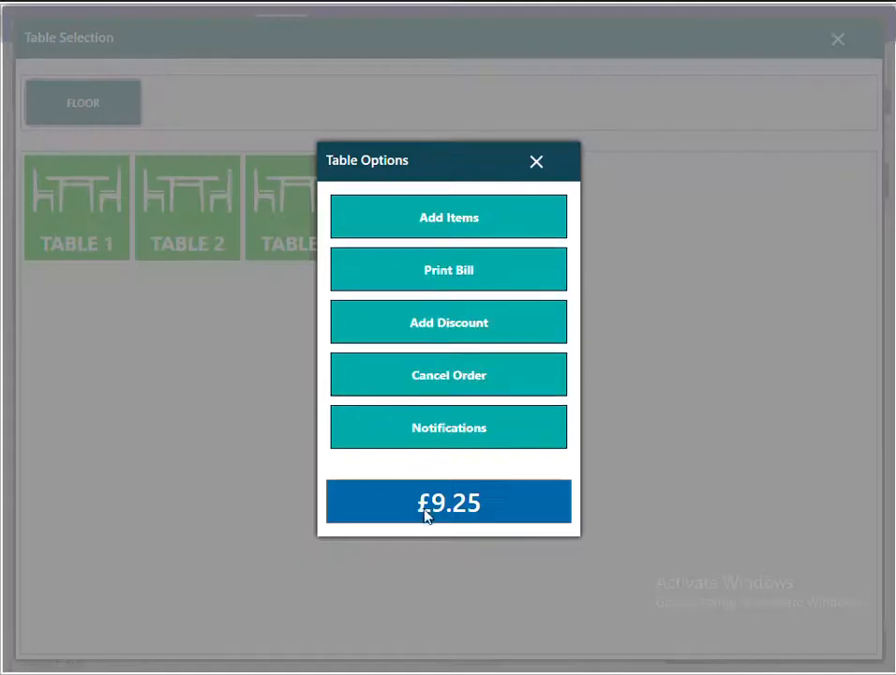
Print Table 5's bill, view its £9.25 payment, then back out and discard changes.
left_click(424, 515)
left_click(527, 15)
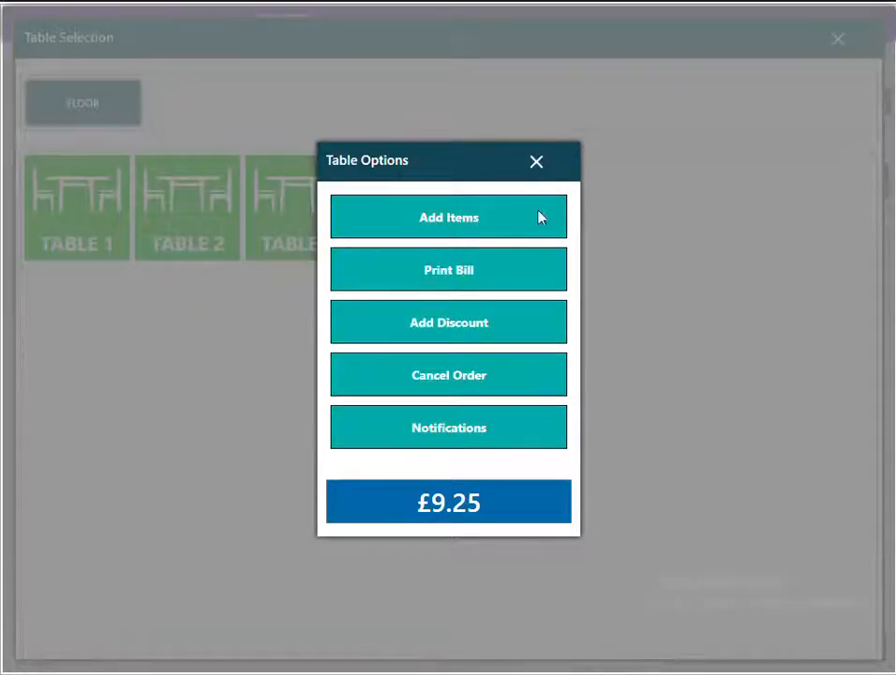
left_click(482, 514)
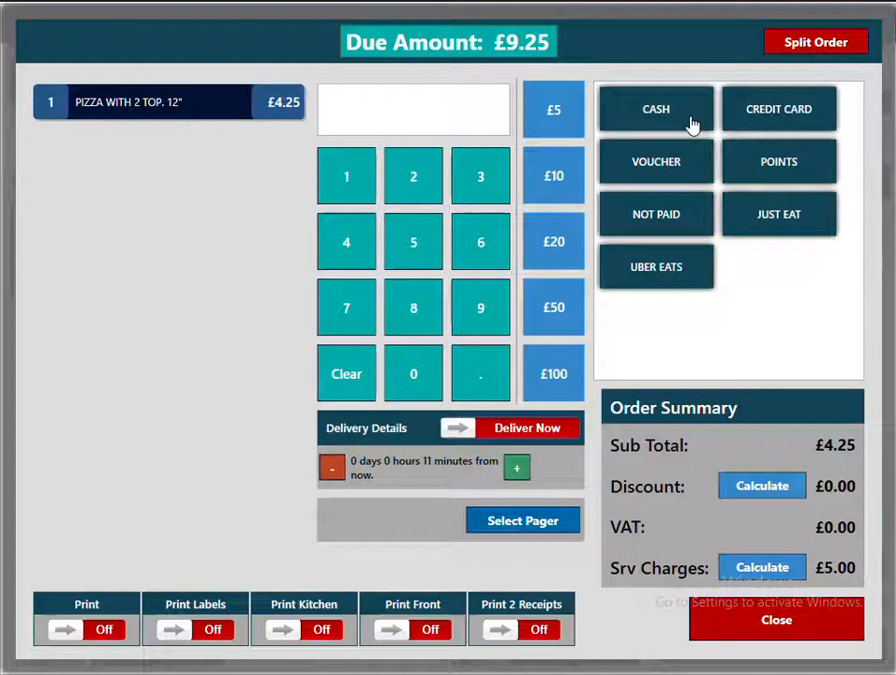
left_click(789, 617)
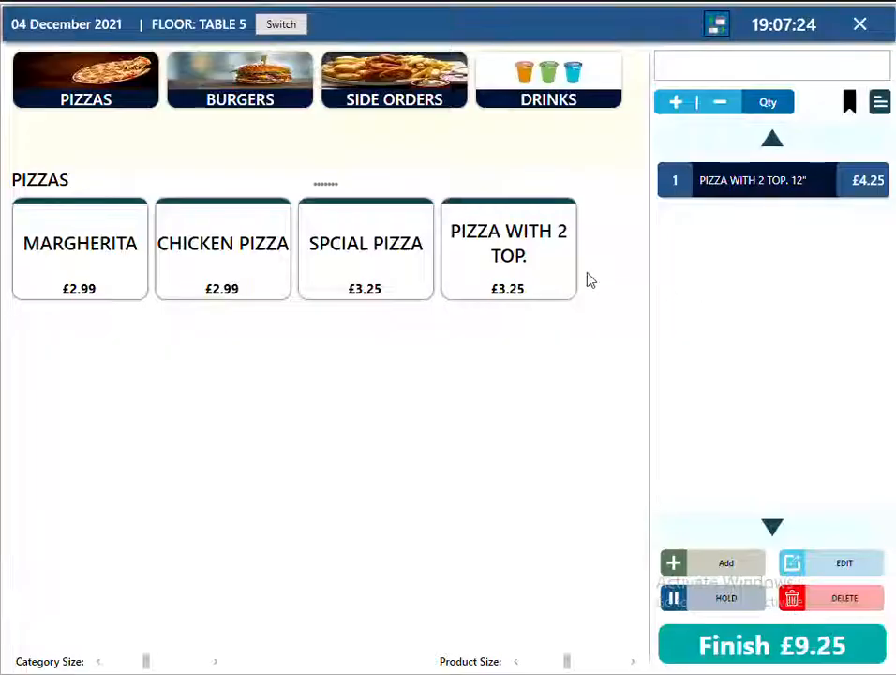
left_click(861, 24)
left_click(478, 395)
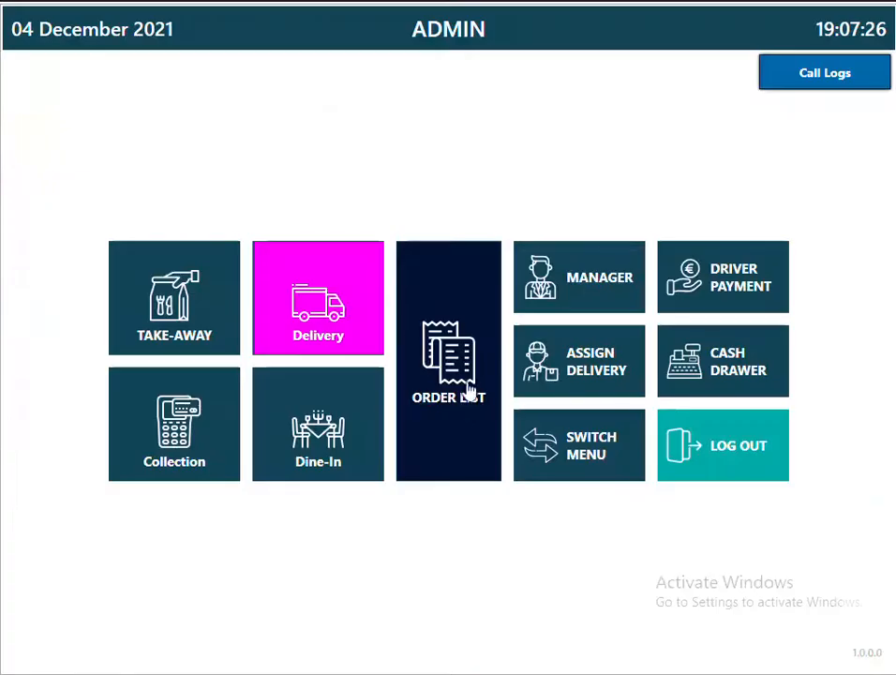
Add a 12" Margherita and a Can Pepsi to Table 5, saving it as NOT PAID.
left_click(355, 423)
left_click(521, 236)
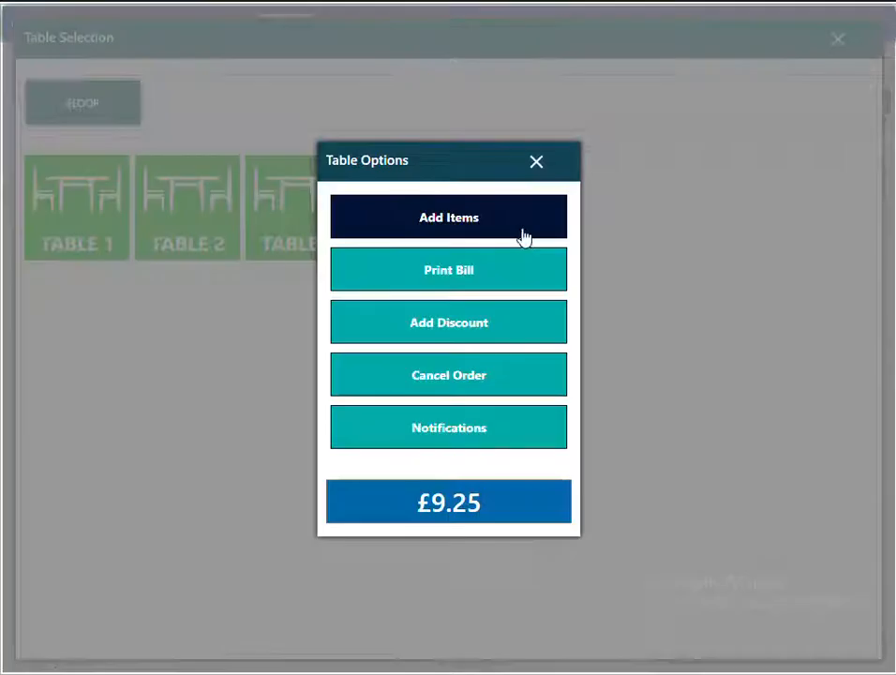
left_click(461, 219)
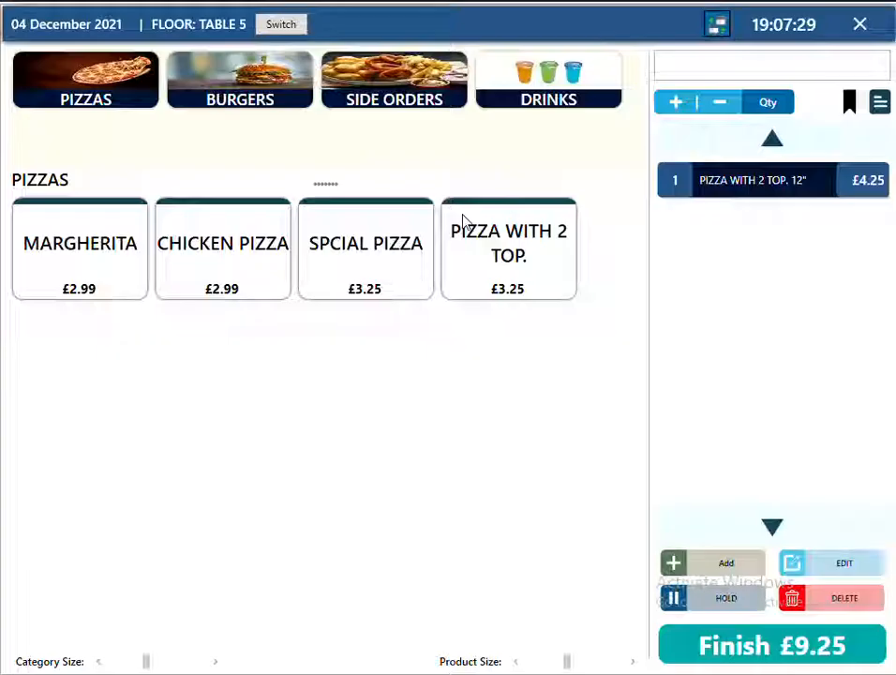
left_click(117, 288)
left_click(304, 220)
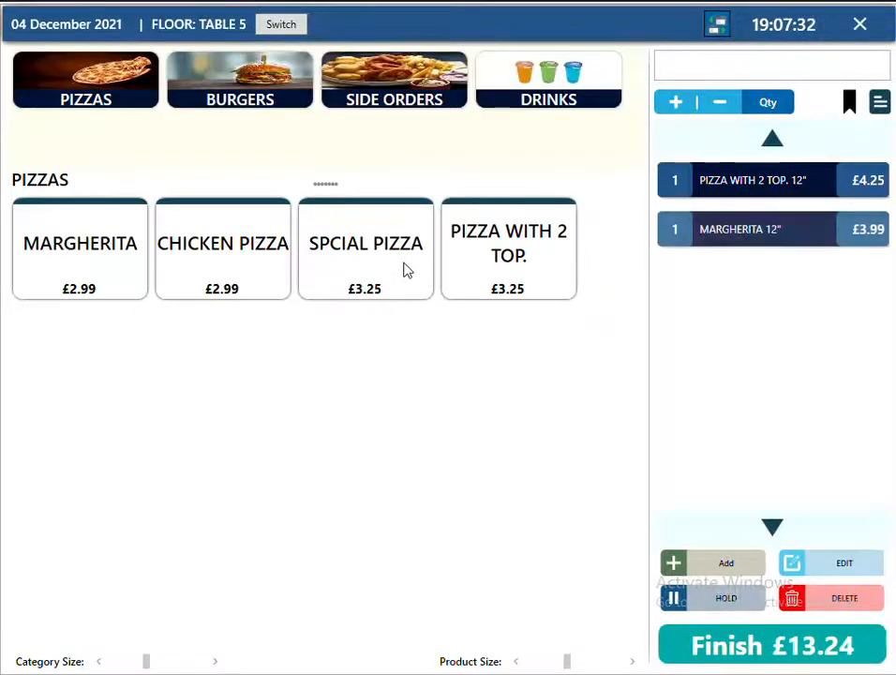
left_click(544, 103)
left_click(161, 254)
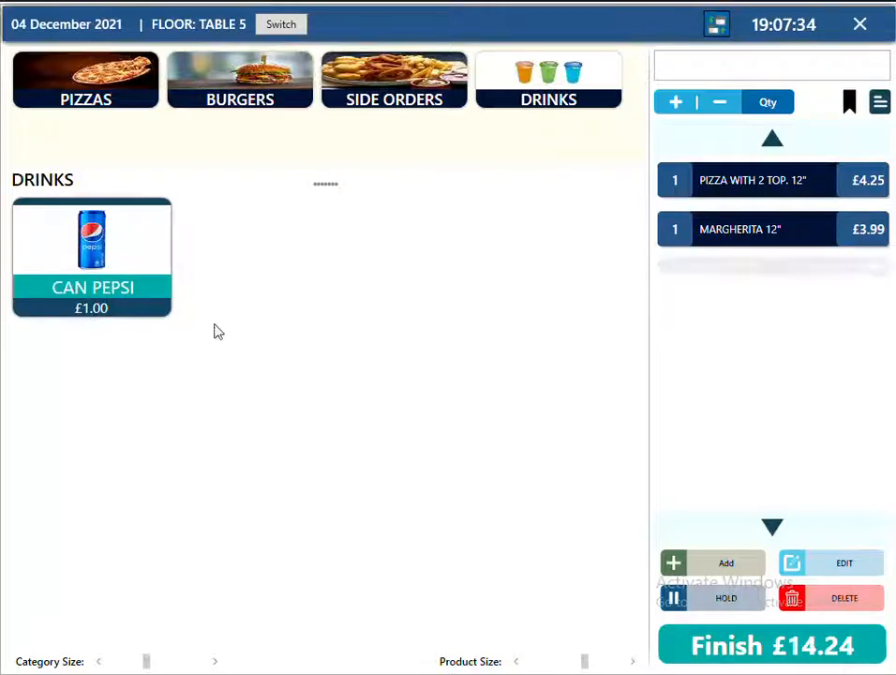
left_click(733, 657)
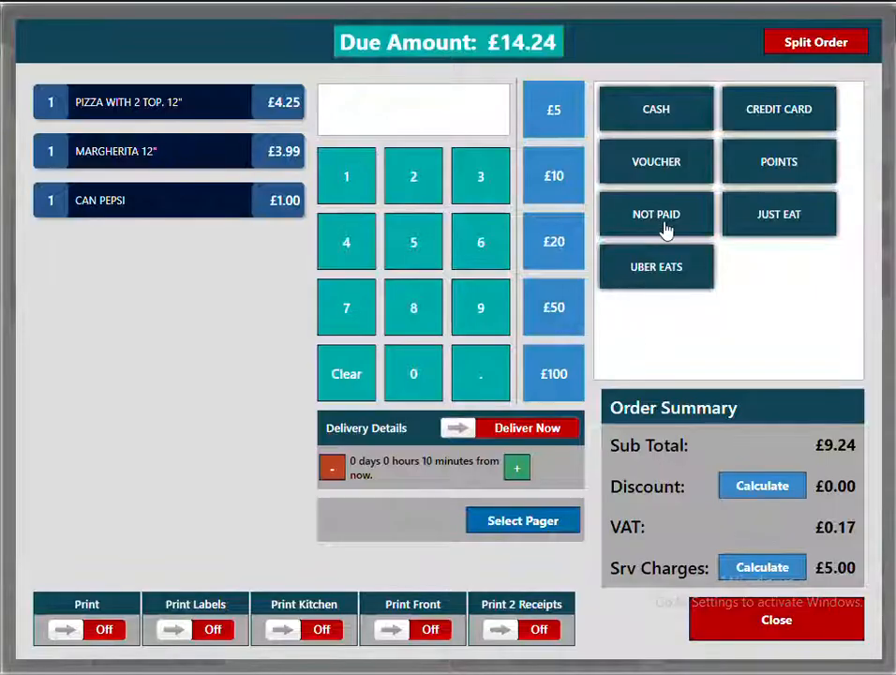
left_click(668, 230)
left_click(778, 635)
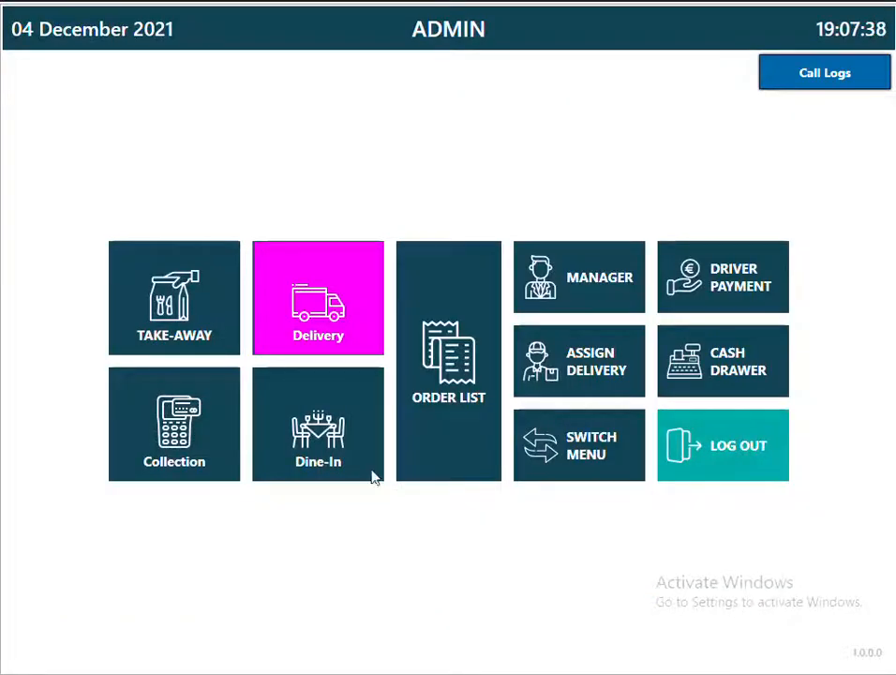
left_click(314, 466)
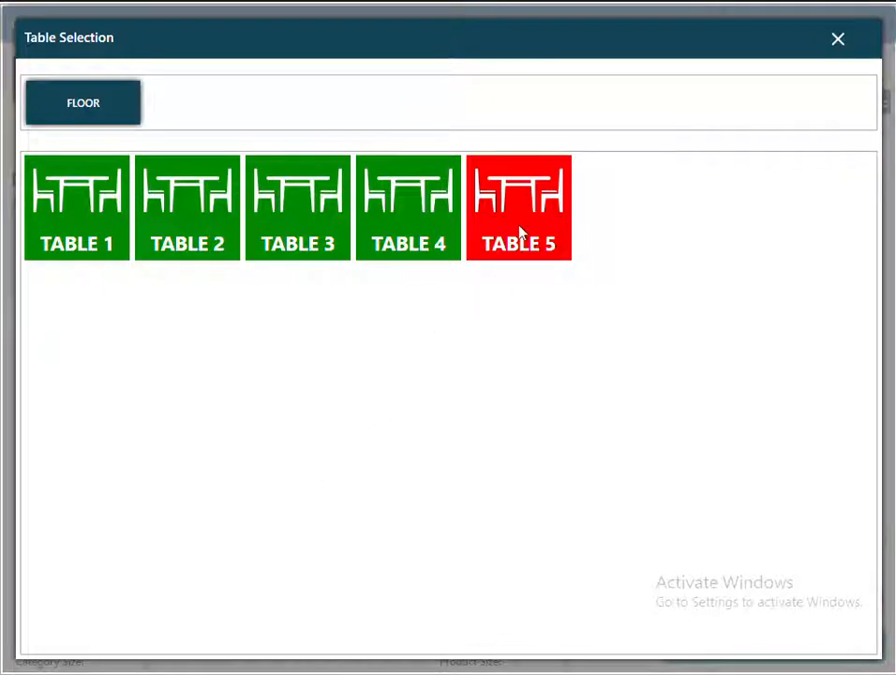
Split Table 5's £14.24 bill into 2 orders, moving the pizzas and Can Pepsi between them.
left_click(521, 235)
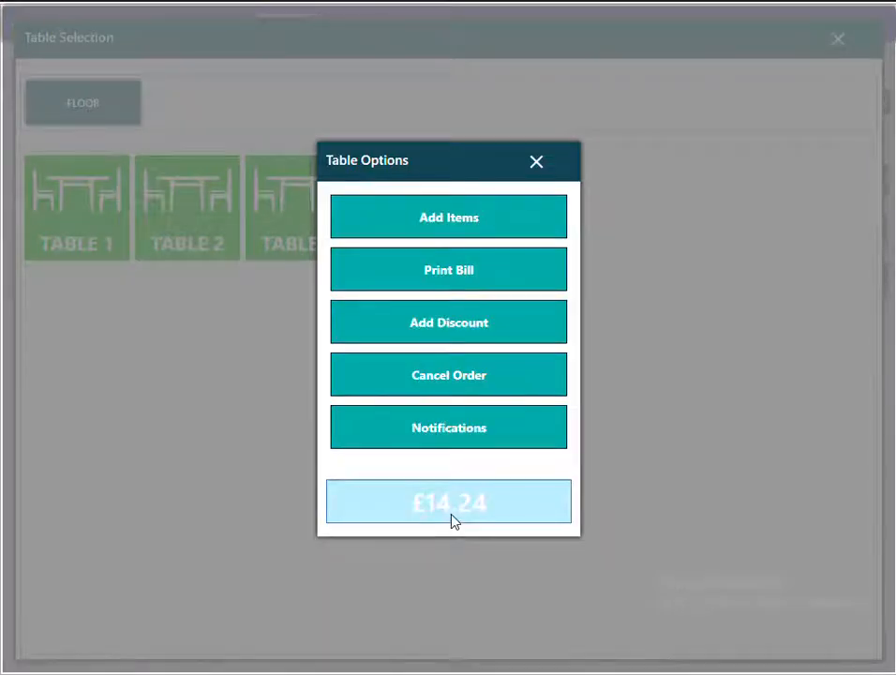
left_click(453, 522)
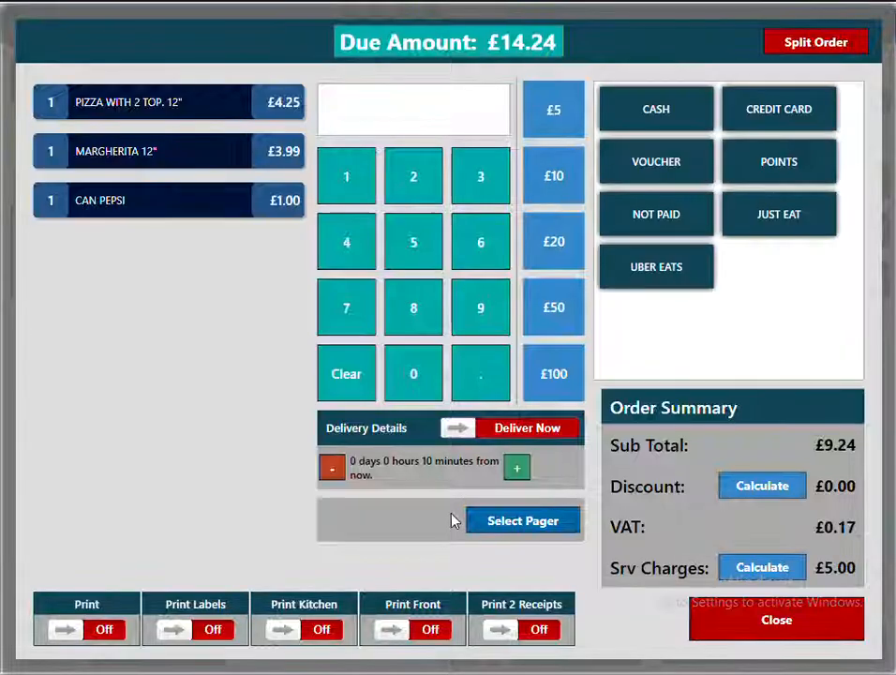
left_click(808, 52)
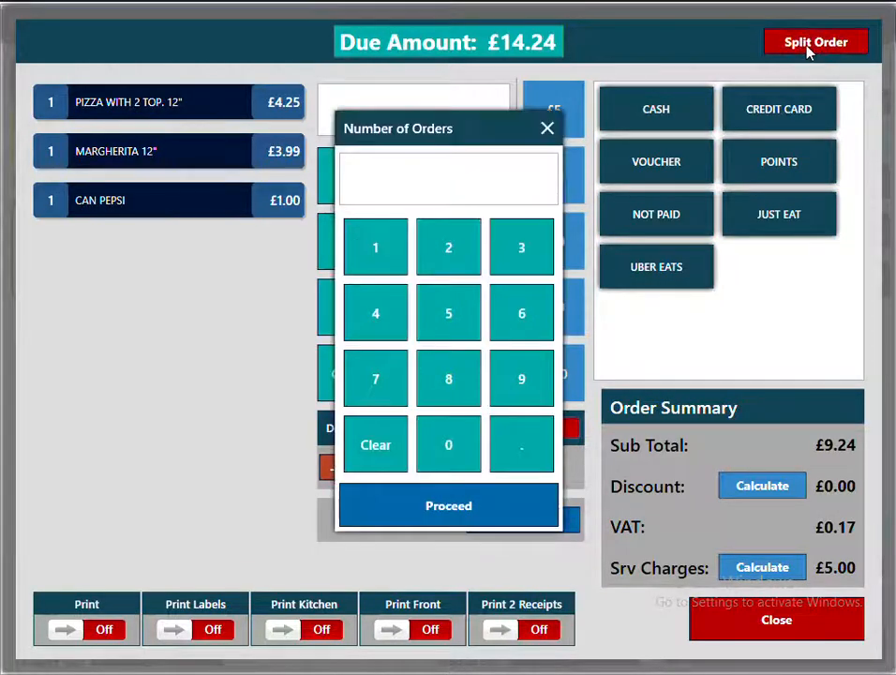
left_click(451, 269)
left_click(436, 516)
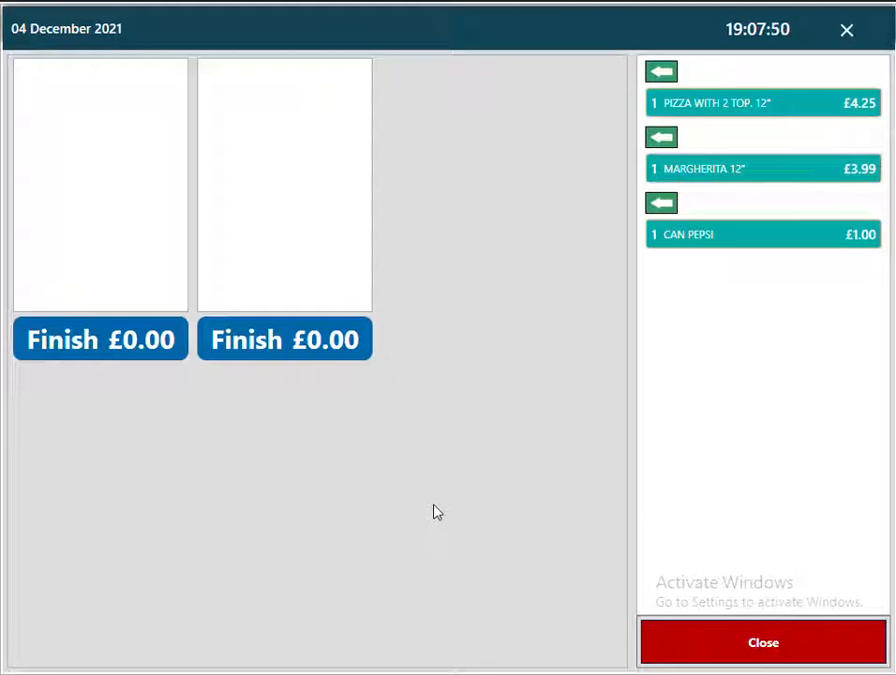
left_click(674, 82)
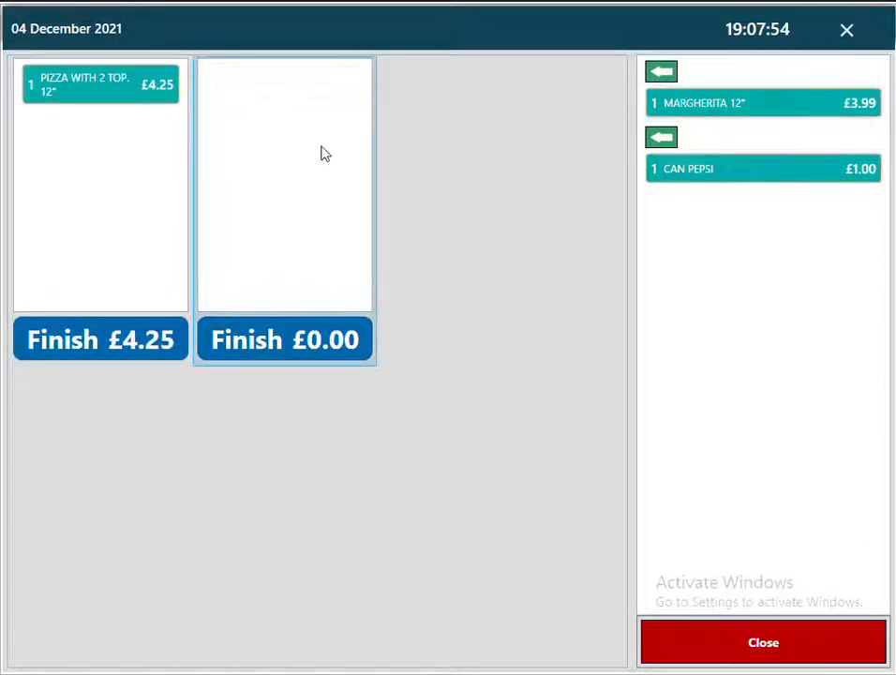
left_click(662, 75)
left_click(662, 75)
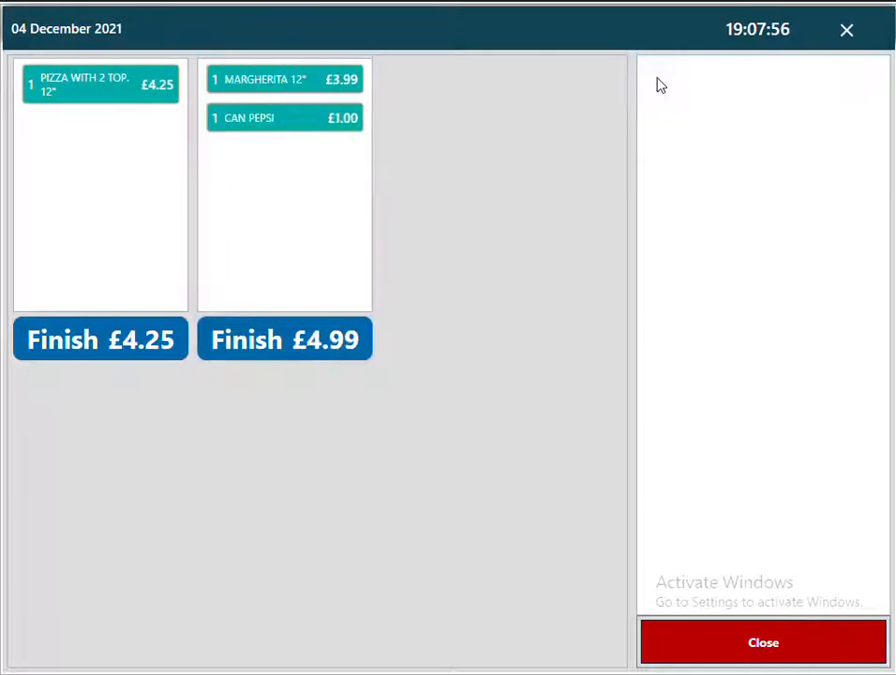
Pay the £4.25 split order in cash and the £4.99 one by credit card.
left_click(106, 357)
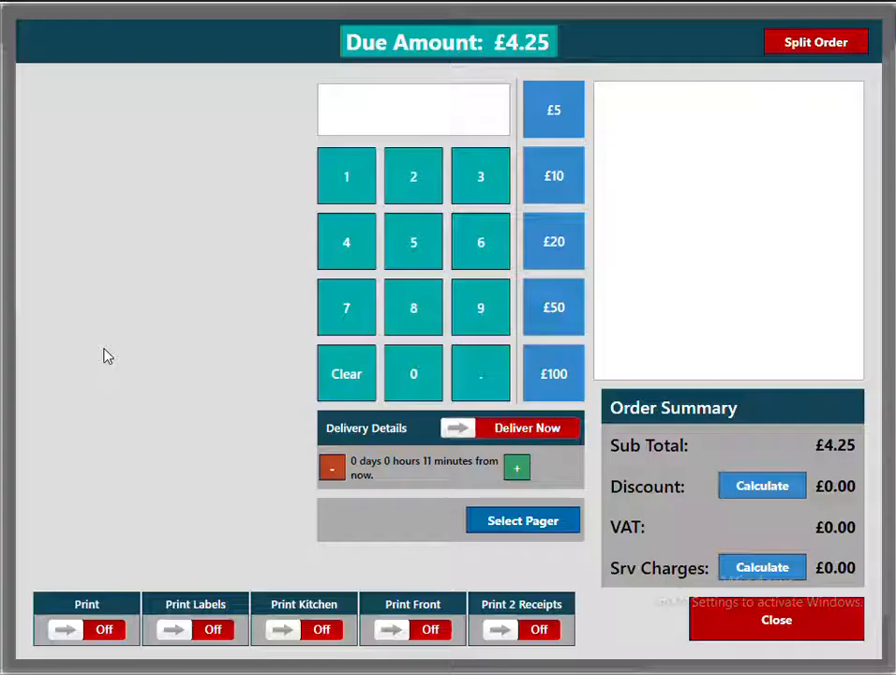
left_click(645, 110)
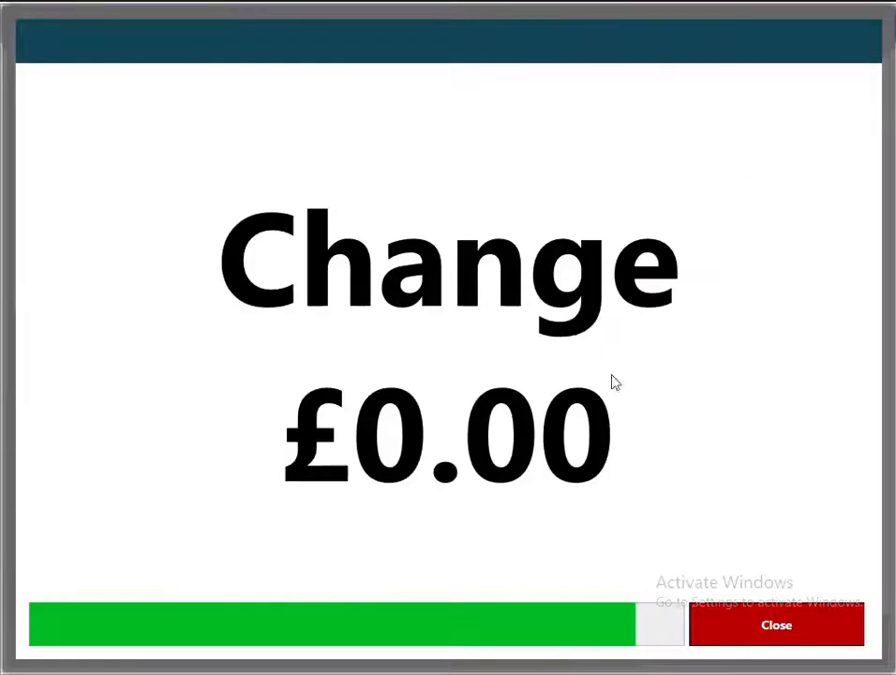
left_click(738, 622)
left_click(319, 354)
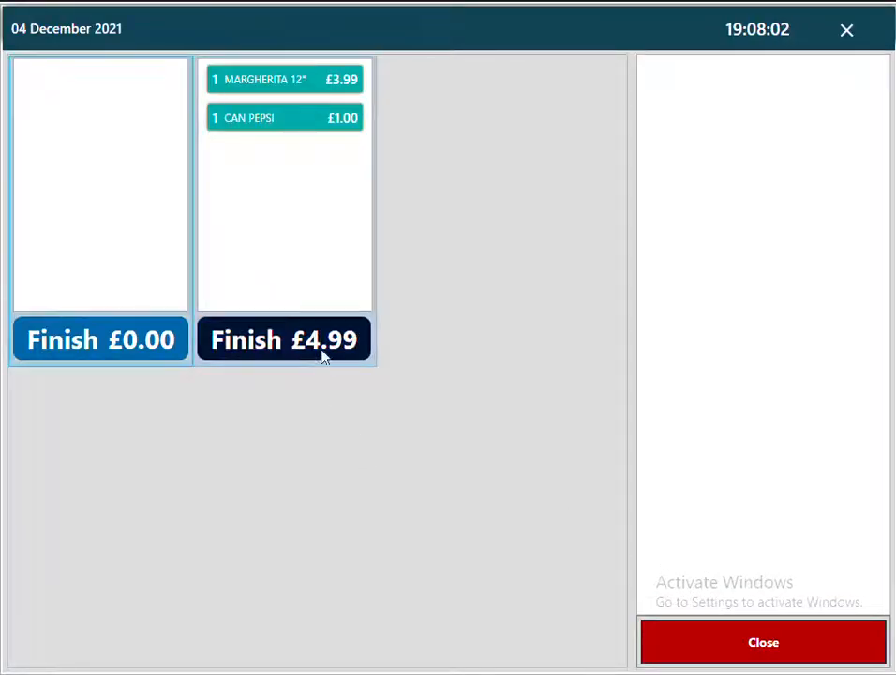
left_click(763, 111)
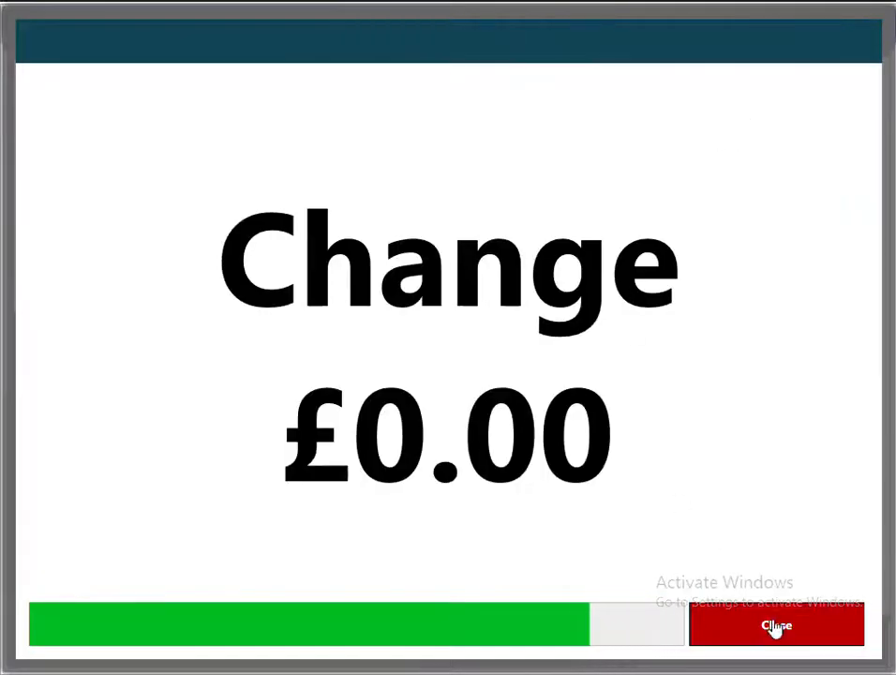
left_click(775, 627)
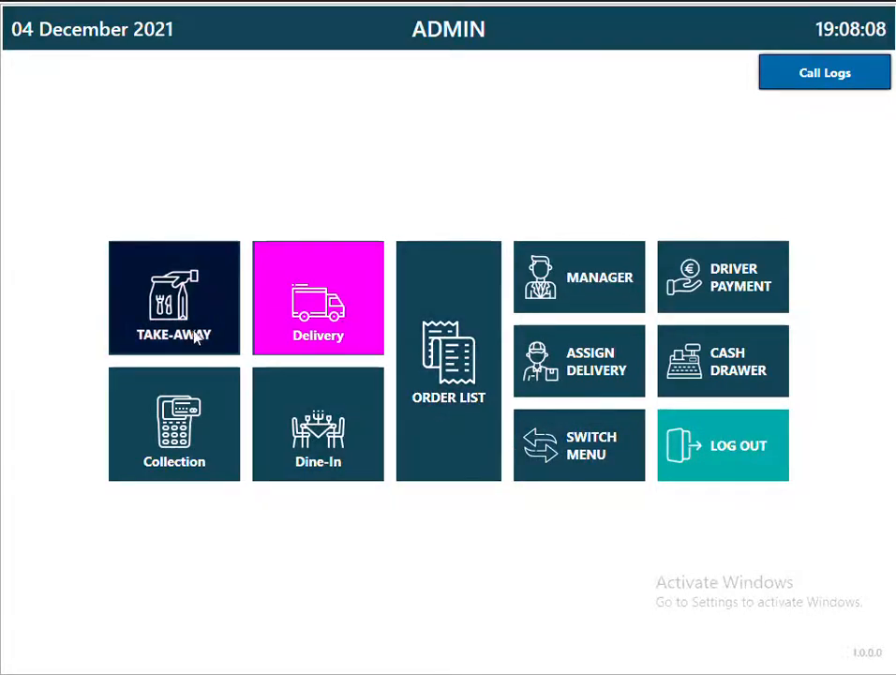
Take a take-away order for a 12" Chicken Pizza and a 12" SPCIAL PIZZA.
left_click(194, 334)
left_click(211, 276)
left_click(345, 215)
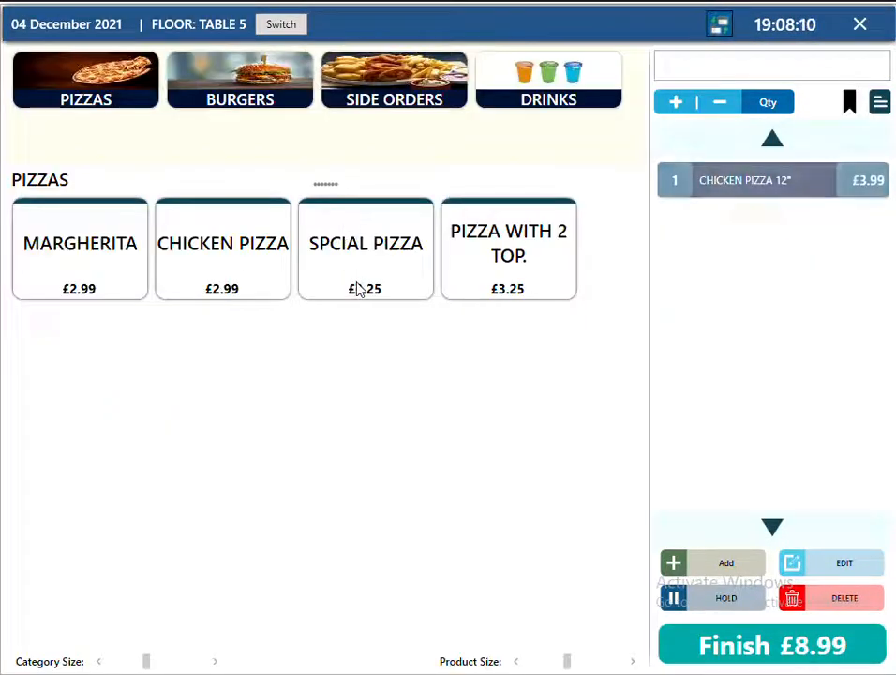
left_click(358, 285)
left_click(312, 224)
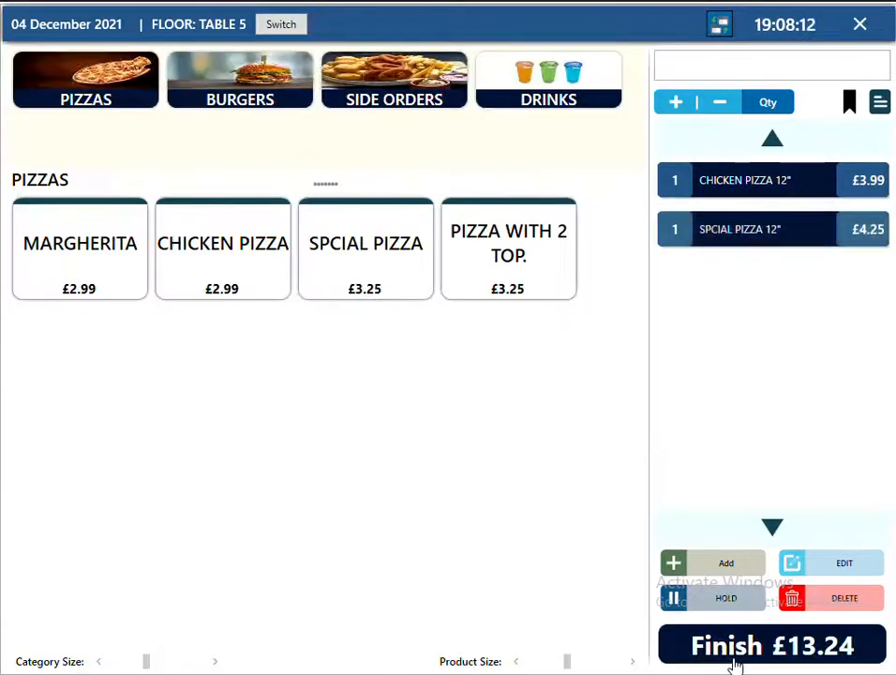
left_click(733, 659)
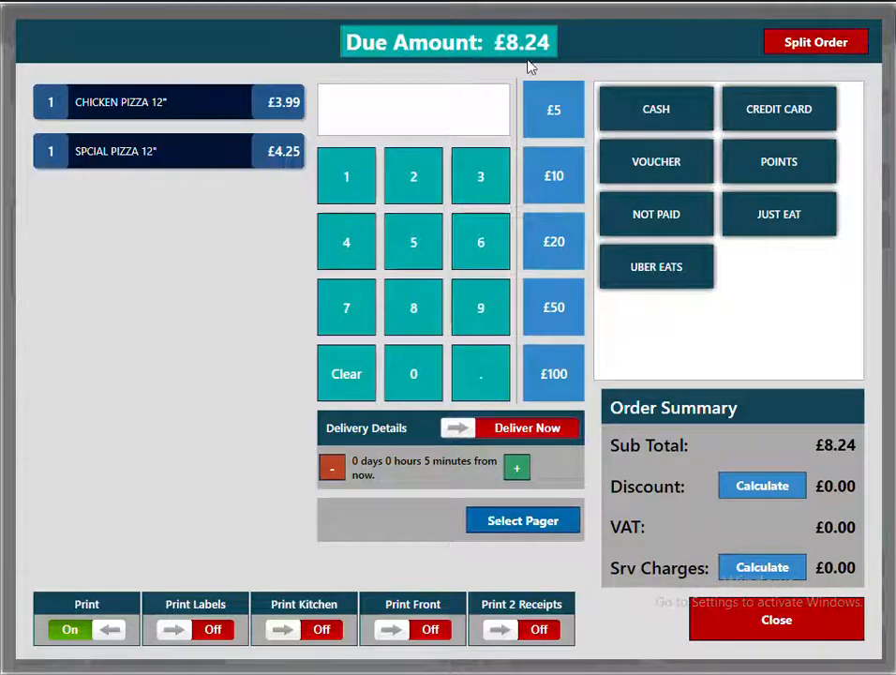
Pay £3.00 by credit card and £10 cash, leaving £4.76 change.
left_click(480, 180)
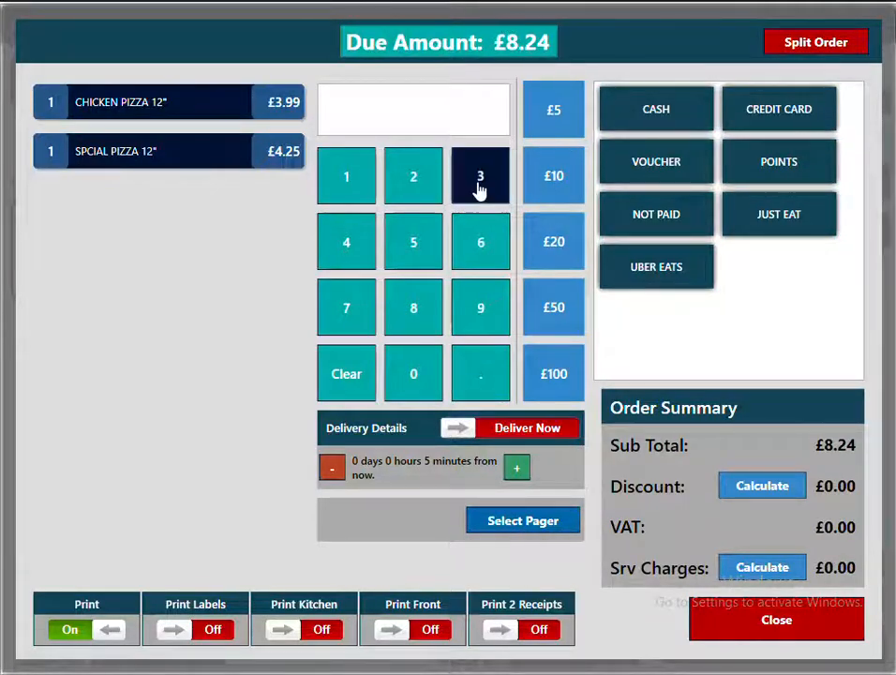
left_click(779, 120)
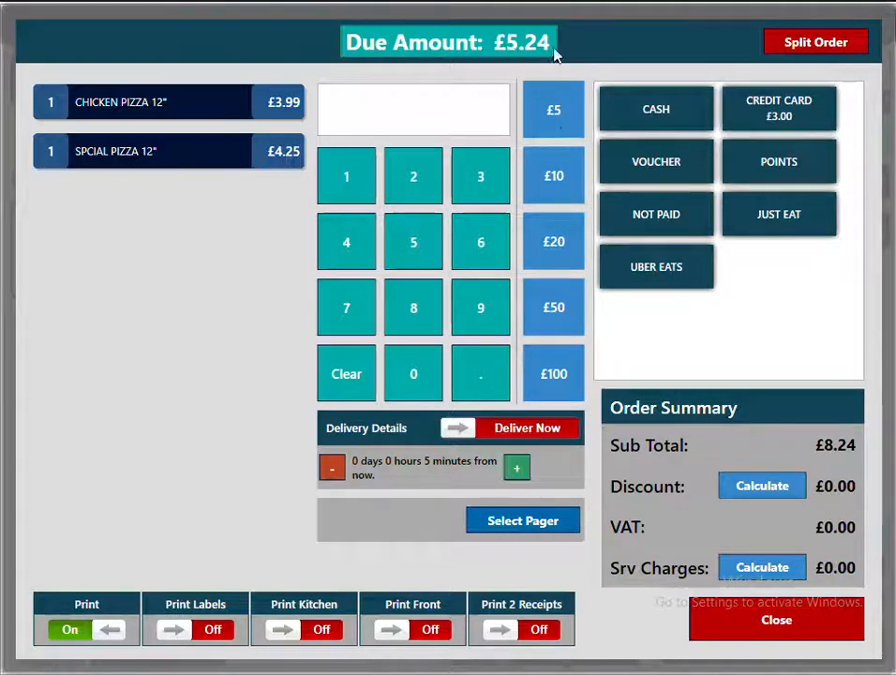
left_click(563, 178)
left_click(637, 99)
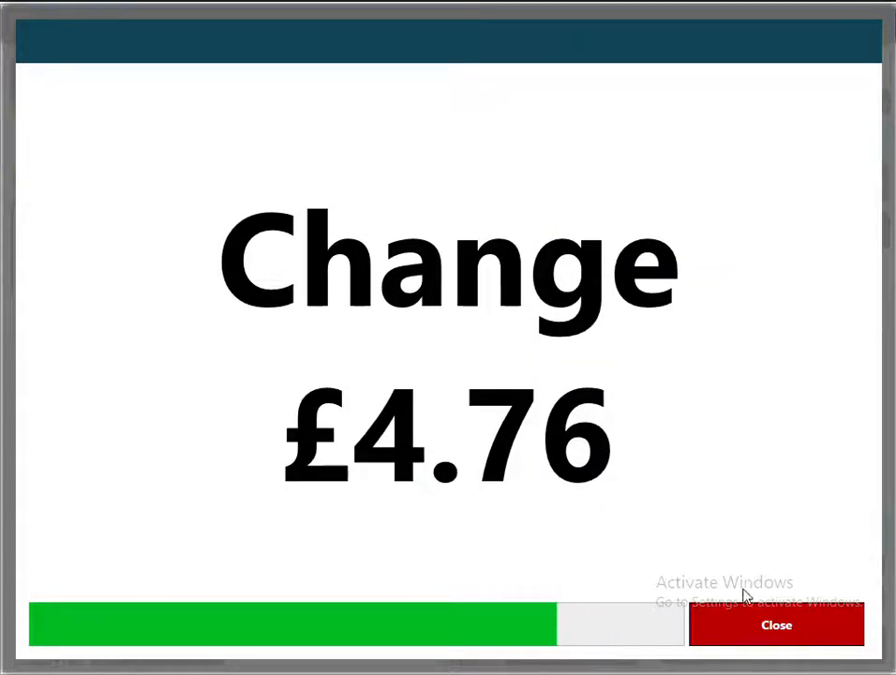
left_click(504, 398)
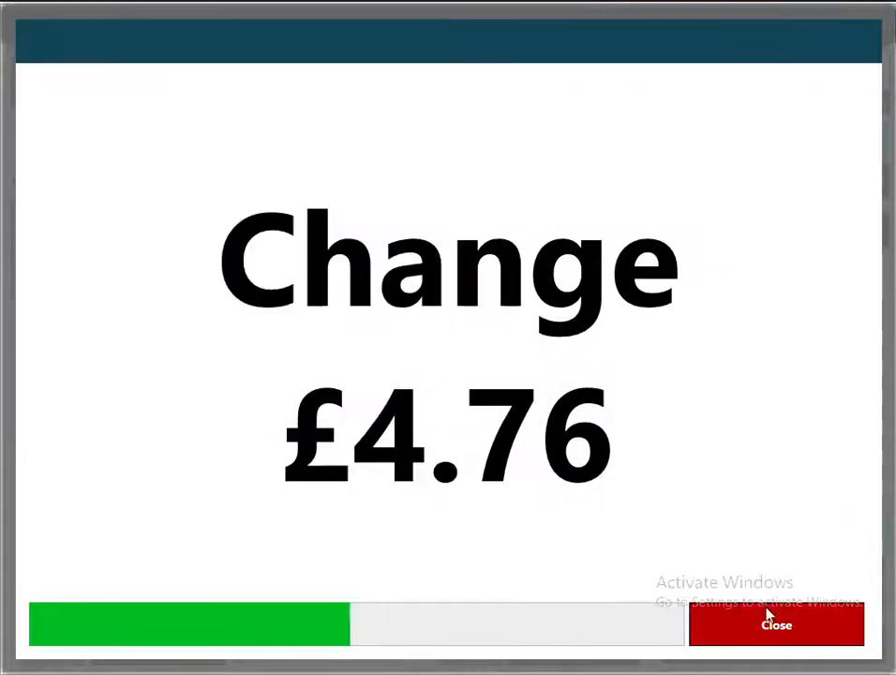
left_click(766, 618)
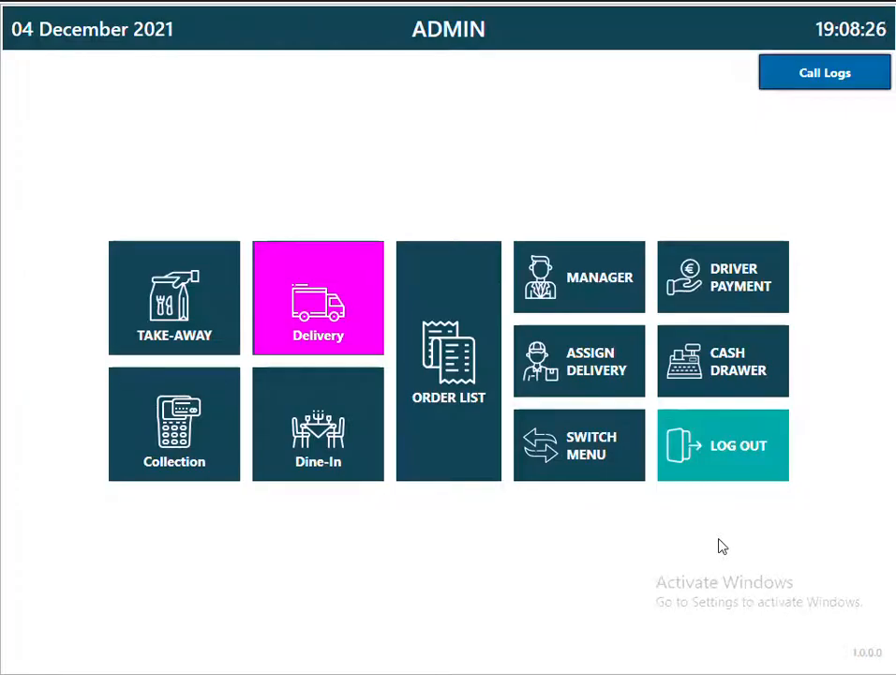
left_click(456, 430)
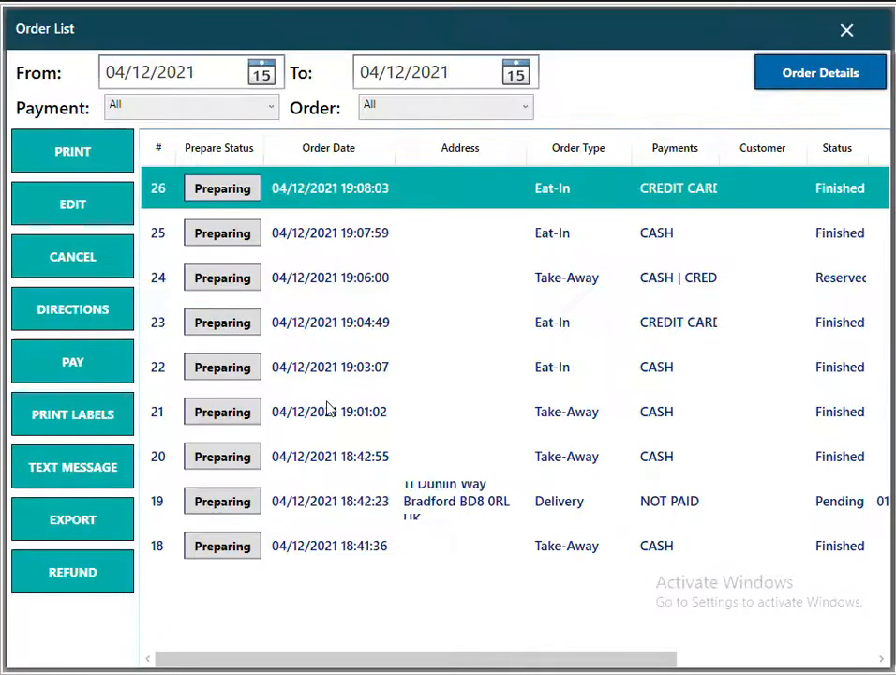
Refund order 19's SPCIAL PIZZA 12" in cash after removing the CHICKEN PIZZA 16" line.
left_click(326, 239)
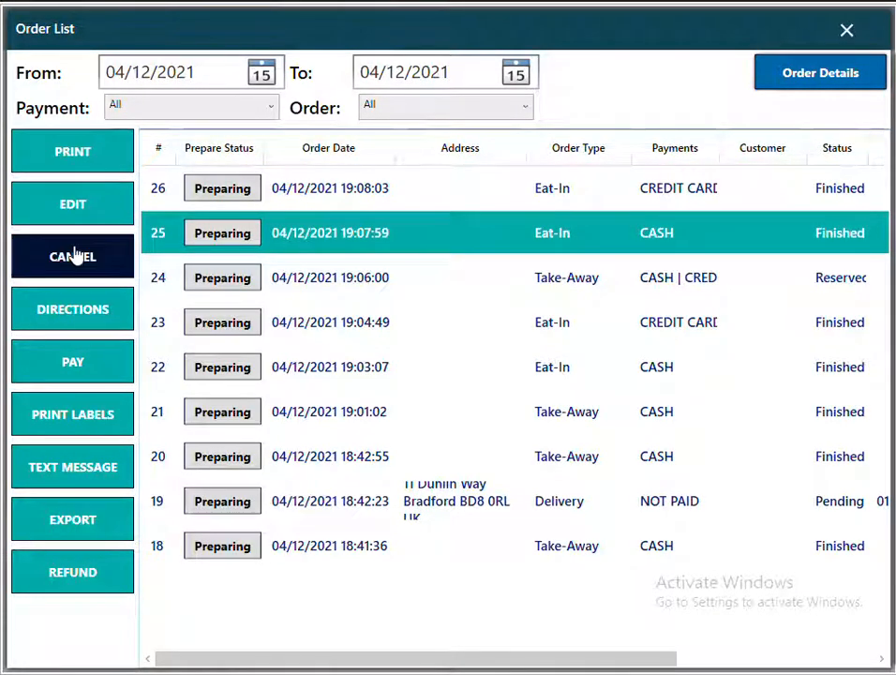
left_click(397, 504)
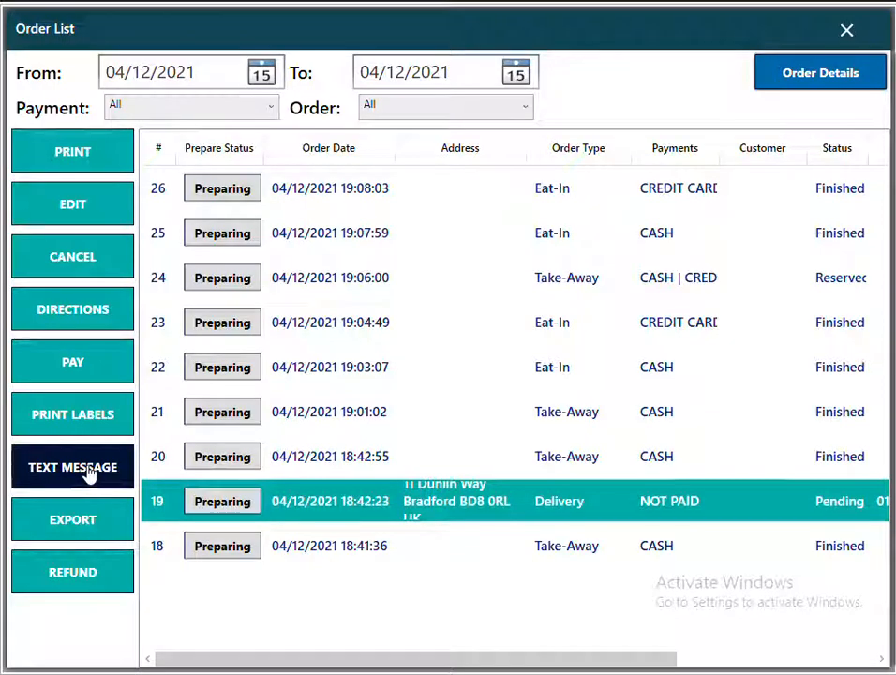
left_click(83, 583)
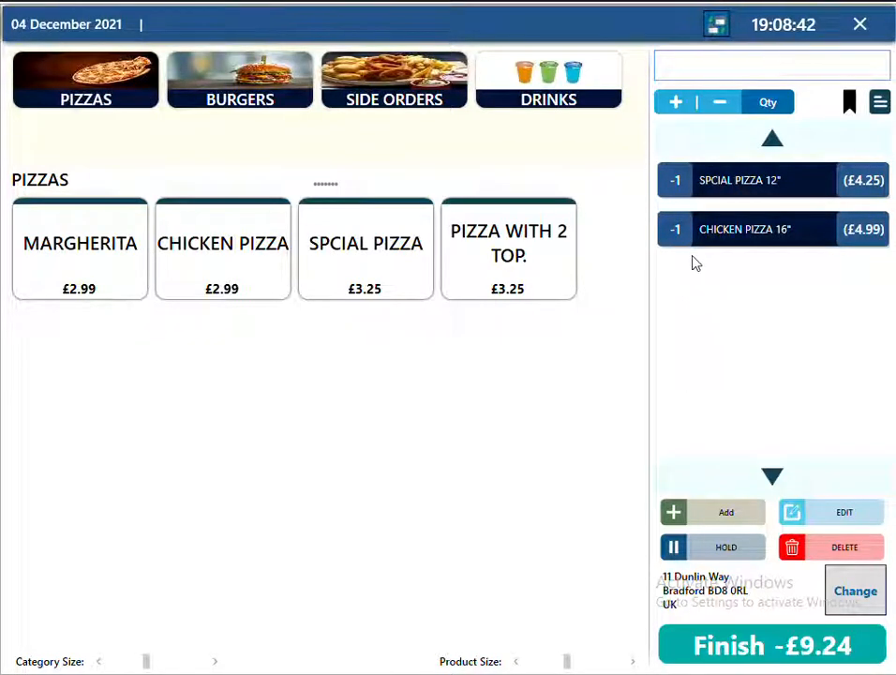
left_click(825, 558)
left_click(799, 656)
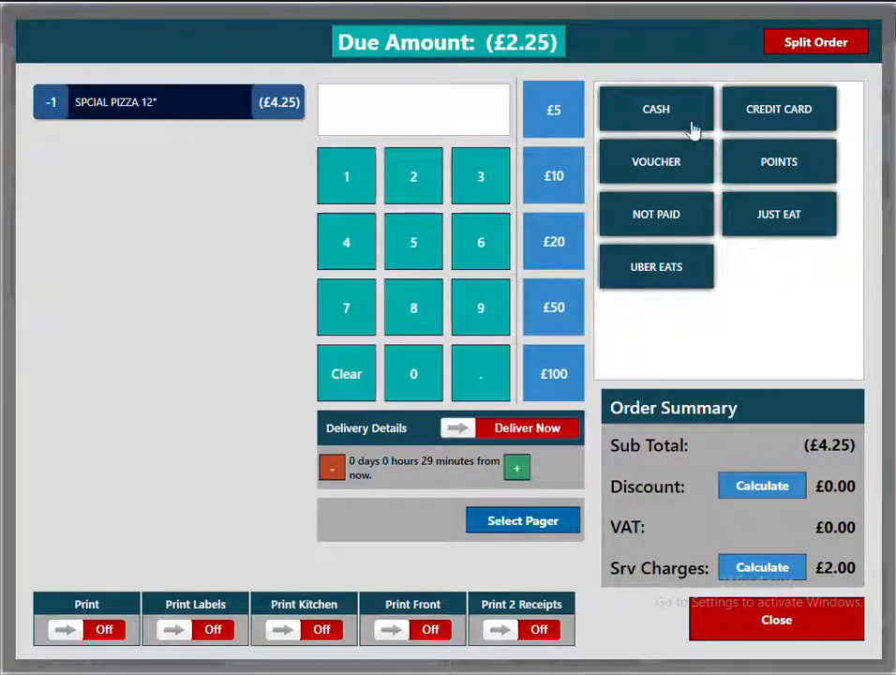
left_click(674, 129)
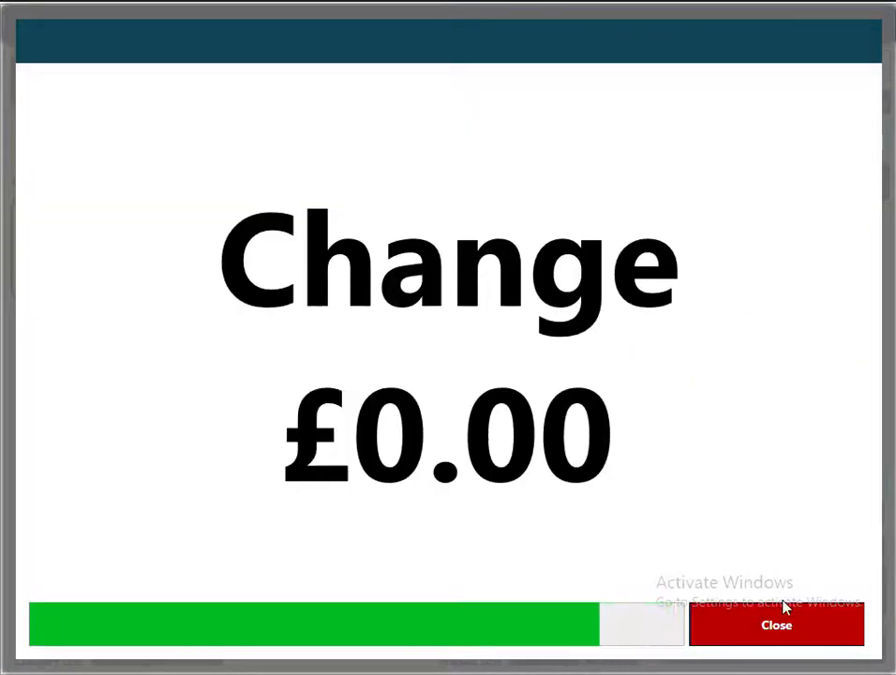
left_click(778, 627)
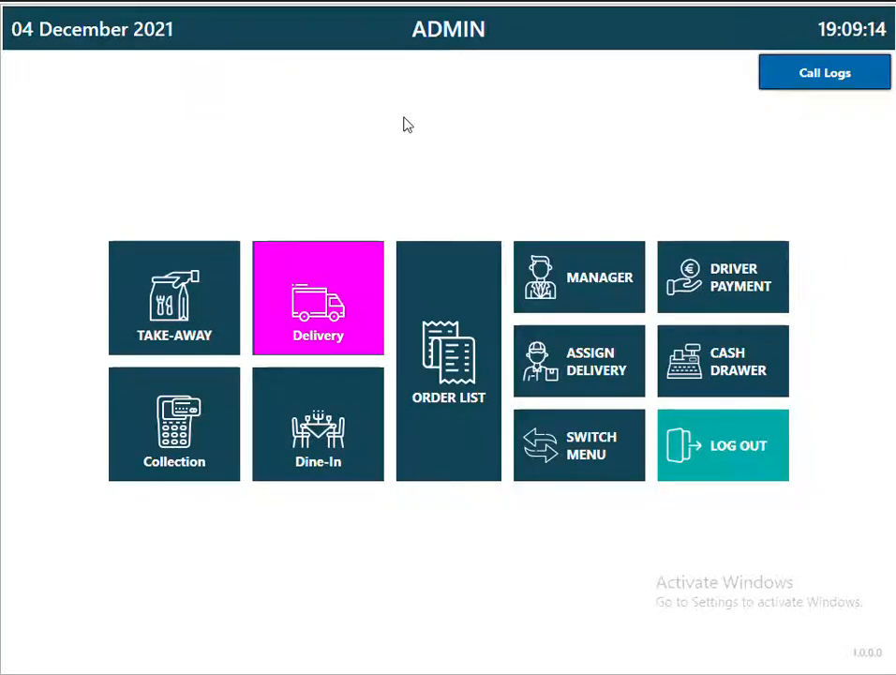
Start a delivery order, entering the customer's phone number, postcode and house number, and save the address.
left_click(318, 298)
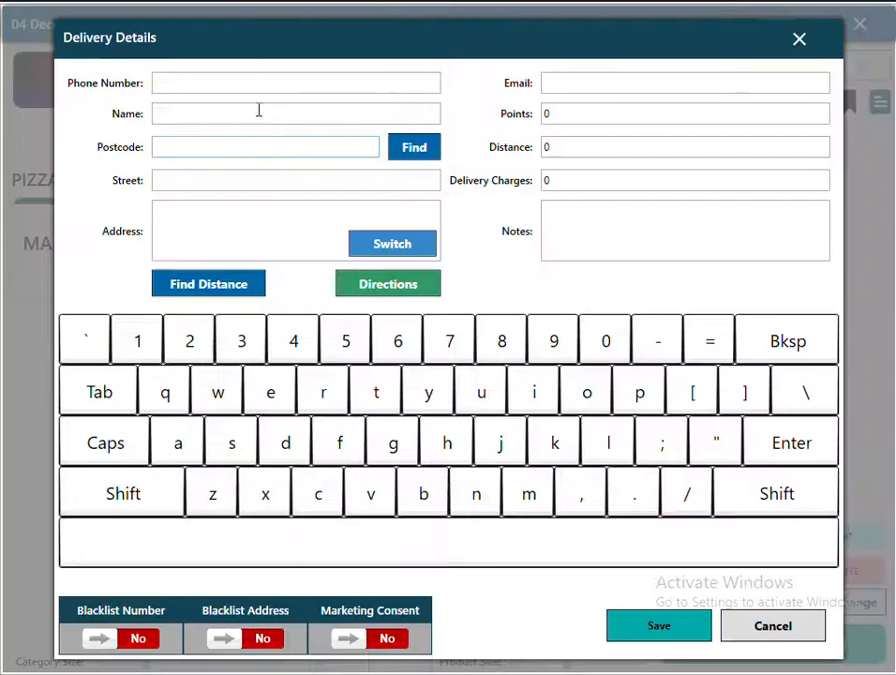
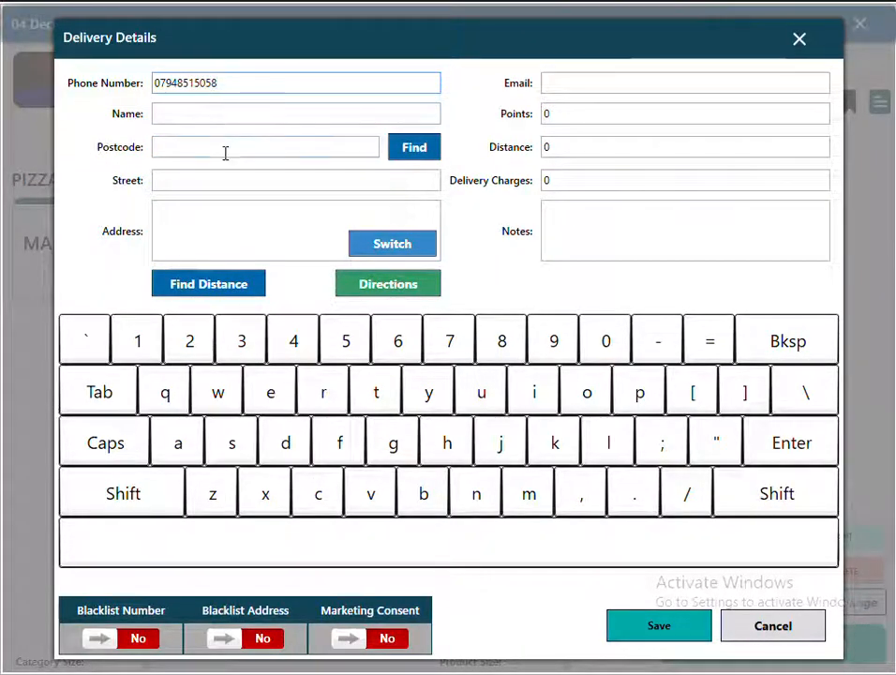
left_click(227, 148)
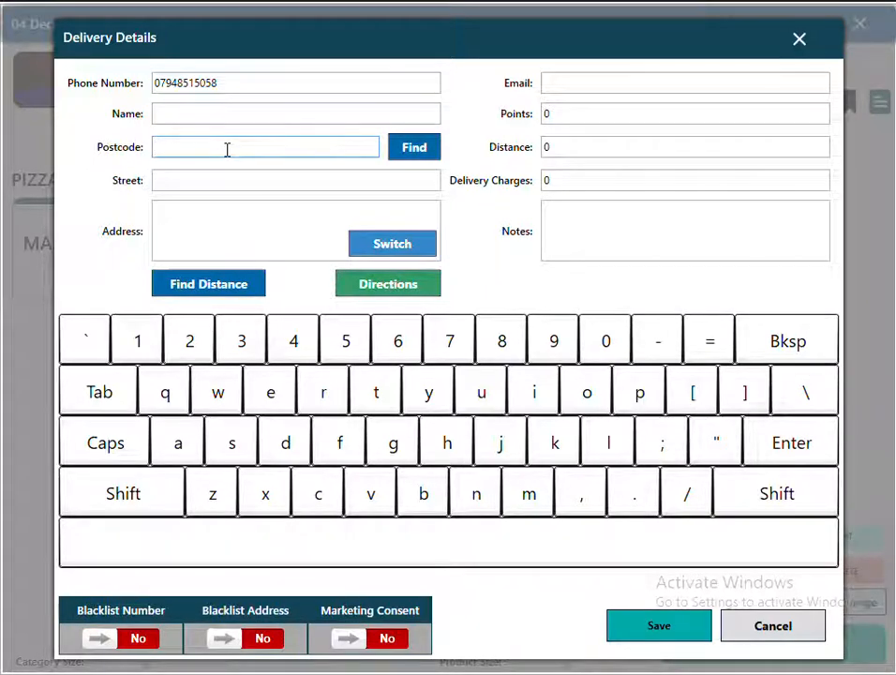
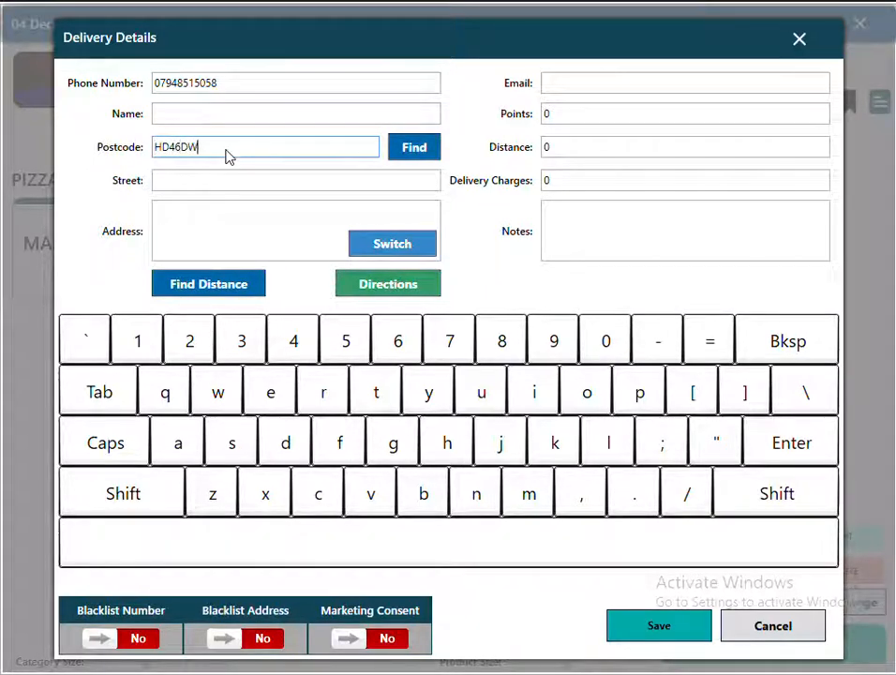
left_click(393, 185)
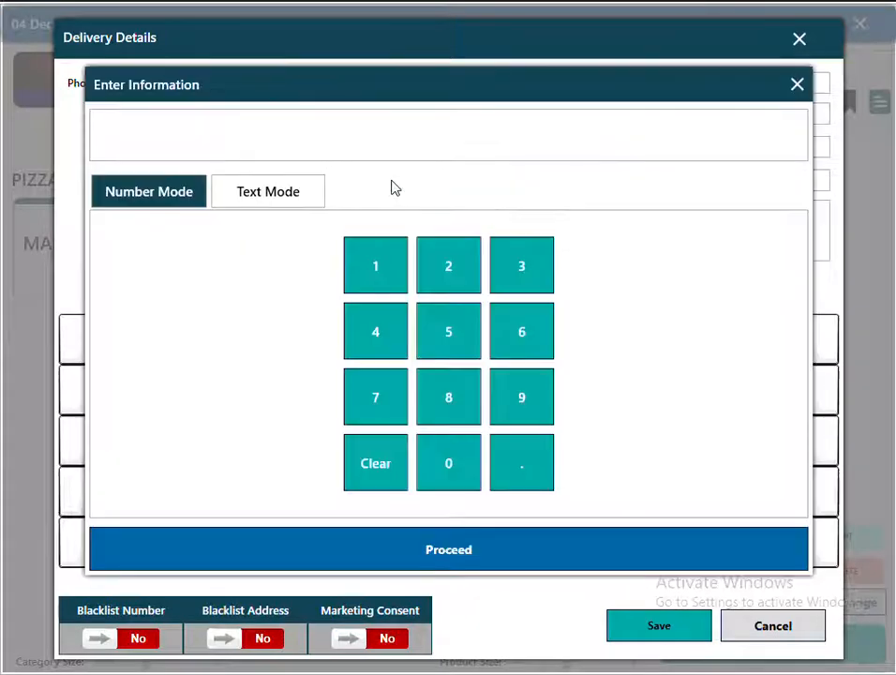
left_click(382, 264)
left_click(453, 262)
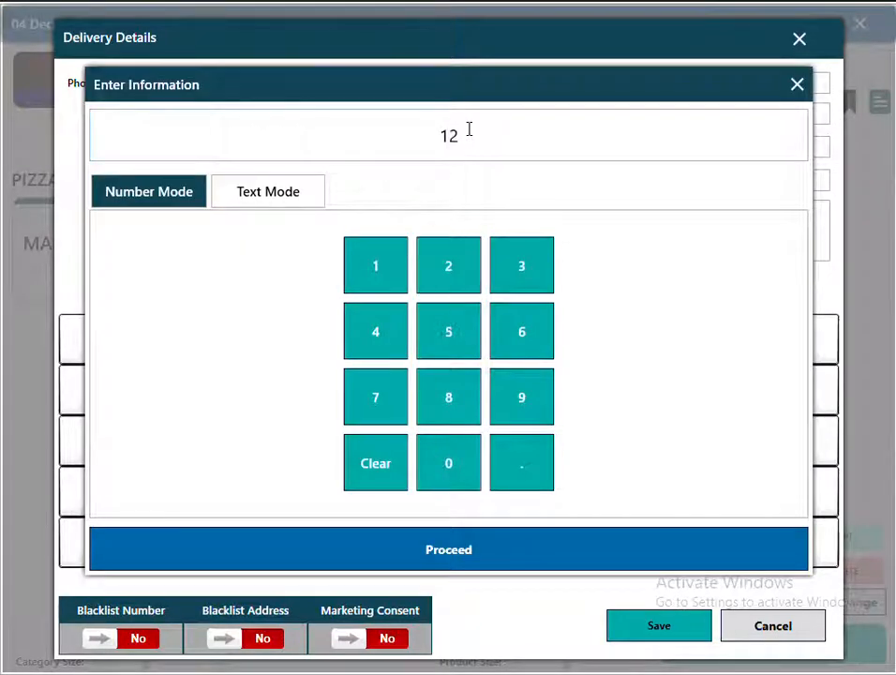
left_click(271, 204)
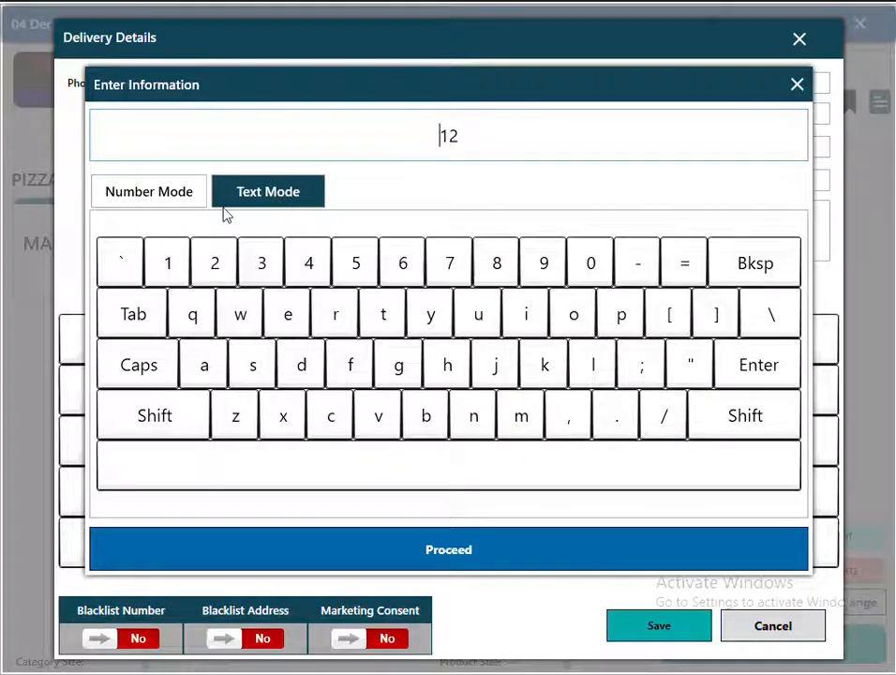
left_click(153, 195)
left_click(420, 544)
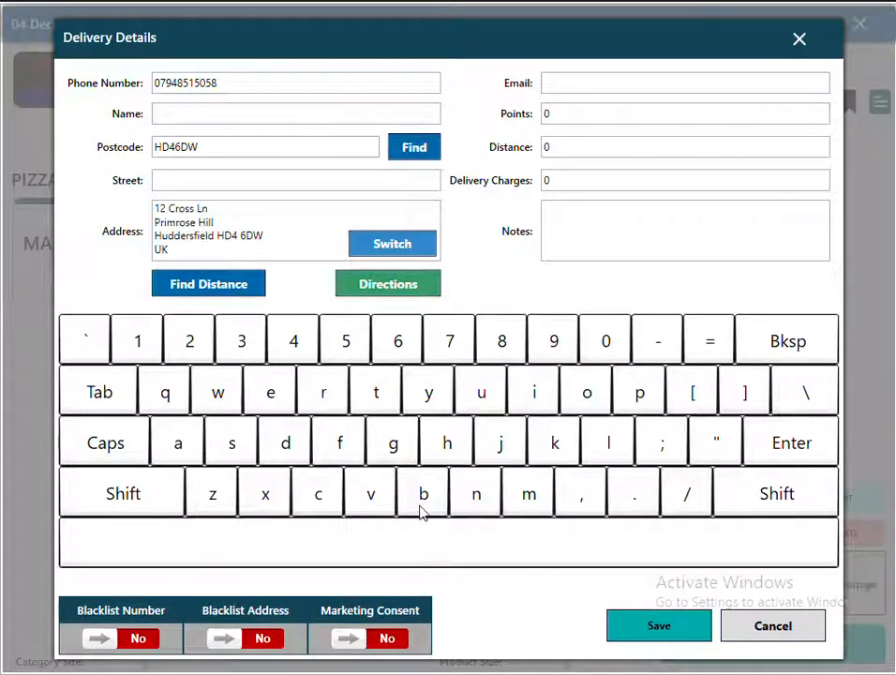
left_click(653, 627)
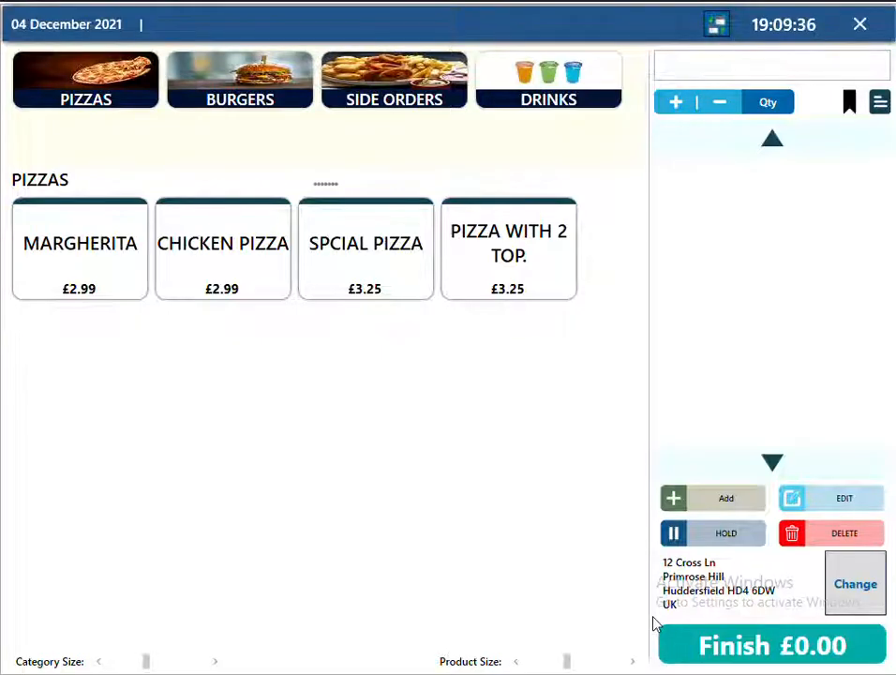
Add a 12" Pizza With 2 Top. and a 12" Chicken Pizza to the delivery order.
left_click(510, 224)
left_click(336, 227)
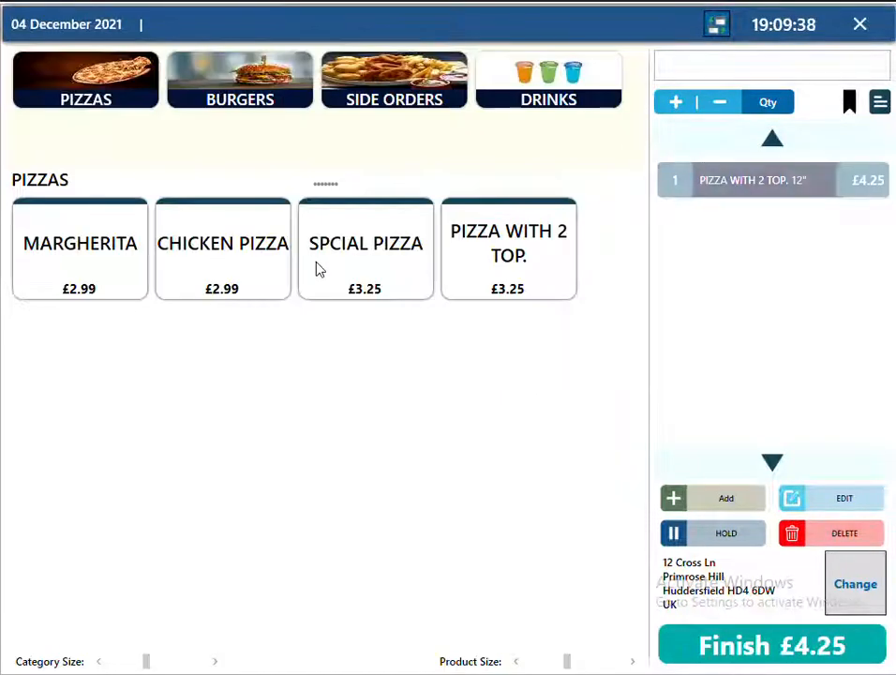
left_click(256, 280)
left_click(340, 236)
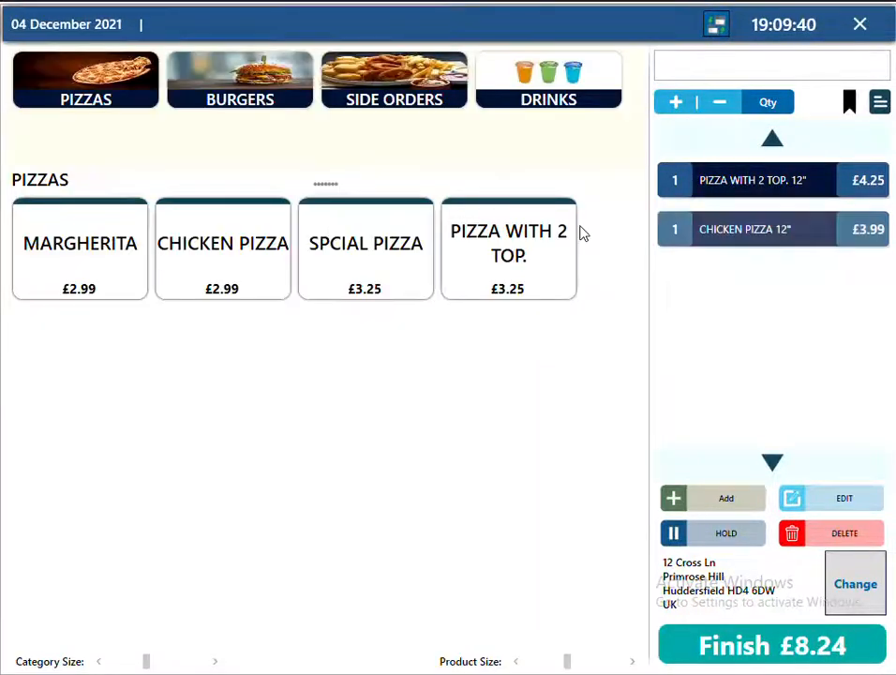
Check the driving directions to the customer on the Google map.
left_click(852, 587)
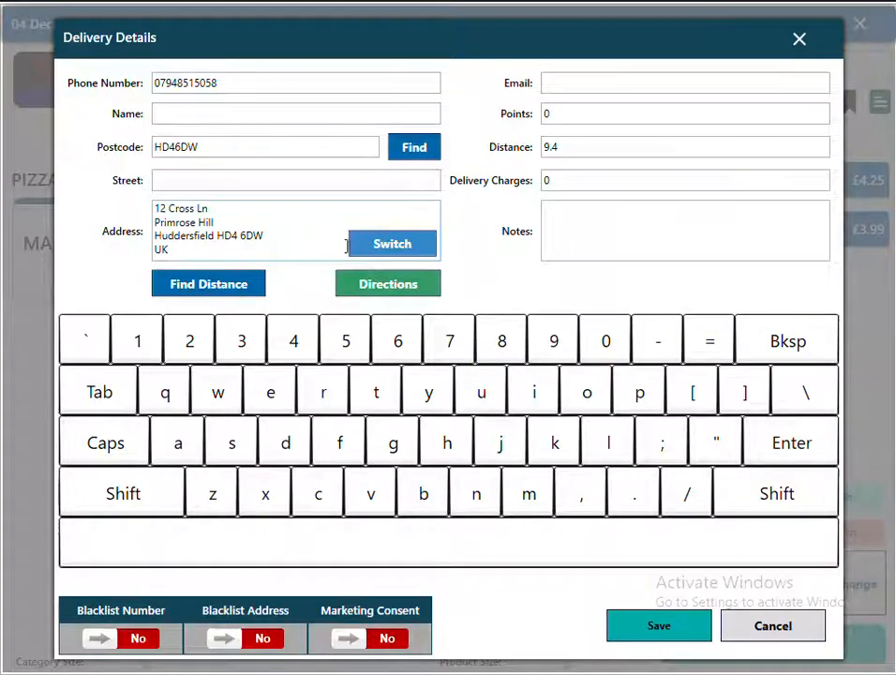
left_click(399, 247)
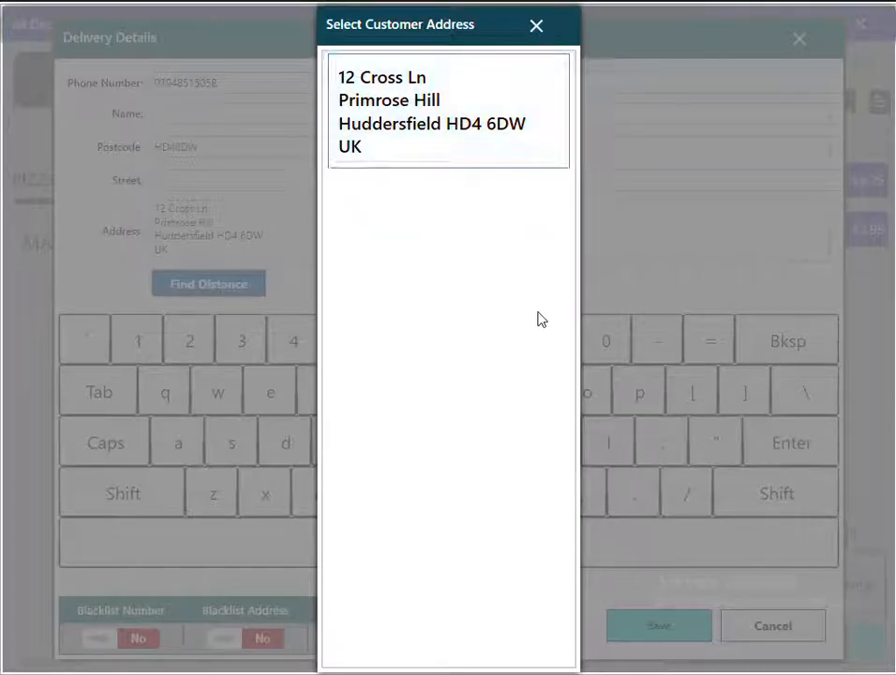
left_click(536, 26)
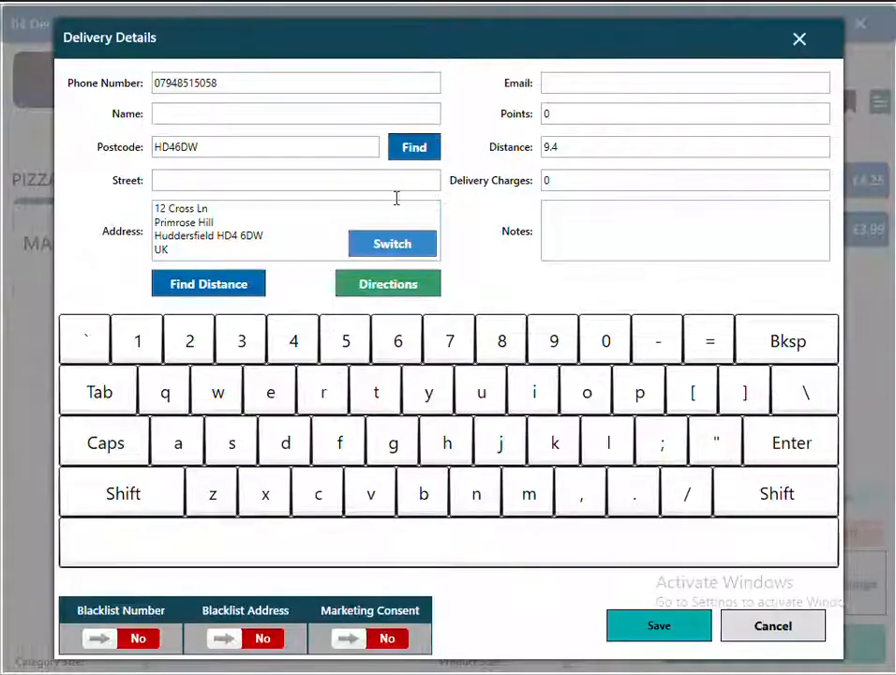
left_click(384, 294)
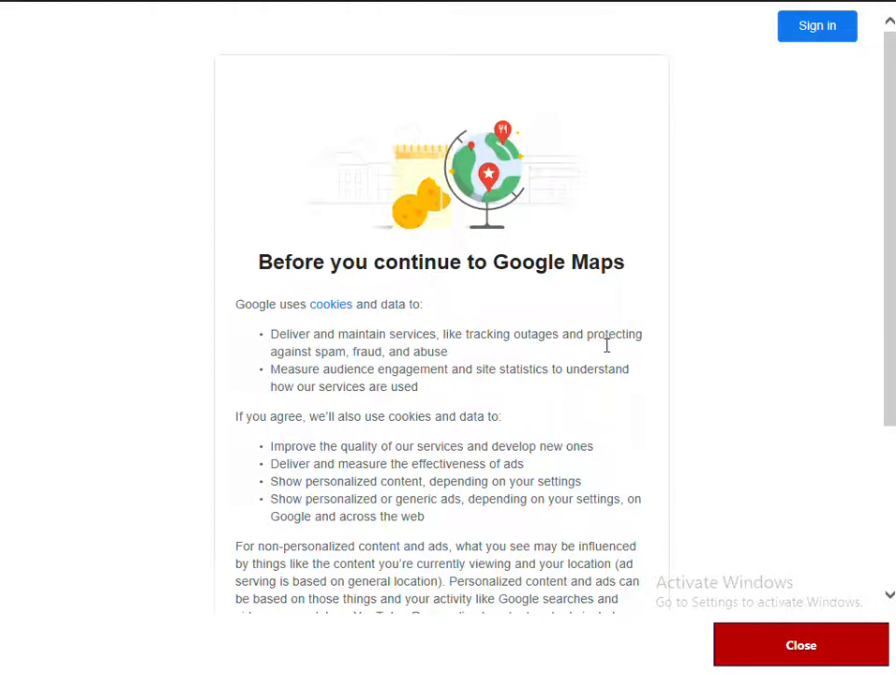
scroll(607, 345, "down", 3)
left_click(497, 528)
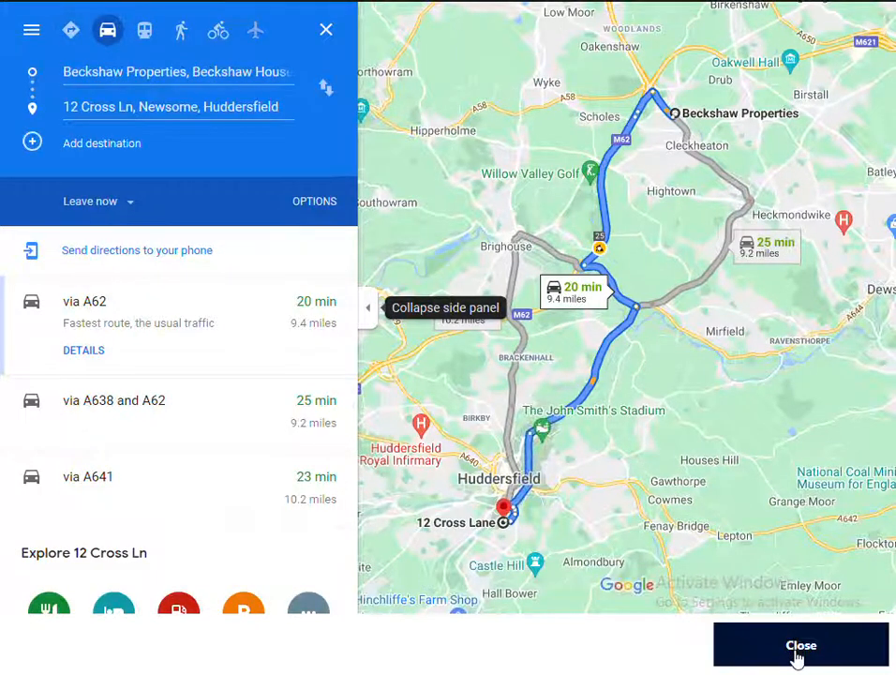
left_click(796, 658)
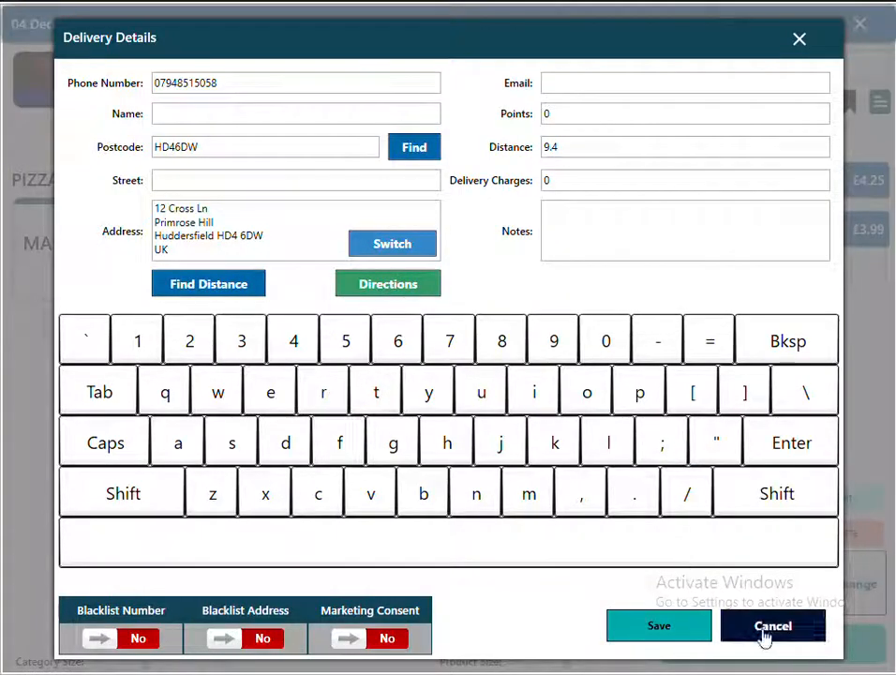
Leave the delivery details unchanged and discard the two-pizza order.
left_click(765, 637)
left_click(861, 26)
left_click(452, 393)
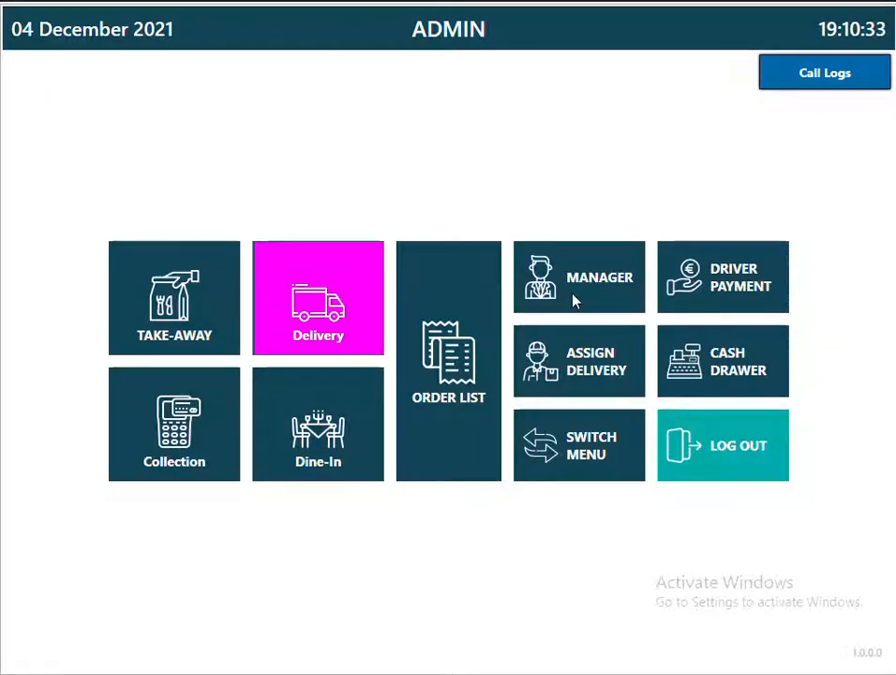
Add driver AHMED in the Drivers list as on duty with a password.
left_click(576, 245)
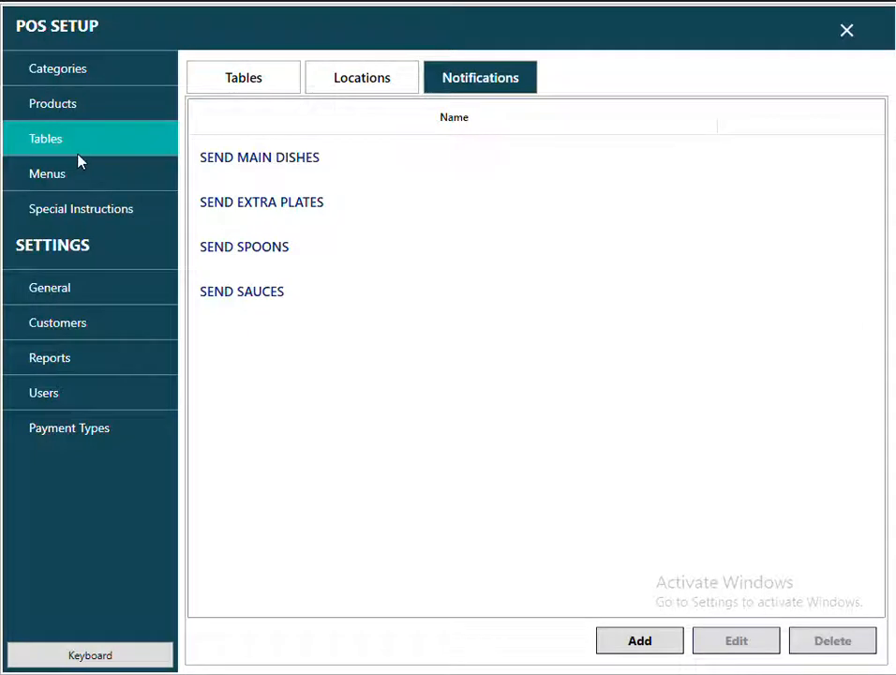
left_click(47, 394)
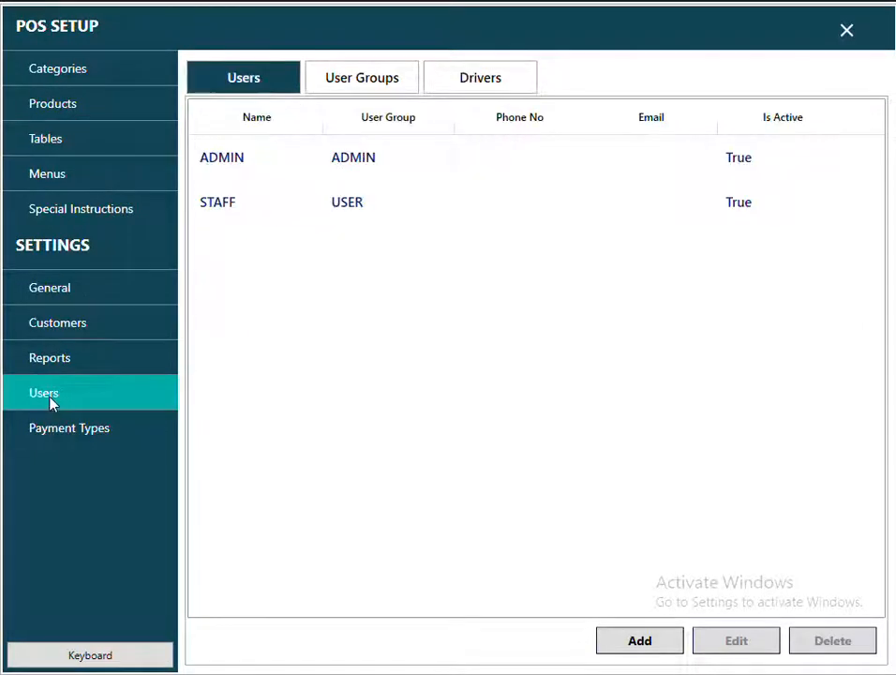
left_click(475, 86)
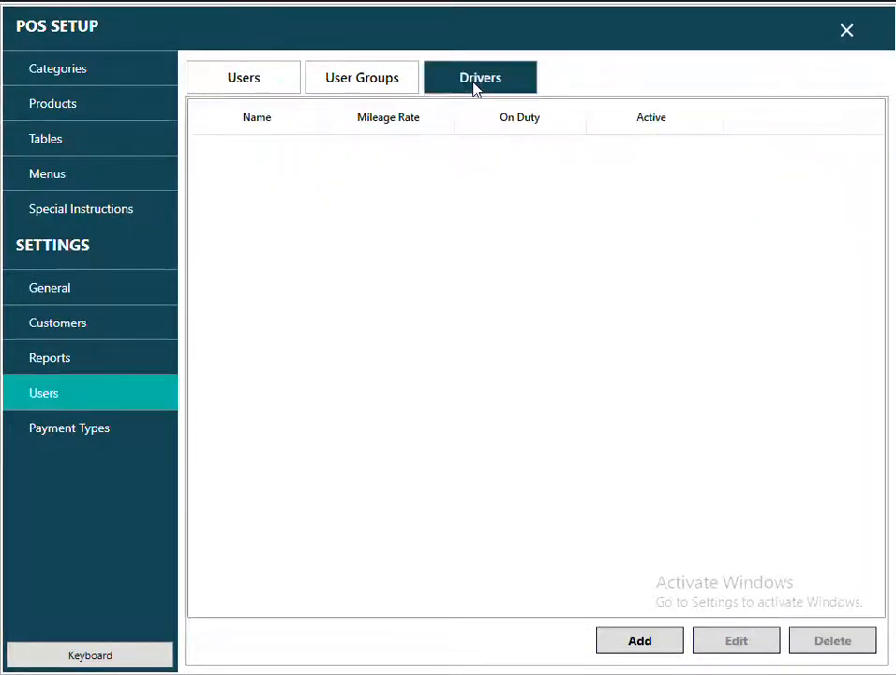
left_click(640, 641)
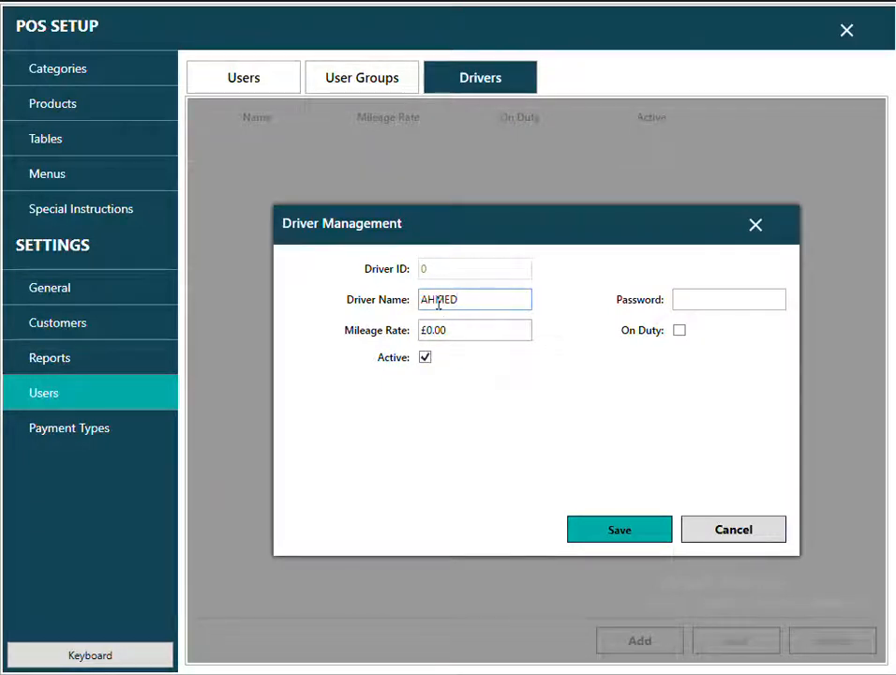
key("Tab")
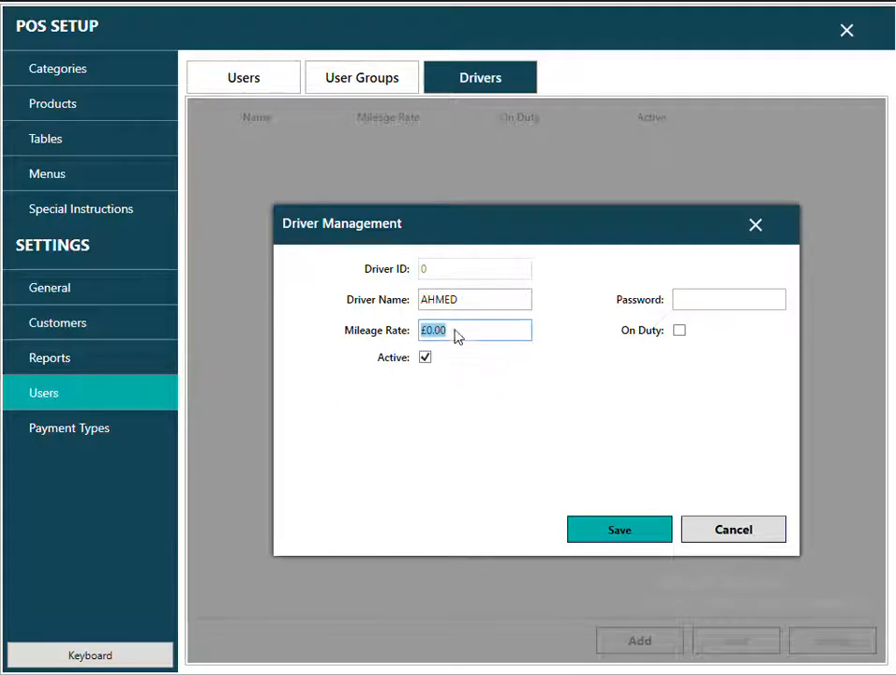
left_click(678, 332)
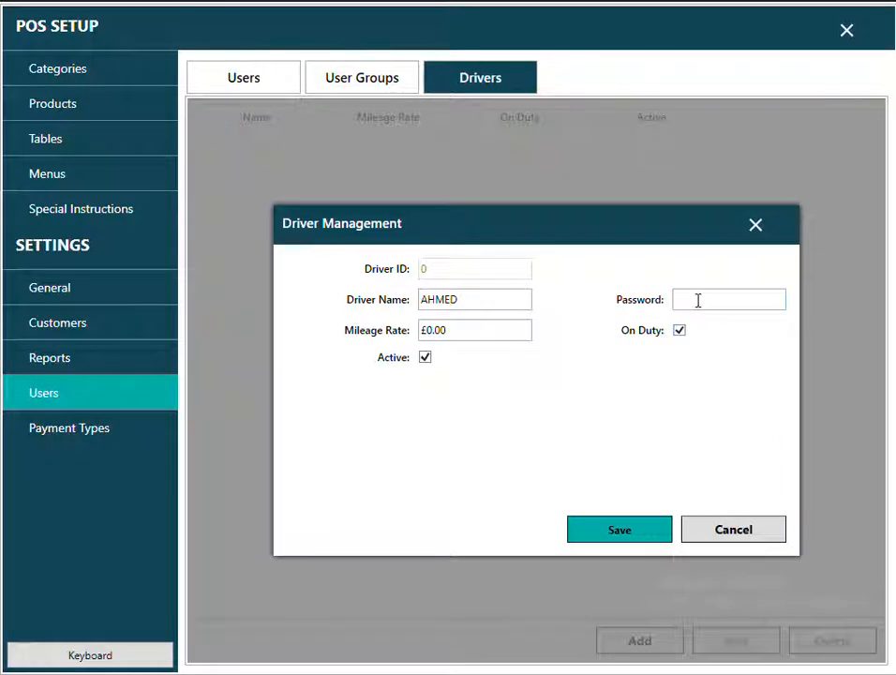
left_click(698, 300)
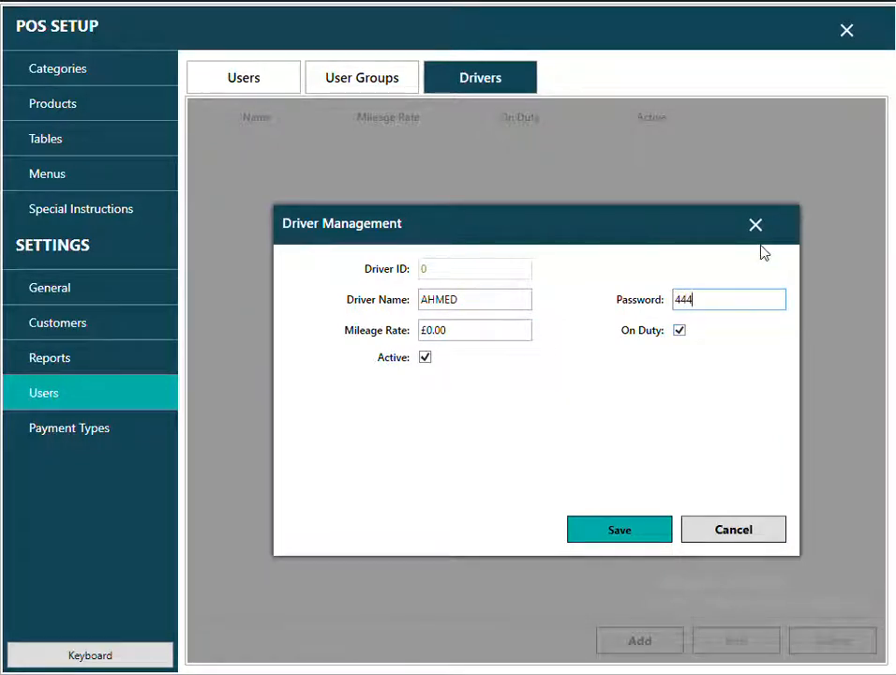
type("4444")
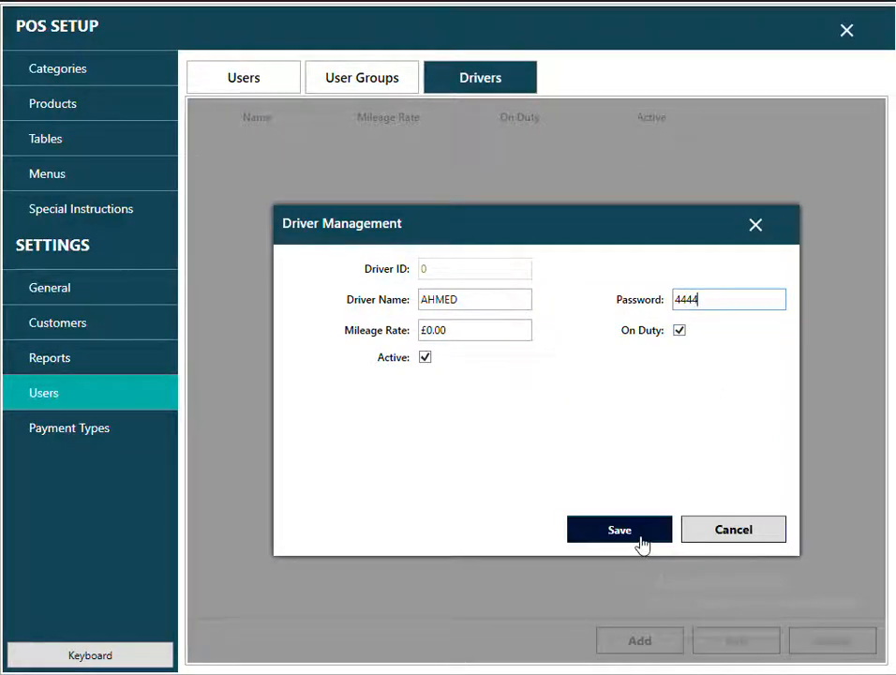
left_click(643, 543)
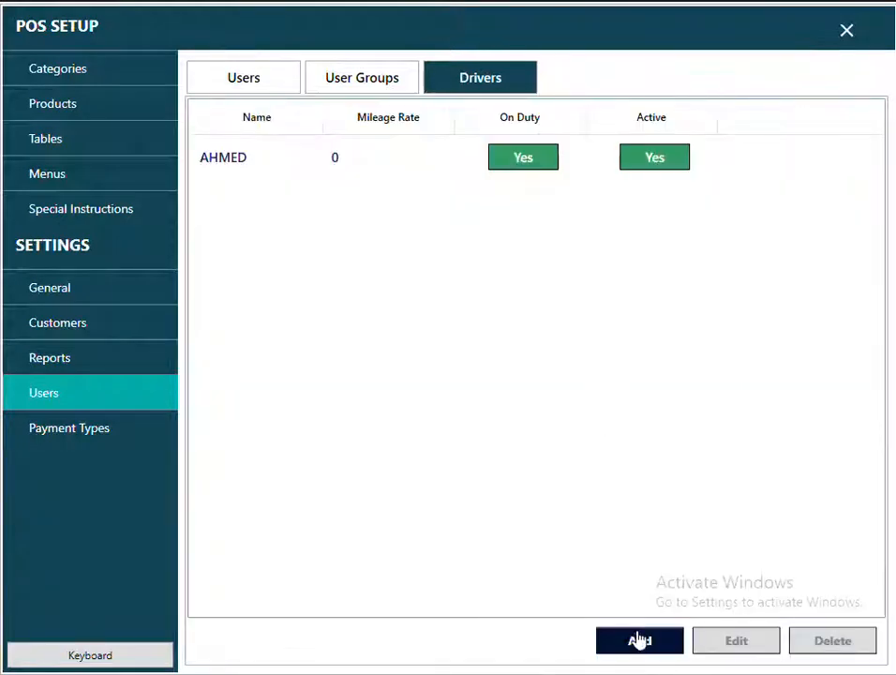
Add a second driver, JOHN, with his own password, then close POS Setup.
left_click(639, 641)
left_click(455, 298)
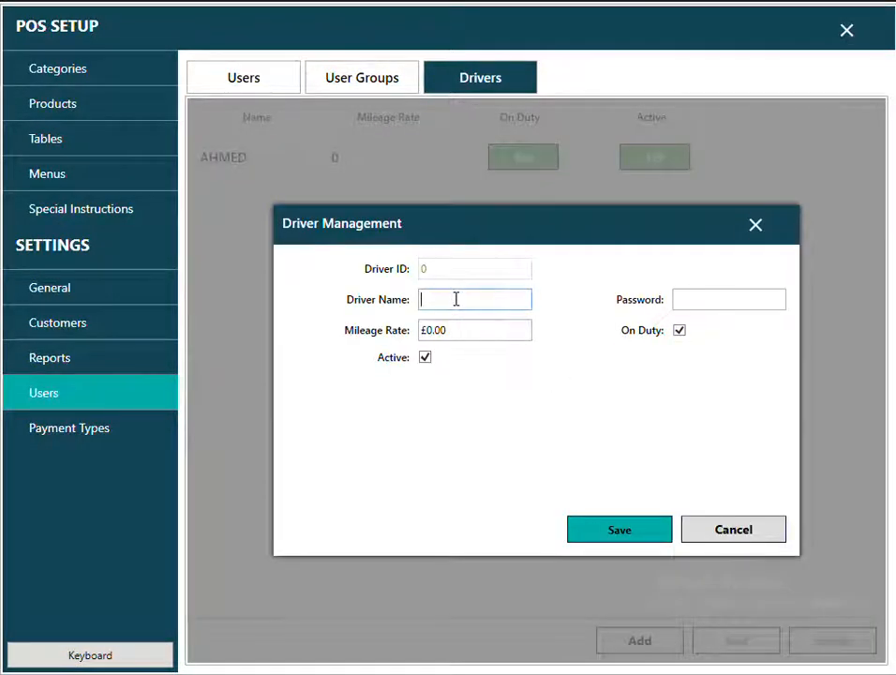
type("JOHN")
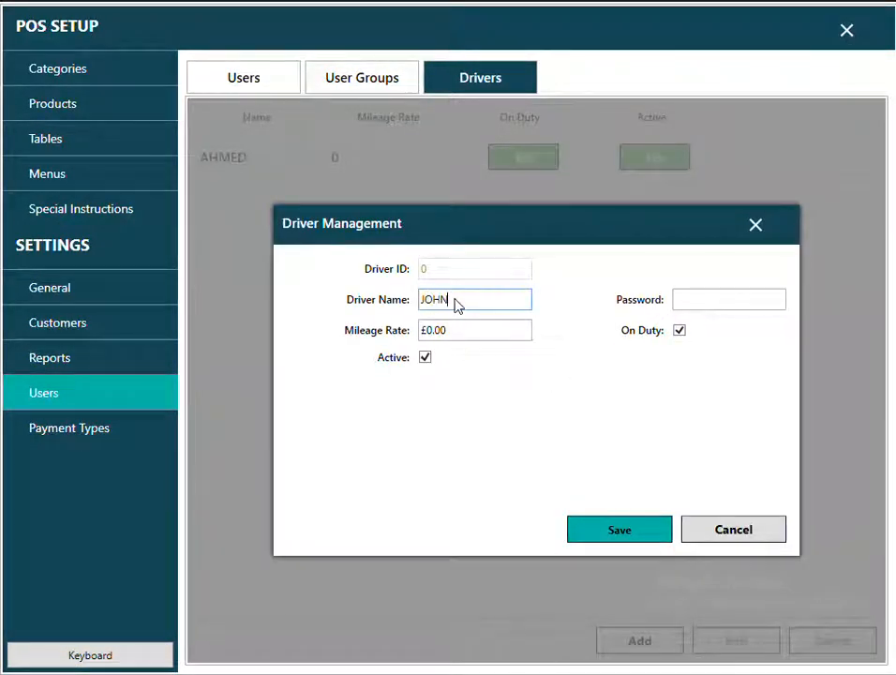
left_click(736, 300)
type("5555")
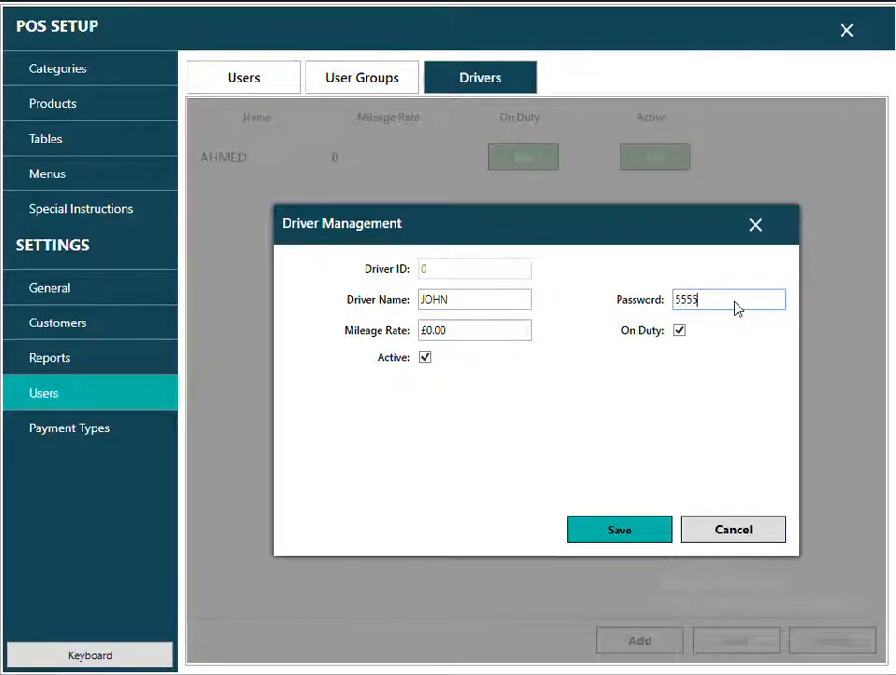
left_click(627, 538)
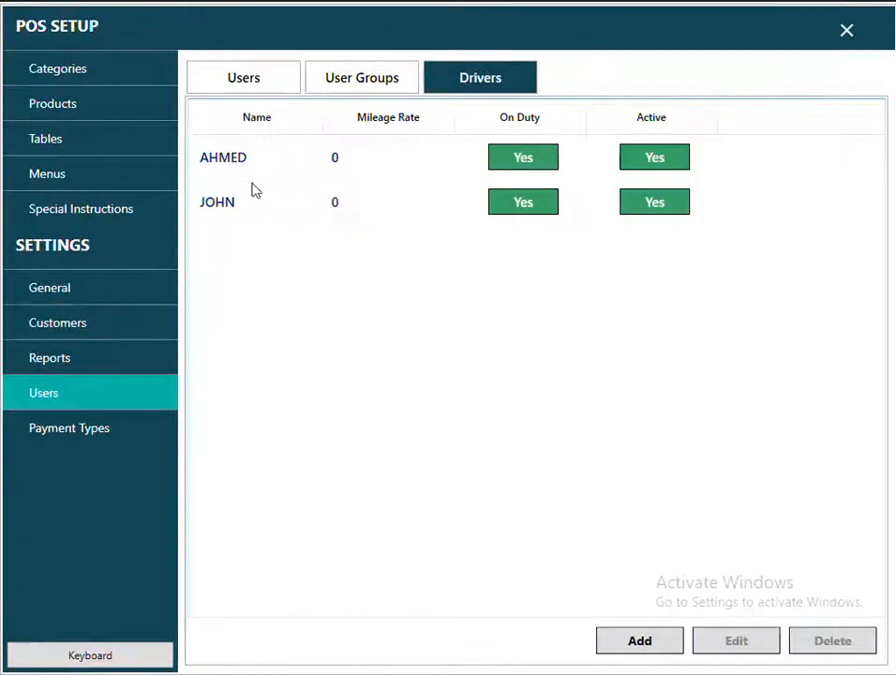
left_click(847, 30)
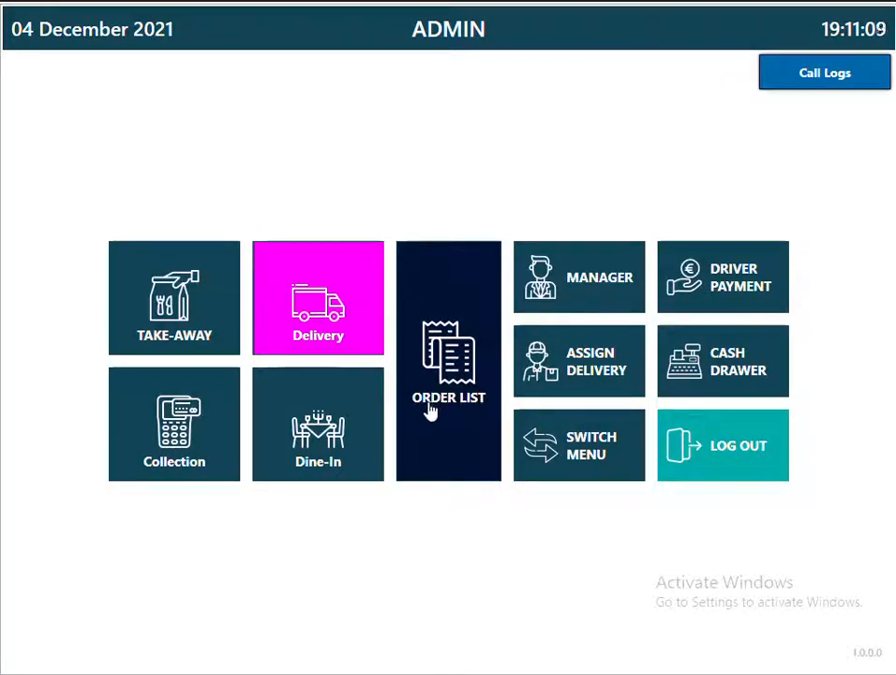
Review delivery orders 19 and 27 in today's Order List.
left_click(431, 412)
left_click(419, 544)
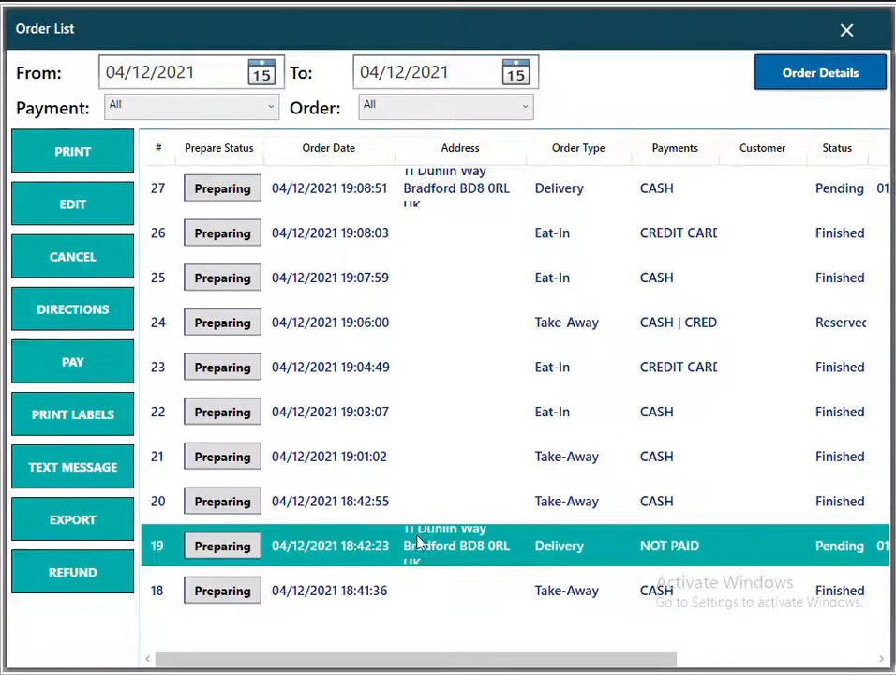
left_click(462, 193)
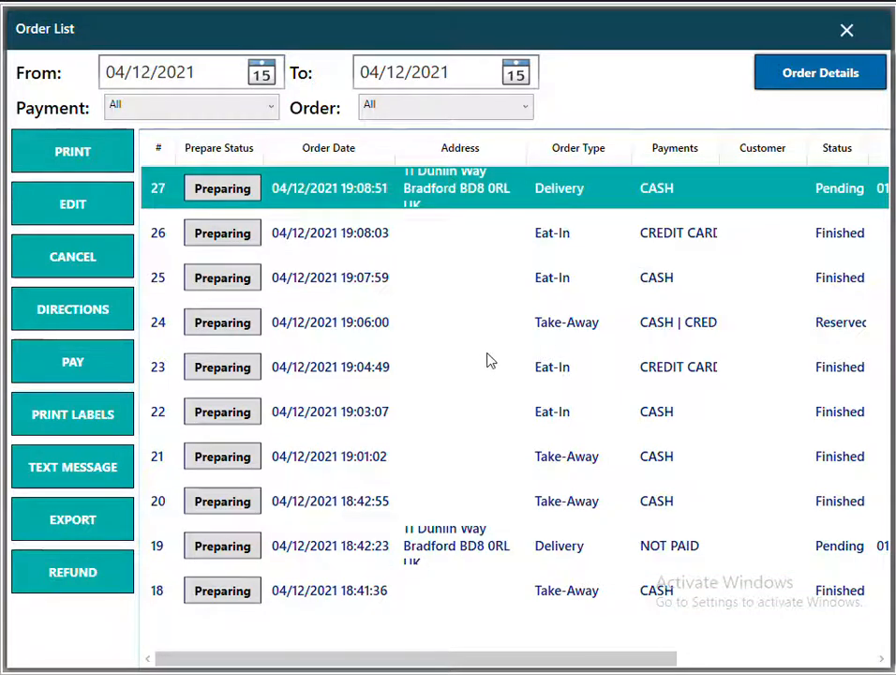
left_click(847, 29)
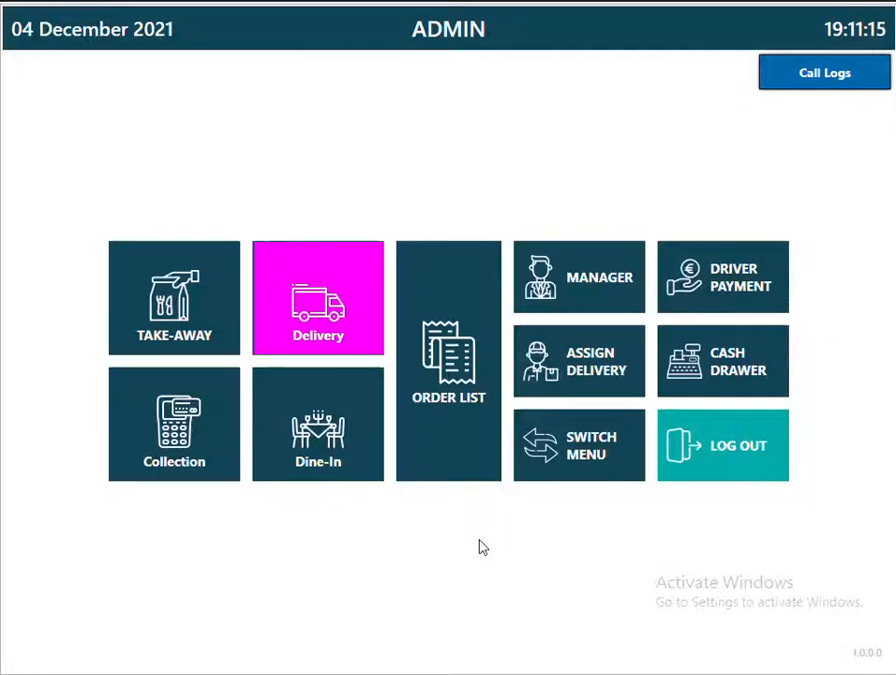
Assign one pending delivery to AHMED and the other to JOHN, then review driver payments.
left_click(591, 375)
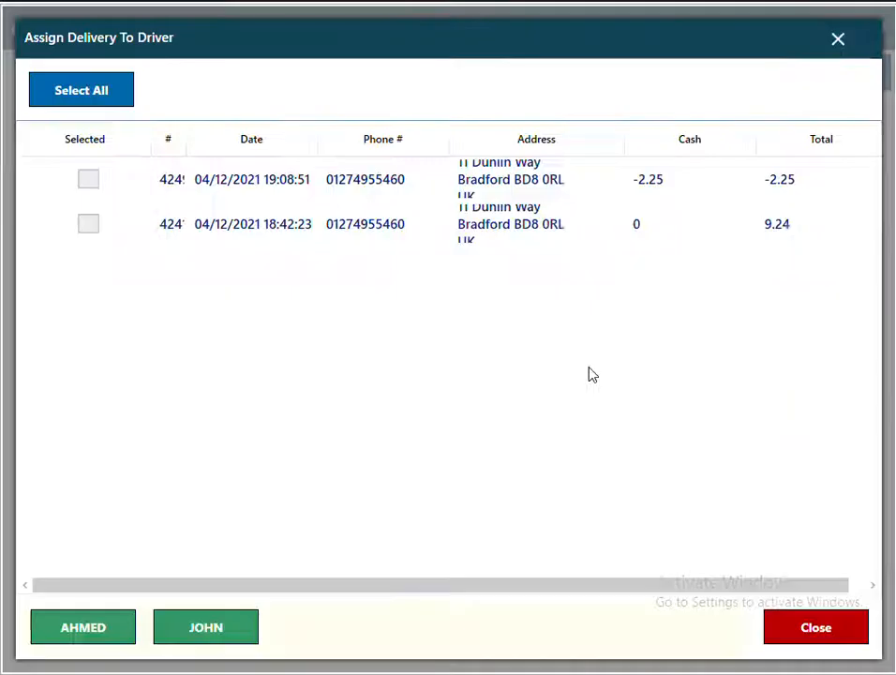
left_click(88, 181)
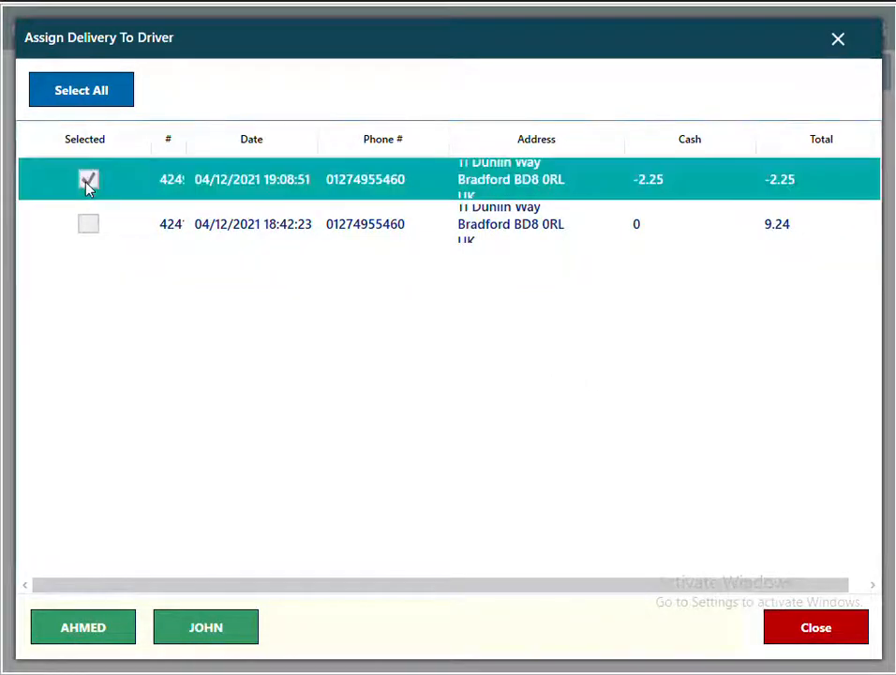
left_click(93, 628)
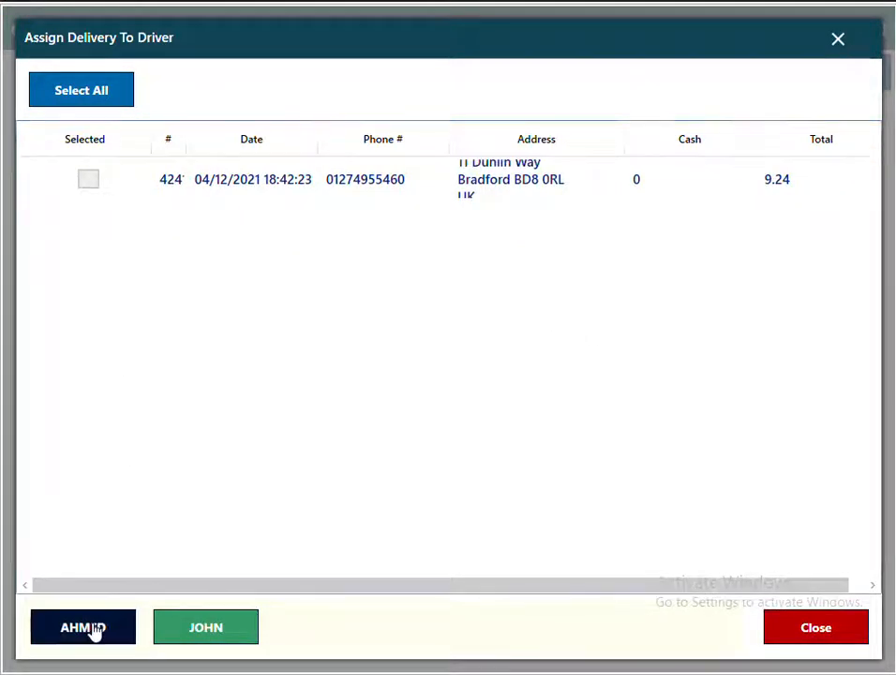
left_click(88, 180)
left_click(212, 638)
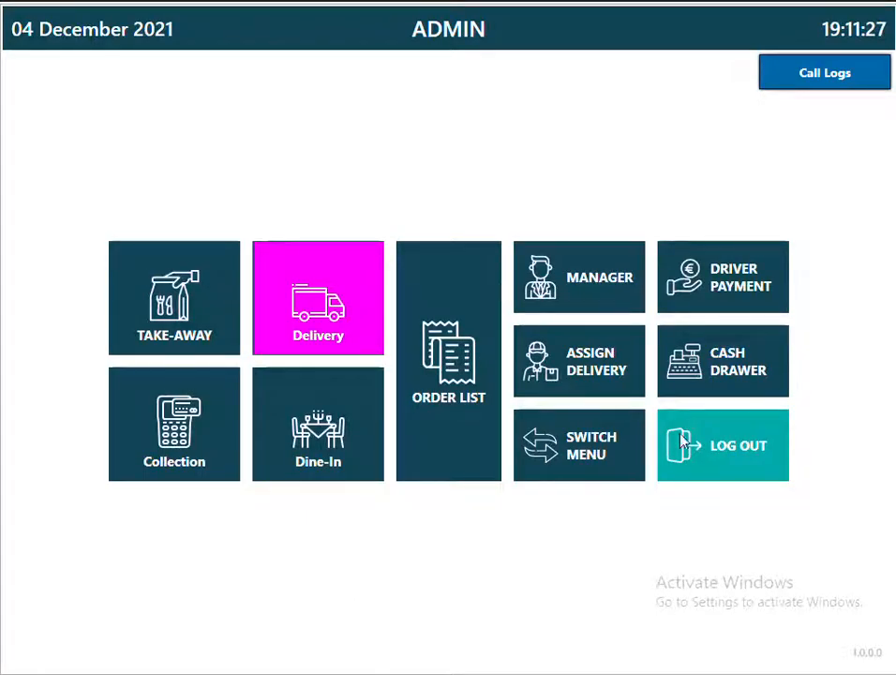
left_click(717, 296)
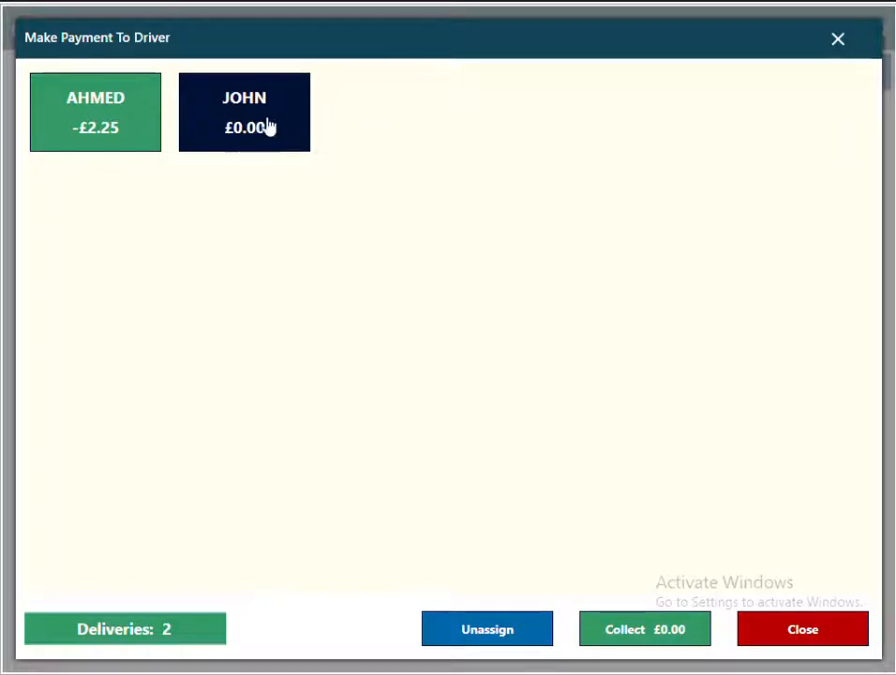
left_click(842, 39)
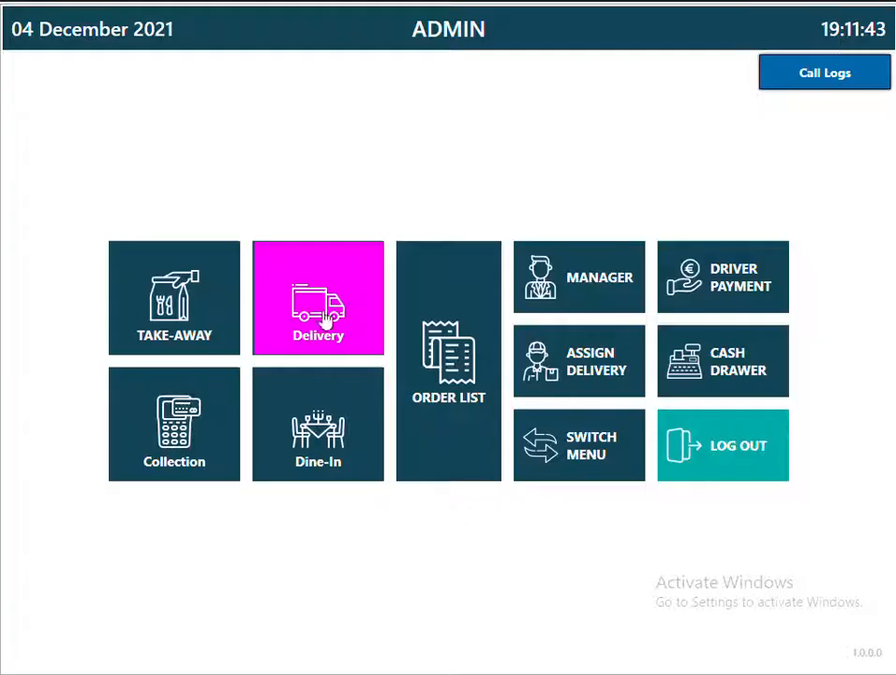
Start a delivery order and enter the customer's phone number, postcode and house number.
left_click(336, 332)
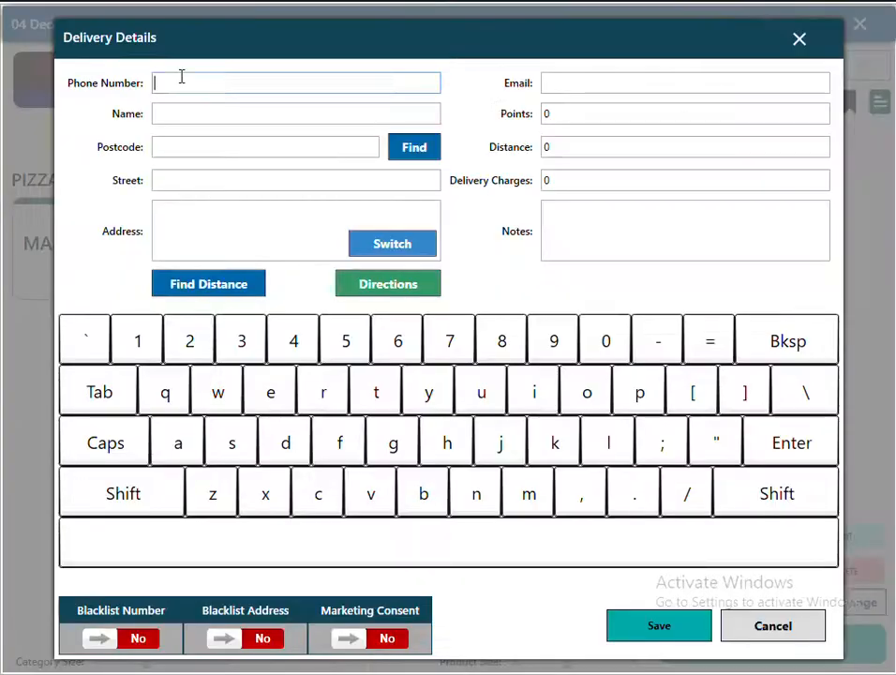
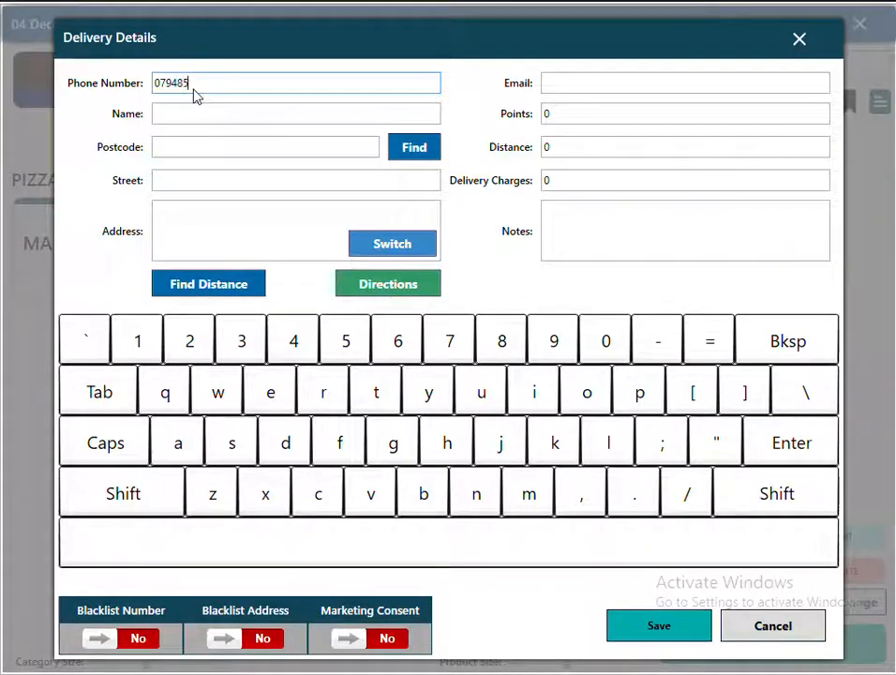
left_click(235, 145)
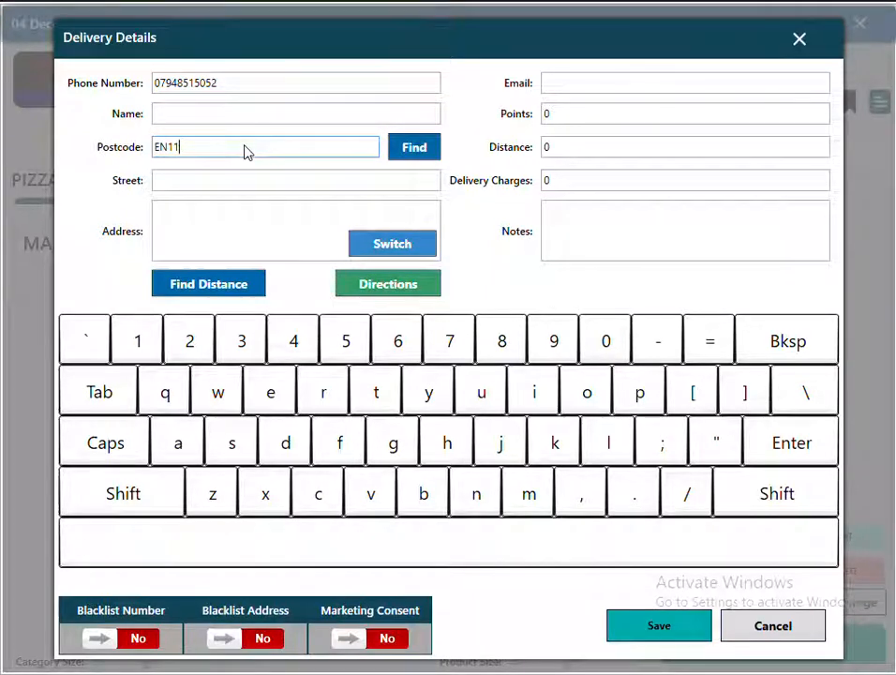
left_click(422, 155)
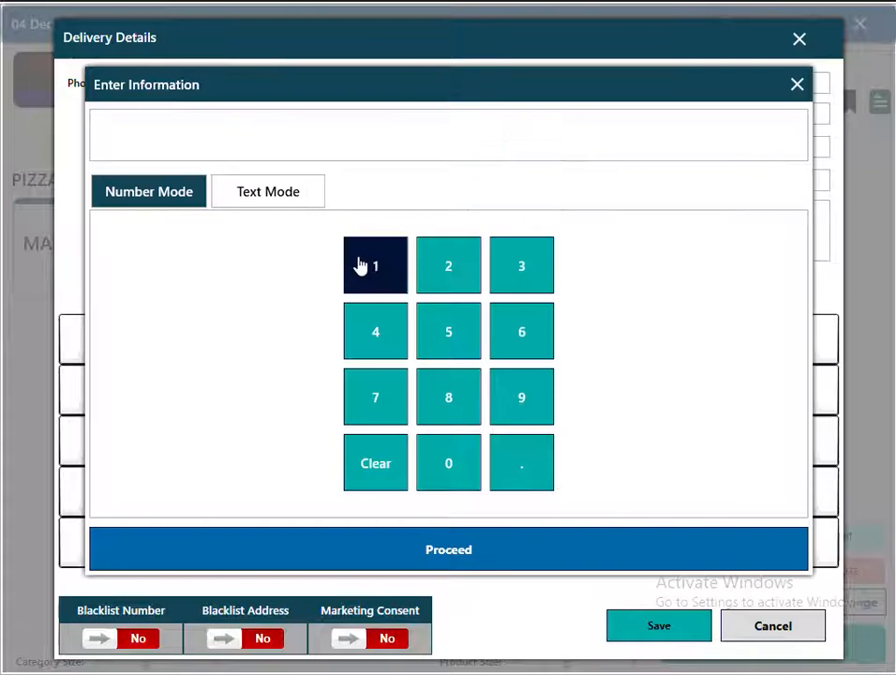
double_click(360, 267)
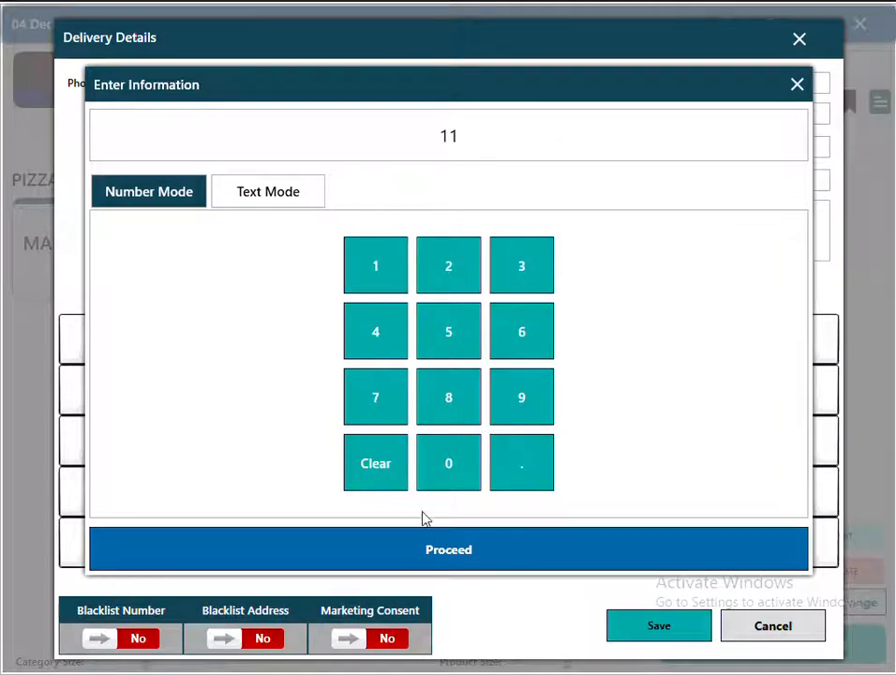
left_click(448, 549)
left_click(627, 636)
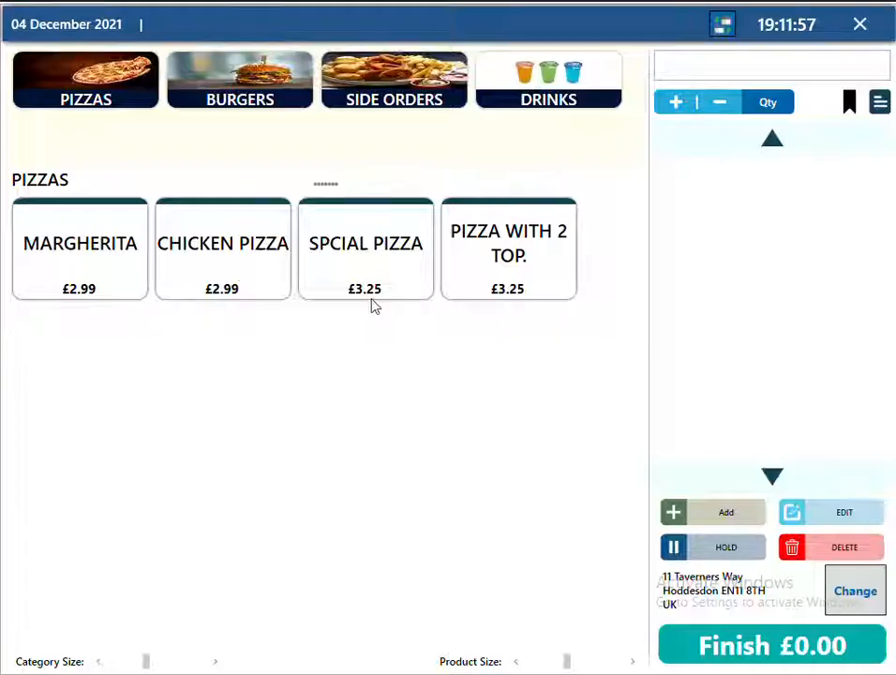
Add a 10" Margherita, a 12" Chicken Pizza and a 12" Spcial Pizza.
left_click(90, 293)
left_click(172, 239)
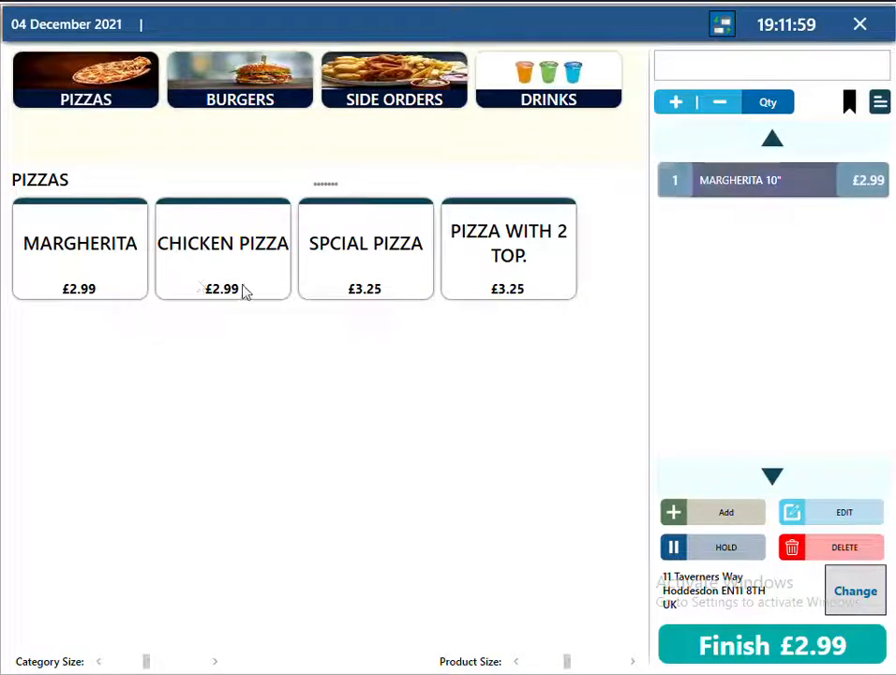
left_click(244, 281)
left_click(312, 210)
left_click(368, 282)
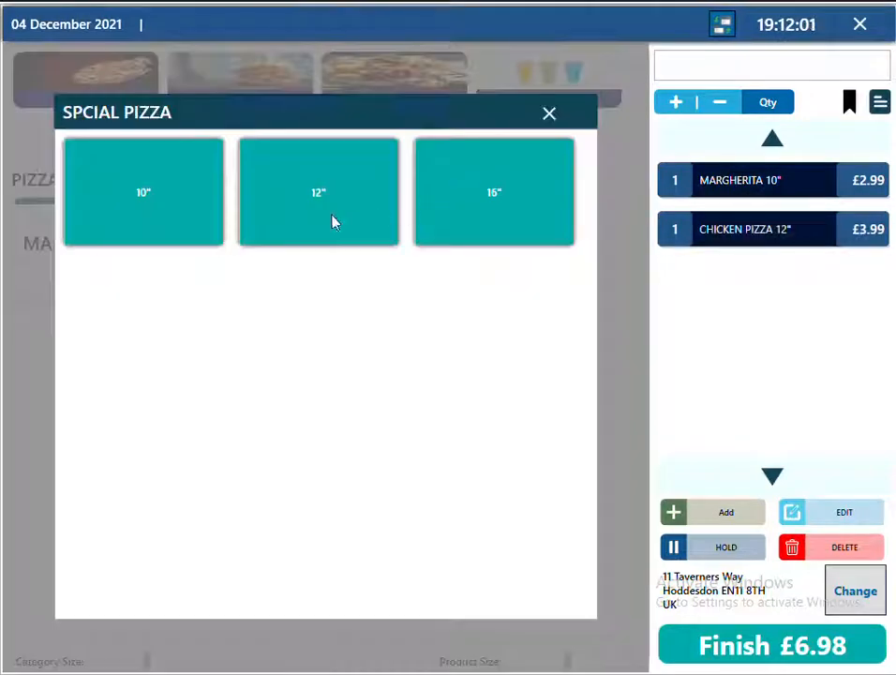
left_click(332, 221)
Finish the £13.23 order and record it as NOT PAID.
left_click(792, 658)
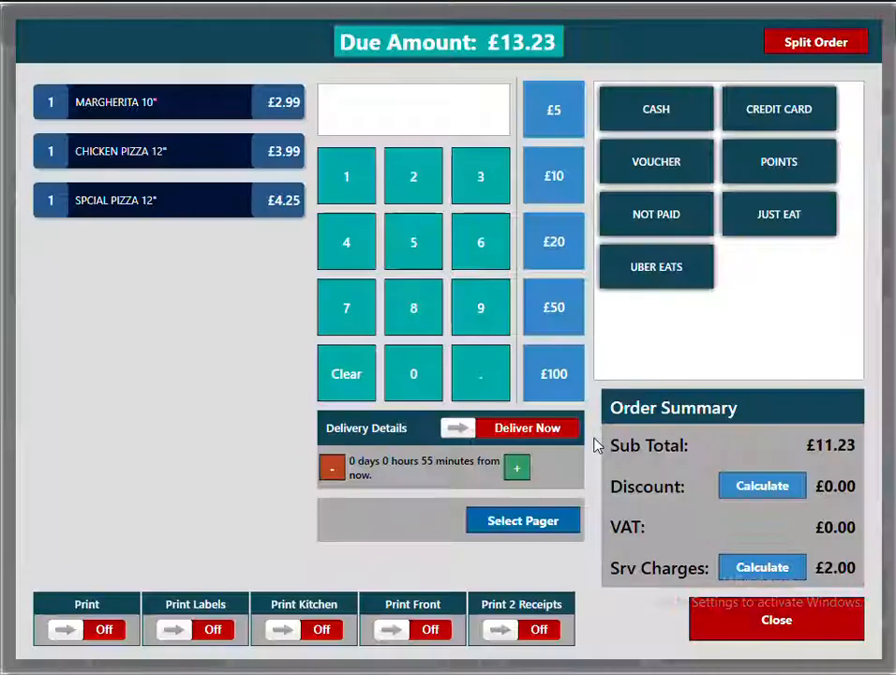
left_click(654, 223)
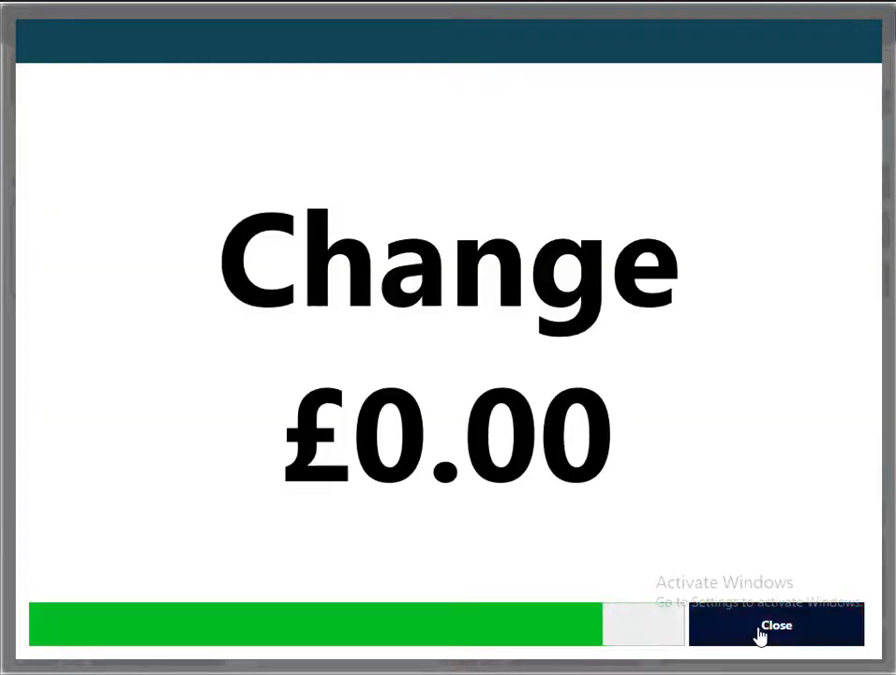
left_click(761, 631)
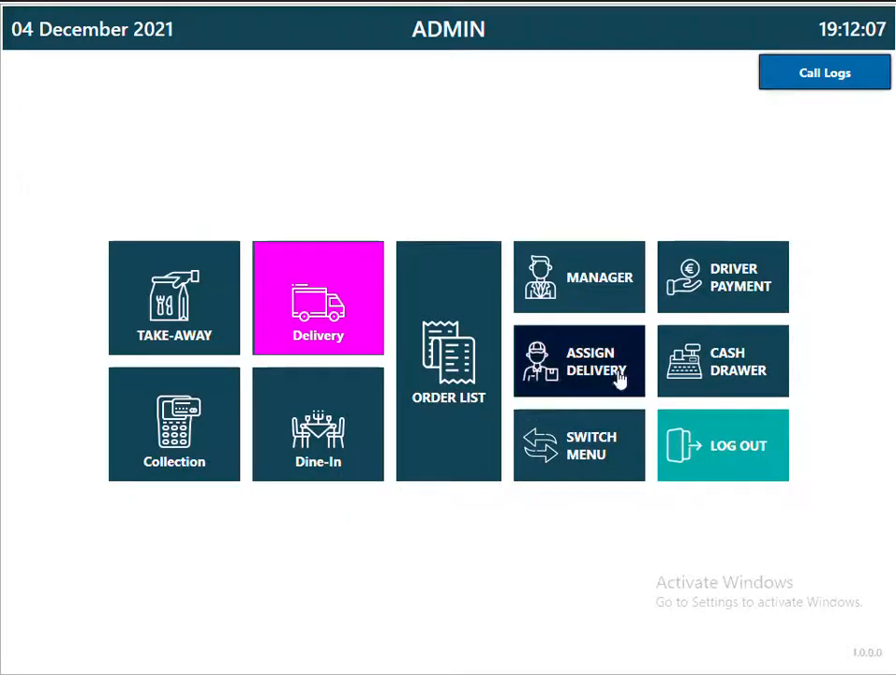
Assign the Hoddesdon delivery order to driver JOHN.
left_click(618, 379)
left_click(90, 180)
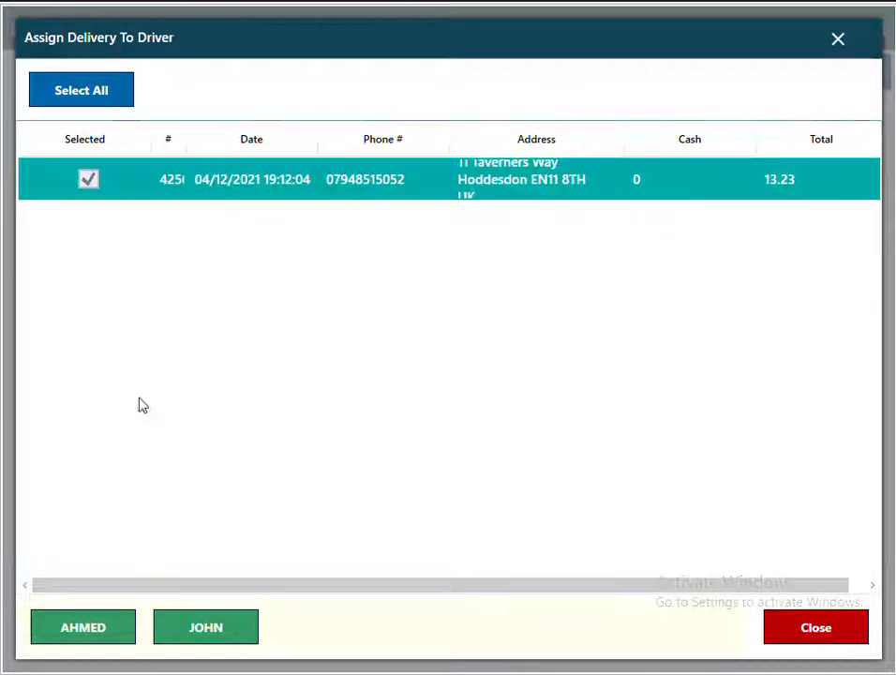
left_click(224, 632)
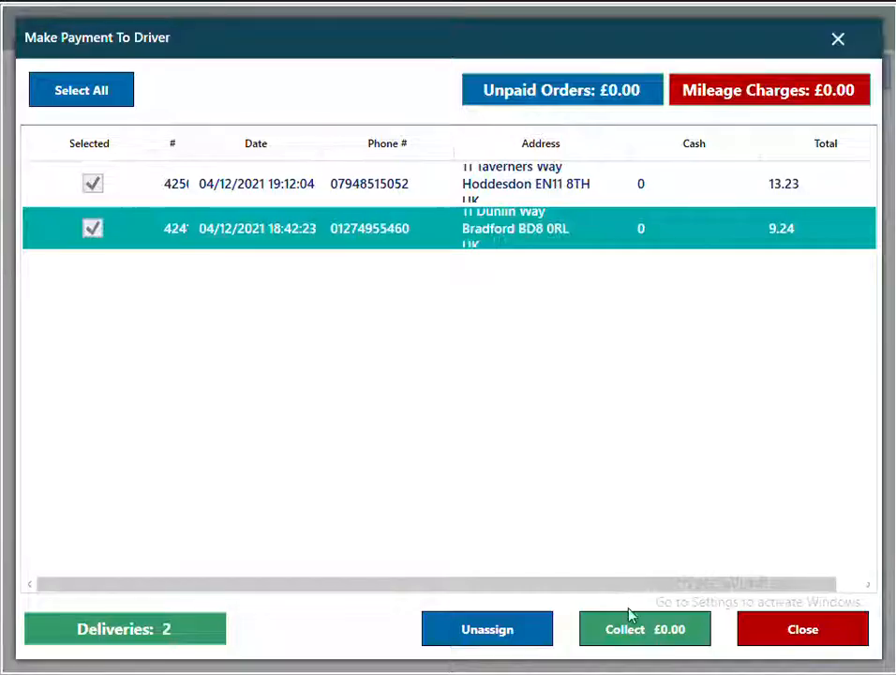
Collect JOHN's delivery payments and check AHMED's -£2.25 balance.
left_click(636, 636)
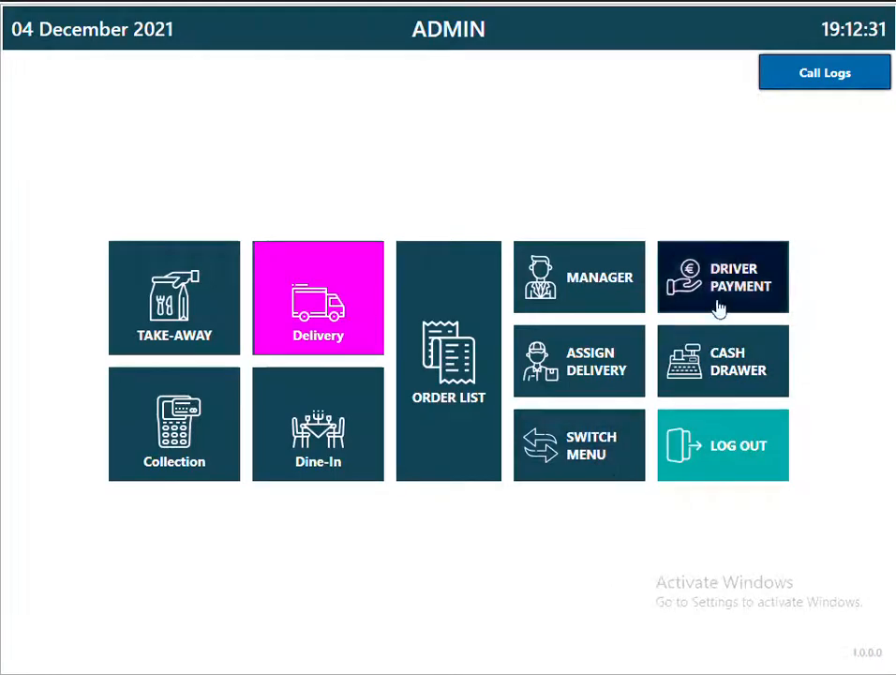
left_click(717, 253)
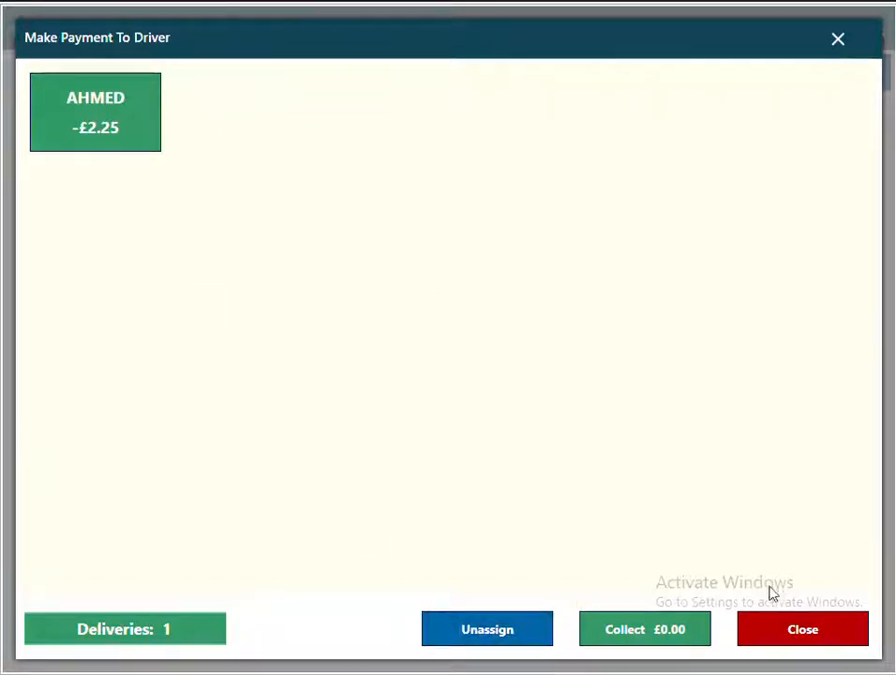
left_click(796, 627)
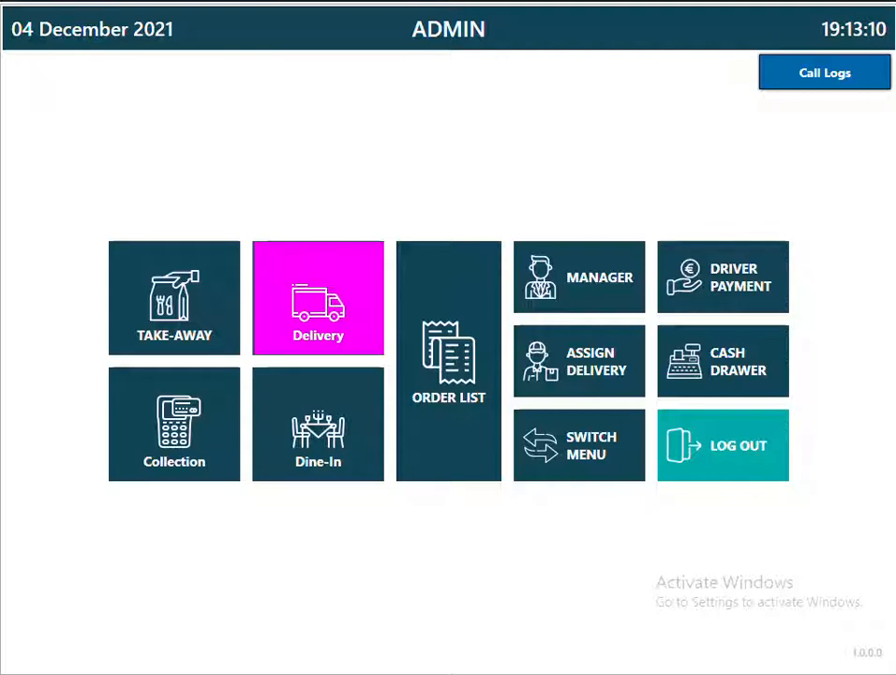
left_click(570, 292)
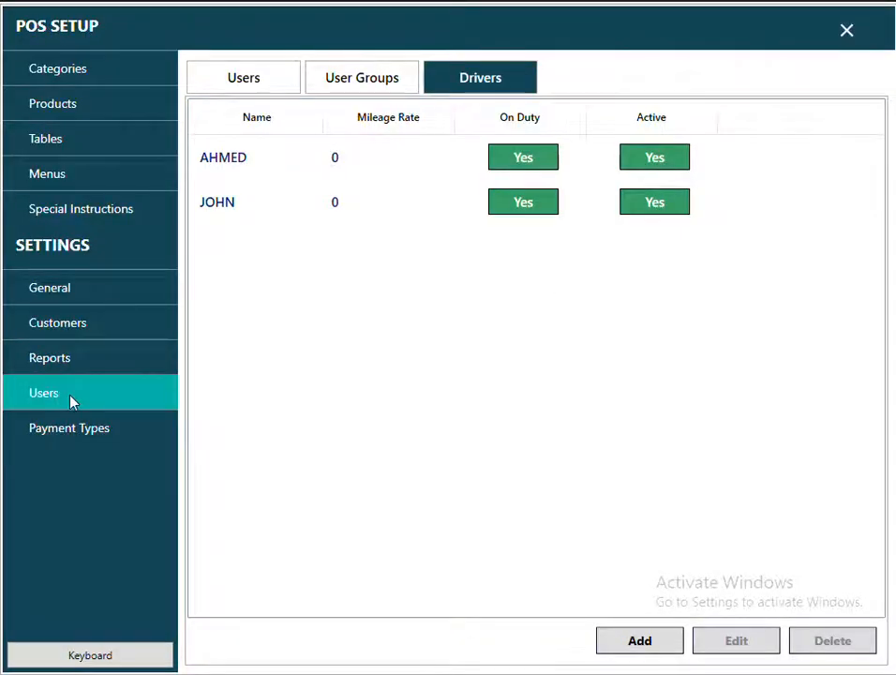
Select the USER group in User Groups and open its permissions for editing.
left_click(242, 83)
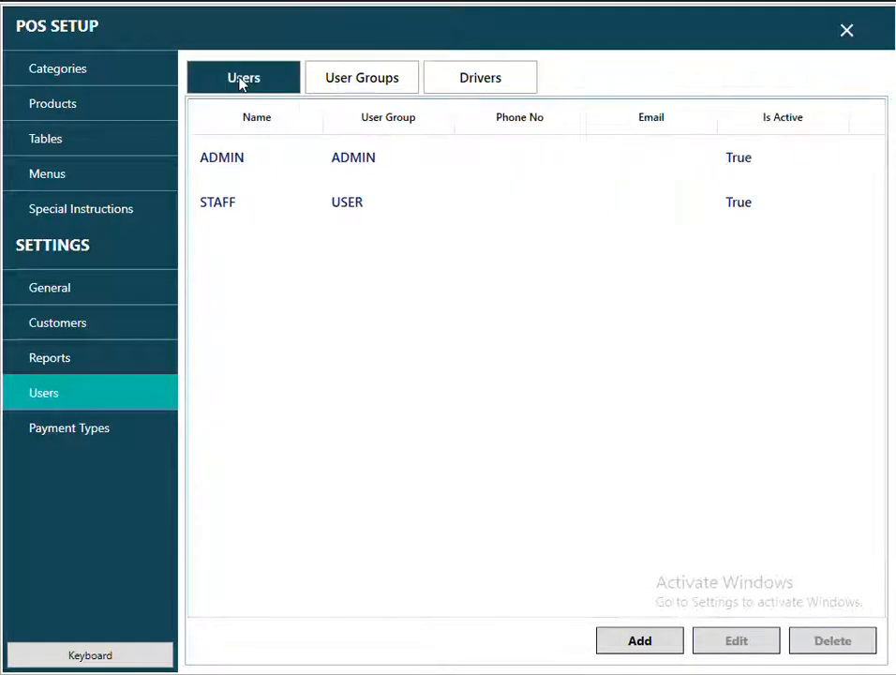
left_click(366, 87)
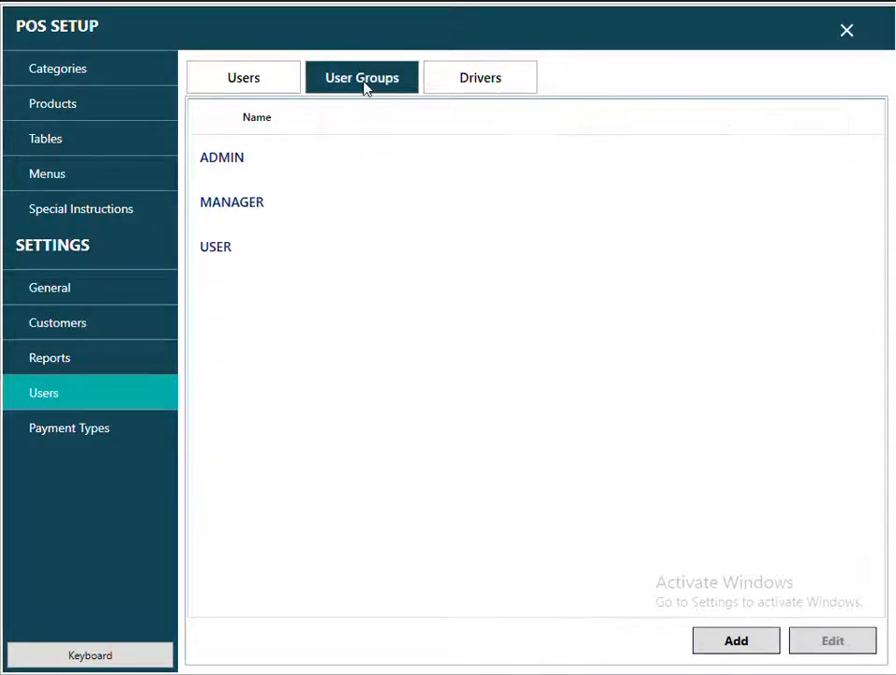
left_click(226, 164)
left_click(228, 206)
left_click(219, 249)
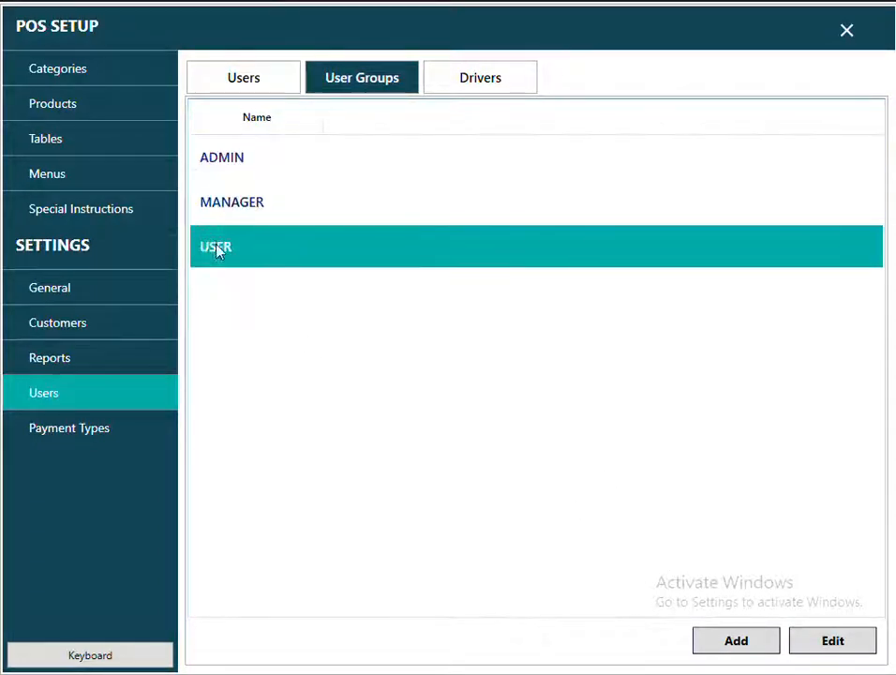
left_click(834, 643)
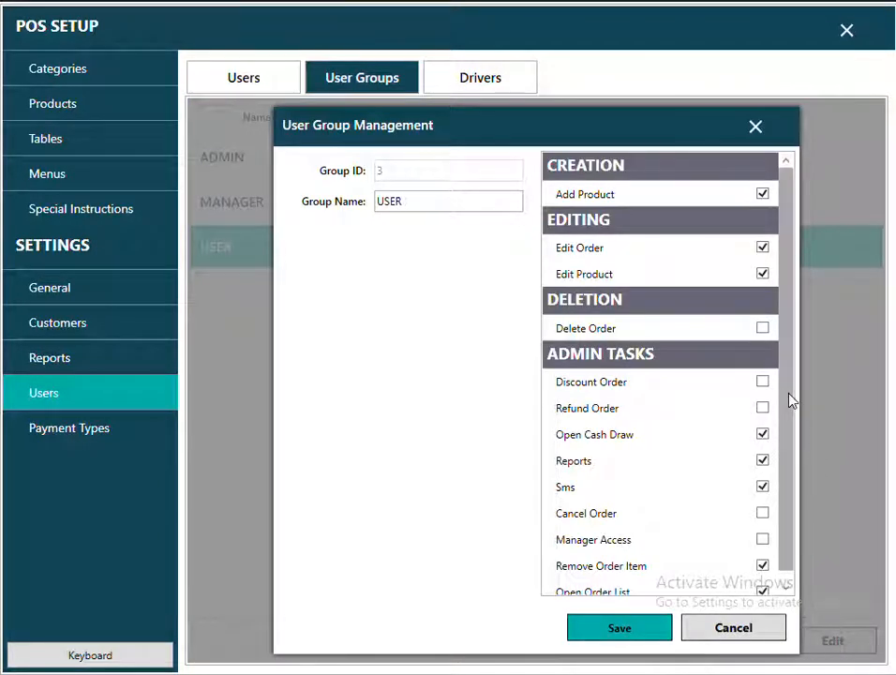
scroll(794, 402, "down", 1)
scroll(792, 366, "up", 1)
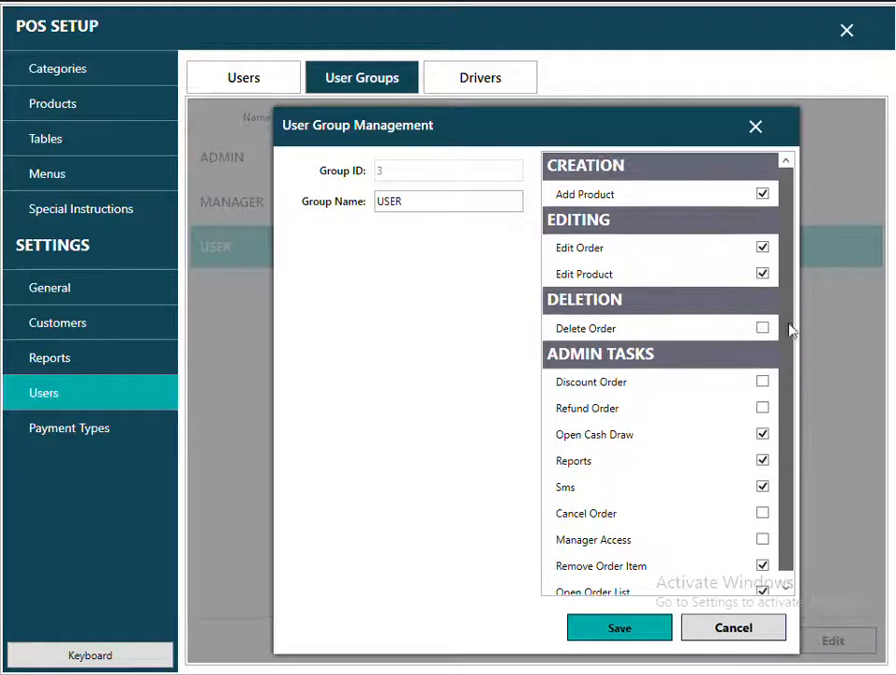
Revoke Add Product, Edit Order, Edit Product, Open Order List and Remove Order Item, then save.
left_click(763, 195)
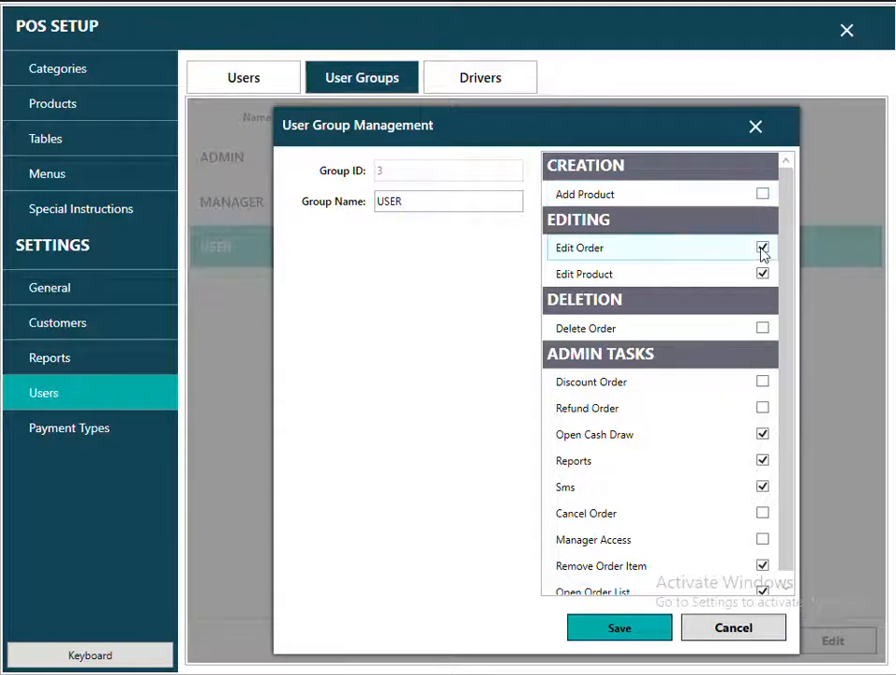
left_click(762, 249)
left_click(762, 276)
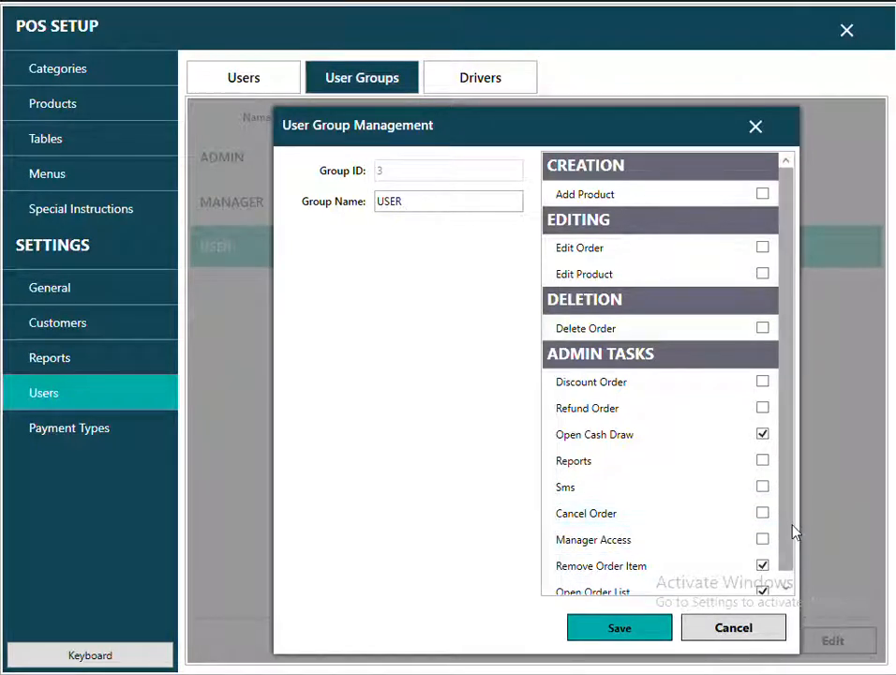
left_click_drag(795, 533, 792, 575)
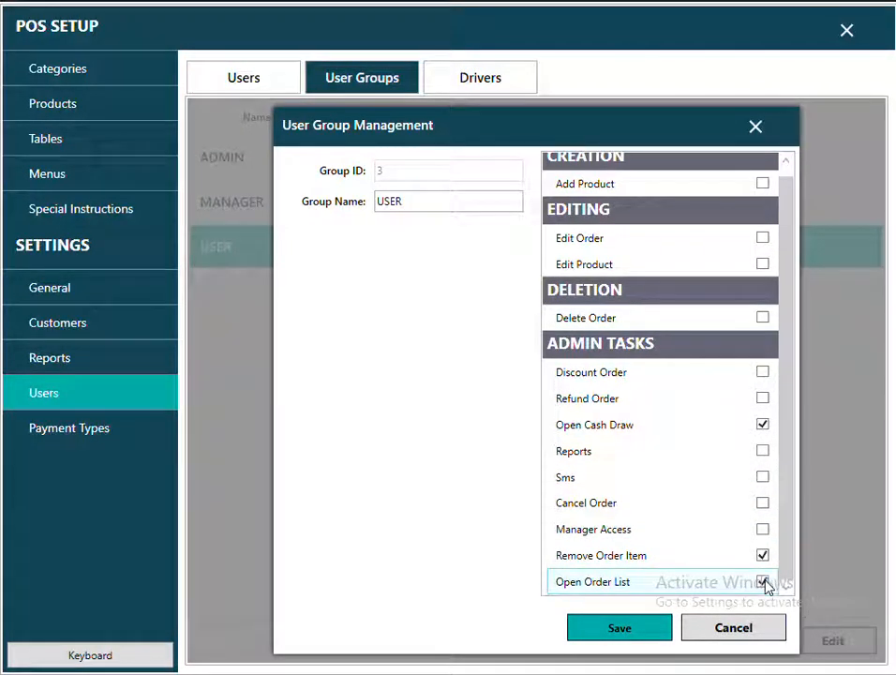
left_click(610, 586)
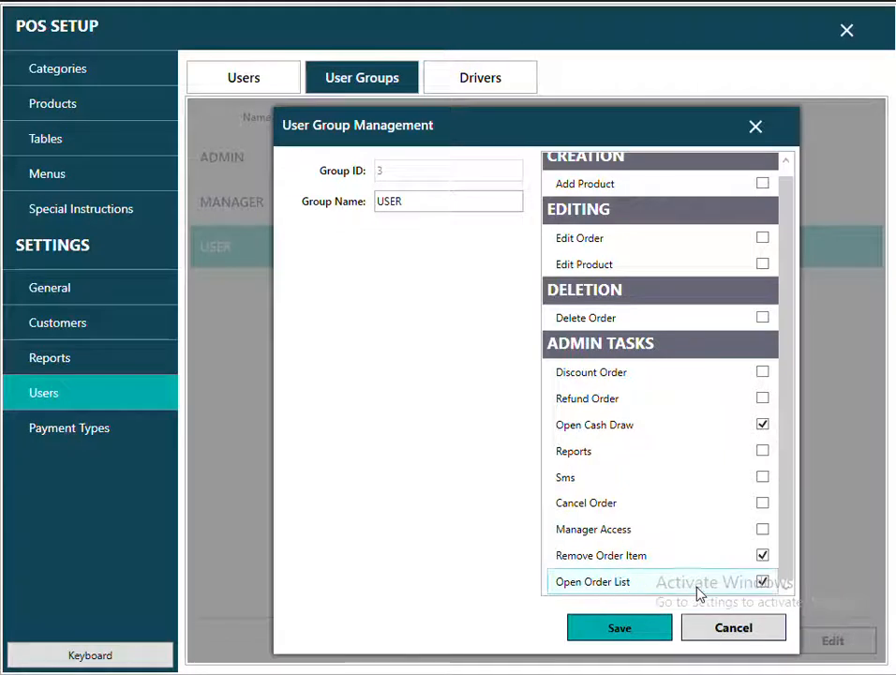
left_click(763, 582)
left_click(762, 556)
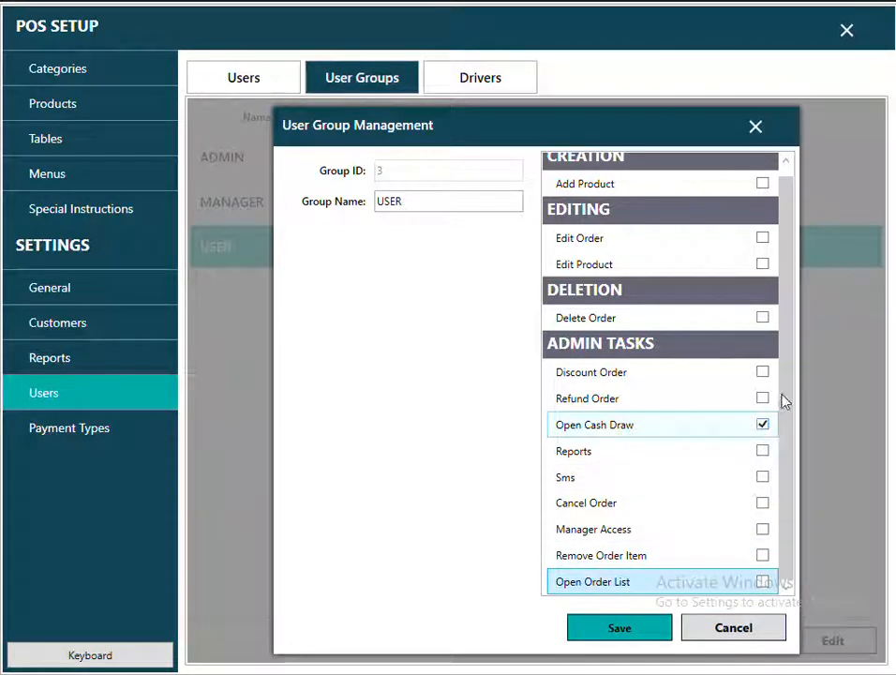
scroll(784, 375, "up", 1)
left_click(640, 636)
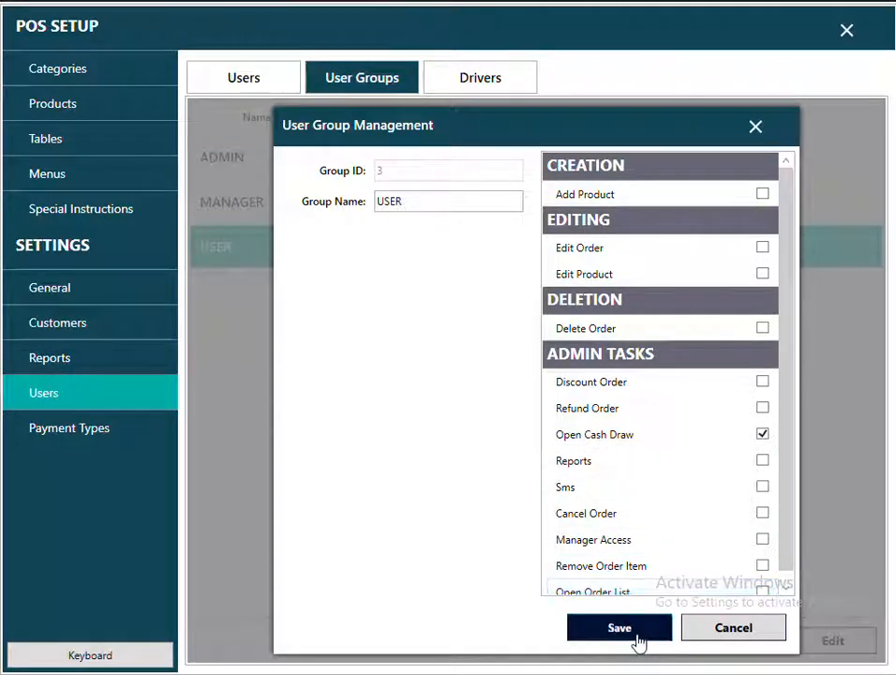
left_click(222, 249)
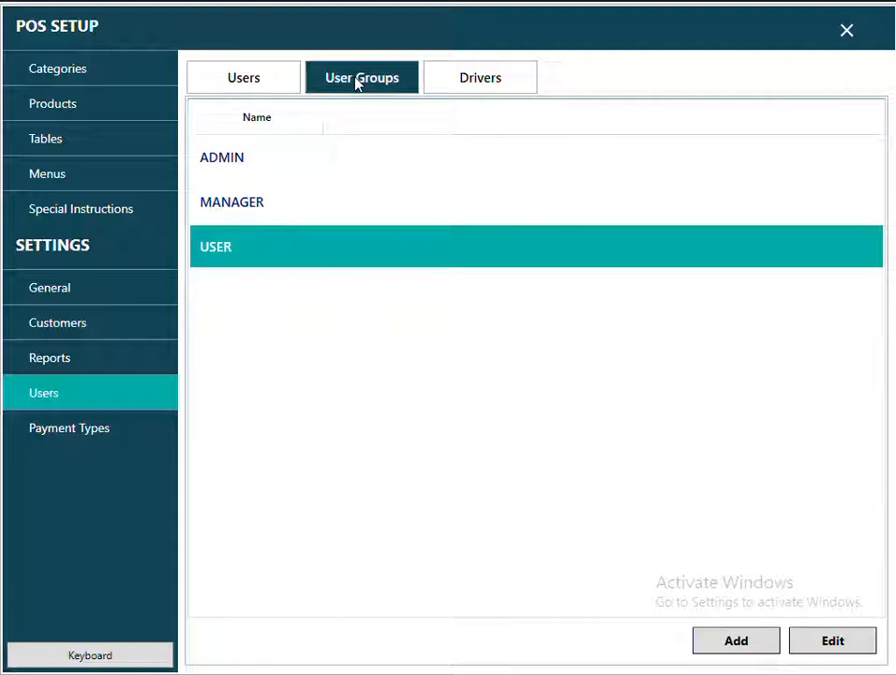
Create user JOHN with a password, in the USER group, marked active.
left_click(215, 77)
left_click(637, 640)
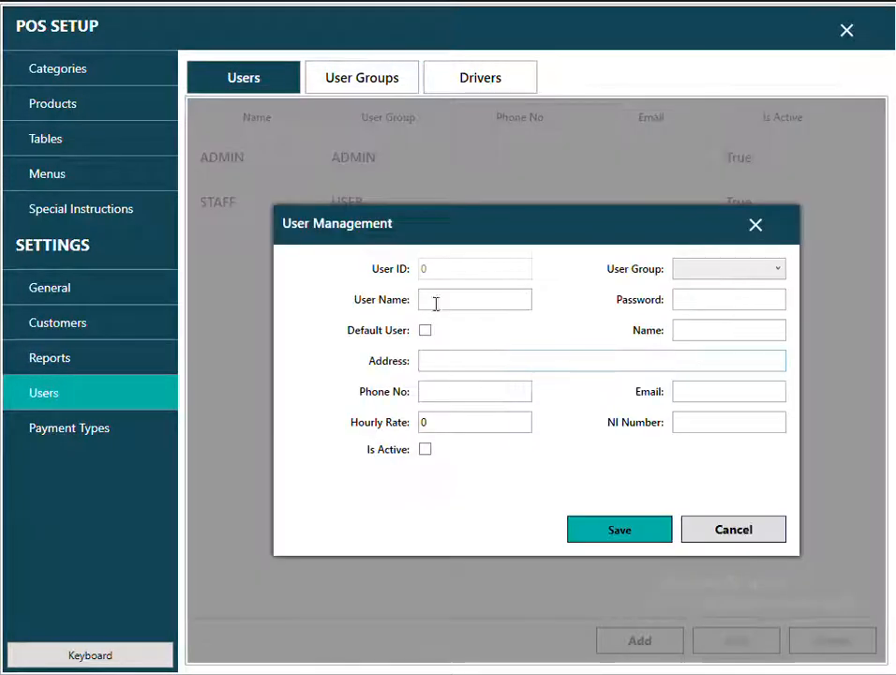
type("JO")
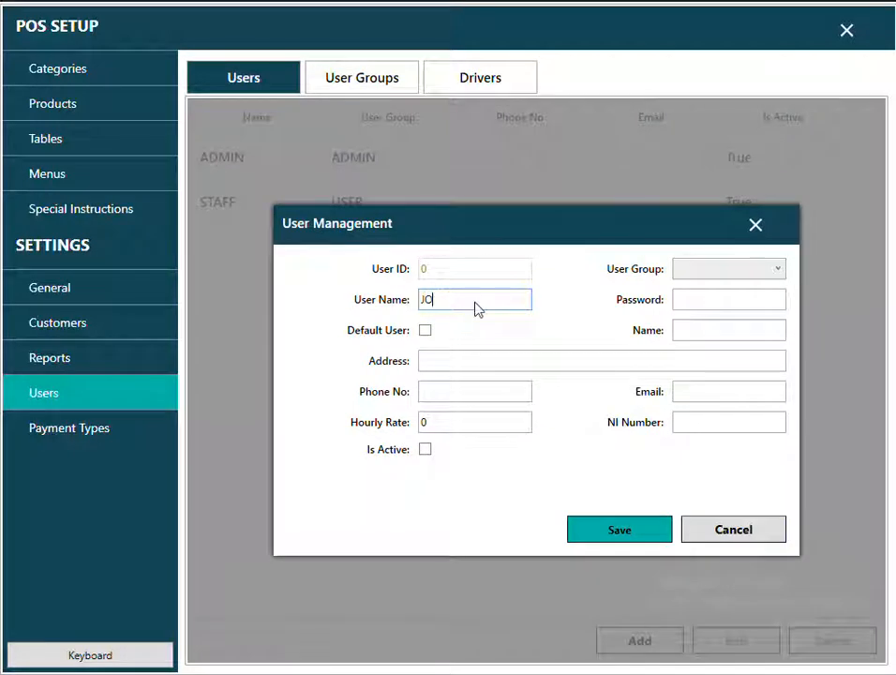
type("HN")
left_click(697, 299)
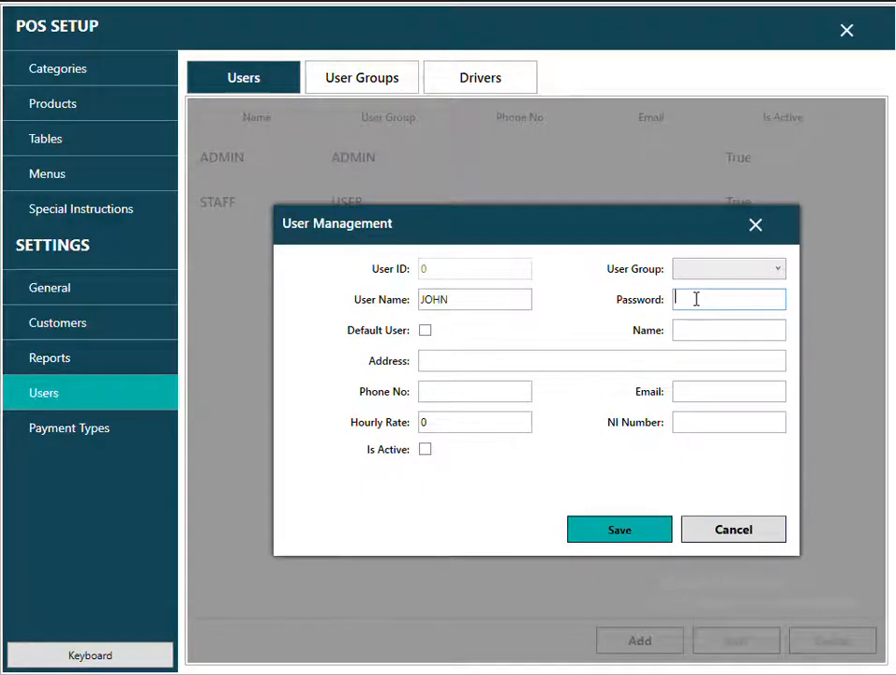
type("••••")
left_click(779, 269)
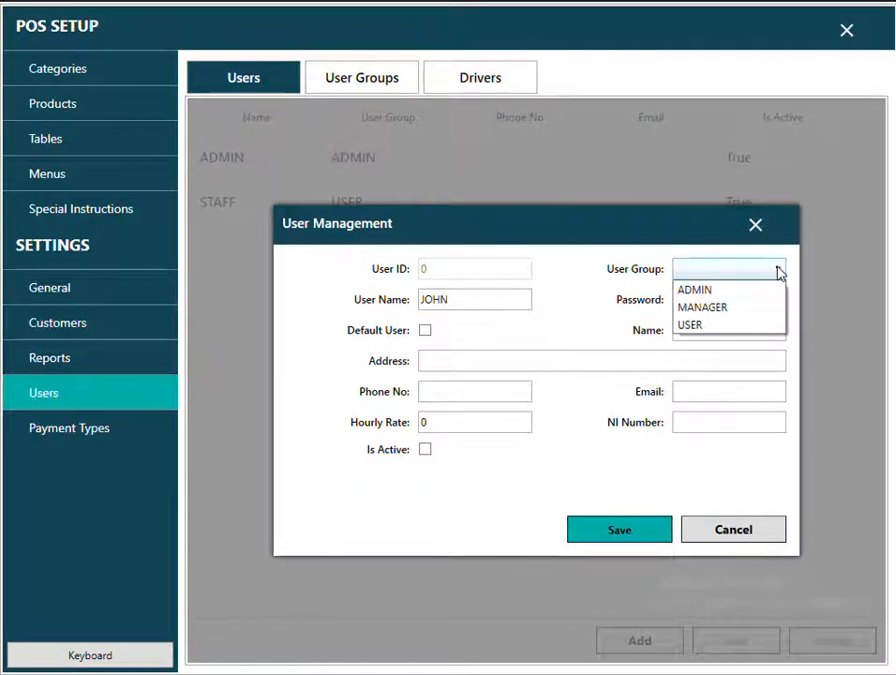
left_click(715, 324)
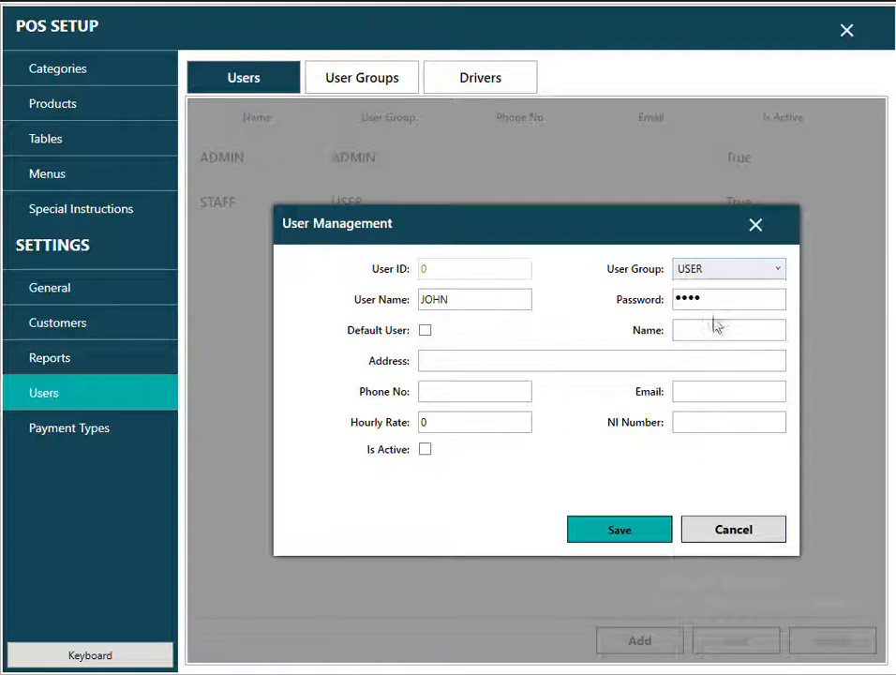
left_click(426, 451)
left_click(612, 537)
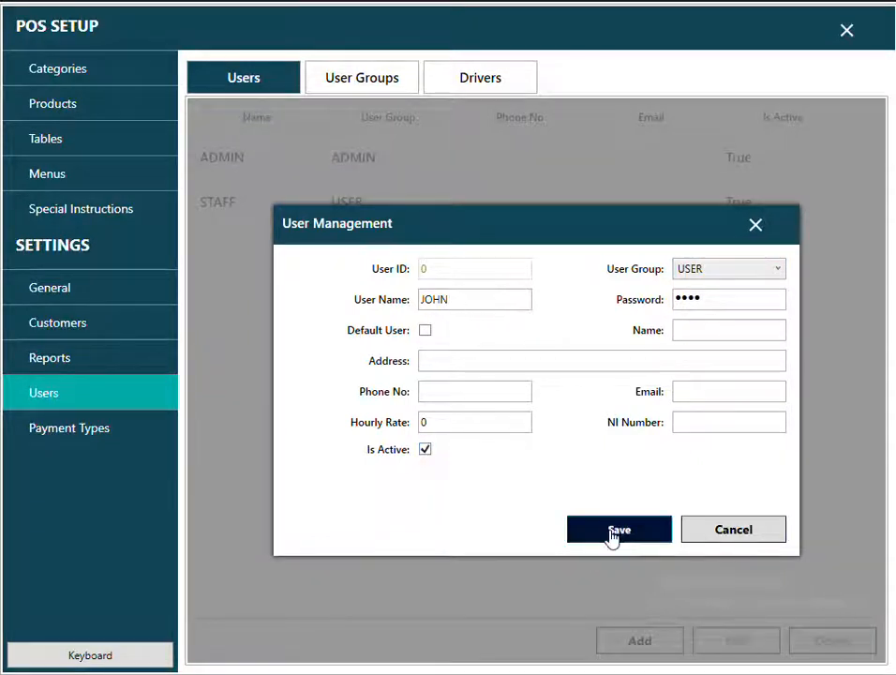
Reopen user JOHN, replace his password, and save.
left_click(845, 34)
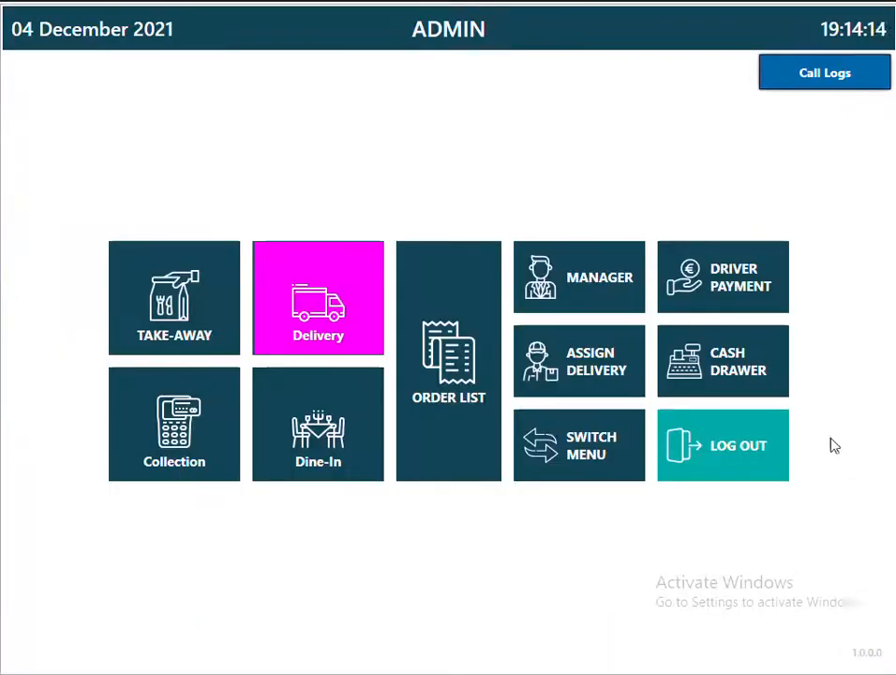
left_click(756, 464)
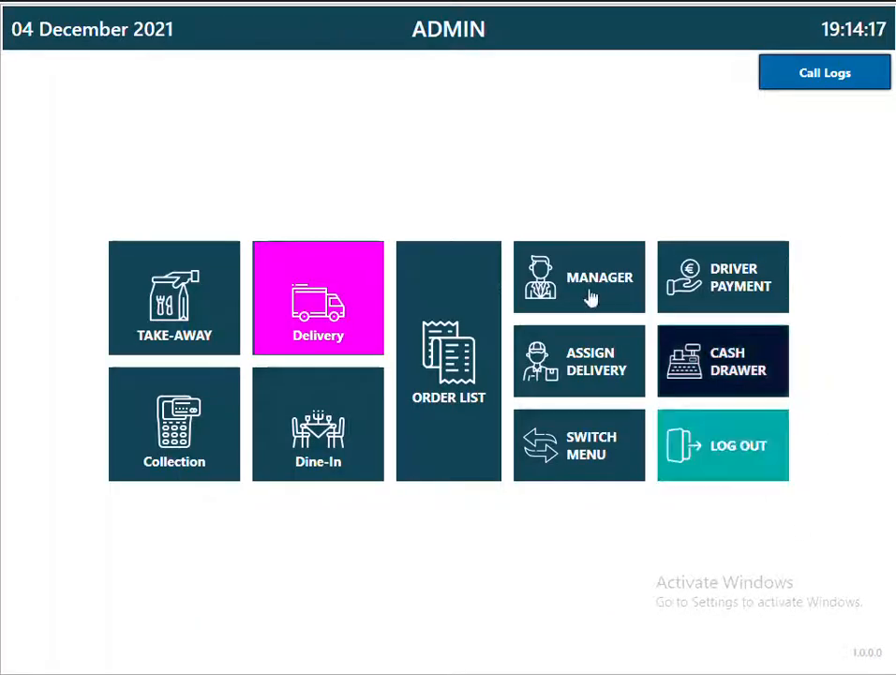
left_click(568, 296)
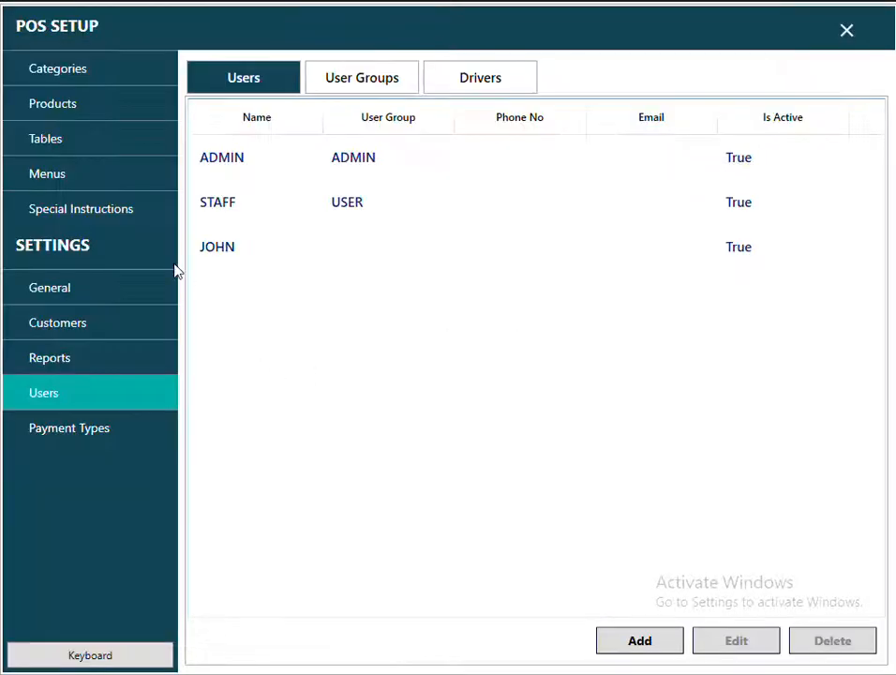
left_click(223, 249)
left_click(739, 643)
left_click_drag(715, 299, 577, 310)
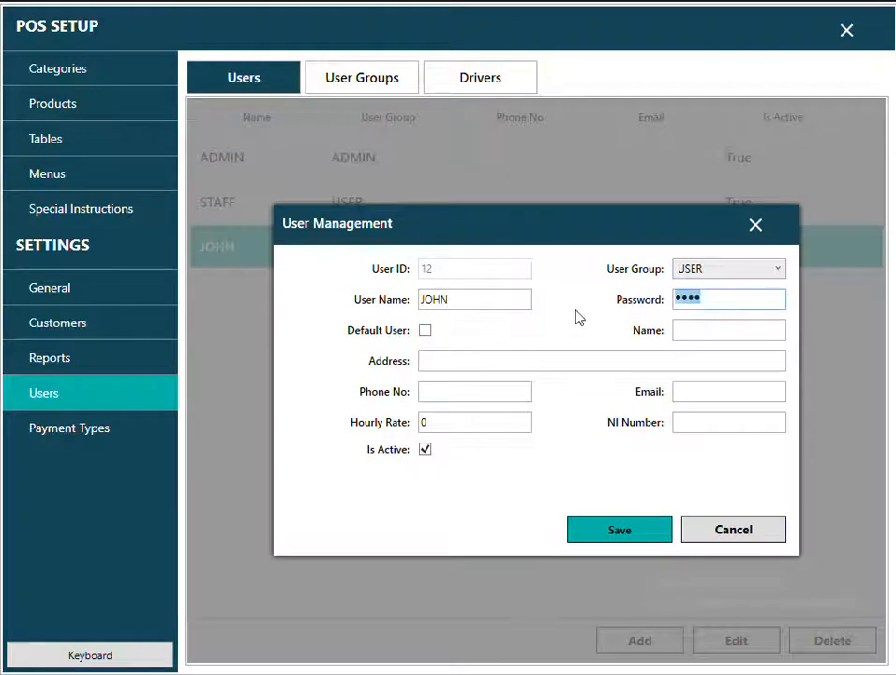
type("••••")
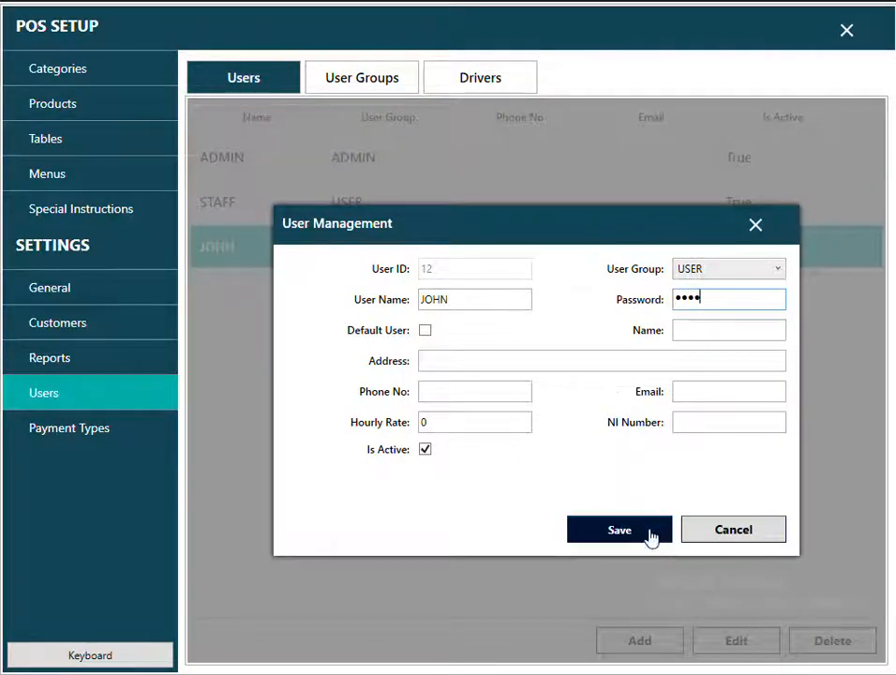
left_click(647, 534)
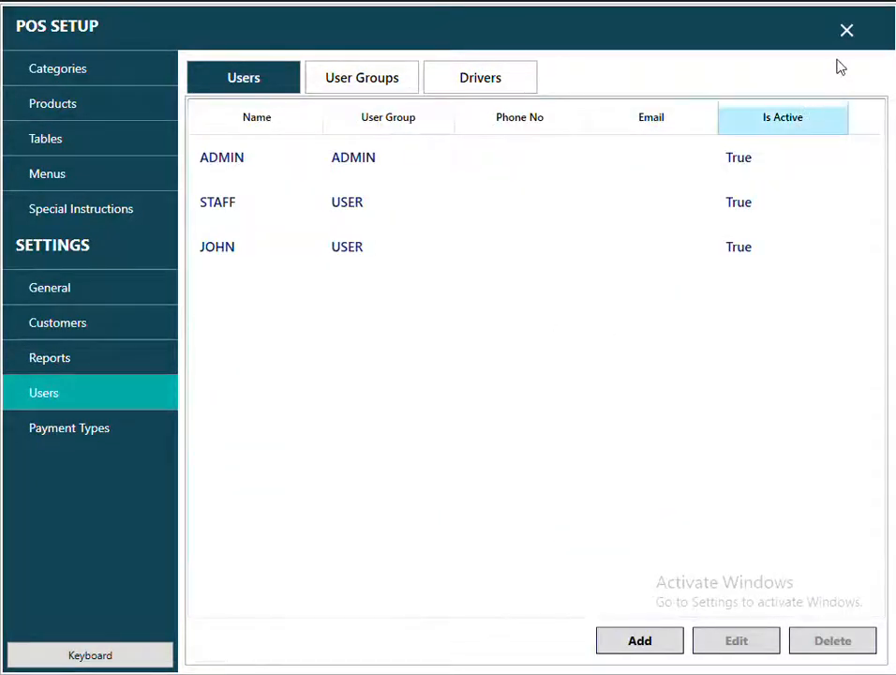
left_click(849, 32)
Log out, restart Sentinel EPOS and sign in with JOHN's PIN.
left_click(744, 429)
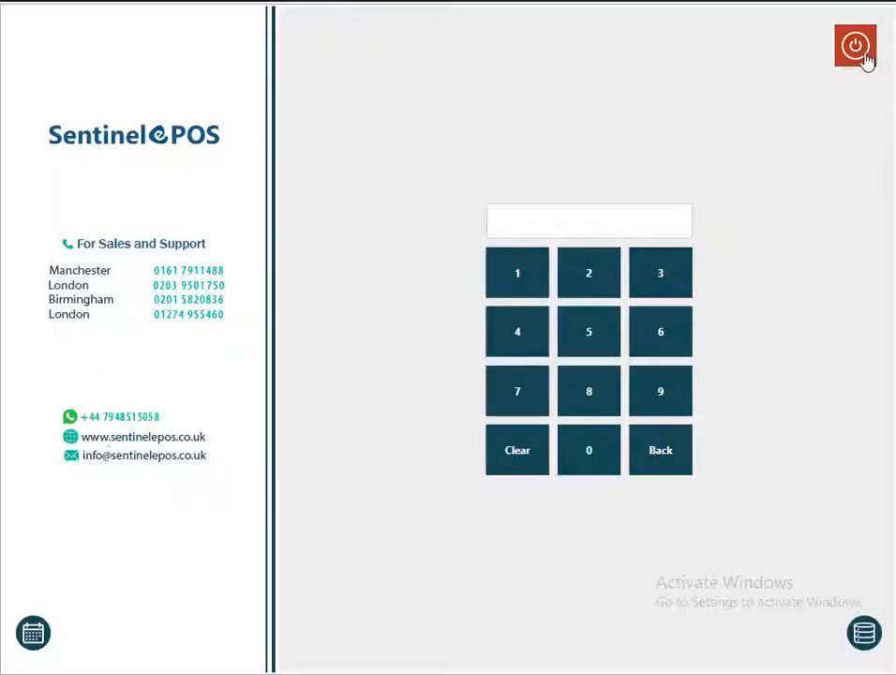
left_click(861, 50)
double_click(38, 308)
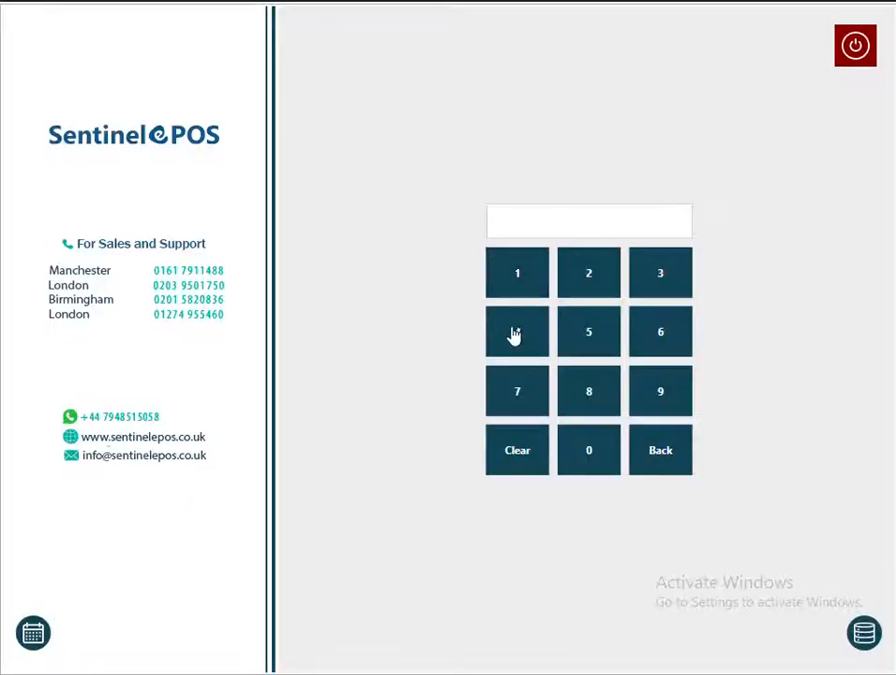
left_click(515, 334)
left_click(593, 336)
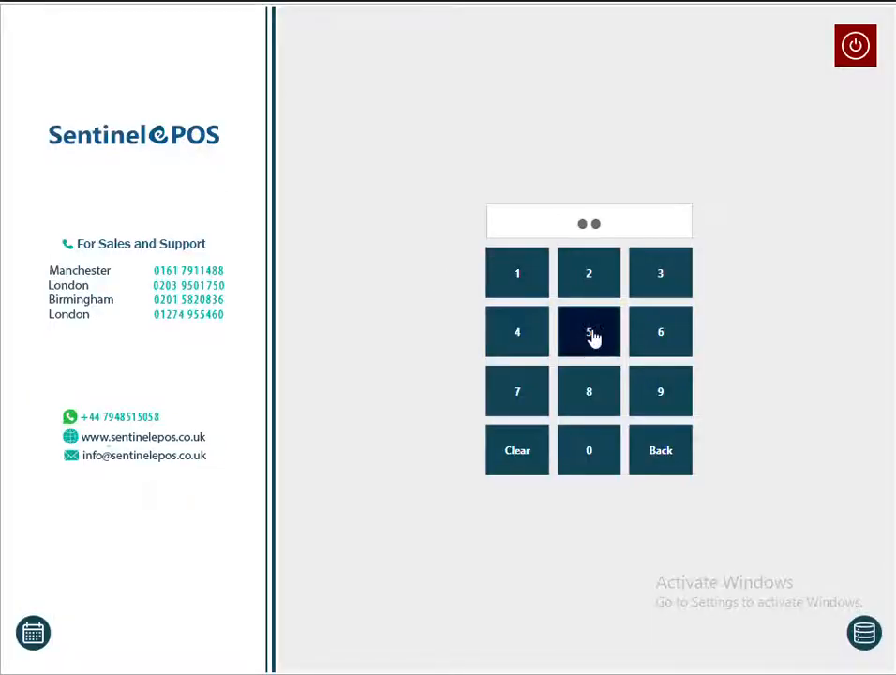
left_click(509, 353)
left_click(509, 353)
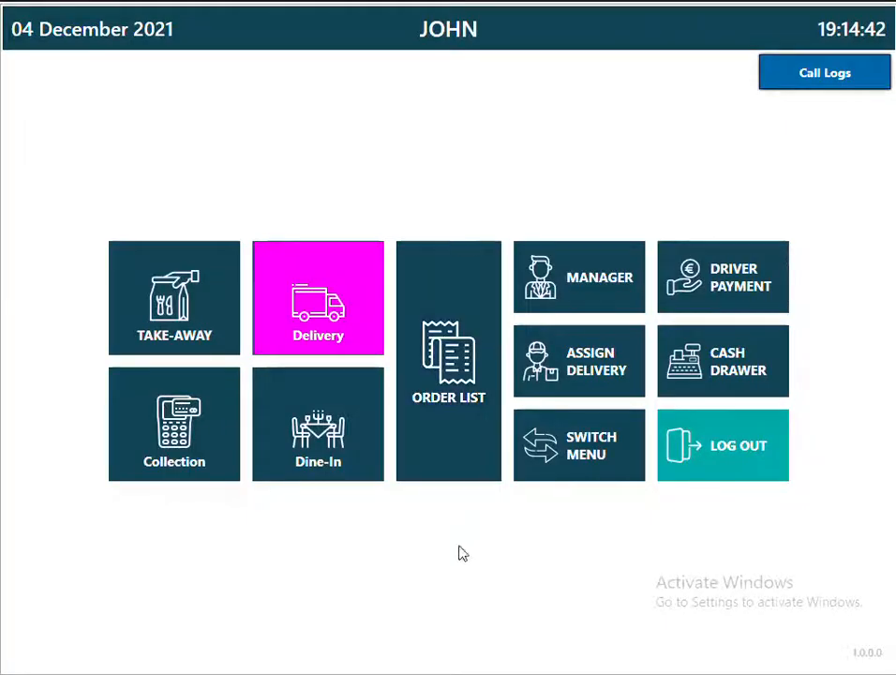
Confirm JOHN is blocked from the Order List and Manager area, then start a take-away order.
left_click(457, 424)
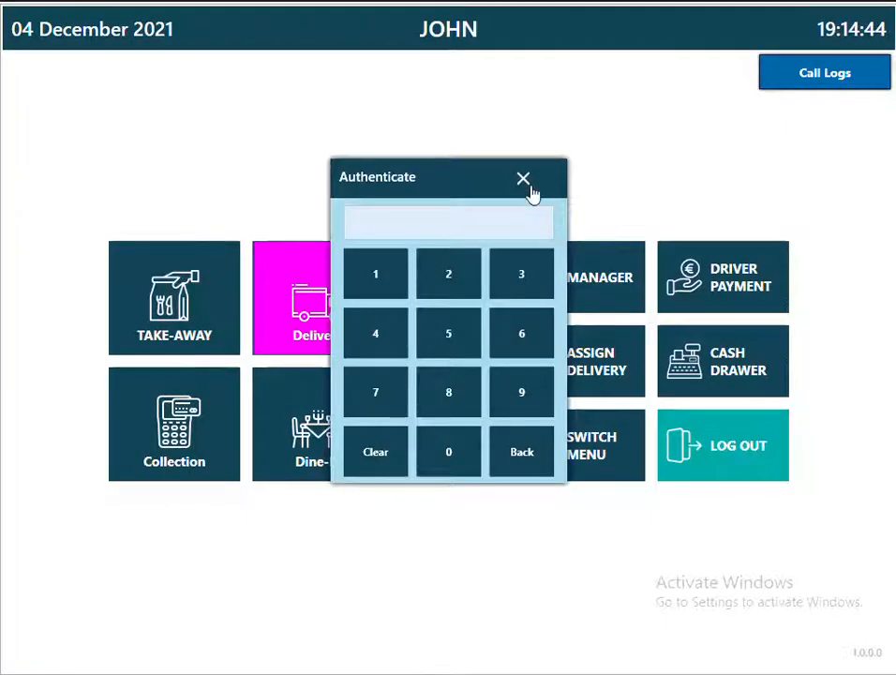
left_click(525, 181)
left_click(593, 296)
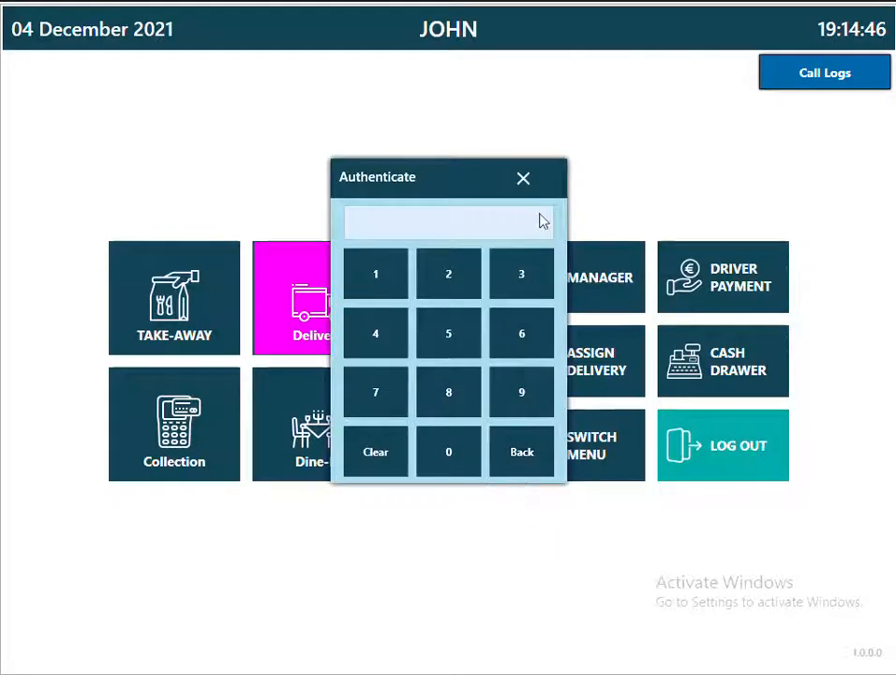
left_click(525, 180)
left_click(207, 293)
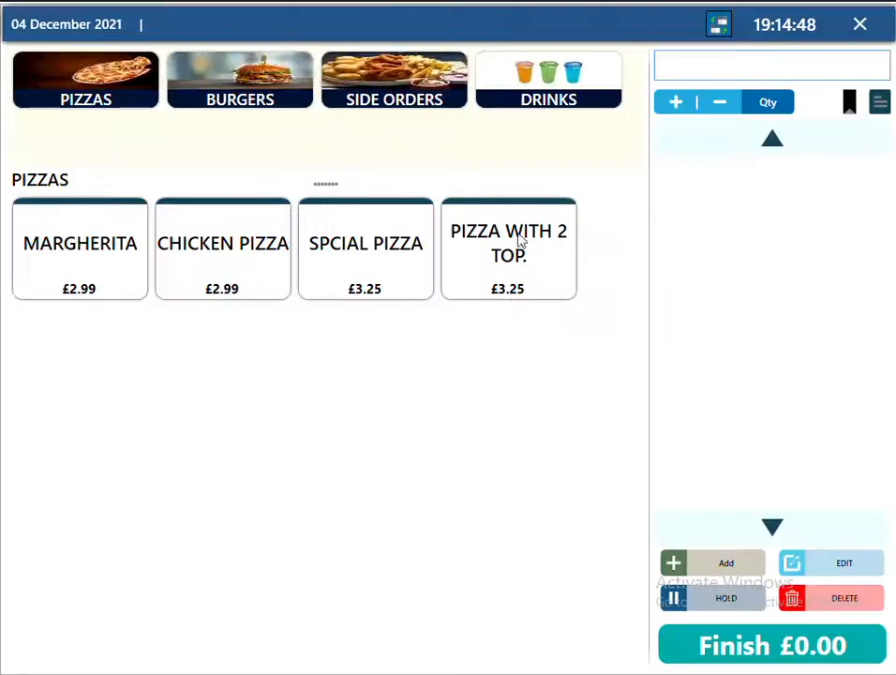
Sell a 12" PIZZA WITH 2 TOP. for £4.25 cash, skipping the receipt file.
left_click(516, 292)
left_click(342, 192)
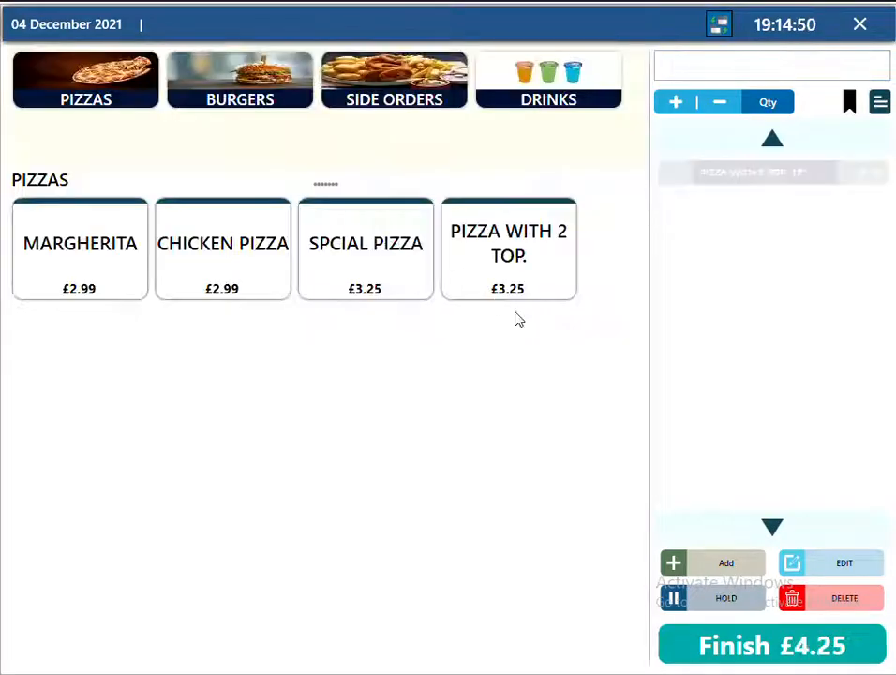
left_click(831, 651)
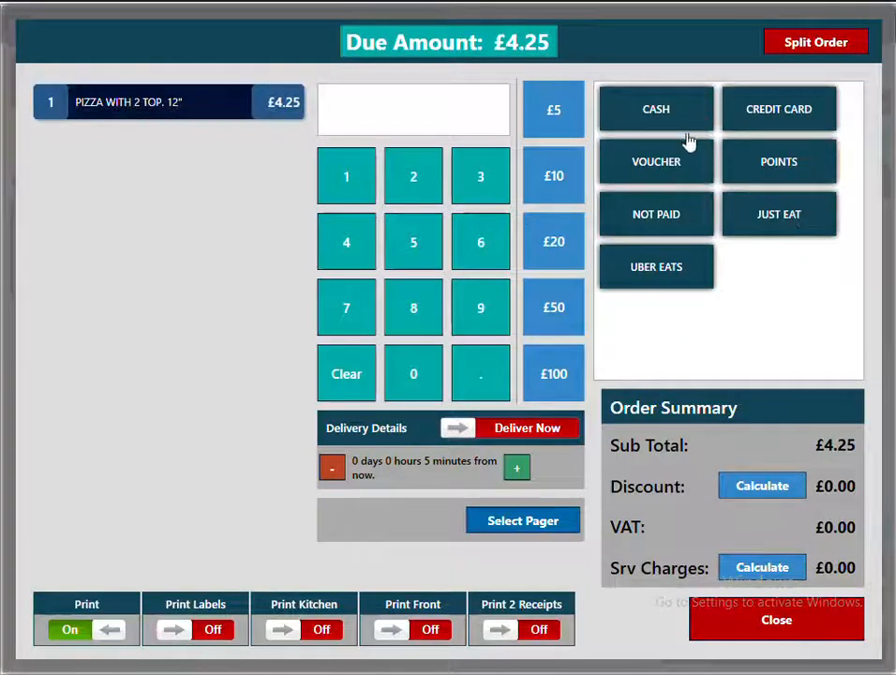
left_click(689, 127)
left_click(814, 640)
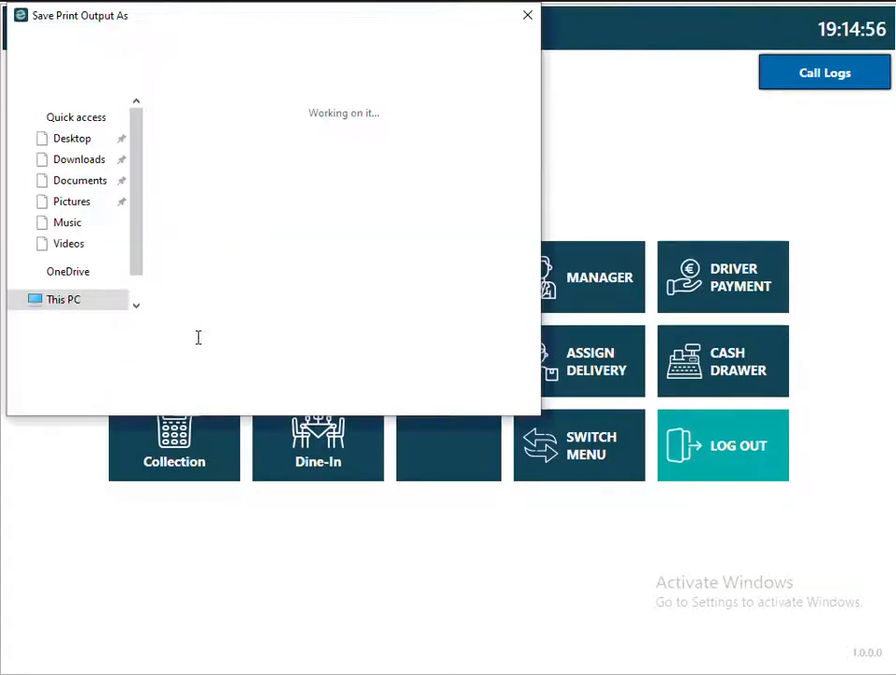
left_click(452, 395)
Ring up a second 12" PIZZA WITH 2 TOP. take-away and take £4.25 cash.
left_click(187, 320)
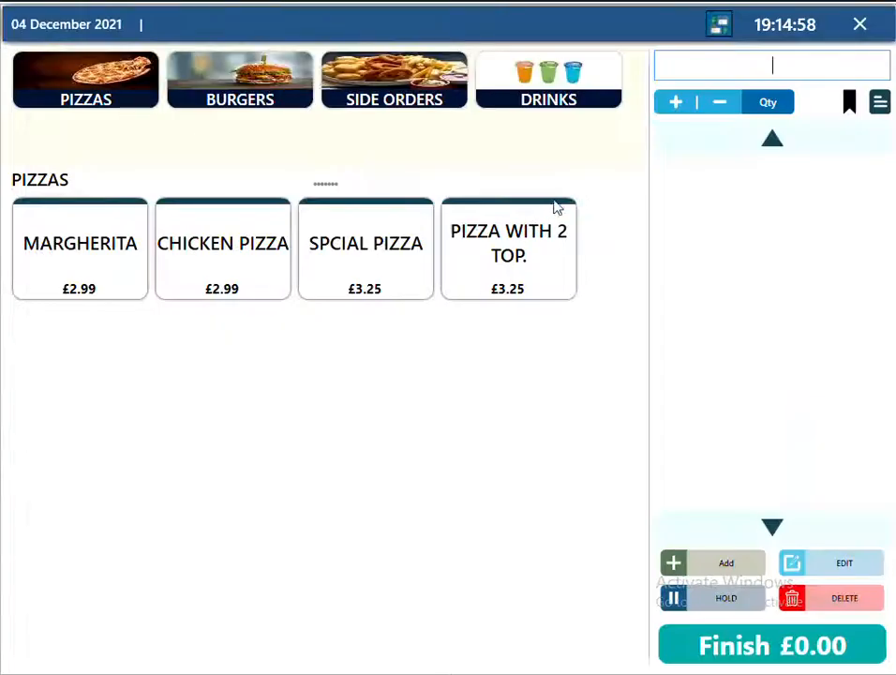
left_click(554, 205)
left_click(340, 220)
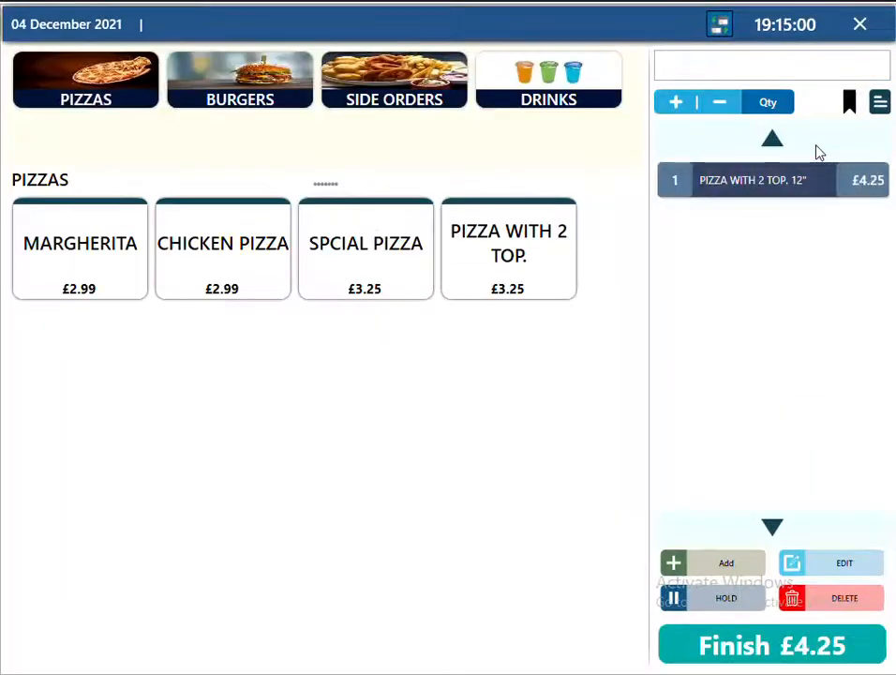
left_click(849, 107)
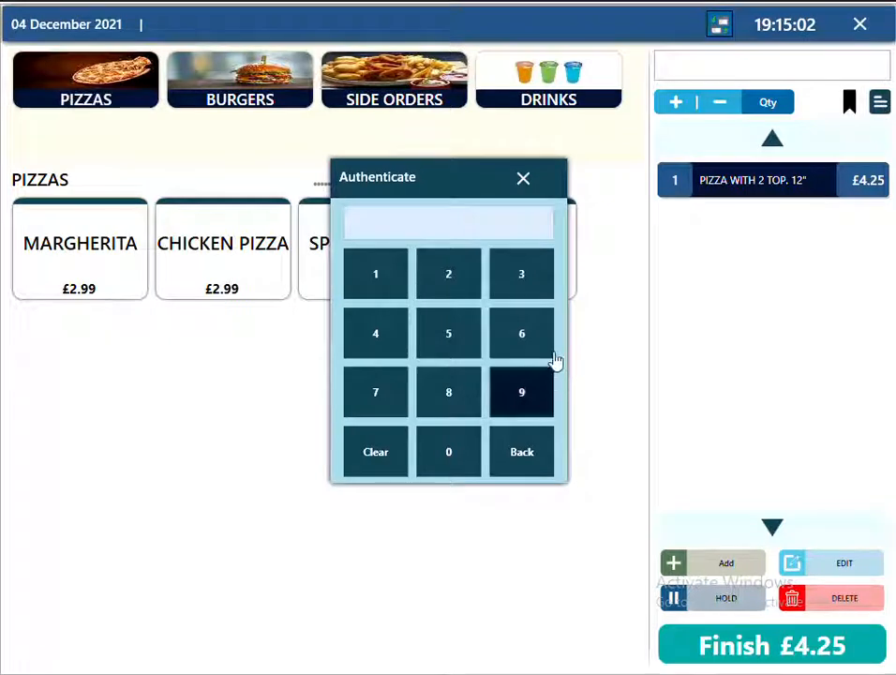
left_click(530, 184)
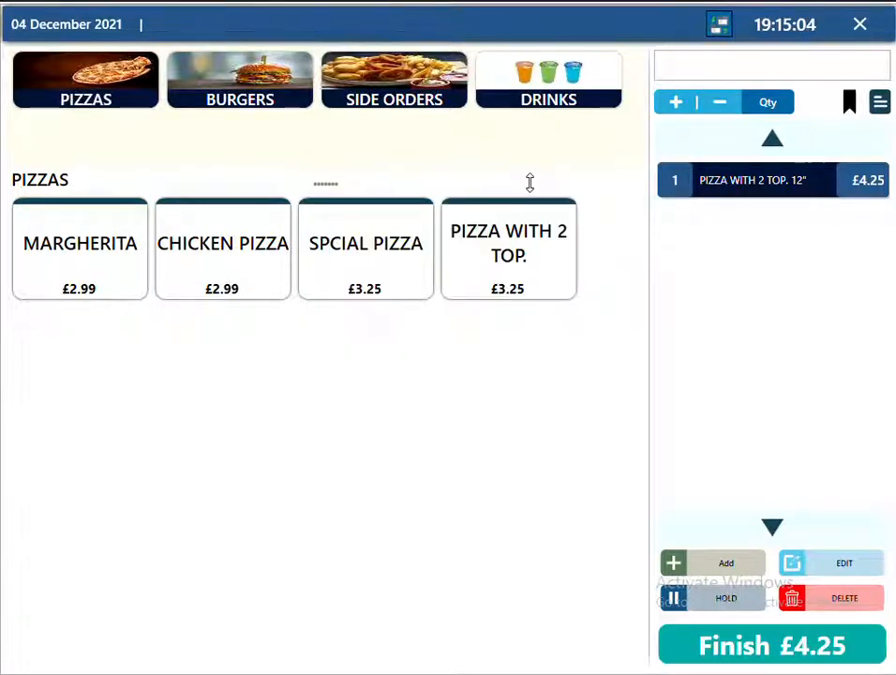
left_click(766, 653)
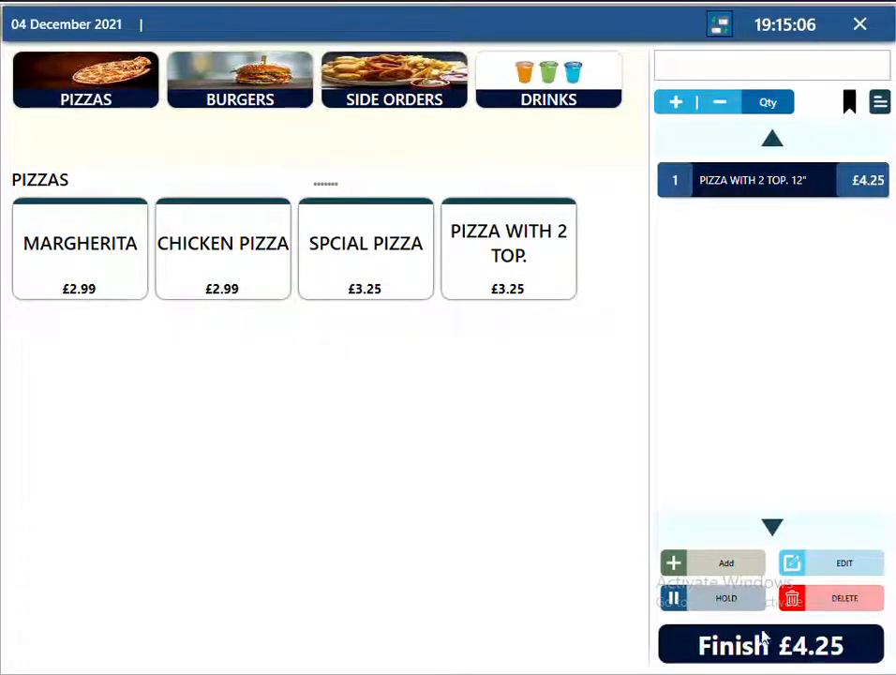
left_click(673, 120)
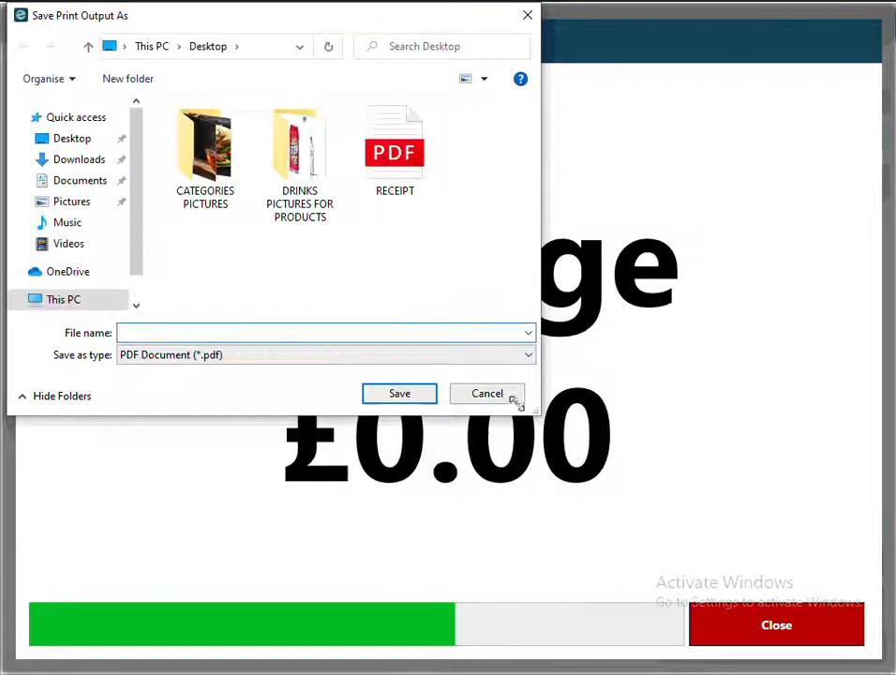
left_click(511, 394)
left_click(776, 626)
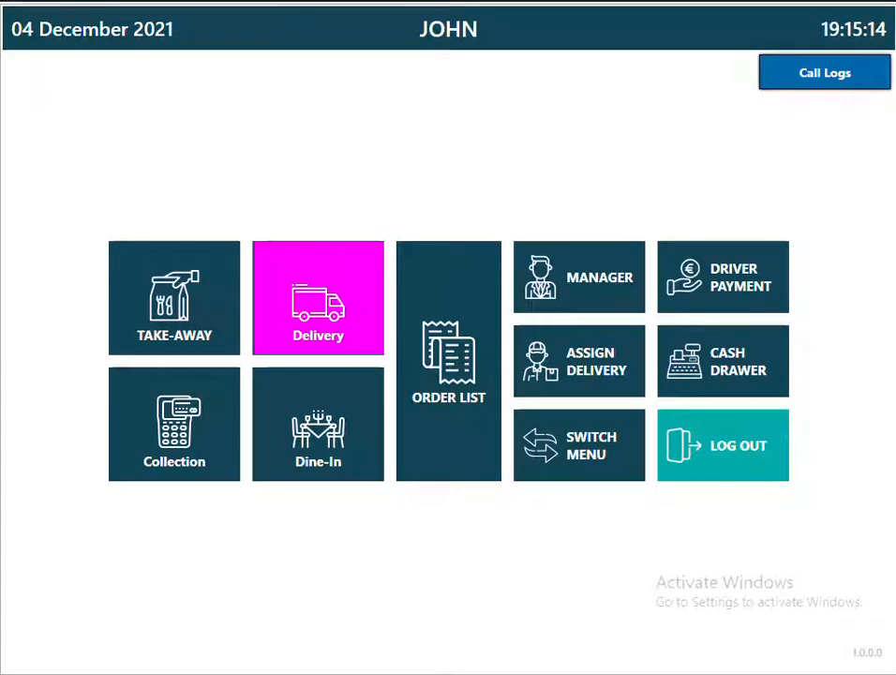
Log out JOHN, sign in with the ADMIN PIN, and open POS Setup's Reports page.
left_click(776, 474)
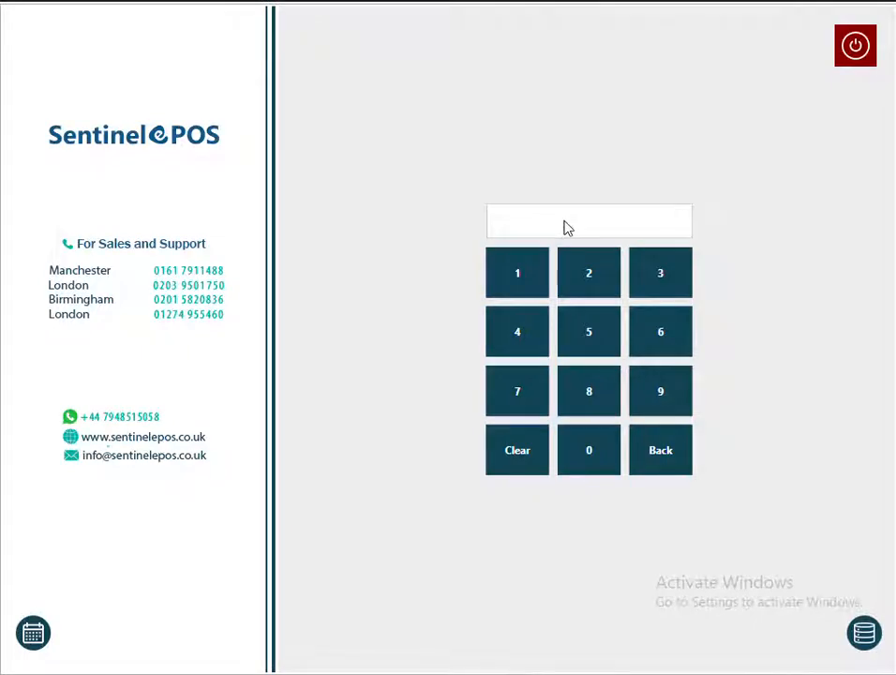
type("••••")
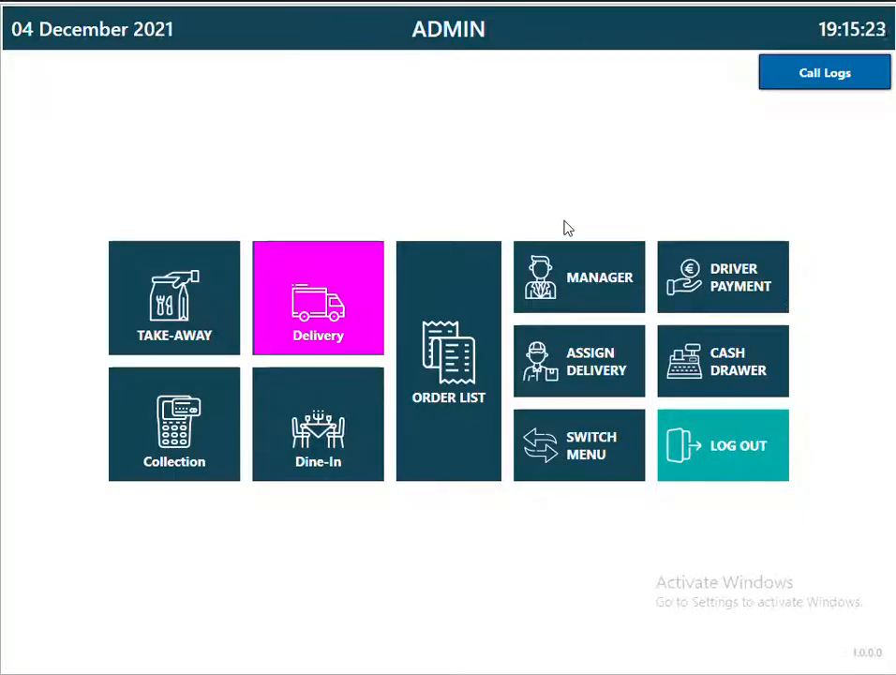
left_click(568, 261)
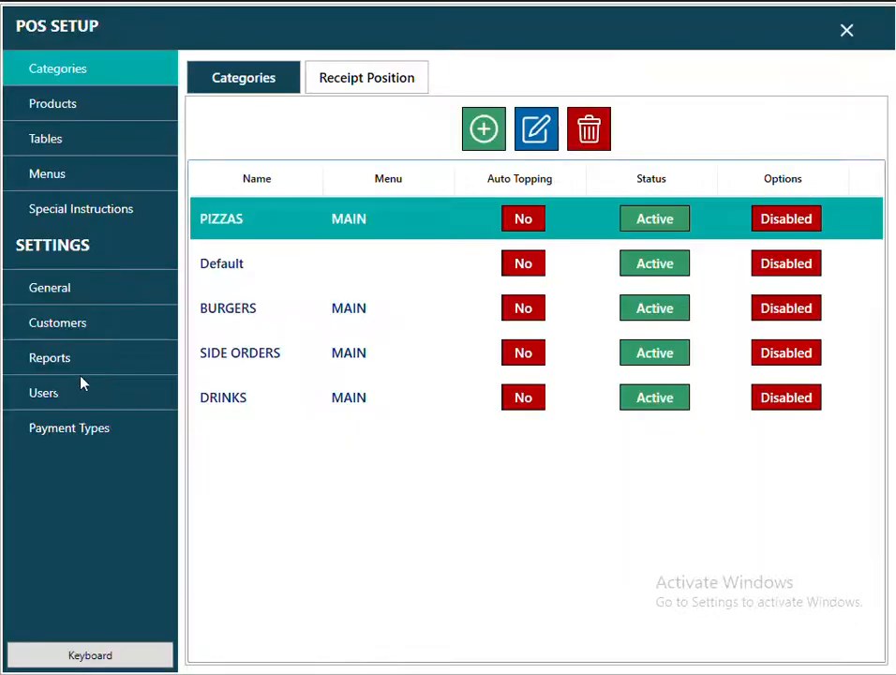
left_click(80, 366)
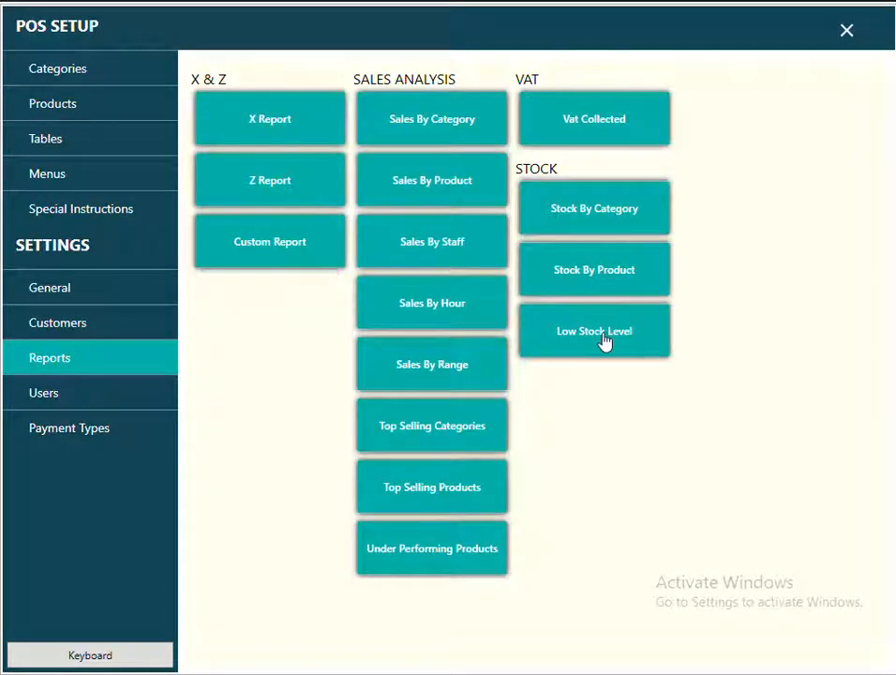
left_click(270, 136)
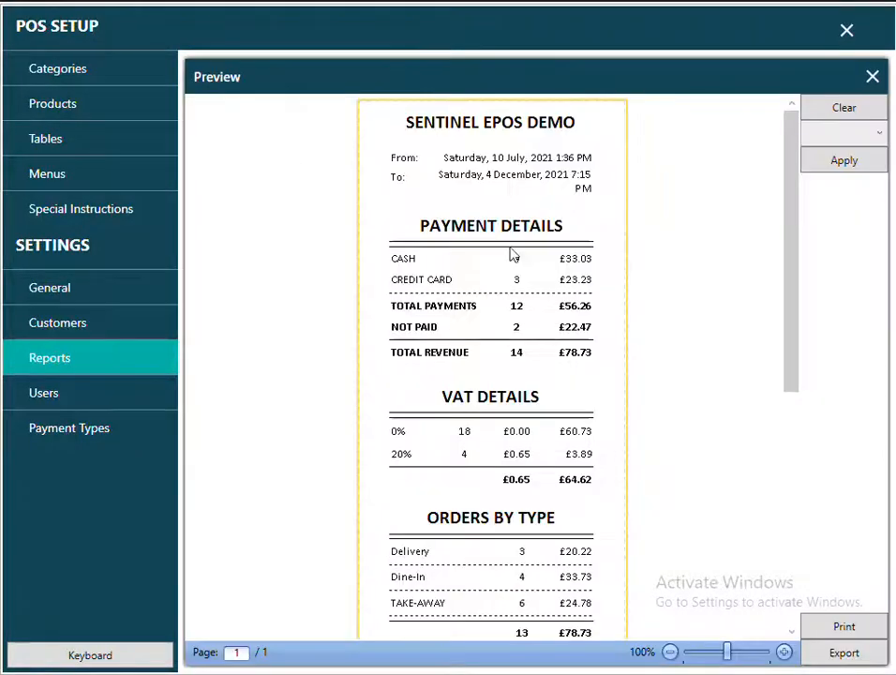
left_click_drag(794, 327, 792, 396)
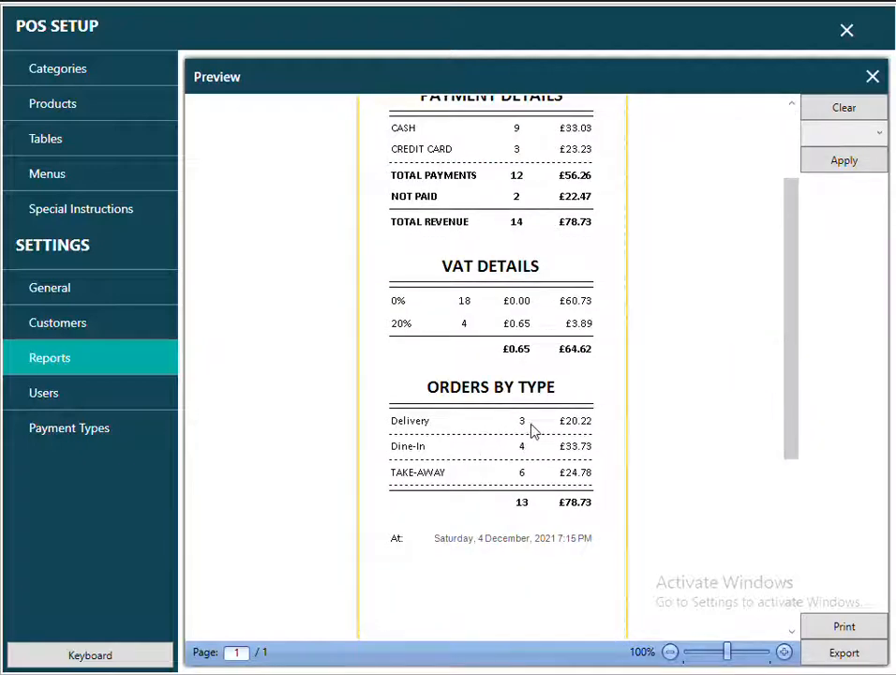
left_click(532, 425)
left_click_drag(547, 457, 527, 459)
left_click_drag(501, 327, 557, 335)
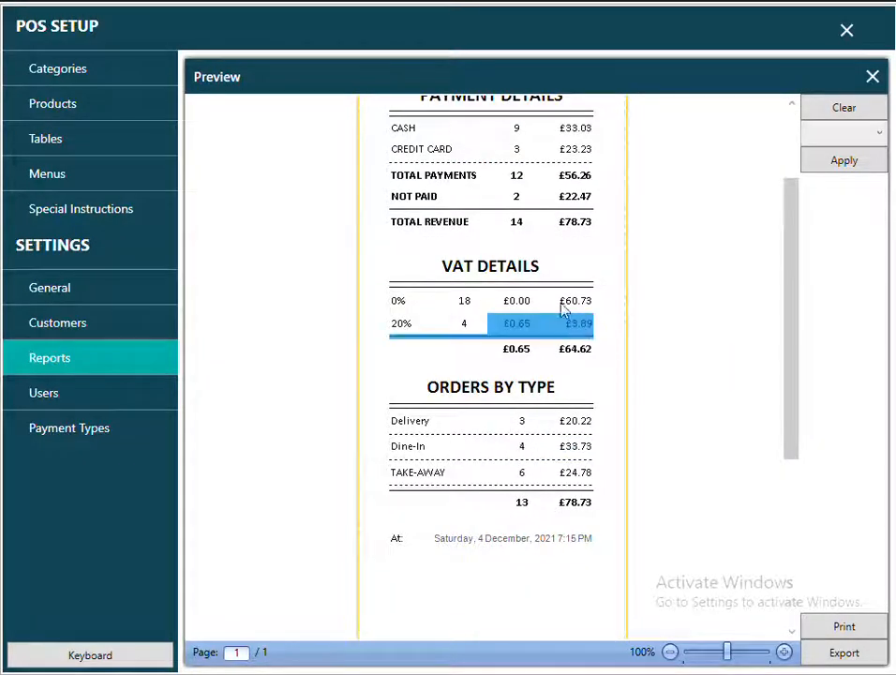
left_click(589, 302)
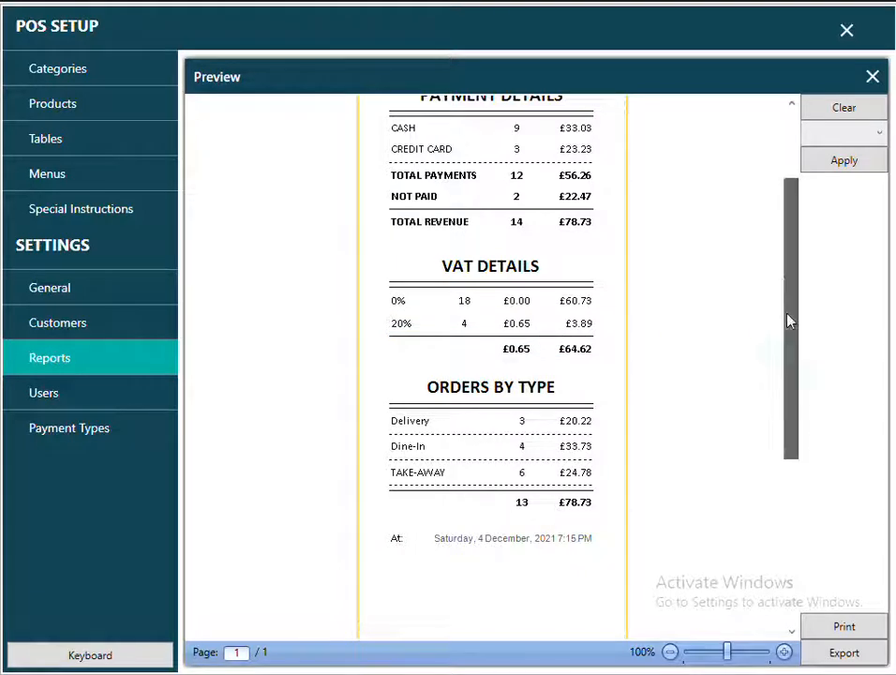
left_click_drag(788, 320, 779, 244)
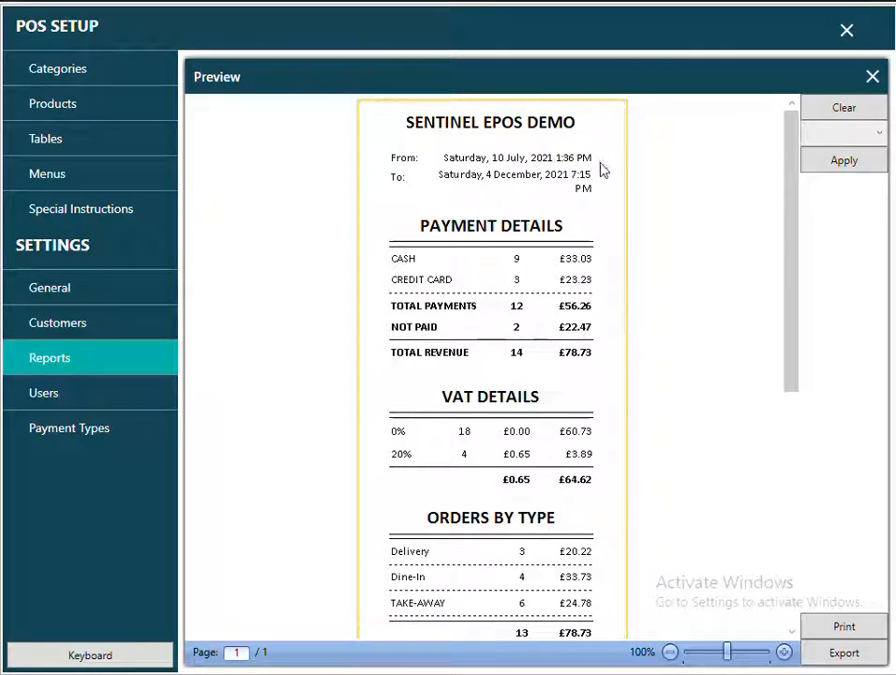
left_click(873, 78)
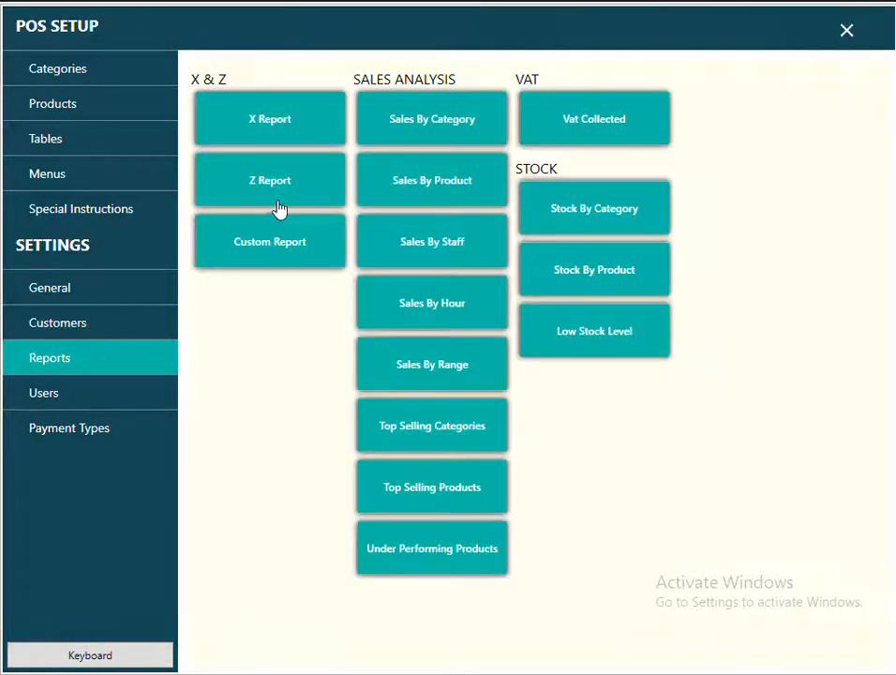
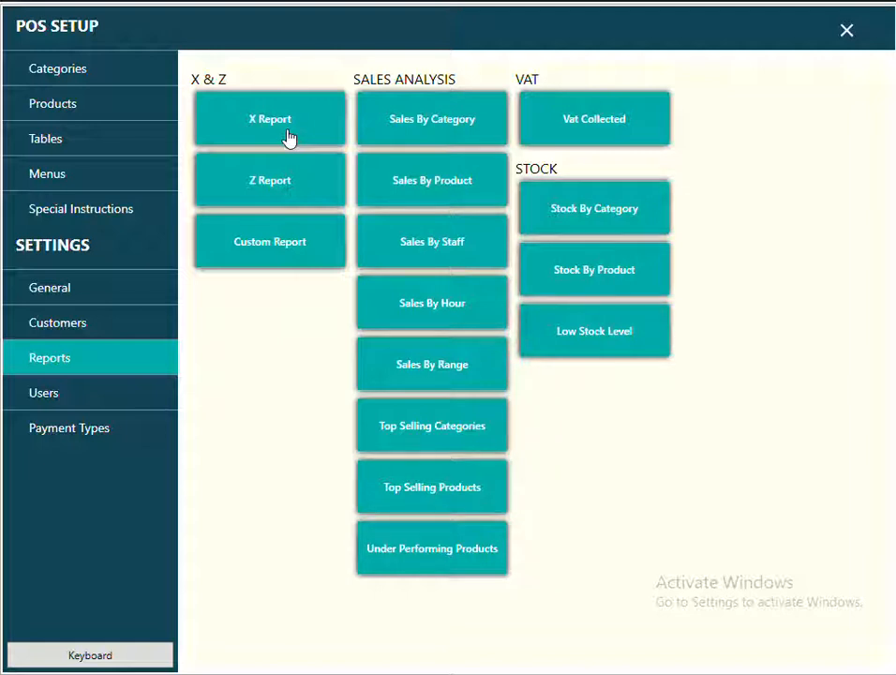
Generate the X Report payment summary for 1 to 4 December 2021, then close the preview.
left_click(301, 262)
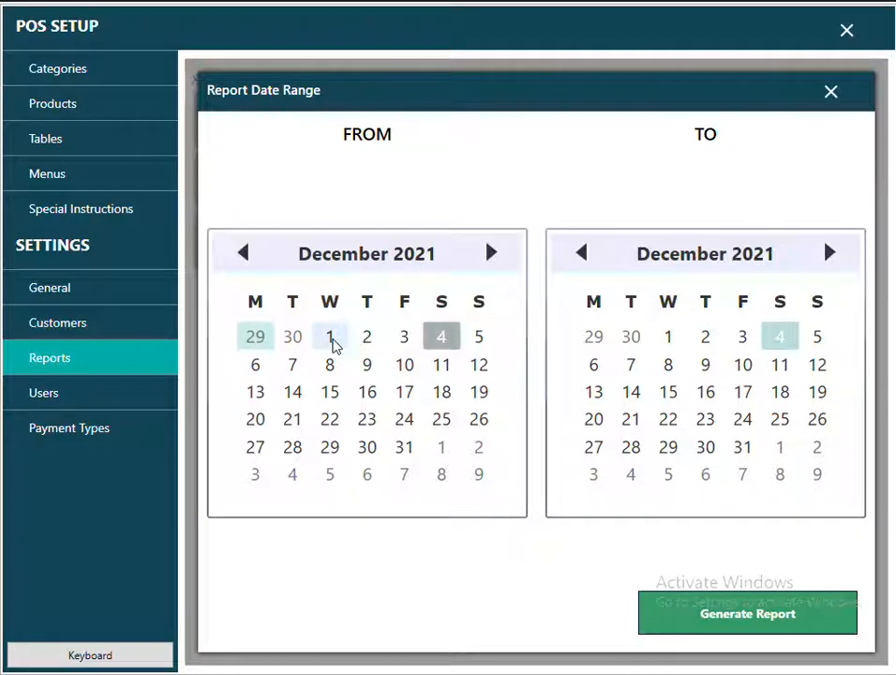
left_click(331, 341)
left_click(782, 338)
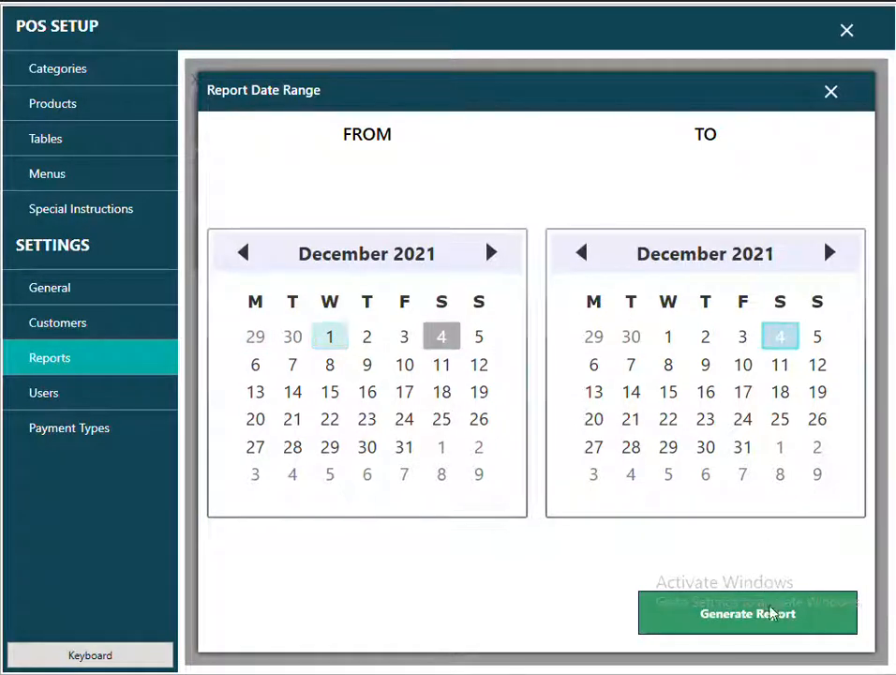
left_click(769, 612)
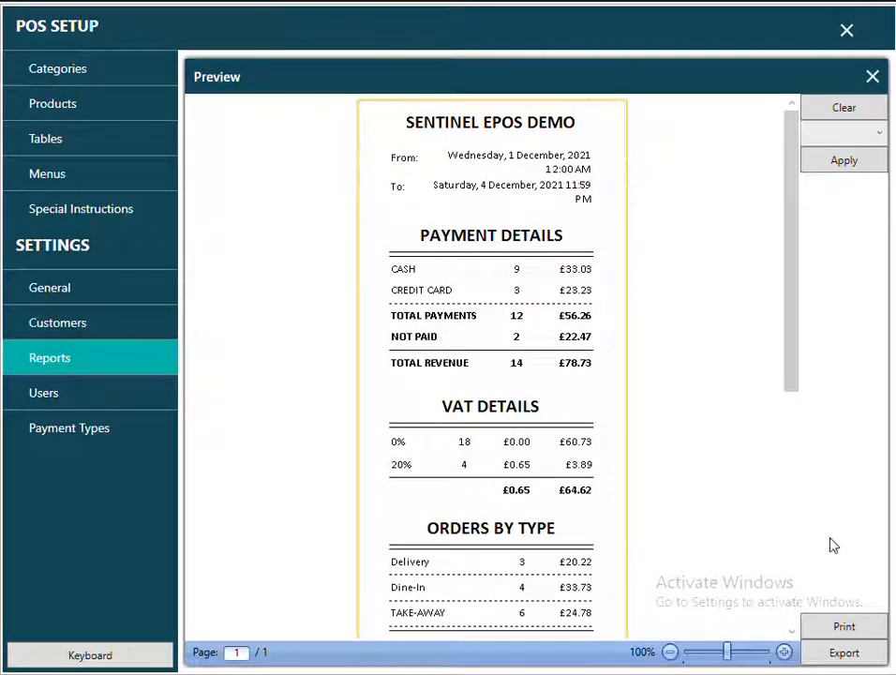
left_click(873, 77)
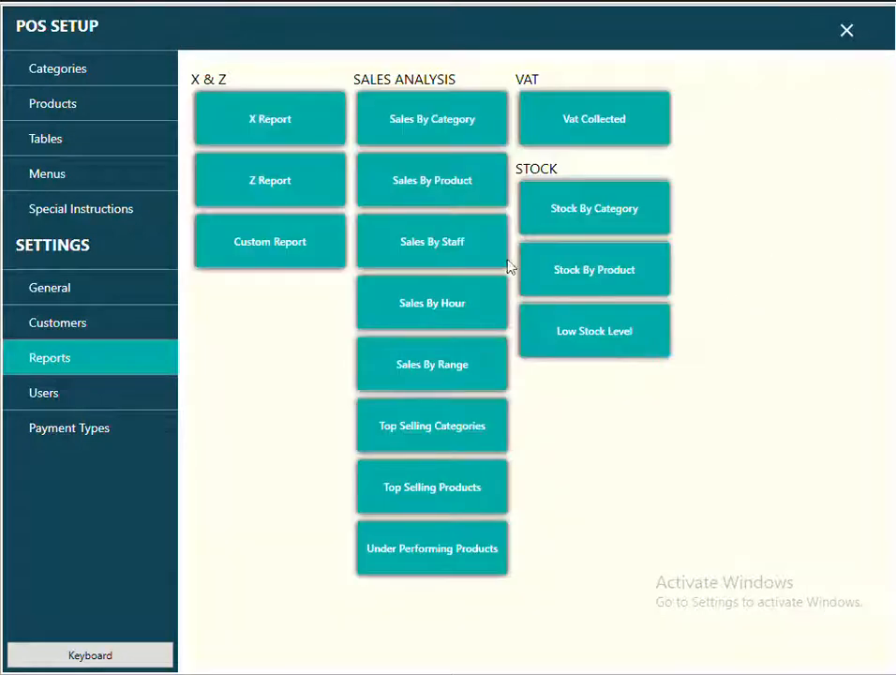
Generate the Sales By Category report for 4 December (£39.20 total), then close the preview.
left_click(447, 134)
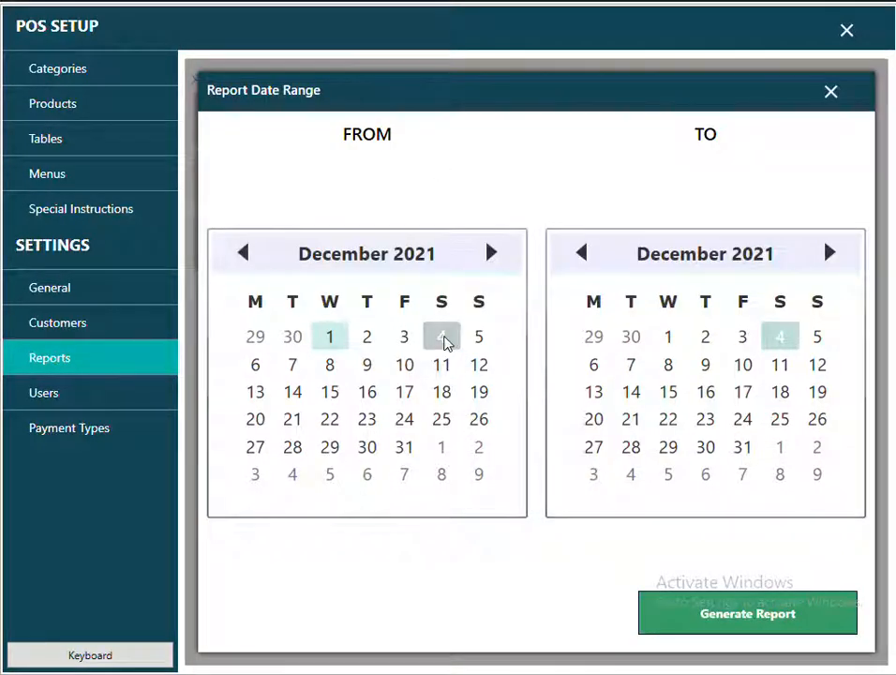
left_click(442, 339)
left_click(776, 340)
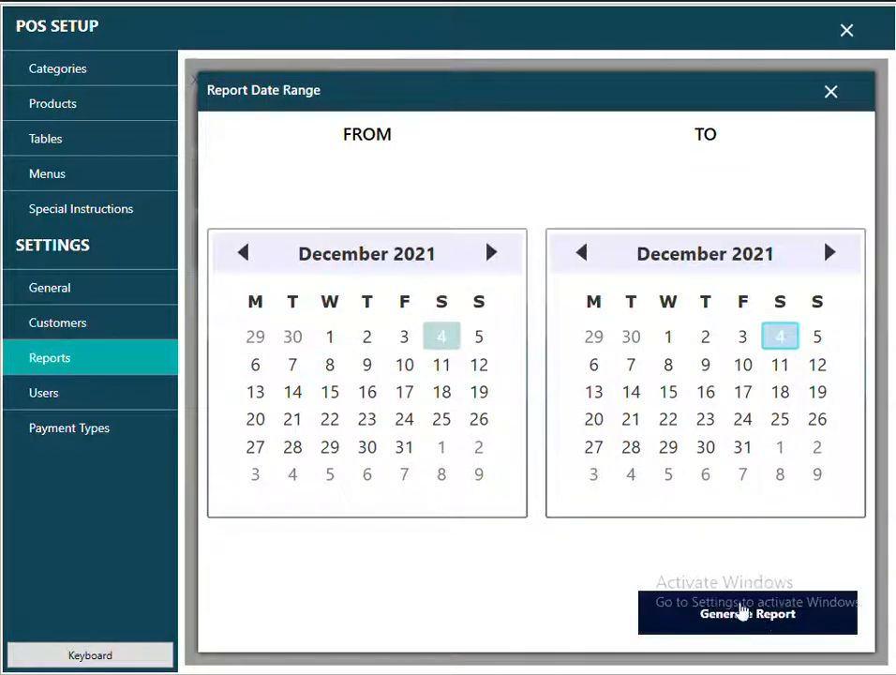
left_click(747, 628)
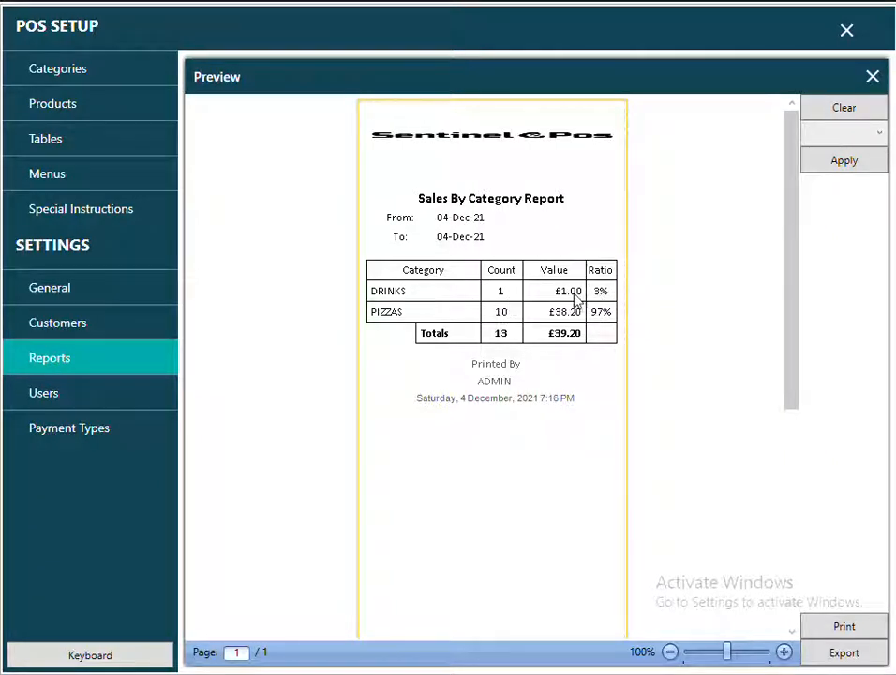
left_click(872, 77)
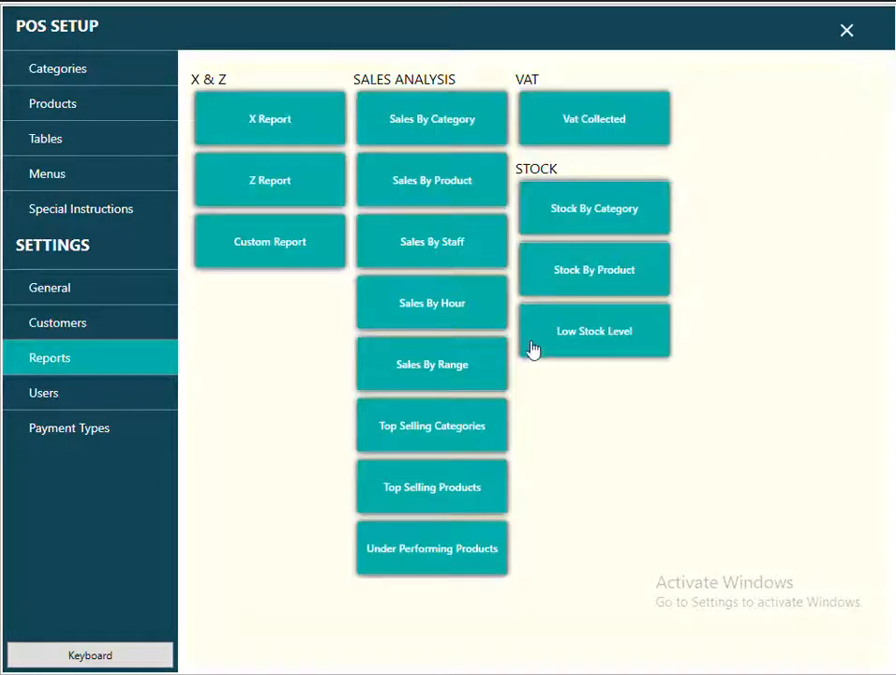
Generate the 4 December Sales By Product report and review its MARGHERITA, PIZZA WITH 2 TOP. and SPCIAL PIZZA rows.
left_click(454, 192)
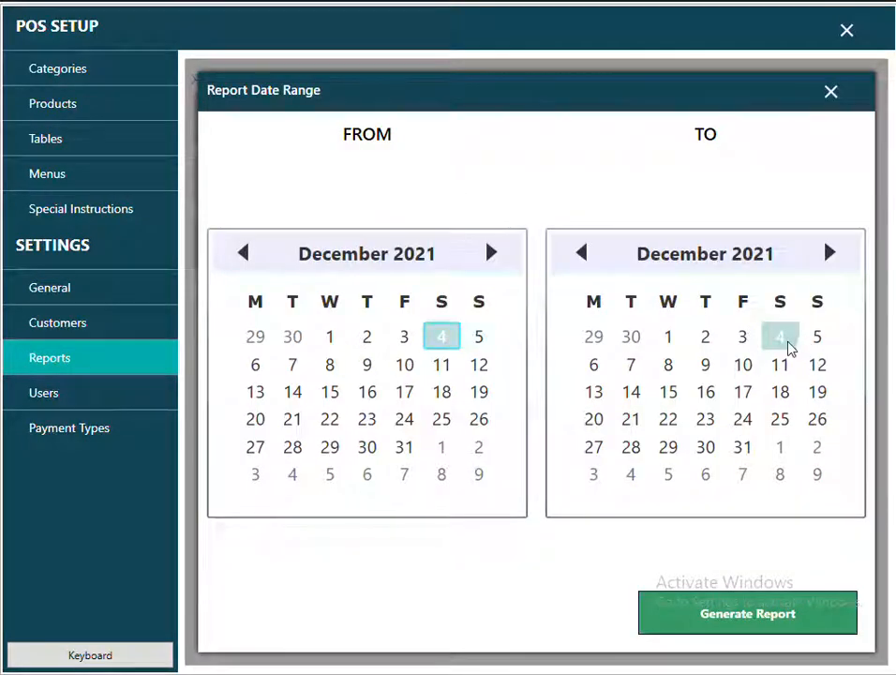
left_click(764, 626)
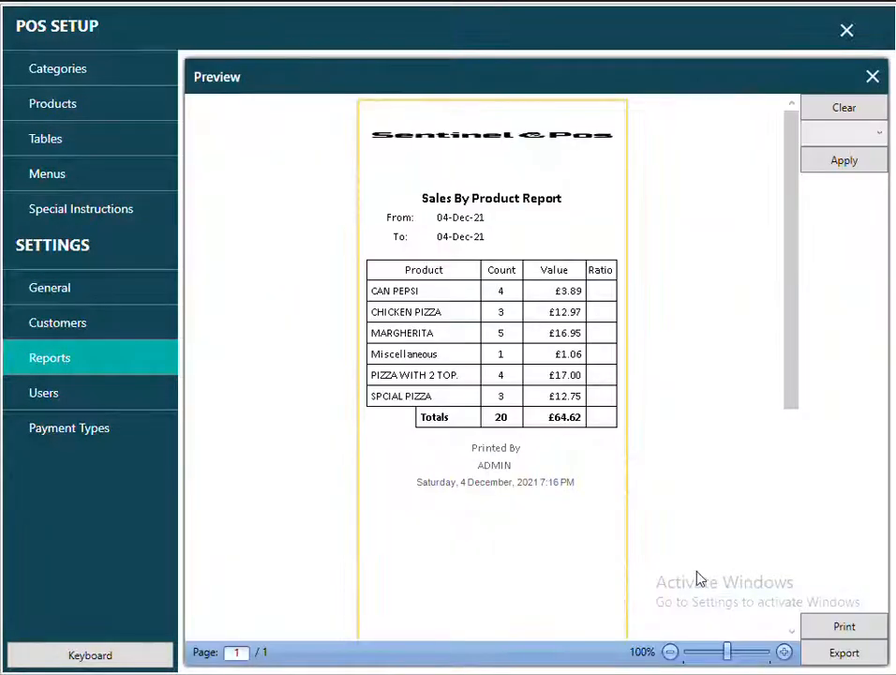
left_click(480, 335)
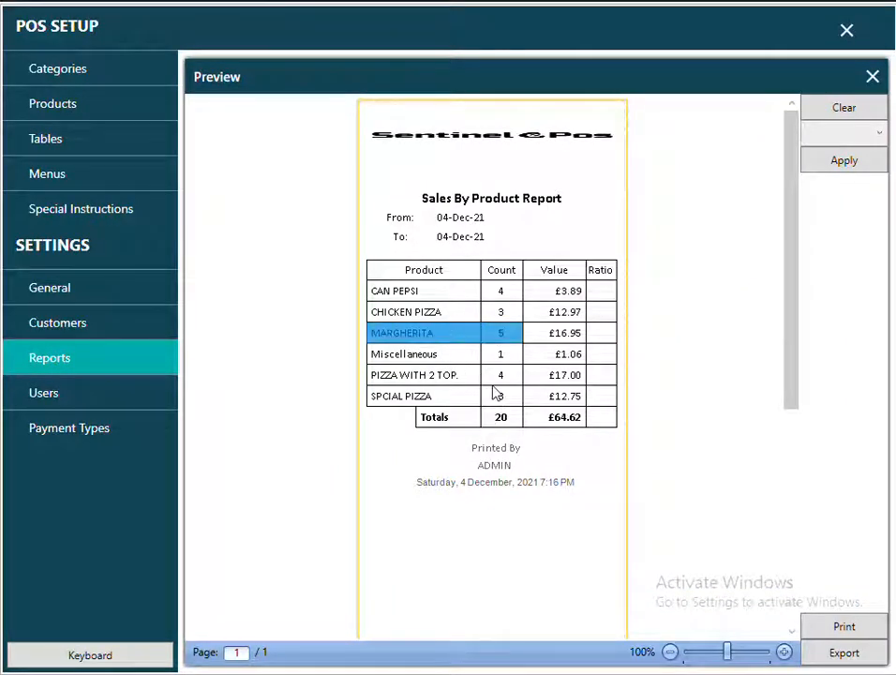
left_click(511, 383)
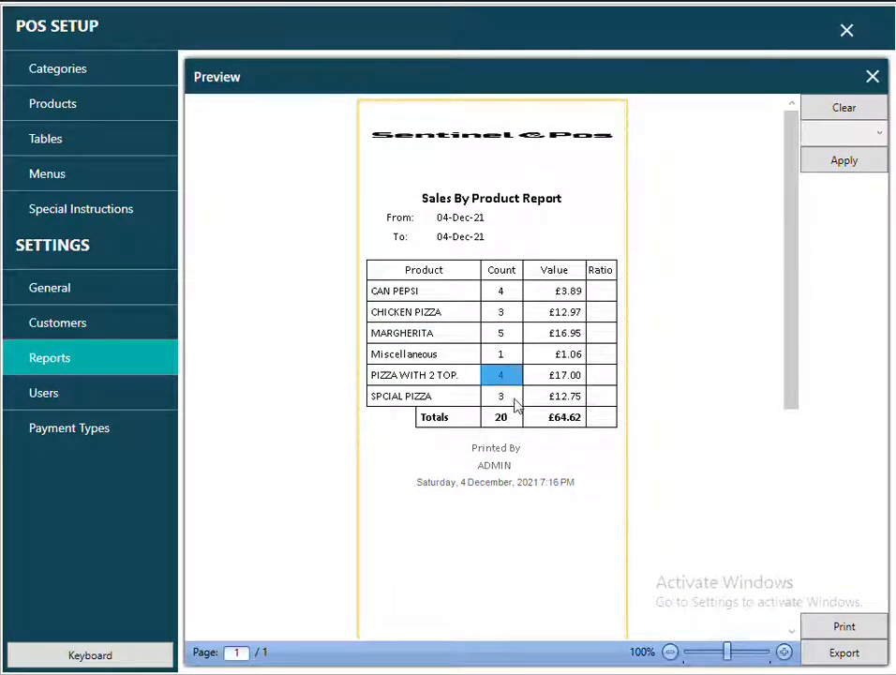
left_click_drag(514, 399, 462, 395)
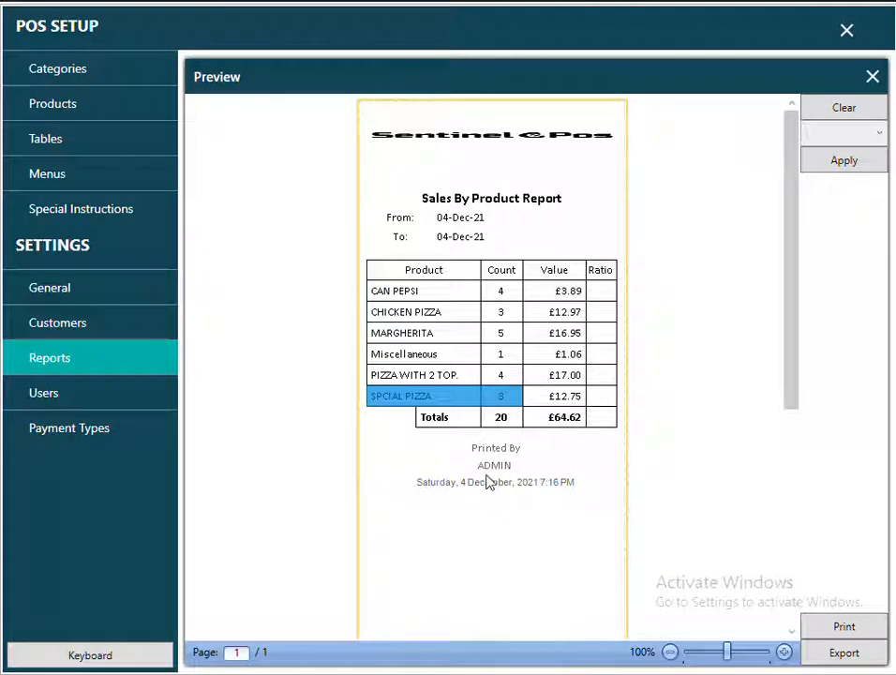
left_click(872, 75)
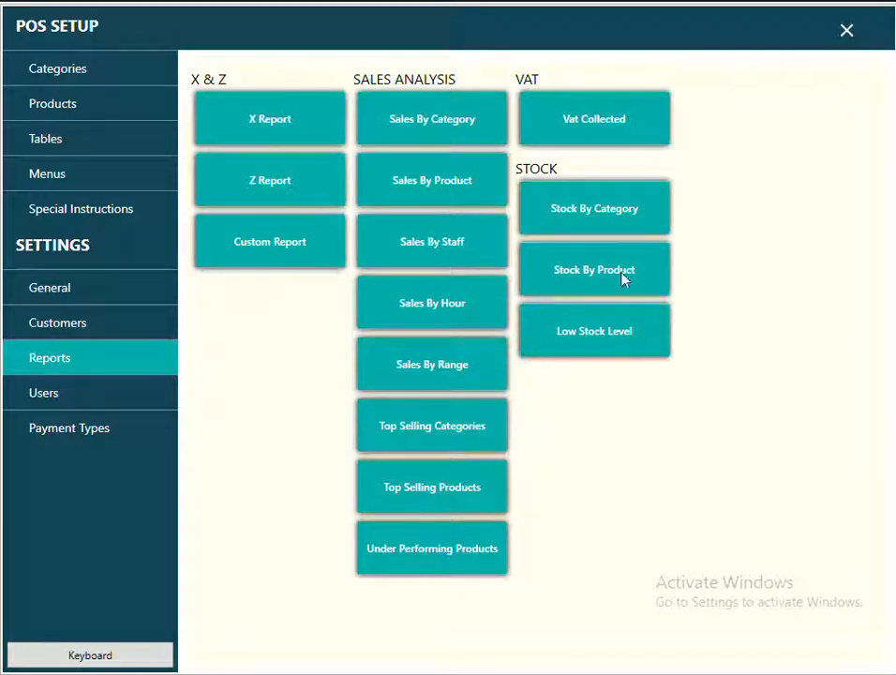
Cancel the report date selection and view the Special Instructions list under Menus settings.
left_click(624, 144)
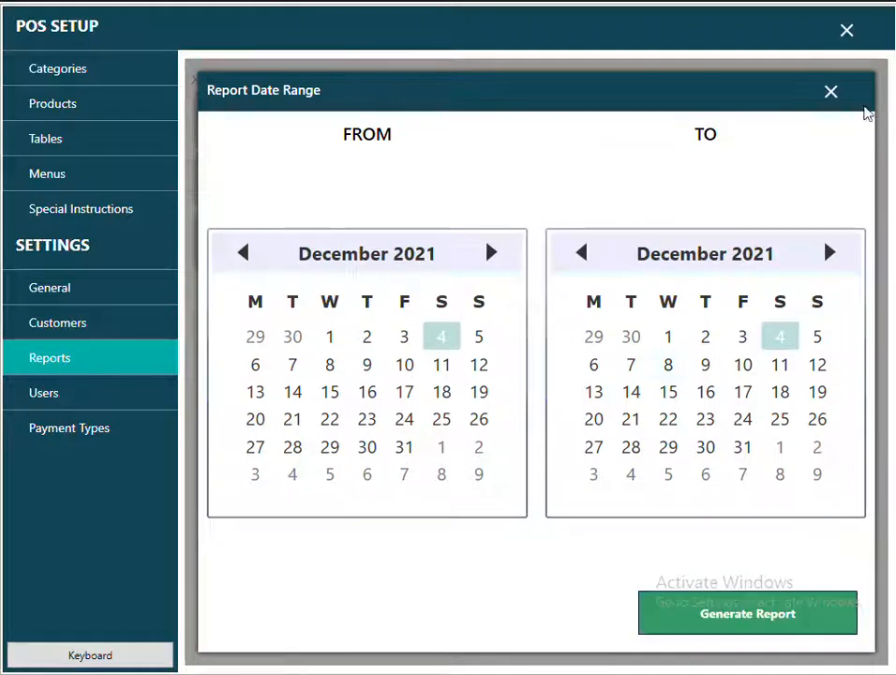
left_click(830, 93)
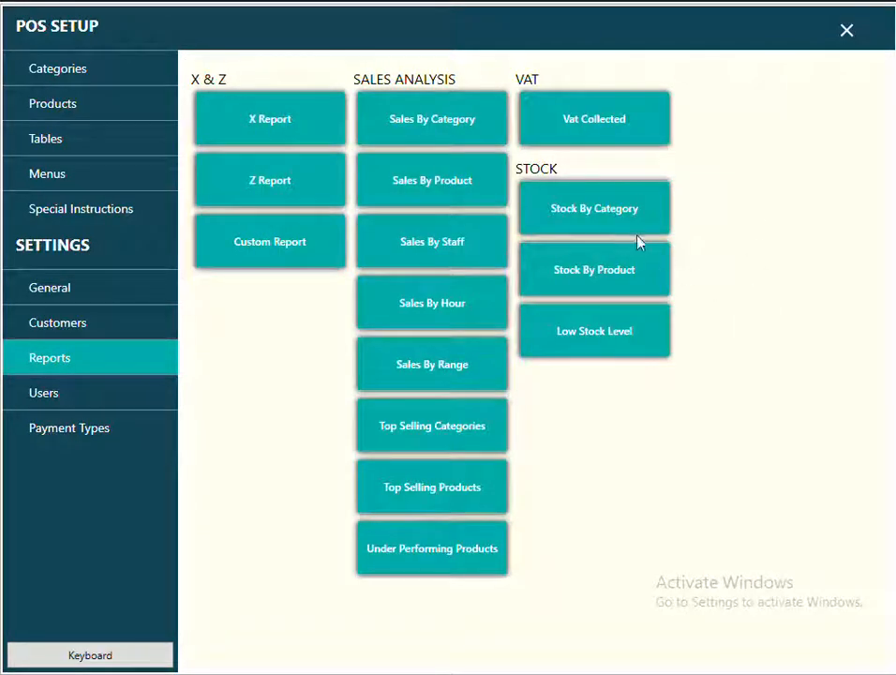
left_click(58, 183)
left_click(73, 214)
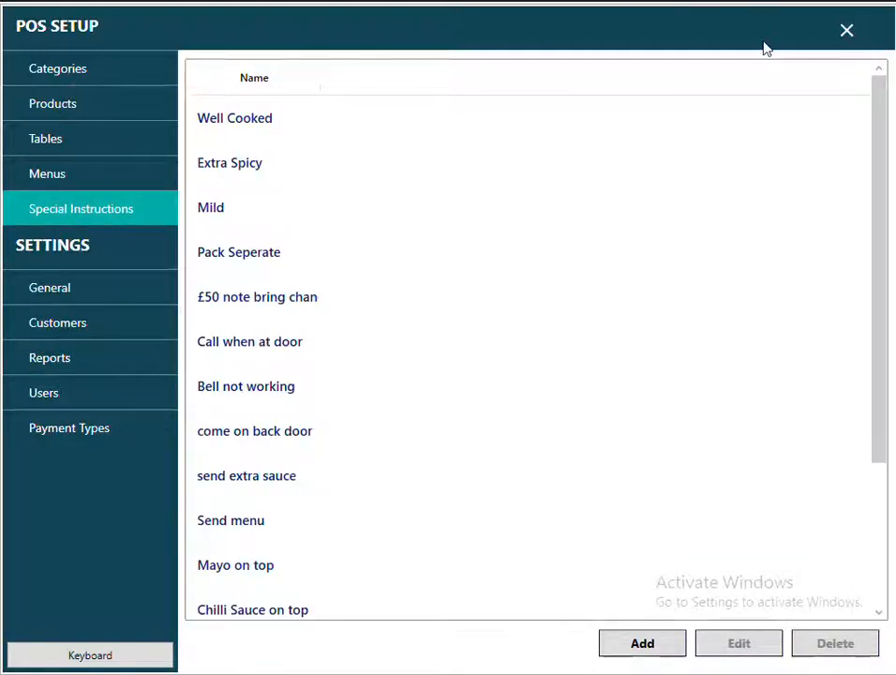
left_click(847, 30)
Check the predefined notes in a take-away order, then return home and enter MANAGER setup.
left_click(163, 303)
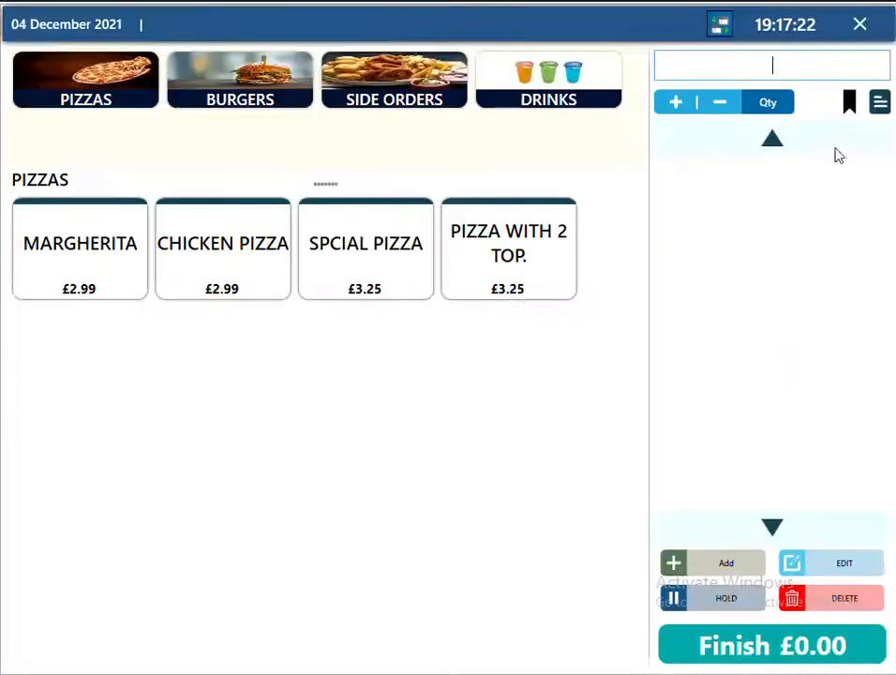
left_click(883, 107)
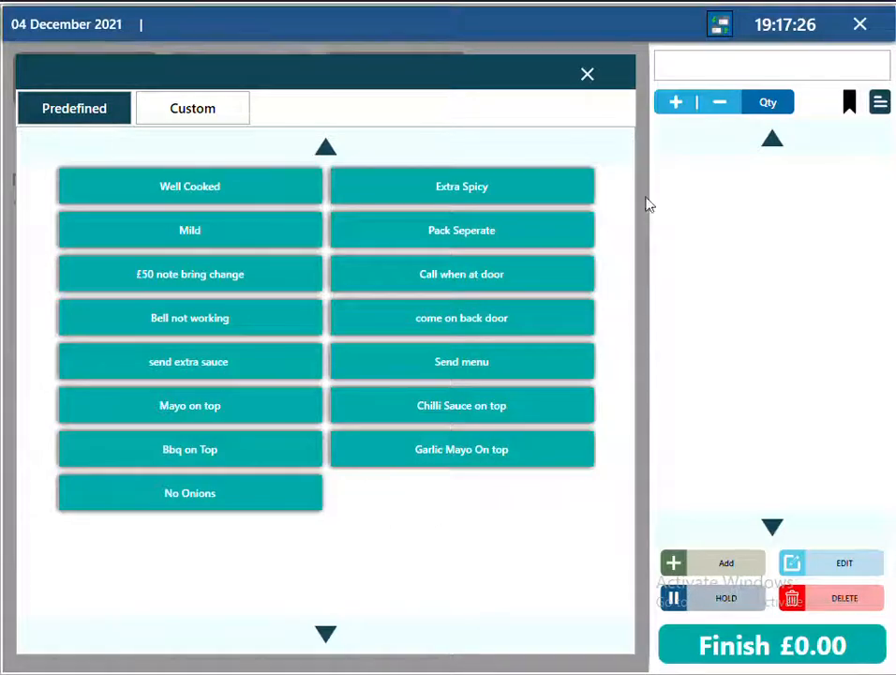
left_click(587, 75)
left_click(858, 28)
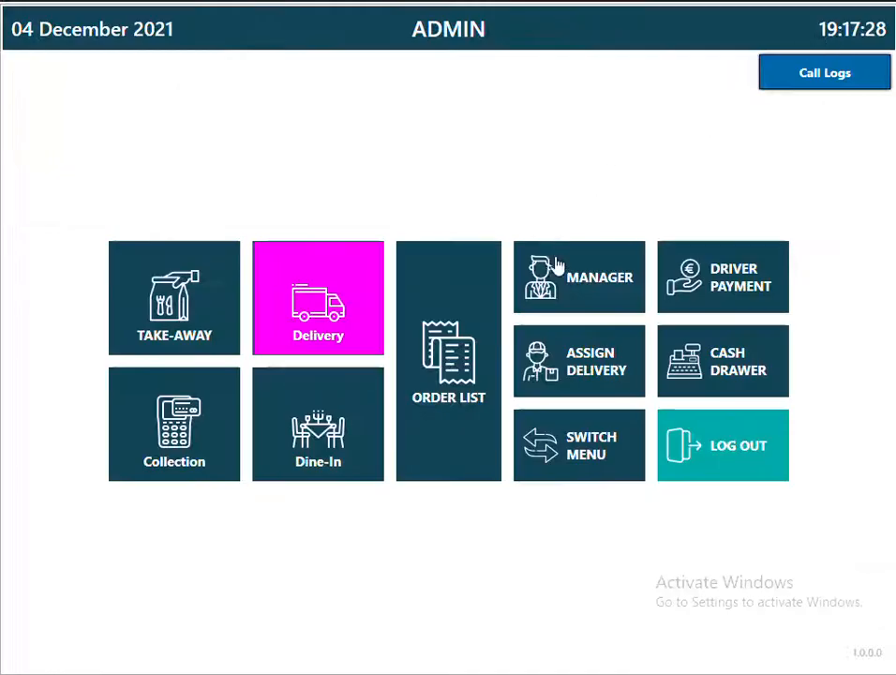
left_click(557, 268)
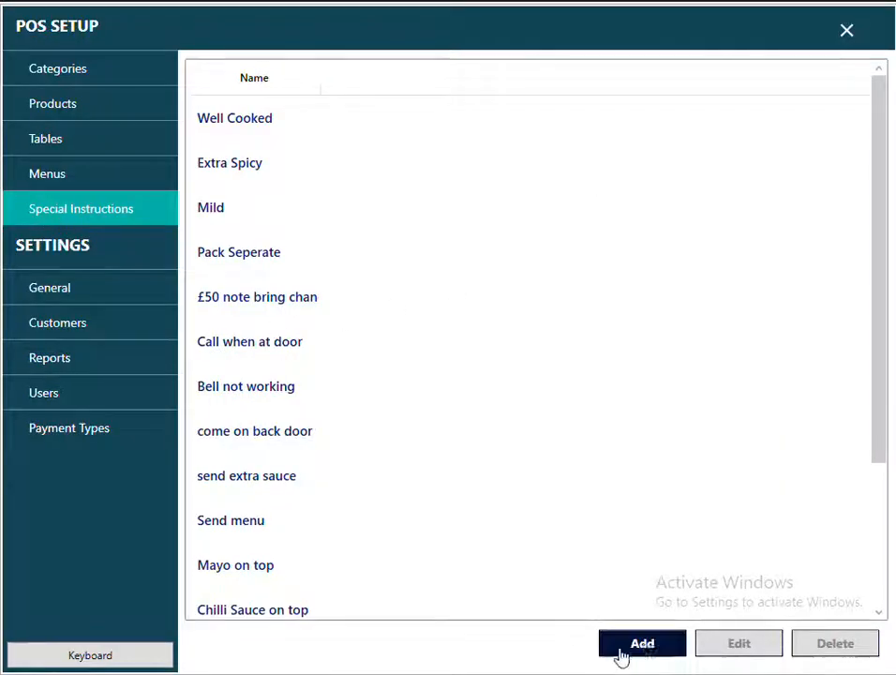
Add and save the special instruction 'PACK SALAD SEP', then exit setup.
left_click(620, 654)
left_click(401, 328)
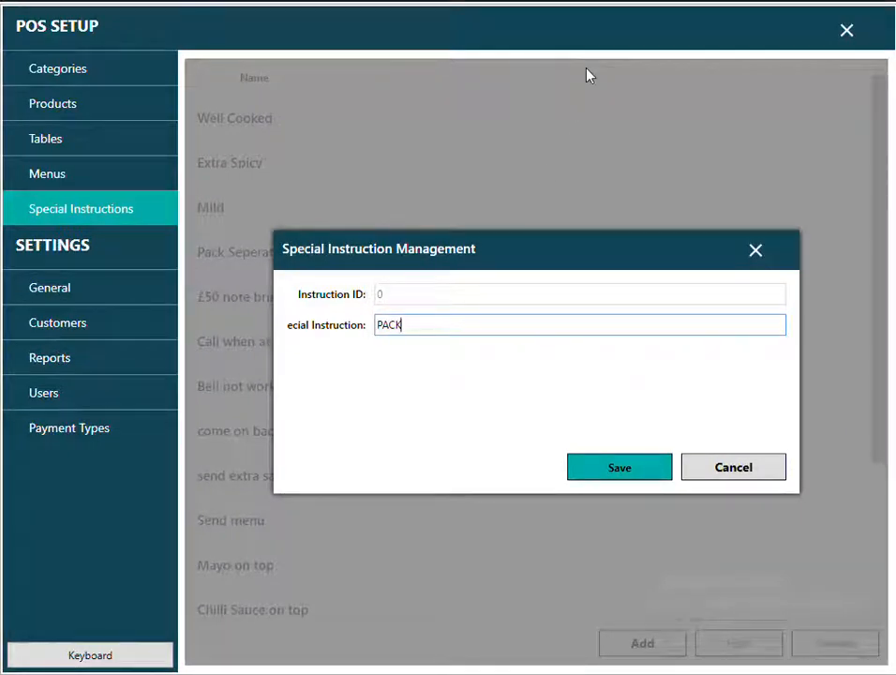
type("PACK SA")
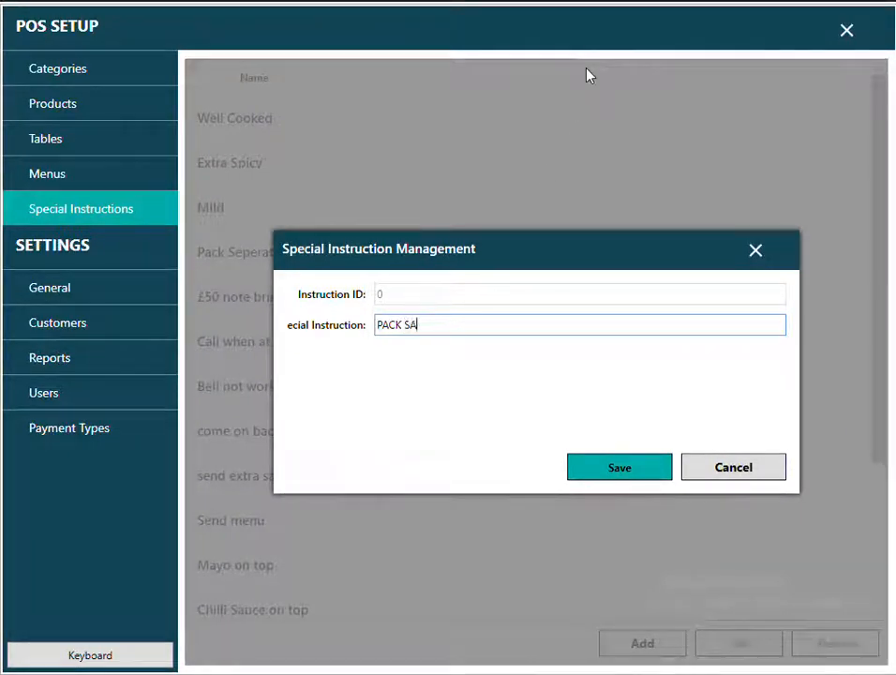
type("LAD SEP")
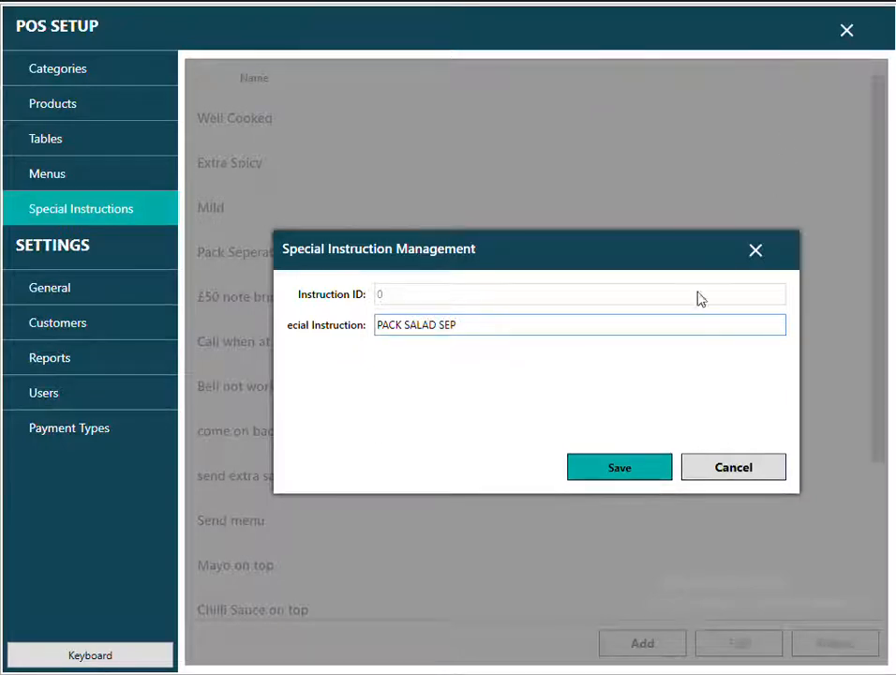
left_click(626, 473)
left_click(850, 34)
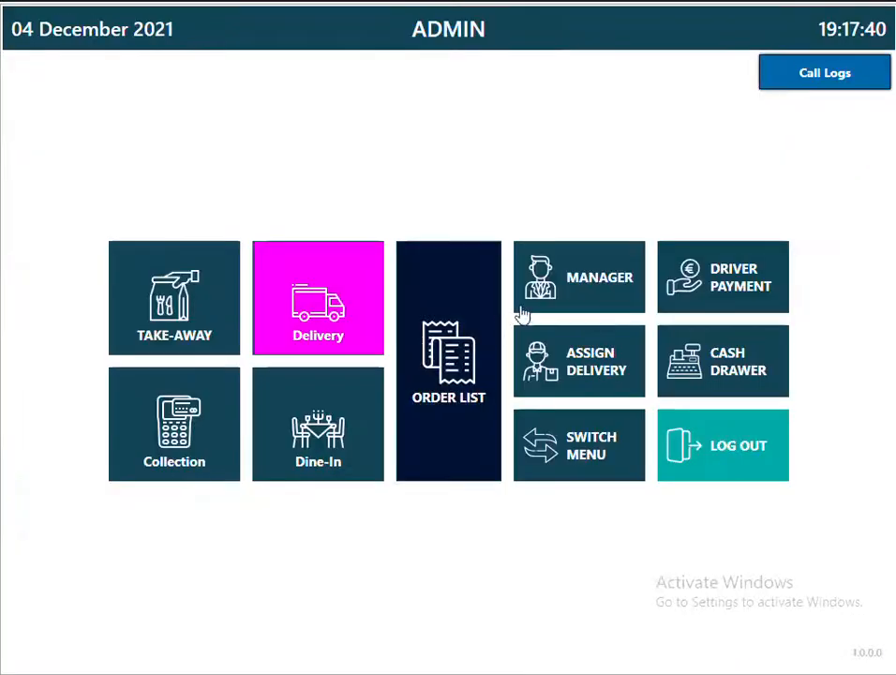
Confirm PACK SALAD SEP appears in a take-away order's notes, then return to the home screen.
left_click(203, 310)
left_click(881, 103)
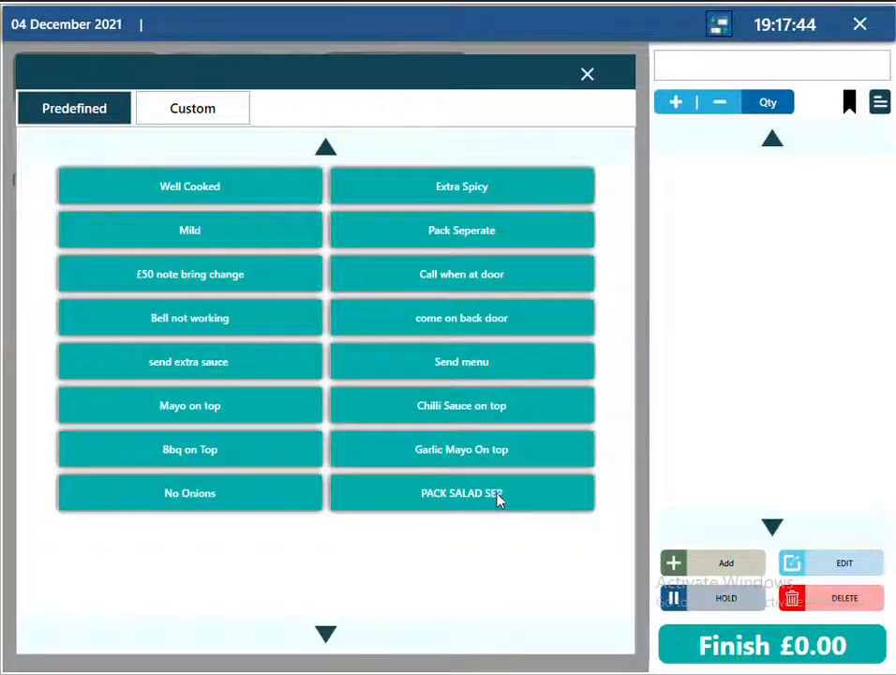
left_click(587, 75)
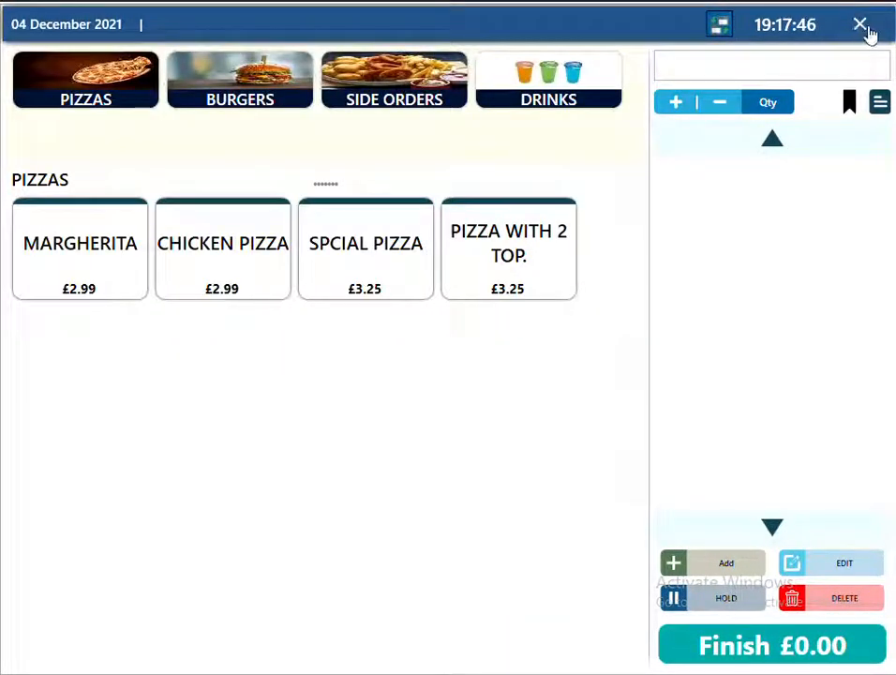
left_click(867, 28)
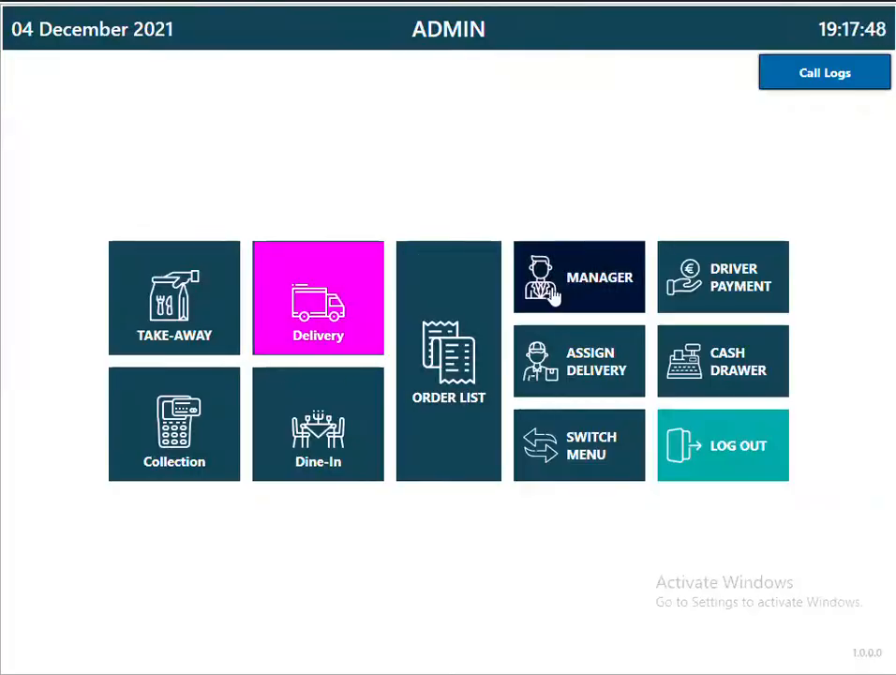
left_click(552, 286)
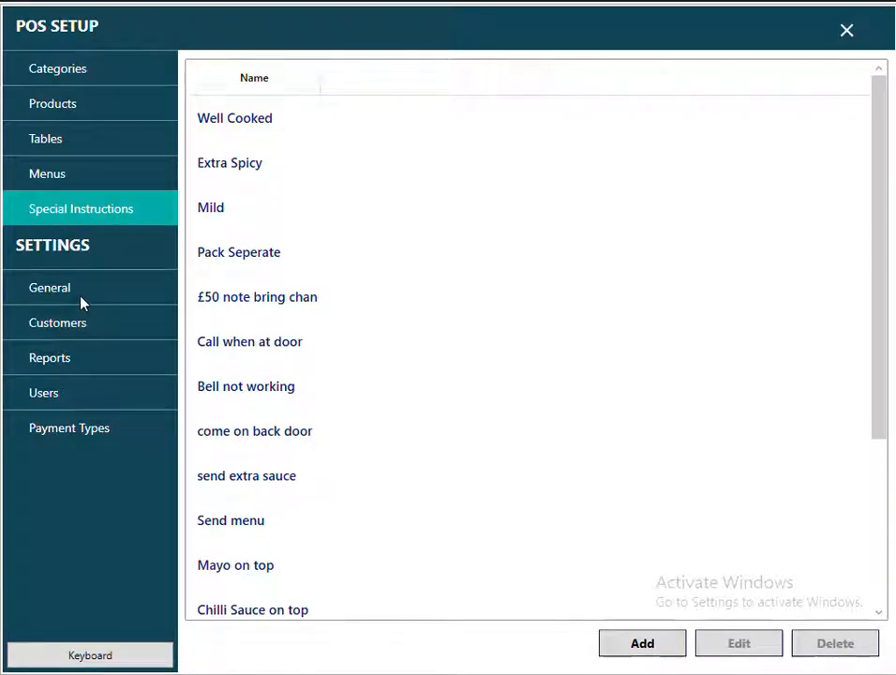
left_click(97, 664)
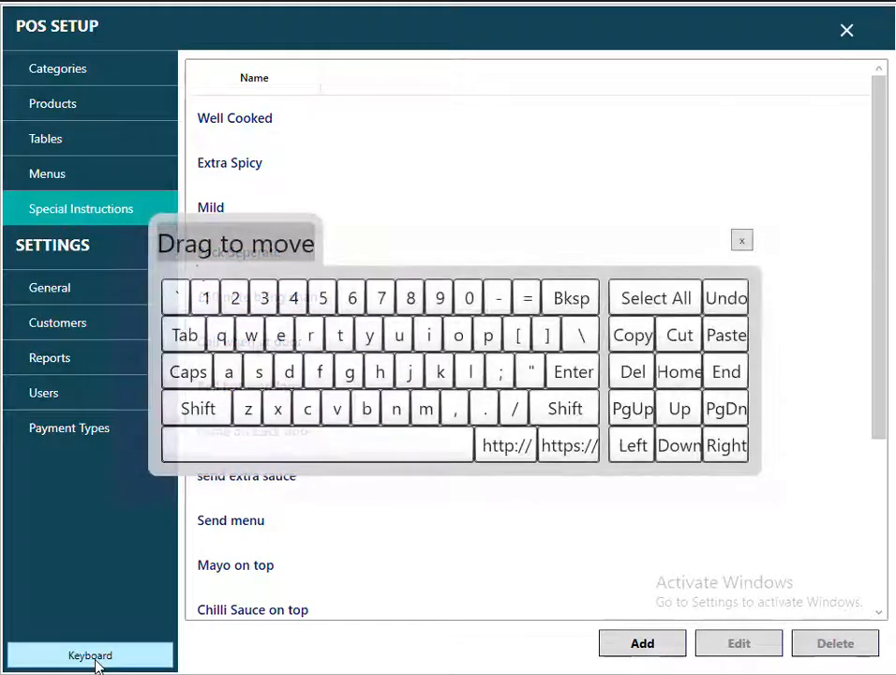
left_click_drag(229, 244, 256, 372)
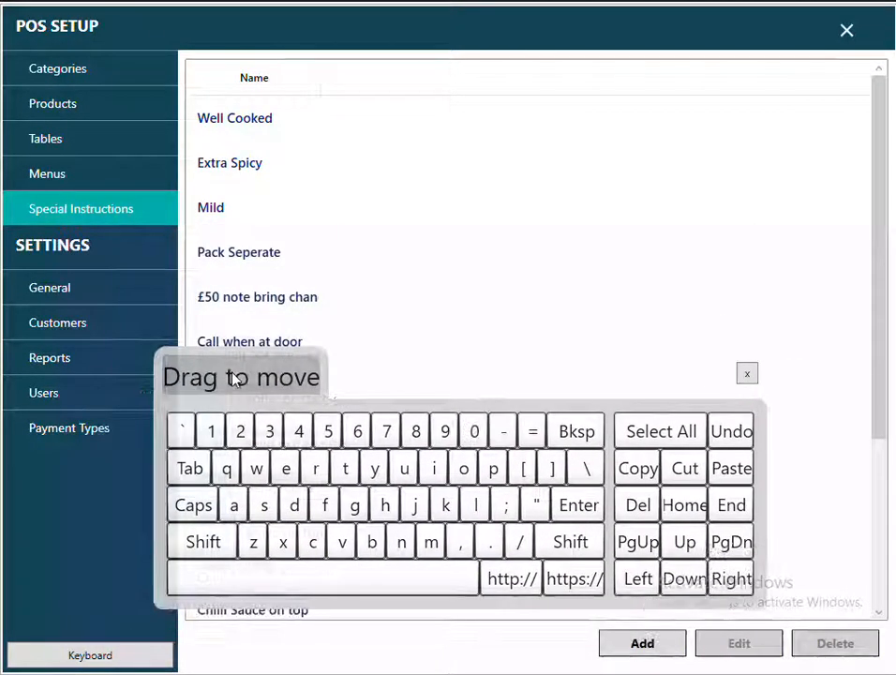
left_click(747, 374)
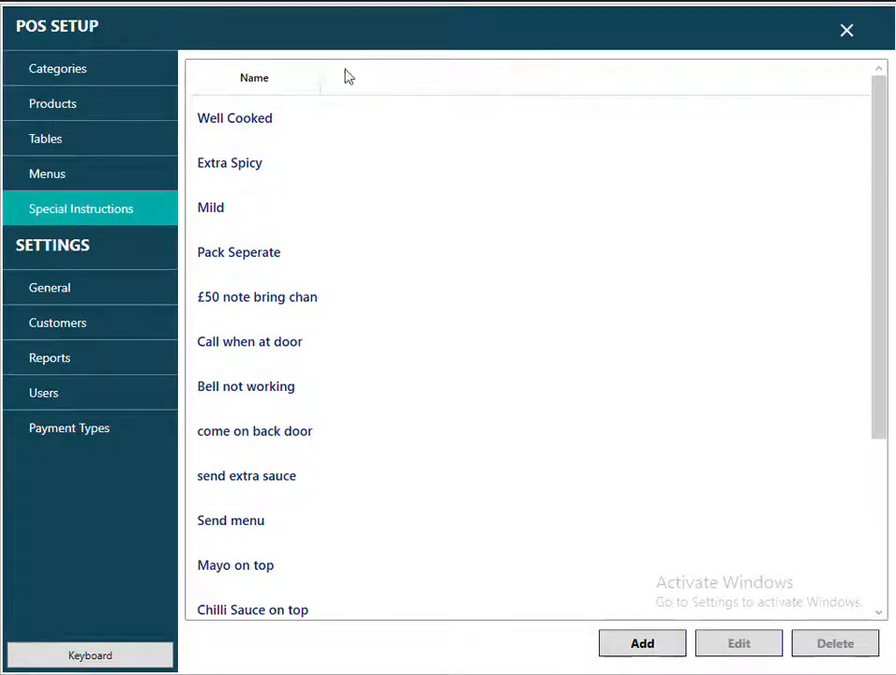
left_click(844, 35)
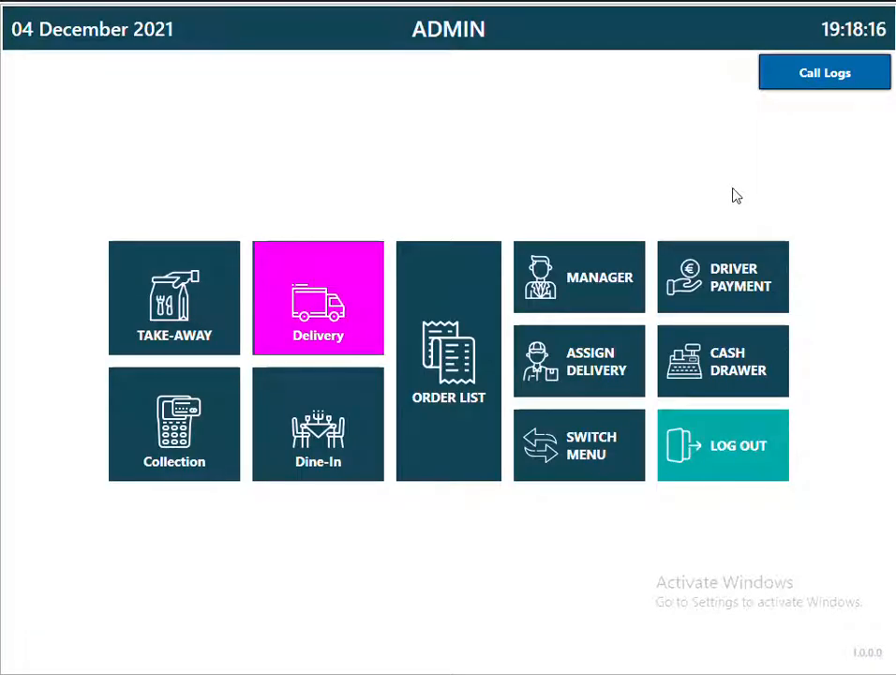
Log out of ADMIN, shut down Sentinel EPOS, and launch TeamViewer.
left_click(729, 454)
left_click(863, 52)
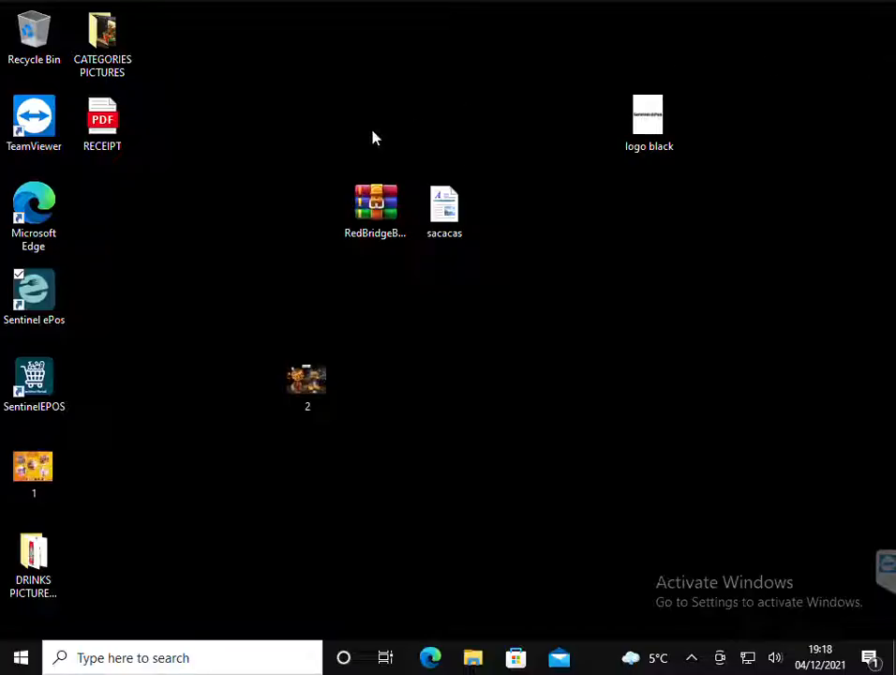
double_click(34, 149)
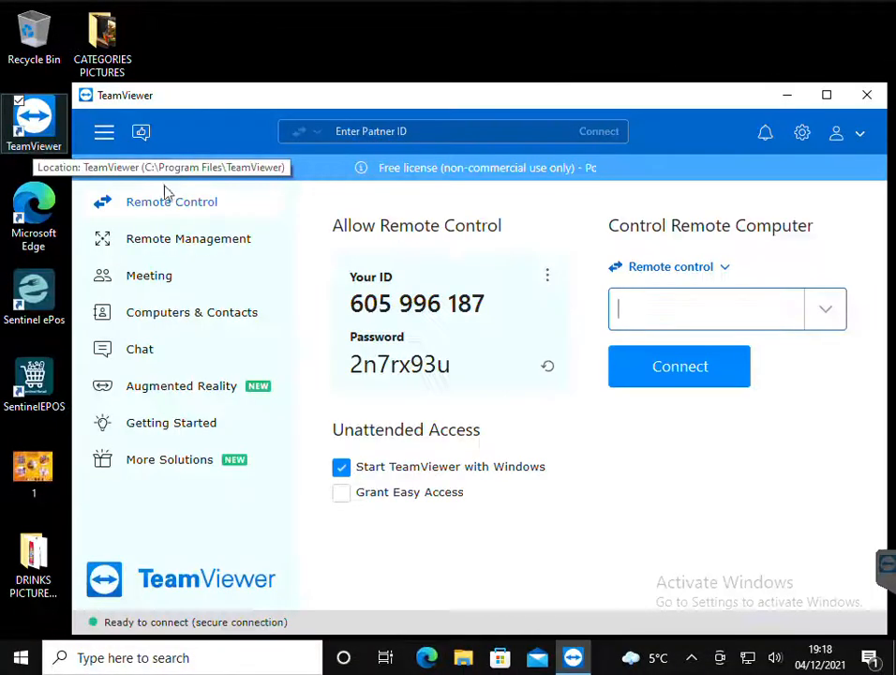
Select TeamViewer's remote ID and password, minimise it, and relaunch Sentinel ePos.
left_click_drag(347, 296, 506, 300)
left_click_drag(467, 373, 310, 370)
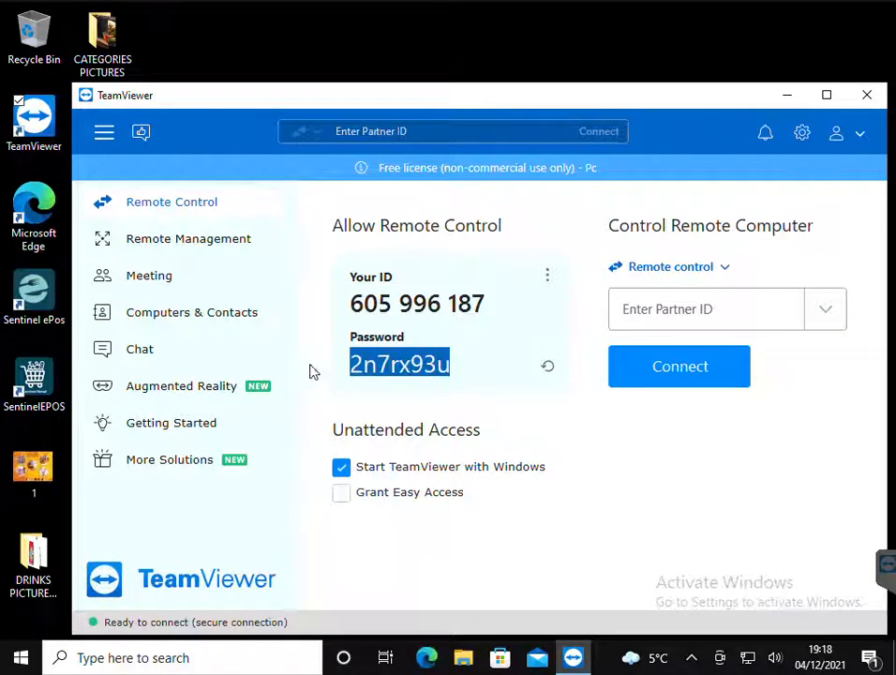
left_click(787, 99)
double_click(41, 326)
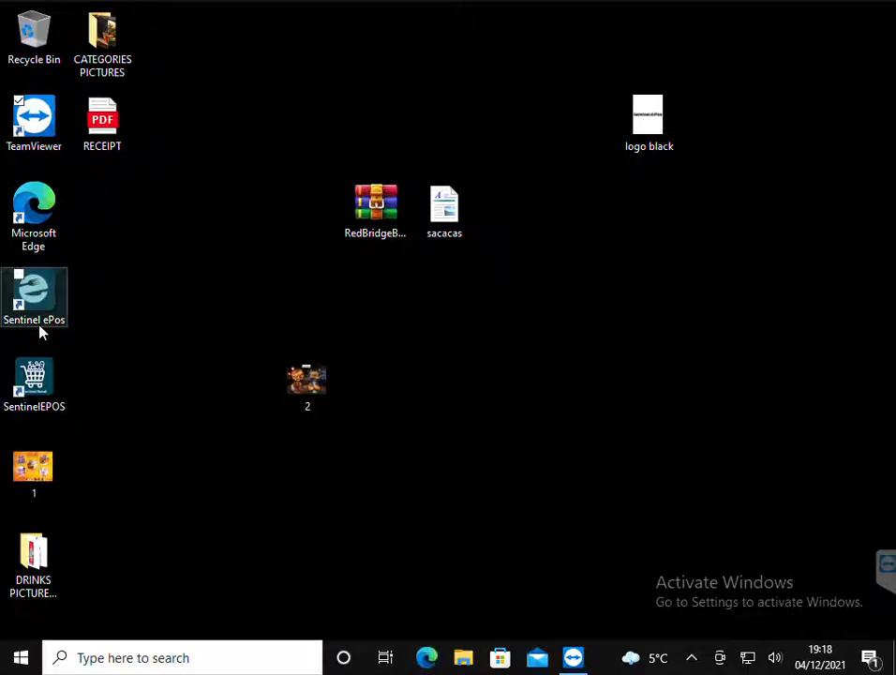